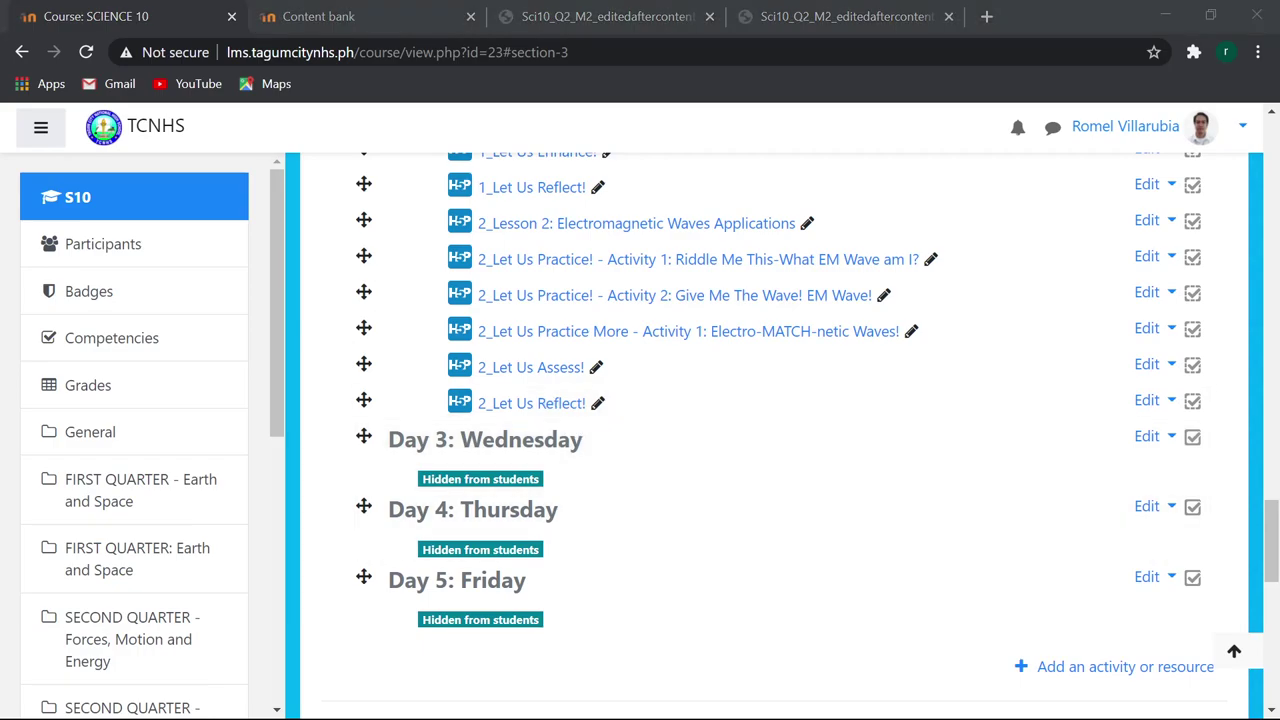
# Return to the top of the SCIENCE 10 course page and switch editing mode off.
pyautogui.scroll(5, 923, 343)
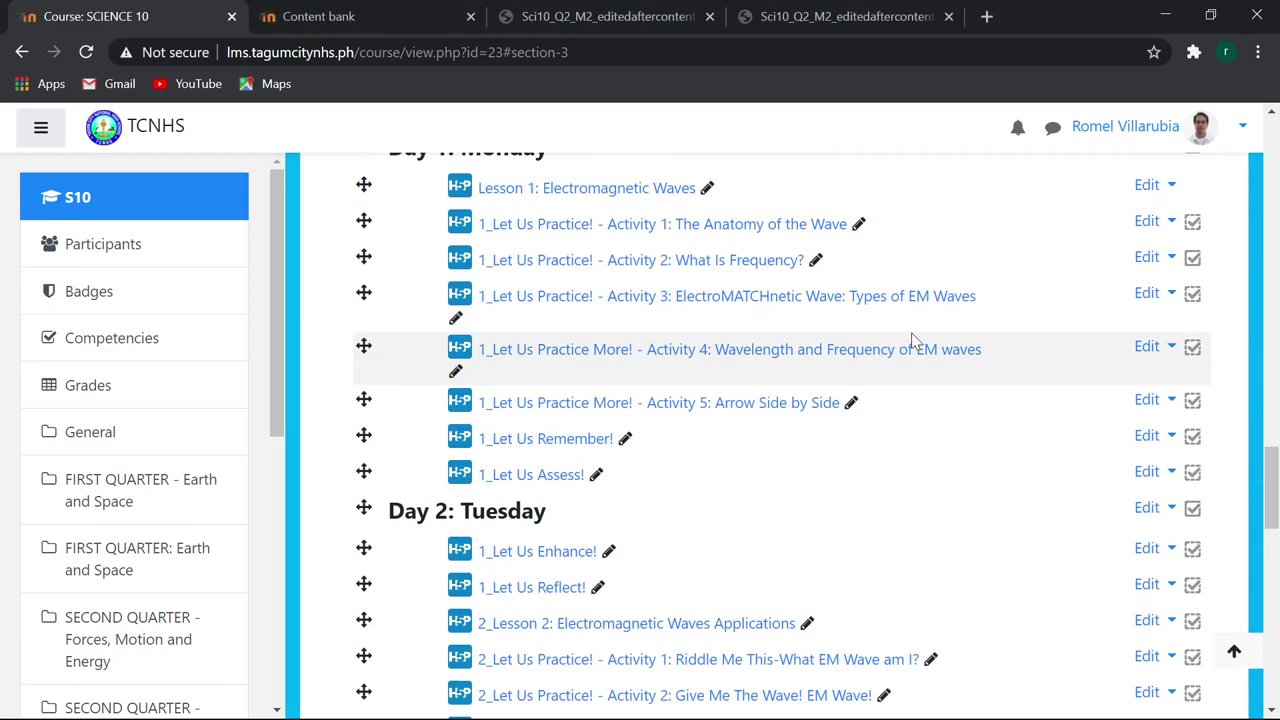
pyautogui.scroll(10, 971, 323)
pyautogui.scroll(10, 1005, 307)
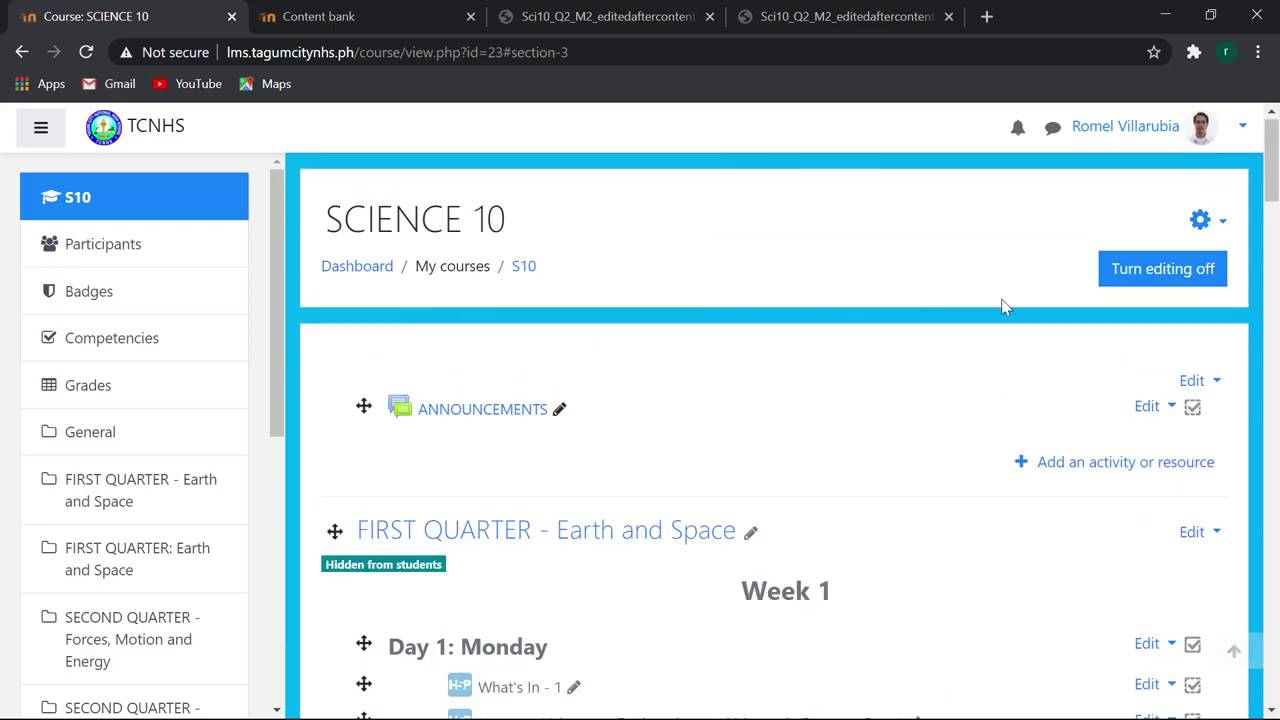
pyautogui.click(1138, 280)
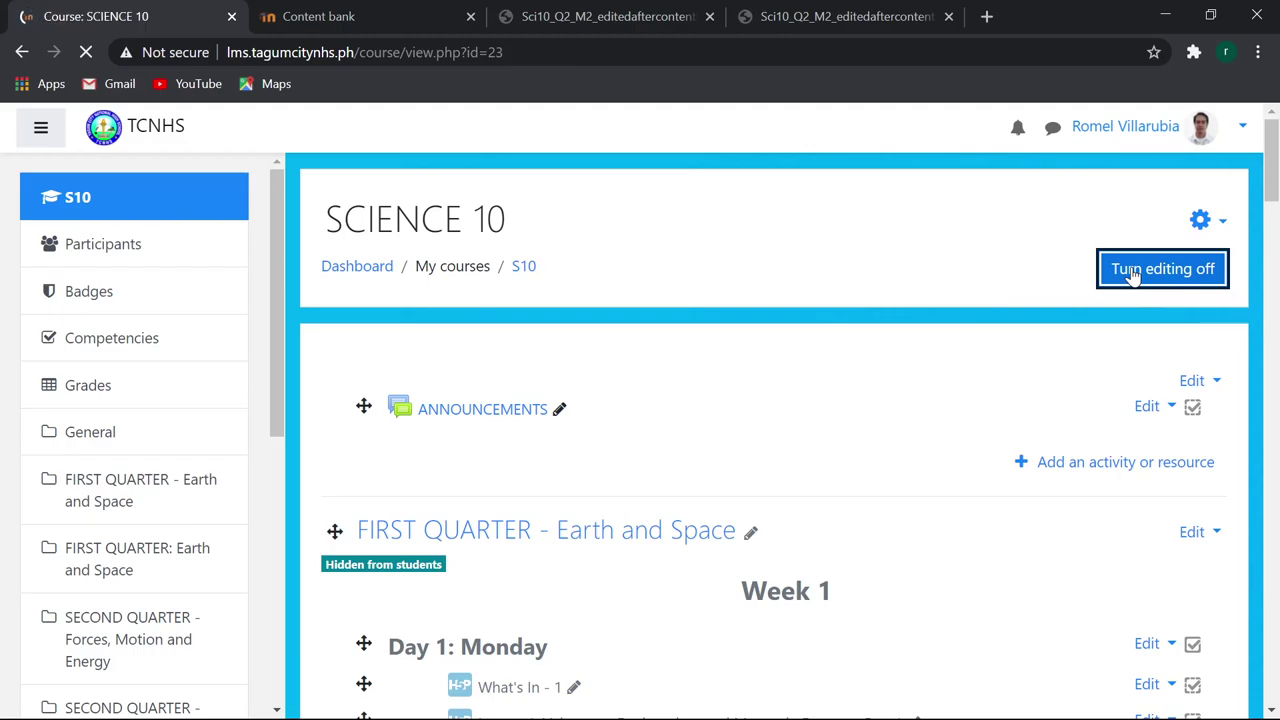
# Go to the S10 course's Content bank.
pyautogui.click(322, 14)
pyautogui.scroll(-3, 870, 350)
pyautogui.scroll(3, 857, 340)
# Add a new H5P Question Set from the content-type list.
pyautogui.click(1014, 376)
pyautogui.scroll(-3, 891, 491)
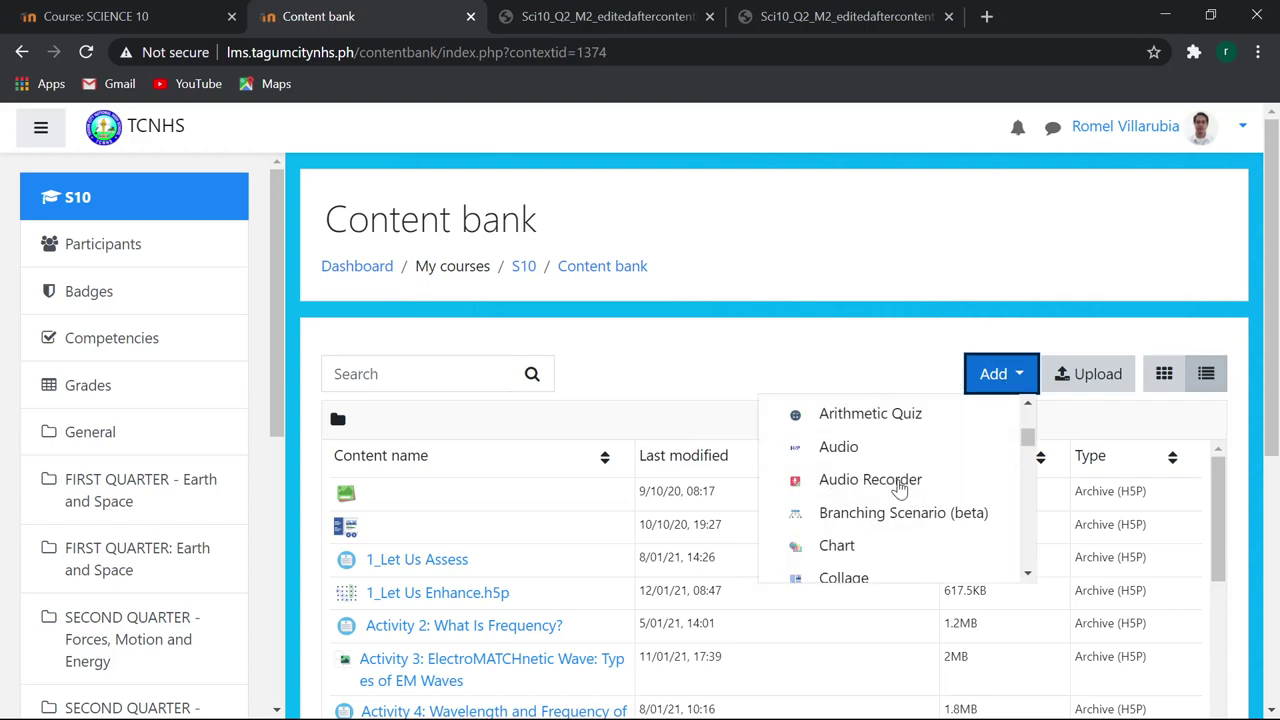
pyautogui.scroll(-3, 900, 485)
pyautogui.scroll(-2, 900, 485)
pyautogui.scroll(-1, 900, 485)
pyautogui.scroll(-2, 900, 485)
pyautogui.scroll(-2, 900, 485)
pyautogui.click(889, 434)
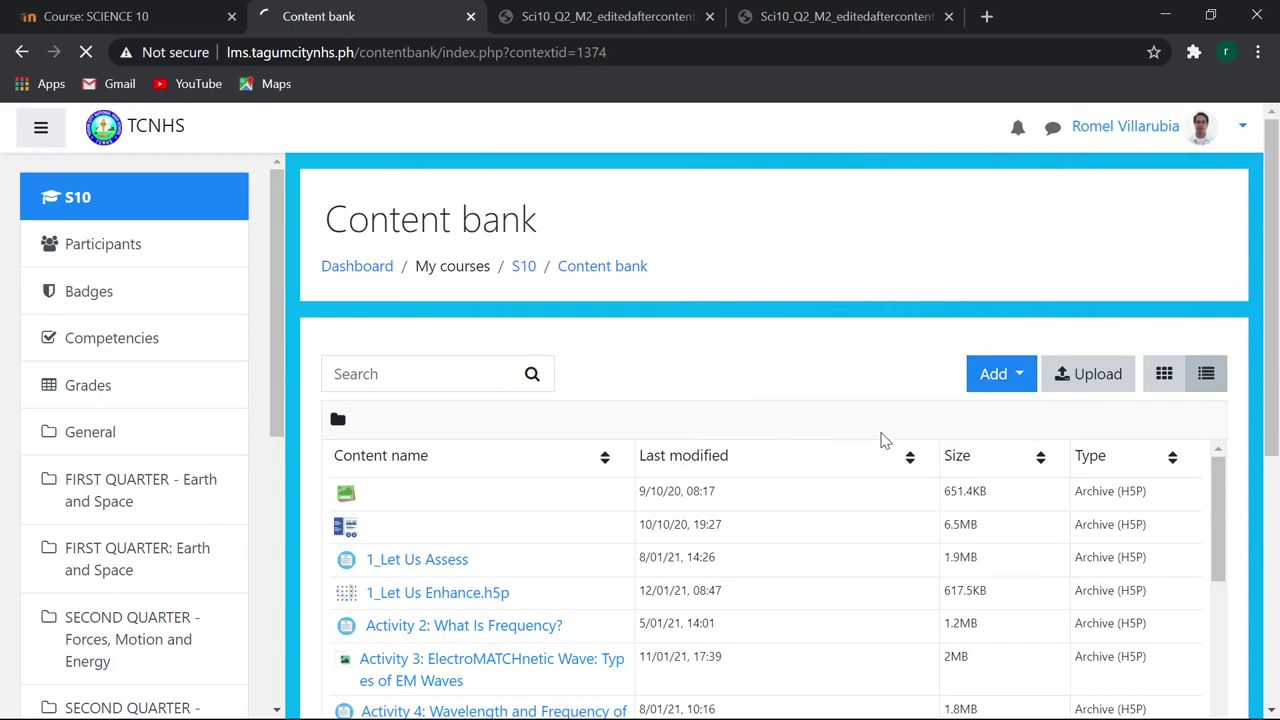
pyautogui.scroll(-1, 730, 455)
pyautogui.scroll(-1, 735, 457)
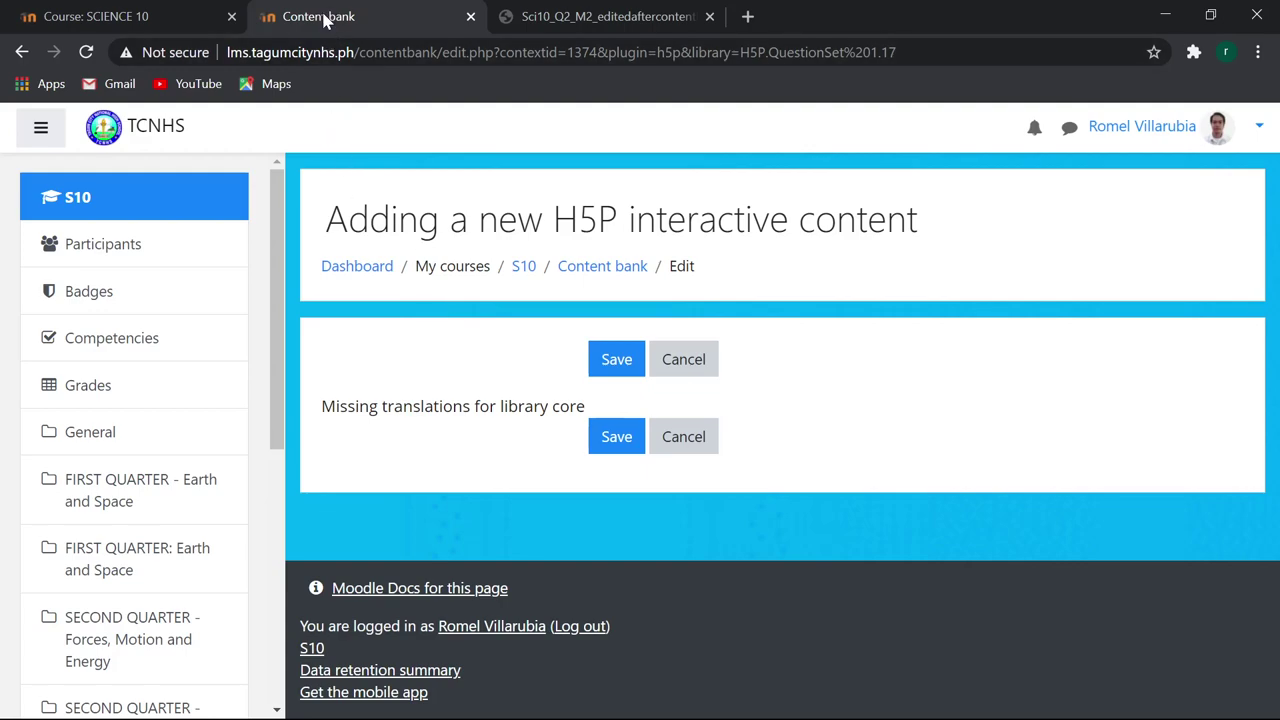
# Reload the editor and paste the PDF heading 'Let Us Remember' as the Question Set title.
pyautogui.click(87, 53)
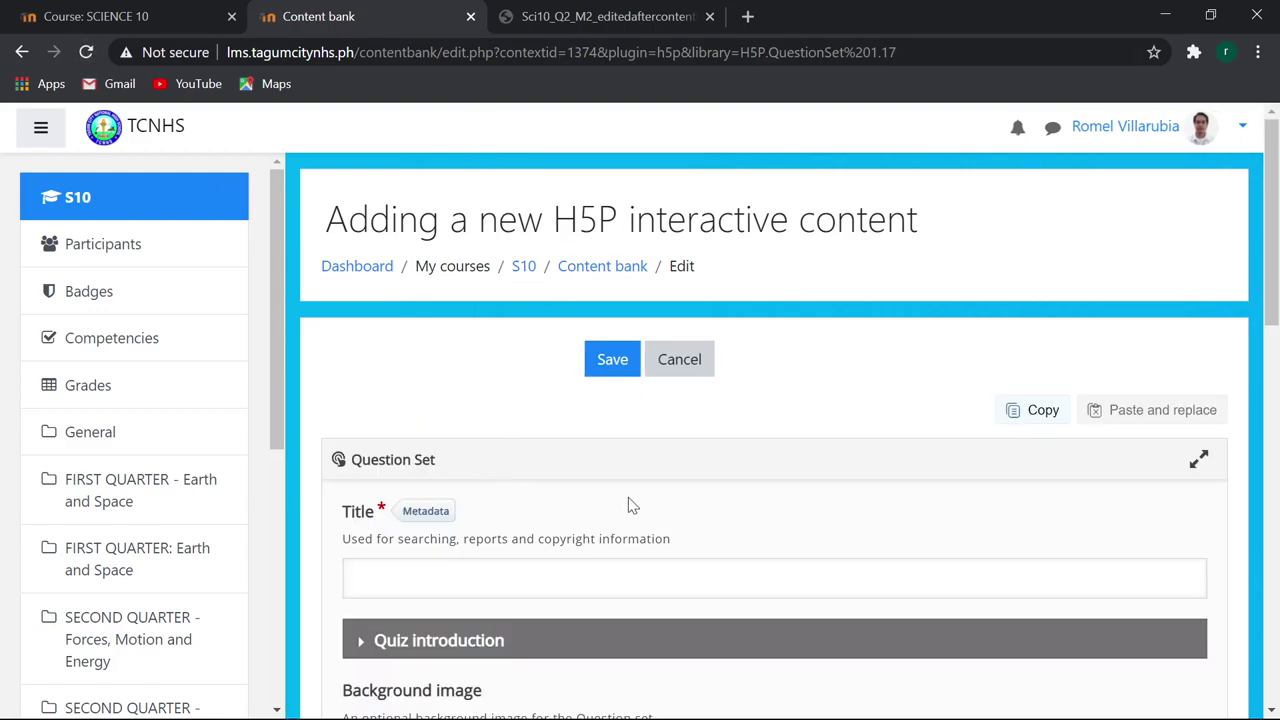
pyautogui.scroll(-1, 632, 407)
pyautogui.scroll(1, 632, 407)
pyautogui.click(598, 16)
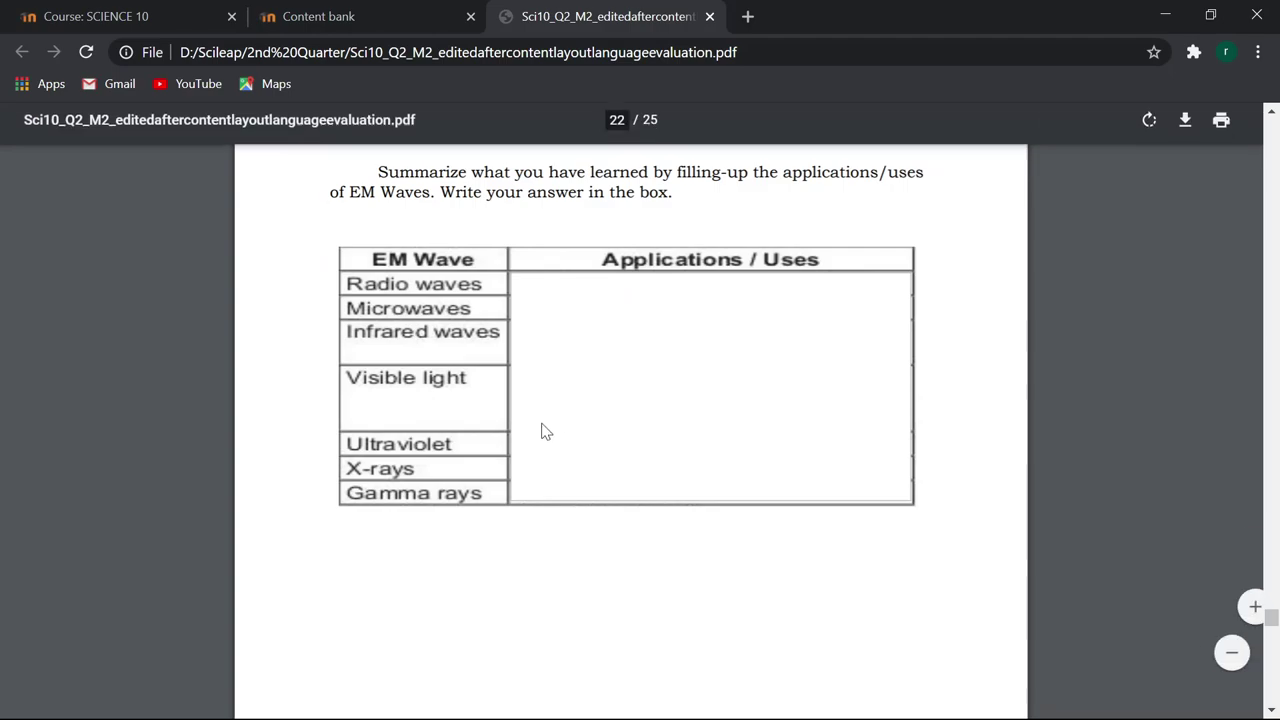
pyautogui.scroll(1, 520, 410)
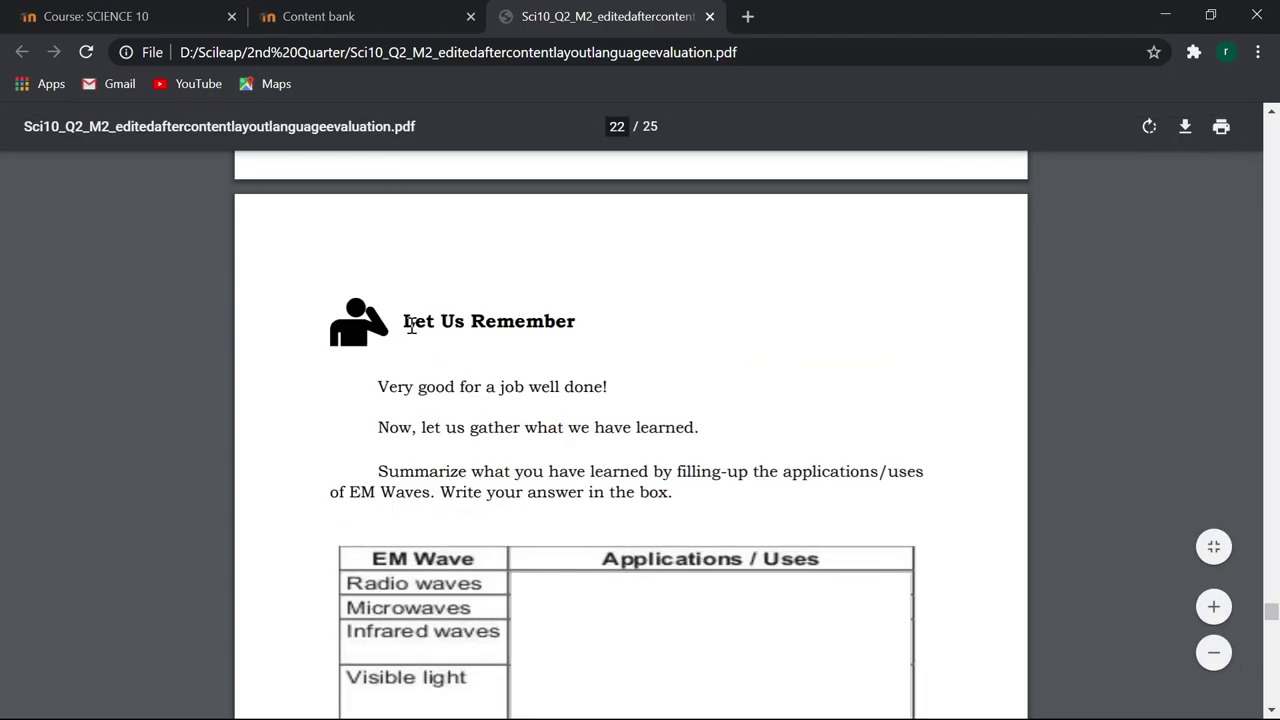
pyautogui.moveTo(404, 322); pyautogui.dragTo(580, 322)
pyautogui.hotkey('ctrl', 'c')
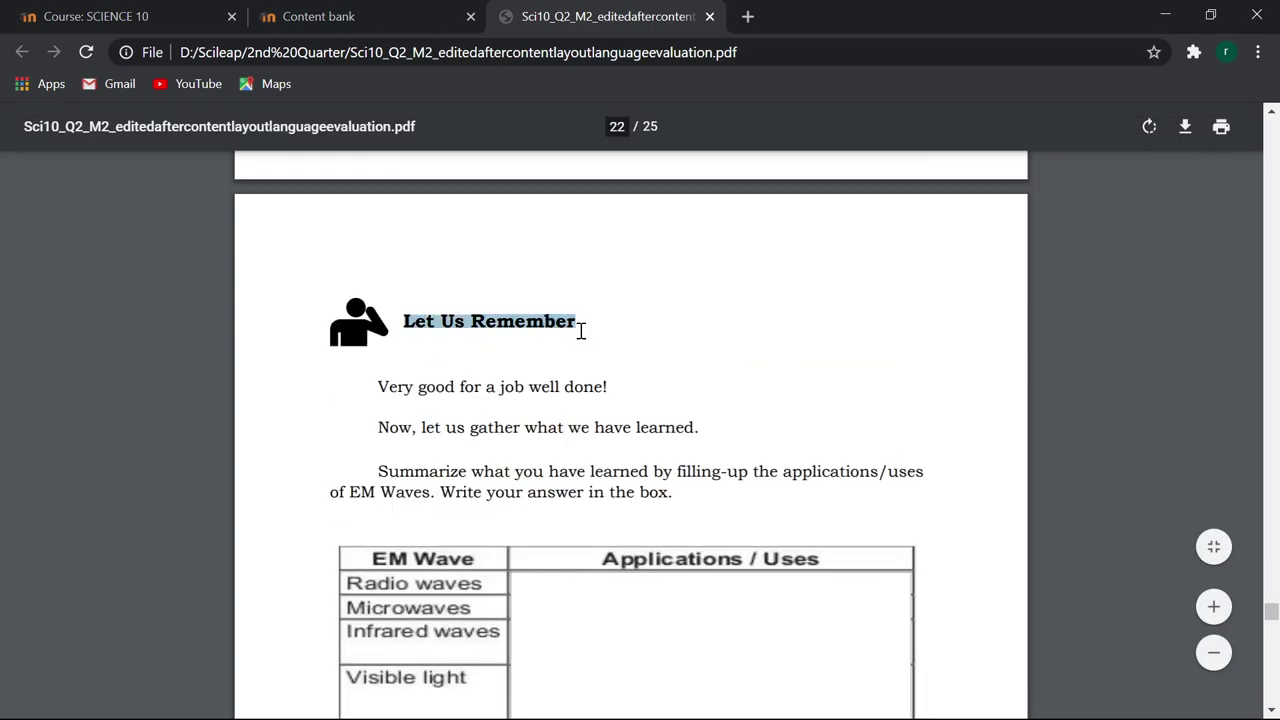
pyautogui.click(340, 16)
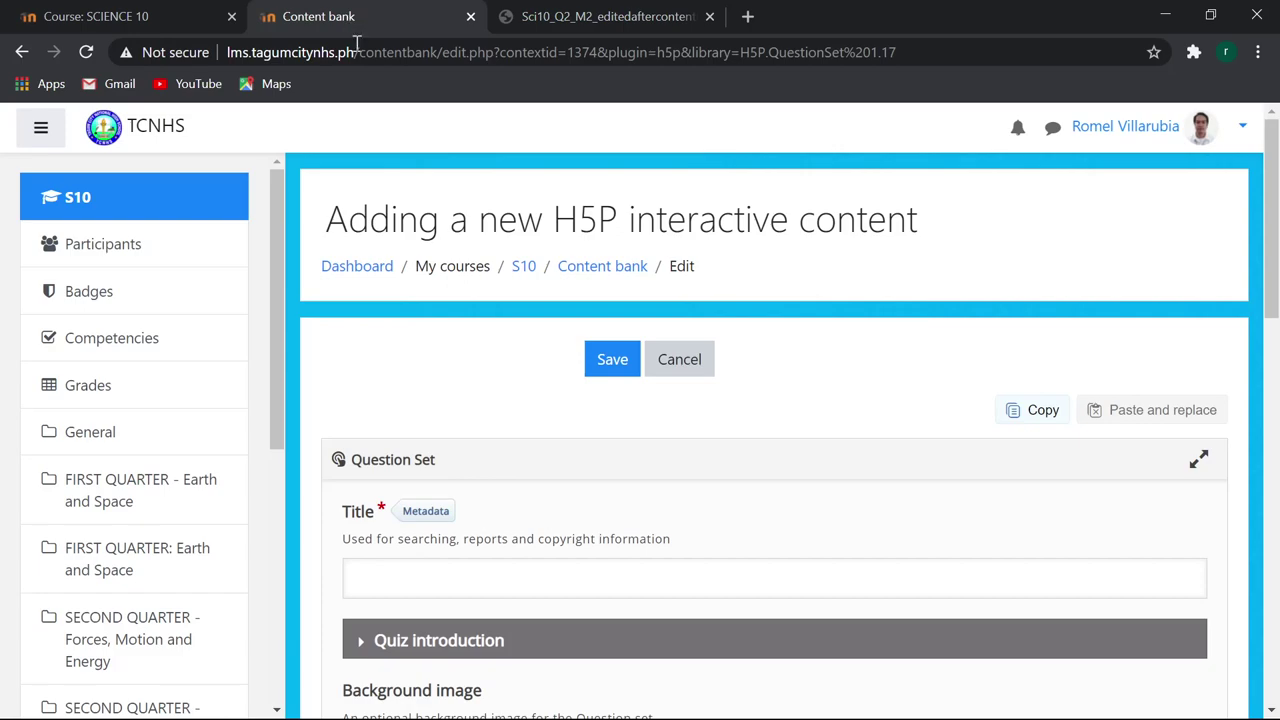
pyautogui.click(366, 567)
pyautogui.hotkey('ctrl', 'v')
# Expand the Quiz introduction settings and tick Display introduction.
pyautogui.scroll(-2, 604, 551)
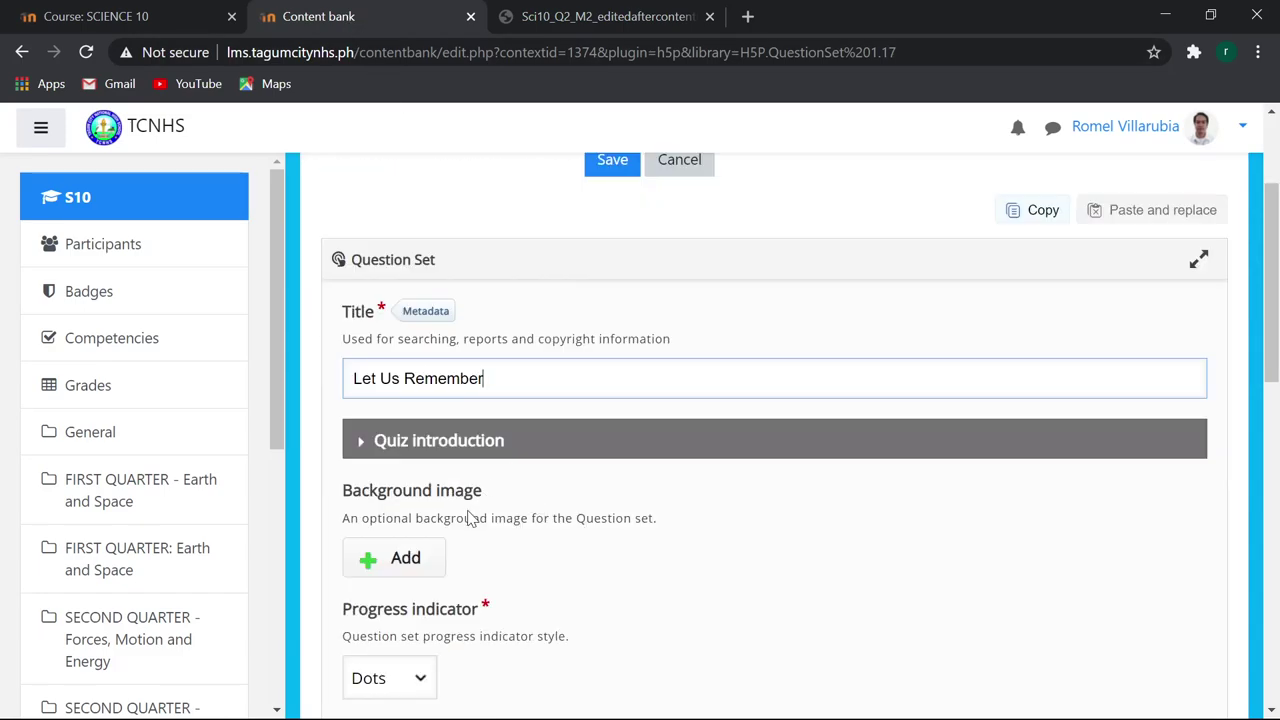
pyautogui.scroll(-3, 608, 494)
pyautogui.scroll(3, 560, 480)
pyautogui.scroll(-1, 460, 480)
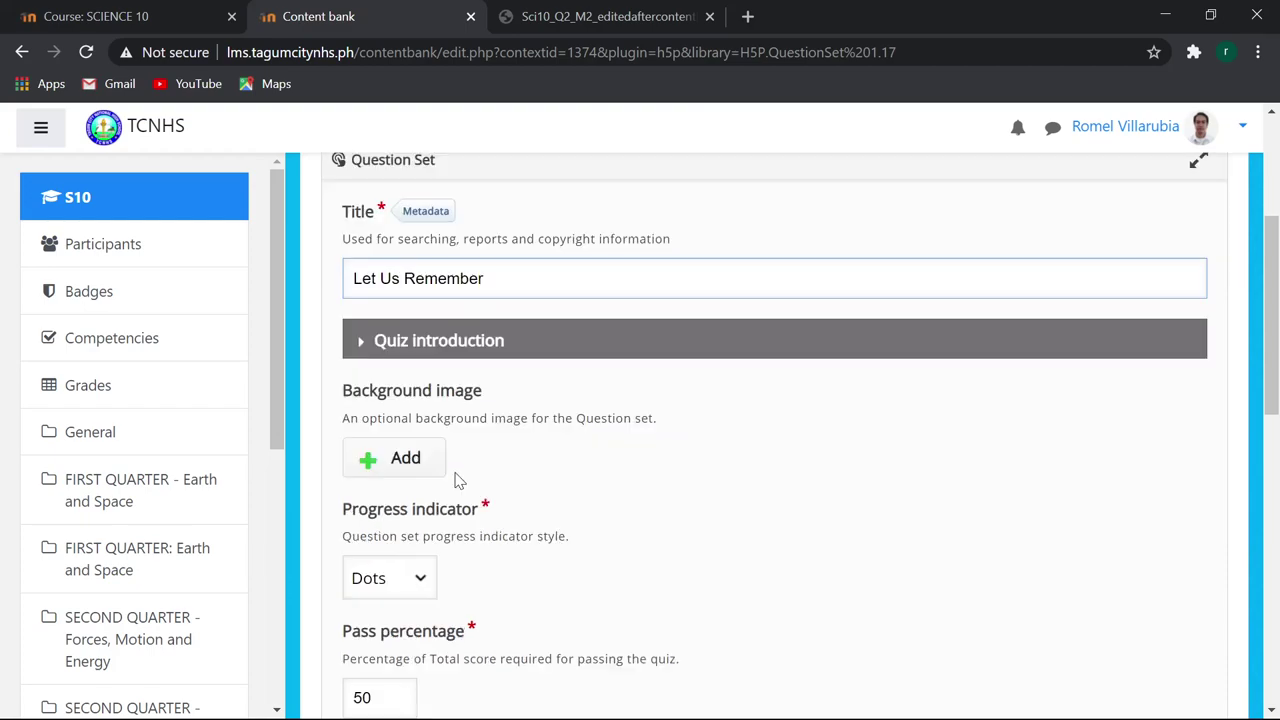
pyautogui.click(362, 342)
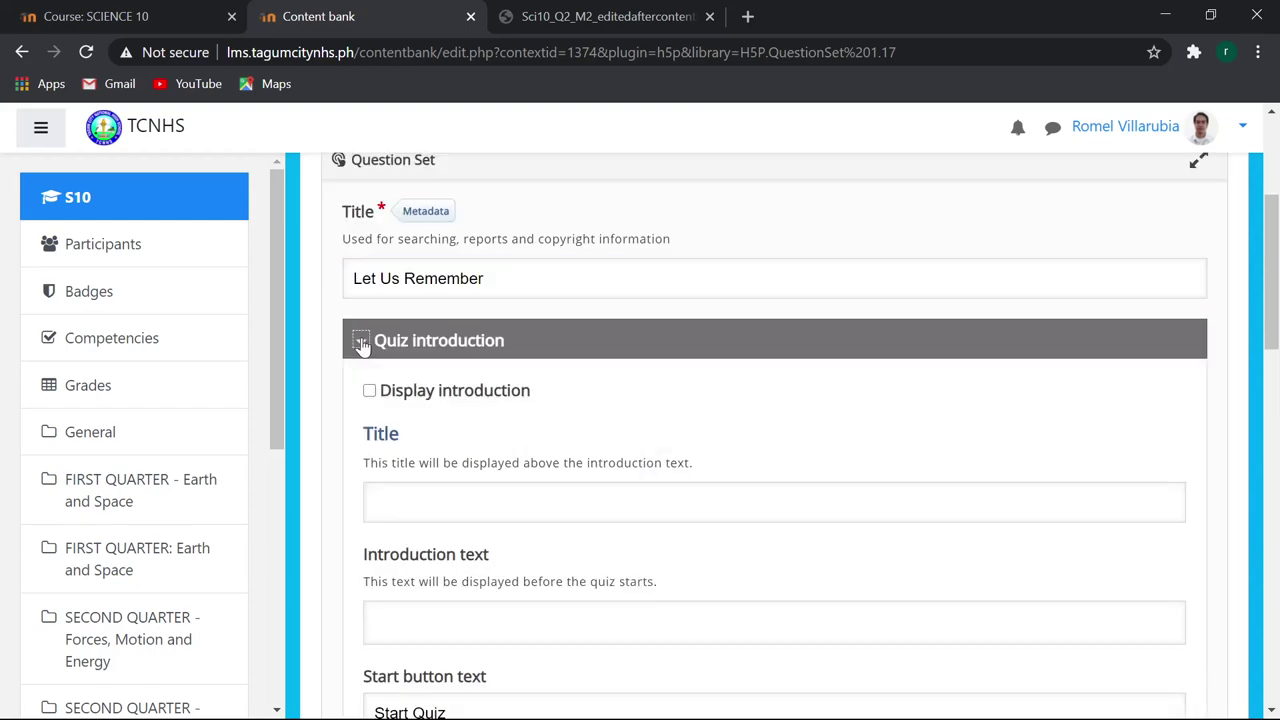
pyautogui.click(369, 390)
pyautogui.scroll(-2, 548, 455)
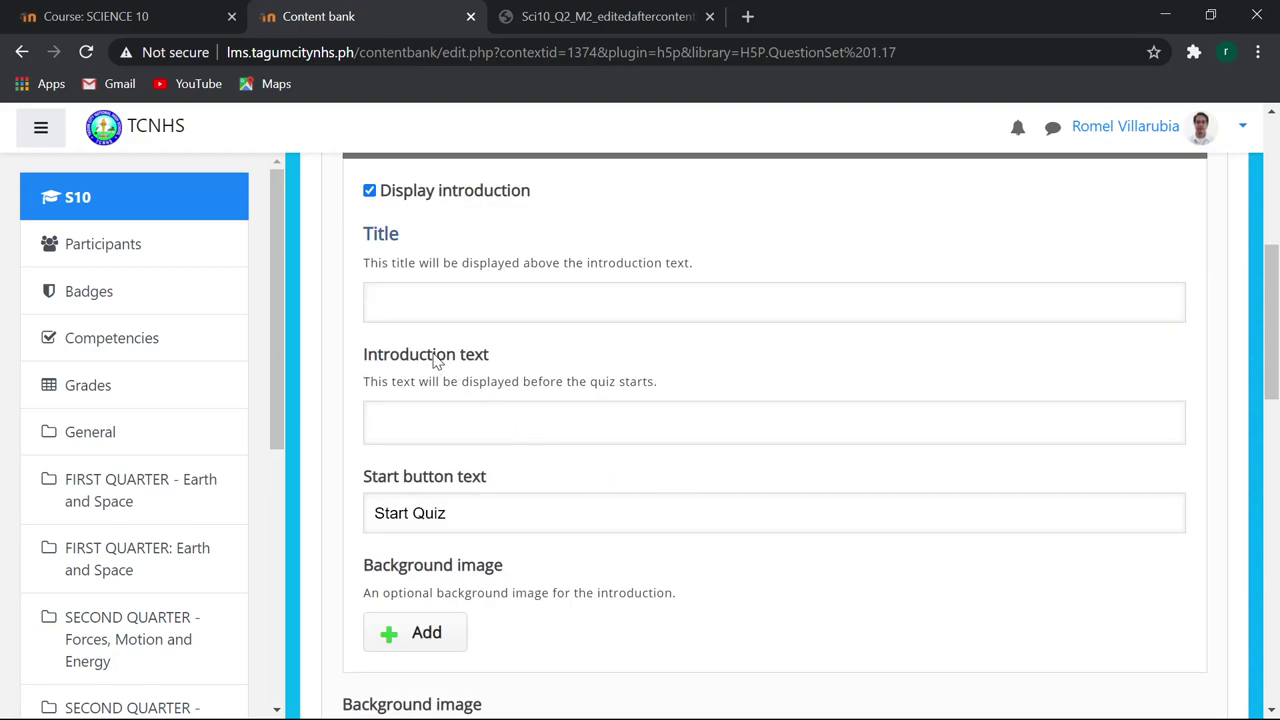
# Title the quiz introduction 'Let Us Remember!' by reusing the copied title plus '!'.
pyautogui.click(405, 303)
pyautogui.scroll(1, 470, 220)
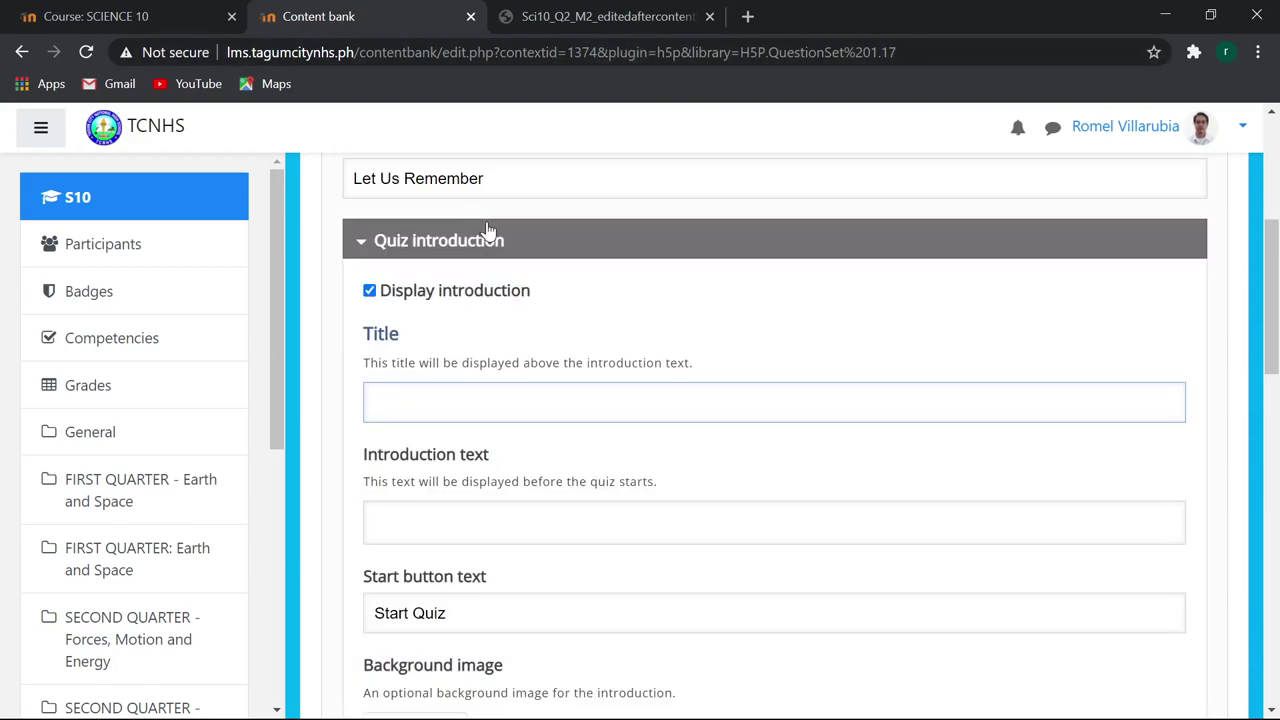
pyautogui.moveTo(491, 180); pyautogui.dragTo(354, 183)
pyautogui.hotkey('ctrl', 'c')
pyautogui.click(406, 405)
pyautogui.hotkey('ctrl', 'v')
pyautogui.write('!')
pyautogui.scroll(-1, 486, 470)
pyautogui.click(408, 434)
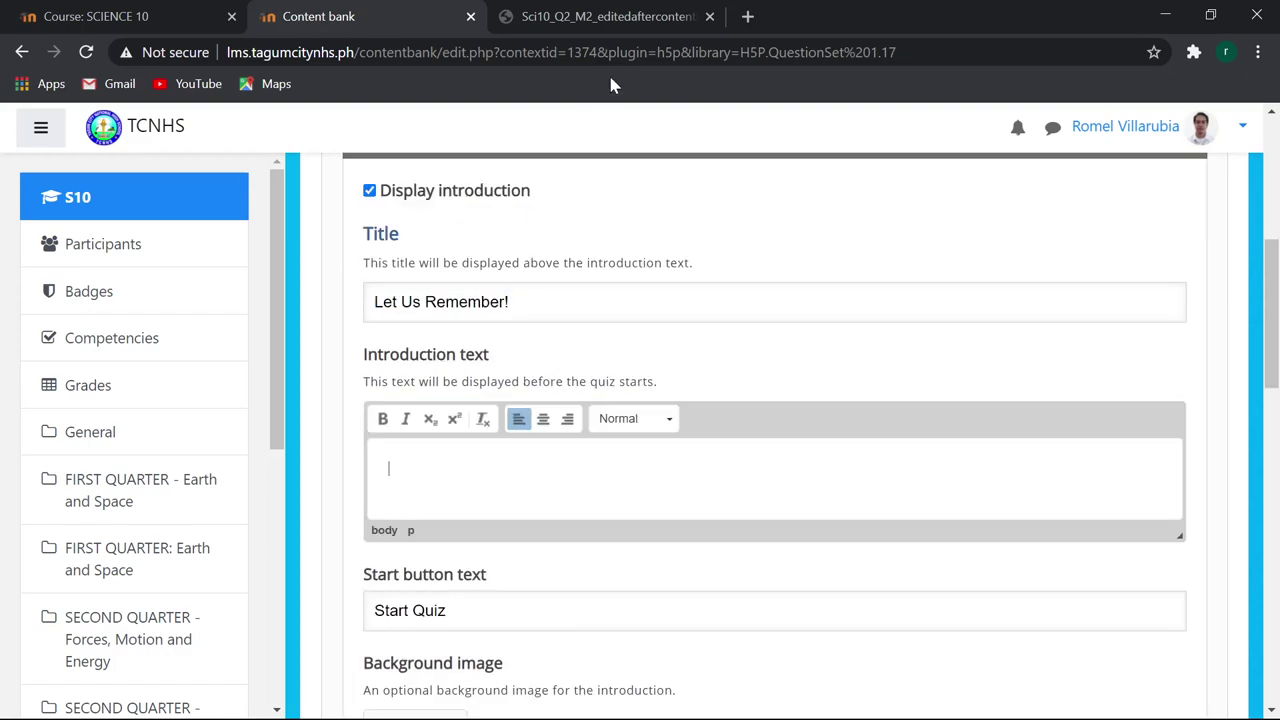
# Paste the PDF's introductory paragraphs into Introduction text, splitting them before 'Summarize'.
pyautogui.click(615, 17)
pyautogui.moveTo(376, 387)
pyautogui.mouseDown()
pyautogui.moveTo(697, 432)
pyautogui.moveTo(709, 477)
pyautogui.moveTo(677, 500)
pyautogui.moveTo(677, 480)
pyautogui.moveTo(943, 479)
pyautogui.moveTo(480, 474)
pyautogui.moveTo(423, 491)
pyautogui.moveTo(438, 493)
pyautogui.mouseUp()
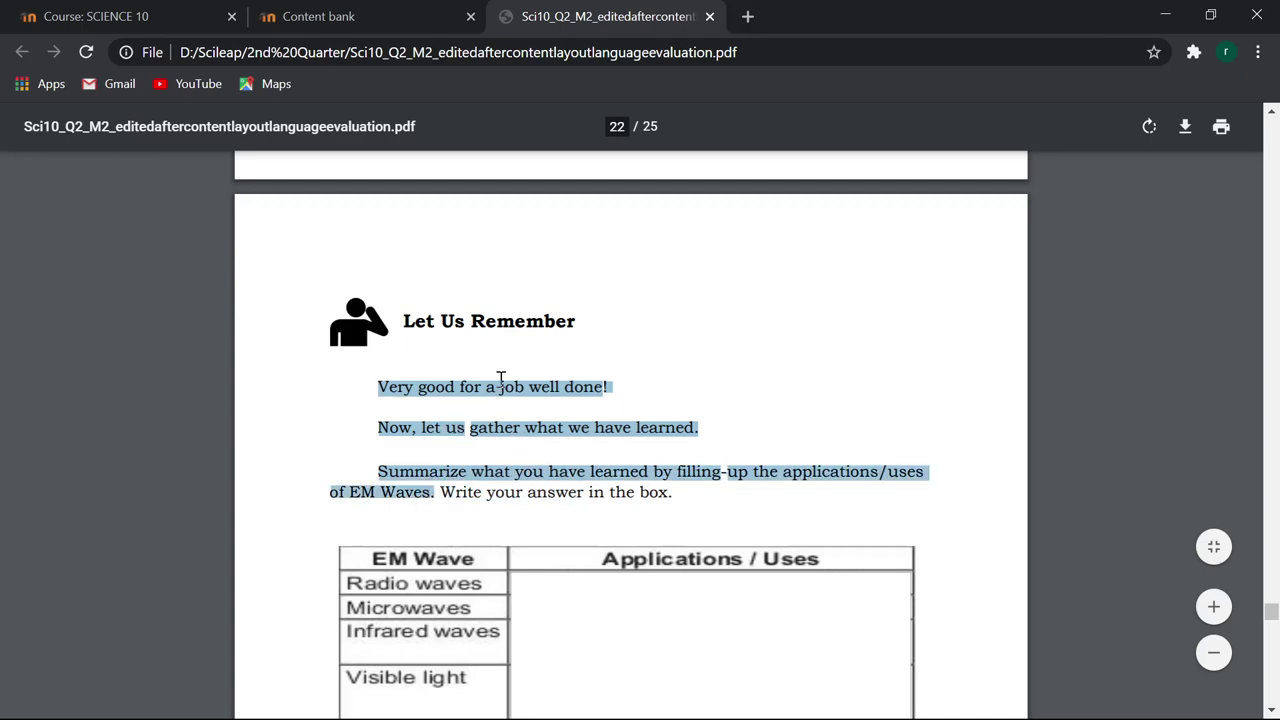
pyautogui.click(347, 18)
pyautogui.hotkey('ctrl', 'v')
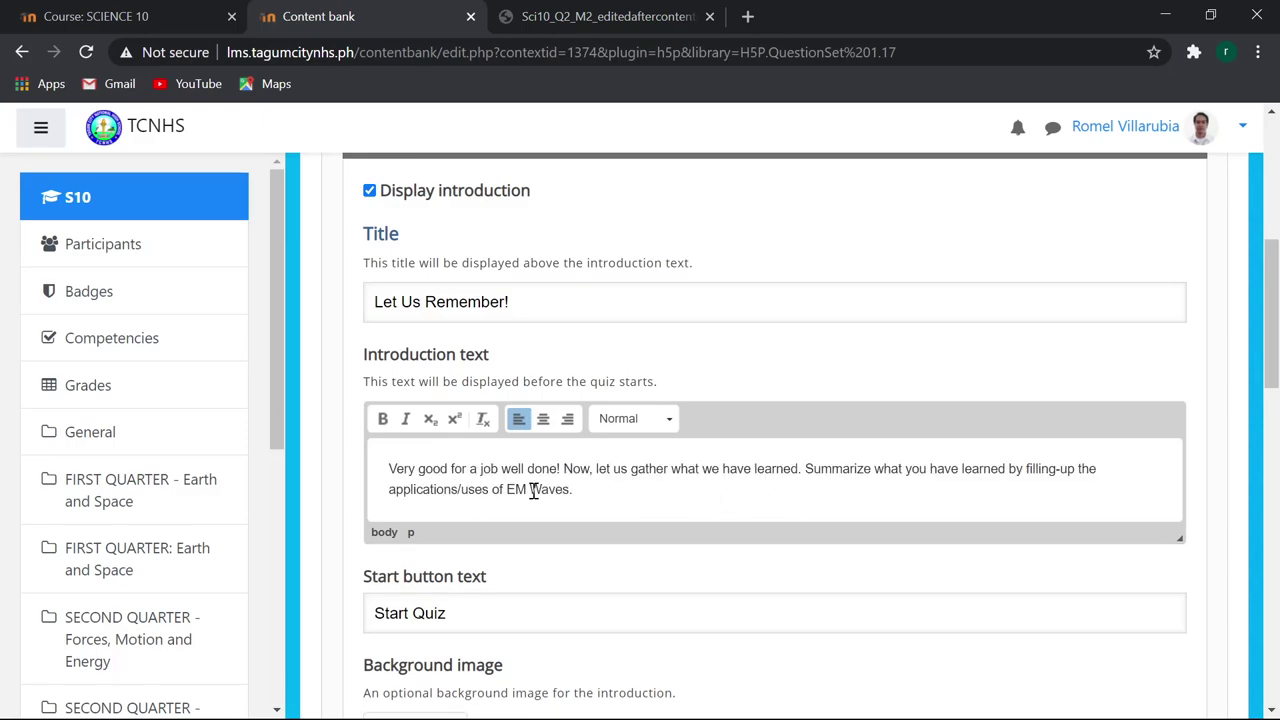
pyautogui.press('Return')
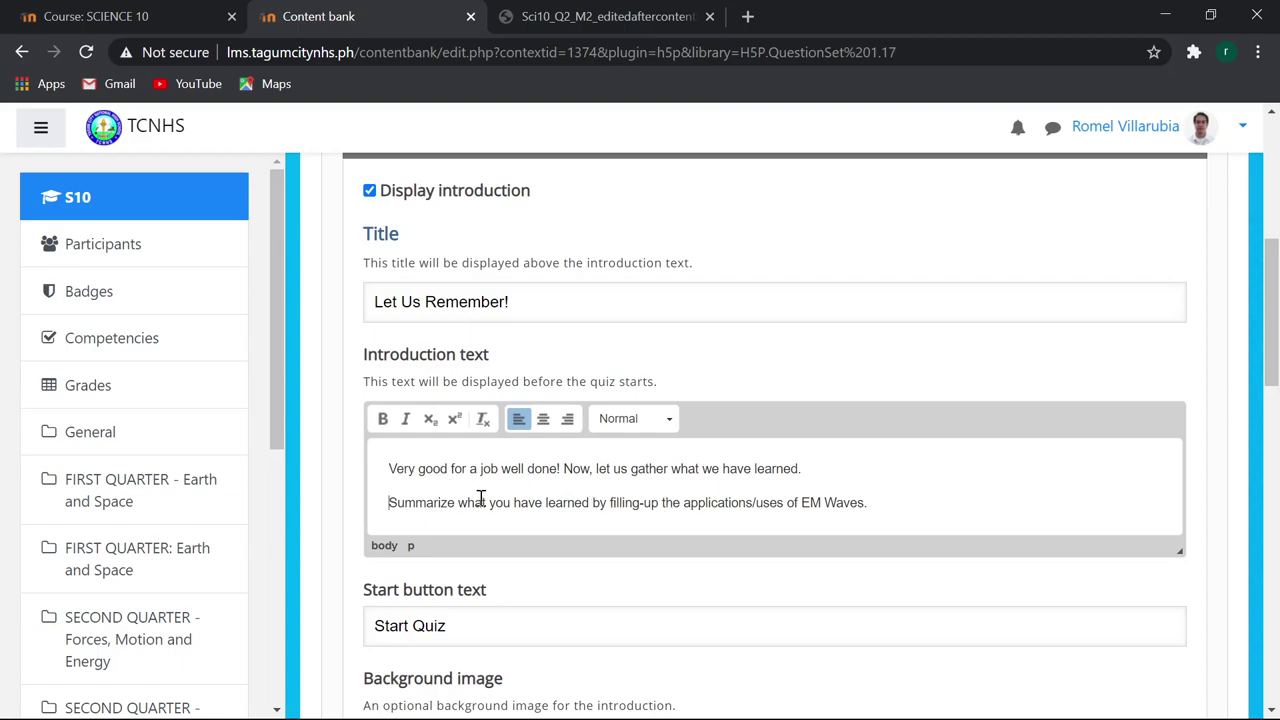
# Make both introduction paragraphs bold and centred.
pyautogui.moveTo(395, 468); pyautogui.dragTo(752, 502)
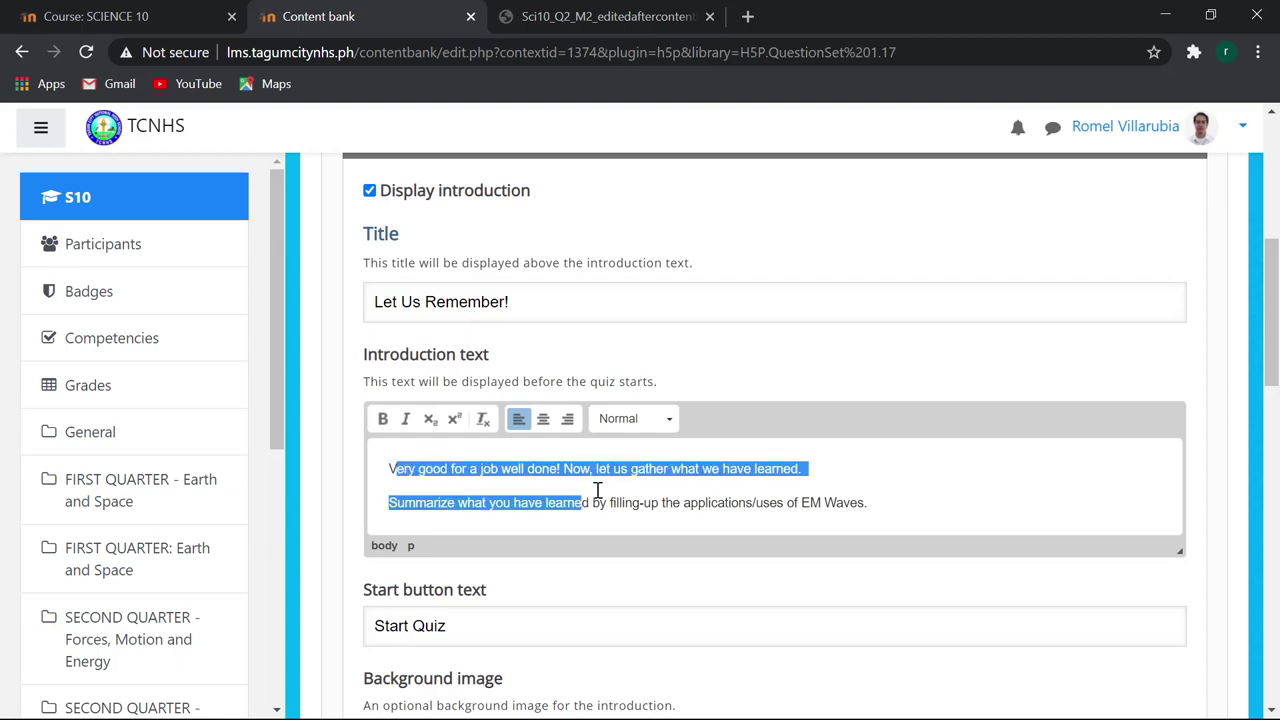
pyautogui.moveTo(390, 468); pyautogui.dragTo(875, 508)
pyautogui.click(382, 418)
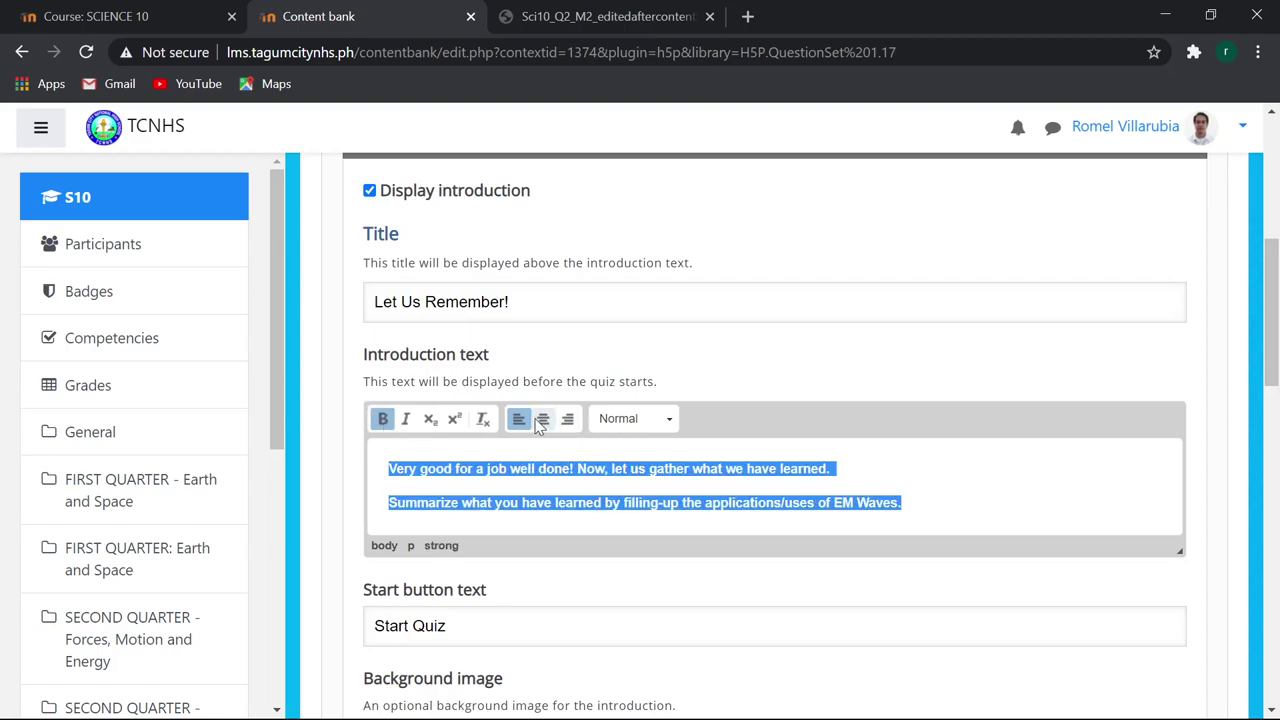
pyautogui.click(543, 418)
pyautogui.scroll(-2, 620, 480)
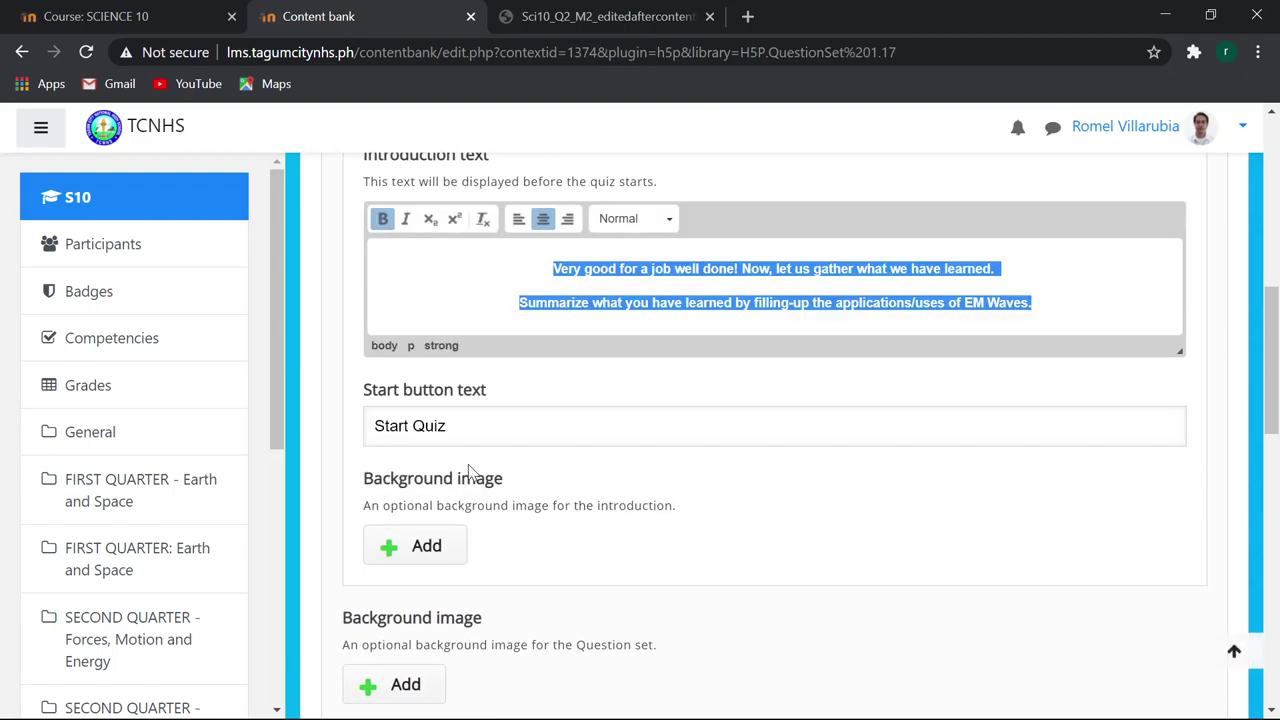
pyautogui.scroll(2, 509, 469)
pyautogui.scroll(-4, 509, 469)
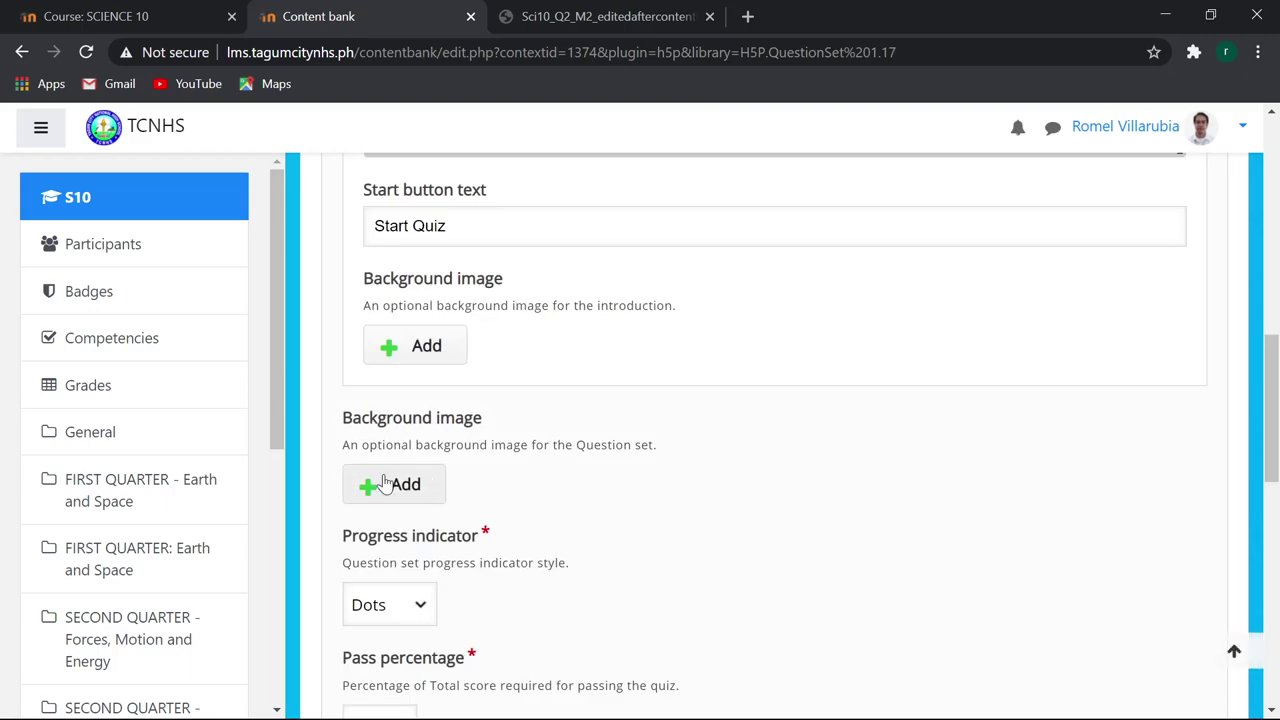
# Add a space background image to the introduction and set the progress indicator to Textual.
pyautogui.click(405, 352)
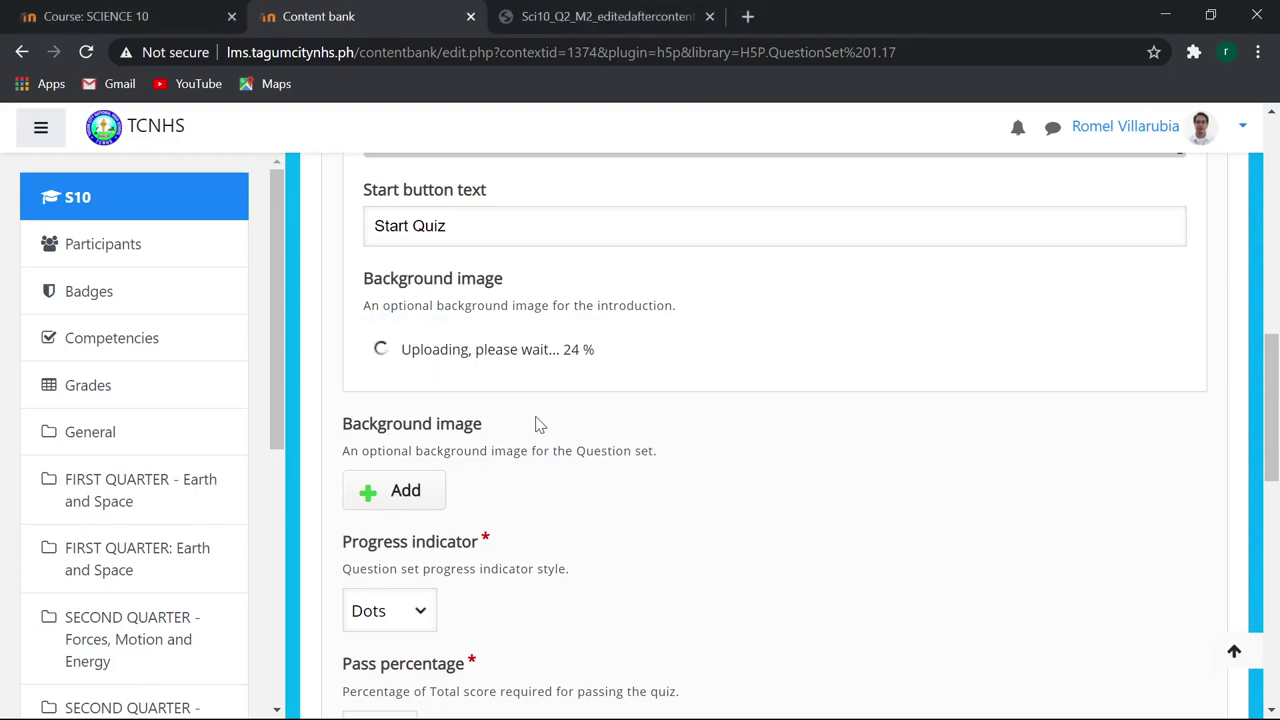
pyautogui.scroll(-2, 578, 427)
pyautogui.click(412, 418)
pyautogui.click(401, 447)
# Upload a Question Set background image, keep the 50% pass mark, and reach the Questions section.
pyautogui.scroll(1, 600, 428)
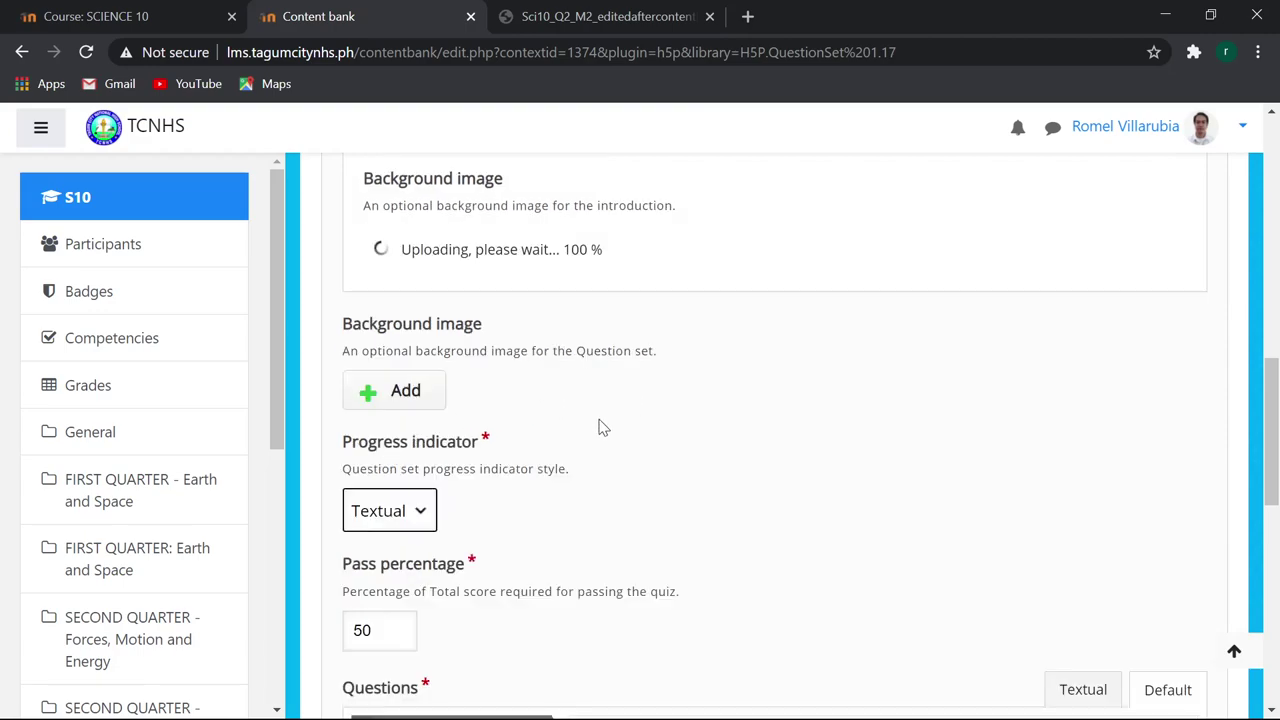
pyautogui.scroll(1, 600, 428)
pyautogui.scroll(-2, 603, 427)
pyautogui.scroll(2, 582, 440)
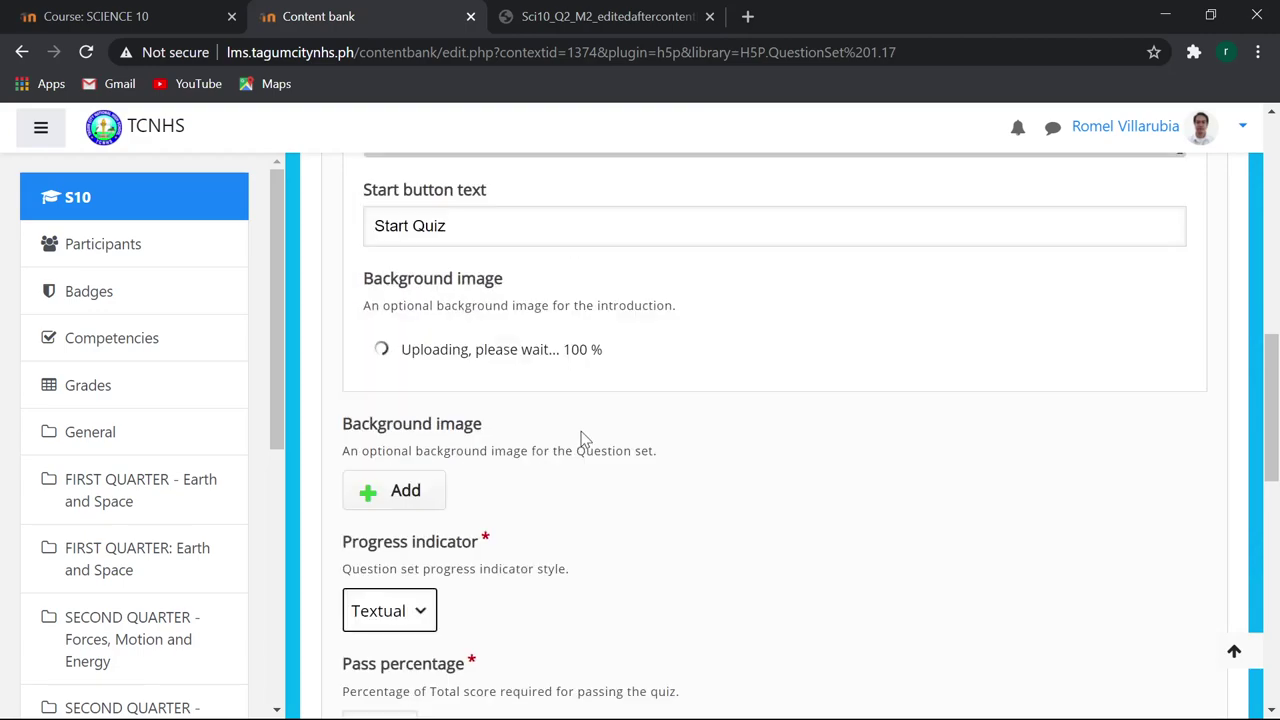
pyautogui.scroll(-2, 585, 438)
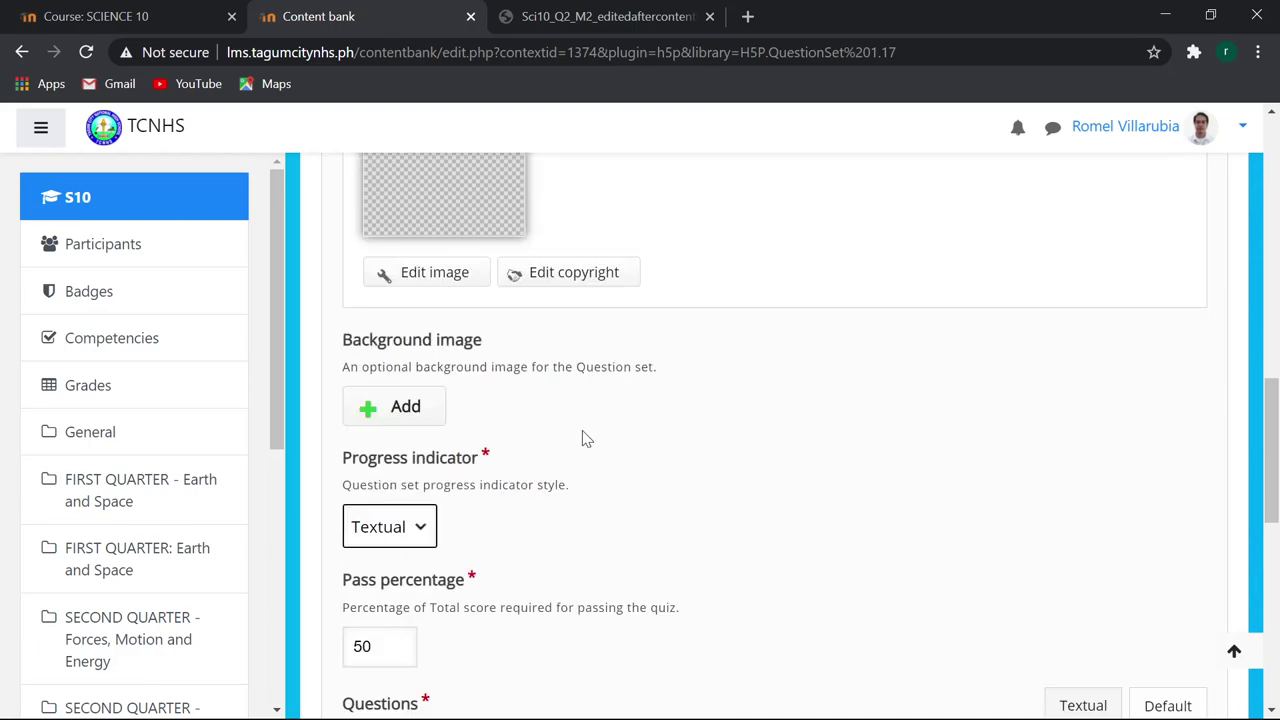
pyautogui.click(393, 413)
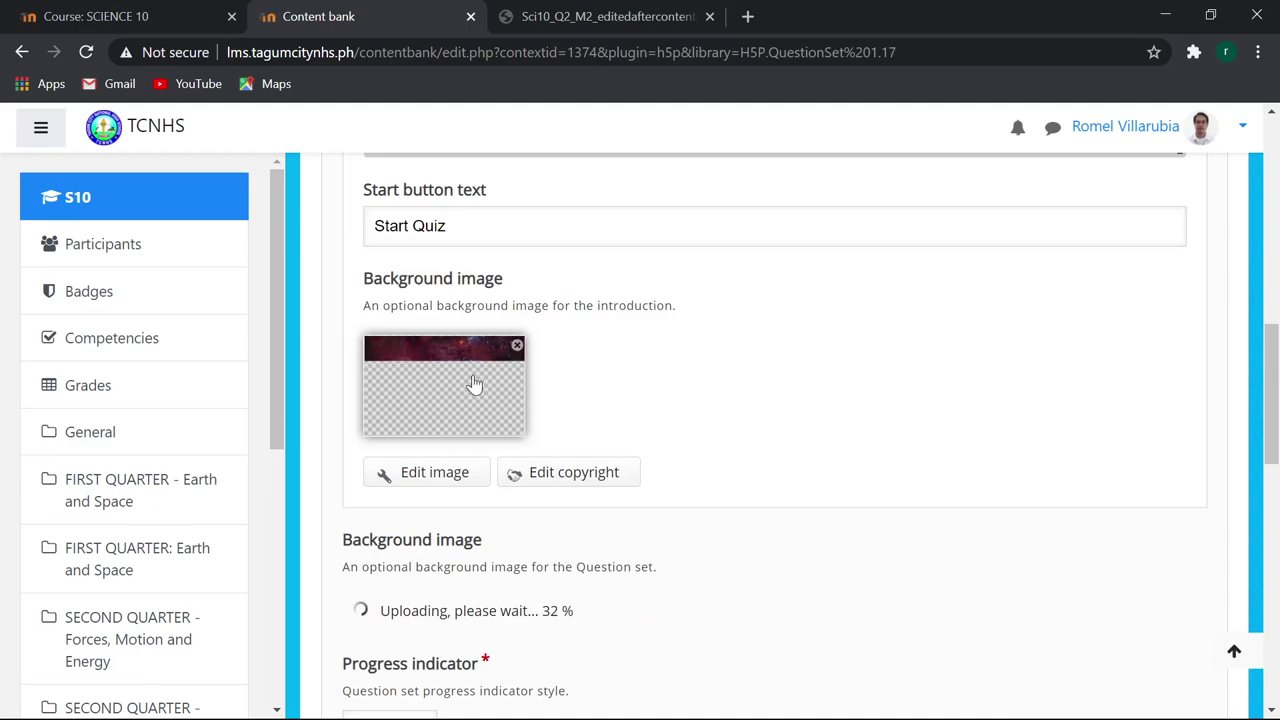
pyautogui.scroll(-3, 566, 430)
pyautogui.scroll(-1, 576, 420)
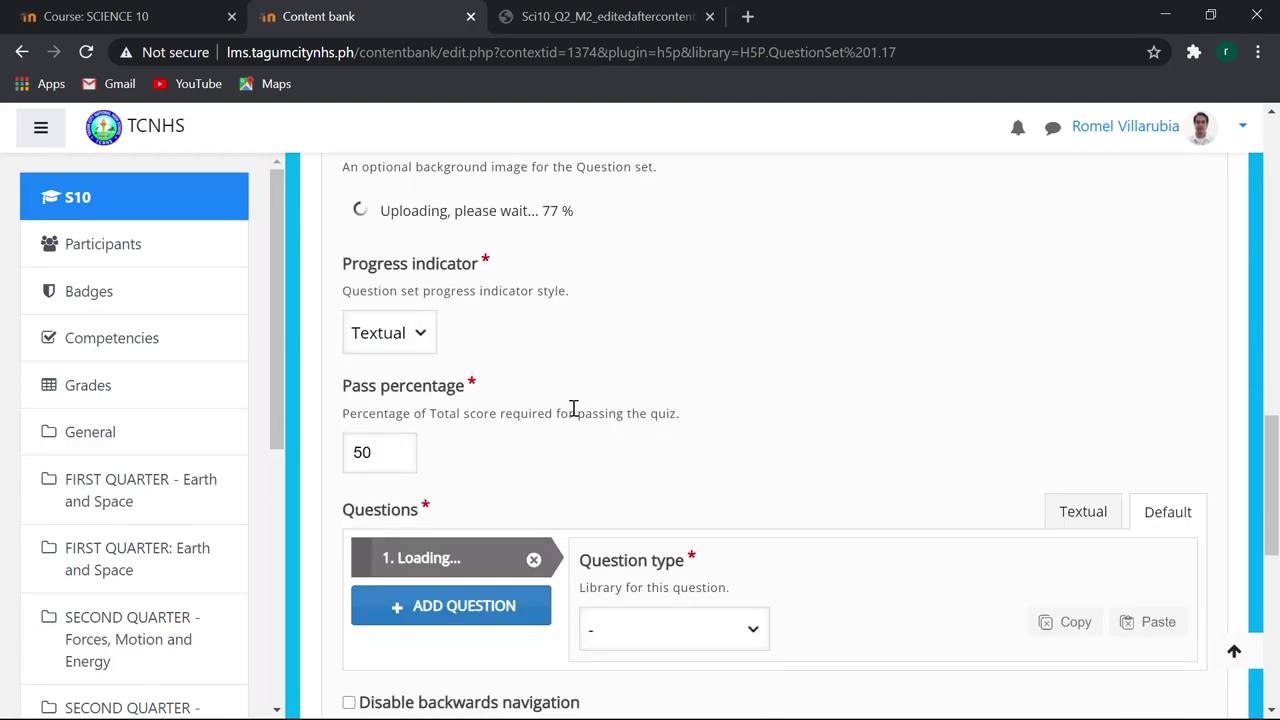
pyautogui.scroll(-1, 573, 409)
pyautogui.scroll(2, 578, 373)
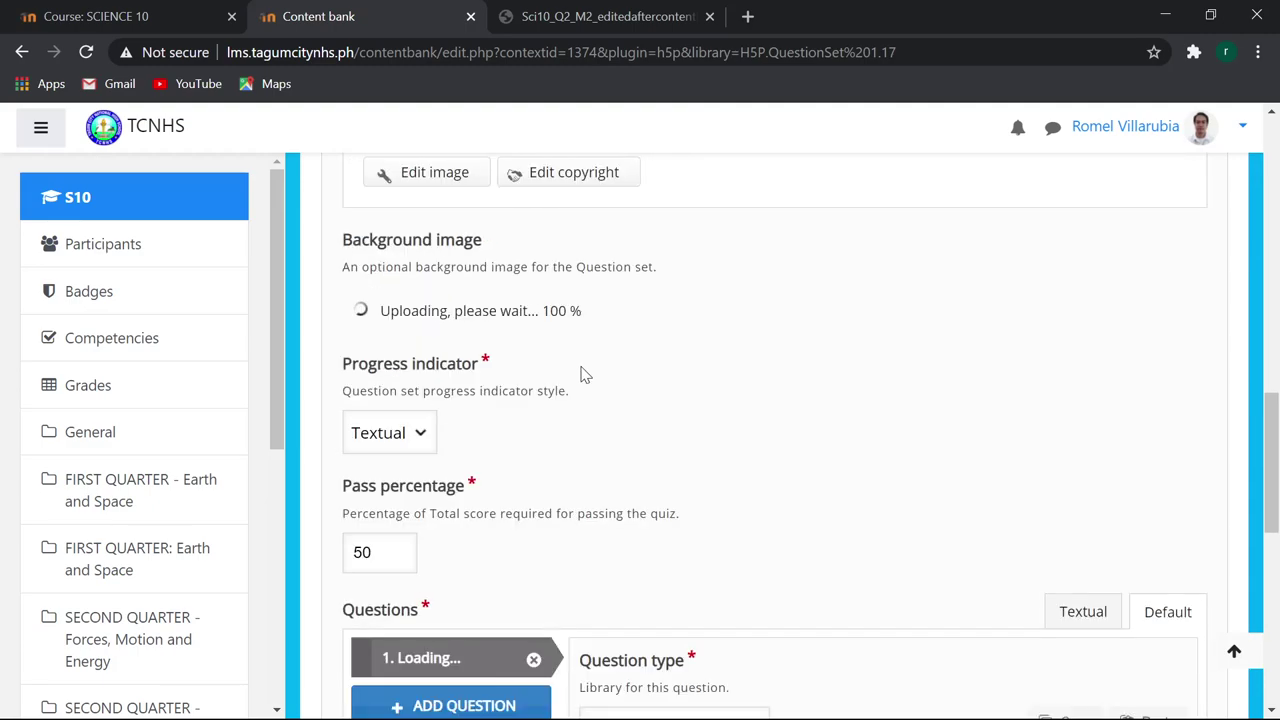
pyautogui.scroll(3, 582, 371)
pyautogui.scroll(-4, 690, 372)
pyautogui.scroll(-1, 690, 375)
pyautogui.scroll(-2, 690, 375)
pyautogui.scroll(6, 612, 322)
pyautogui.scroll(3, 611, 321)
pyautogui.scroll(-5, 620, 335)
pyautogui.scroll(-2, 628, 340)
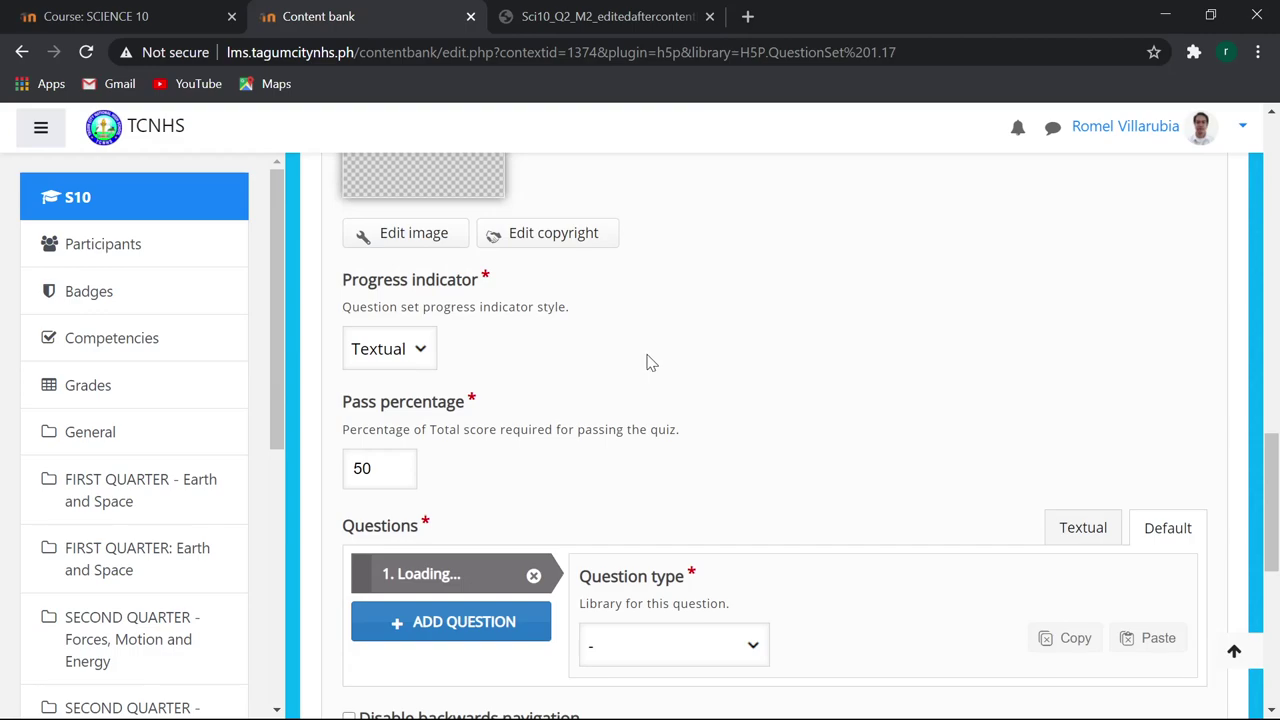
pyautogui.scroll(-1, 640, 330)
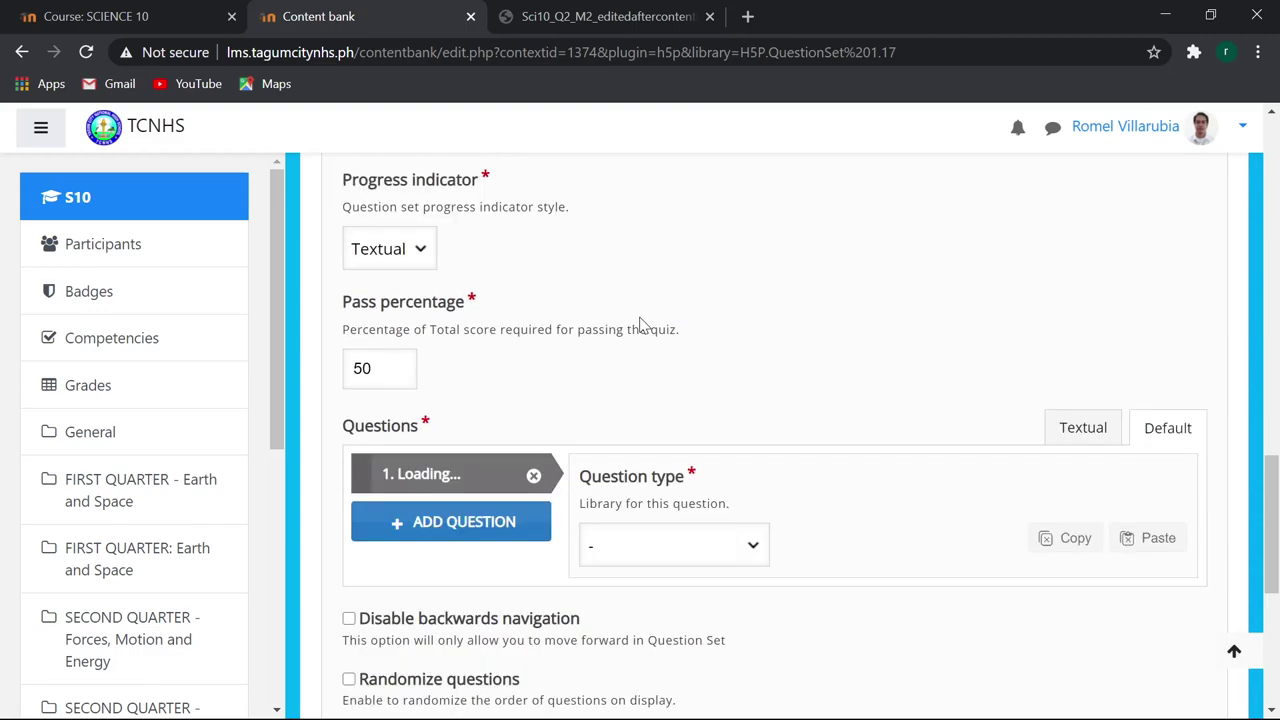
# Set the first question's type to Essay.
pyautogui.click(580, 18)
pyautogui.scroll(-2, 530, 320)
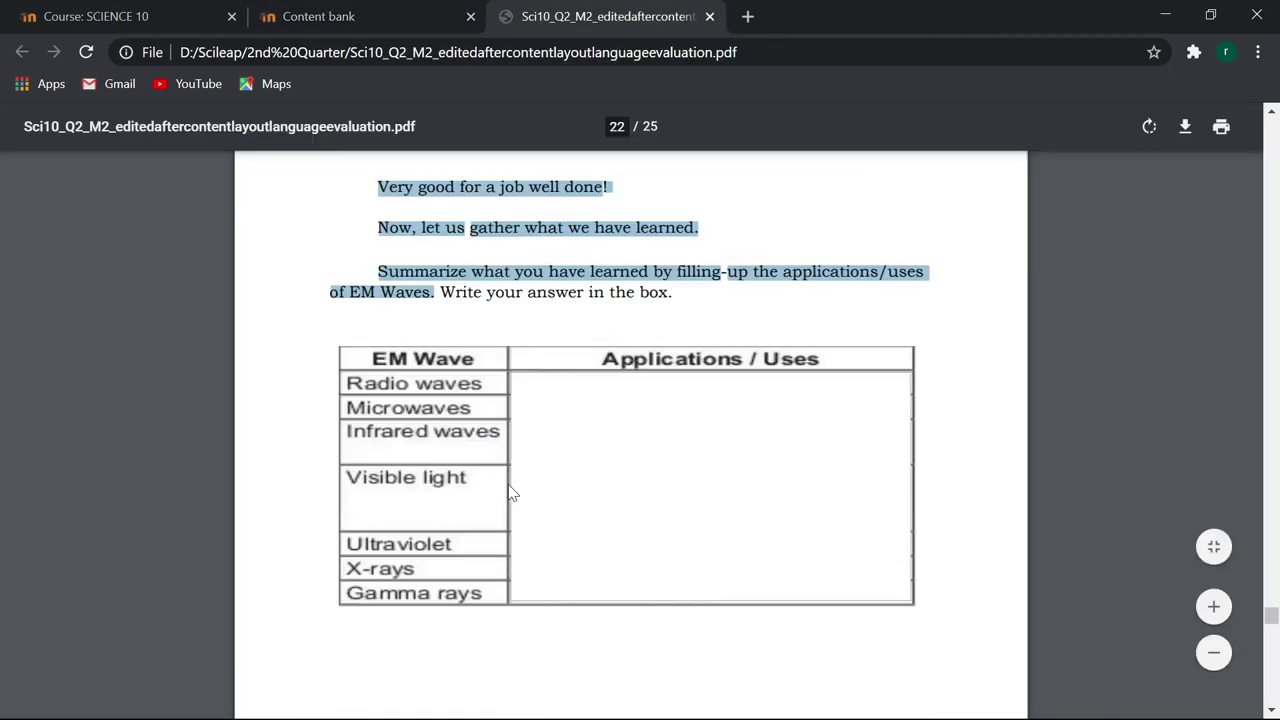
pyautogui.click(600, 313)
pyautogui.click(340, 25)
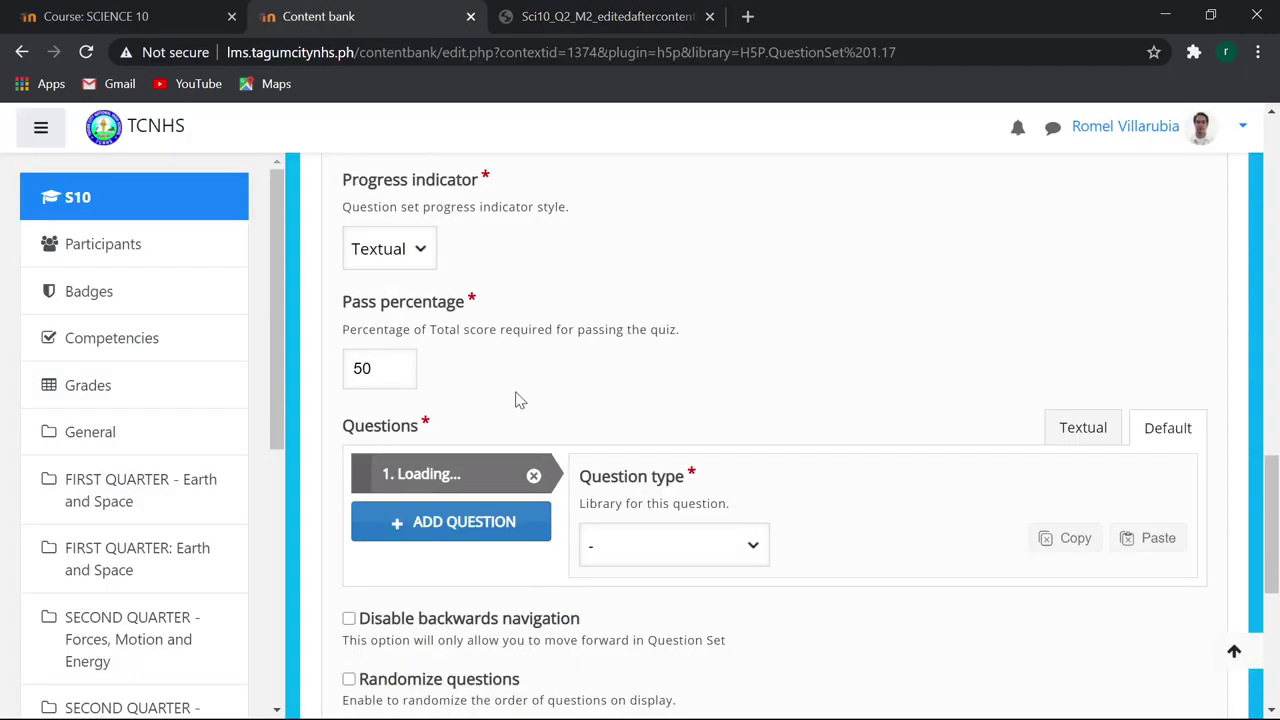
pyautogui.scroll(-1, 520, 400)
pyautogui.scroll(-1, 449, 370)
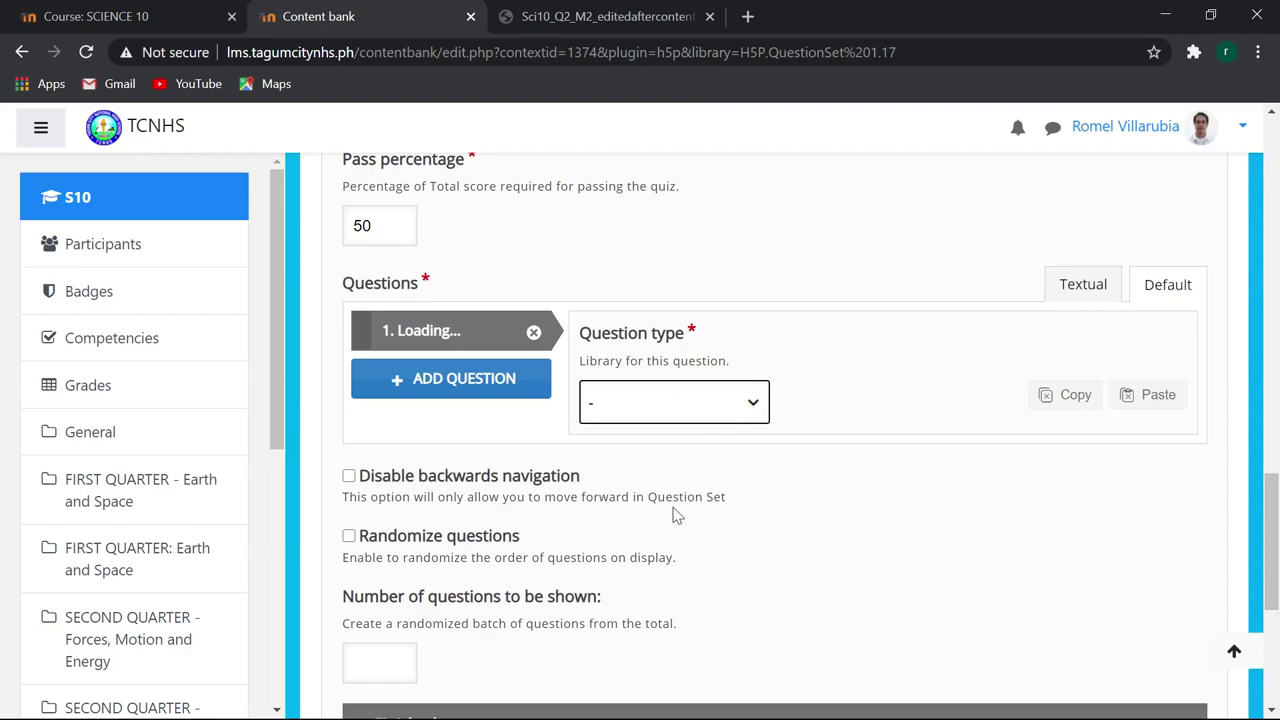
pyautogui.click(645, 598)
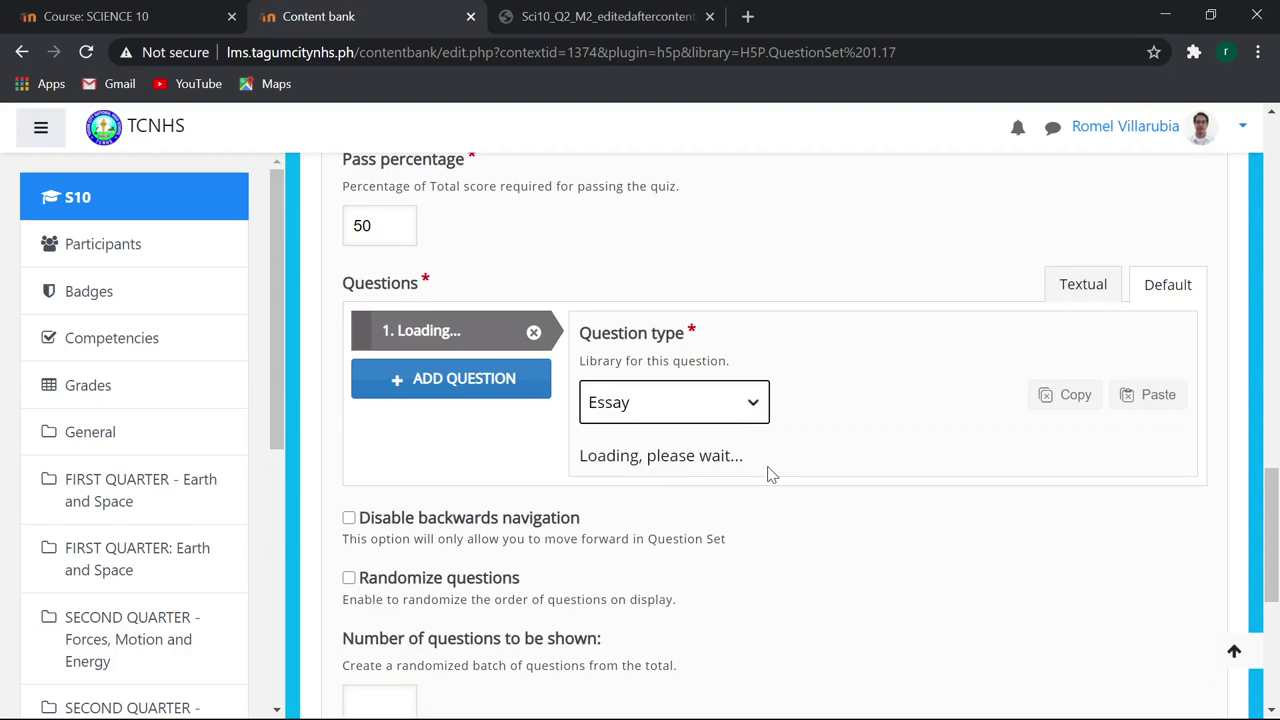
# Close the Course: SCIENCE 10 tab and show the module PDF again.
pyautogui.scroll(-3, 951, 401)
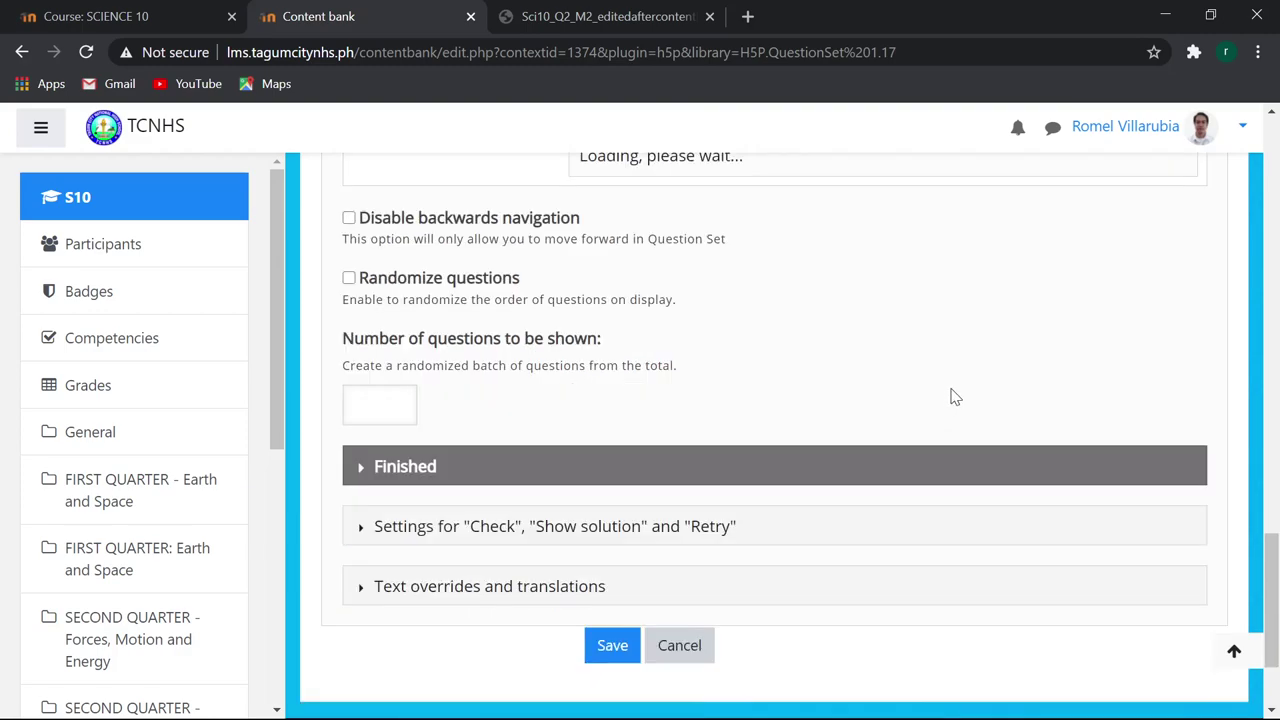
pyautogui.scroll(1, 951, 394)
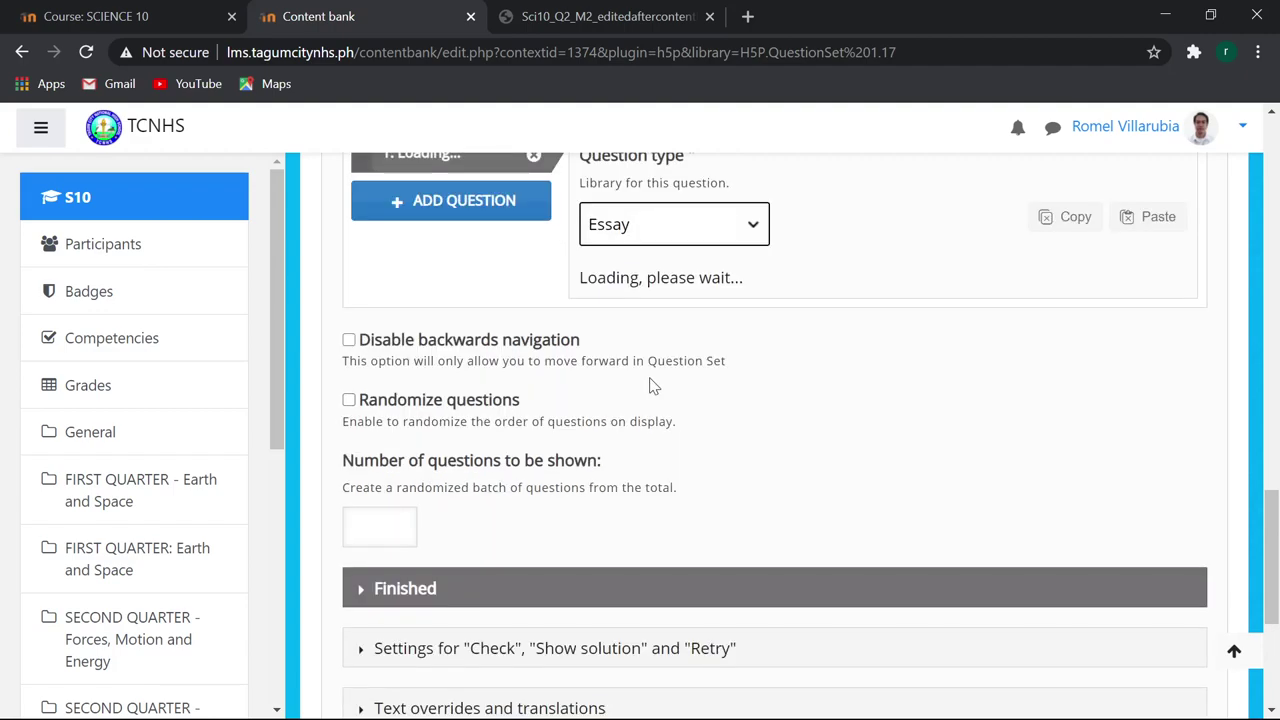
pyautogui.scroll(1, 663, 388)
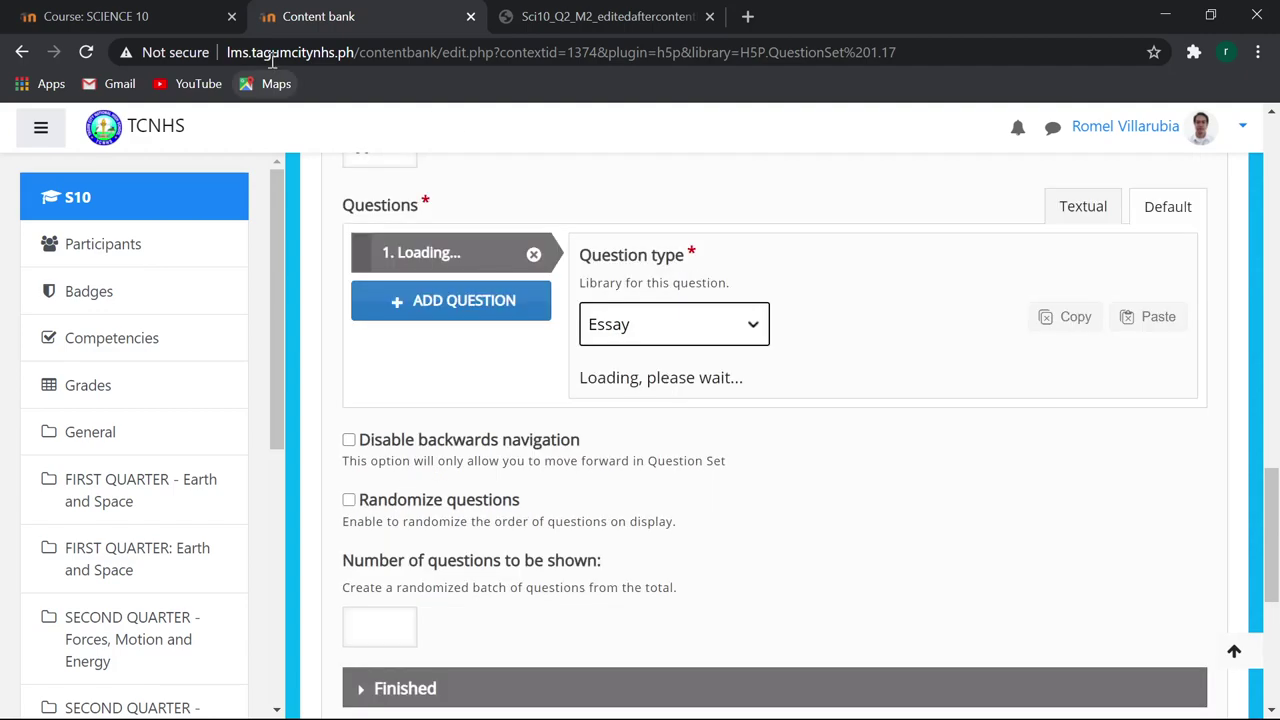
pyautogui.click(231, 16)
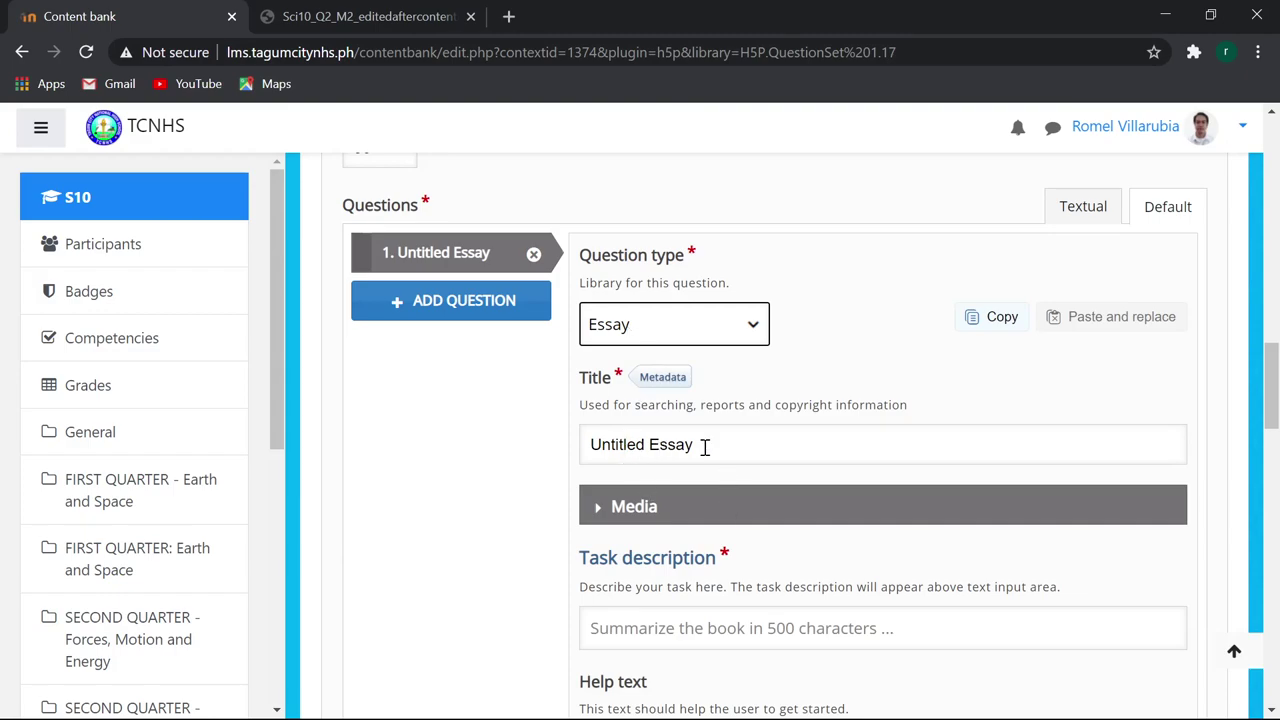
pyautogui.click(386, 20)
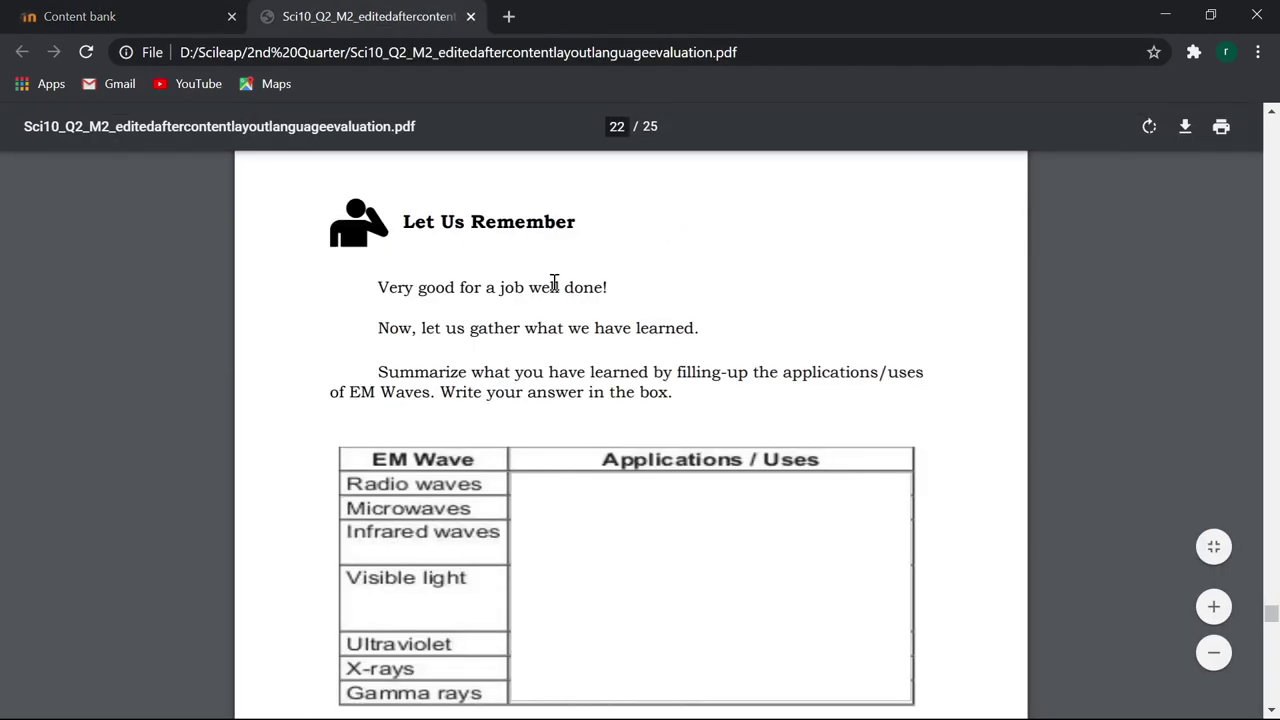
pyautogui.scroll(1, 554, 283)
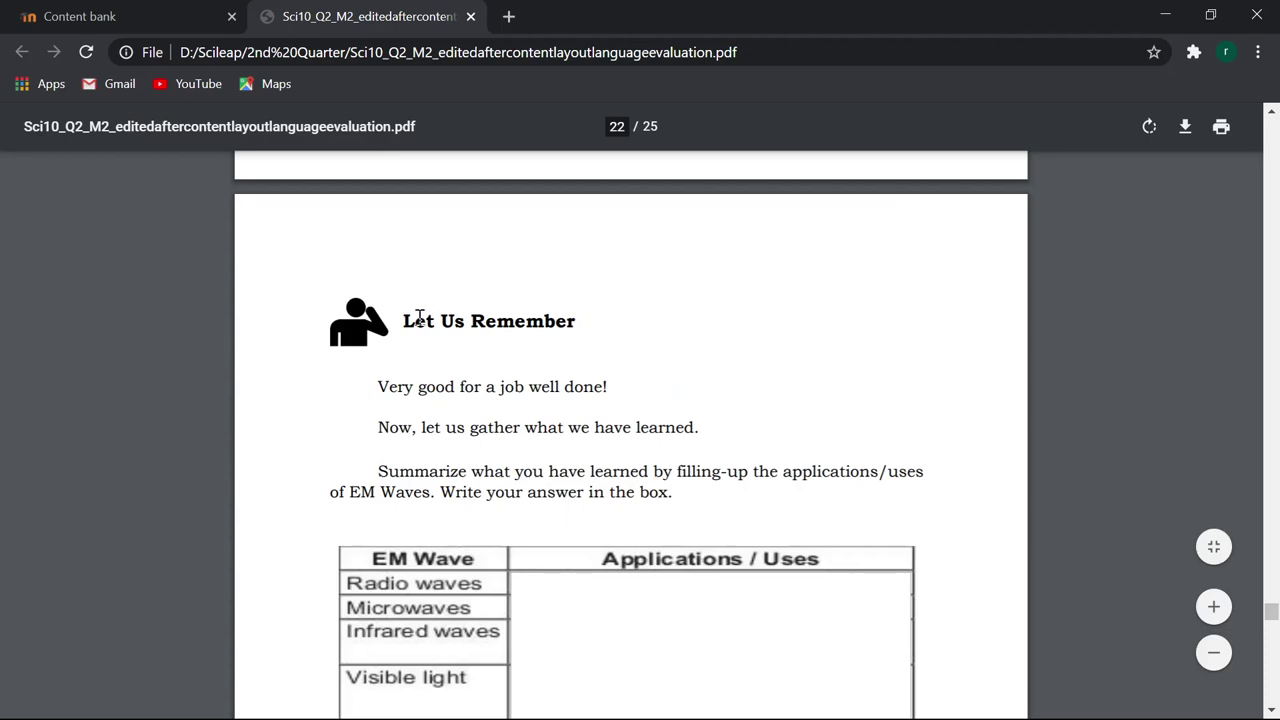
# Replace 'Untitled Essay' with the PDF heading 'Let Us Remember' as the essay title.
pyautogui.moveTo(404, 318); pyautogui.dragTo(593, 331)
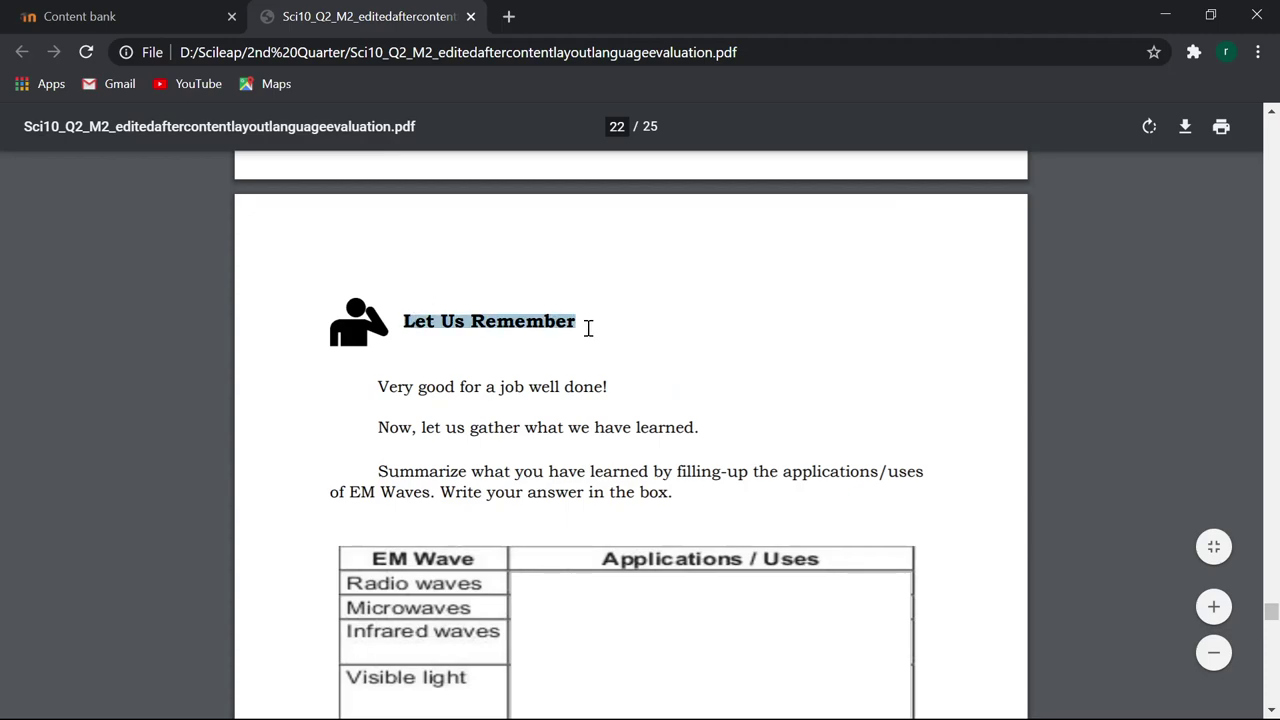
pyautogui.click(115, 16)
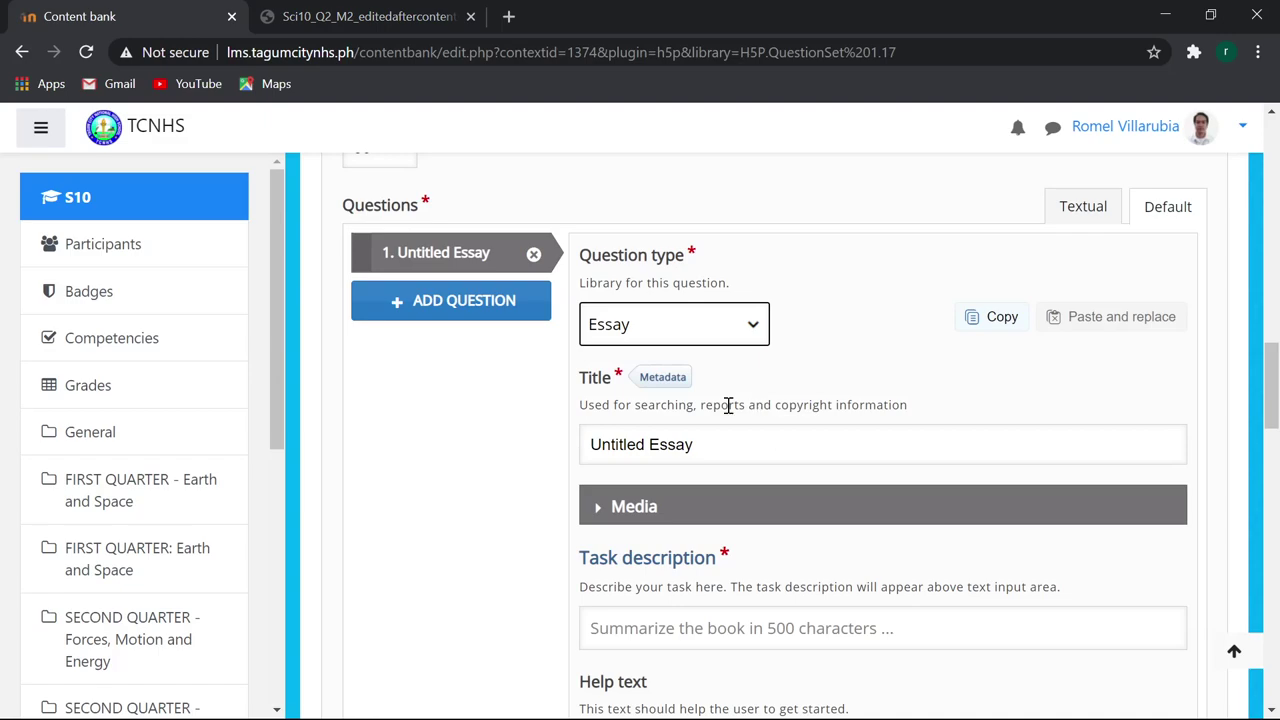
pyautogui.tripleClick(708, 451)
pyautogui.scroll(-1, 700, 480)
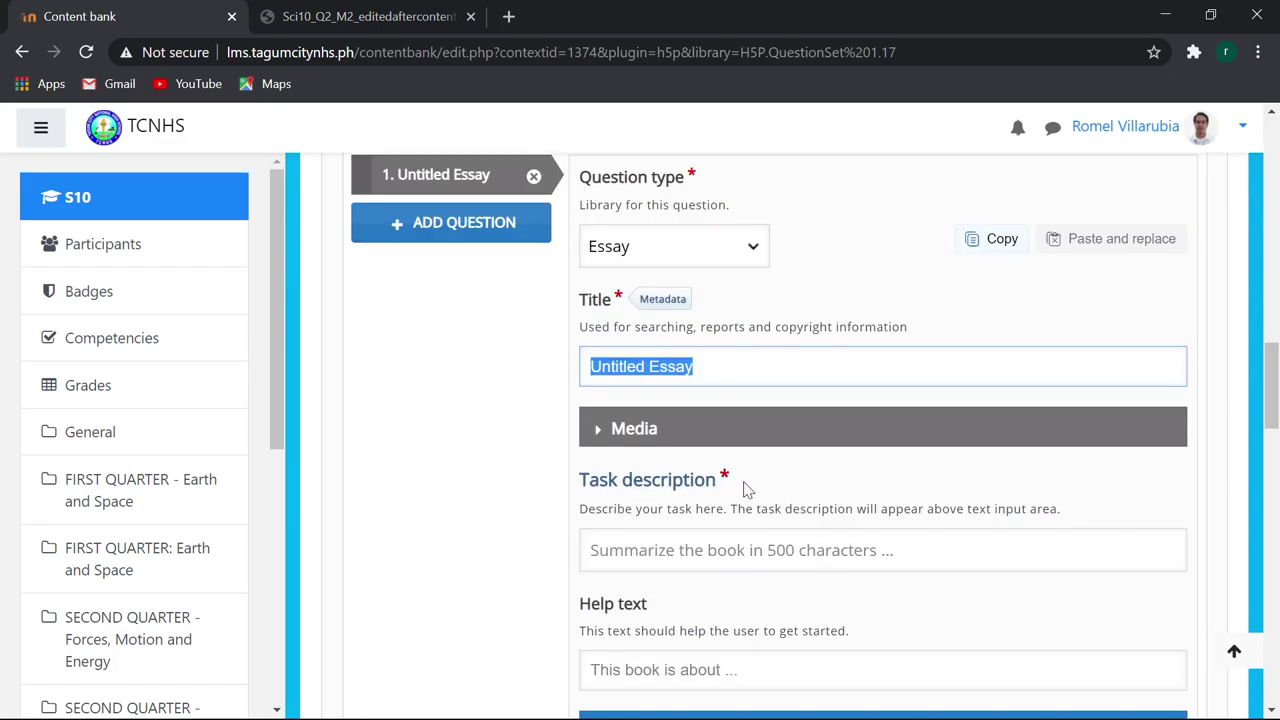
pyautogui.click(718, 382)
pyautogui.write('Let Us Remember')
pyautogui.click(597, 432)
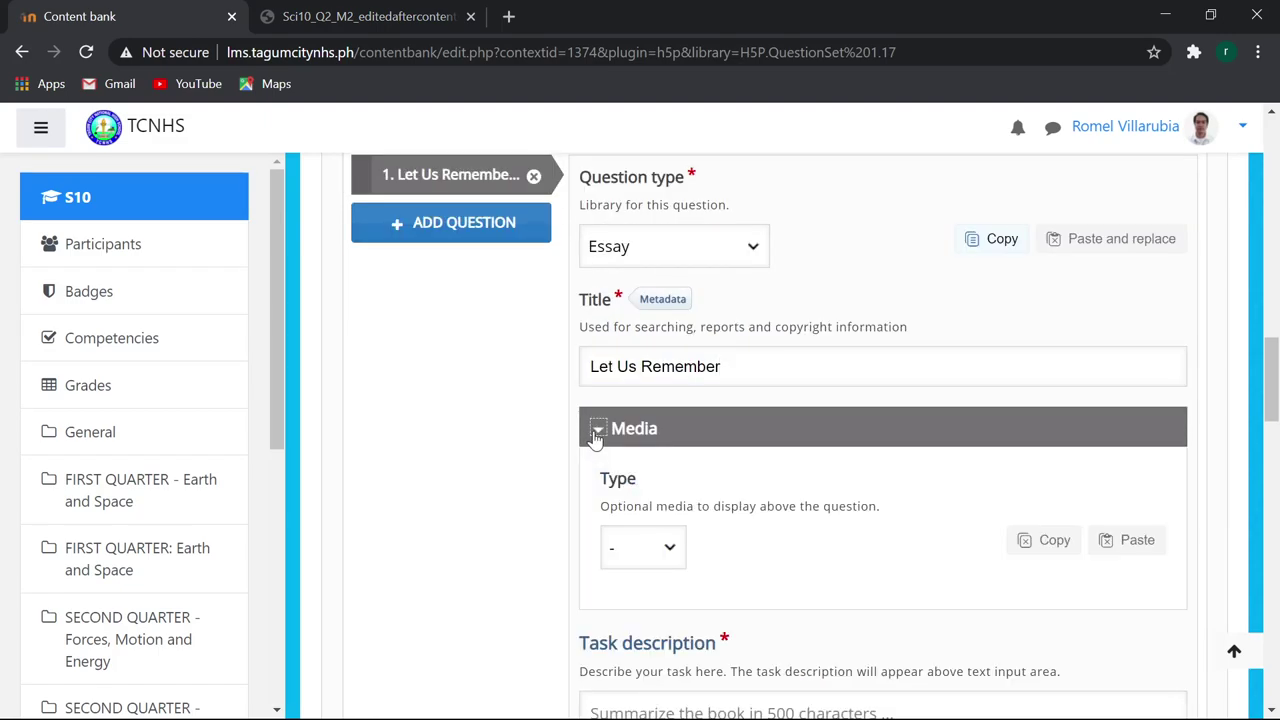
pyautogui.click(597, 432)
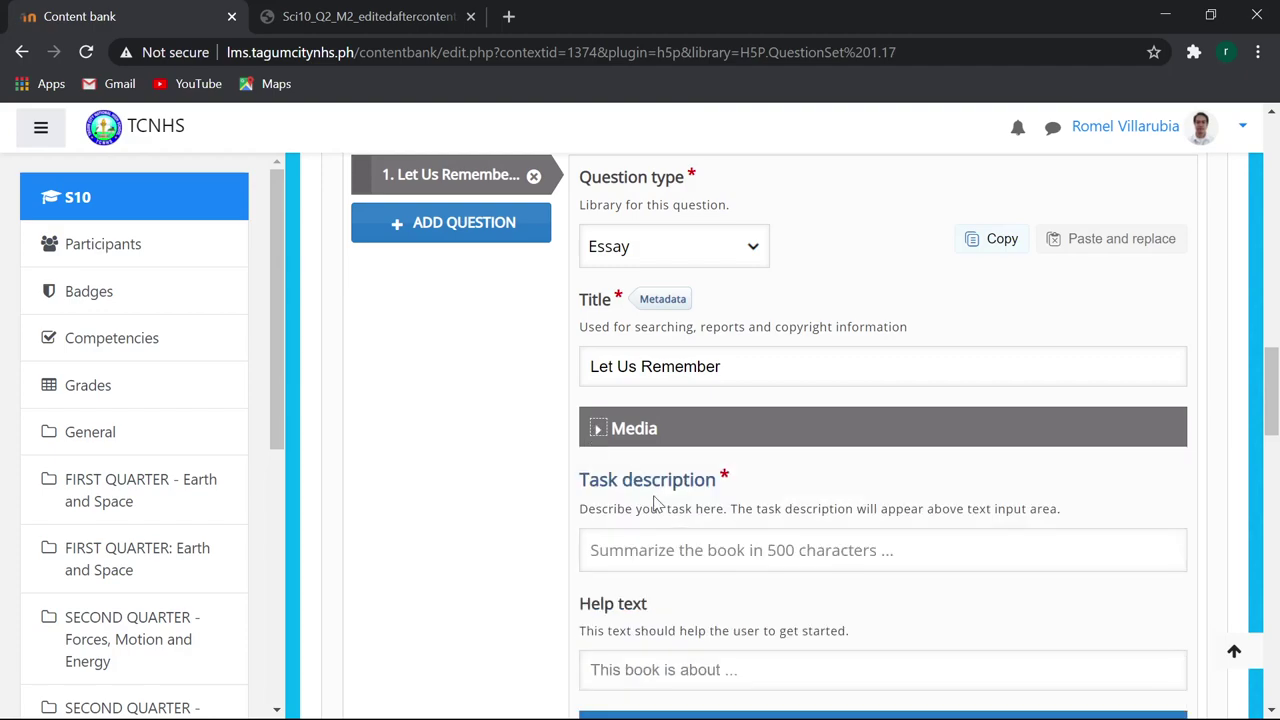
pyautogui.scroll(-1, 655, 500)
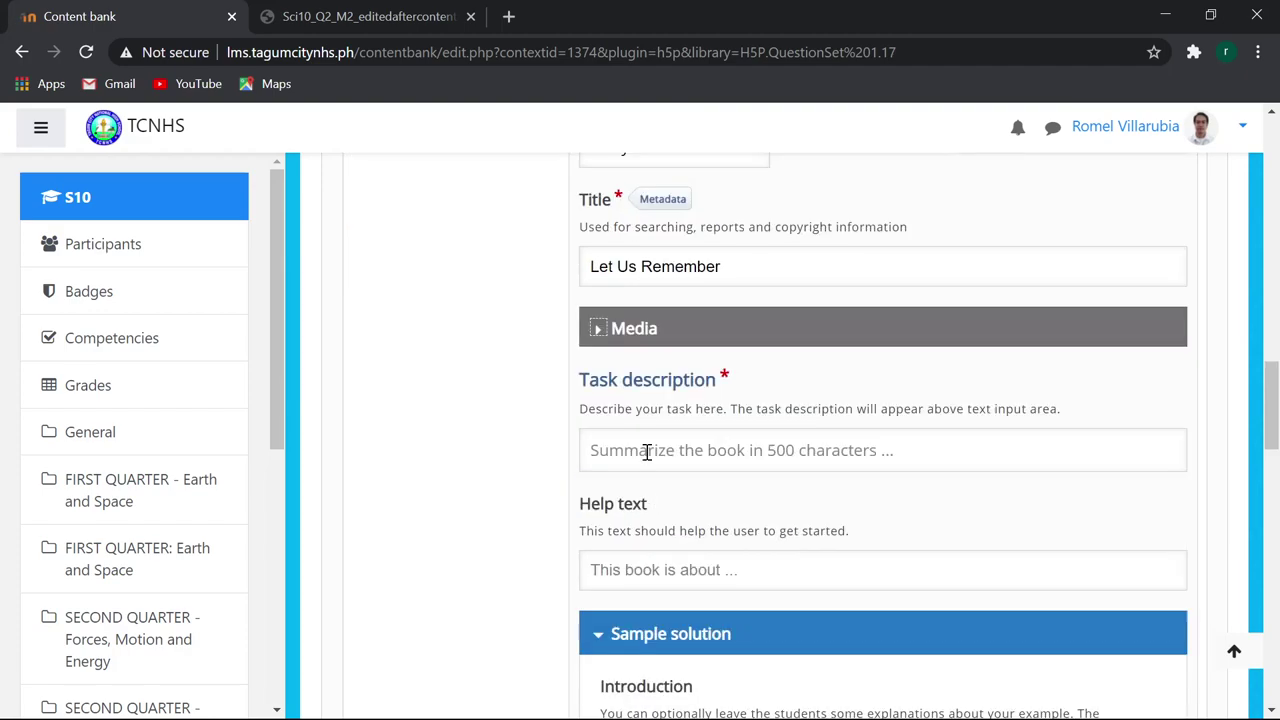
pyautogui.click(360, 16)
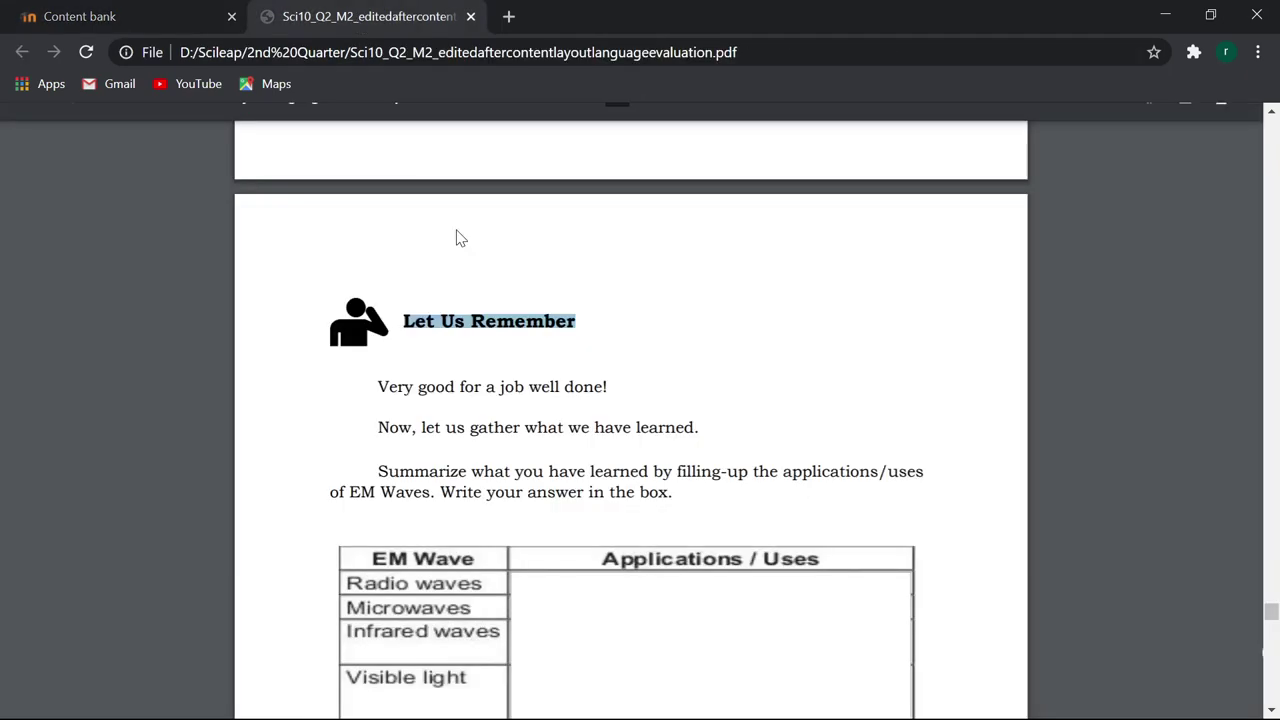
pyautogui.click(190, 20)
pyautogui.scroll(-2, 768, 384)
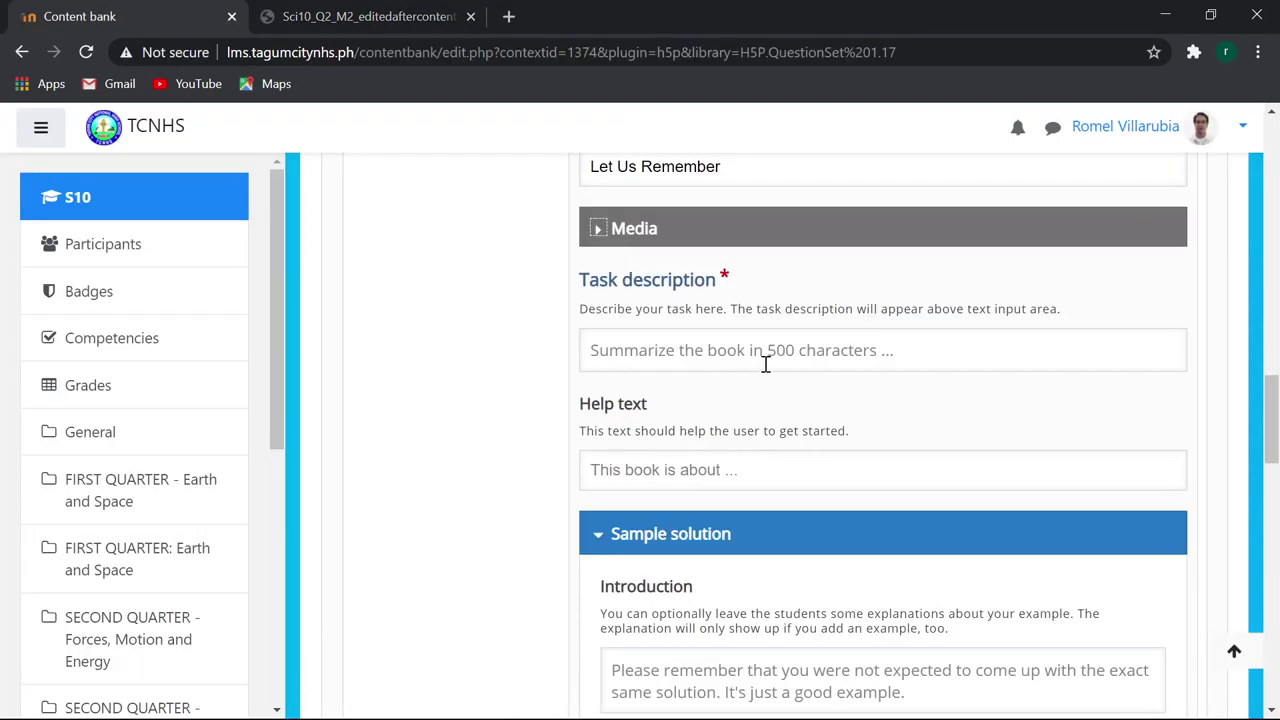
pyautogui.scroll(1, 765, 365)
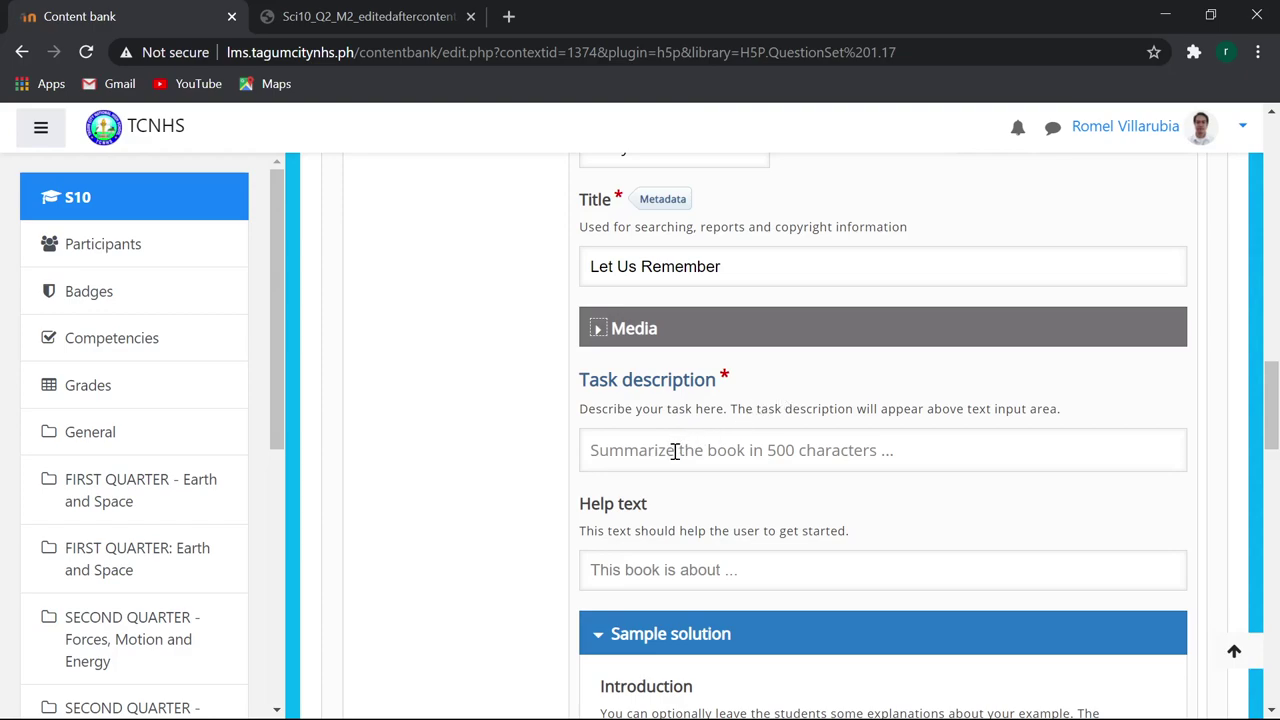
# Put the caret in the essay task description and consult the PDF for its wording.
pyautogui.click(675, 452)
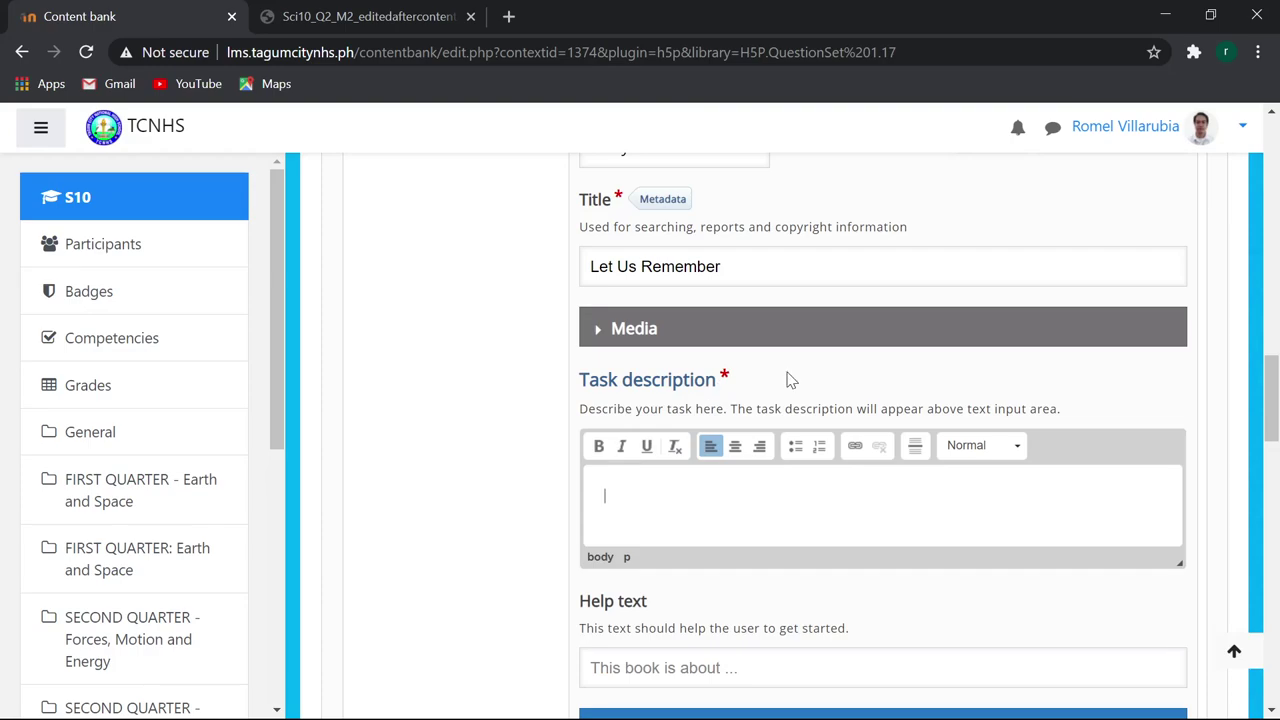
pyautogui.click(372, 14)
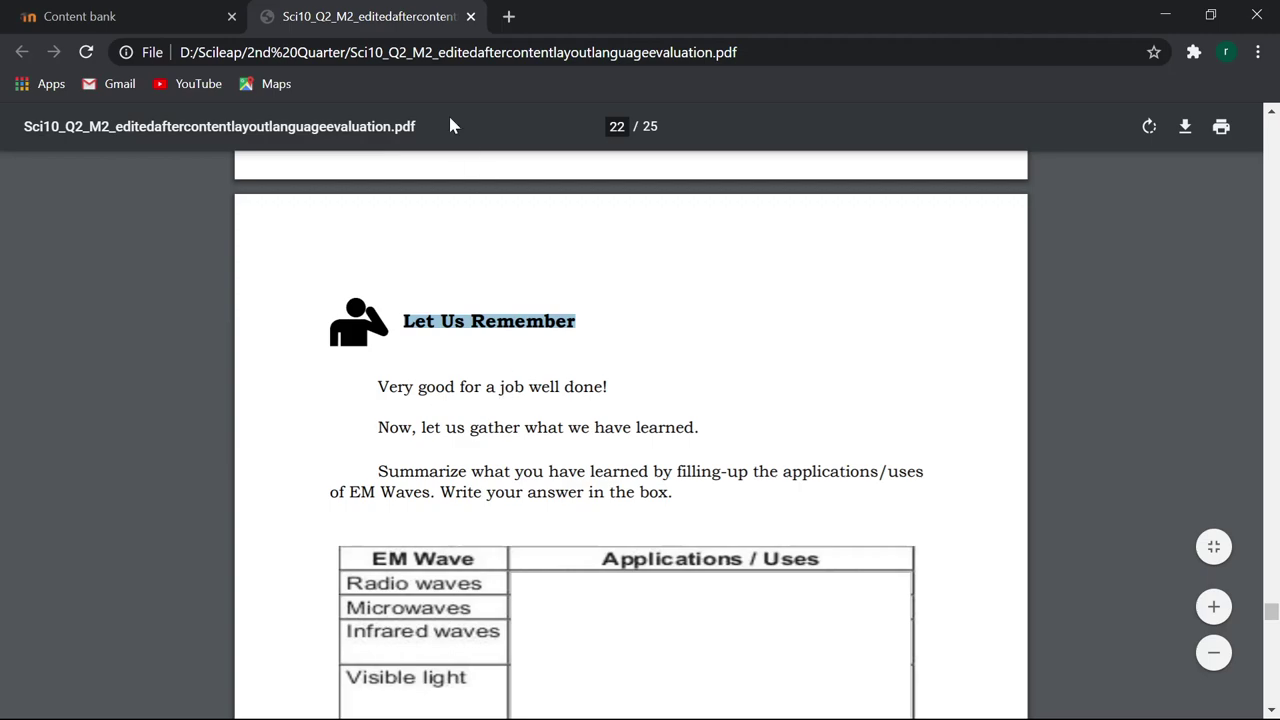
pyautogui.click(155, 16)
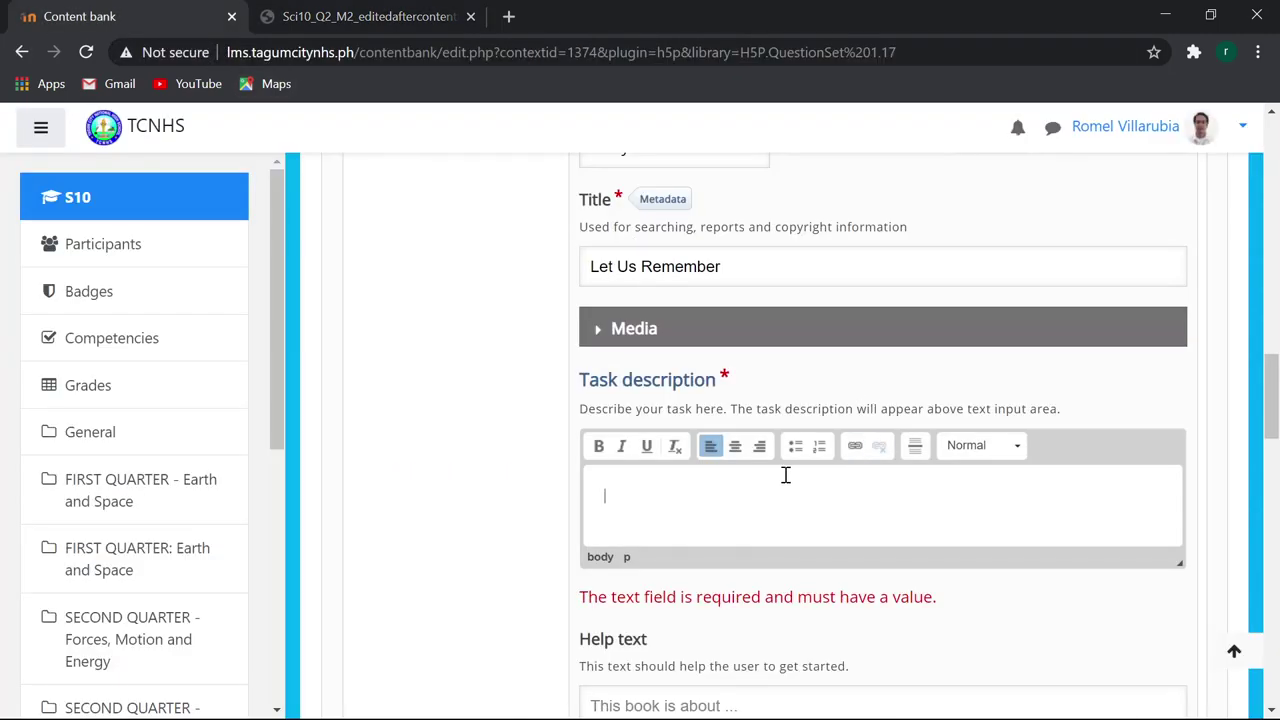
pyautogui.click(336, 17)
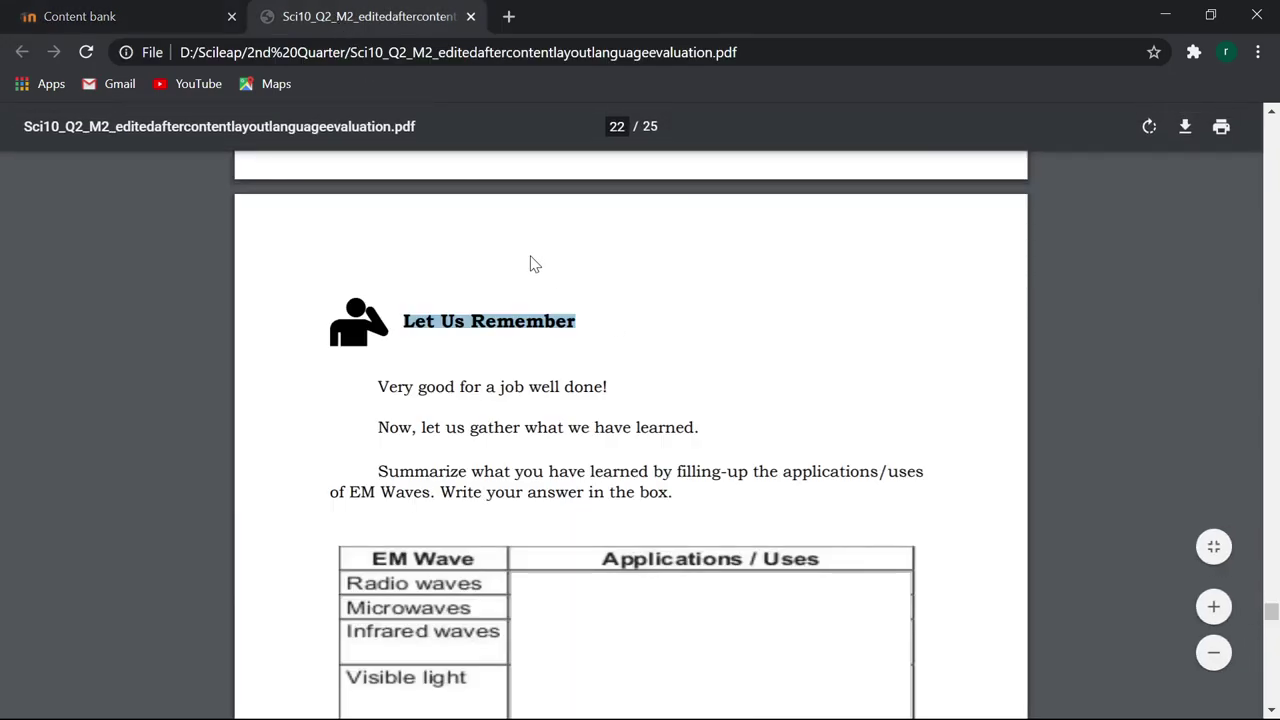
pyautogui.click(104, 18)
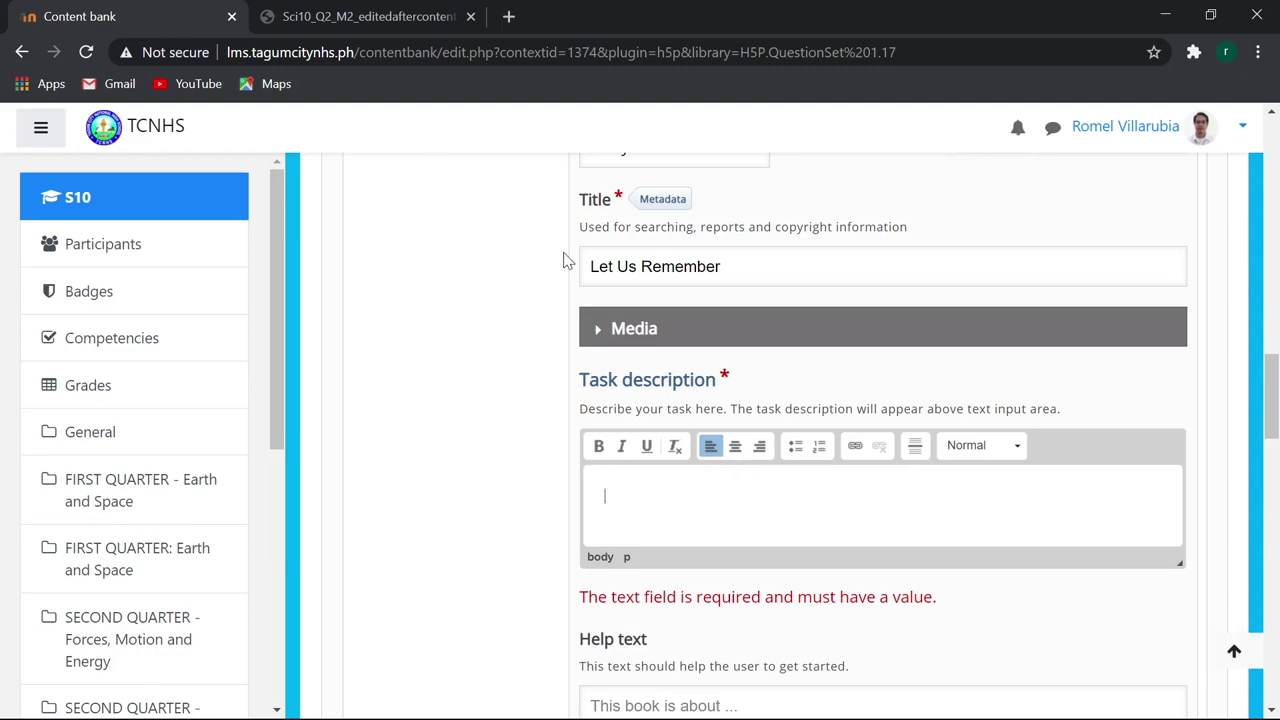
pyautogui.scroll(2, 578, 278)
pyautogui.click(357, 18)
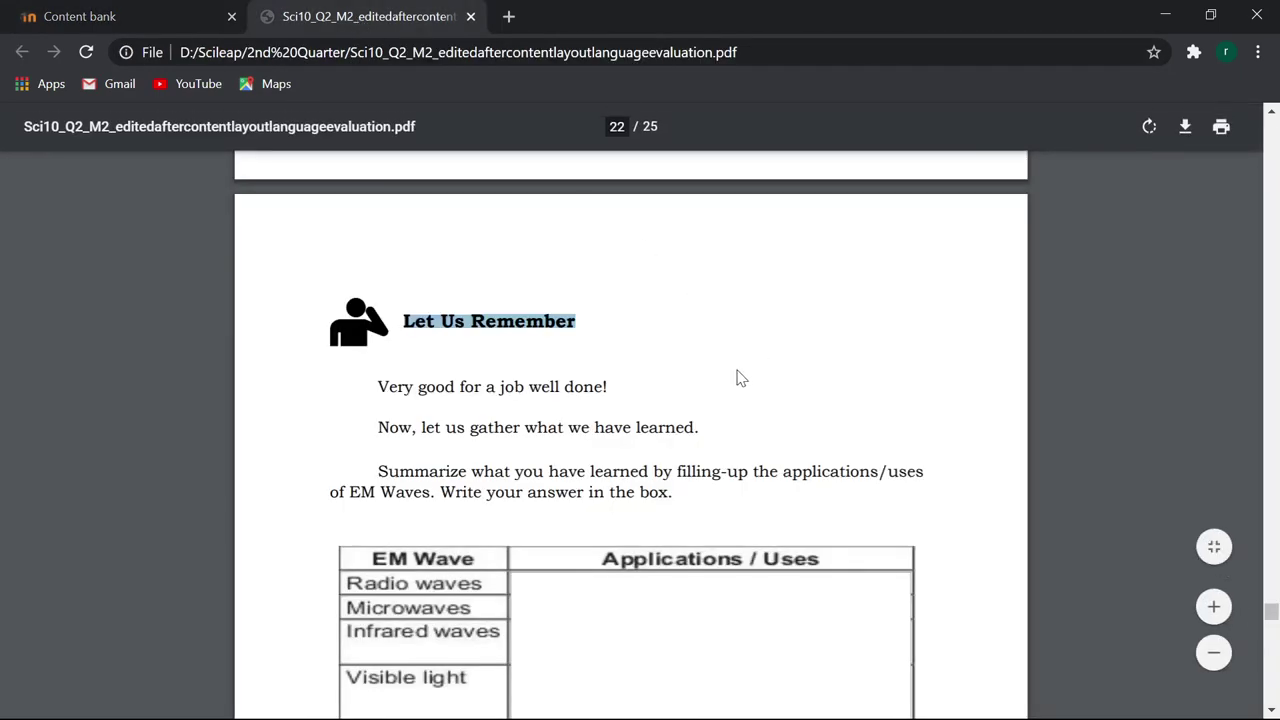
pyautogui.scroll(-1, 505, 465)
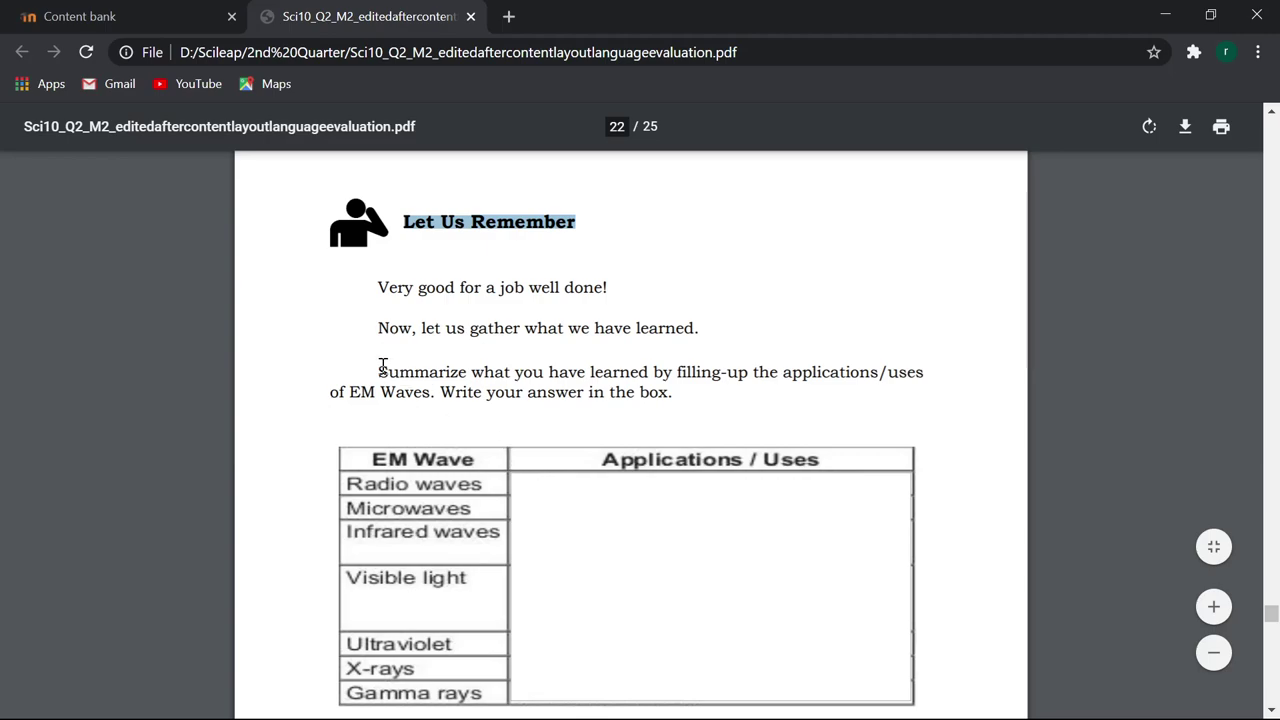
pyautogui.moveTo(381, 366); pyautogui.dragTo(428, 396)
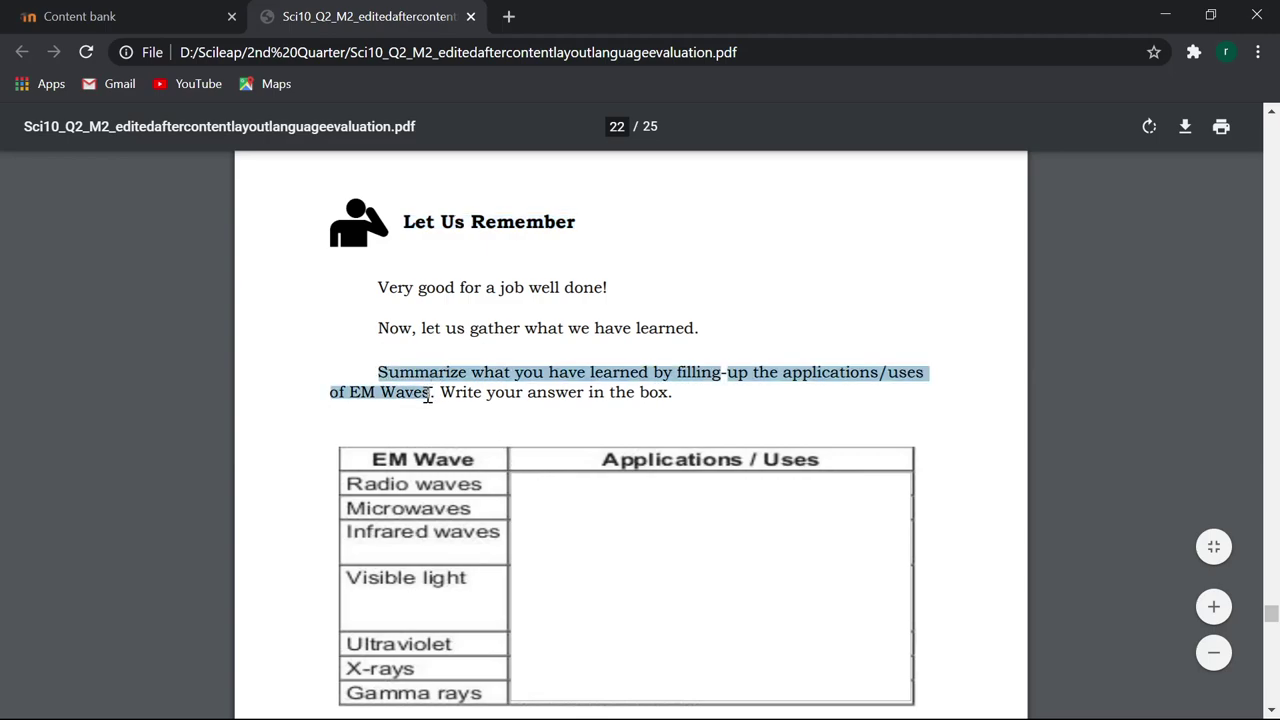
pyautogui.click(385, 374)
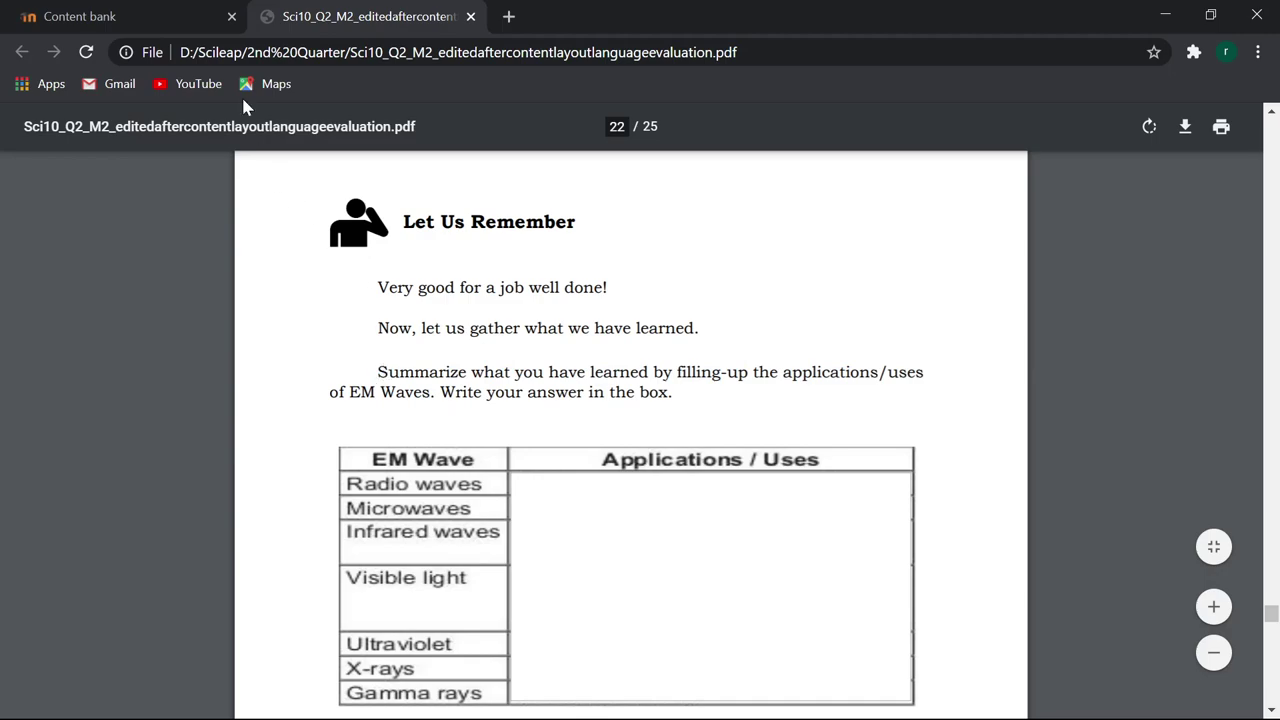
# Select the PDF sentence 'Summarize what you have learned… of EM Waves'.
pyautogui.click(142, 14)
pyautogui.scroll(-1, 534, 411)
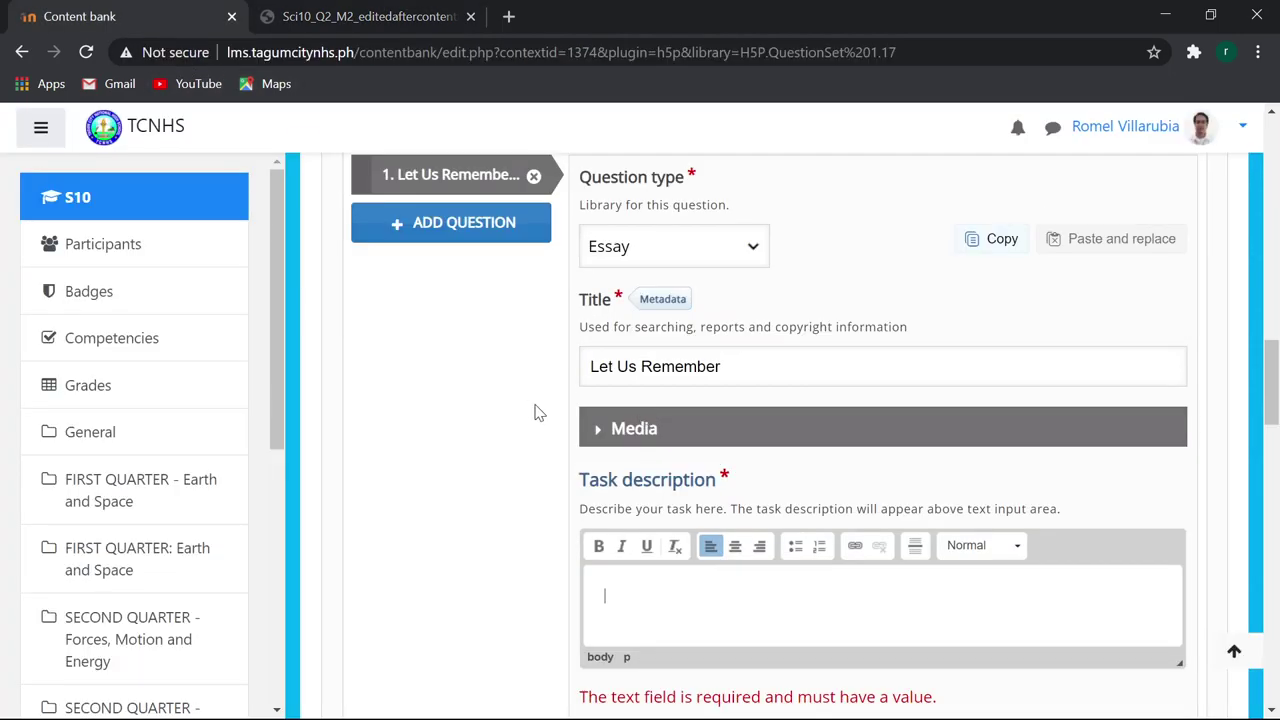
pyautogui.scroll(-1, 480, 423)
pyautogui.scroll(2, 486, 420)
pyautogui.scroll(-1, 483, 427)
pyautogui.scroll(-1, 497, 431)
pyautogui.scroll(1, 497, 430)
pyautogui.scroll(-2, 499, 428)
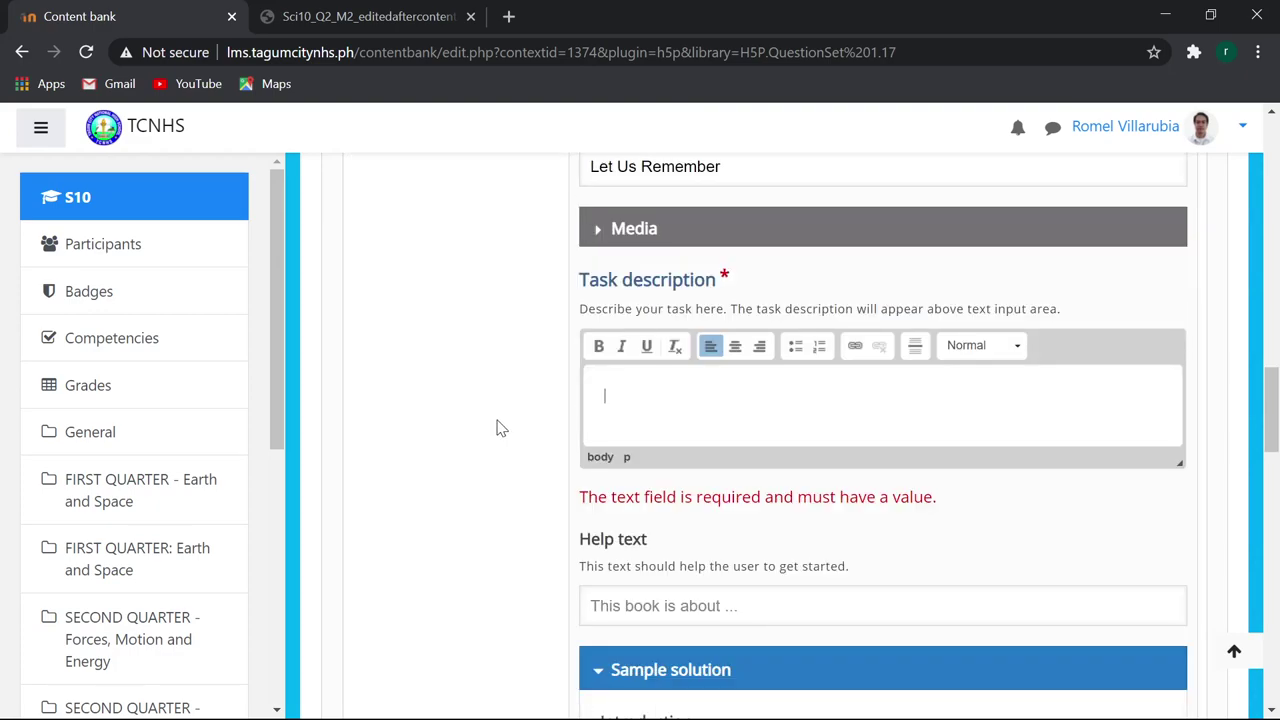
pyautogui.scroll(1, 500, 425)
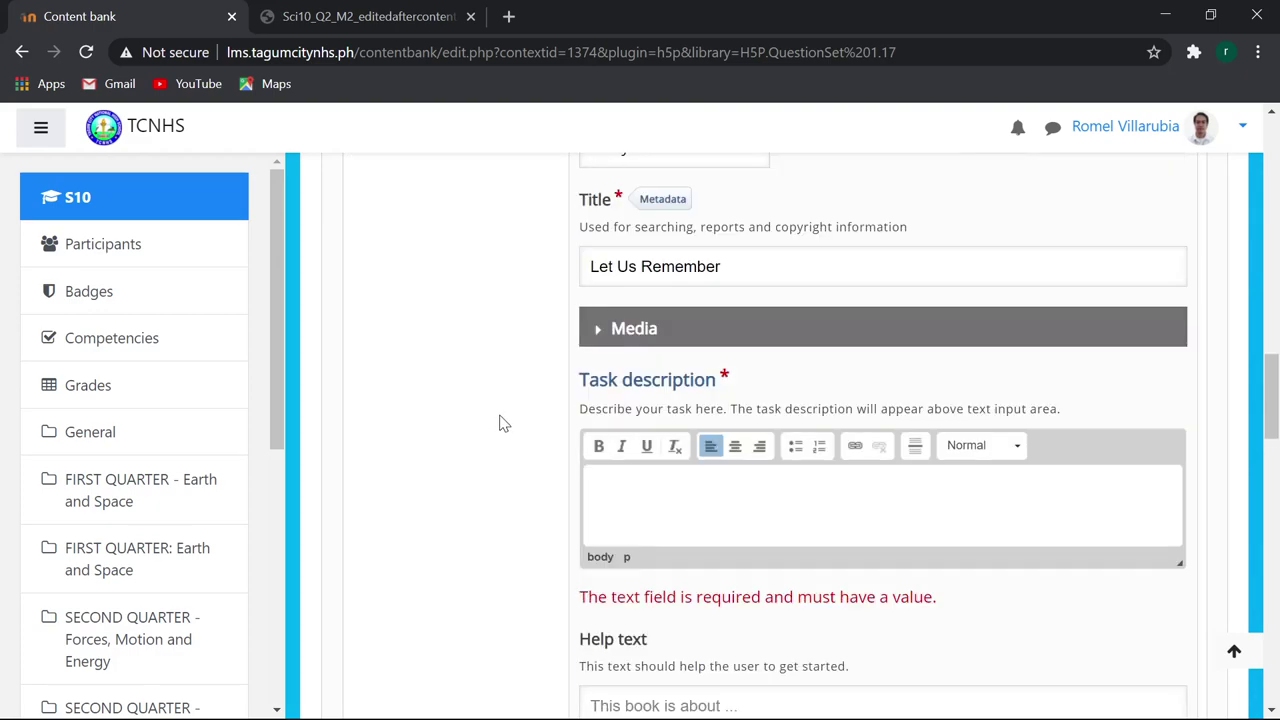
pyautogui.click(366, 16)
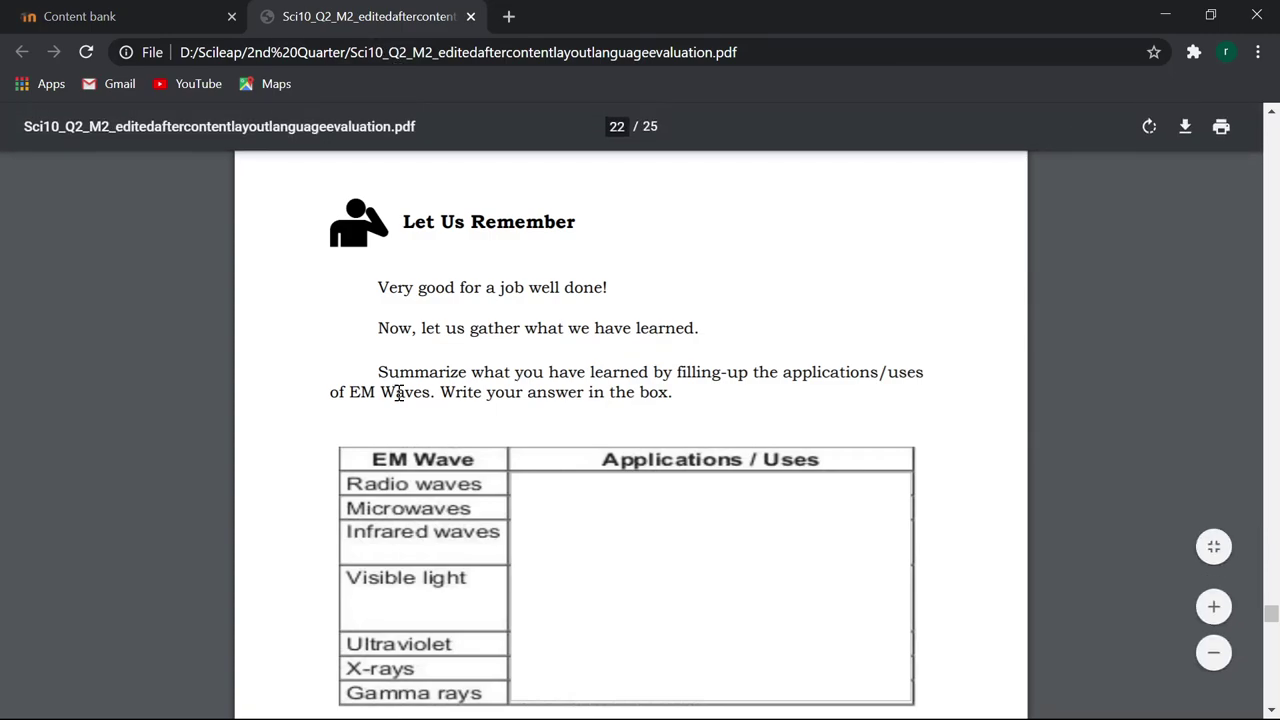
pyautogui.moveTo(381, 372); pyautogui.dragTo(437, 392)
pyautogui.hotkey('ctrl', 'c')
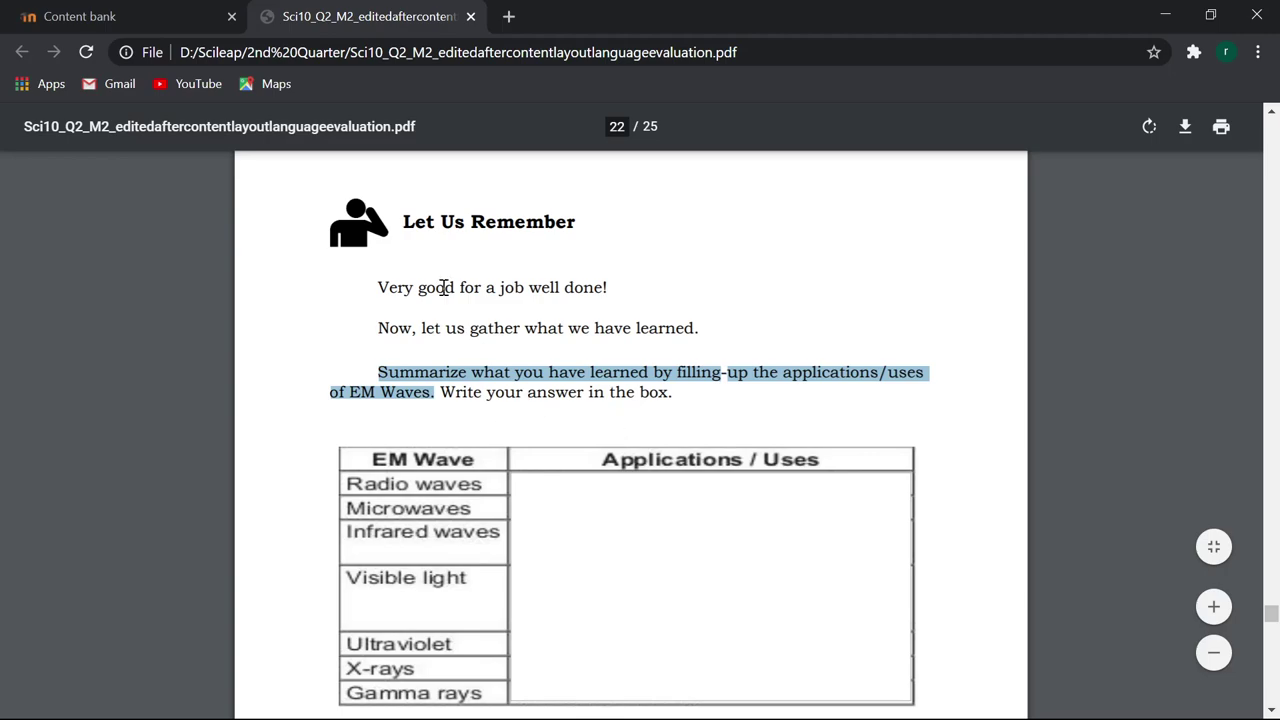
# Paste the Summarize instruction into the task description and make it bold.
pyautogui.click(128, 16)
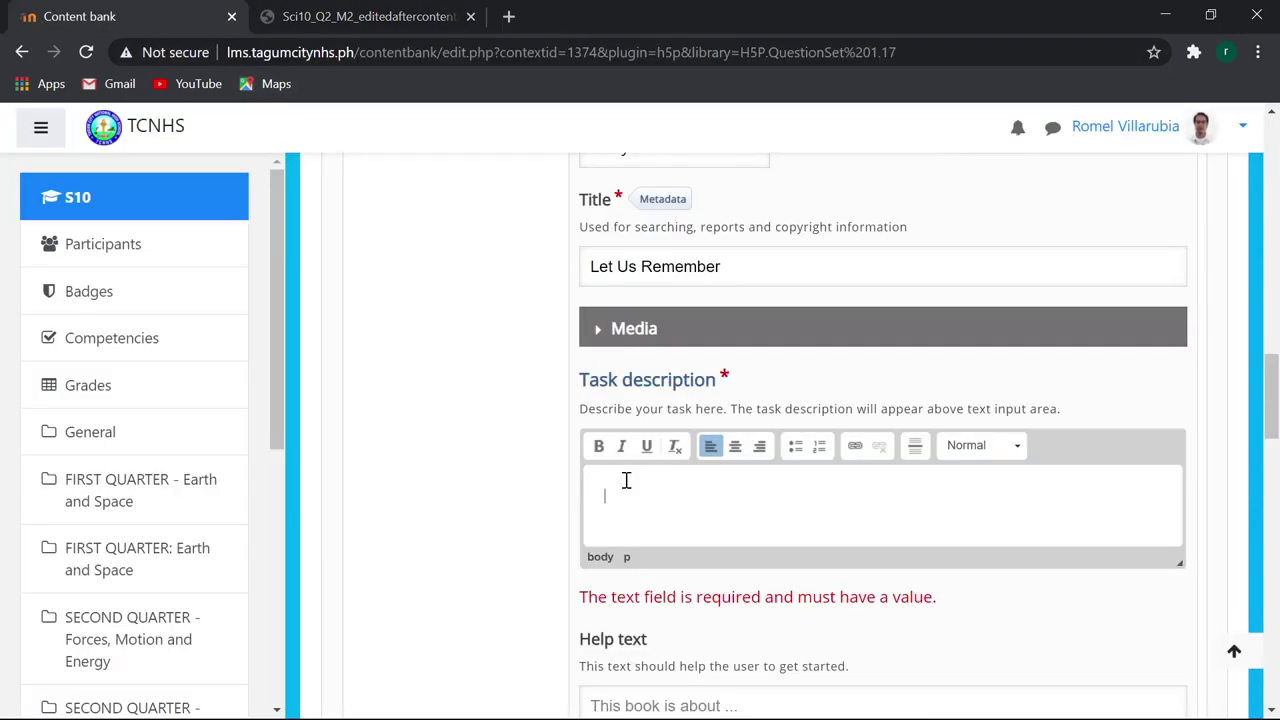
pyautogui.click(674, 490)
pyautogui.hotkey('ctrl', 'v')
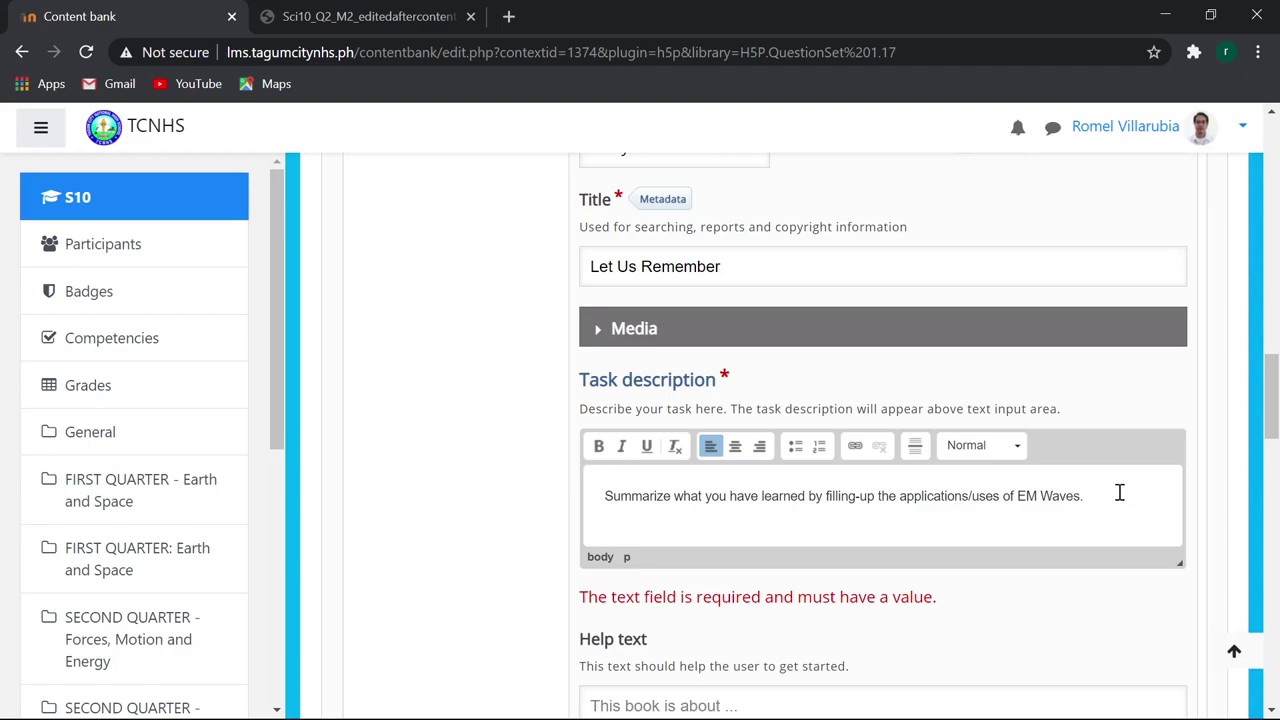
pyautogui.moveTo(1098, 496); pyautogui.dragTo(585, 490)
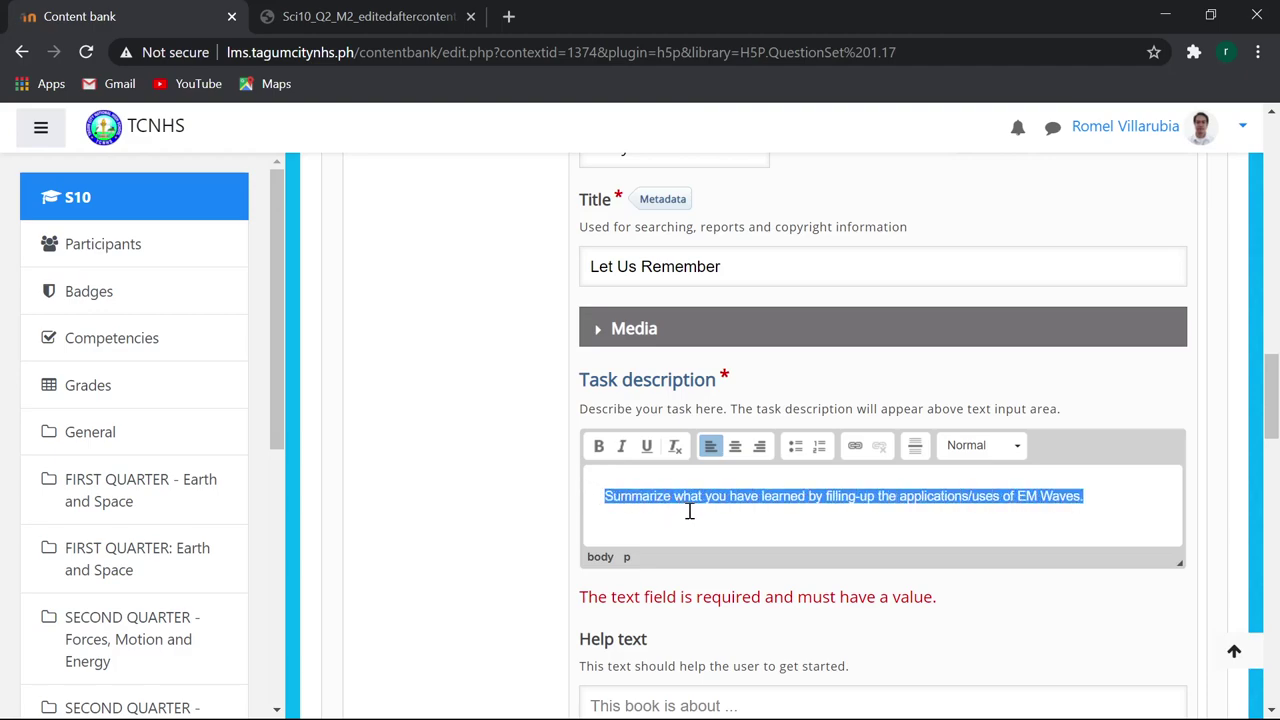
pyautogui.click(599, 447)
pyautogui.click(622, 520)
# Add a non-bold line '1. Radio Waves' below the instruction.
pyautogui.scroll(-2, 640, 497)
pyautogui.scroll(2, 709, 486)
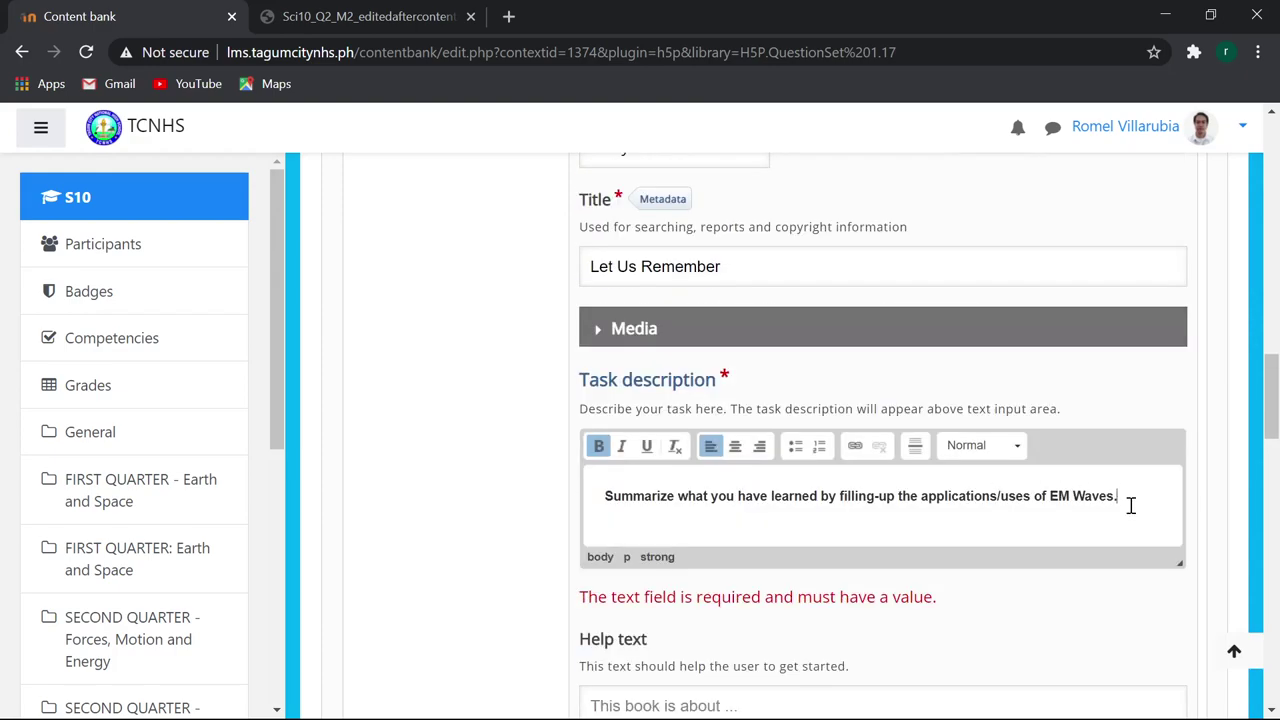
pyautogui.press('Return')
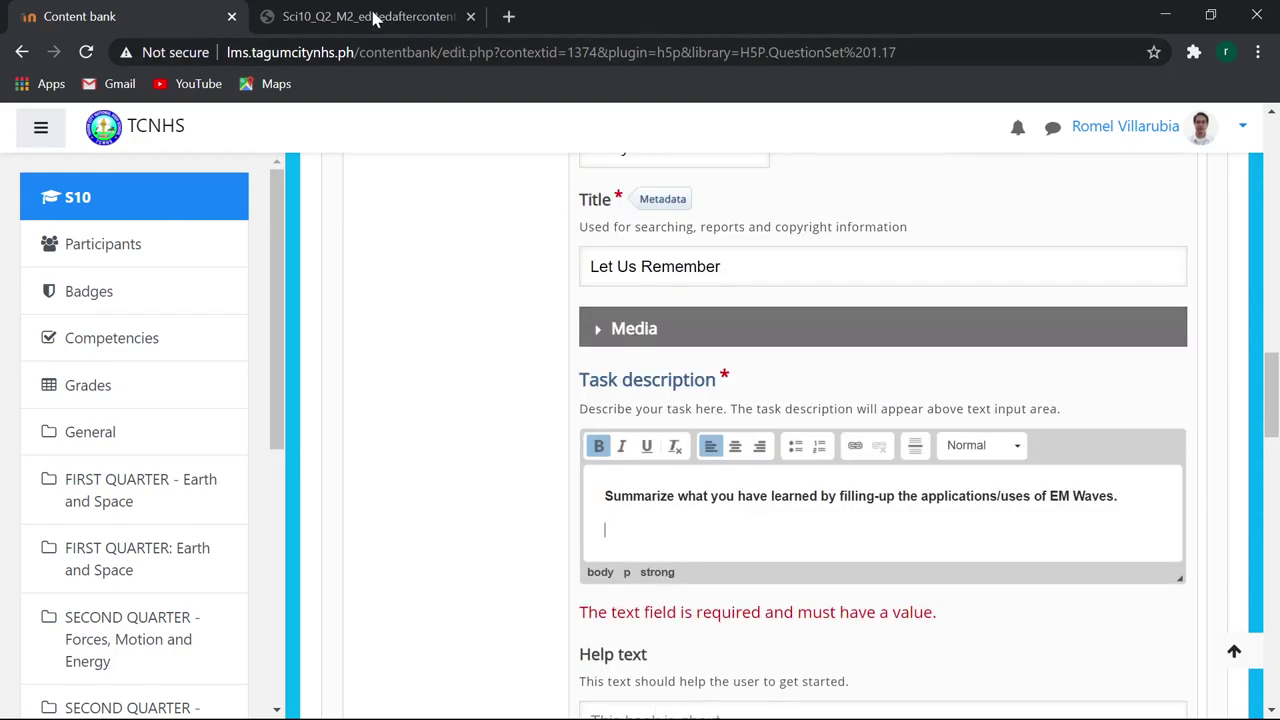
pyautogui.click(376, 17)
pyautogui.click(69, 18)
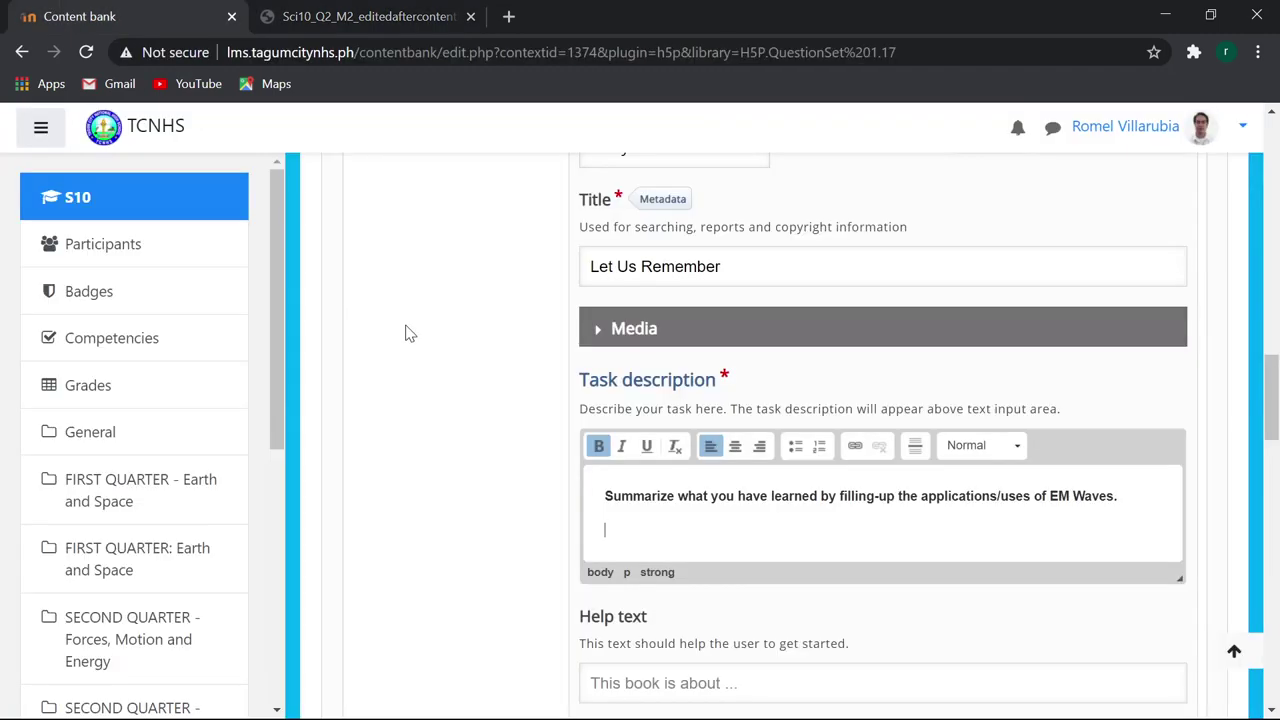
pyautogui.hotkey('ctrl', 'b')
pyautogui.write('1')
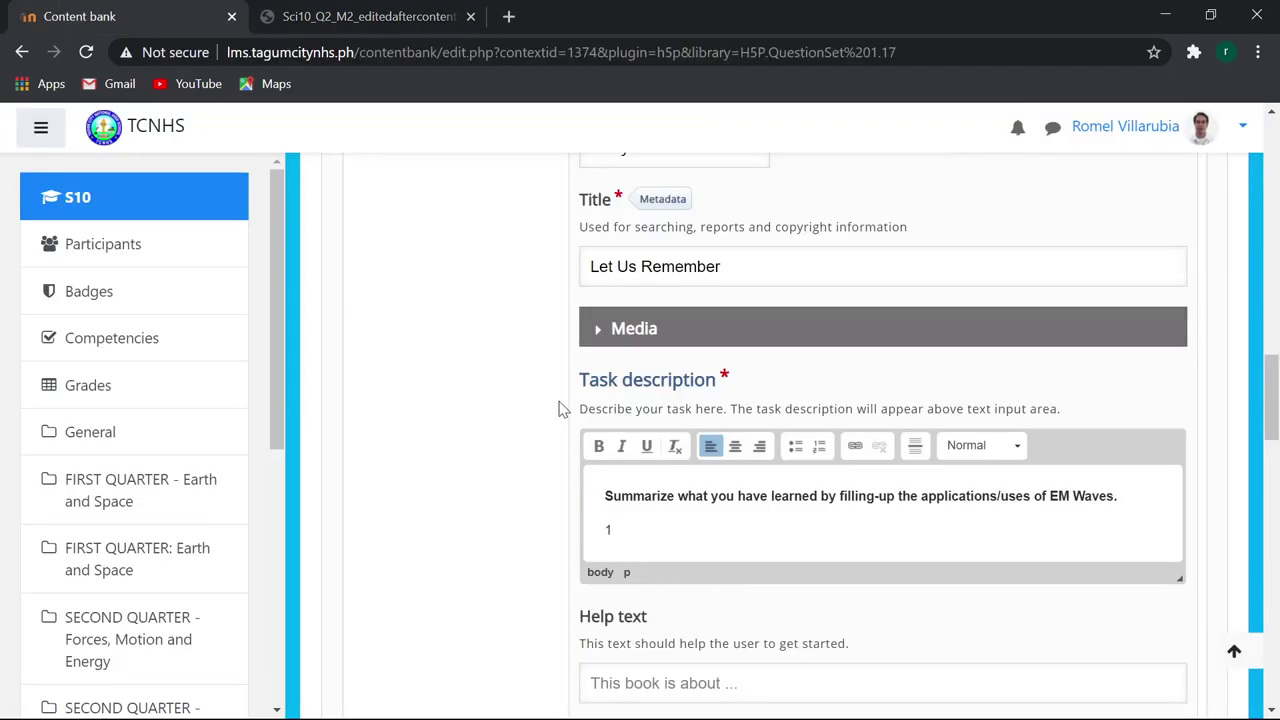
pyautogui.write('. Radio Waves')
pyautogui.scroll(-2, 685, 470)
# Fill the essay's Help text field with 'Please put your answer here...'.
pyautogui.click(667, 494)
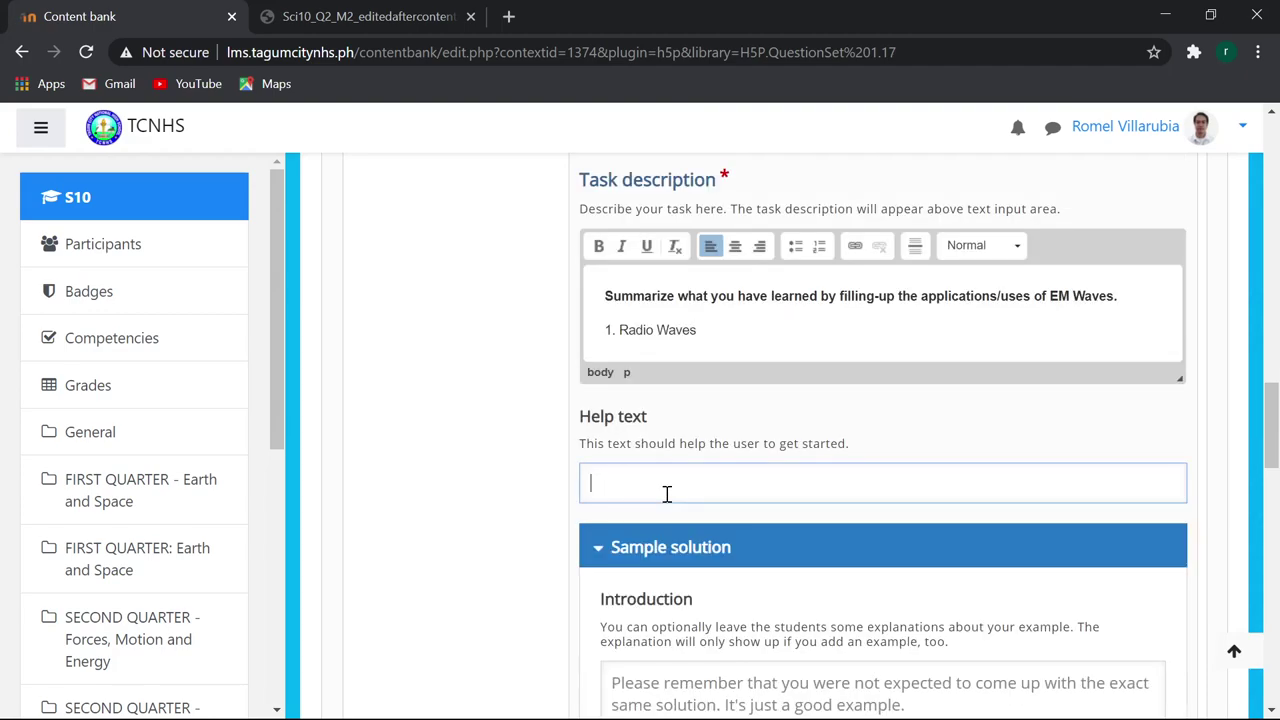
pyautogui.write('Please')
pyautogui.write('ite')
pyautogui.write(' your naswe')
pyautogui.press('BackSpace')
pyautogui.press('BackSpace')
pyautogui.press('BackSpace')
pyautogui.write('answer here...')
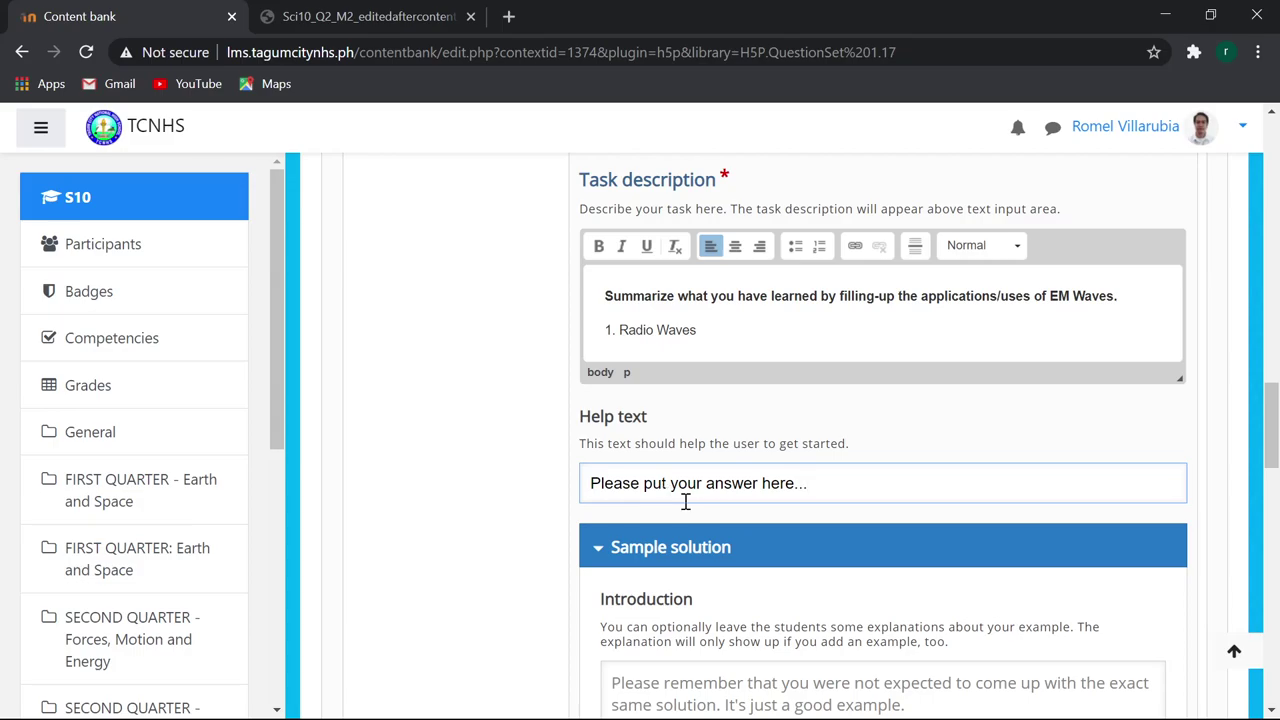
pyautogui.scroll(-3, 660, 490)
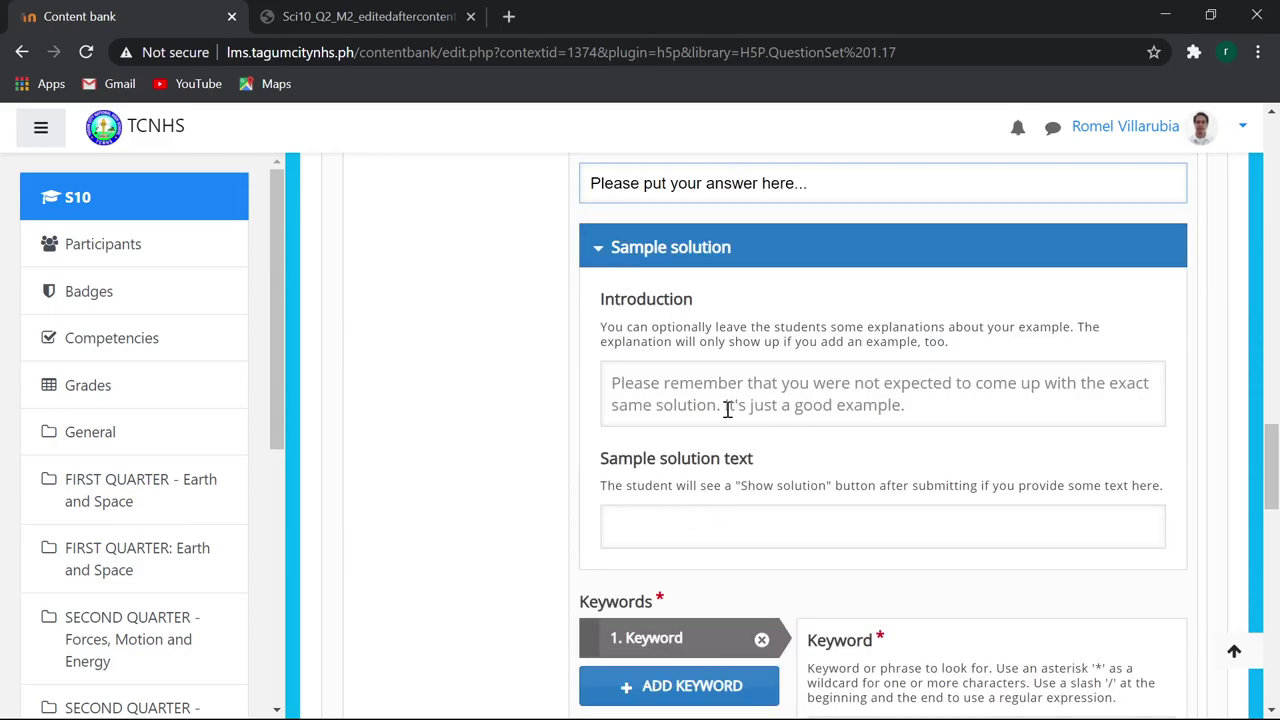
pyautogui.scroll(-2, 770, 400)
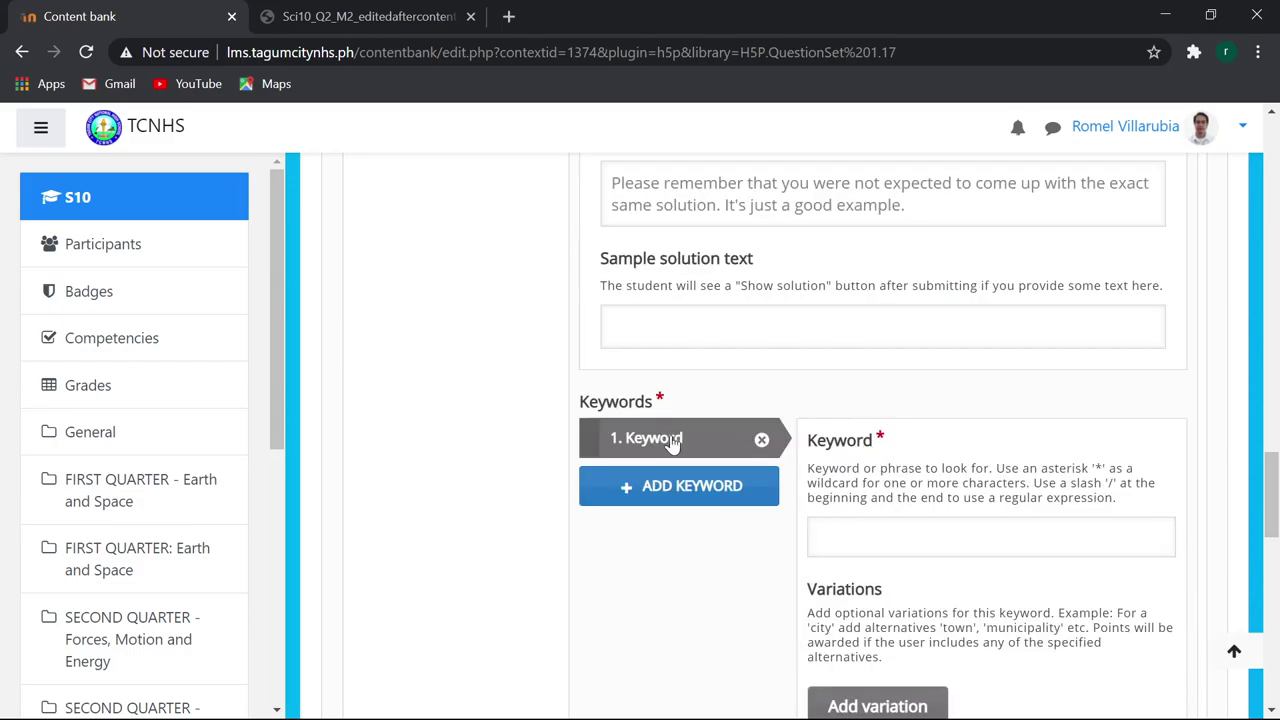
# Enter 'Radio' as the essay's first keyword.
pyautogui.scroll(-1, 870, 525)
pyautogui.click(870, 517)
pyautogui.click(366, 16)
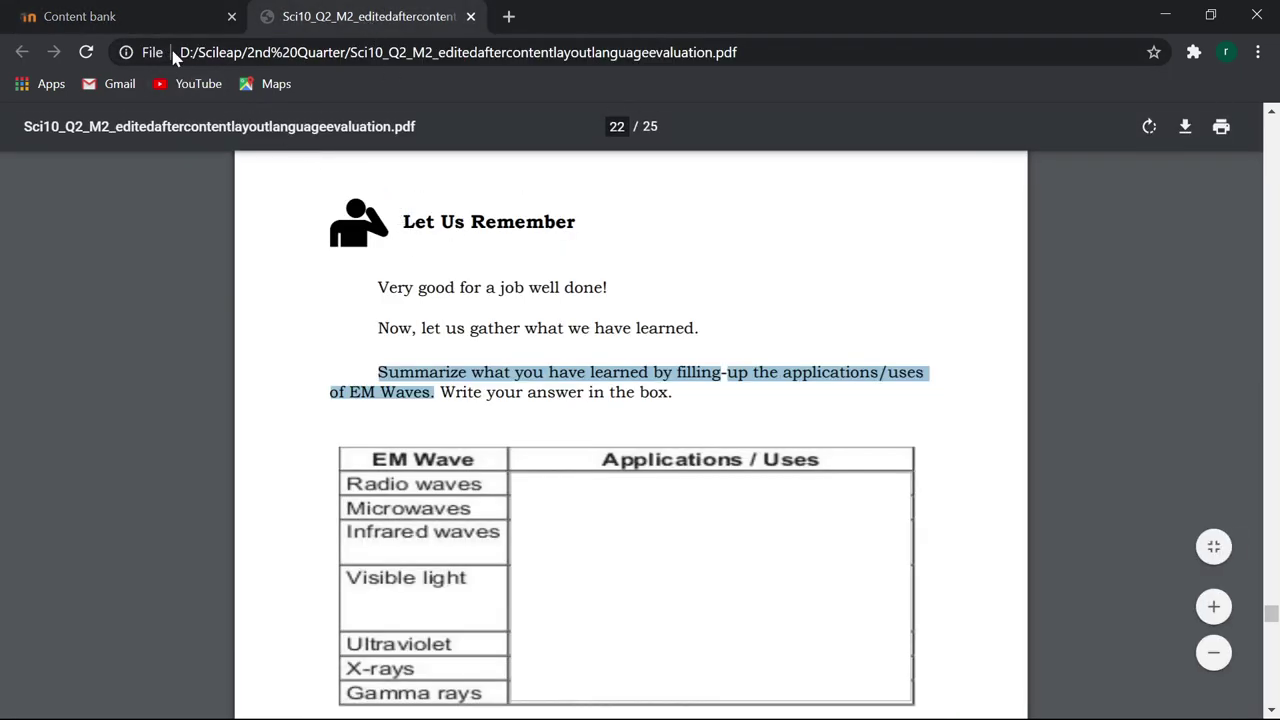
pyautogui.click(190, 16)
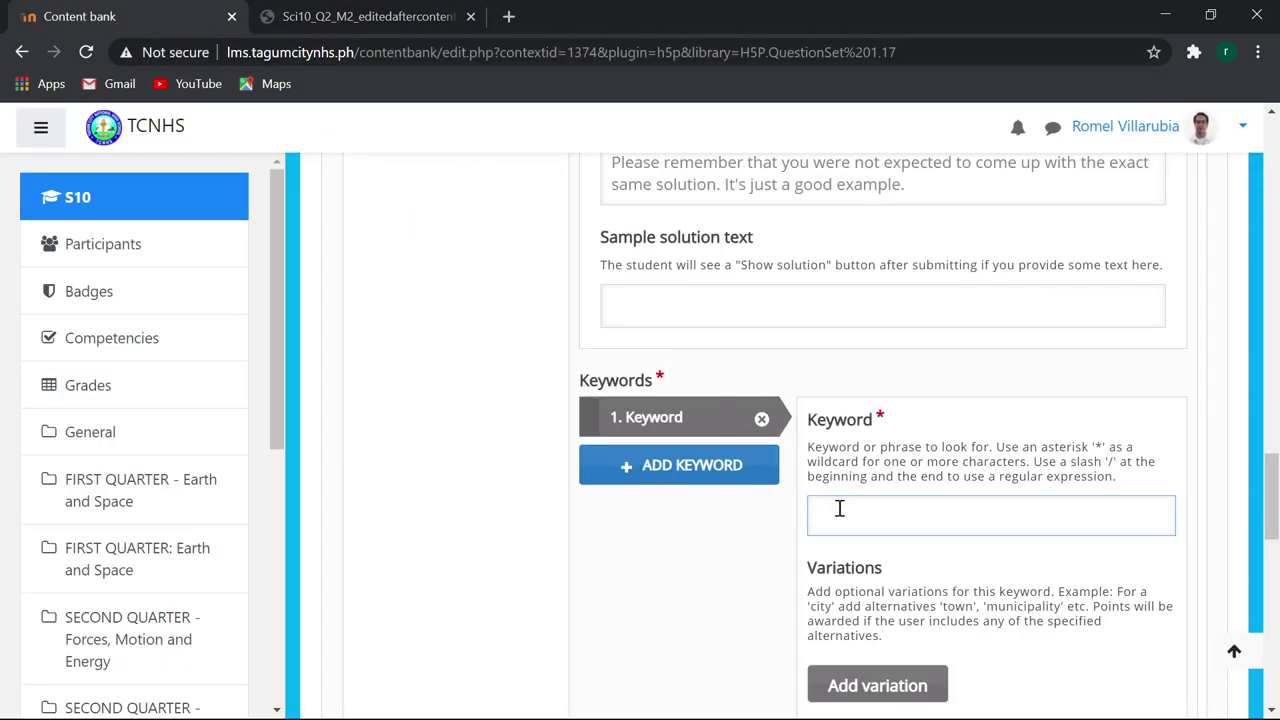
pyautogui.write('Radio')
pyautogui.scroll(-2, 920, 650)
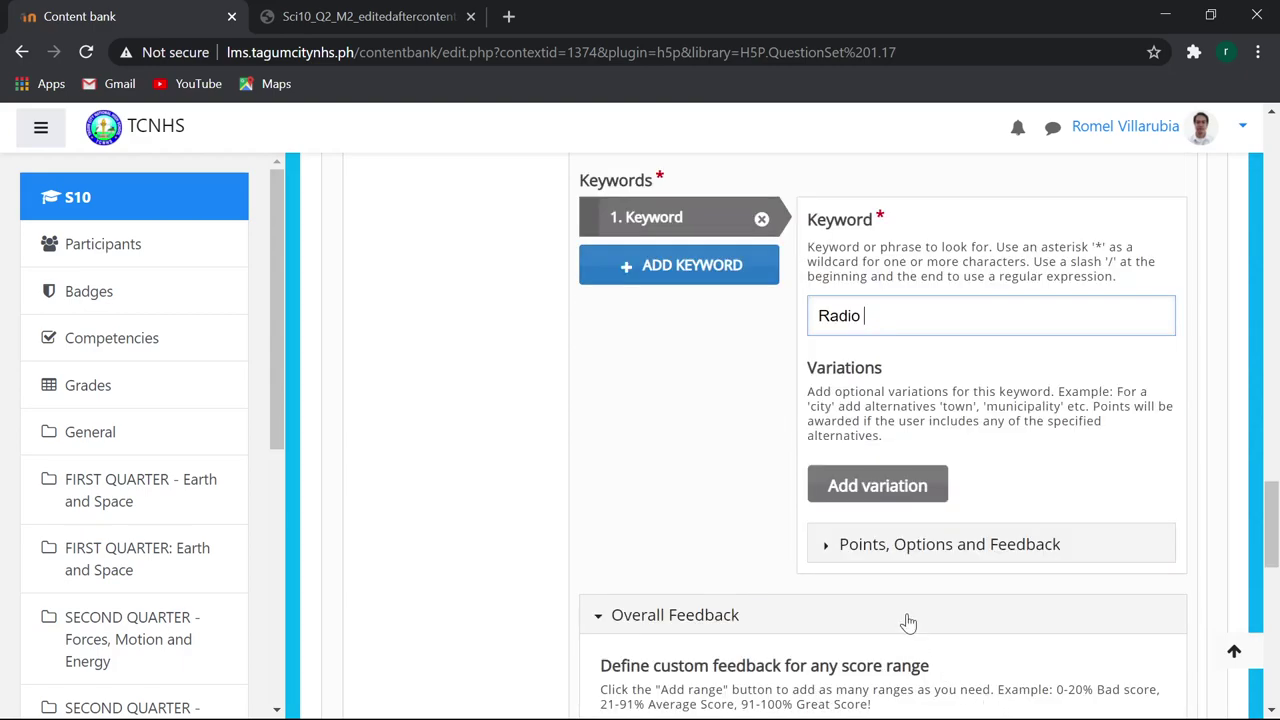
# Add the variations 'Radio wave' and 'waves' to the Radio keyword.
pyautogui.click(868, 487)
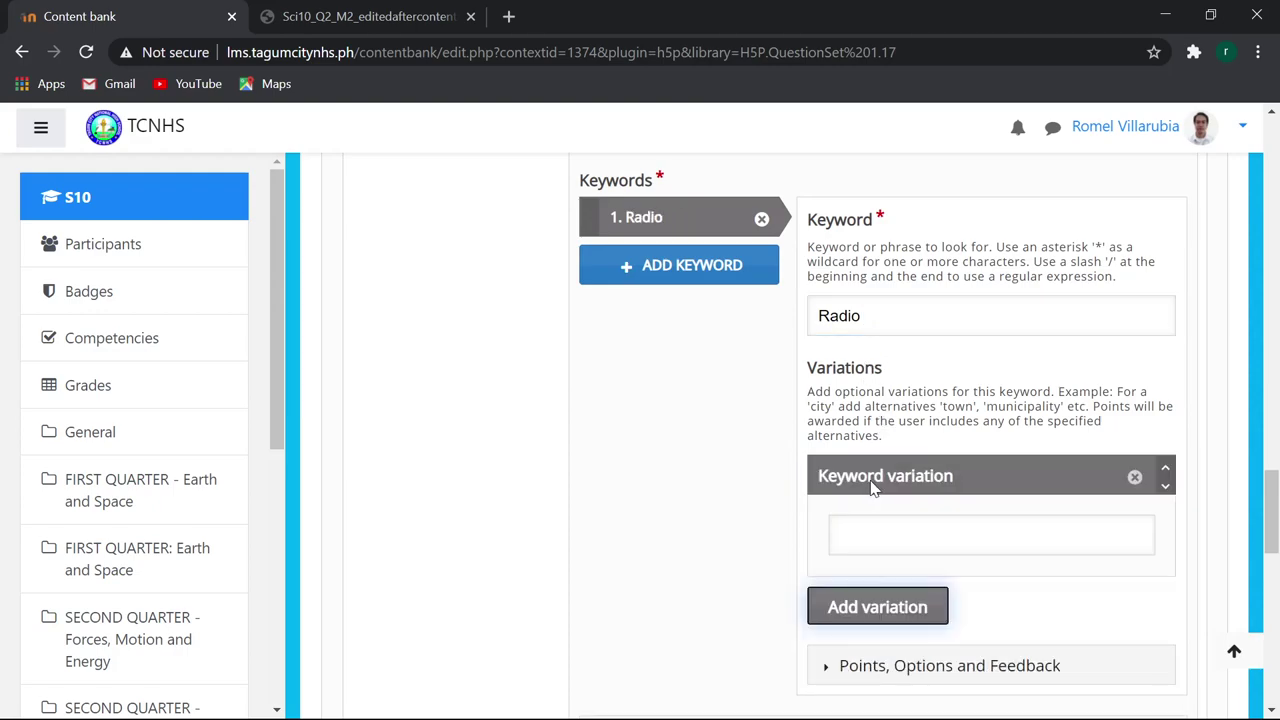
pyautogui.click(864, 536)
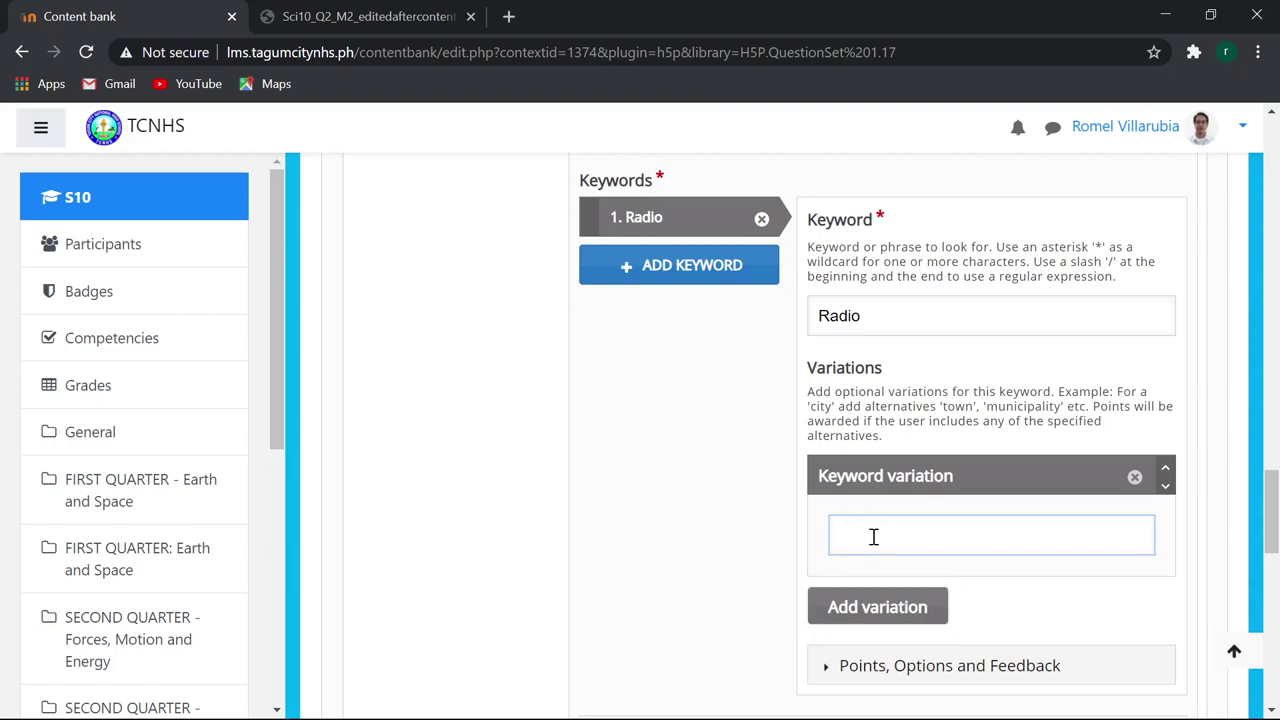
pyautogui.write('Ra')
pyautogui.click(884, 605)
pyautogui.click(885, 660)
pyautogui.write('waves')
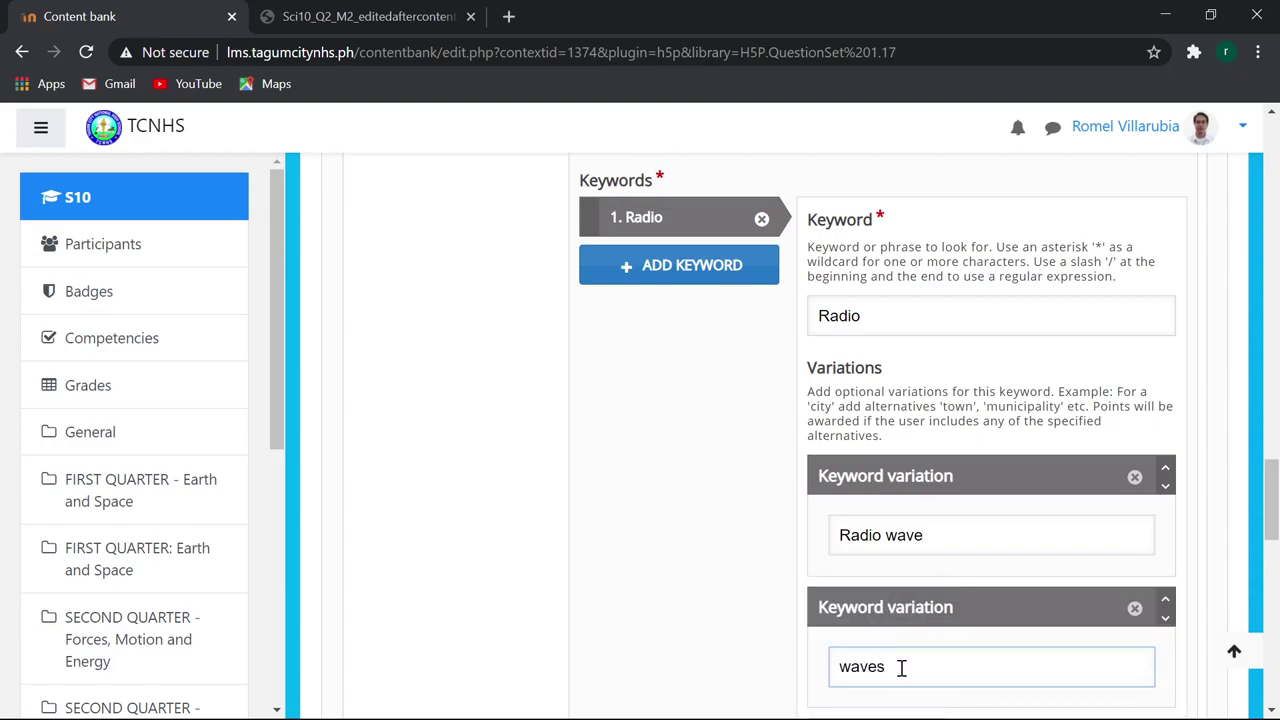
# Set the Radio keyword's points to 5.
pyautogui.scroll(-2, 860, 665)
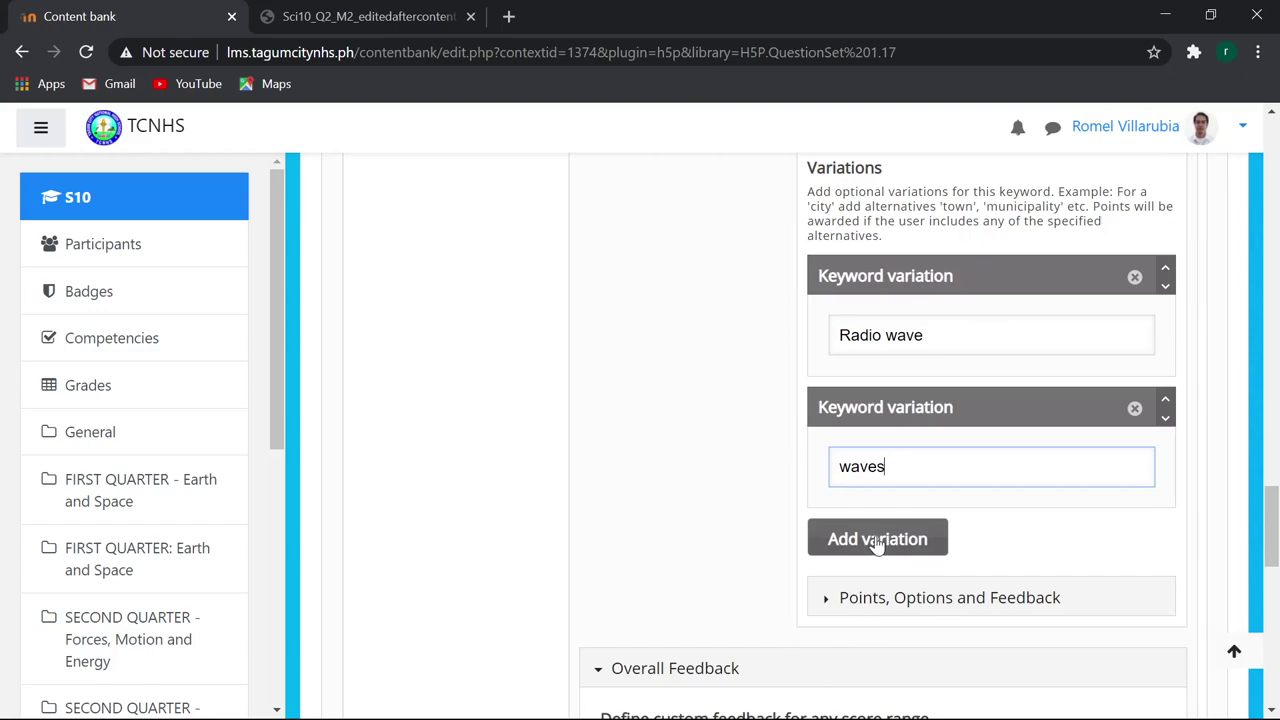
pyautogui.click(826, 600)
pyautogui.scroll(-2, 843, 608)
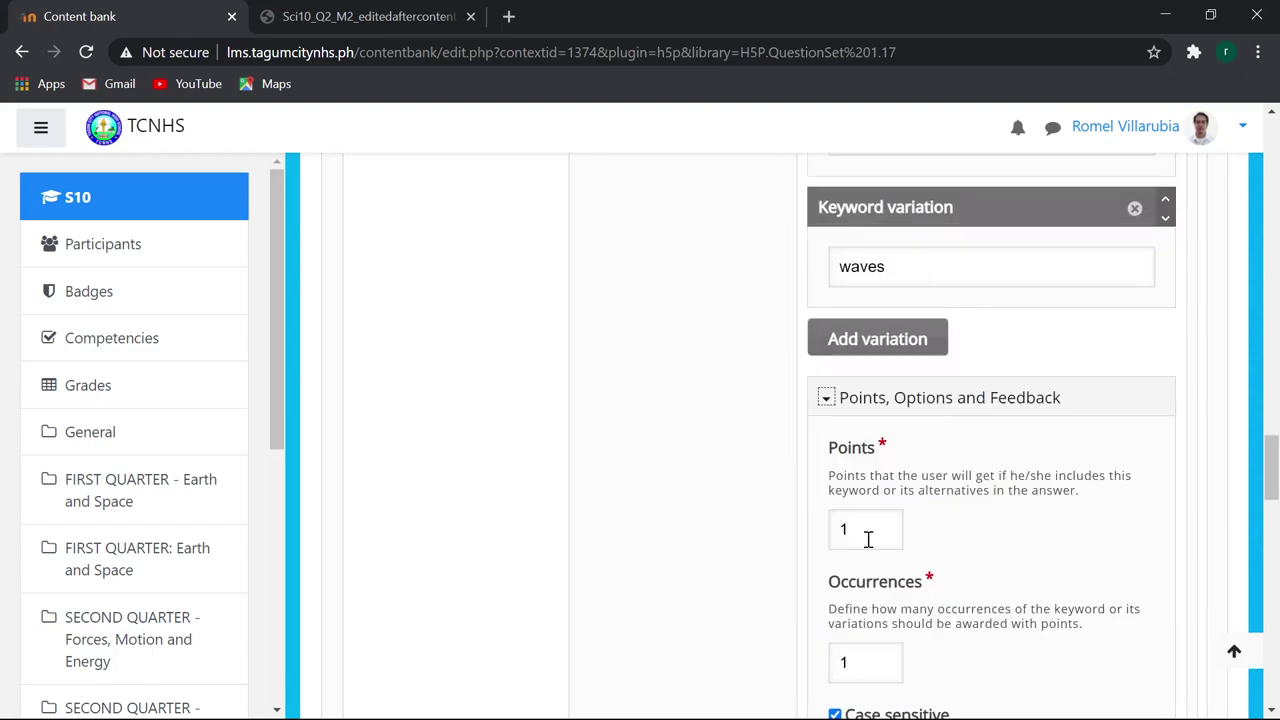
pyautogui.moveTo(866, 537); pyautogui.dragTo(826, 545)
pyautogui.scroll(-3, 766, 528)
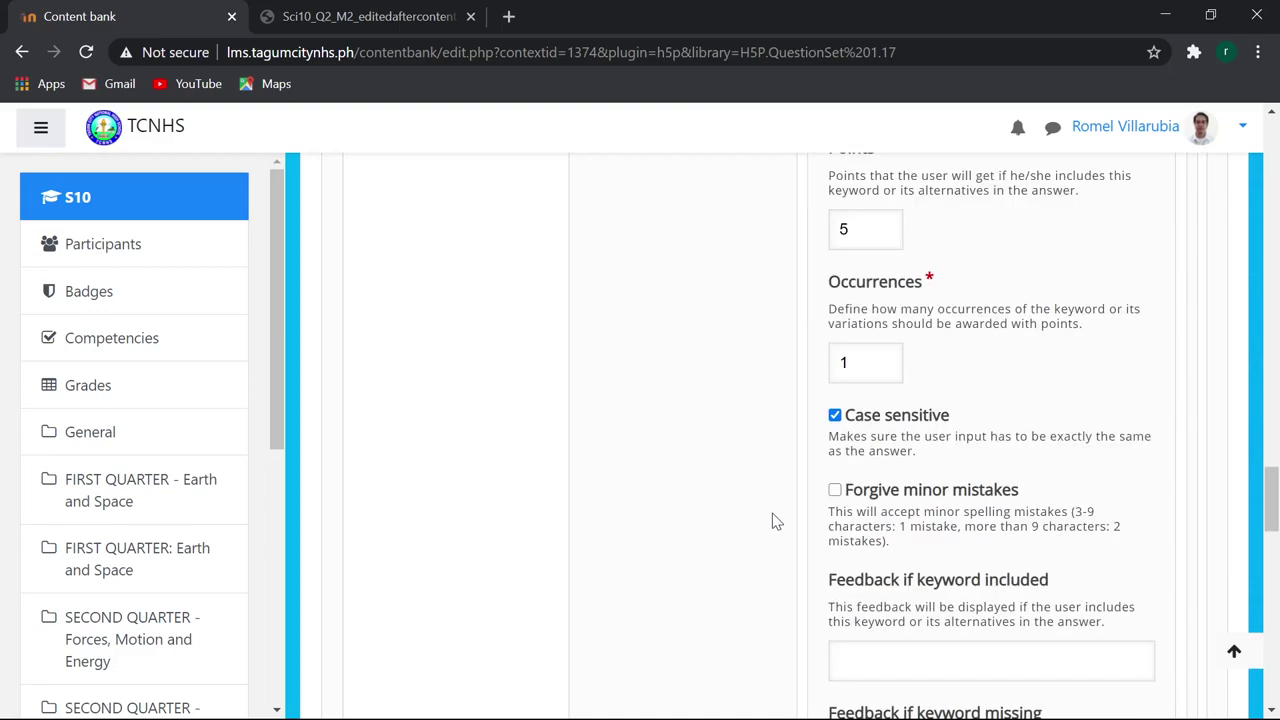
pyautogui.scroll(4, 780, 450)
pyautogui.scroll(6, 720, 470)
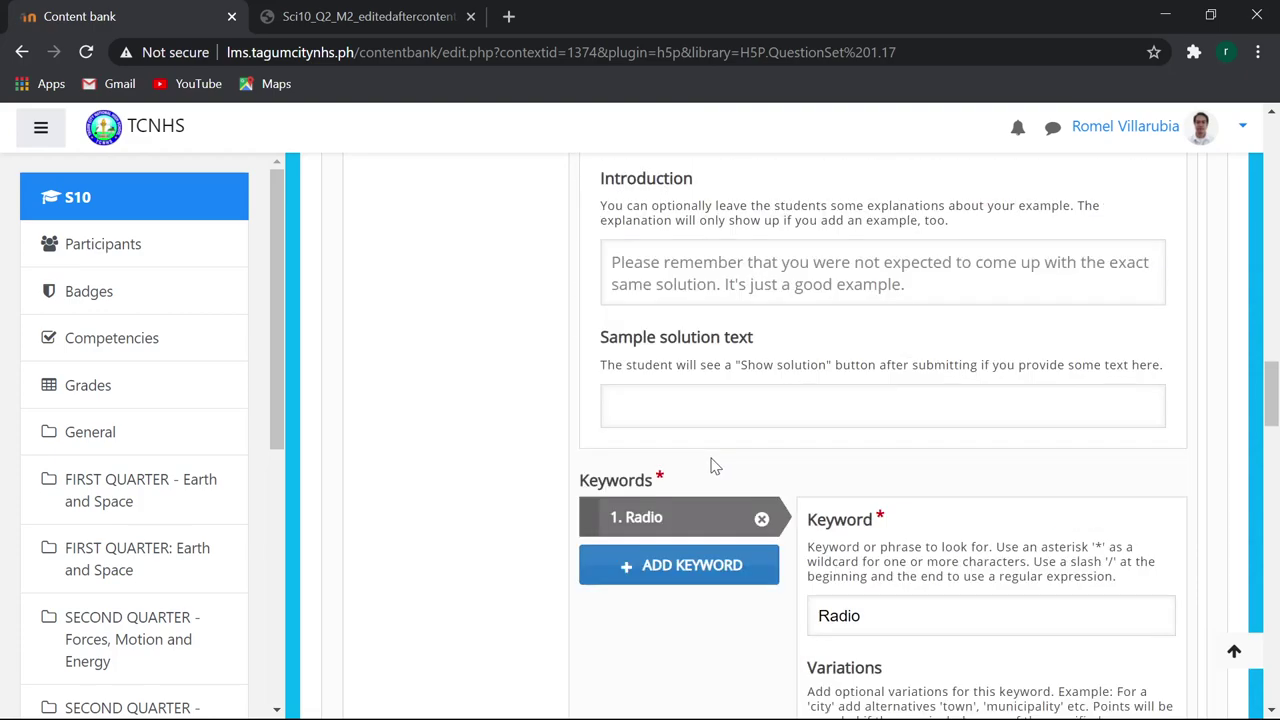
# Add a second keyword 'important' with the variation 'necessary'.
pyautogui.scroll(1, 740, 480)
pyautogui.click(694, 470)
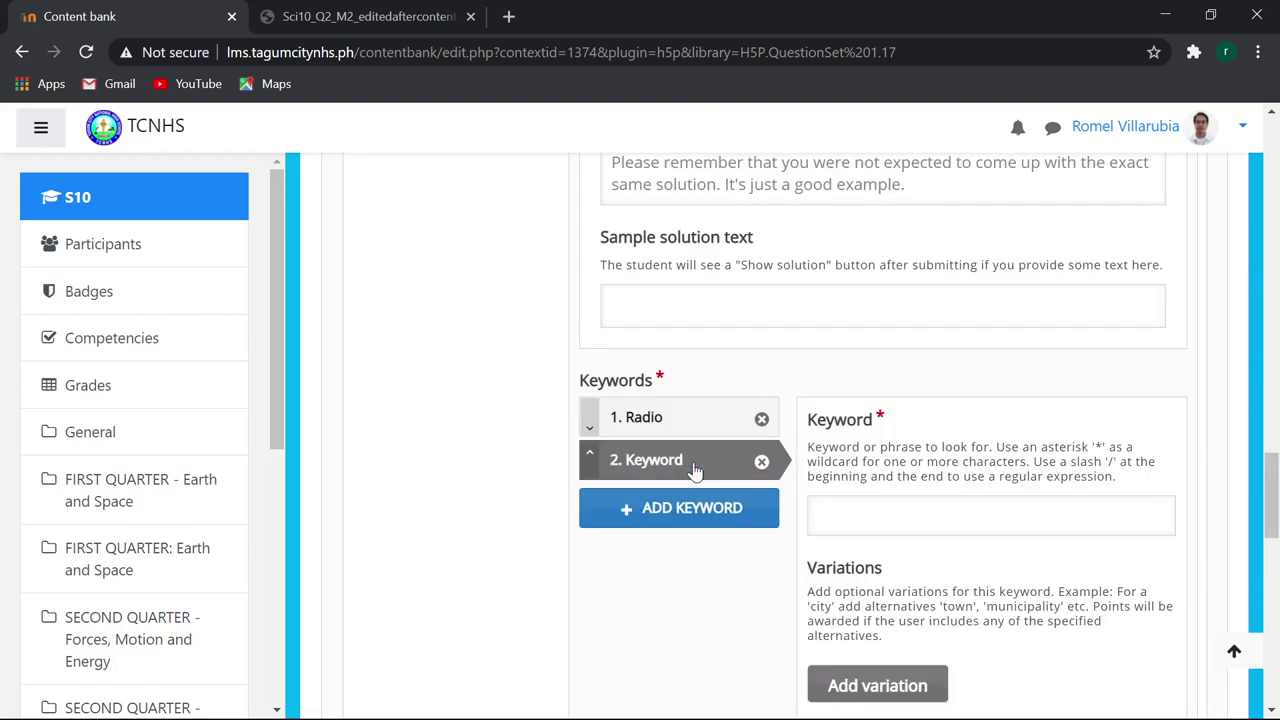
pyautogui.click(866, 524)
pyautogui.write('mporat')
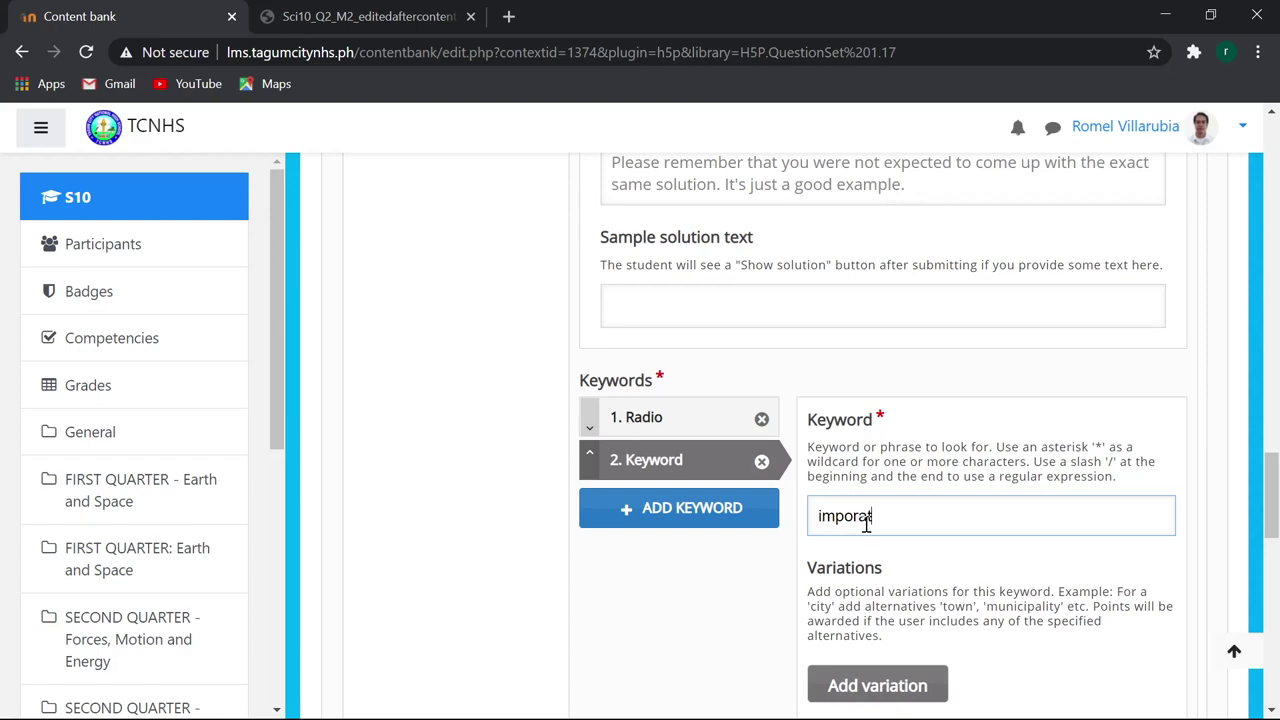
pyautogui.press('BackSpace')
pyautogui.press('BackSpace')
pyautogui.write('ta')
pyautogui.scroll(-1, 866, 525)
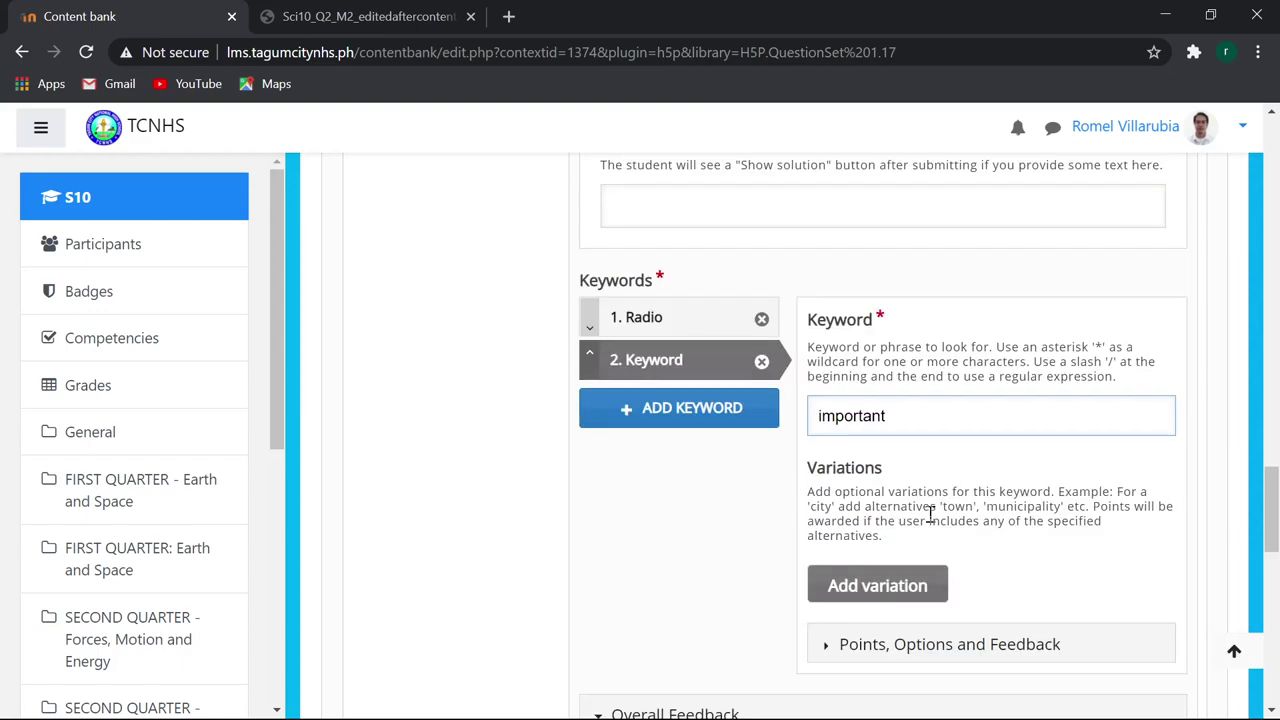
pyautogui.scroll(-1, 870, 510)
pyautogui.click(880, 486)
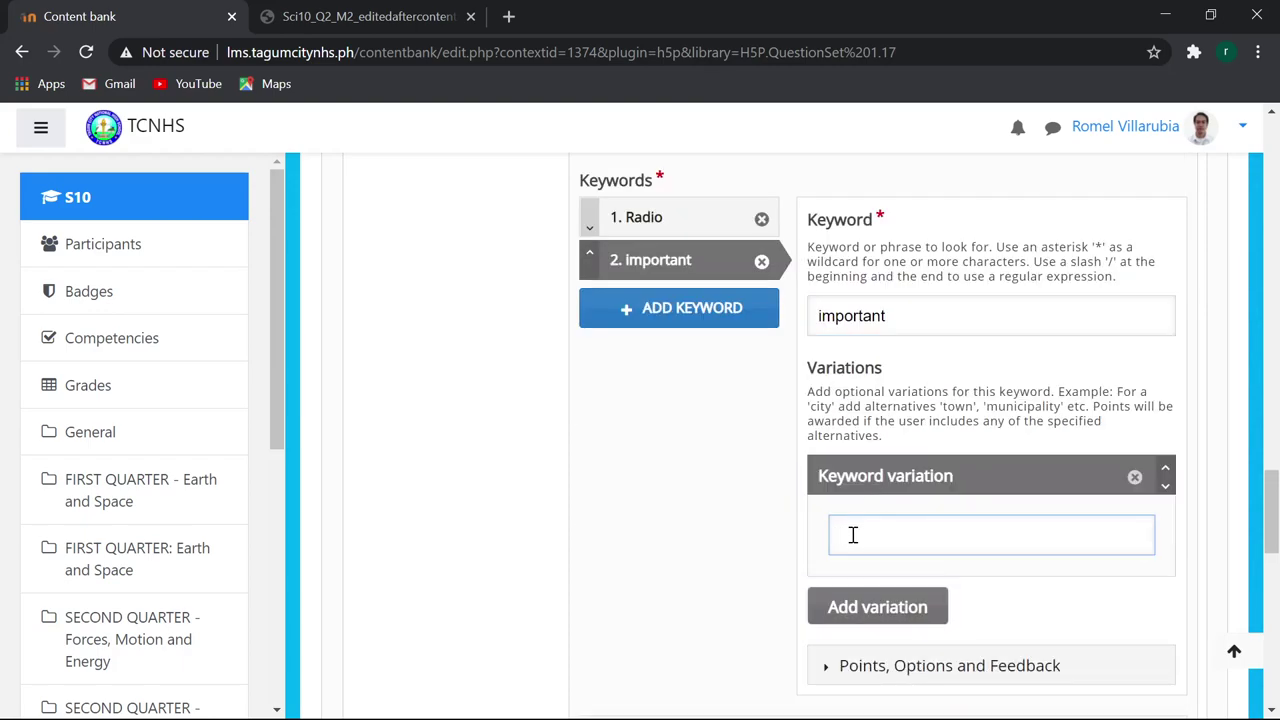
pyautogui.write('necesasry')
pyautogui.write('sary')
# Enter 2 in the Radio keyword's points field.
pyautogui.scroll(2, 760, 425)
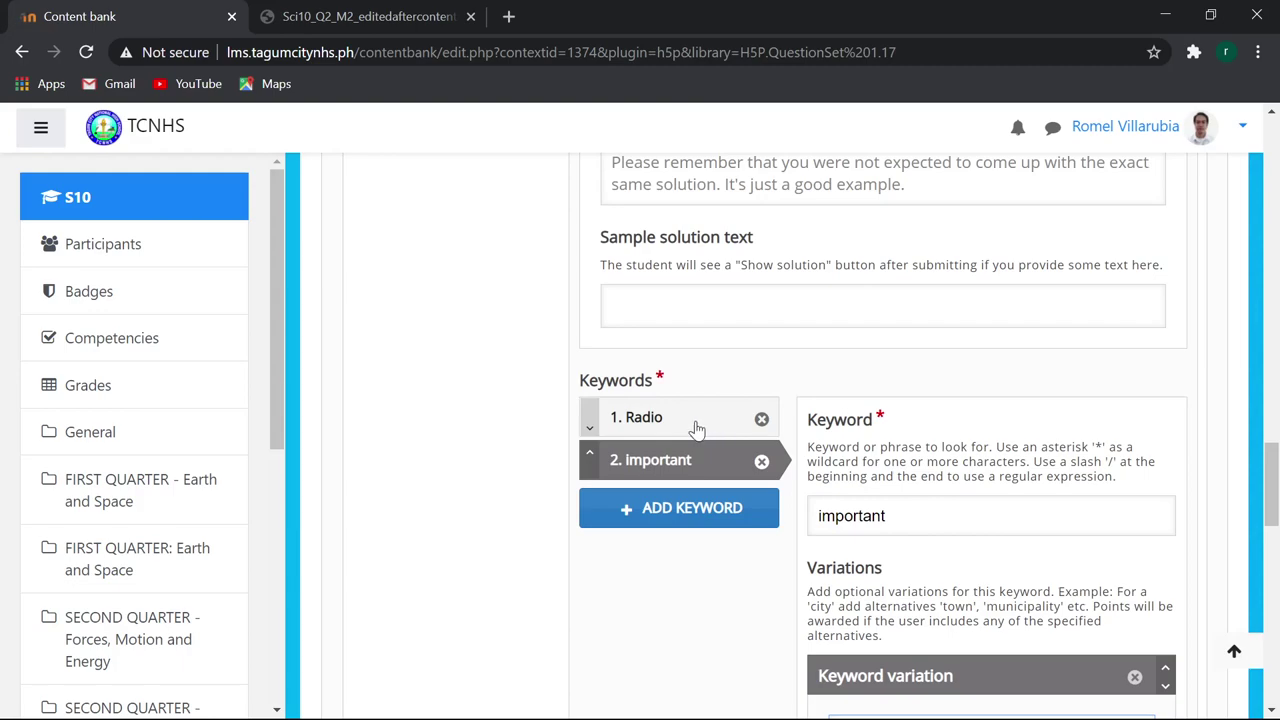
pyautogui.click(692, 420)
pyautogui.scroll(-4, 918, 463)
pyautogui.scroll(-3, 946, 477)
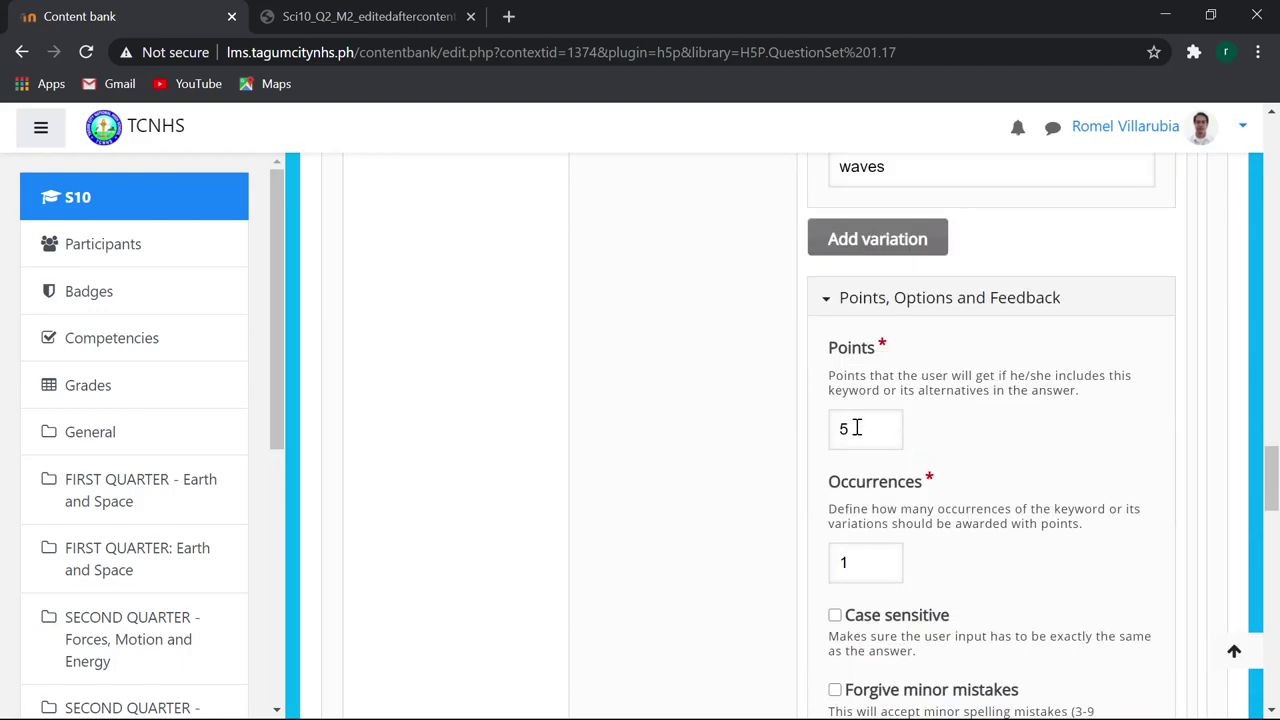
pyautogui.moveTo(857, 429); pyautogui.dragTo(830, 437)
pyautogui.write('2')
# Add the variation 'use' to 'important' and remove the extra empty variation.
pyautogui.scroll(3, 686, 400)
pyautogui.scroll(2, 700, 410)
pyautogui.scroll(2, 727, 438)
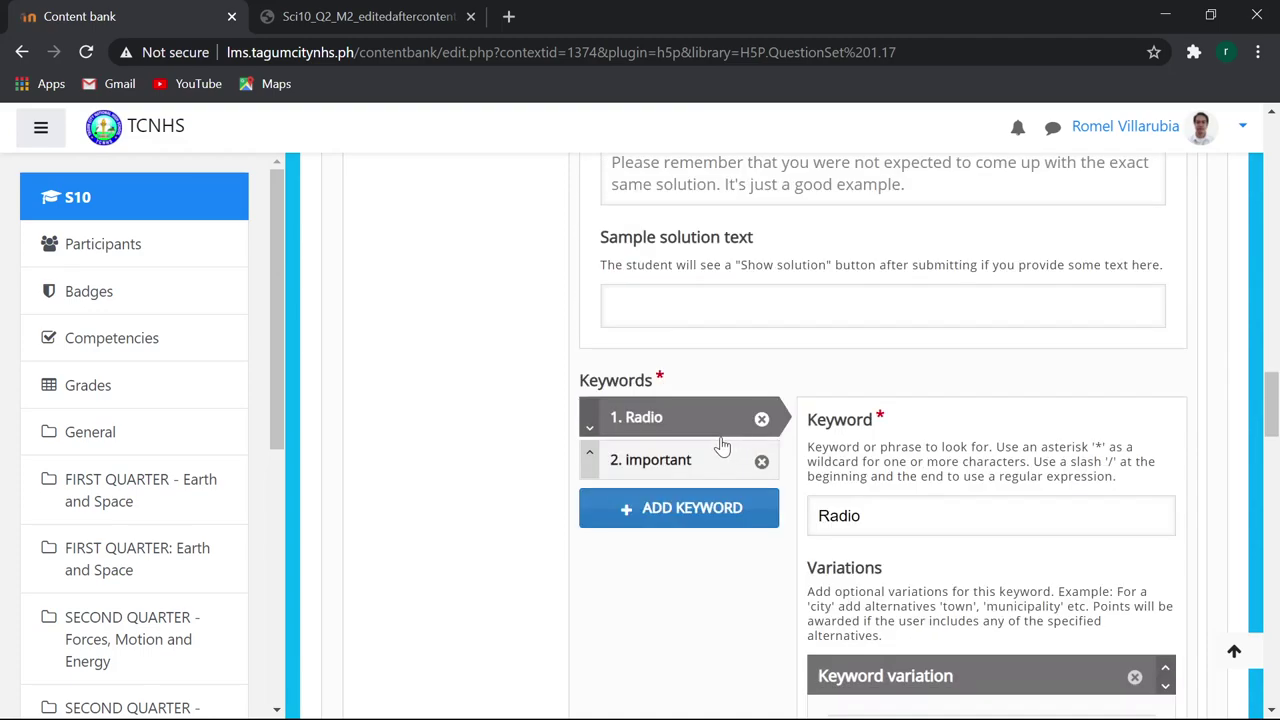
pyautogui.click(693, 461)
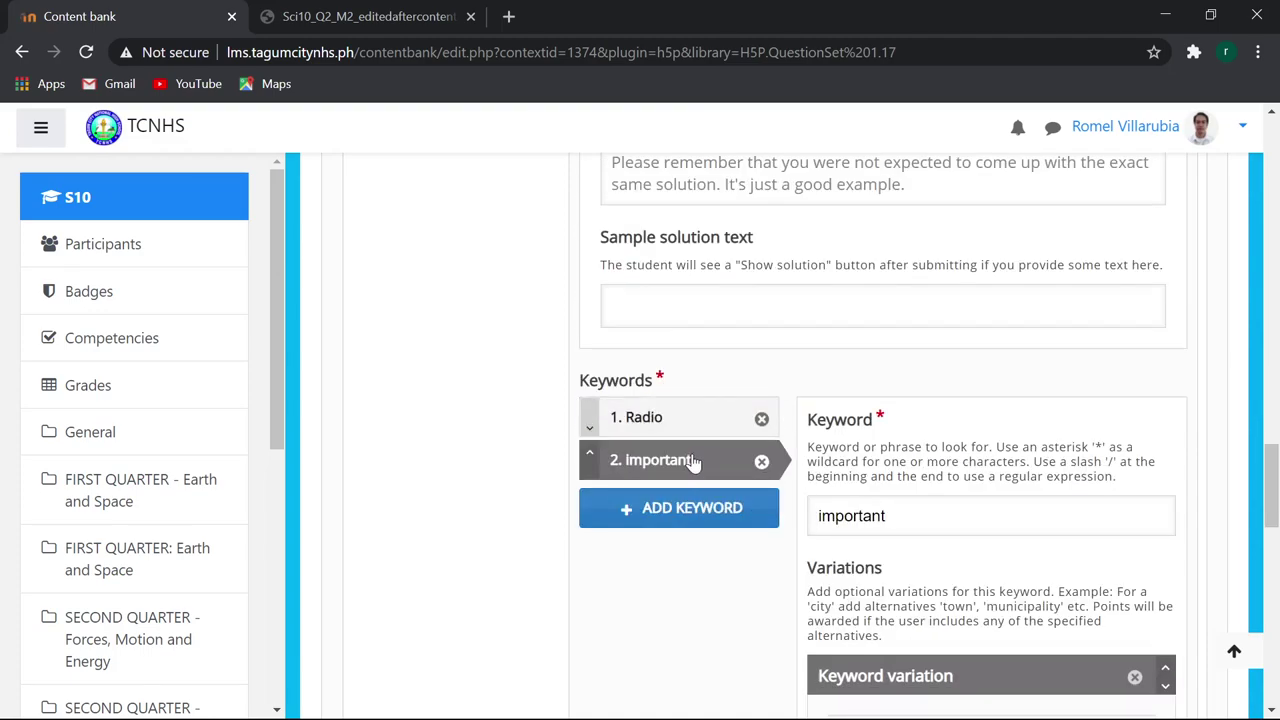
pyautogui.scroll(-3, 897, 517)
pyautogui.click(880, 528)
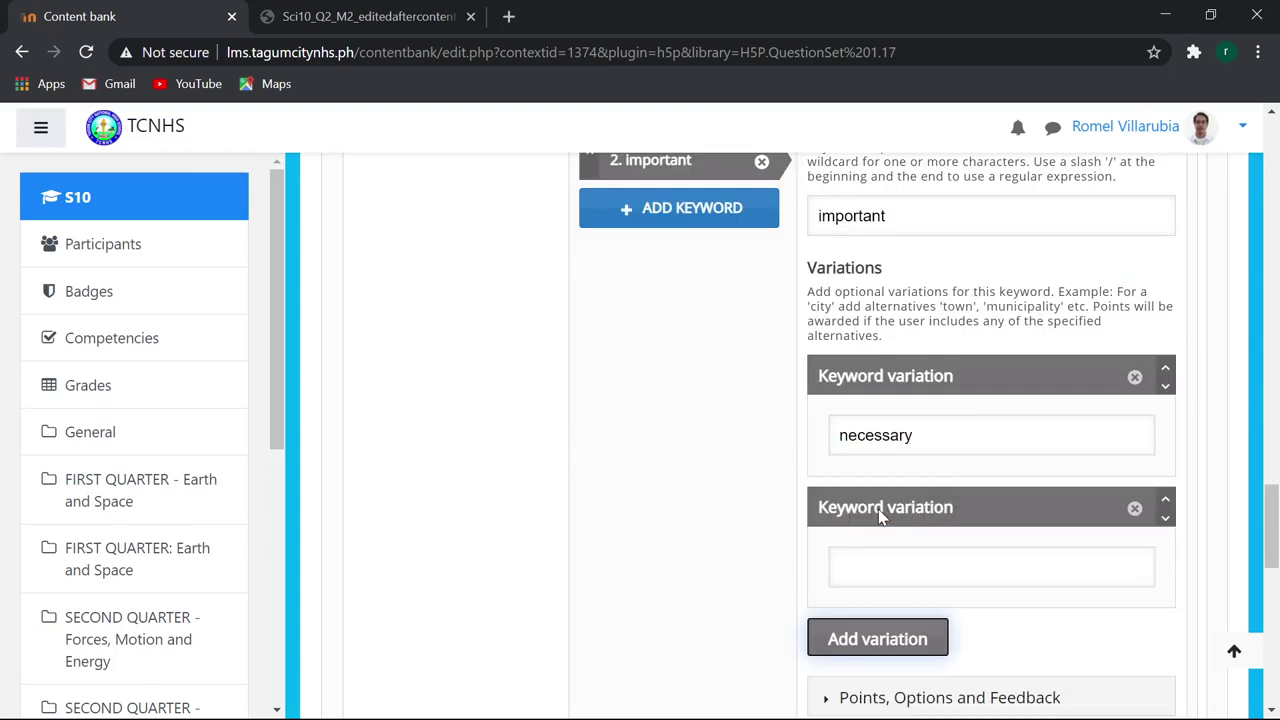
pyautogui.click(885, 572)
pyautogui.write('use')
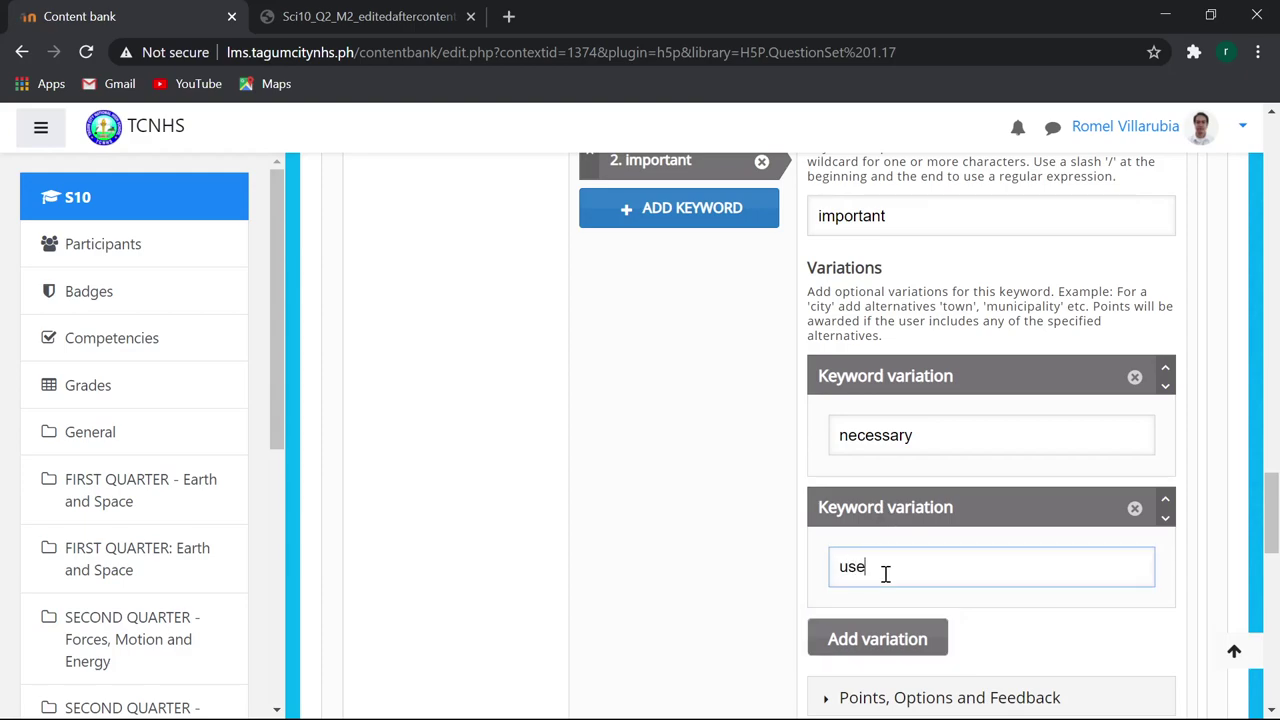
pyautogui.click(890, 643)
pyautogui.scroll(-1, 890, 640)
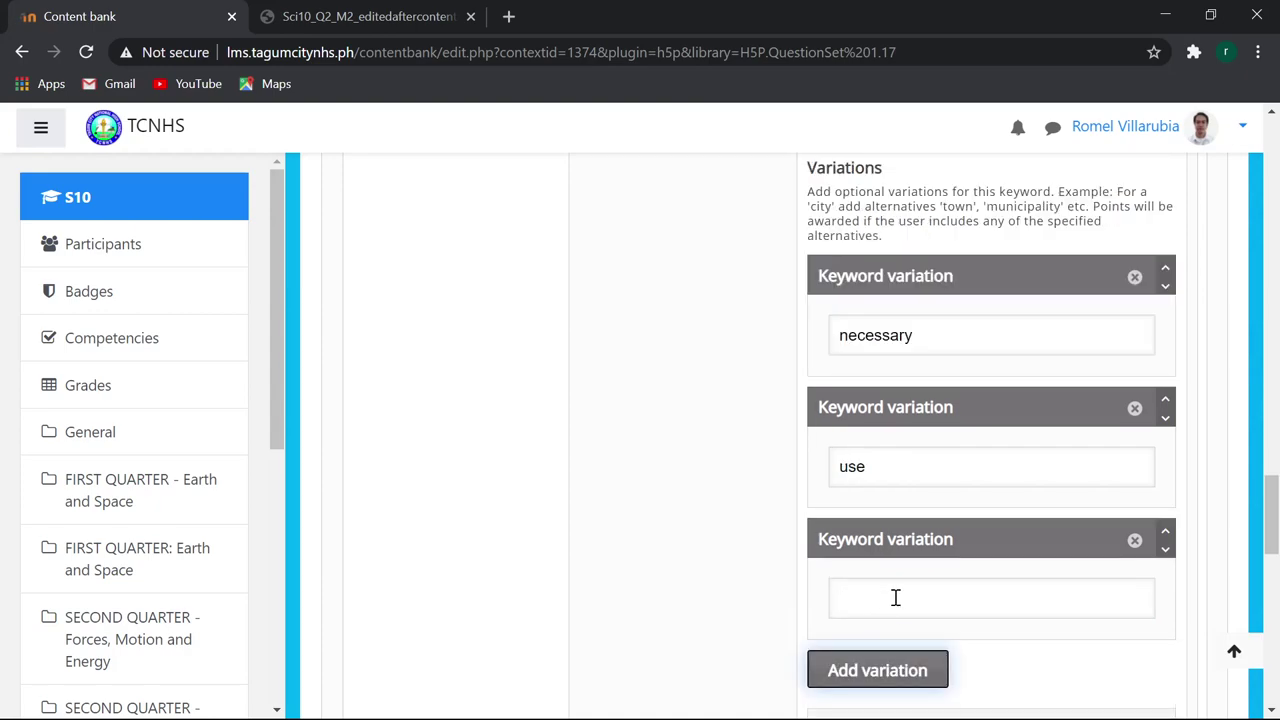
pyautogui.click(896, 597)
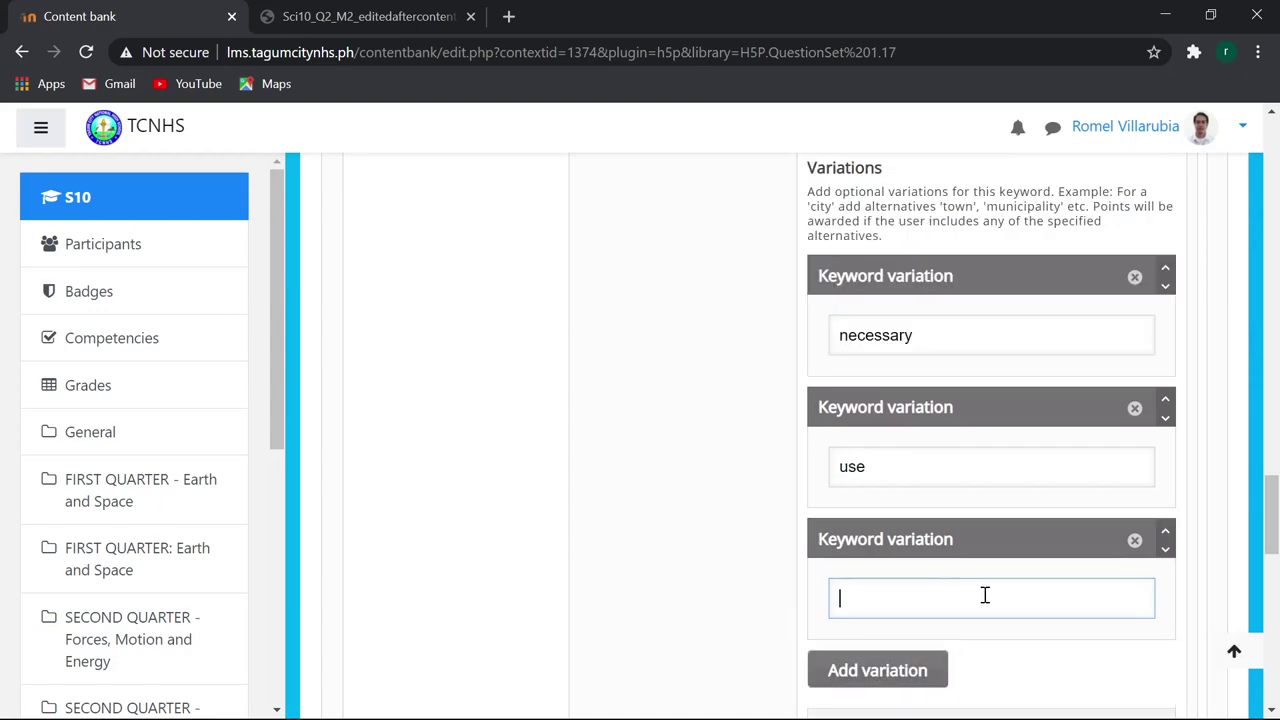
pyautogui.click(1134, 540)
pyautogui.click(900, 679)
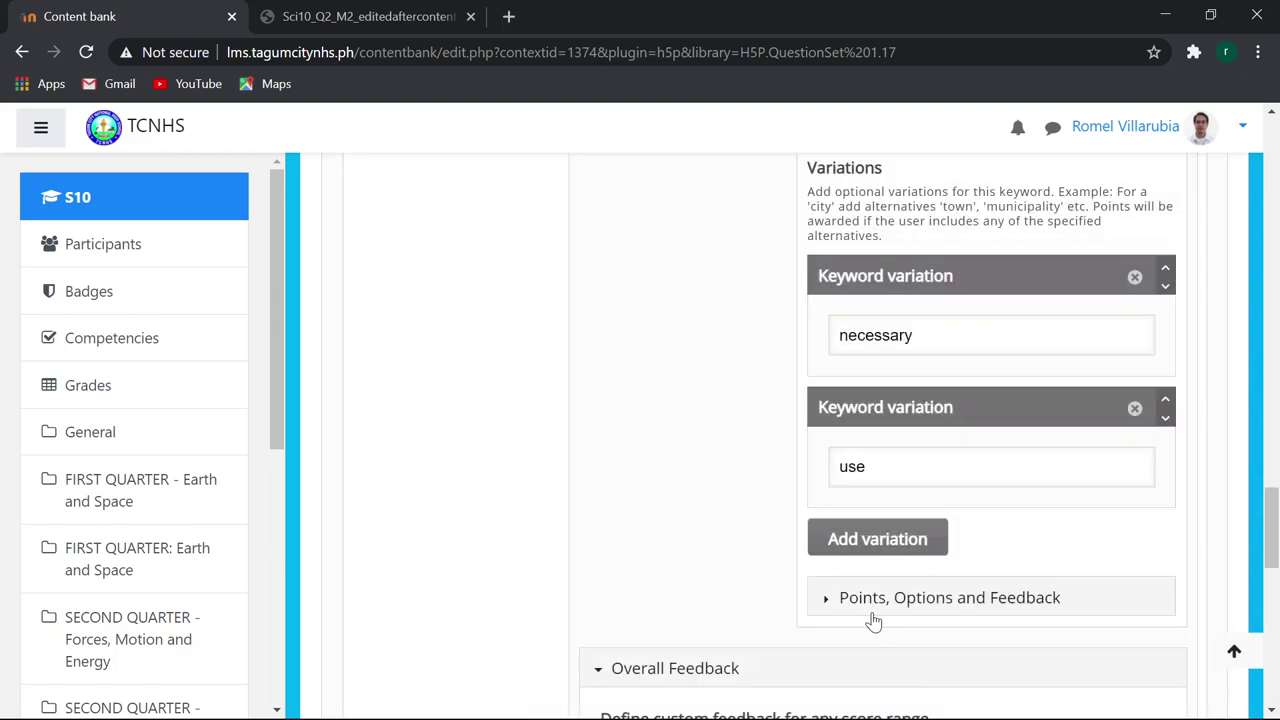
# Set the important keyword's points to 2.
pyautogui.scroll(-1, 830, 585)
pyautogui.click(828, 498)
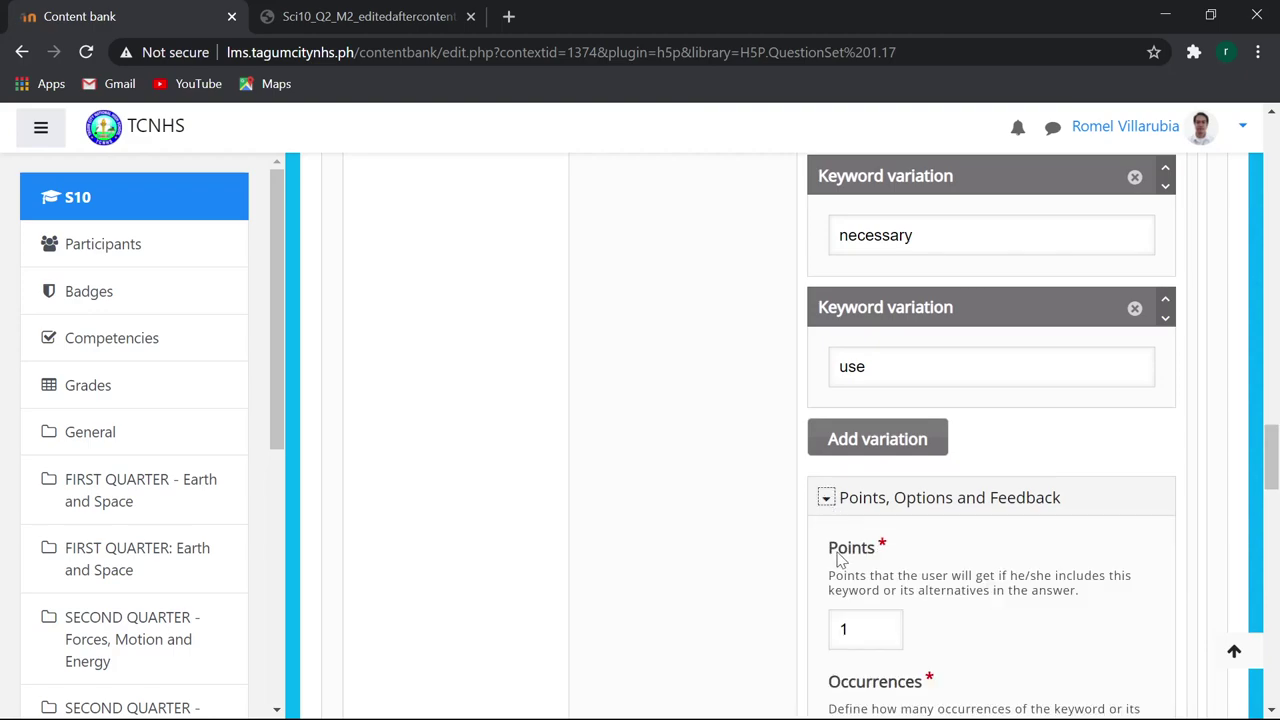
pyautogui.doubleClick(857, 628)
pyautogui.write('2')
pyautogui.moveTo(856, 632); pyautogui.dragTo(815, 640)
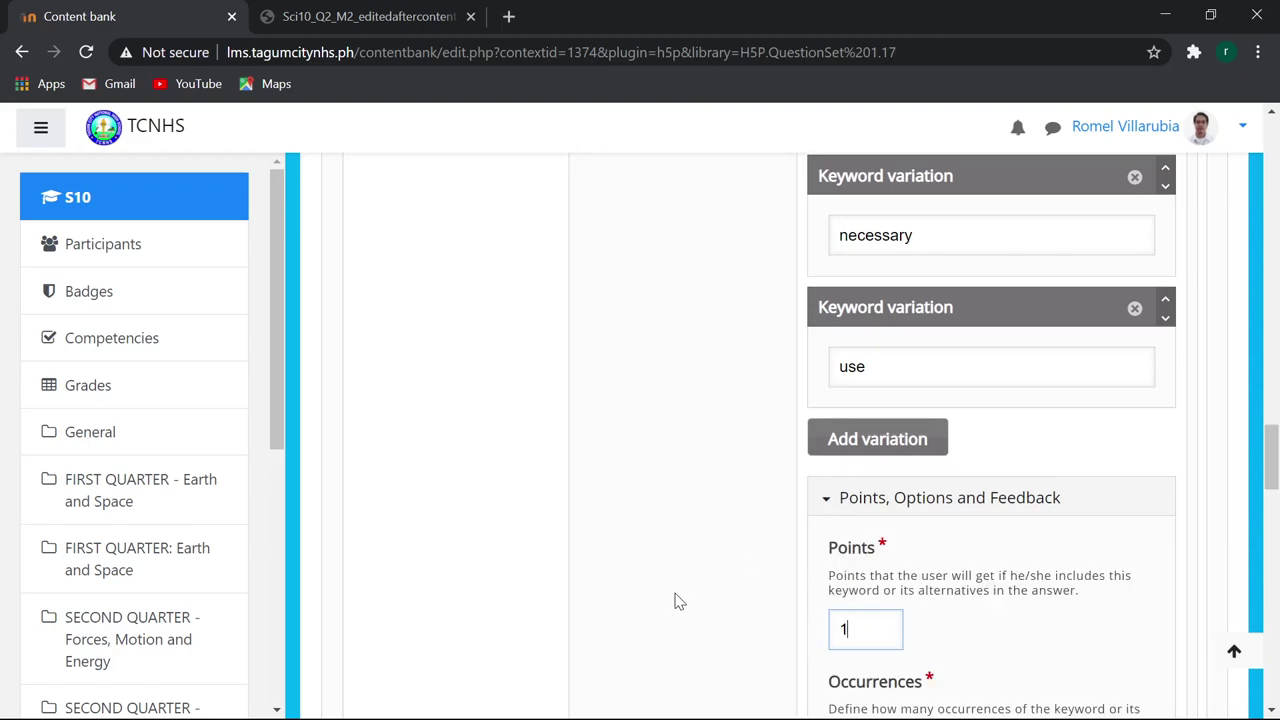
pyautogui.scroll(5, 679, 601)
pyautogui.scroll(1, 674, 589)
# Add a third keyword 'telecommunication' with the variation 'communication'.
pyautogui.click(660, 518)
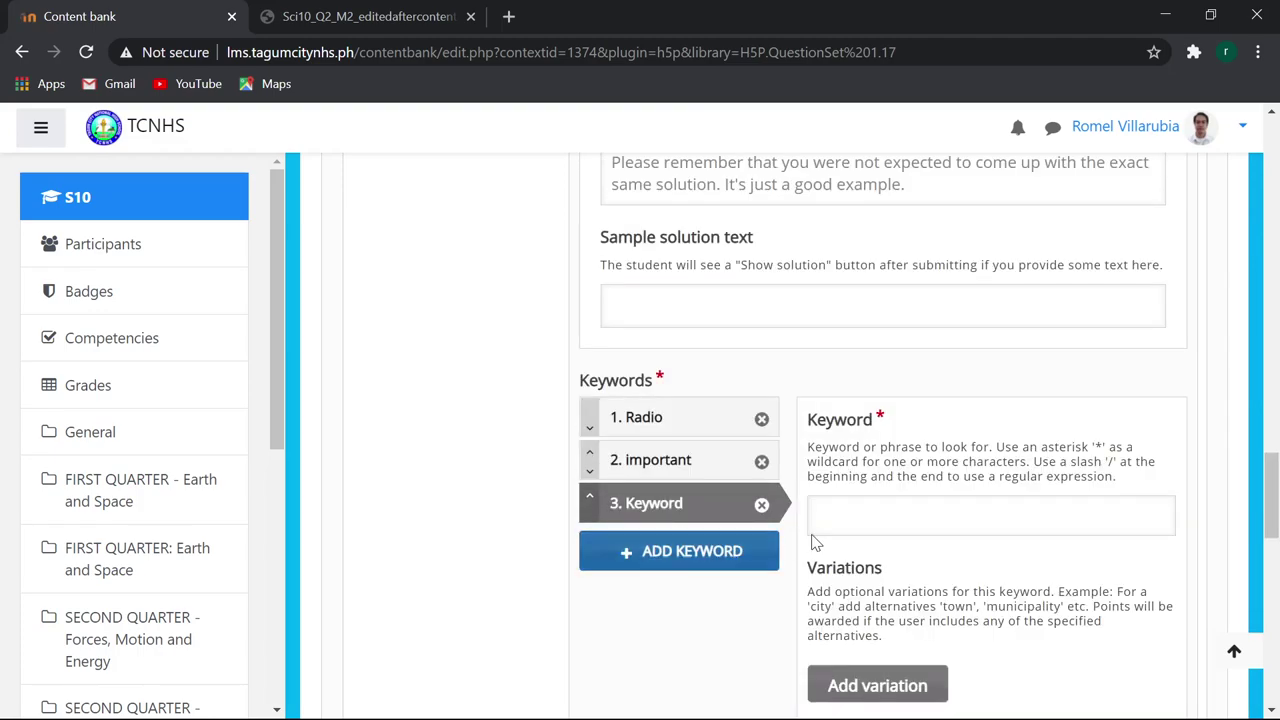
pyautogui.click(871, 523)
pyautogui.write('telecommunica')
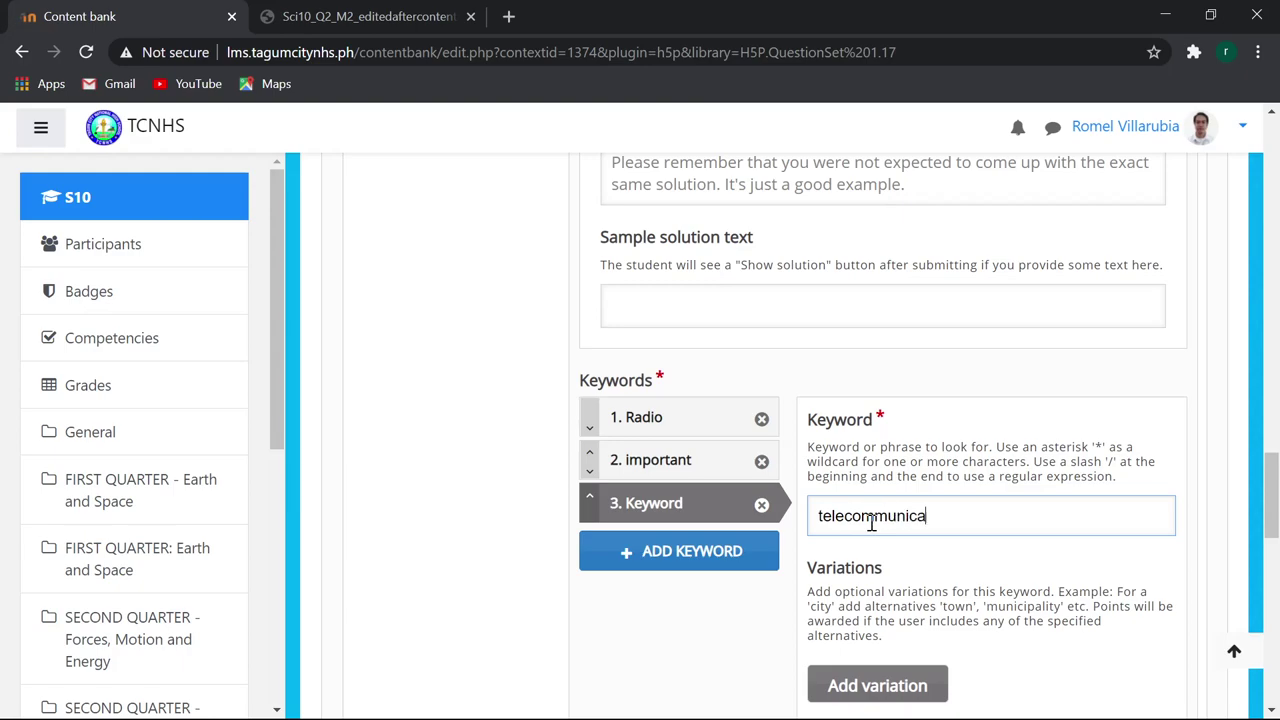
pyautogui.write('tion')
pyautogui.scroll(-2, 1025, 590)
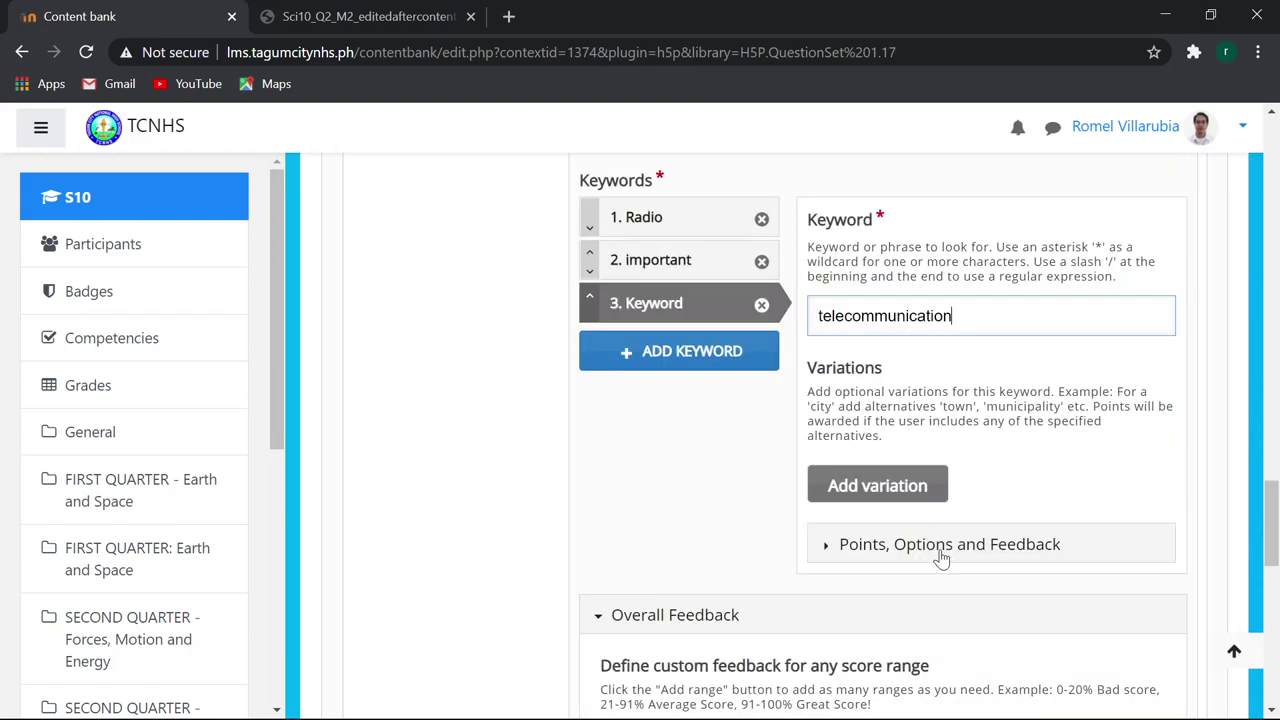
pyautogui.click(860, 487)
pyautogui.write('co')
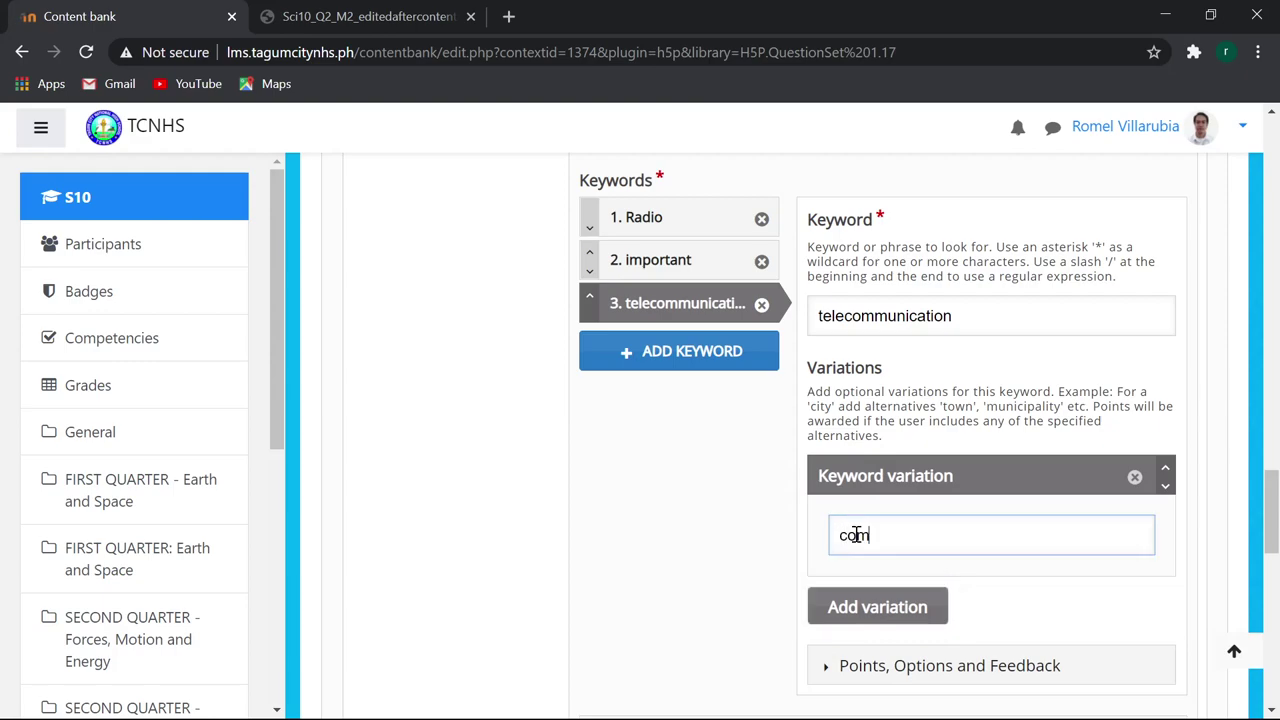
pyautogui.write('munication')
# Add the variations 'tv', 'television' and 'radio' to telecommunication.
pyautogui.click(837, 609)
pyautogui.click(866, 668)
pyautogui.scroll(-1, 860, 655)
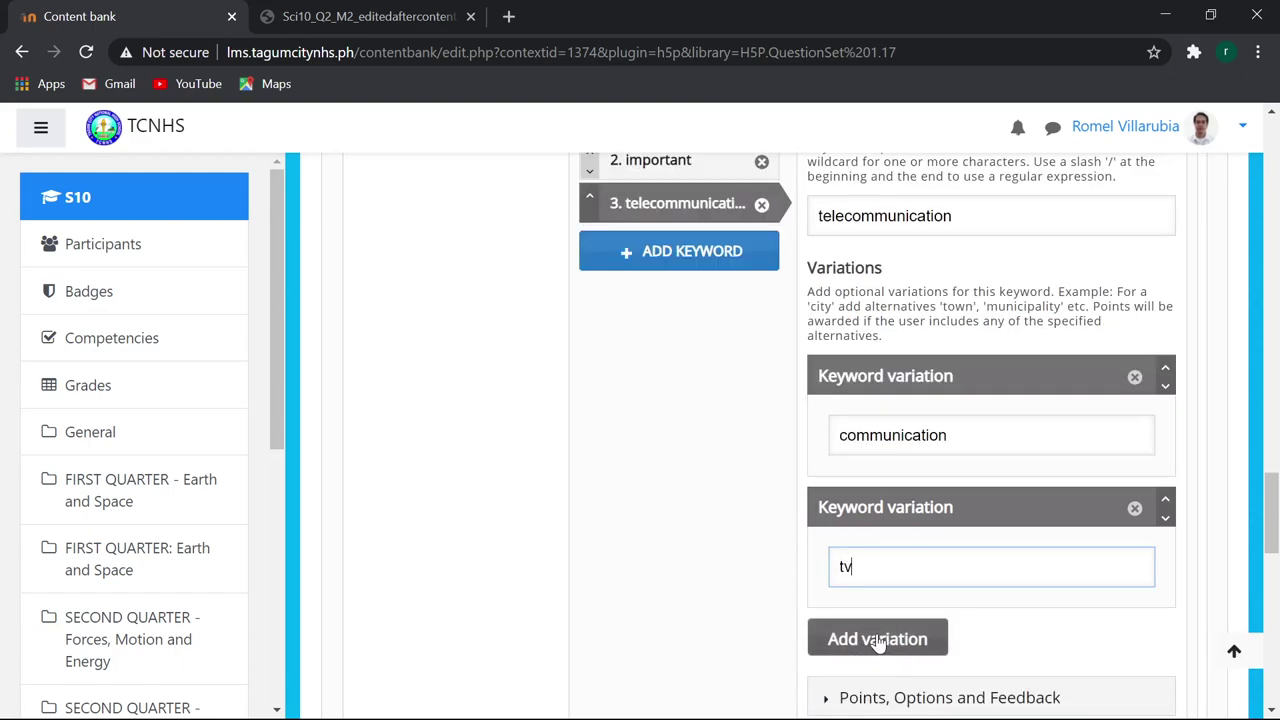
pyautogui.click(877, 640)
pyautogui.click(860, 690)
pyautogui.write('televisi')
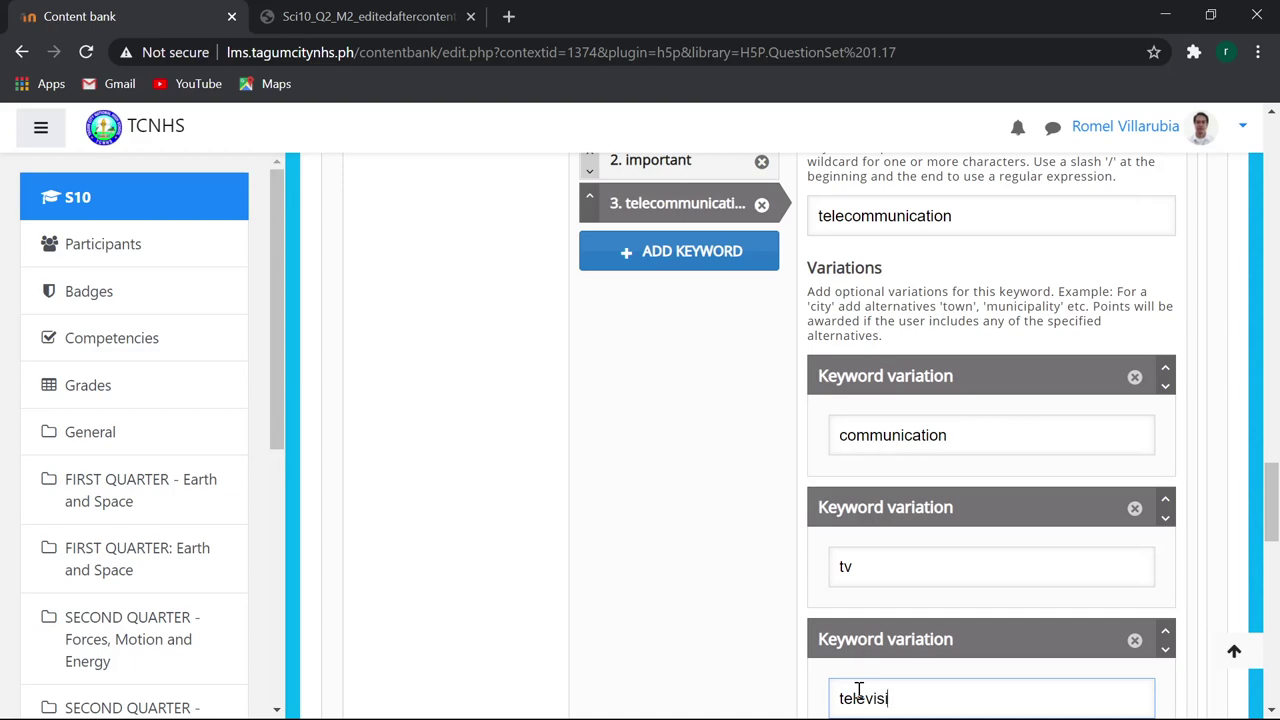
pyautogui.write('on')
pyautogui.scroll(-2, 975, 690)
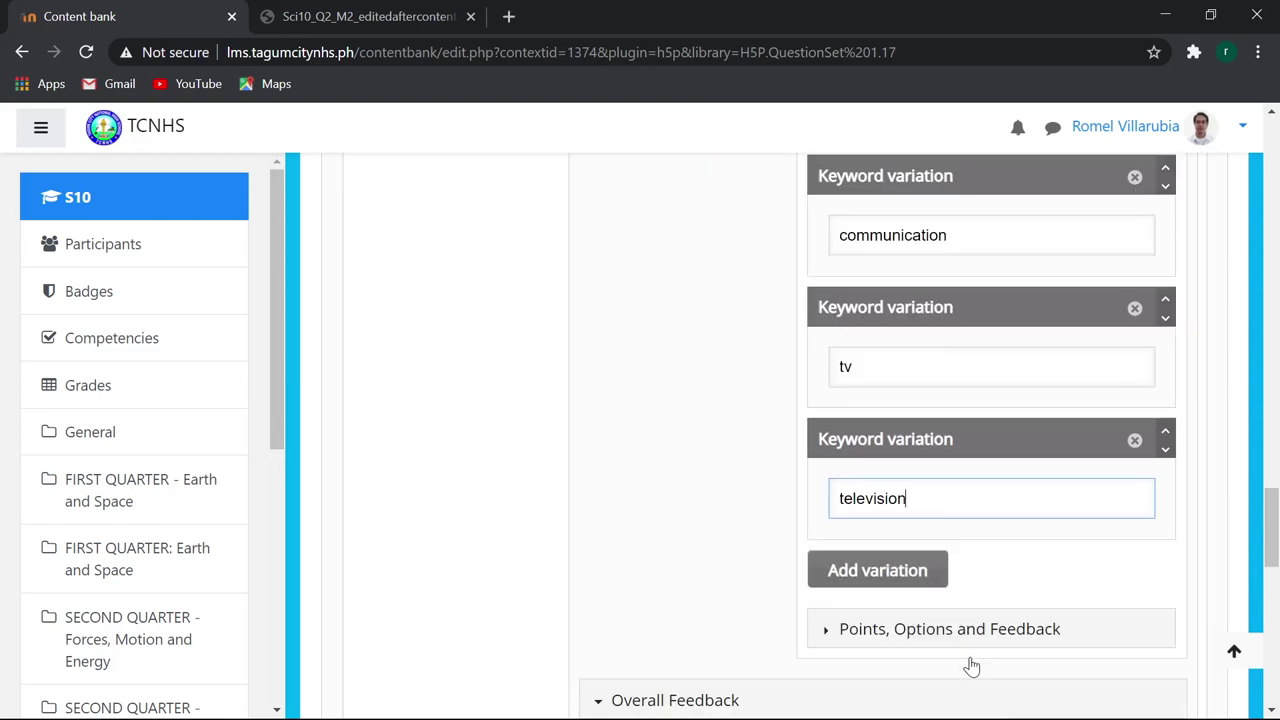
pyautogui.click(851, 570)
pyautogui.click(900, 630)
pyautogui.write('radio')
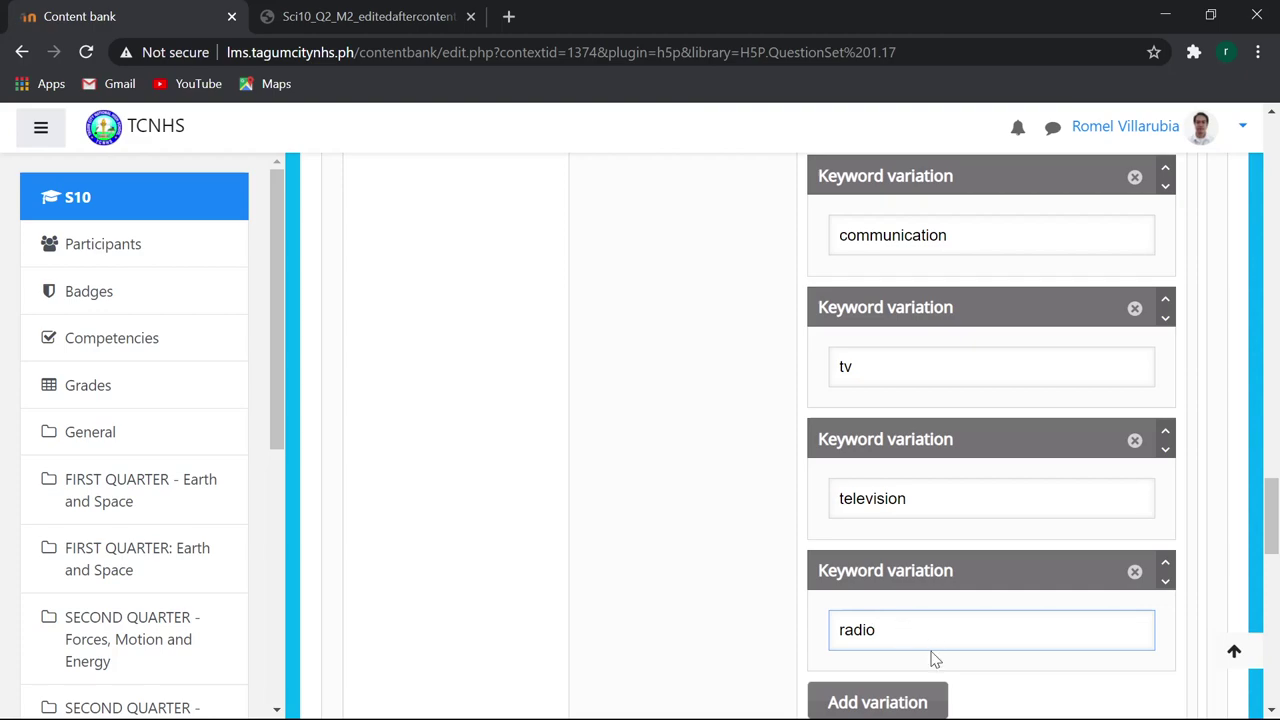
pyautogui.scroll(-3, 930, 655)
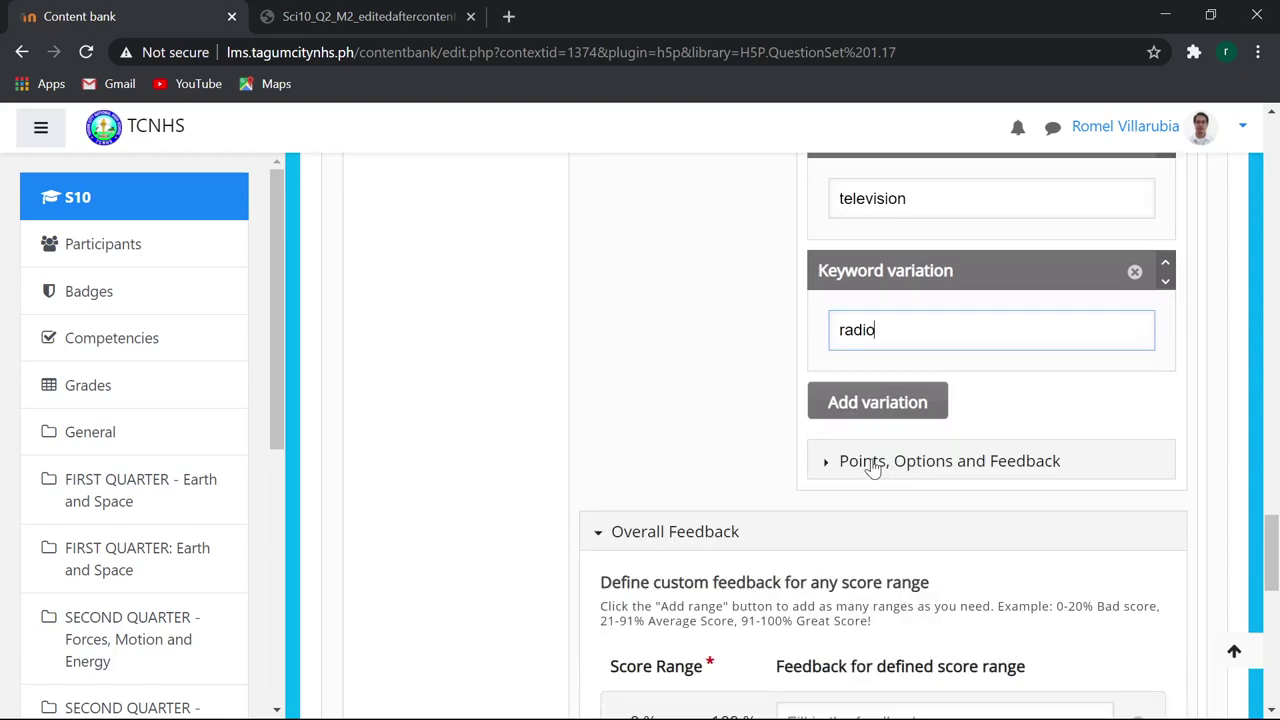
# Remove the extra empty variation and set telecommunication's points to 2.
pyautogui.click(865, 403)
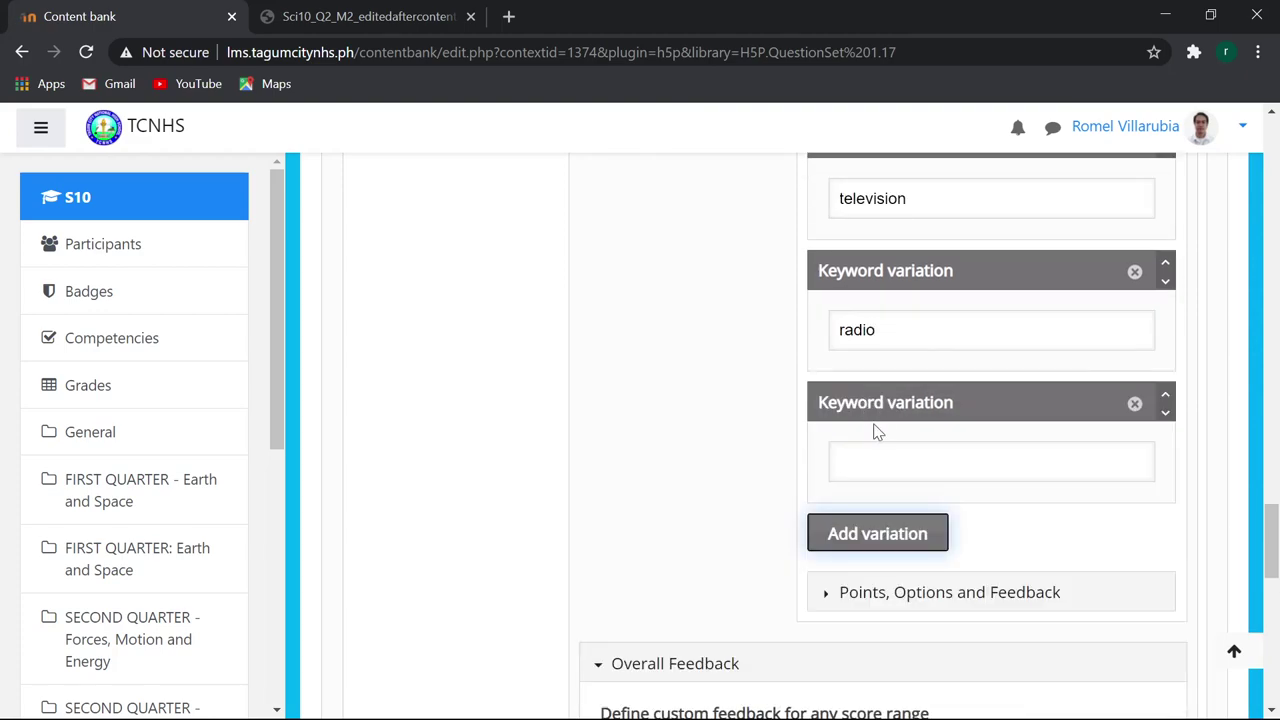
pyautogui.click(1134, 403)
pyautogui.click(918, 540)
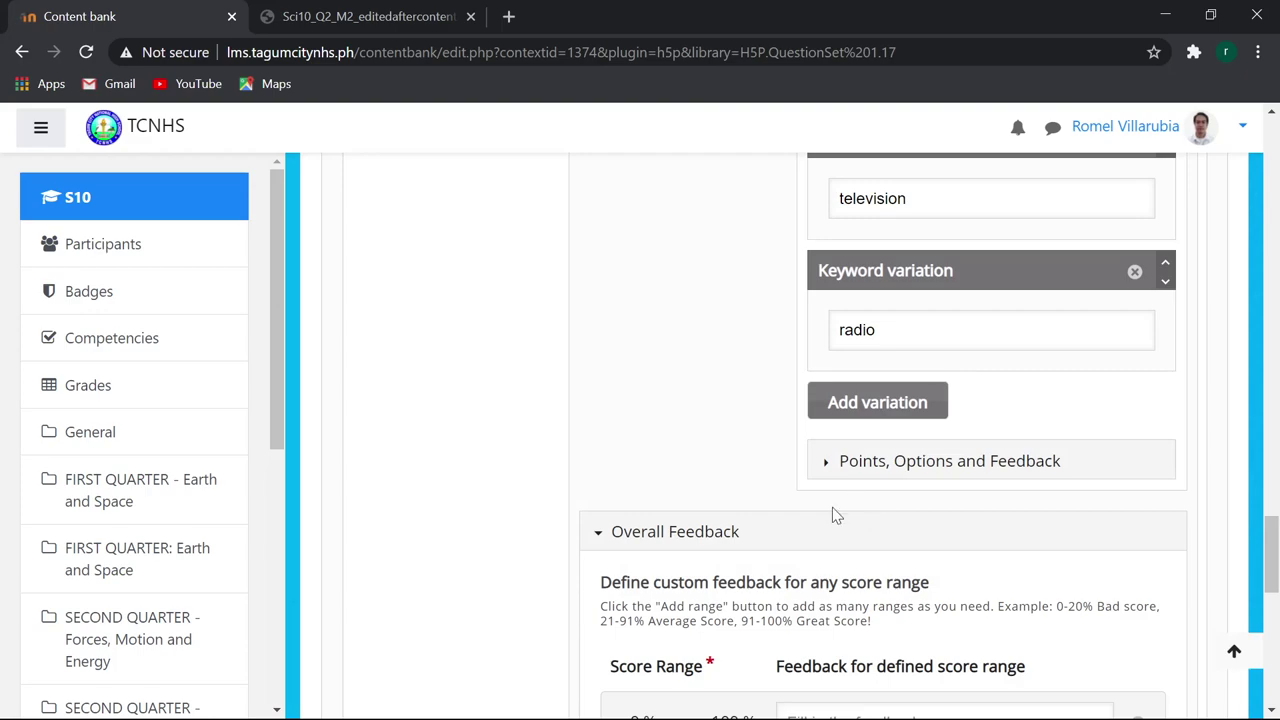
pyautogui.click(825, 462)
pyautogui.click(854, 592)
pyautogui.doubleClick(836, 596)
pyautogui.write('2')
pyautogui.scroll(-5, 660, 493)
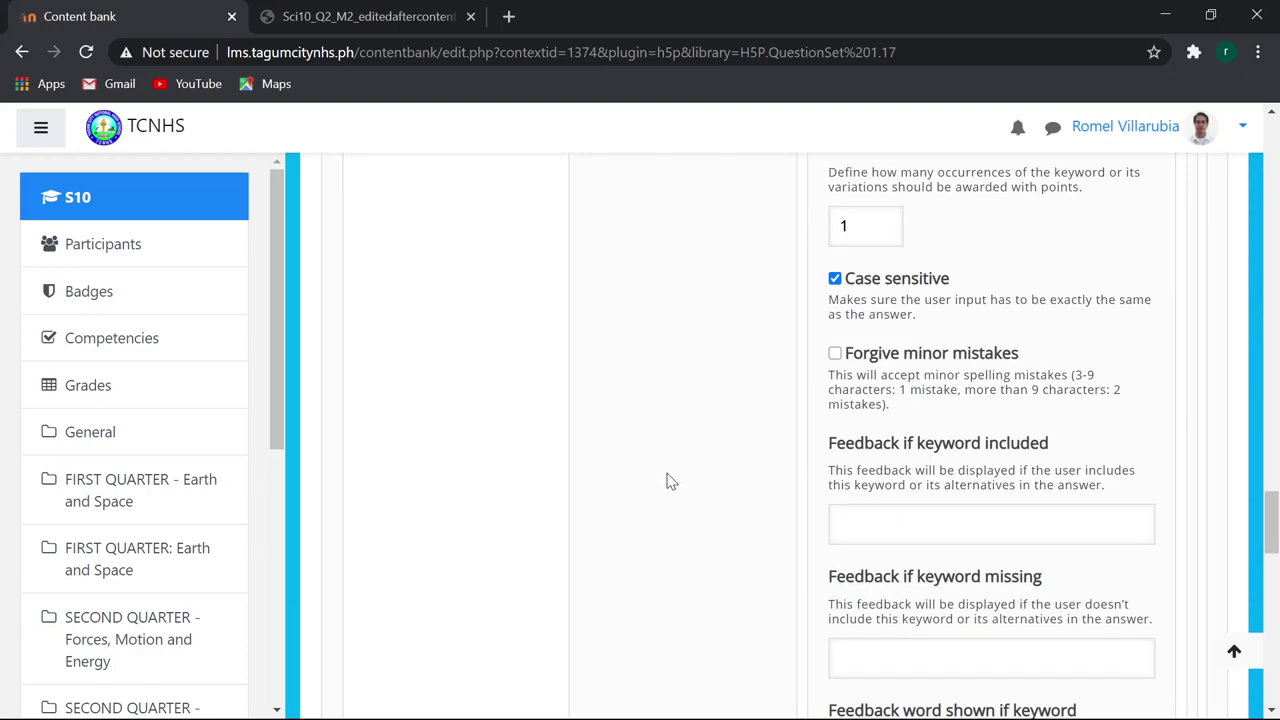
pyautogui.scroll(-5, 670, 481)
pyautogui.scroll(5, 670, 481)
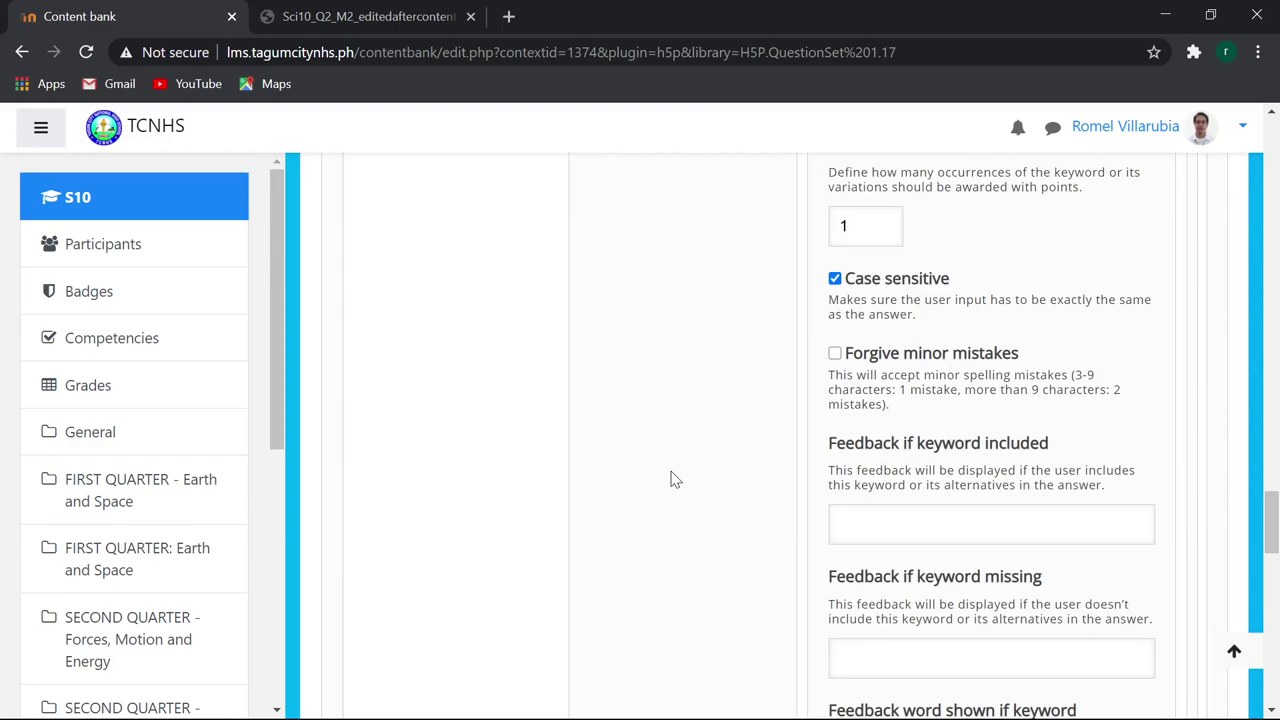
# Turn off Case sensitive for the telecommunication and important keywords.
pyautogui.click(835, 279)
pyautogui.scroll(1, 714, 346)
pyautogui.scroll(6, 716, 350)
pyautogui.scroll(3, 725, 356)
pyautogui.scroll(2, 725, 356)
pyautogui.click(677, 365)
pyautogui.scroll(-5, 983, 443)
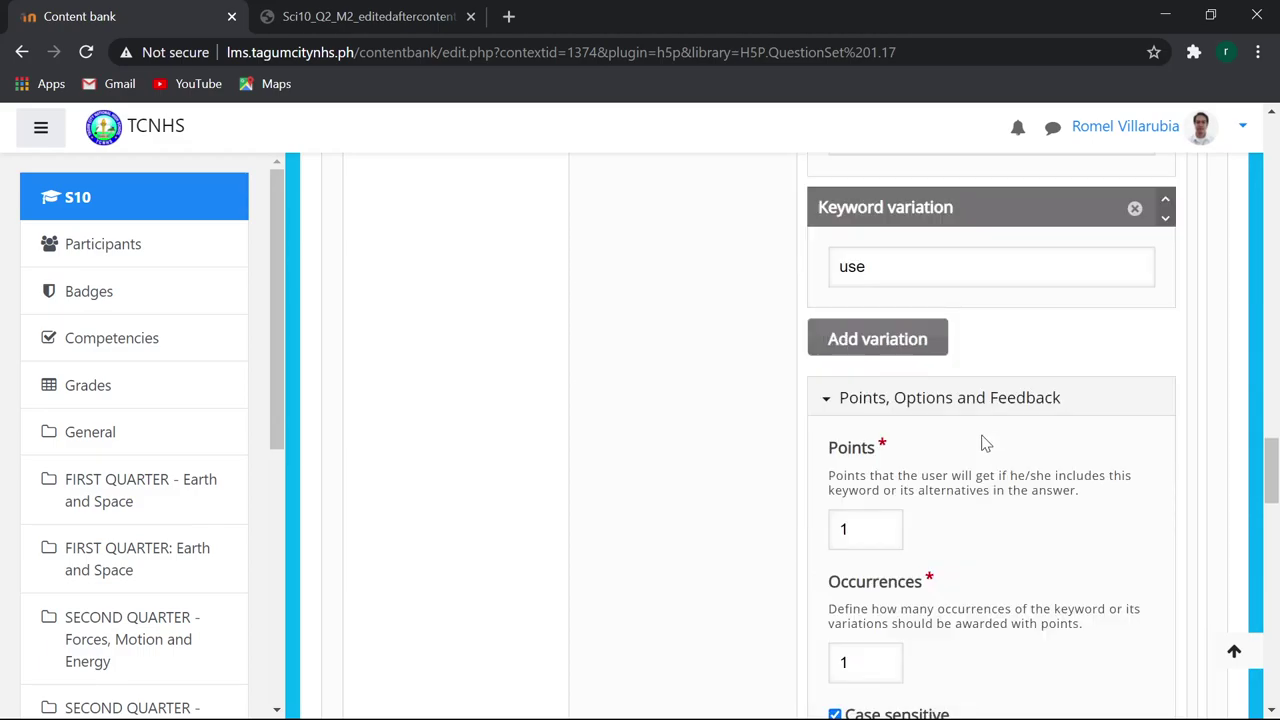
pyautogui.scroll(-4, 983, 443)
pyautogui.click(835, 315)
pyautogui.scroll(-5, 714, 374)
pyautogui.scroll(-3, 716, 374)
pyautogui.scroll(-3, 716, 374)
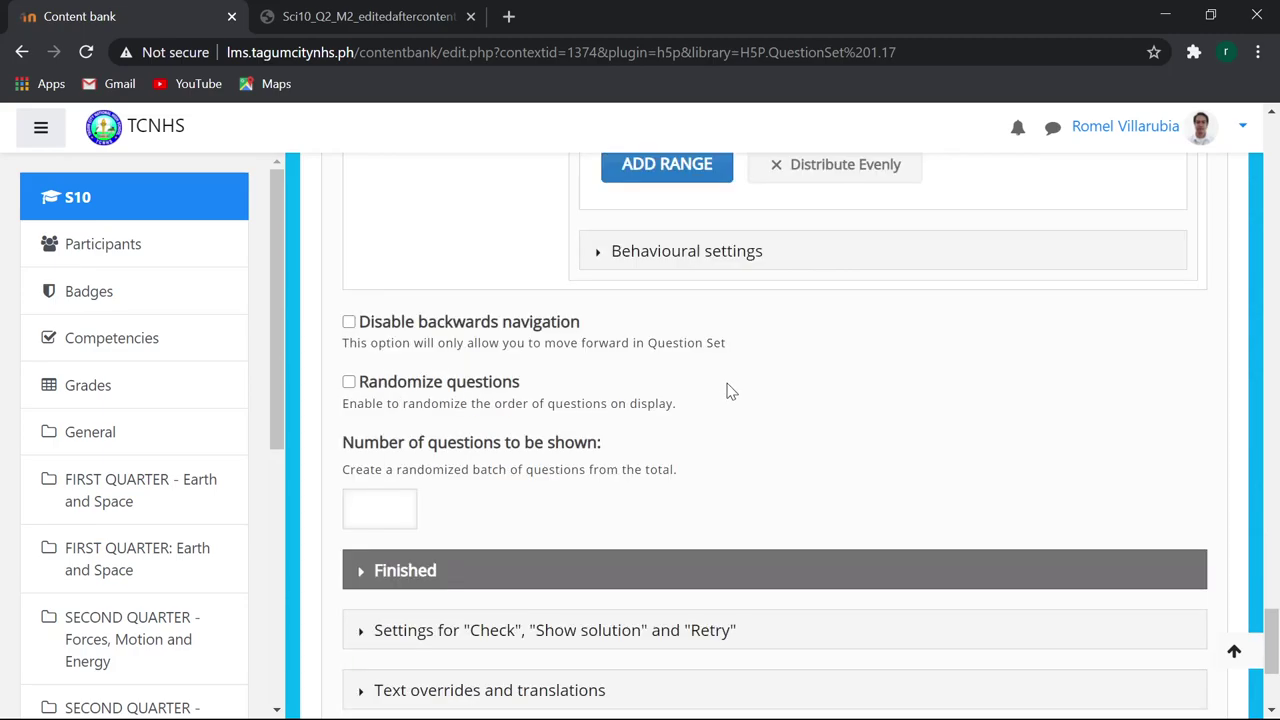
pyautogui.scroll(3, 731, 391)
pyautogui.scroll(5, 735, 385)
# Add a second question and paste a copy of the first essay into it.
pyautogui.scroll(5, 735, 385)
pyautogui.scroll(5, 735, 391)
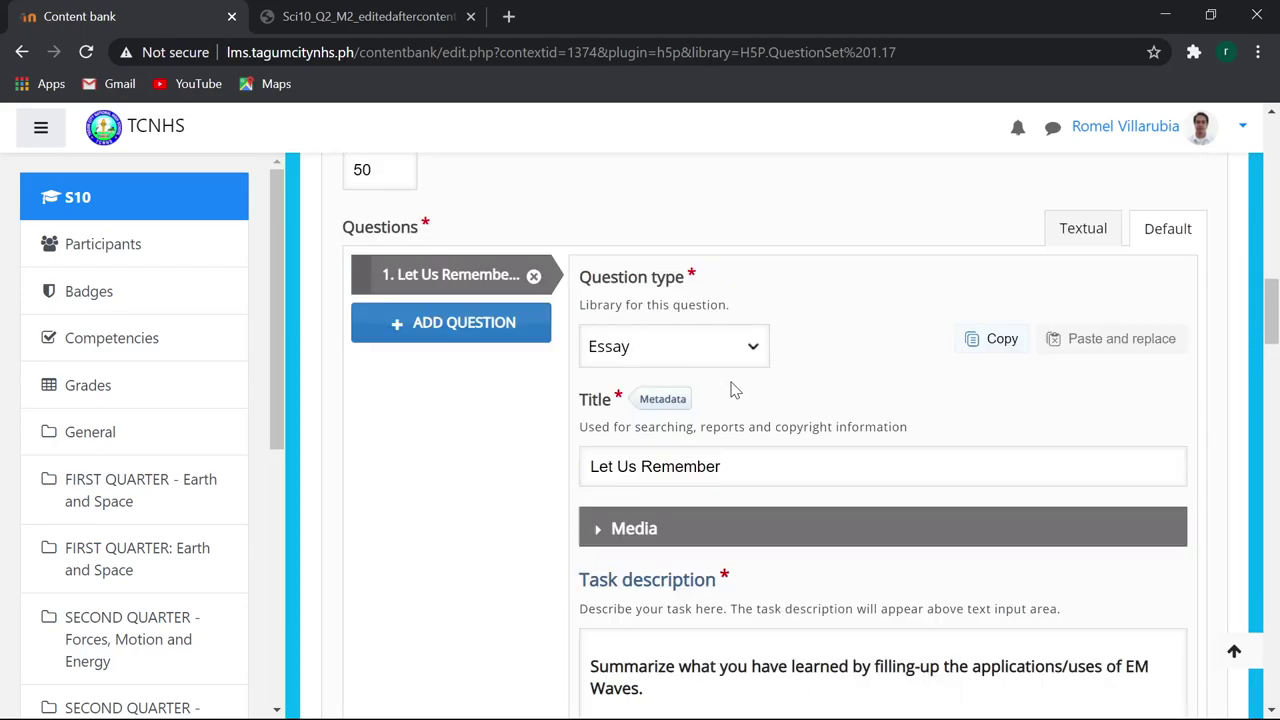
pyautogui.click(480, 325)
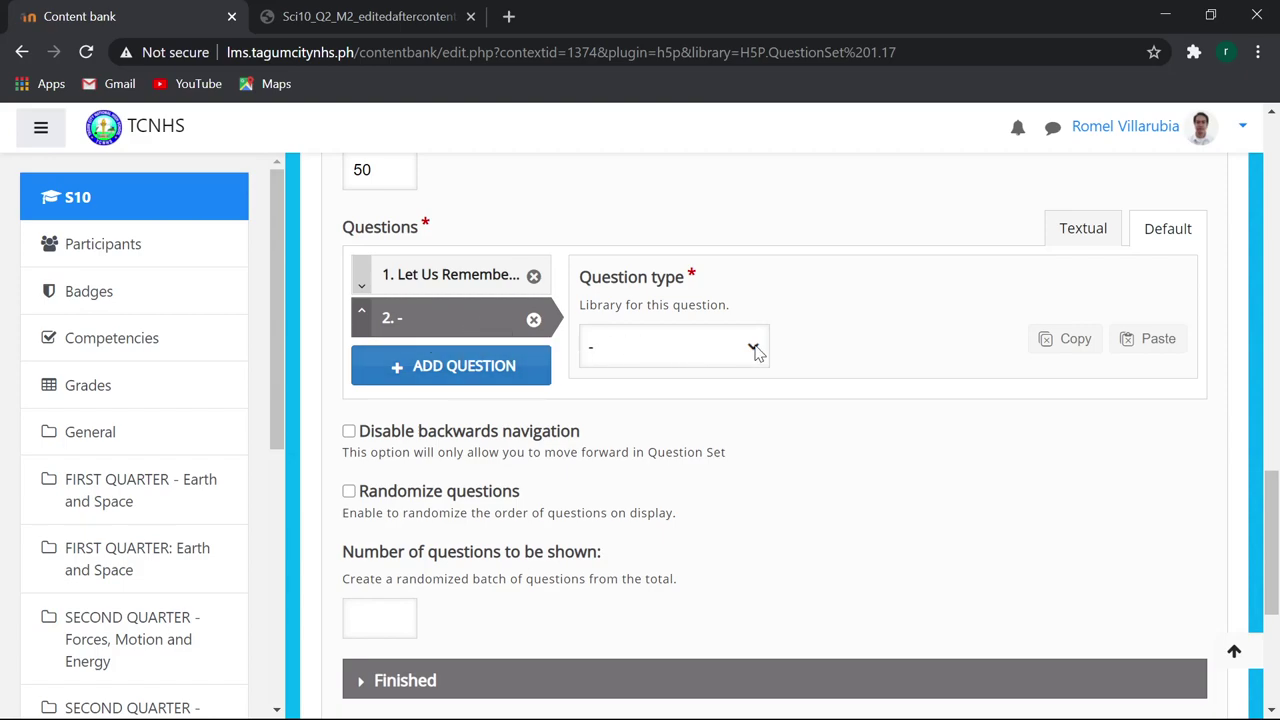
pyautogui.click(456, 277)
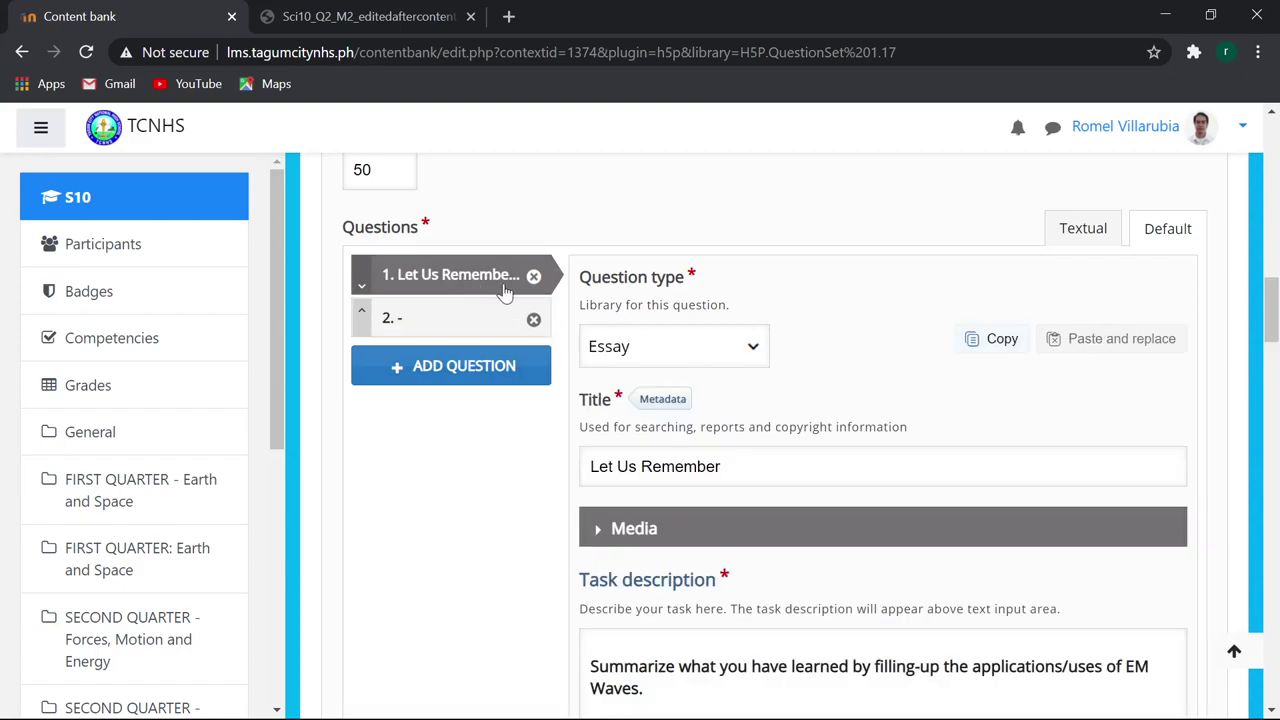
pyautogui.click(993, 343)
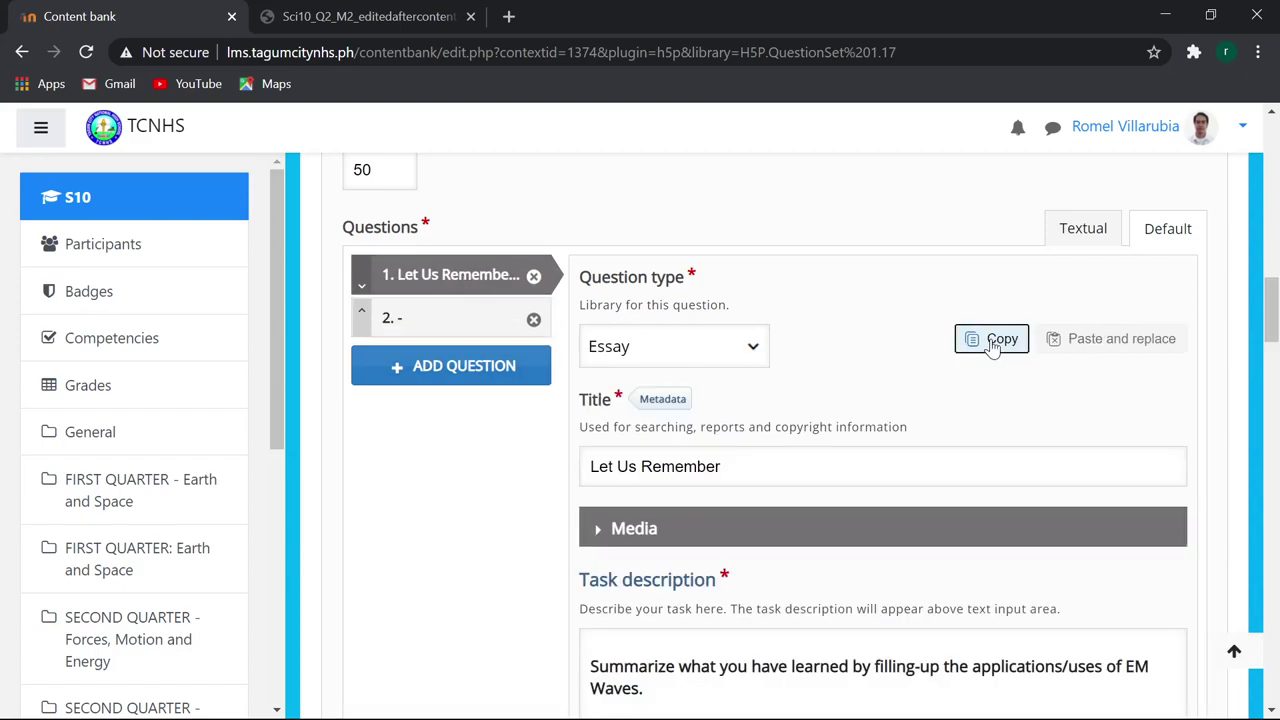
pyautogui.click(447, 330)
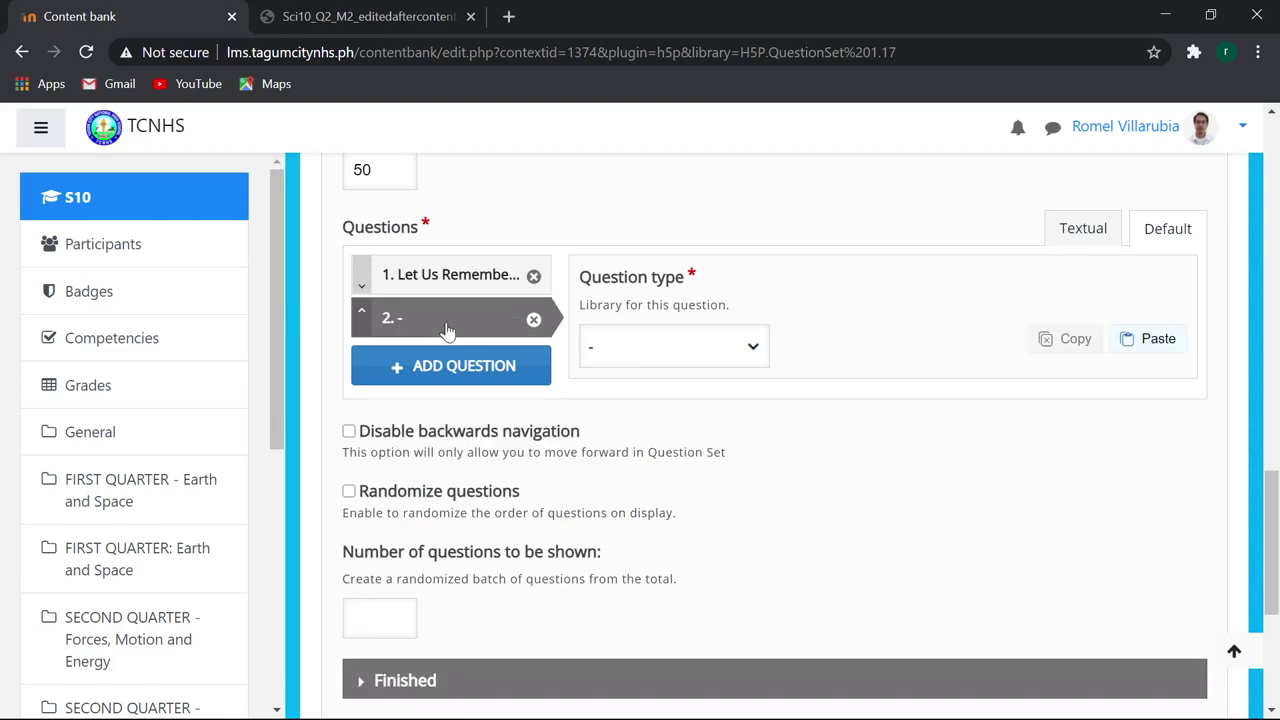
pyautogui.click(1158, 342)
# Change the task description's '1. Radio Waves' line to '2. Microwaves'.
pyautogui.scroll(-1, 837, 405)
pyautogui.scroll(-1, 797, 374)
pyautogui.scroll(-1, 807, 455)
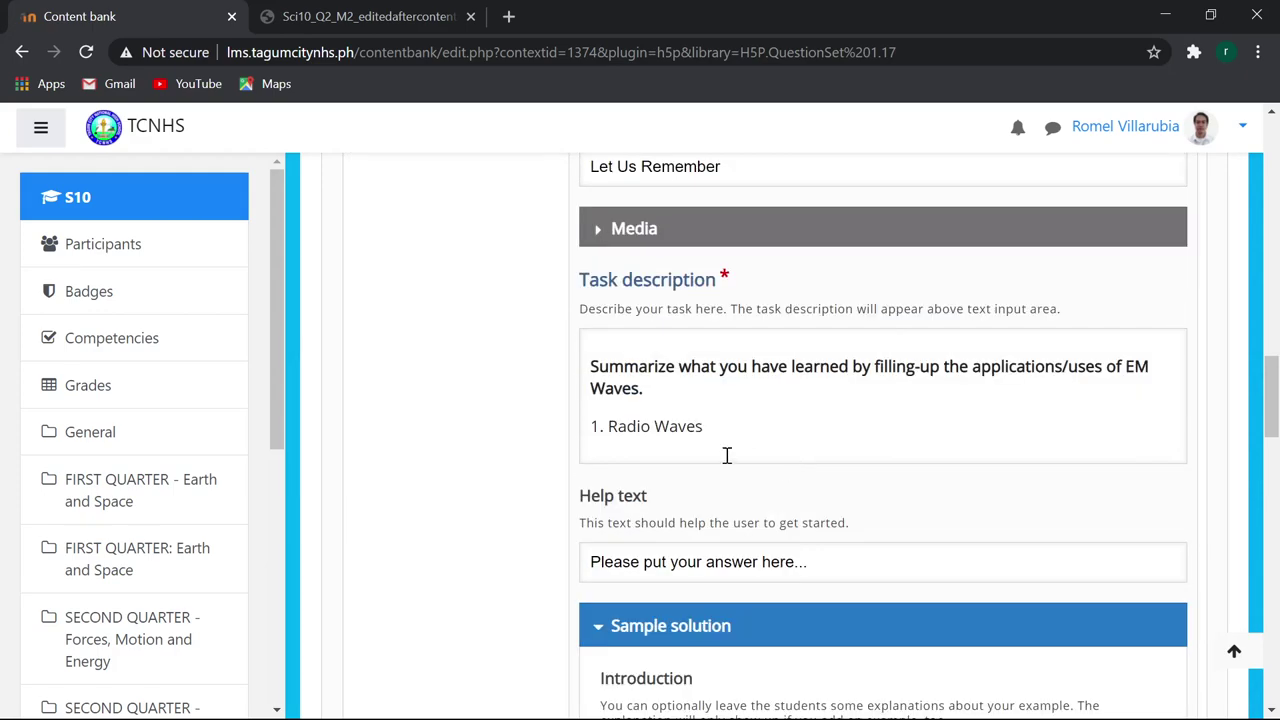
pyautogui.click(712, 426)
pyautogui.moveTo(700, 432); pyautogui.dragTo(604, 432)
pyautogui.write('2.')
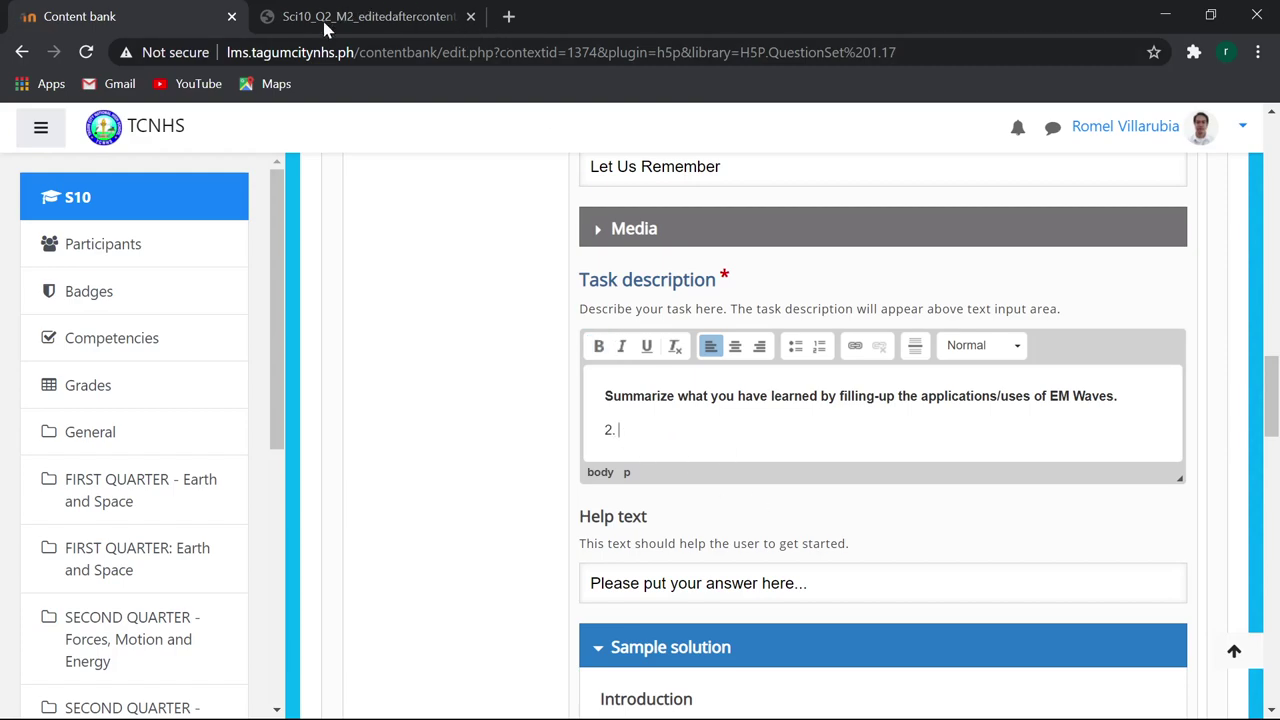
pyautogui.click(458, 26)
pyautogui.click(88, 20)
pyautogui.scroll(-1, 715, 432)
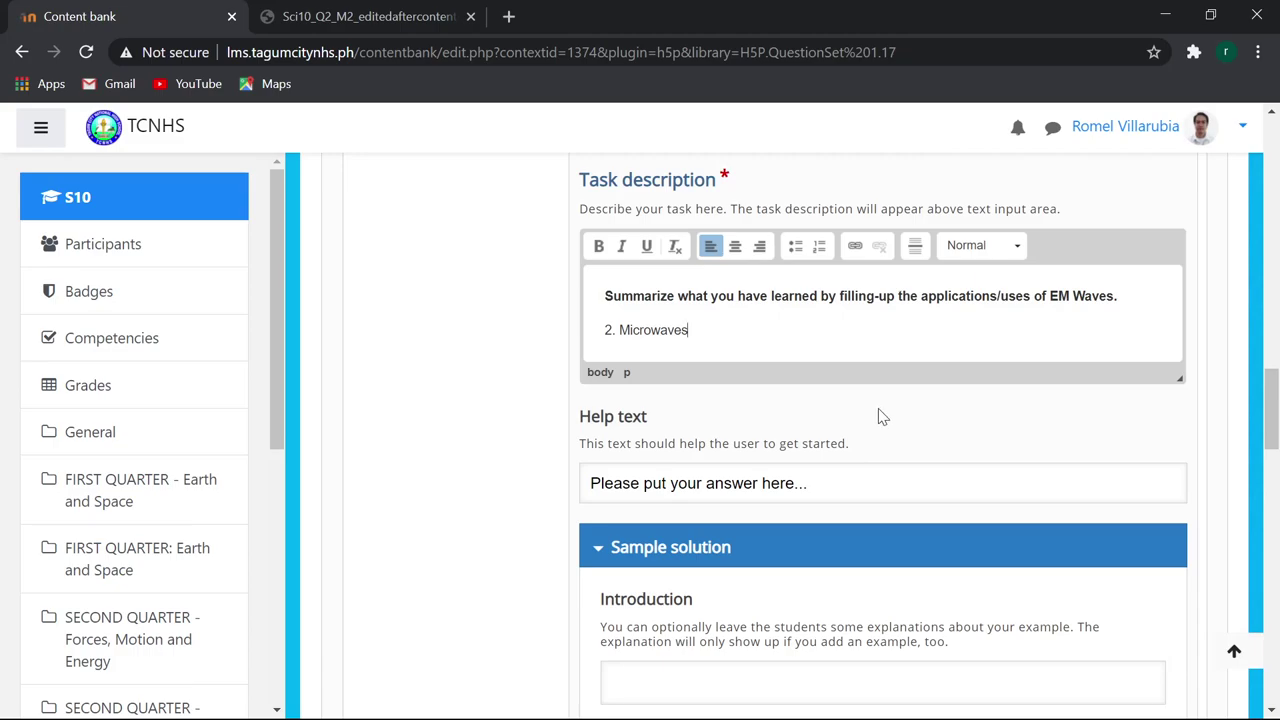
# Change the Radio keyword to Microwave, with variations 'micro wave' and 'microwaves'.
pyautogui.scroll(-1, 878, 410)
pyautogui.scroll(-4, 880, 410)
pyautogui.scroll(-2, 880, 410)
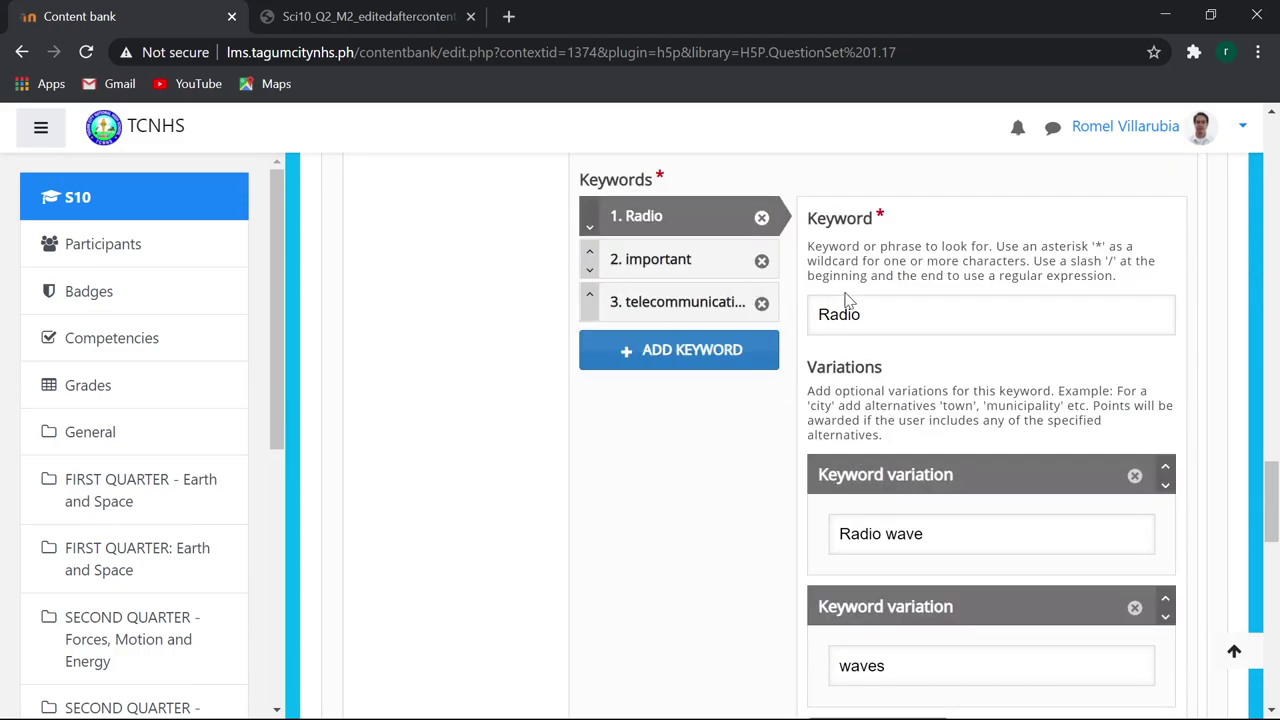
pyautogui.moveTo(890, 314); pyautogui.dragTo(787, 324)
pyautogui.write('Microwave')
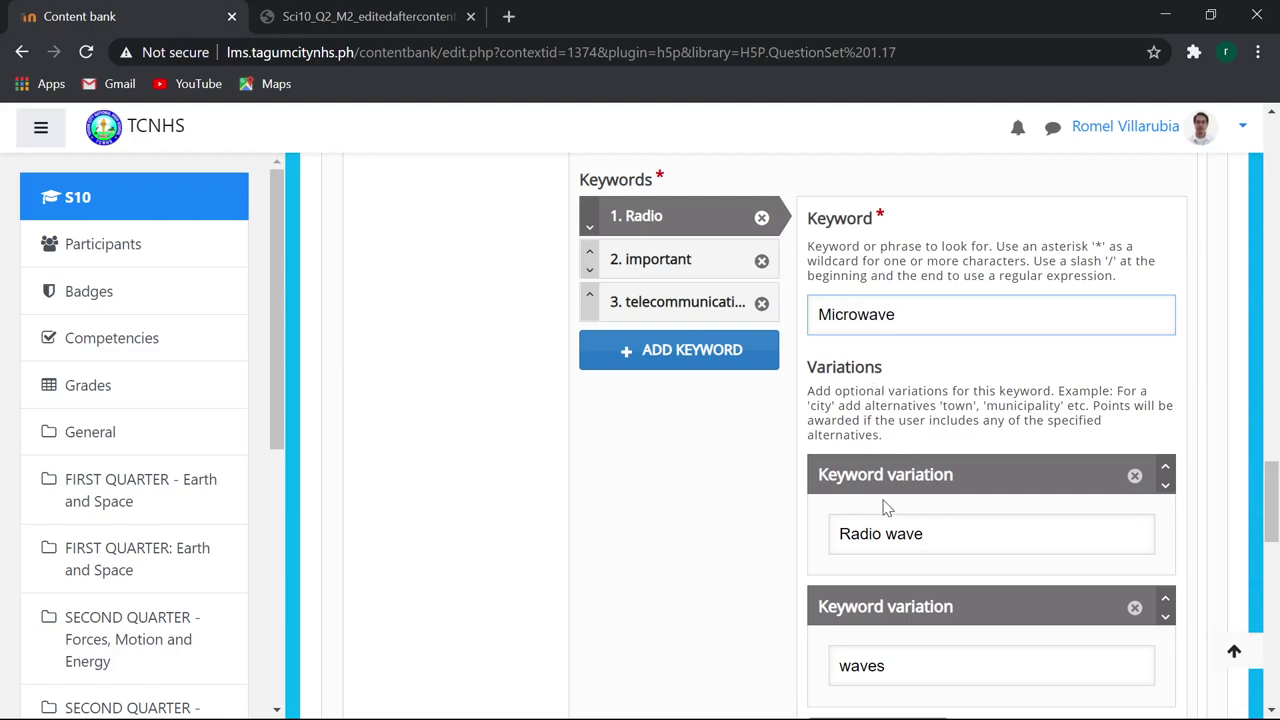
pyautogui.click(938, 538)
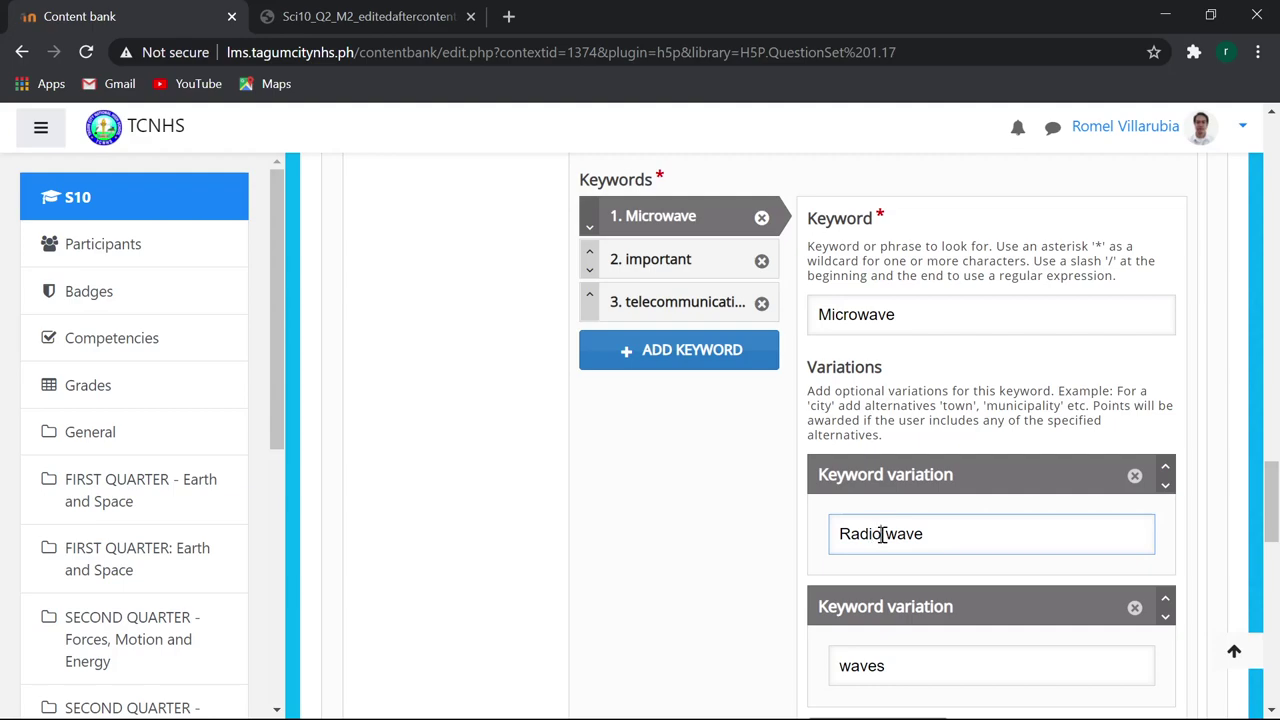
pyautogui.moveTo(881, 535); pyautogui.dragTo(809, 540)
pyautogui.write('micro')
pyautogui.scroll(-2, 808, 540)
pyautogui.click(901, 466)
pyautogui.moveTo(901, 466); pyautogui.dragTo(808, 480)
pyautogui.write('microwaves')
# Add 'micro waves' as another variation of the Microwave keyword.
pyautogui.moveTo(940, 470); pyautogui.dragTo(806, 478)
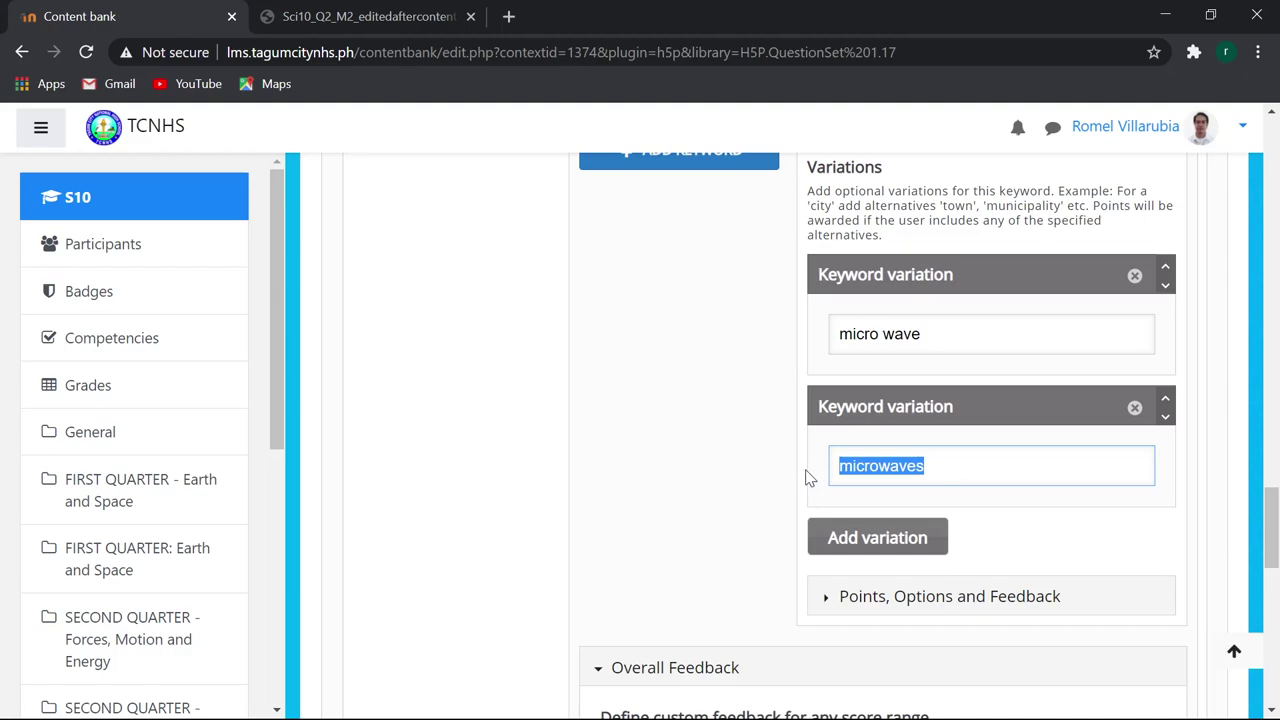
pyautogui.click(872, 537)
pyautogui.click(874, 597)
pyautogui.hotkey('ctrl', 'v')
pyautogui.click(881, 600)
pyautogui.scroll(-2, 960, 560)
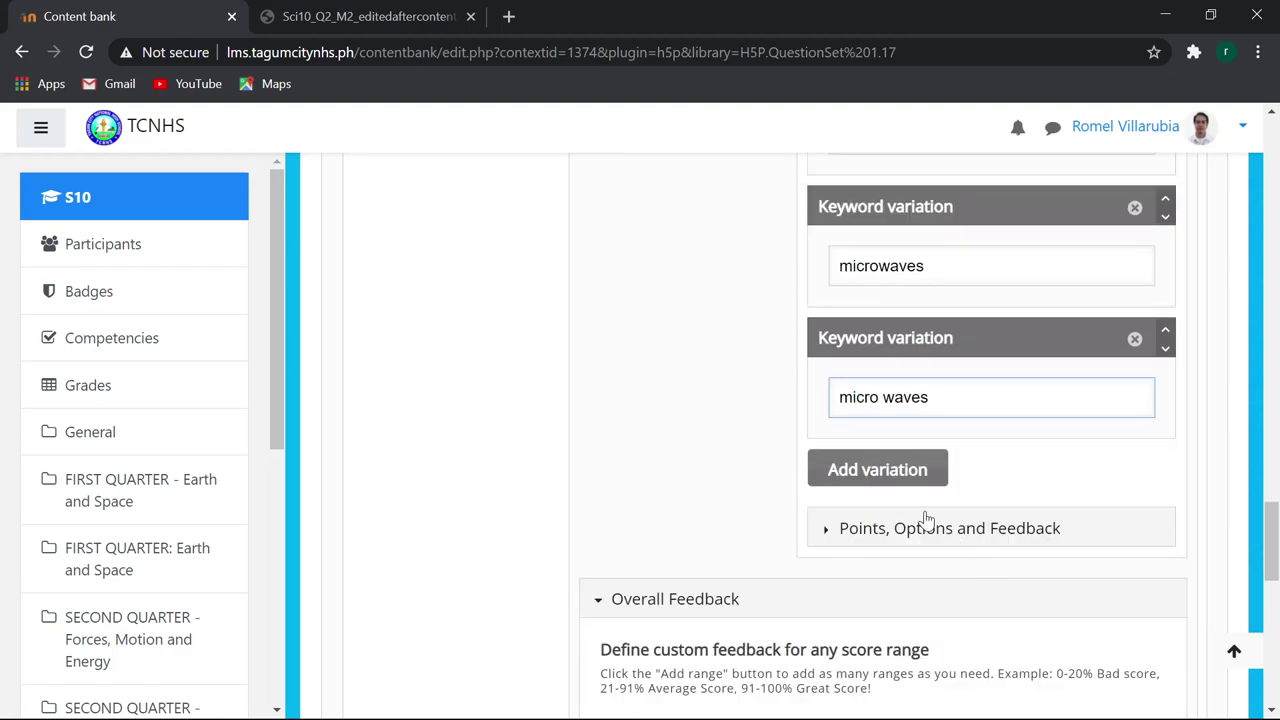
pyautogui.scroll(4, 740, 500)
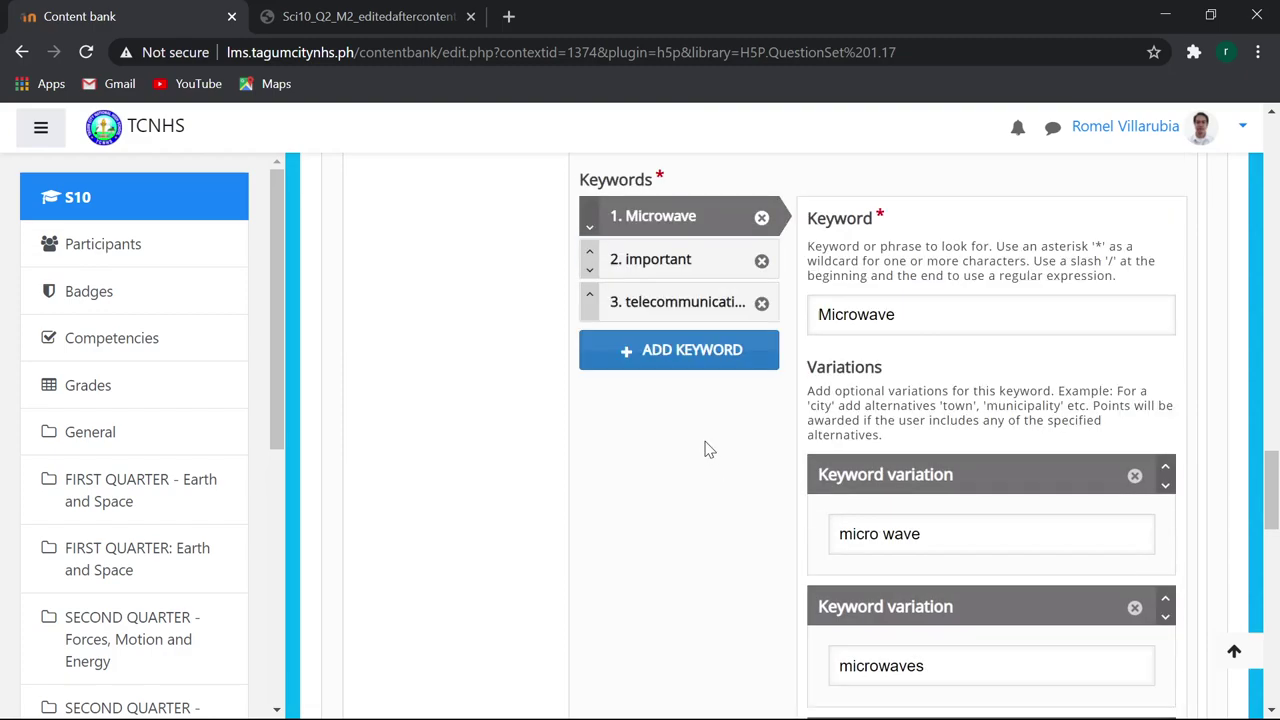
pyautogui.scroll(3, 700, 450)
pyautogui.scroll(-2, 690, 450)
# Give the important keyword a third variation, 'for', and expand its points, options and feedback.
pyautogui.click(666, 358)
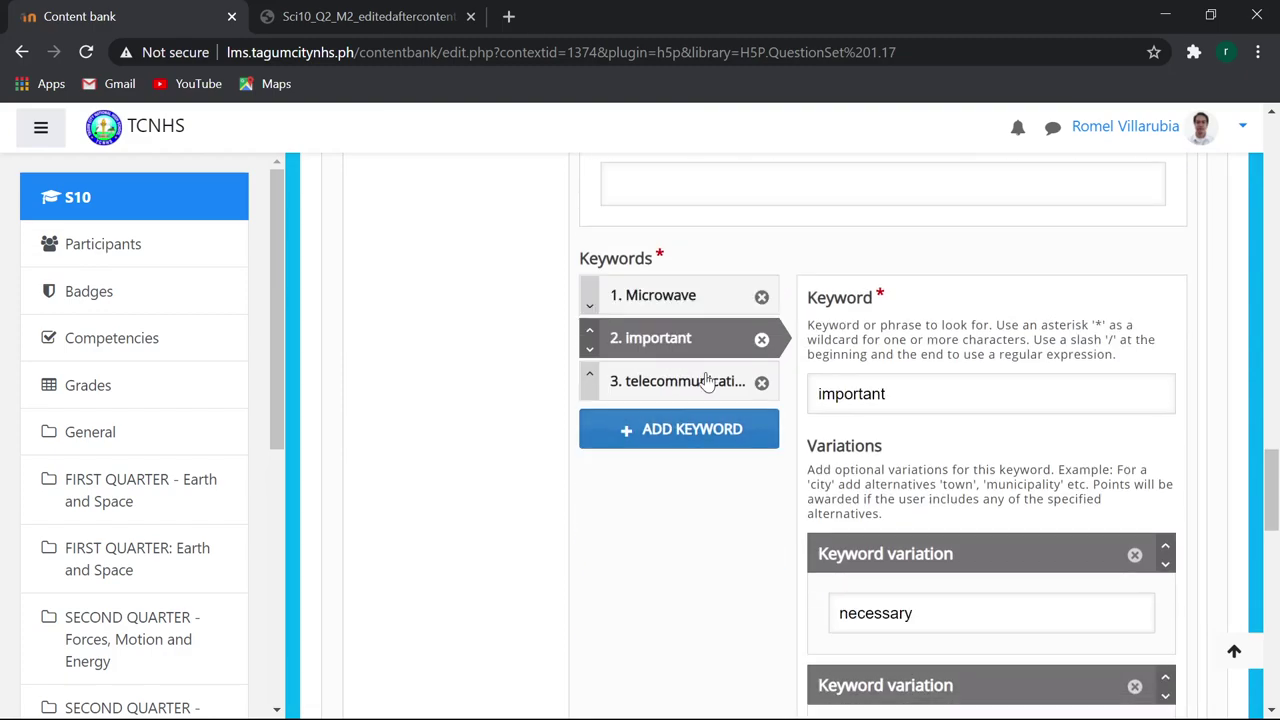
pyautogui.scroll(-1, 740, 395)
pyautogui.scroll(-2, 890, 444)
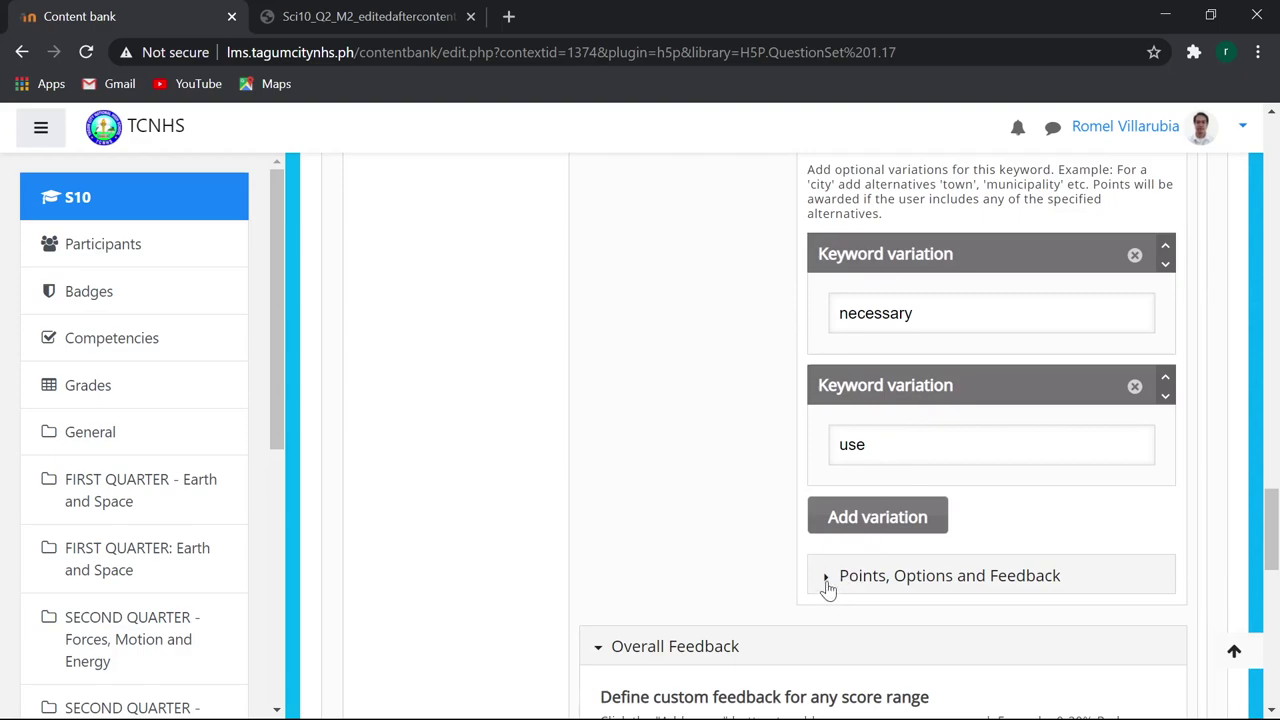
pyautogui.click(832, 518)
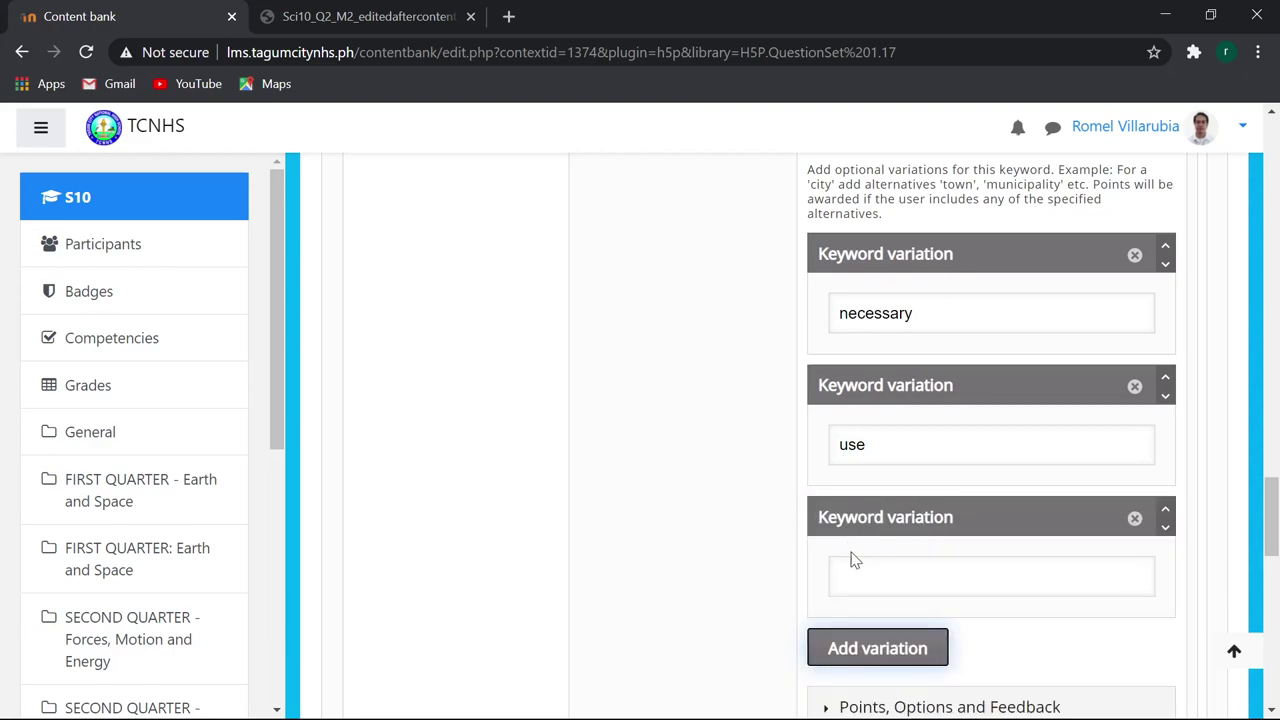
pyautogui.click(861, 578)
pyautogui.write('for')
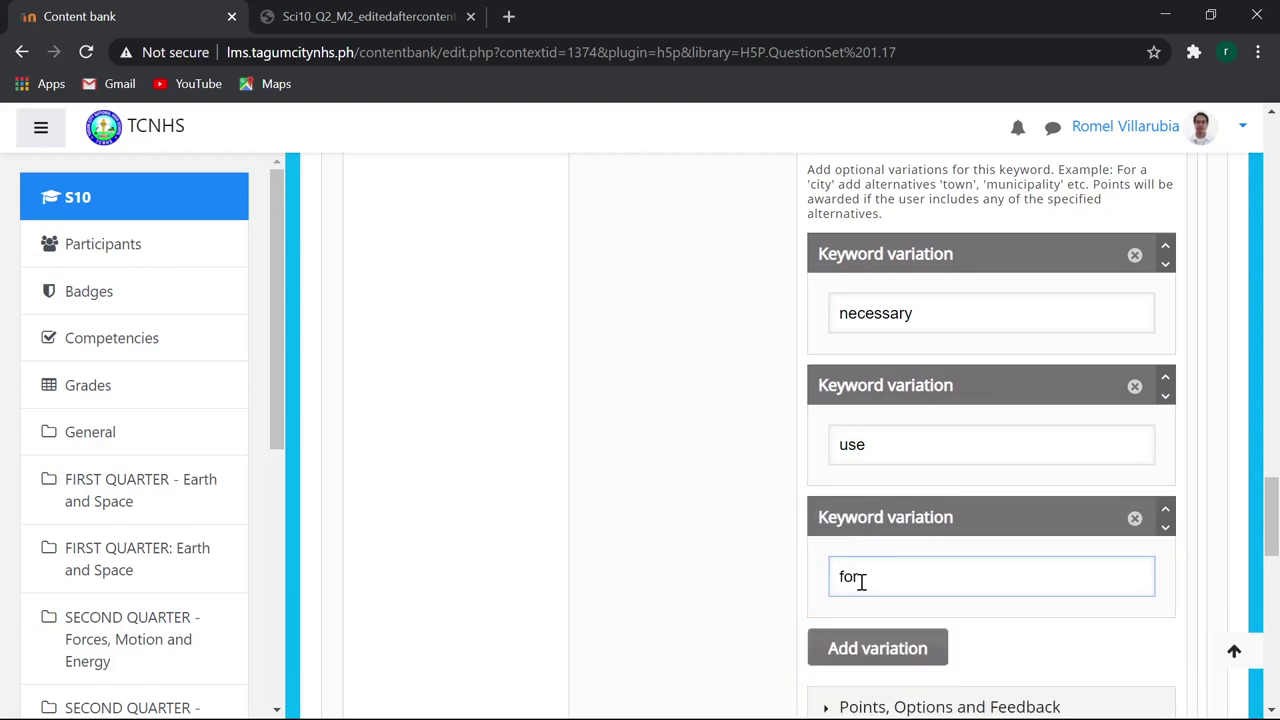
pyautogui.scroll(-2, 861, 580)
pyautogui.click(824, 508)
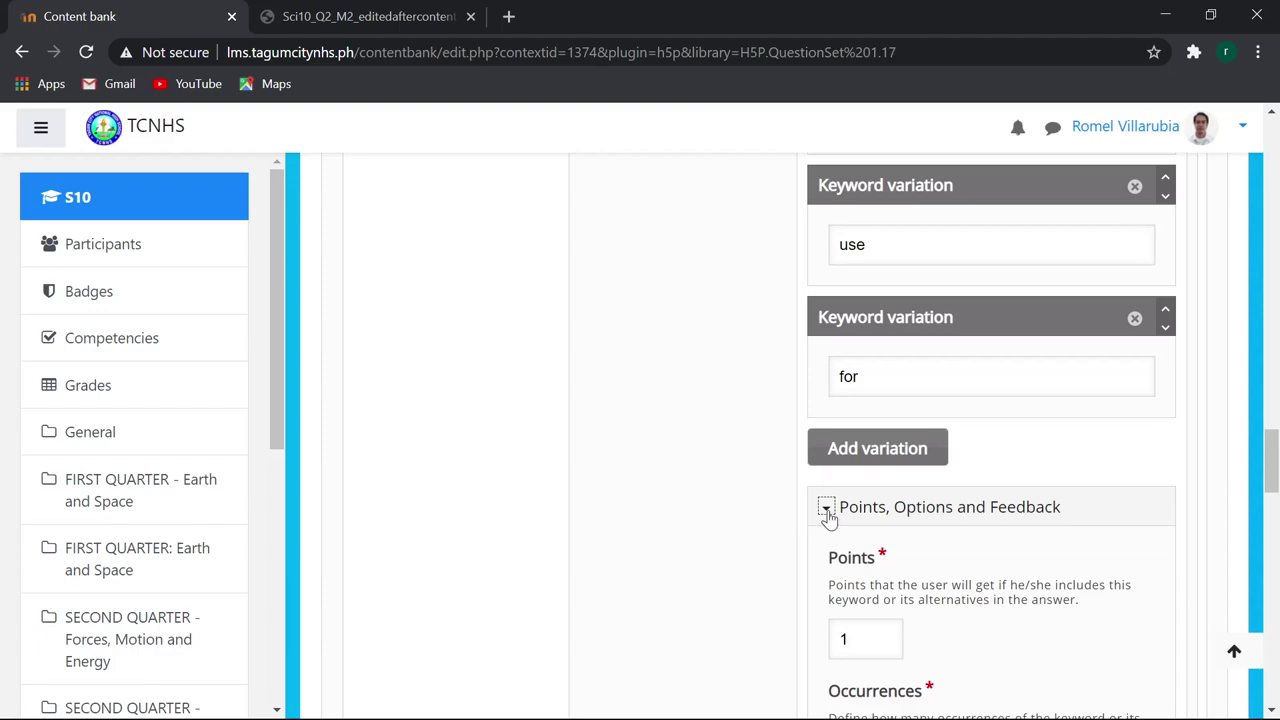
pyautogui.scroll(5, 694, 480)
# Replace the telecommunication keyword's tv, television and radio variations with cellphone, radar and satellites.
pyautogui.click(662, 485)
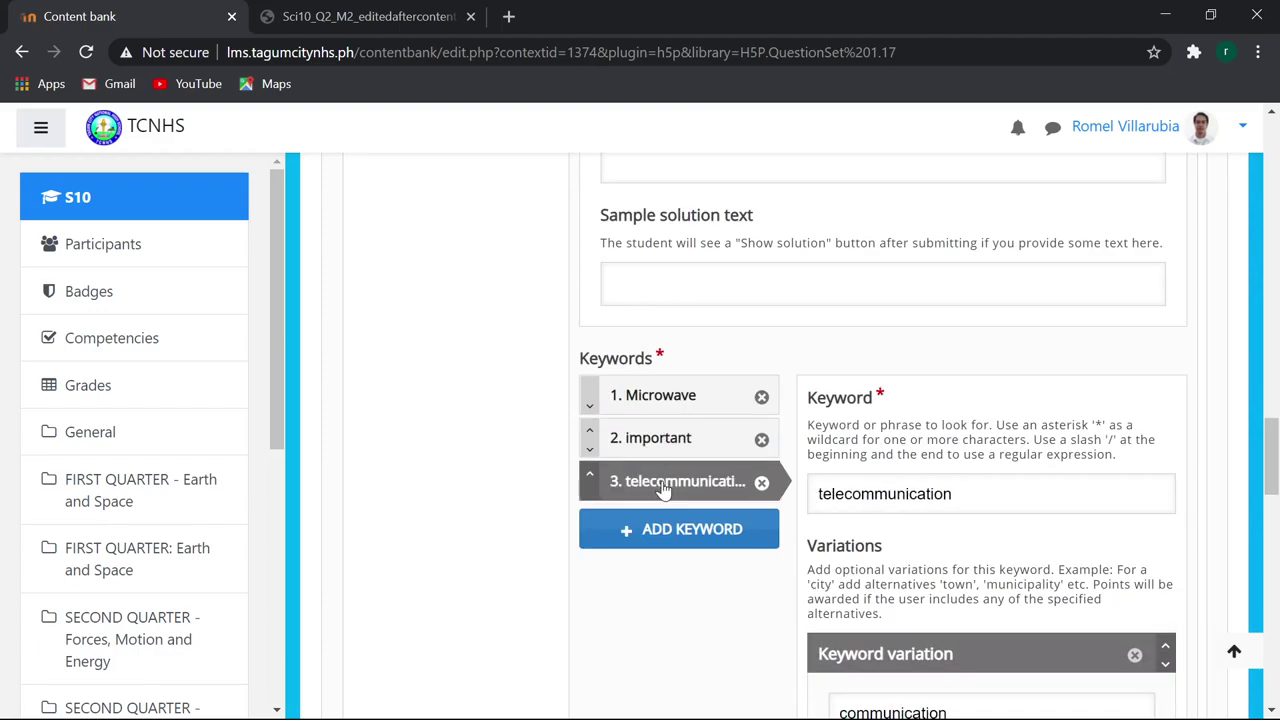
pyautogui.scroll(-2, 982, 507)
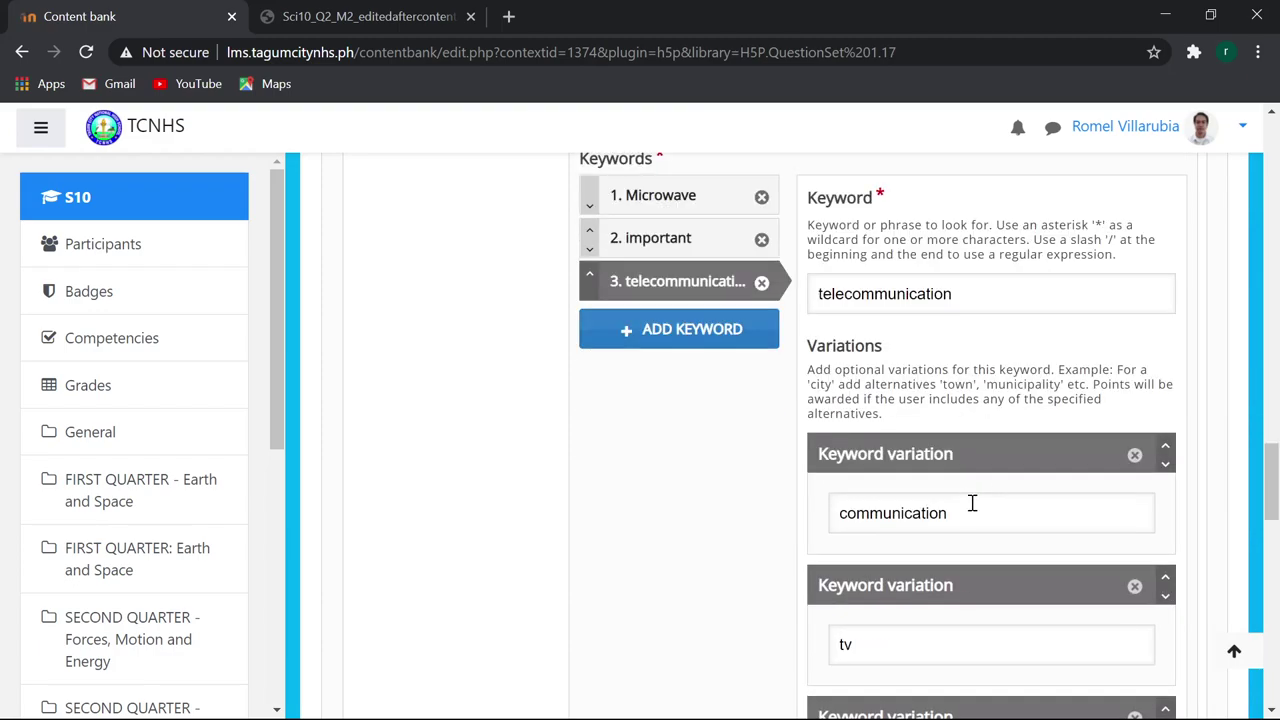
pyautogui.scroll(-2, 972, 503)
pyautogui.moveTo(881, 447); pyautogui.dragTo(803, 457)
pyautogui.write('cellph')
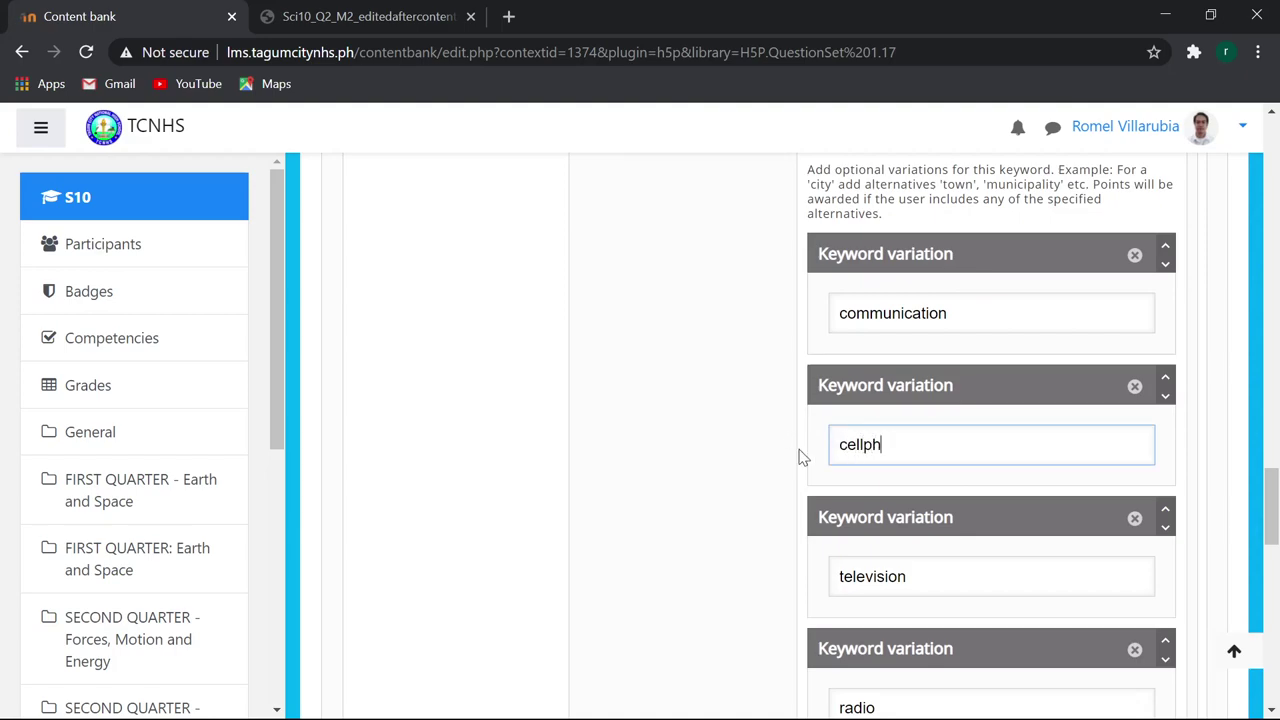
pyautogui.write('one')
pyautogui.moveTo(994, 580); pyautogui.dragTo(769, 580)
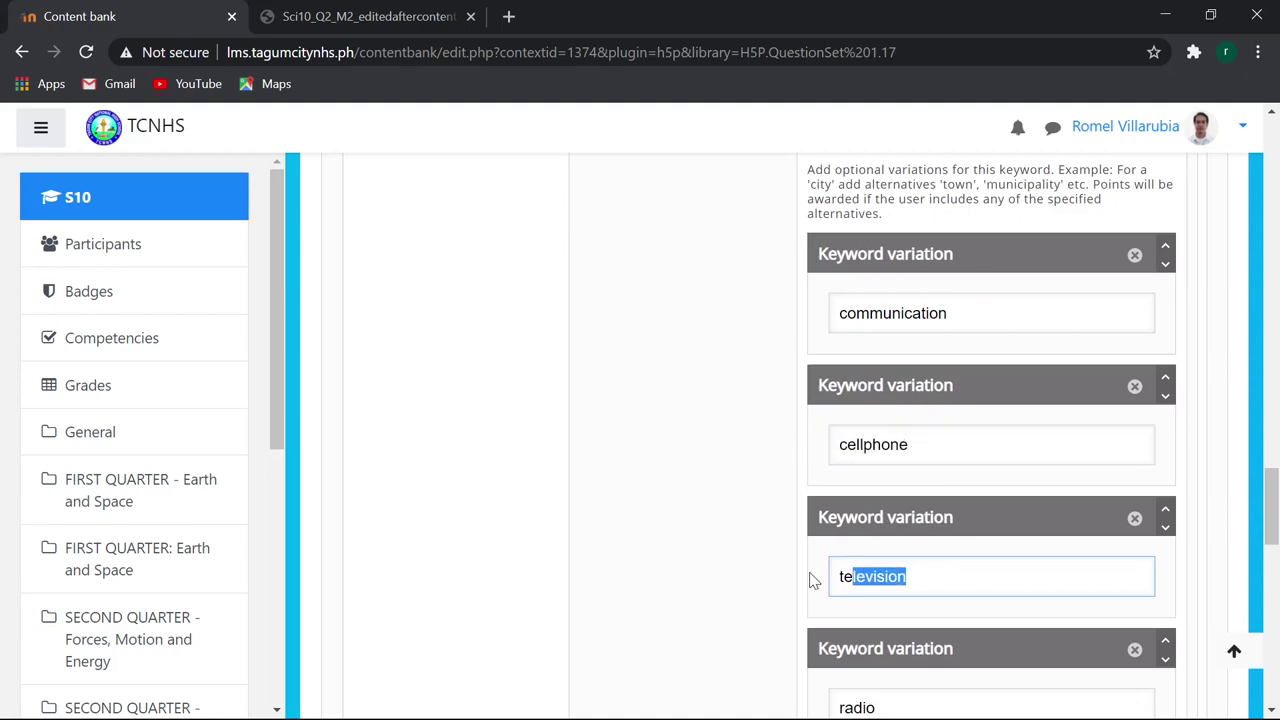
pyautogui.write('radar')
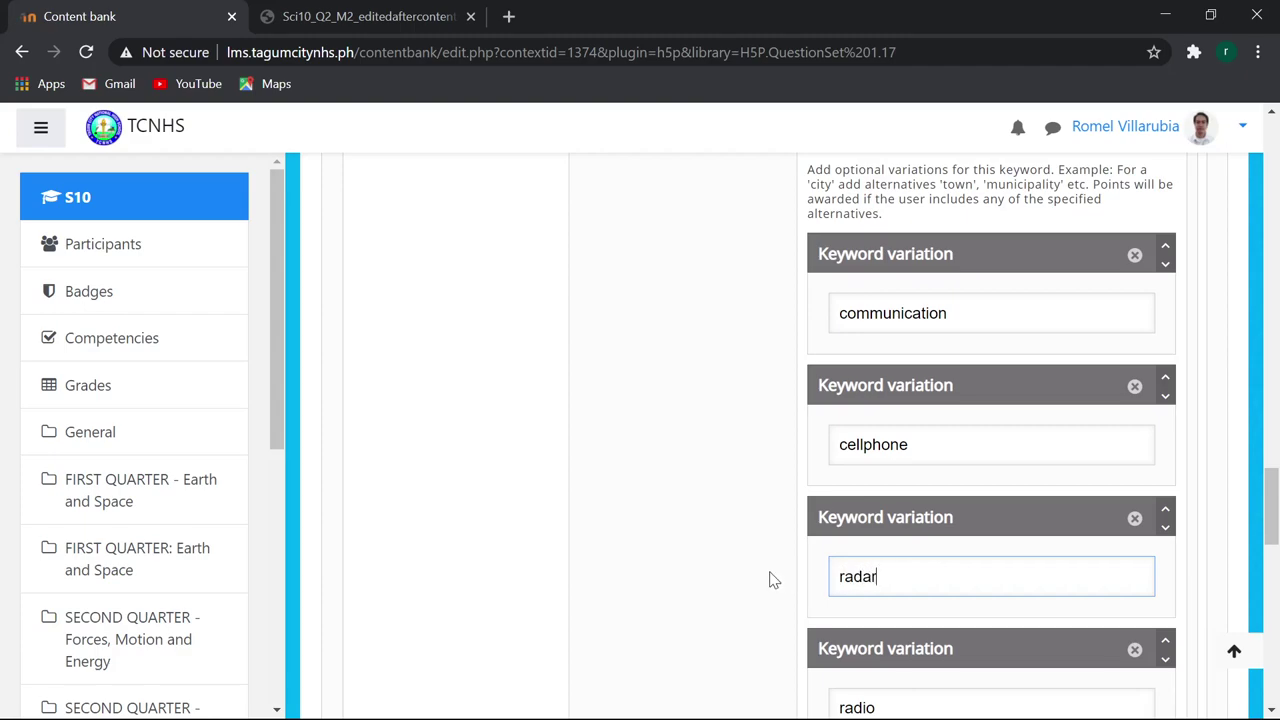
pyautogui.scroll(-2, 831, 534)
pyautogui.moveTo(886, 508); pyautogui.dragTo(783, 516)
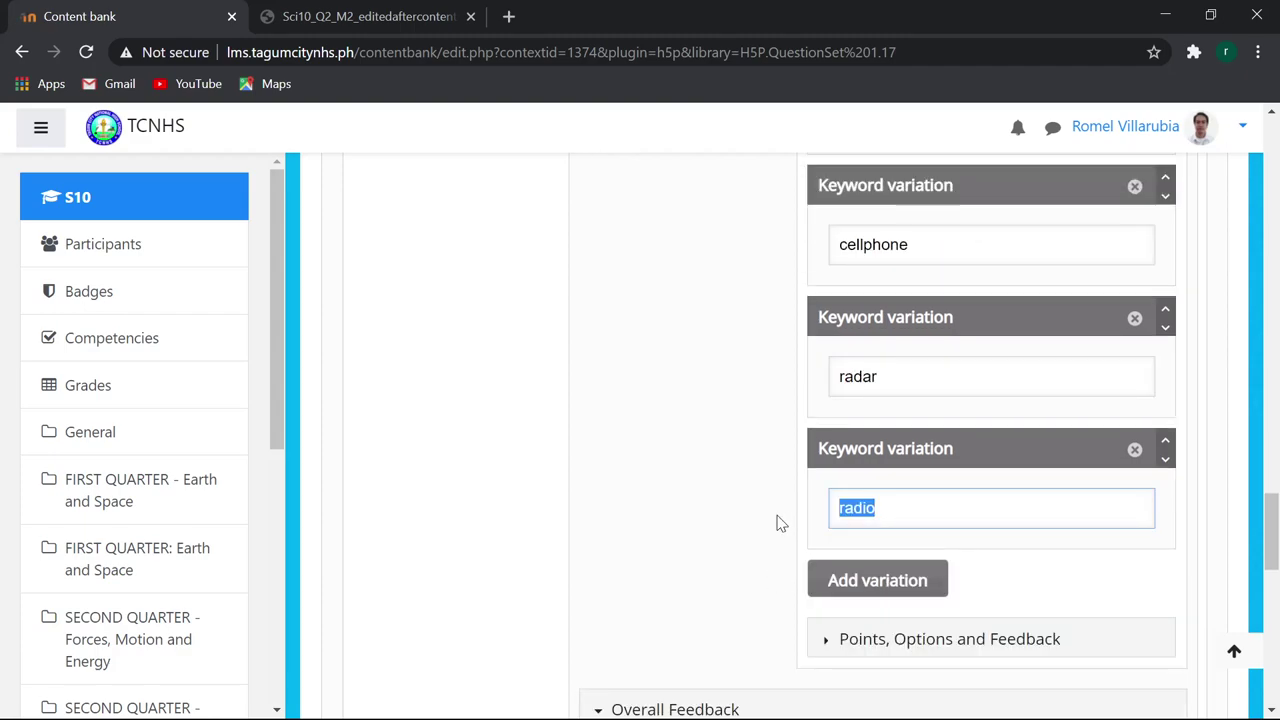
pyautogui.write('d')
pyautogui.write('a')
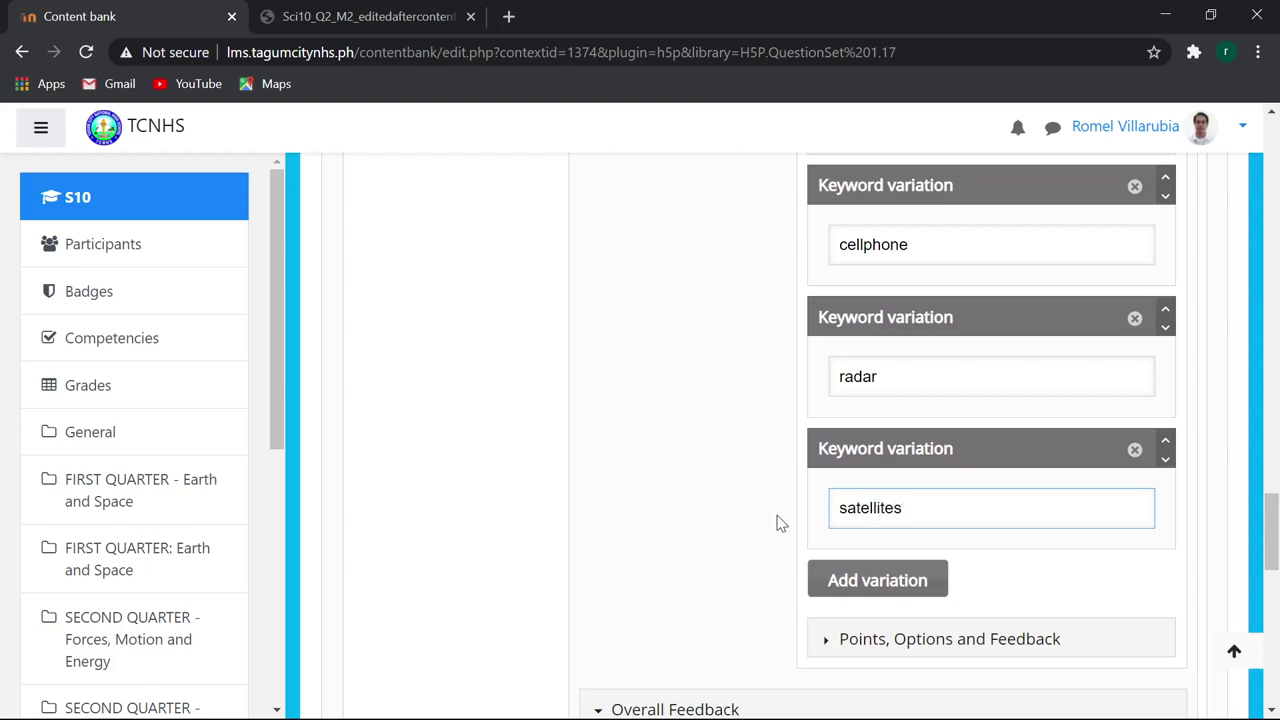
# Add 'satellite' as a new telecommunication variation.
pyautogui.moveTo(915, 508); pyautogui.dragTo(803, 517)
pyautogui.hotkey('ctrl', 'c')
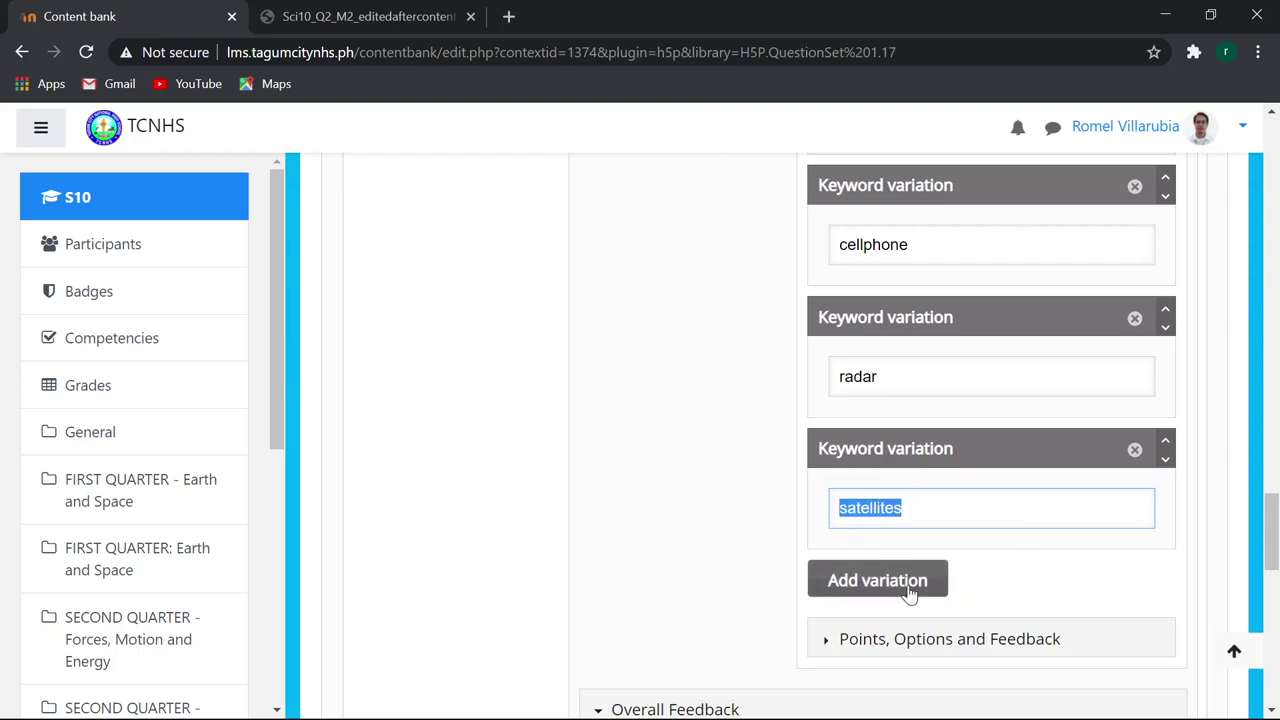
pyautogui.click(909, 590)
pyautogui.click(884, 646)
pyautogui.hotkey('ctrl', 'v')
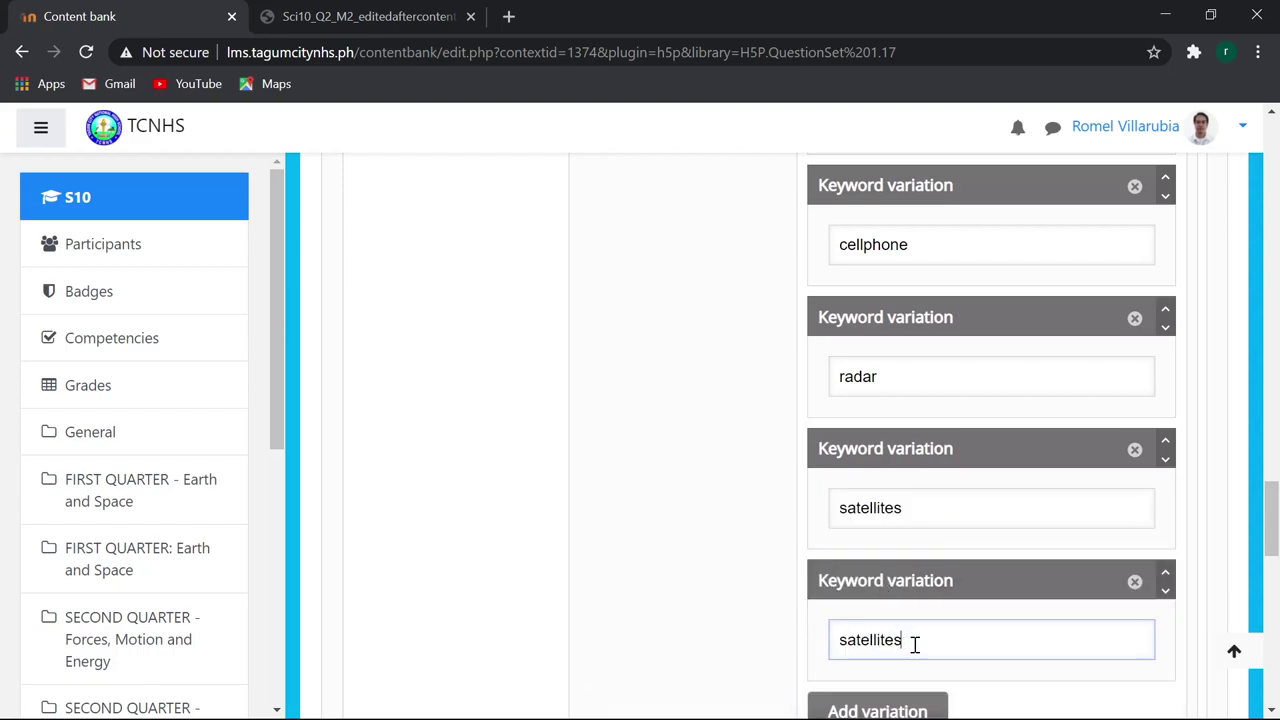
pyautogui.press('BackSpace')
pyautogui.scroll(1, 662, 498)
pyautogui.scroll(1, 660, 504)
pyautogui.scroll(2, 660, 504)
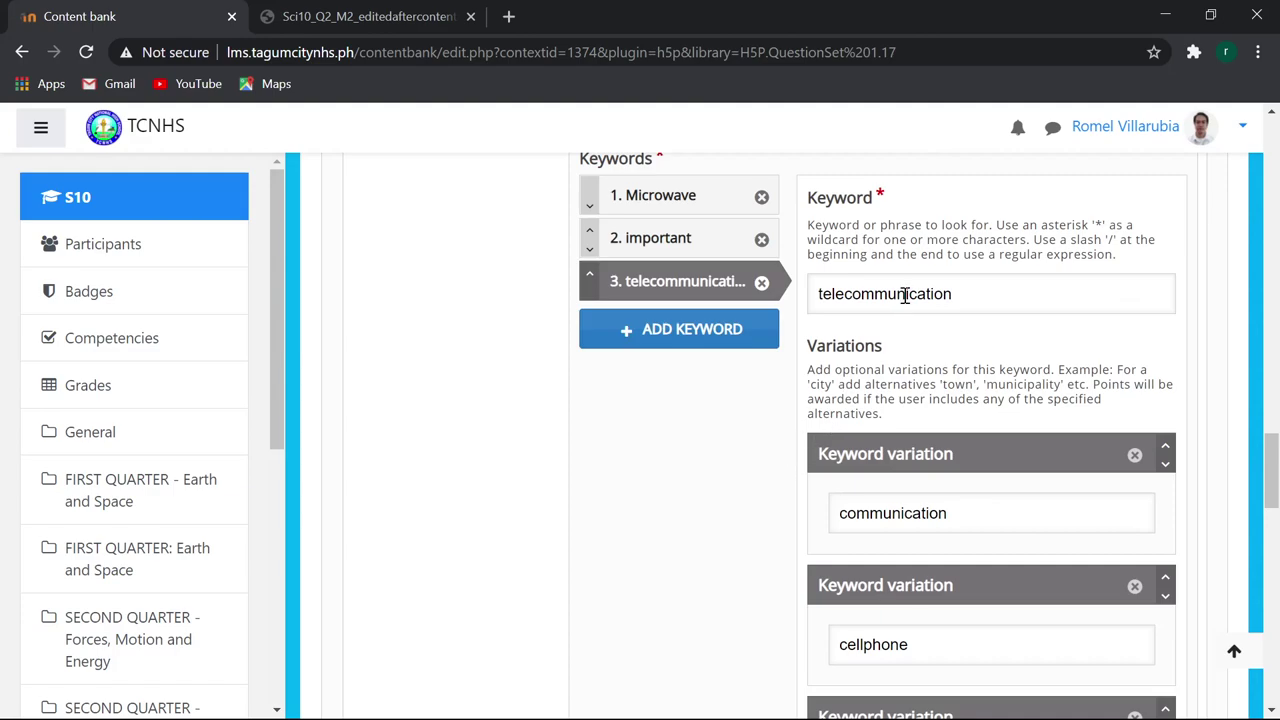
pyautogui.scroll(-3, 926, 240)
pyautogui.scroll(-2, 934, 280)
pyautogui.scroll(-2, 934, 280)
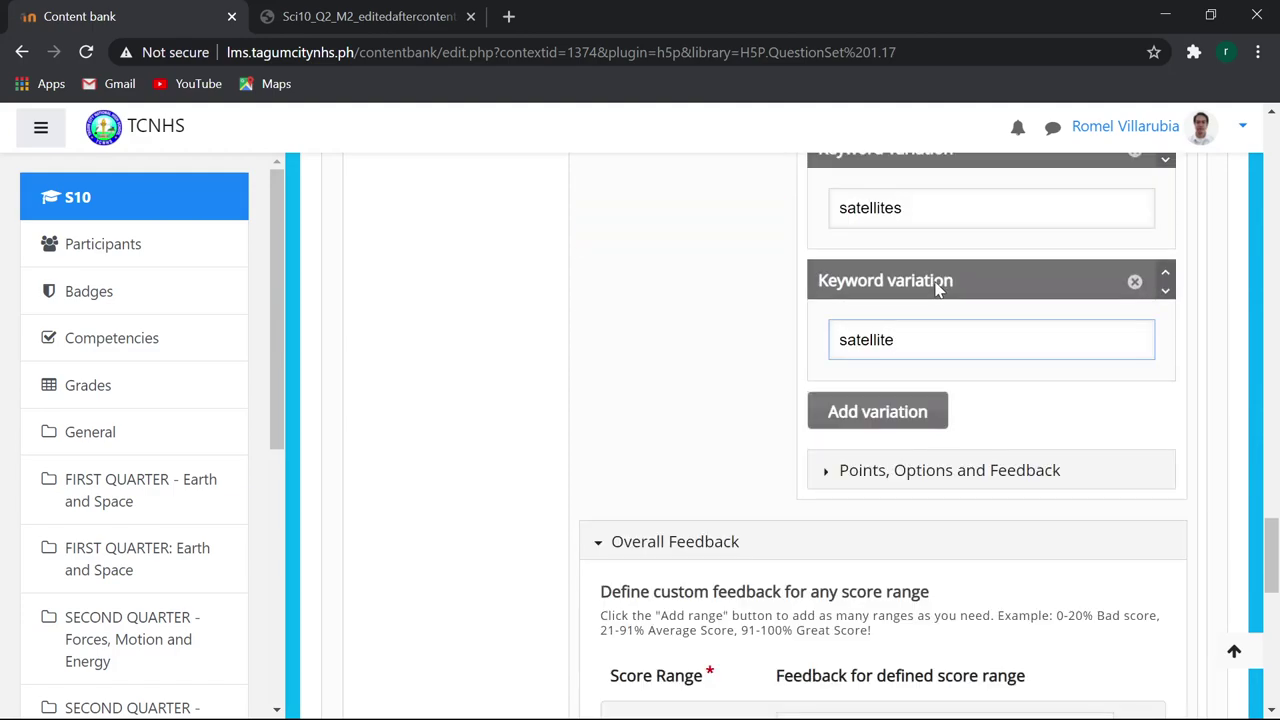
pyautogui.scroll(-2, 700, 355)
pyautogui.scroll(4, 703, 351)
pyautogui.scroll(3, 710, 351)
pyautogui.scroll(1, 714, 350)
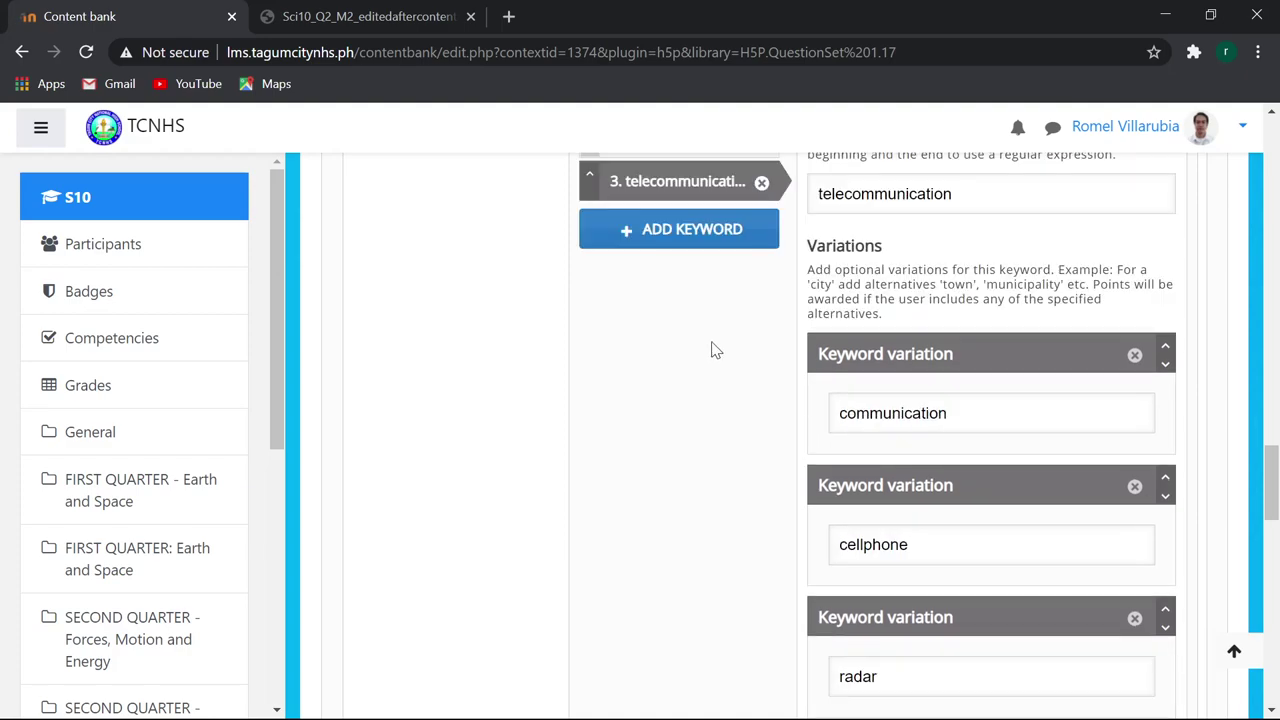
pyautogui.scroll(-1, 715, 350)
pyautogui.scroll(-2, 715, 350)
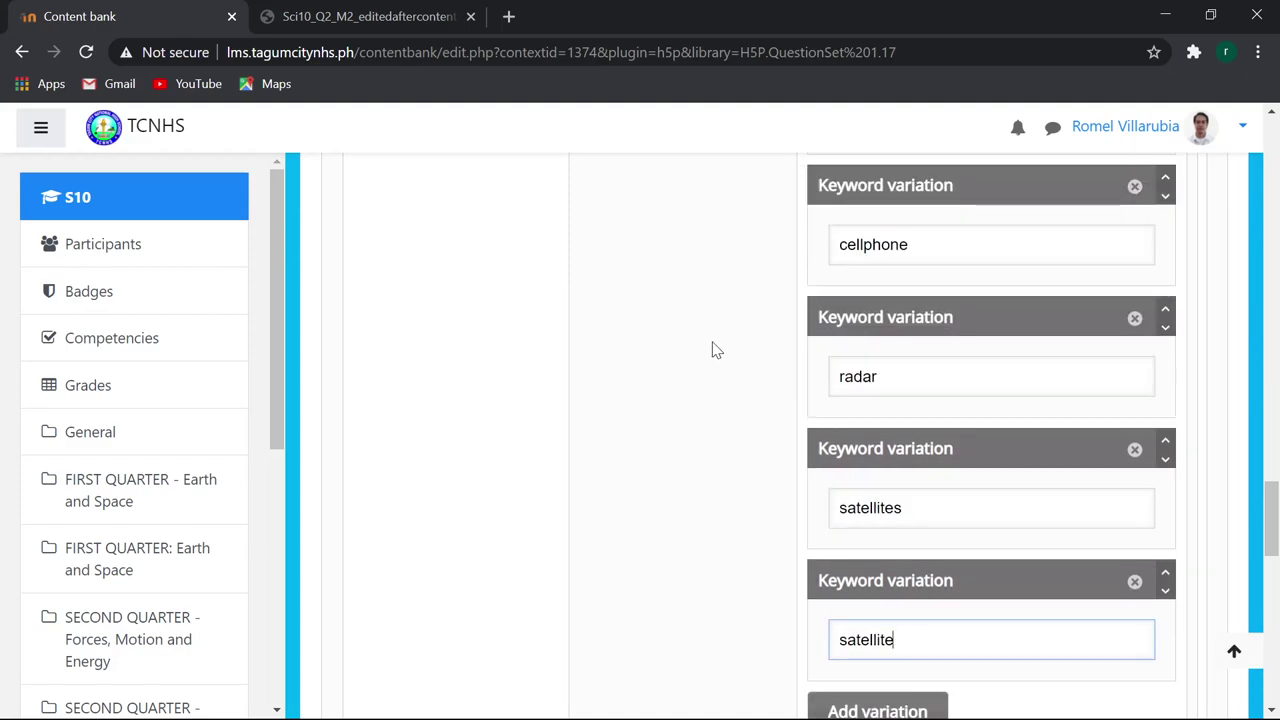
pyautogui.scroll(2, 714, 349)
pyautogui.scroll(2, 715, 349)
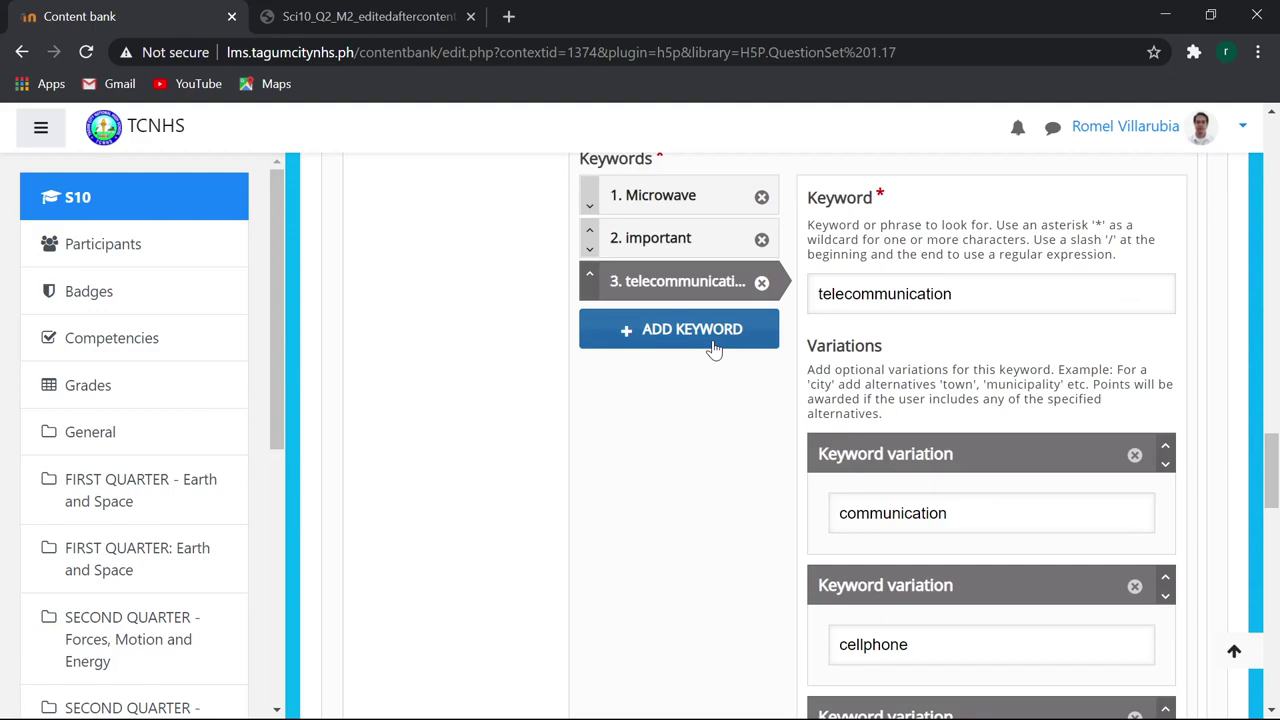
pyautogui.scroll(-2, 966, 446)
pyautogui.scroll(-2, 960, 420)
pyautogui.scroll(3, 966, 392)
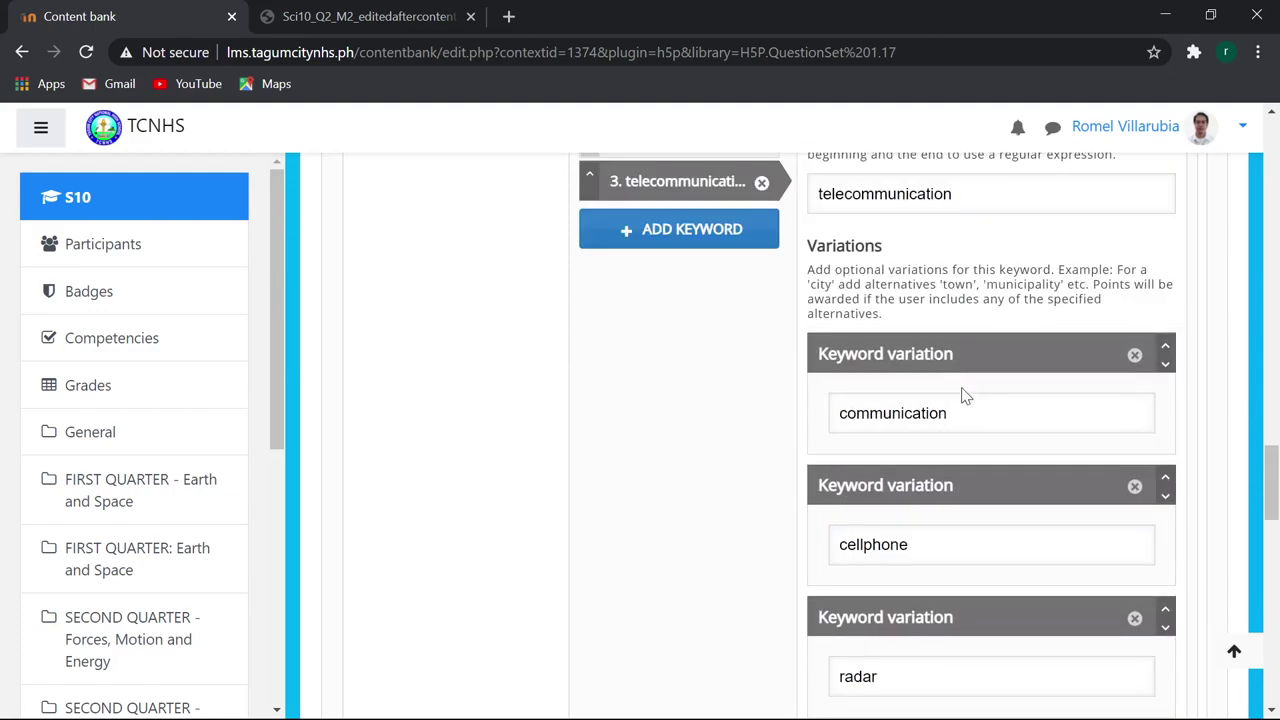
# Add 'communications' and 'telecommunications' as further telecommunication variations.
pyautogui.moveTo(974, 411); pyautogui.dragTo(829, 414)
pyautogui.hotkey('ctrl', 'c')
pyautogui.scroll(-4, 897, 457)
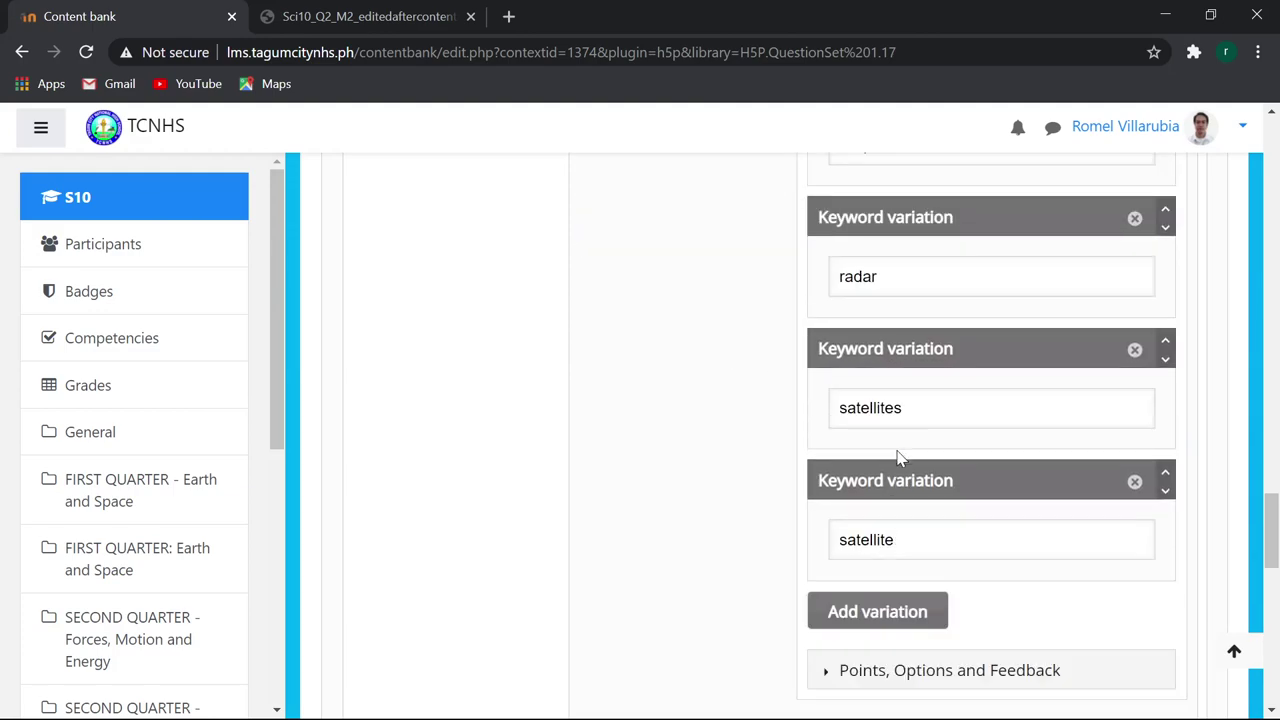
pyautogui.scroll(-1, 897, 457)
pyautogui.click(878, 527)
pyautogui.click(878, 580)
pyautogui.hotkey('ctrl', 'v')
pyautogui.click(878, 643)
pyautogui.click(958, 575)
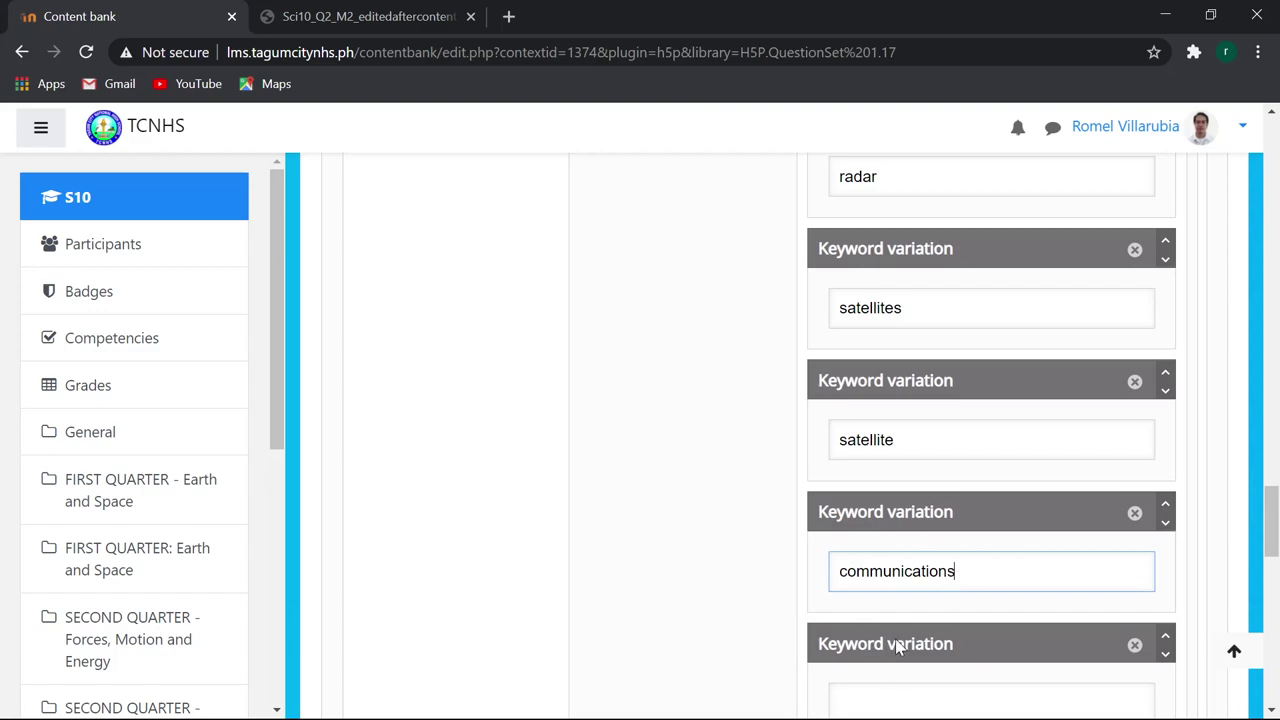
pyautogui.scroll(-3, 898, 655)
pyautogui.click(880, 402)
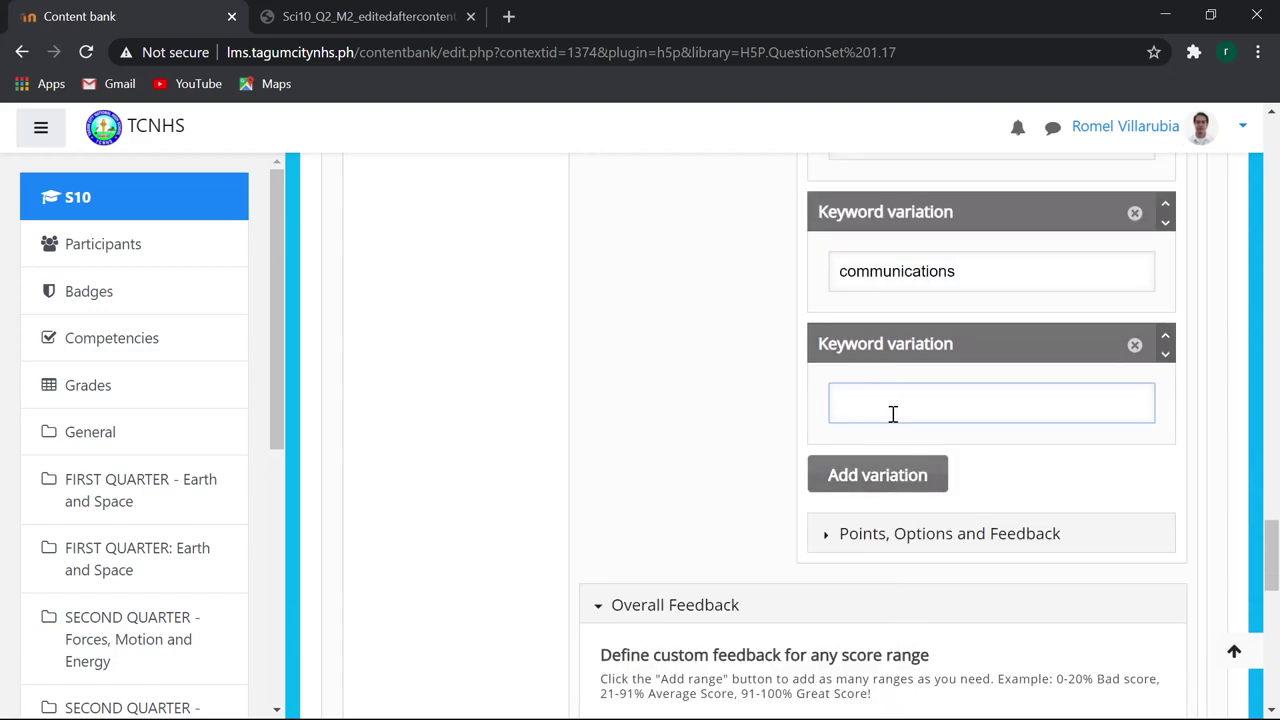
pyautogui.hotkey('ctrl', 'v')
pyautogui.click(849, 408)
pyautogui.write('tele')
pyautogui.scroll(-4, 688, 405)
pyautogui.scroll(7, 735, 400)
pyautogui.scroll(5, 735, 400)
pyautogui.scroll(4, 709, 409)
pyautogui.scroll(2, 689, 434)
pyautogui.scroll(2, 680, 434)
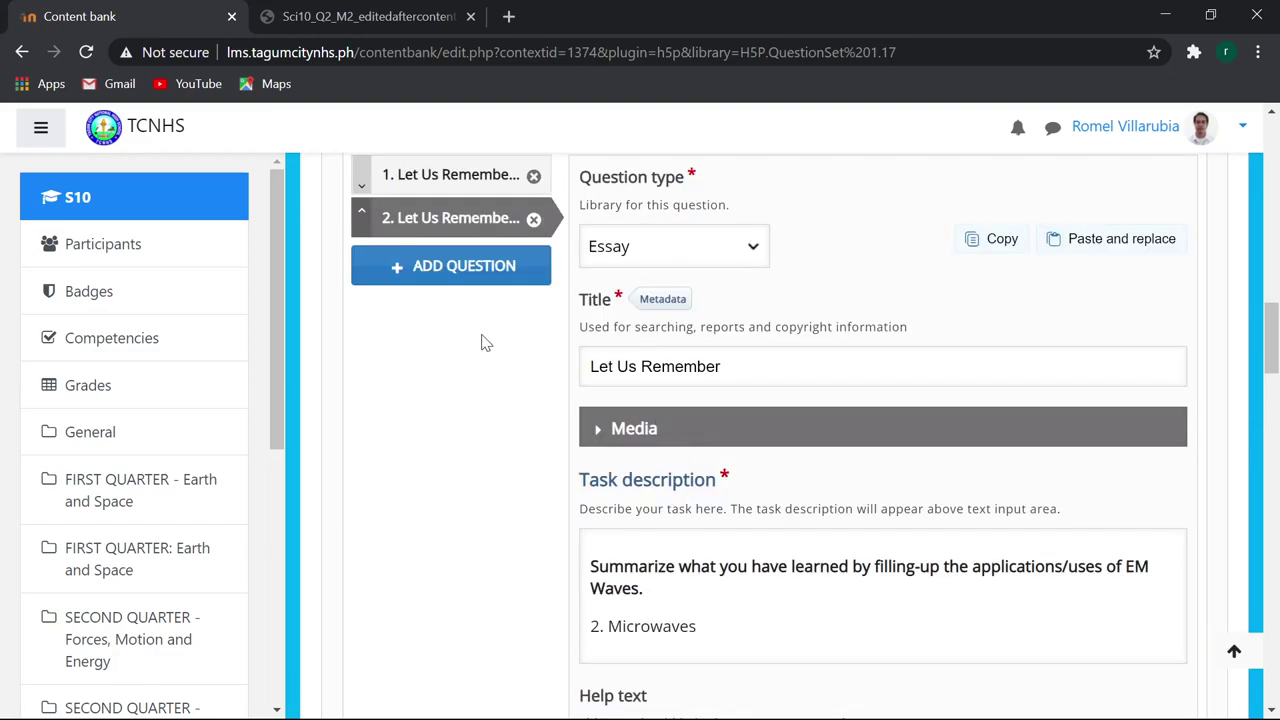
# Duplicate question 2's essay into a new third question.
pyautogui.click(1003, 244)
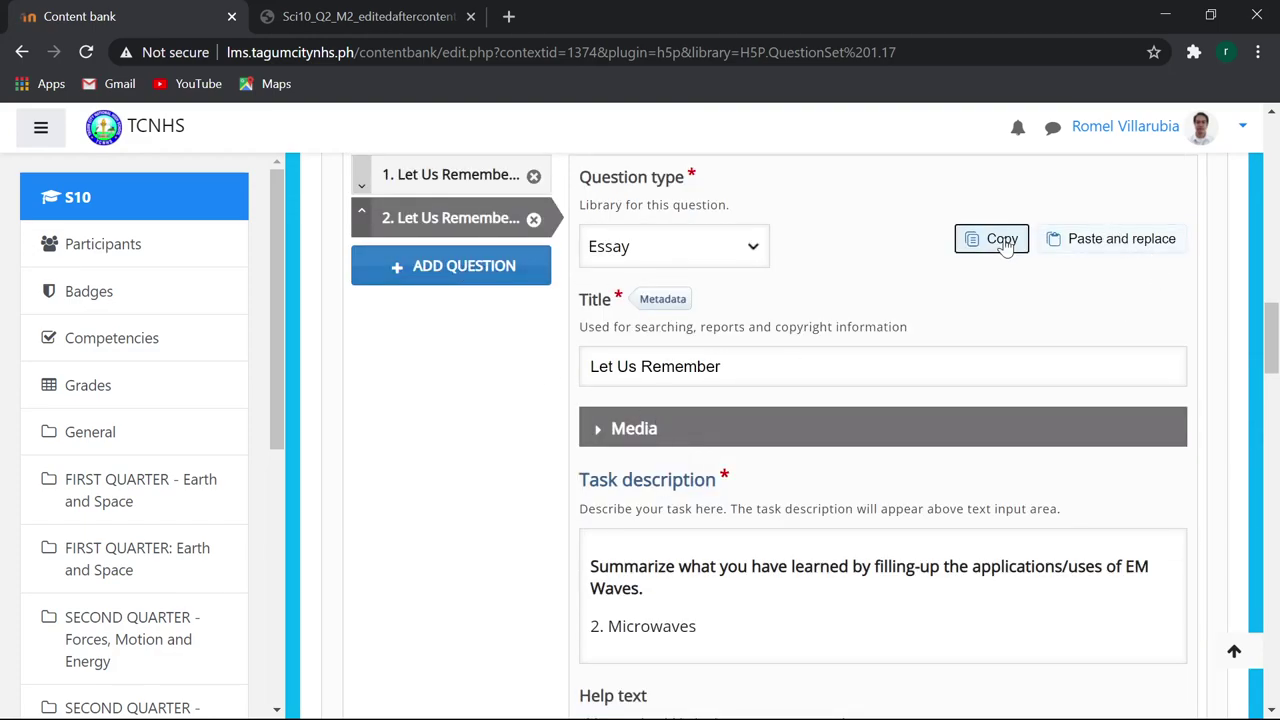
pyautogui.click(483, 270)
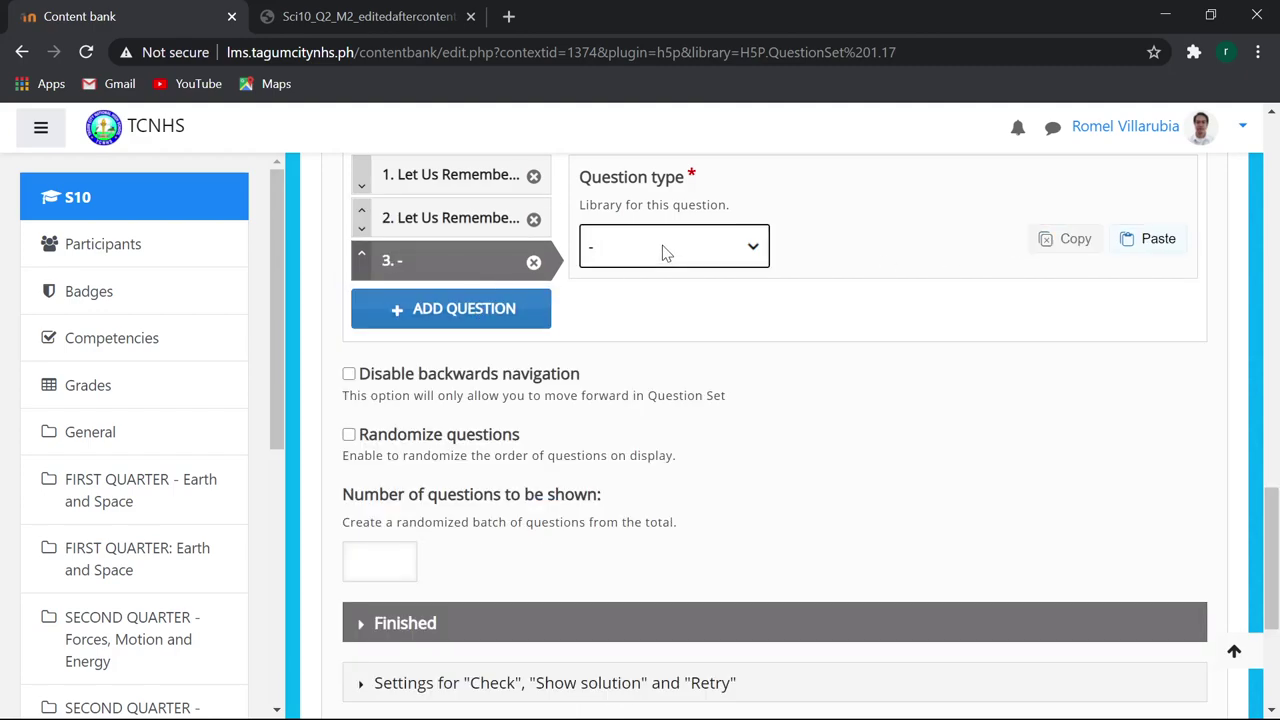
pyautogui.click(1160, 240)
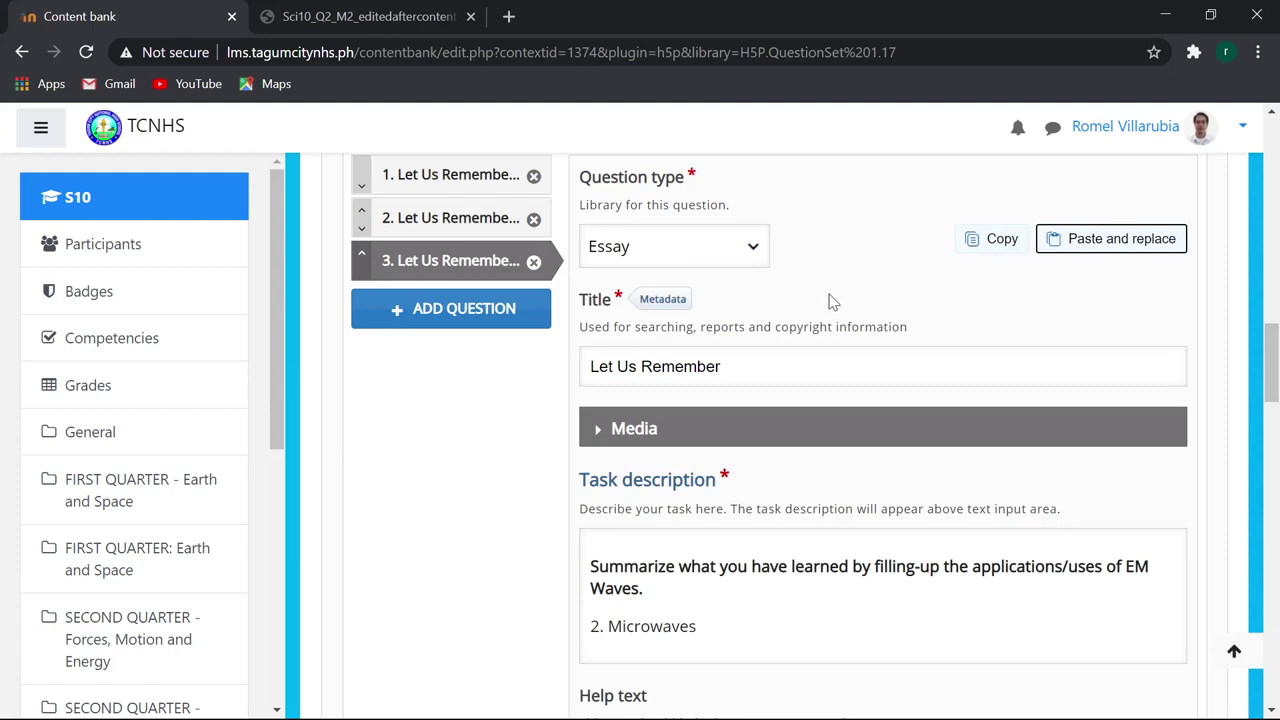
pyautogui.scroll(-3, 829, 301)
pyautogui.scroll(2, 766, 286)
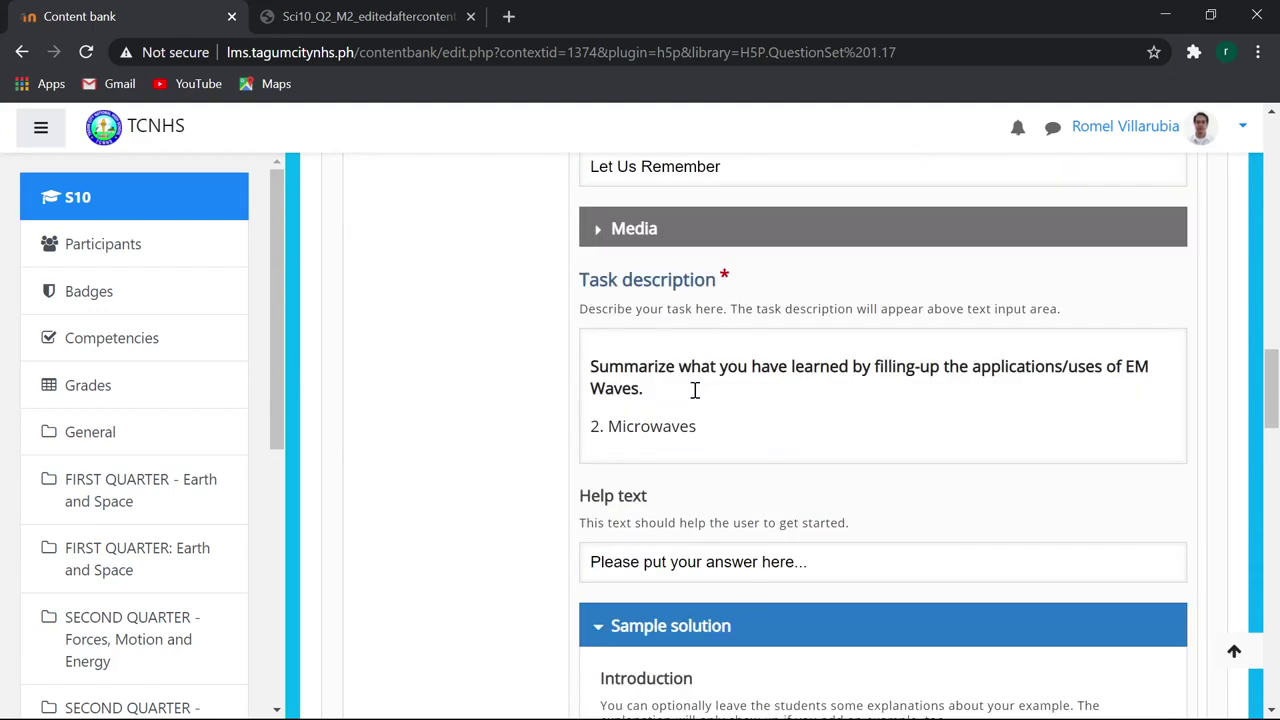
# Replace 'Microwaves' in question 3's task description with plain-text 'Infrared'.
pyautogui.click(724, 441)
pyautogui.moveTo(726, 434); pyautogui.dragTo(627, 432)
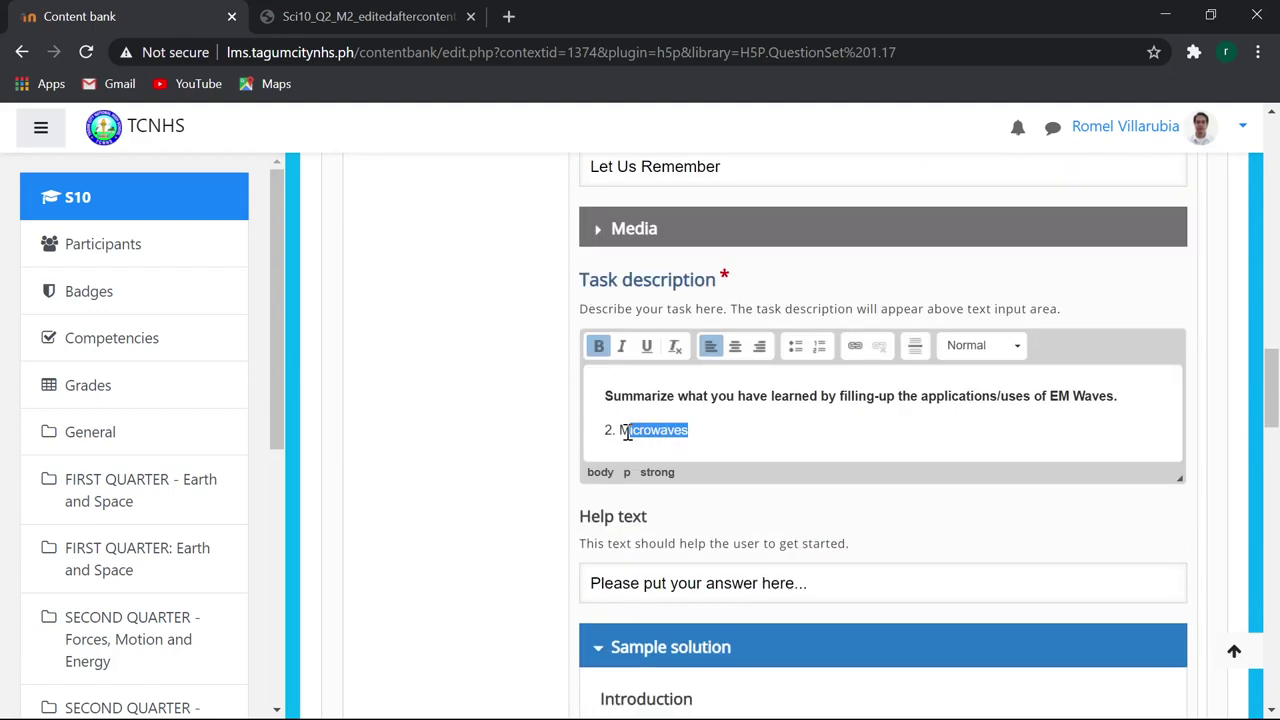
pyautogui.click(598, 347)
pyautogui.click(324, 20)
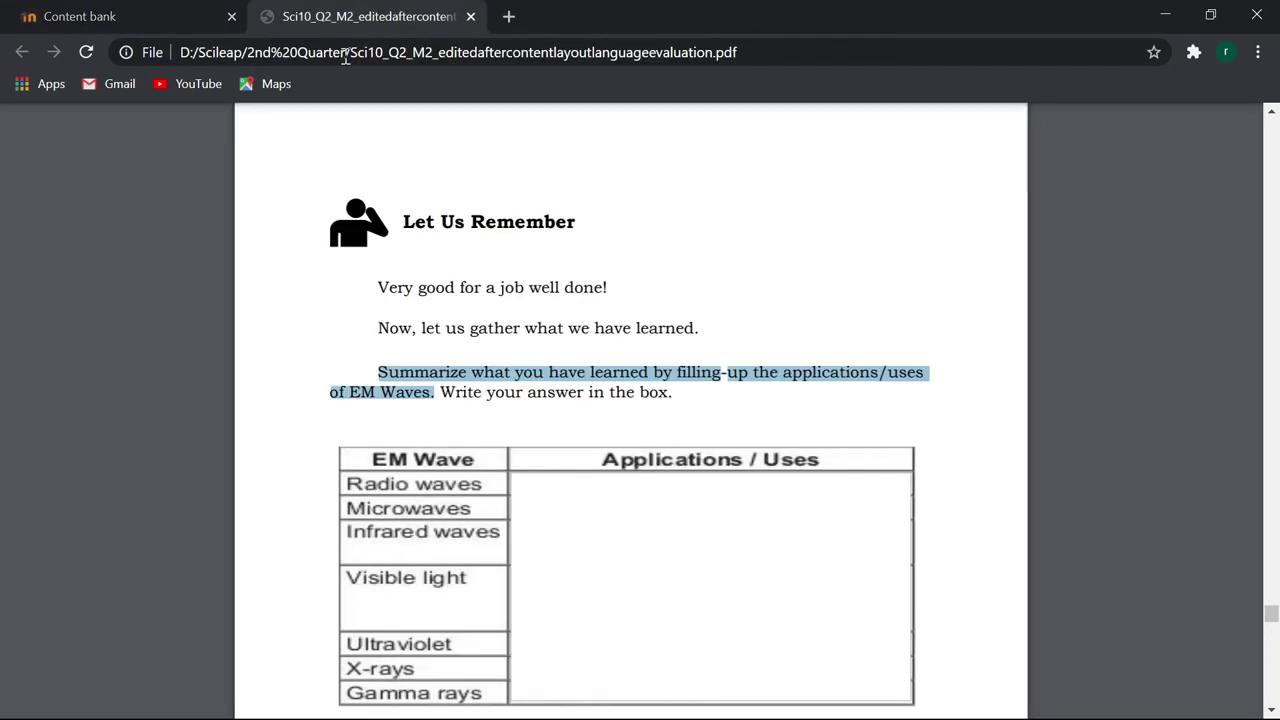
pyautogui.click(128, 22)
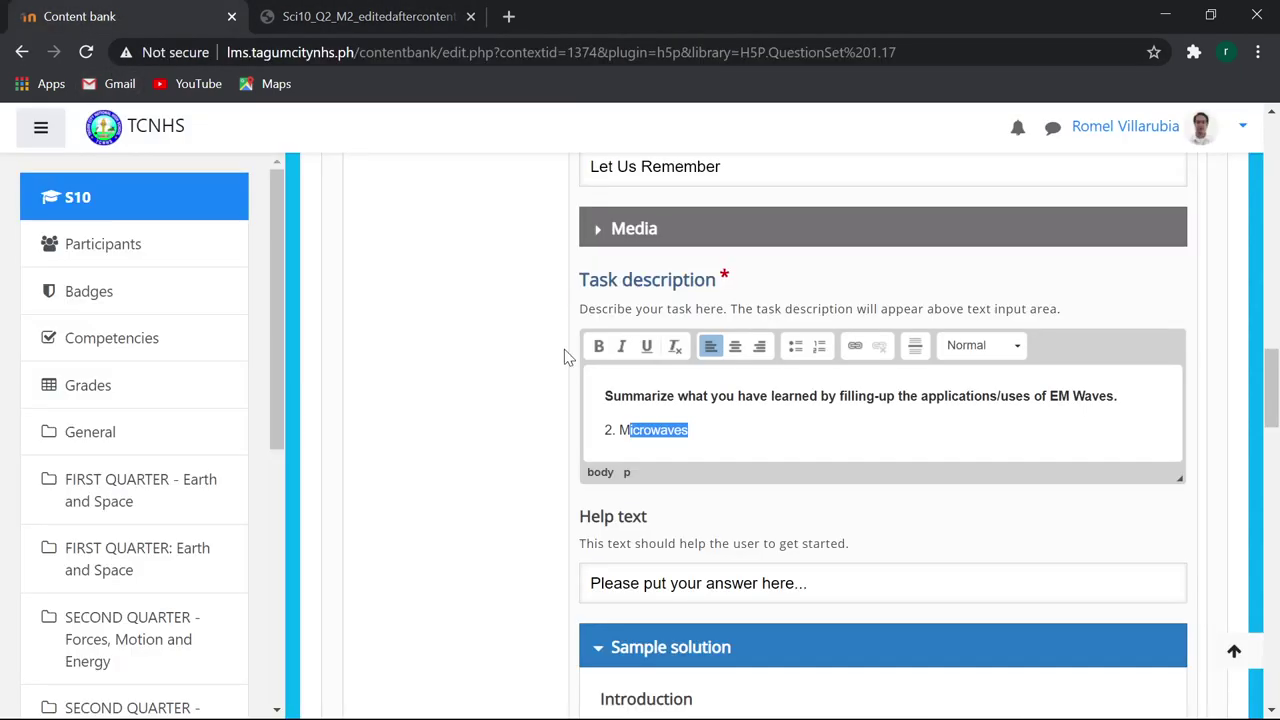
pyautogui.press('BackSpace')
pyautogui.scroll(-1, 705, 418)
pyautogui.scroll(-2, 677, 426)
# Rename question 3's first keyword to Infrared, with first variation Infrareds.
pyautogui.scroll(-2, 717, 412)
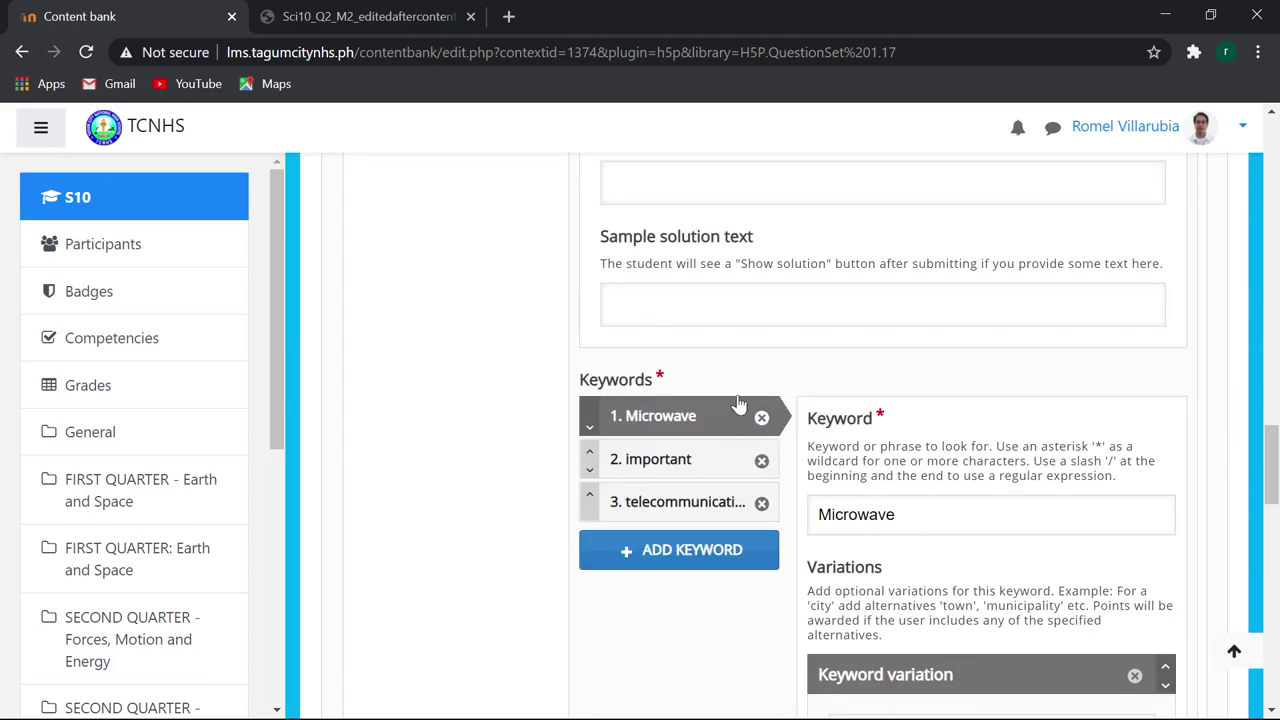
pyautogui.scroll(4, 777, 273)
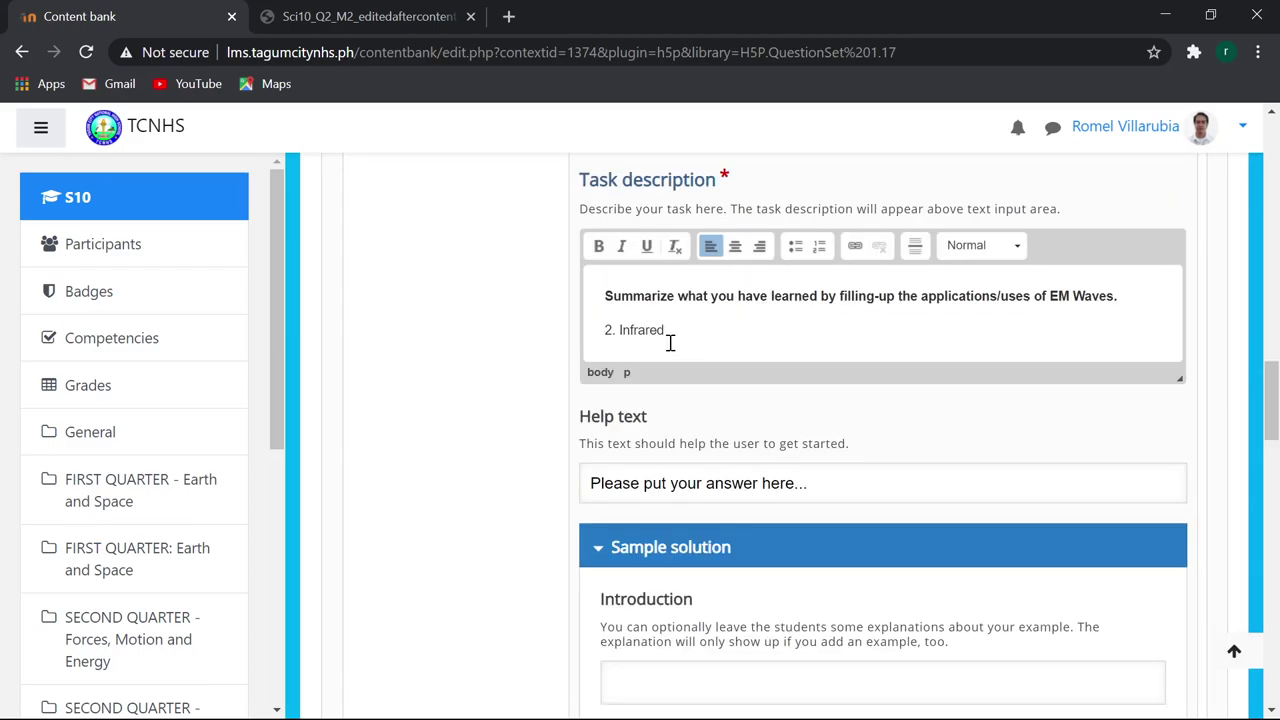
pyautogui.moveTo(664, 331); pyautogui.dragTo(620, 333)
pyautogui.scroll(-2, 790, 380)
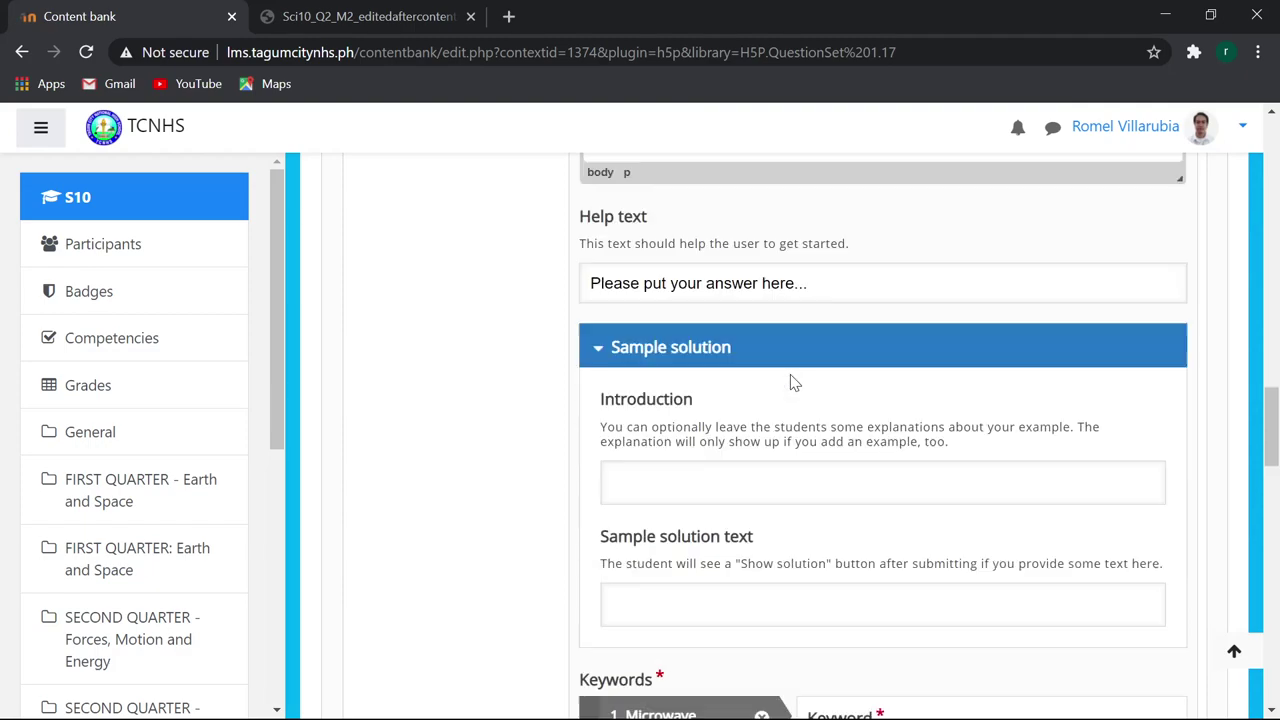
pyautogui.scroll(-3, 831, 403)
pyautogui.doubleClick(914, 519)
pyautogui.hotkey('ctrl', 'v')
pyautogui.scroll(-3, 930, 525)
pyautogui.click(845, 434)
pyautogui.hotkey('ctrl', 'a')
pyautogui.hotkey('ctrl', 'v')
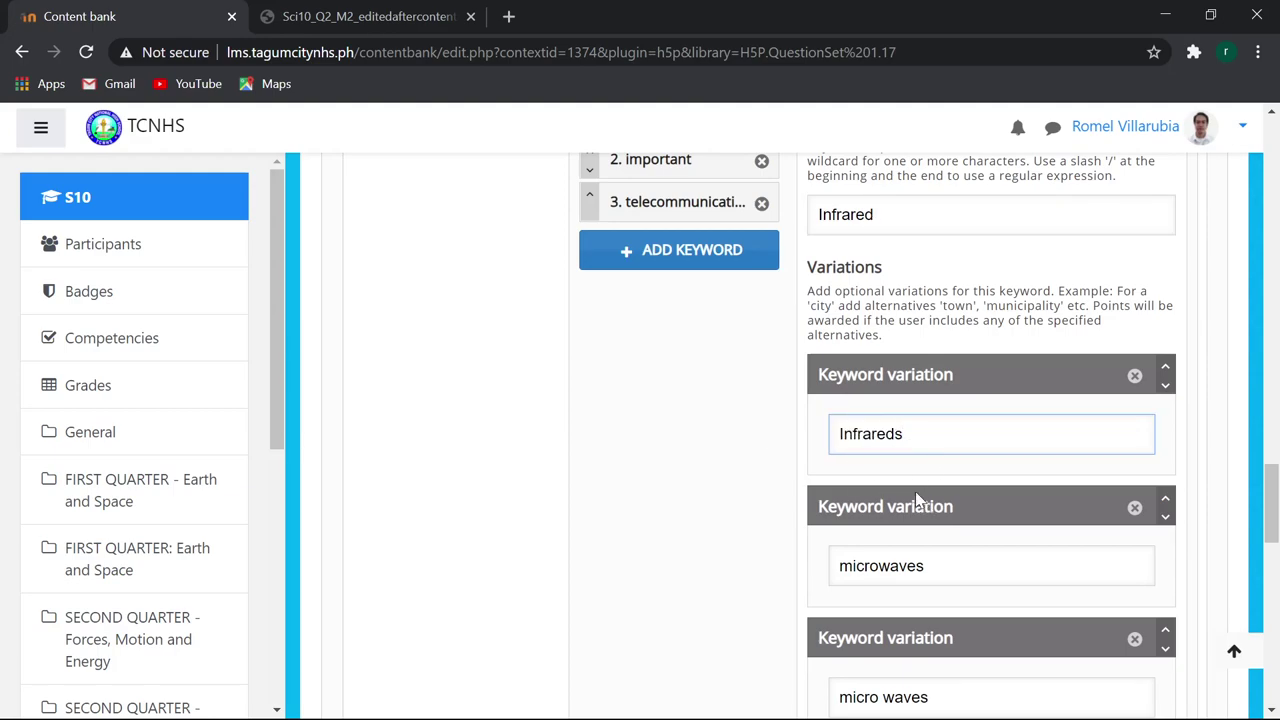
# Remove the microwaves variation and make the remaining variations 'waves' and 'wave'.
pyautogui.scroll(-1, 948, 567)
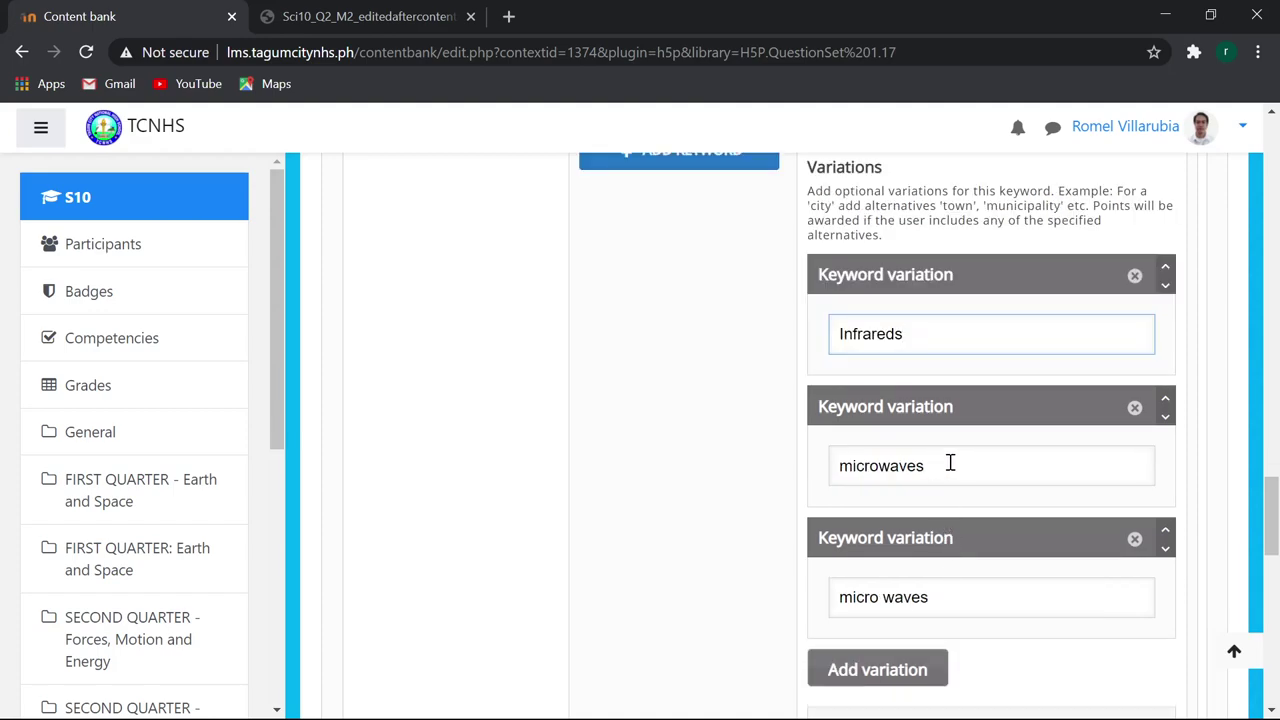
pyautogui.click(1134, 407)
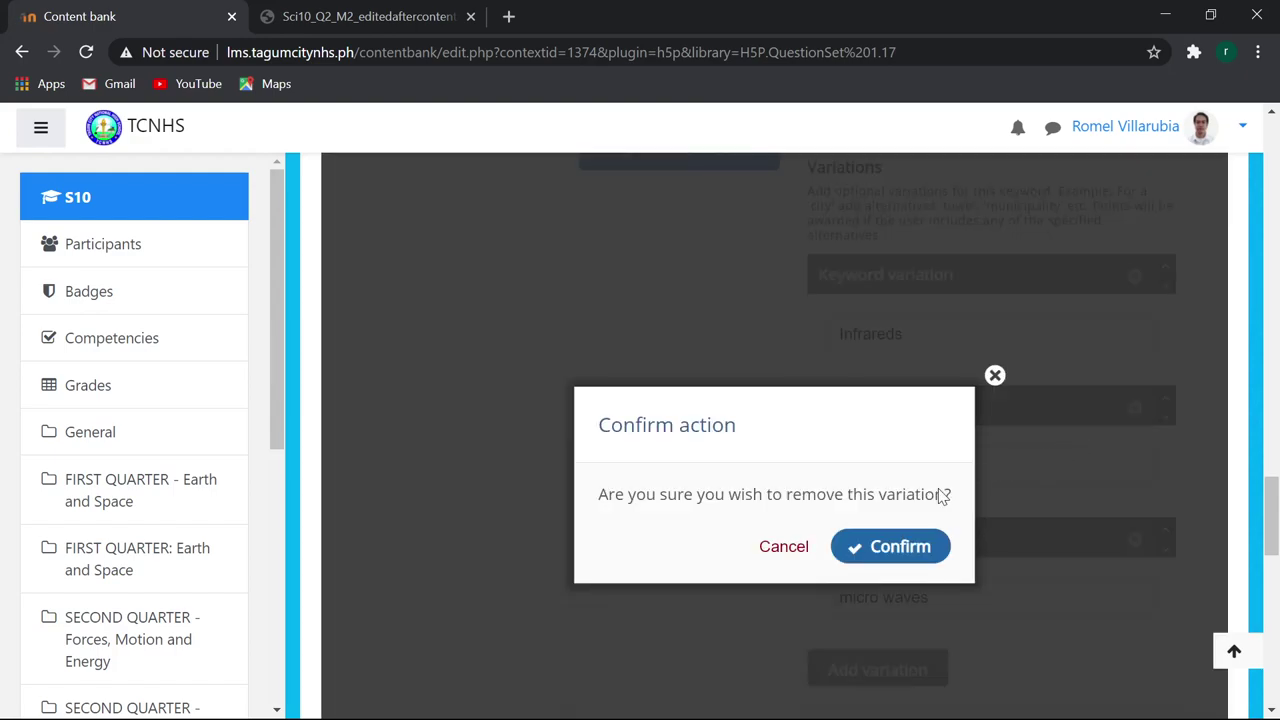
pyautogui.click(875, 546)
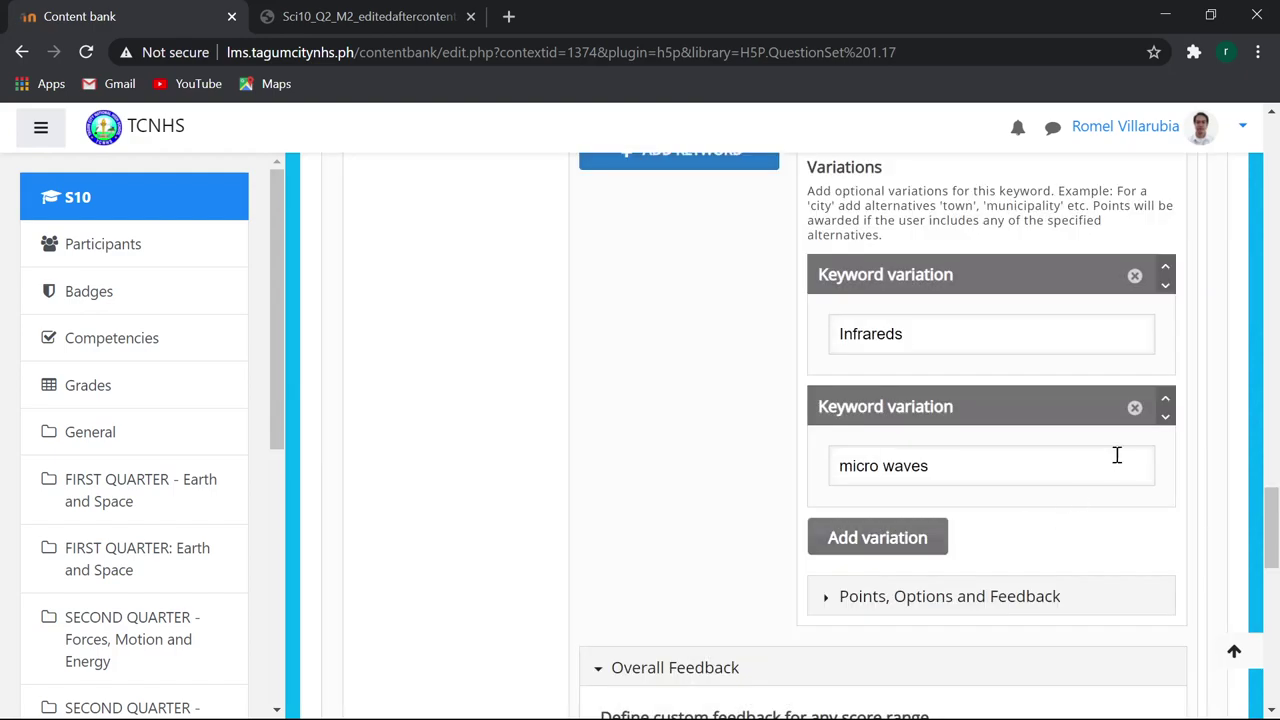
pyautogui.doubleClick(882, 466)
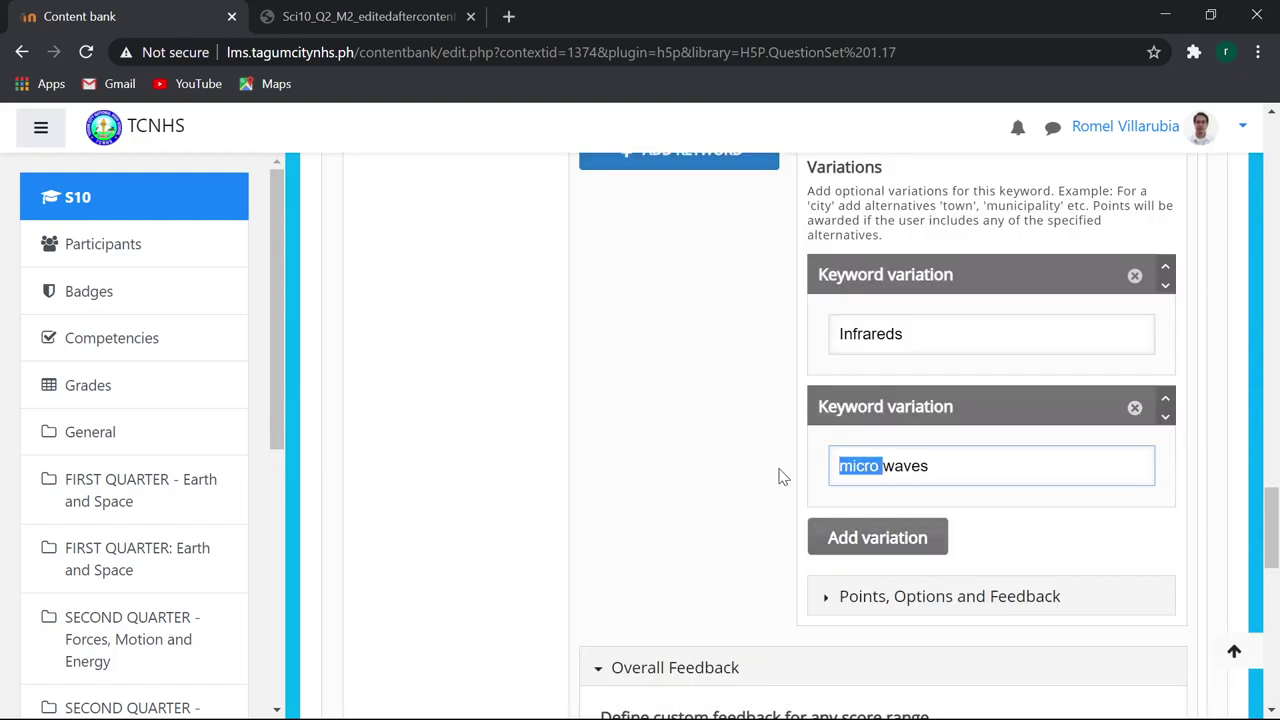
pyautogui.press('BackSpace')
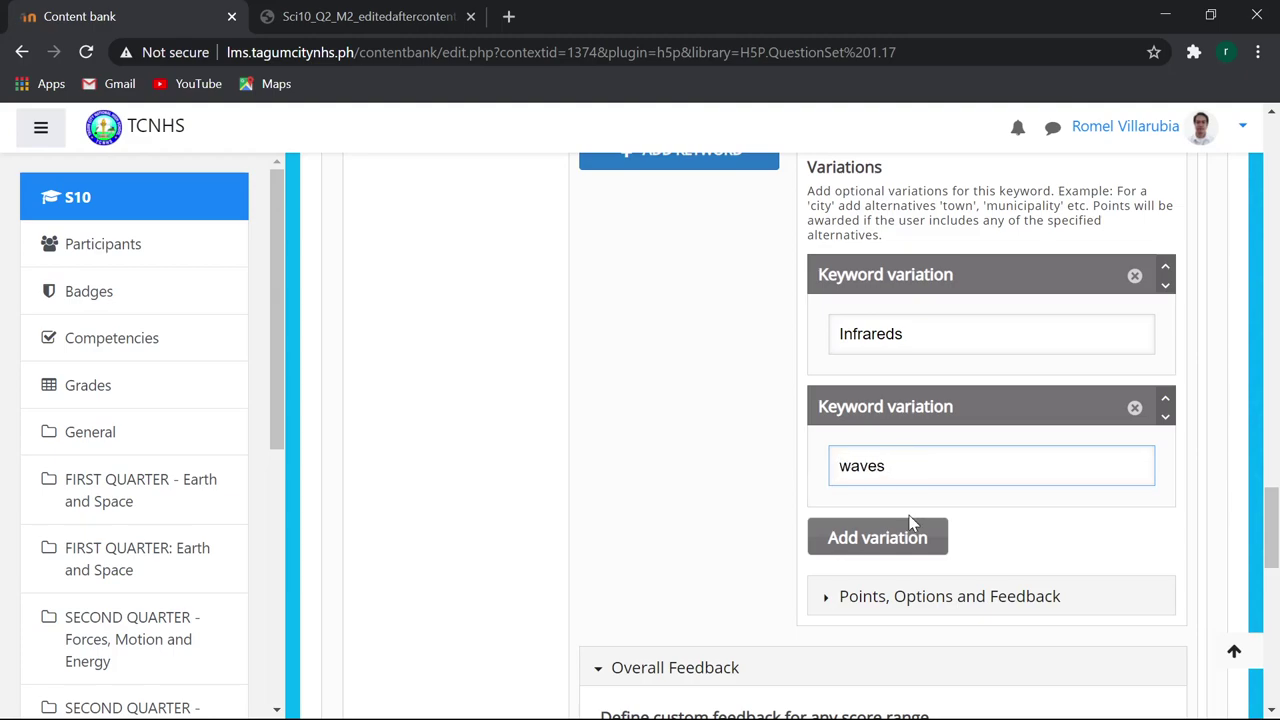
pyautogui.moveTo(888, 467); pyautogui.dragTo(768, 468)
pyautogui.hotkey('ctrl', 'c')
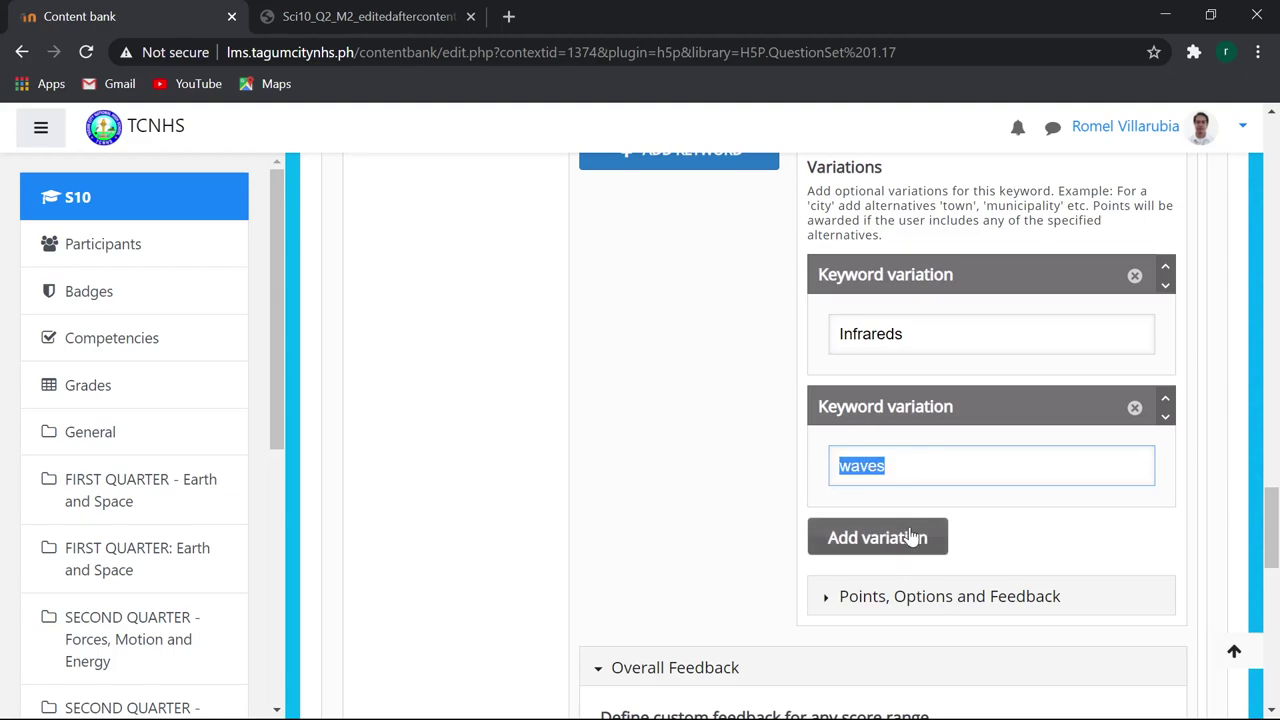
pyautogui.click(912, 537)
pyautogui.click(894, 601)
pyautogui.hotkey('ctrl', 'v')
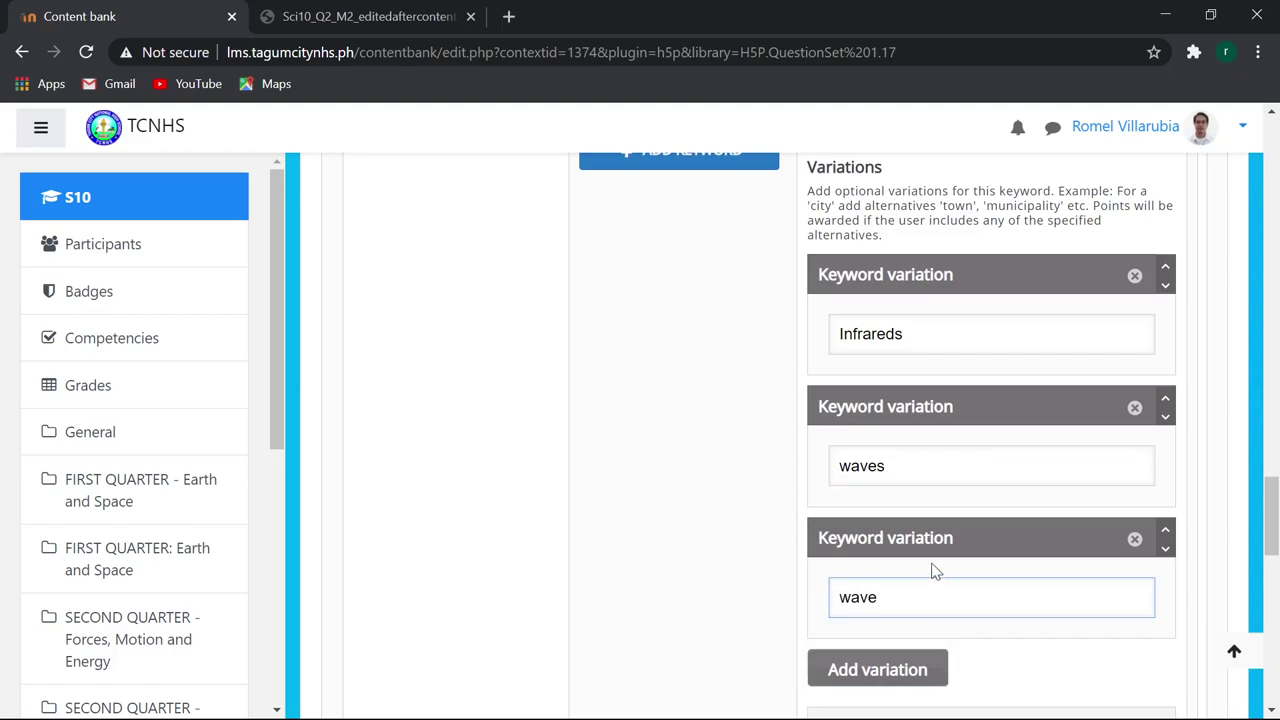
# Expand the settings of the important and telecommunication keywords.
pyautogui.scroll(3, 931, 569)
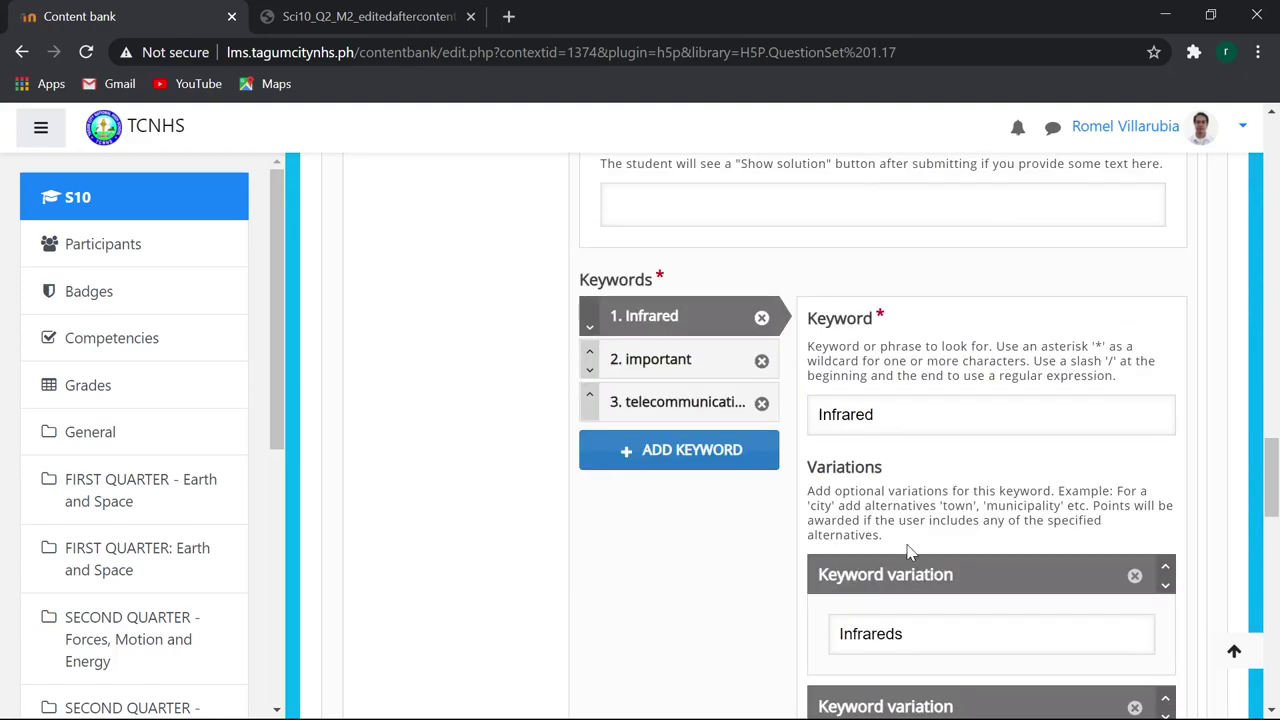
pyautogui.click(682, 362)
pyautogui.scroll(-2, 920, 405)
pyautogui.scroll(-2, 922, 405)
pyautogui.scroll(-1, 923, 423)
pyautogui.scroll(5, 923, 423)
pyautogui.click(677, 391)
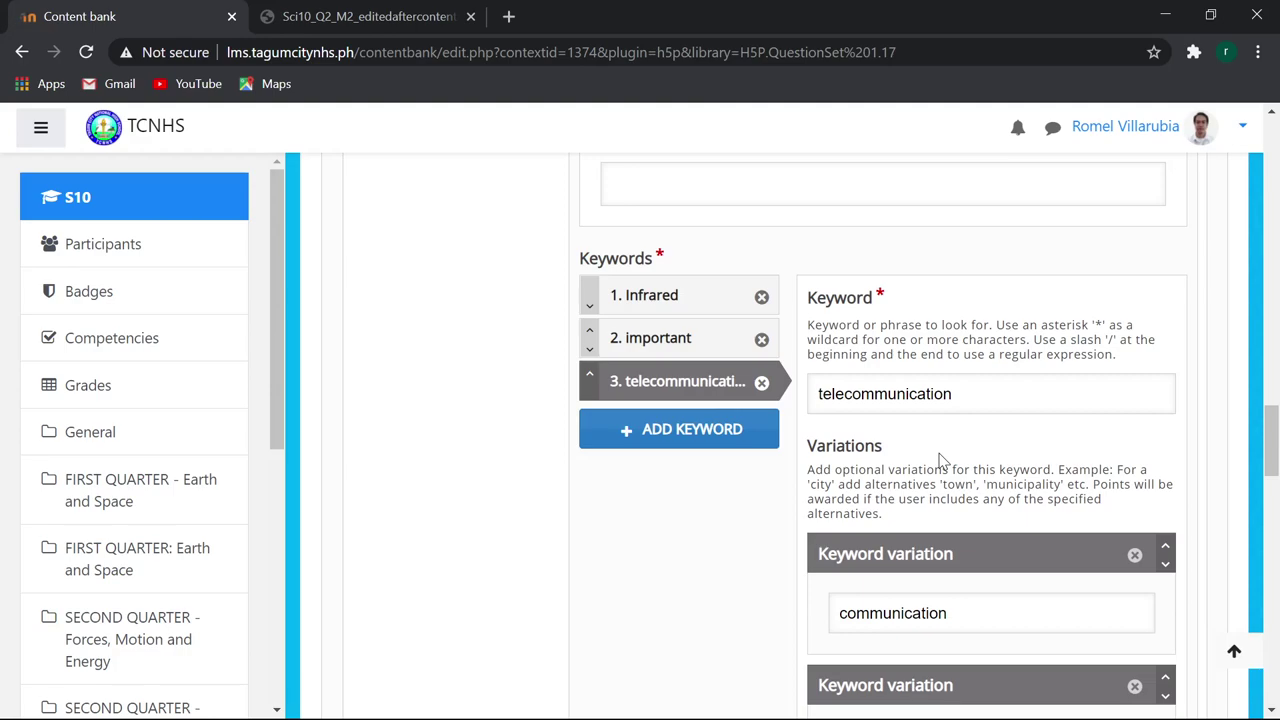
pyautogui.scroll(-2, 672, 525)
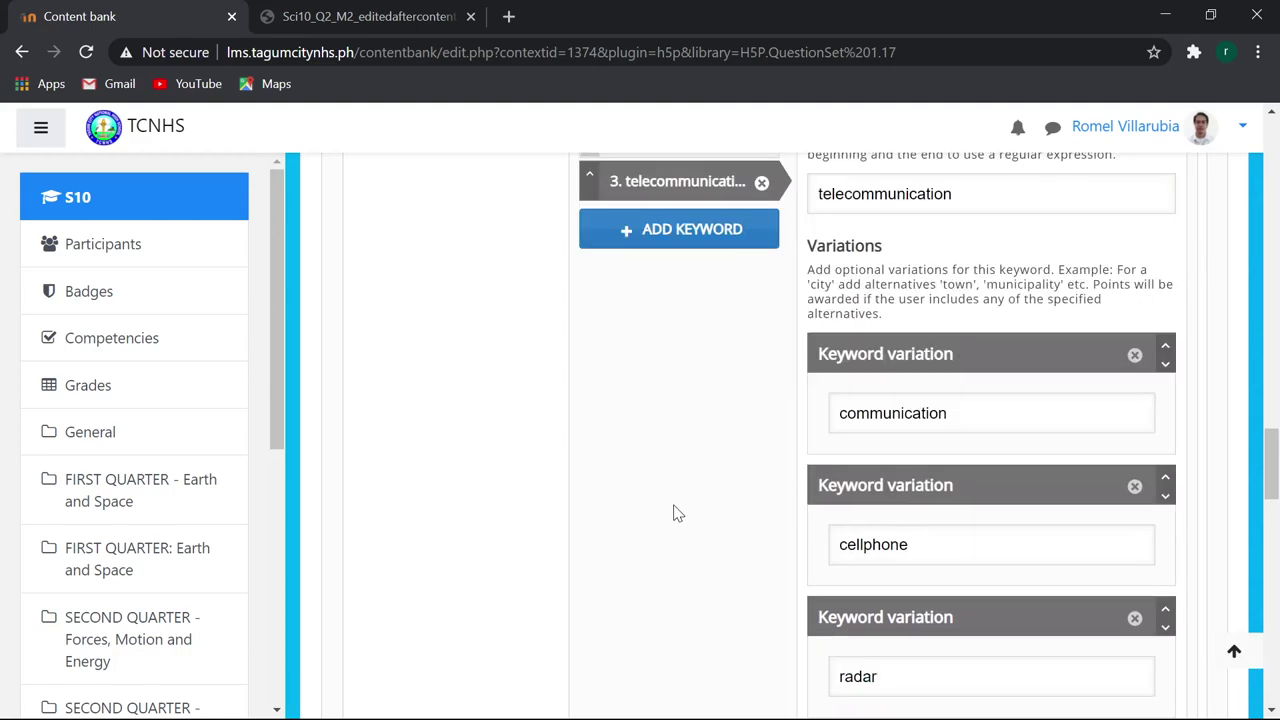
# Rename question 3's telecommunication keyword to 'imaging'.
pyautogui.scroll(-2, 678, 509)
pyautogui.scroll(-2, 681, 506)
pyautogui.scroll(6, 760, 506)
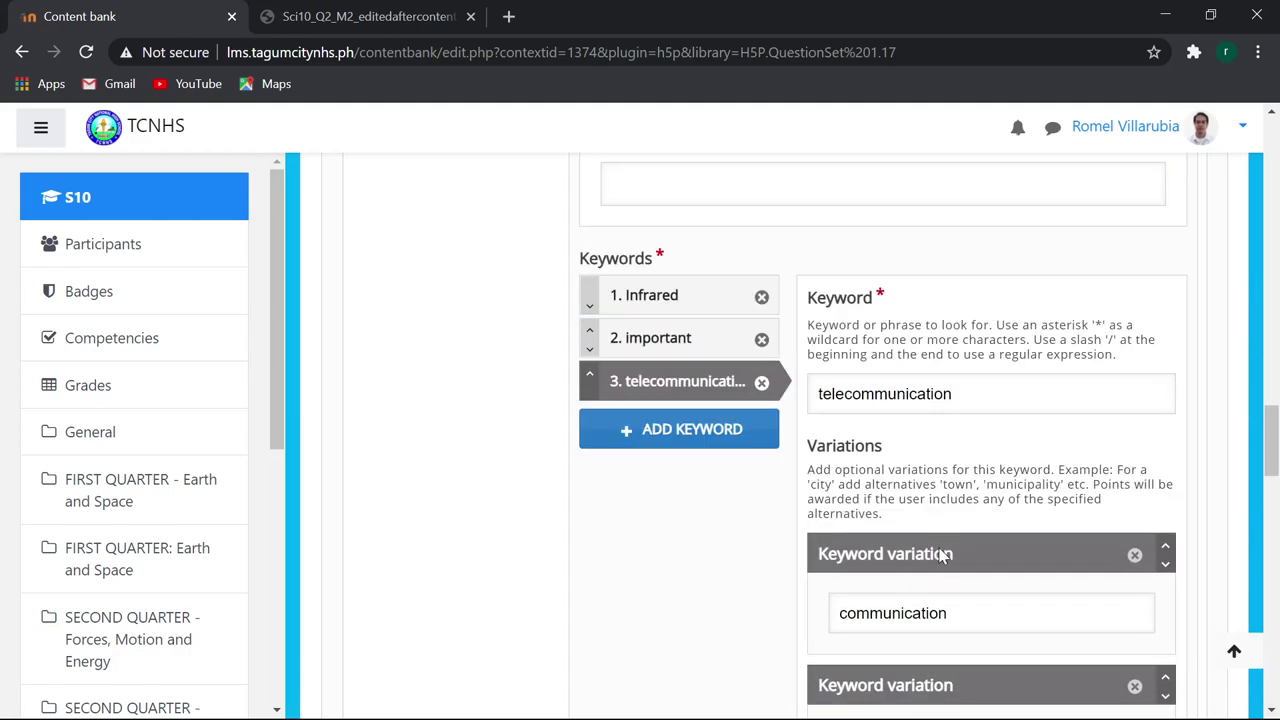
pyautogui.scroll(-2, 900, 530)
pyautogui.moveTo(971, 421); pyautogui.dragTo(778, 440)
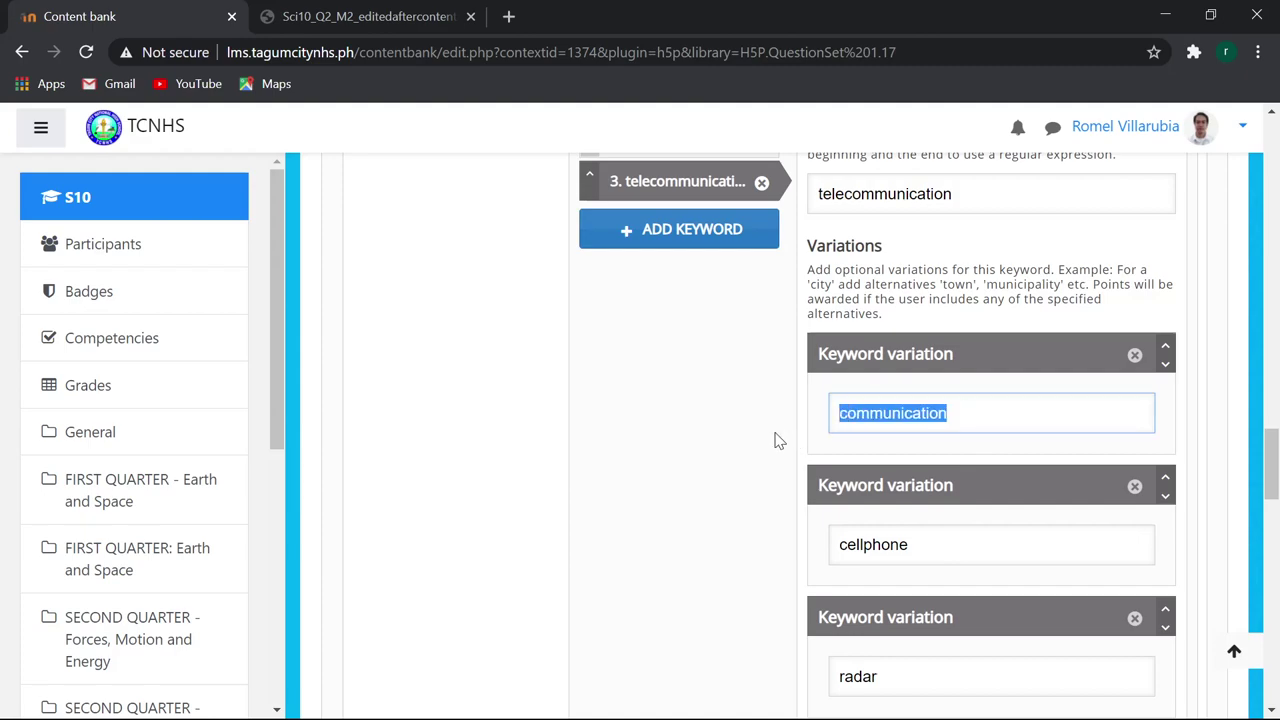
pyautogui.scroll(2, 778, 440)
pyautogui.click(676, 392)
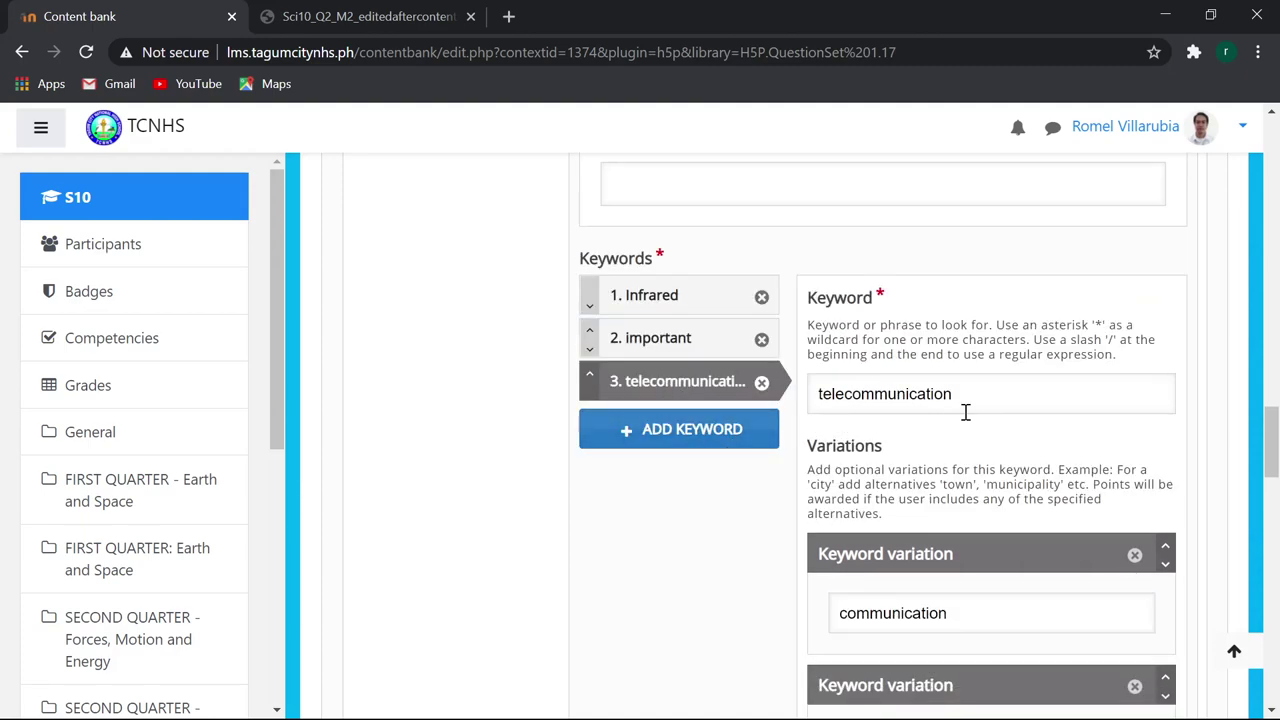
pyautogui.moveTo(963, 394); pyautogui.dragTo(802, 402)
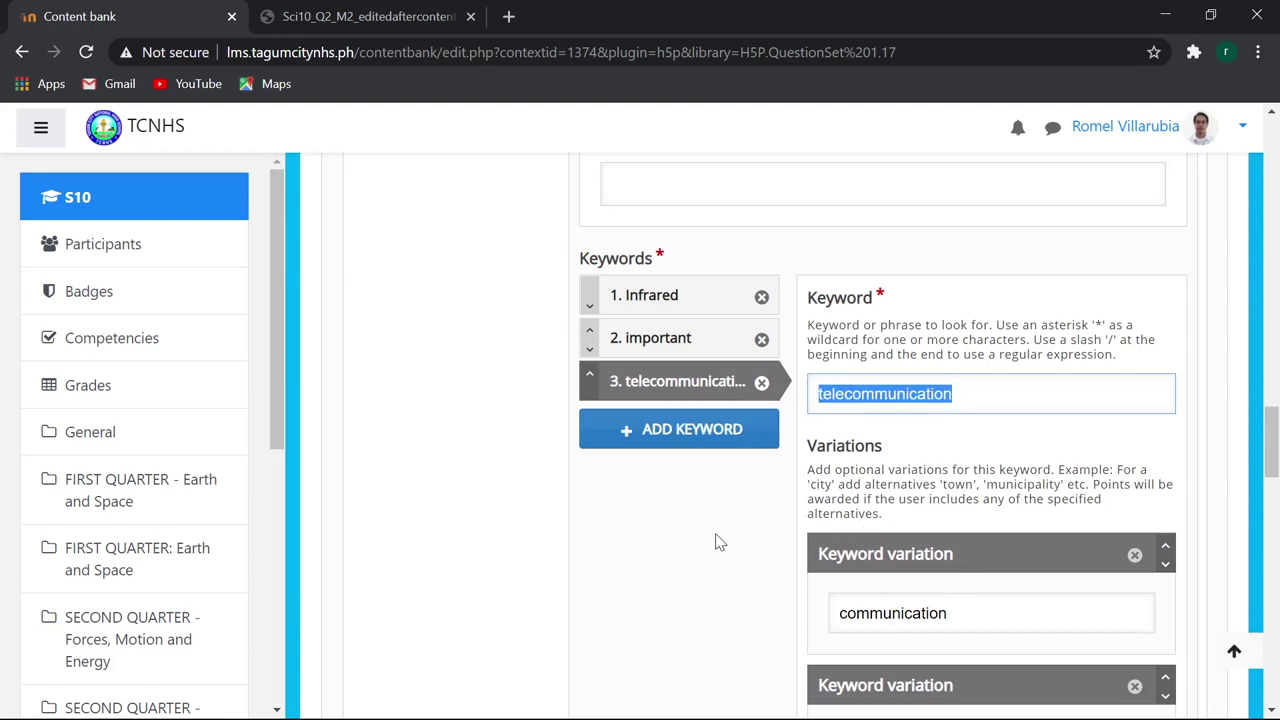
pyautogui.scroll(2, 914, 530)
pyautogui.scroll(-2, 916, 525)
pyautogui.scroll(1, 918, 525)
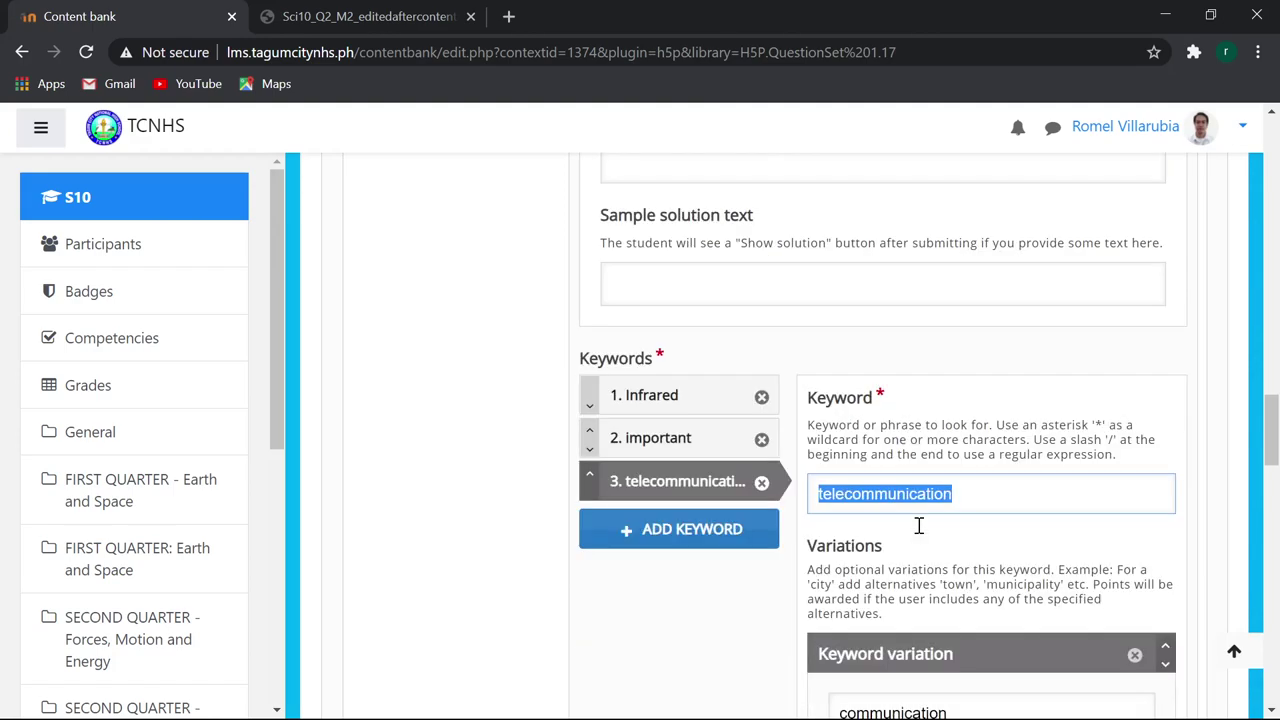
pyautogui.scroll(-2, 917, 530)
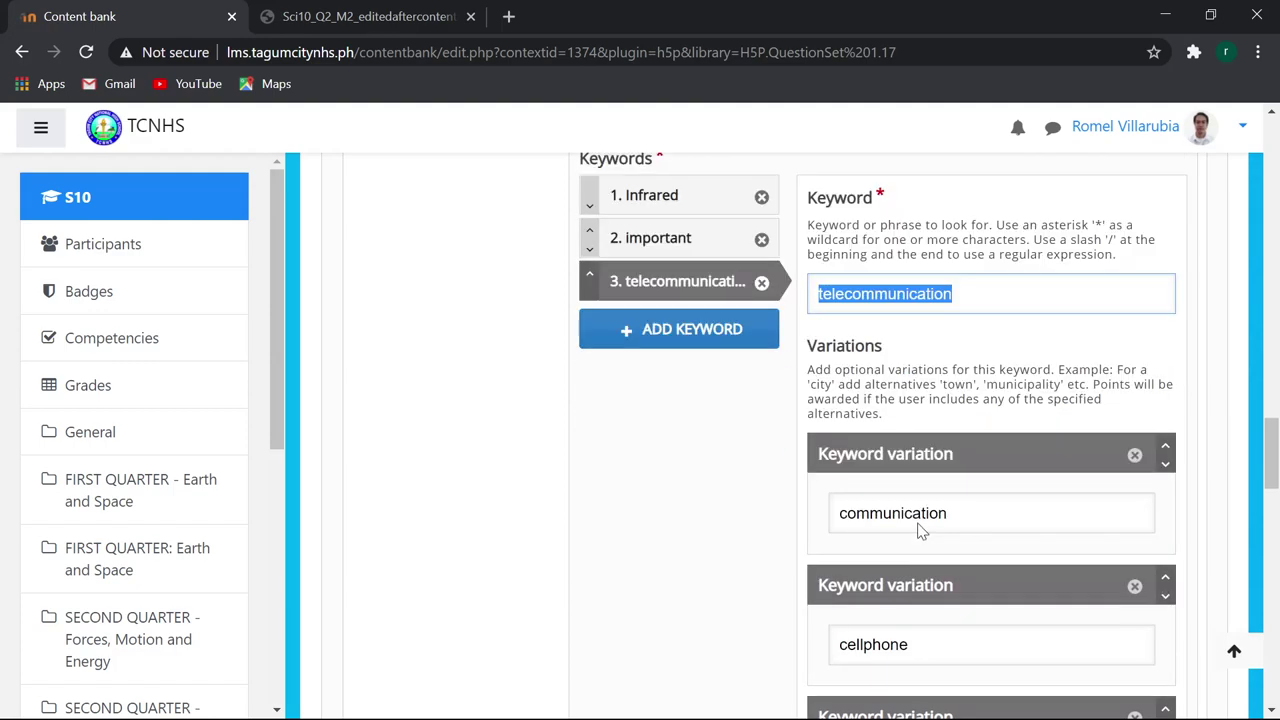
pyautogui.scroll(1, 916, 525)
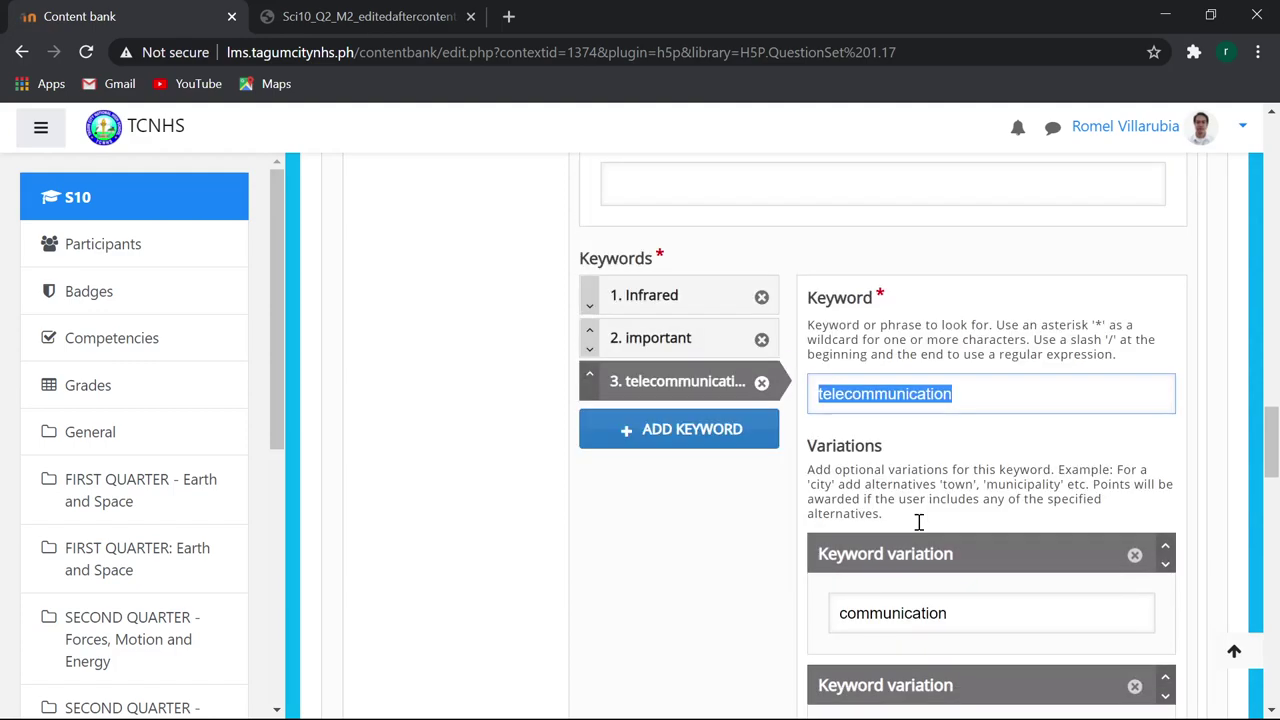
pyautogui.click(678, 390)
pyautogui.moveTo(977, 398); pyautogui.dragTo(790, 391)
pyautogui.click(977, 395)
pyautogui.moveTo(977, 395); pyautogui.dragTo(787, 404)
pyautogui.scroll(4, 745, 575)
pyautogui.scroll(2, 752, 568)
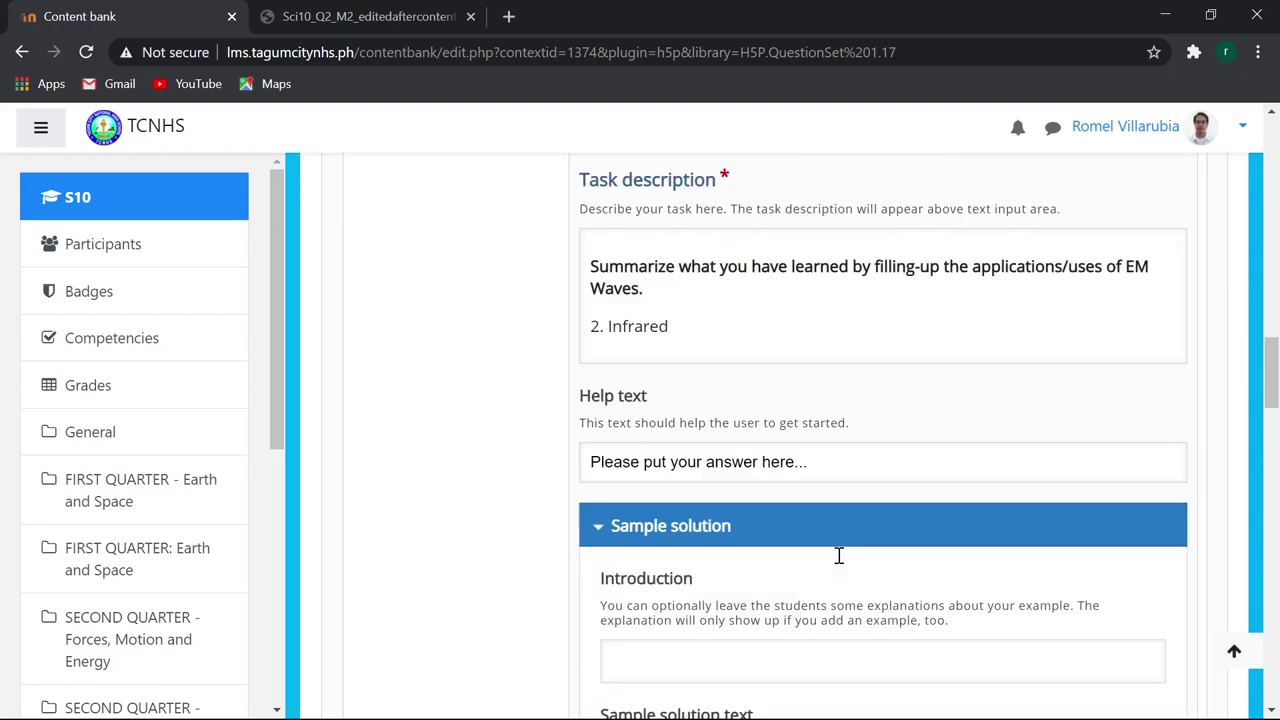
pyautogui.scroll(-1, 840, 560)
pyautogui.scroll(-3, 837, 555)
pyautogui.scroll(-3, 810, 585)
pyautogui.scroll(1, 969, 515)
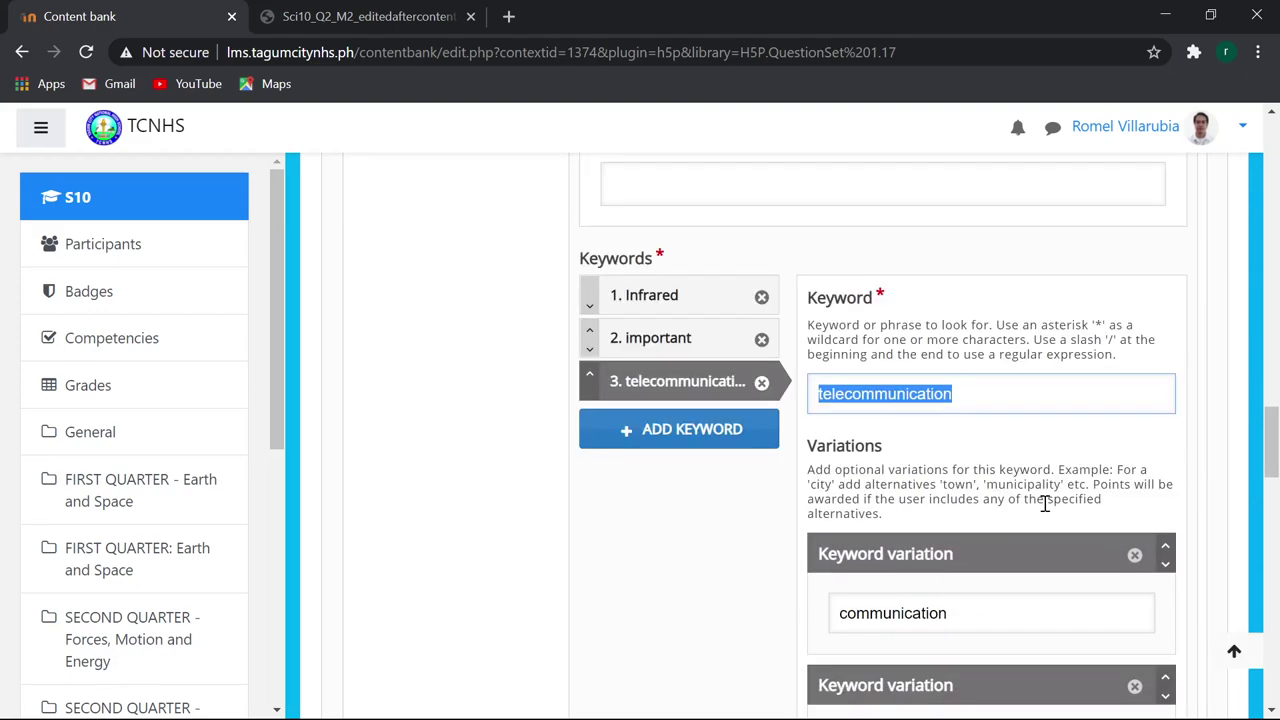
pyautogui.write('imag')
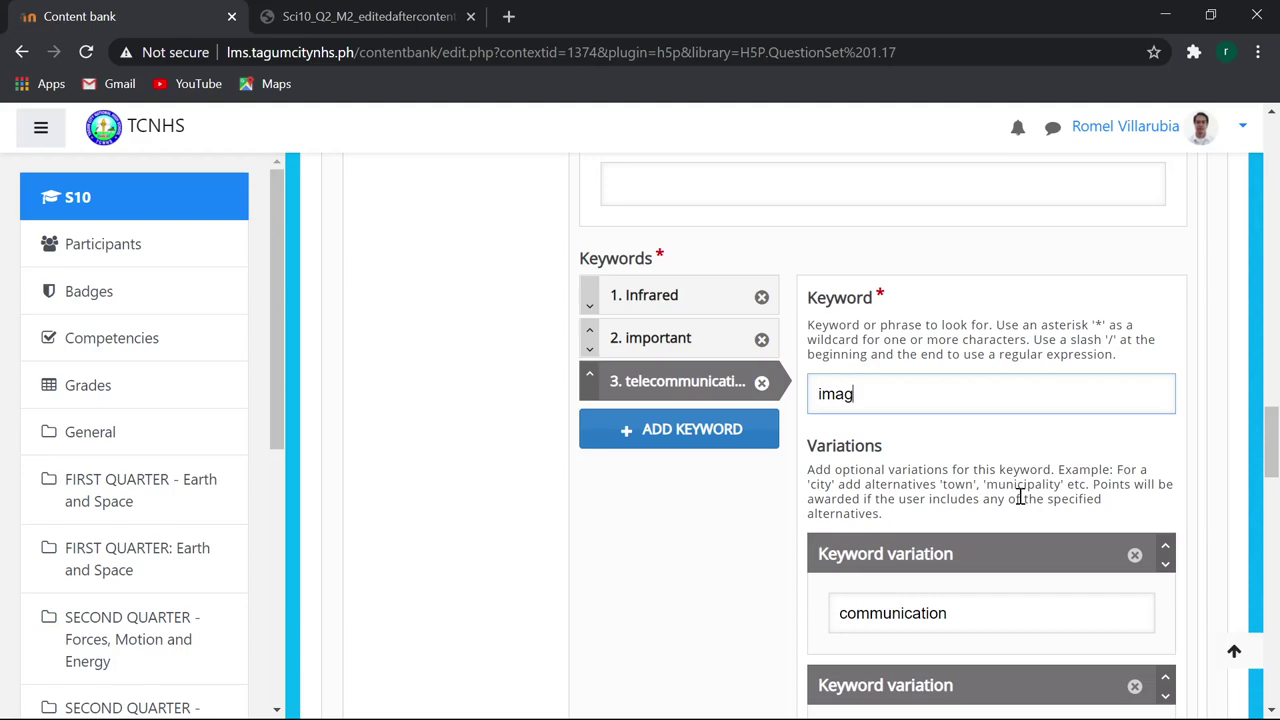
pyautogui.write('ing')
# Overwrite the communication, cellphone and radar variations with remote control and night vision.
pyautogui.scroll(-1, 982, 565)
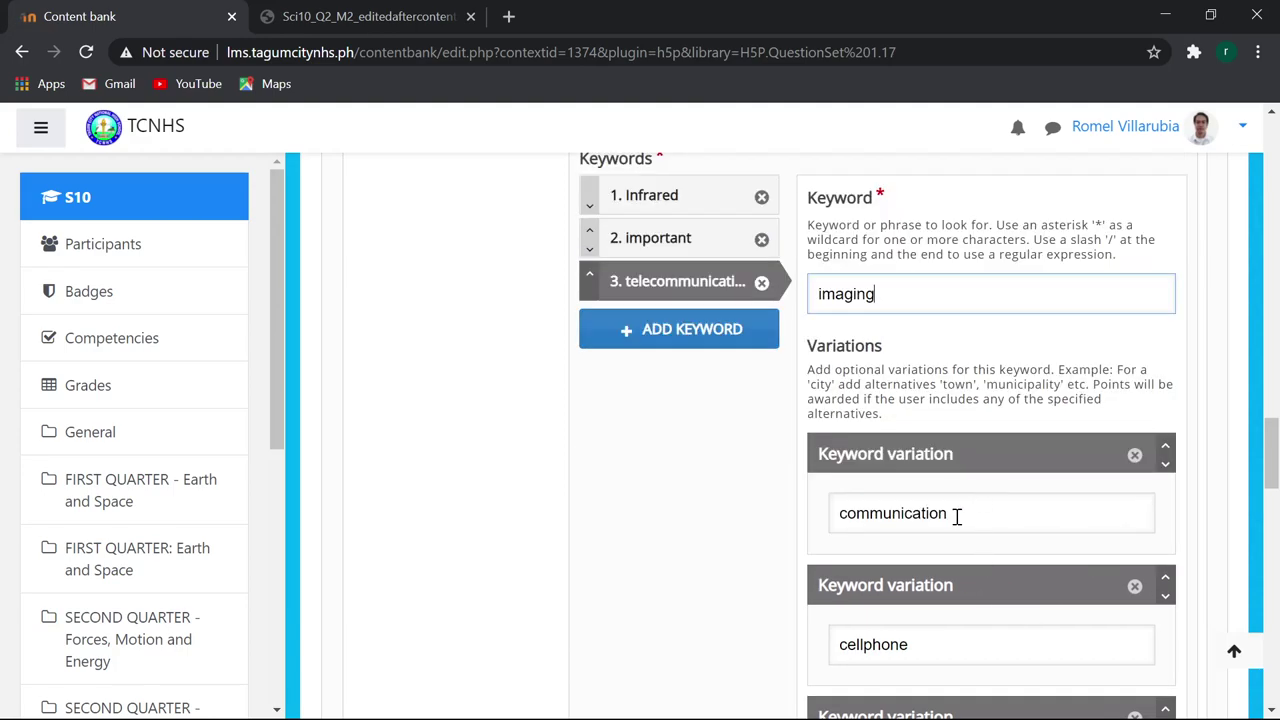
pyautogui.moveTo(966, 526); pyautogui.dragTo(818, 528)
pyautogui.write('remote')
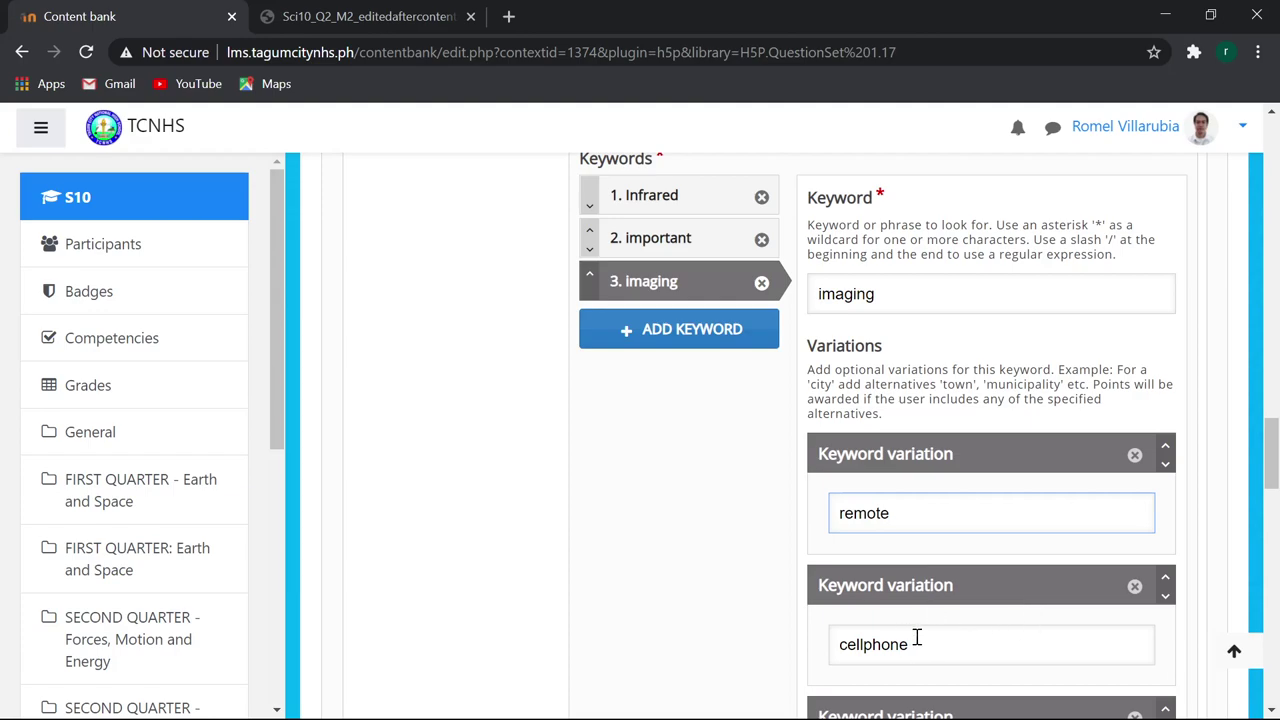
pyautogui.moveTo(924, 646); pyautogui.dragTo(815, 655)
pyautogui.write('remote control')
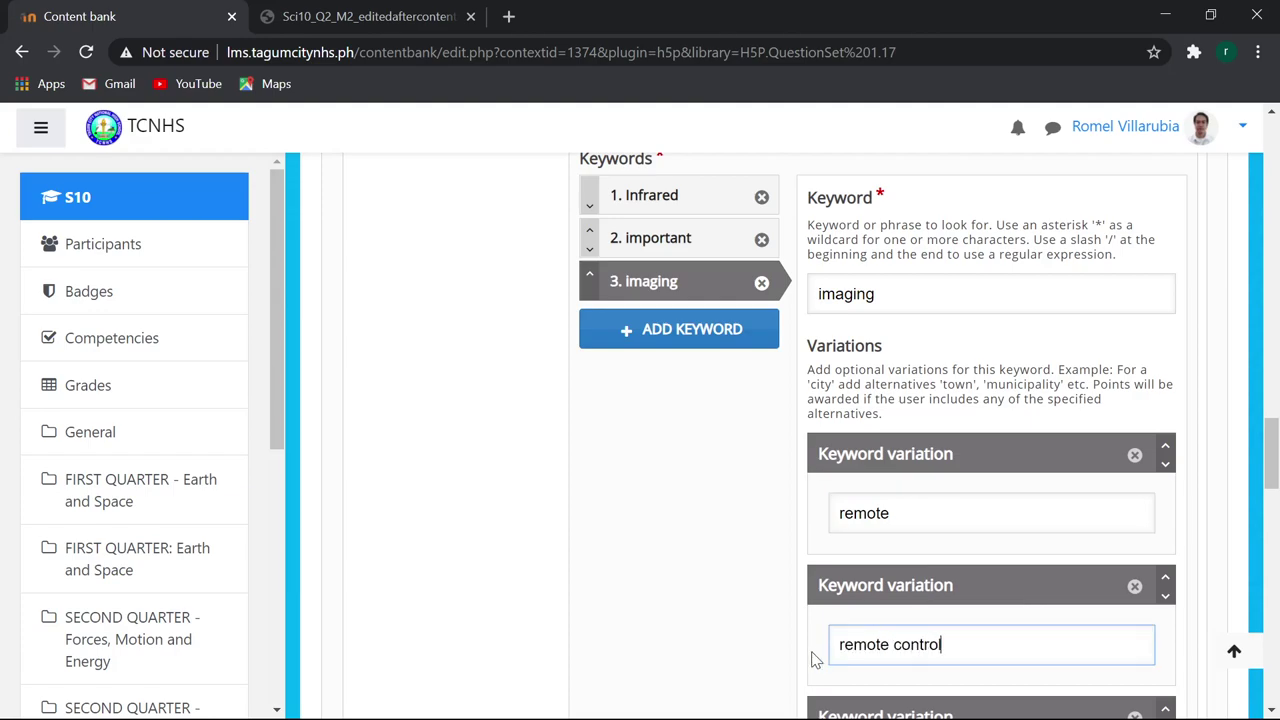
pyautogui.scroll(-2, 861, 643)
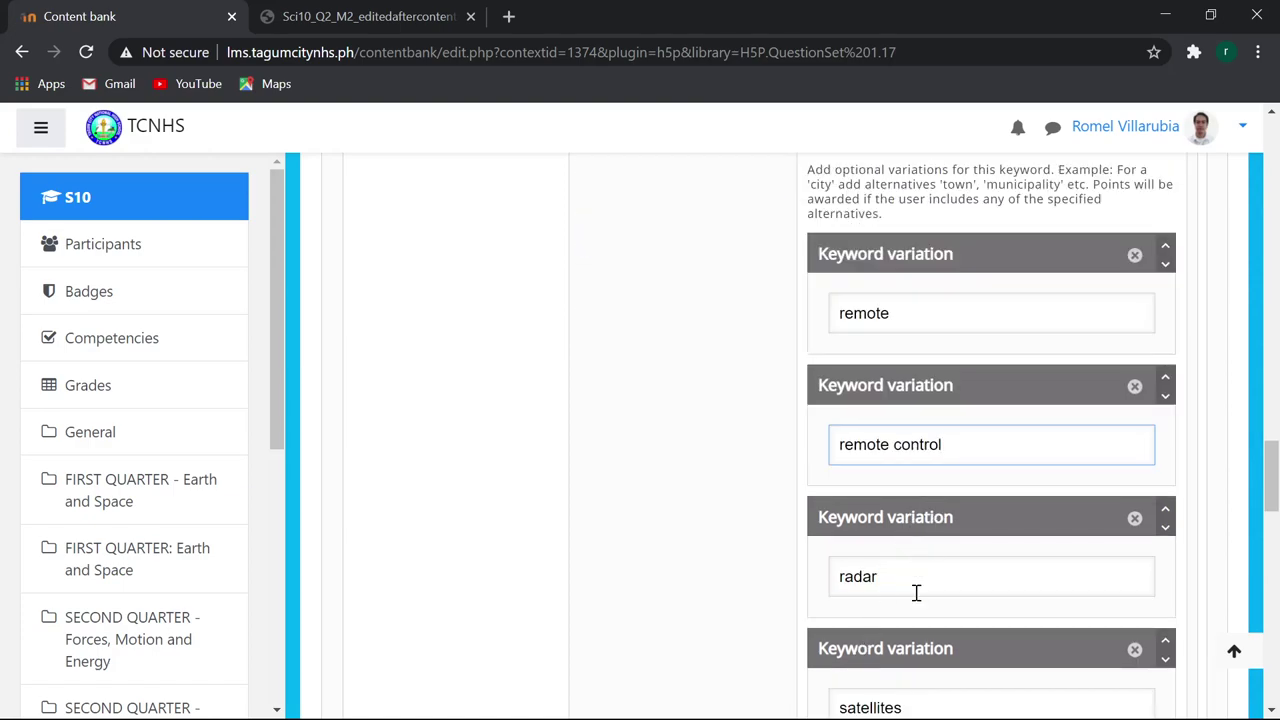
pyautogui.moveTo(914, 577); pyautogui.dragTo(808, 580)
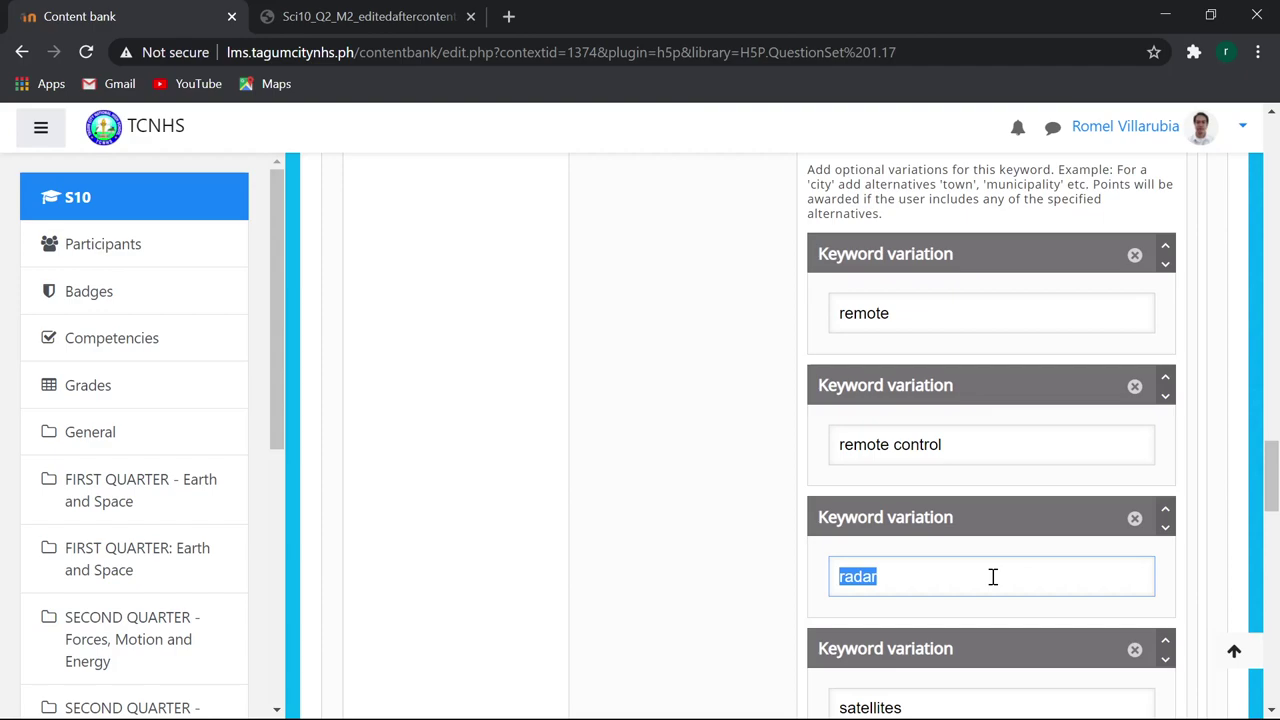
pyautogui.write('night vis')
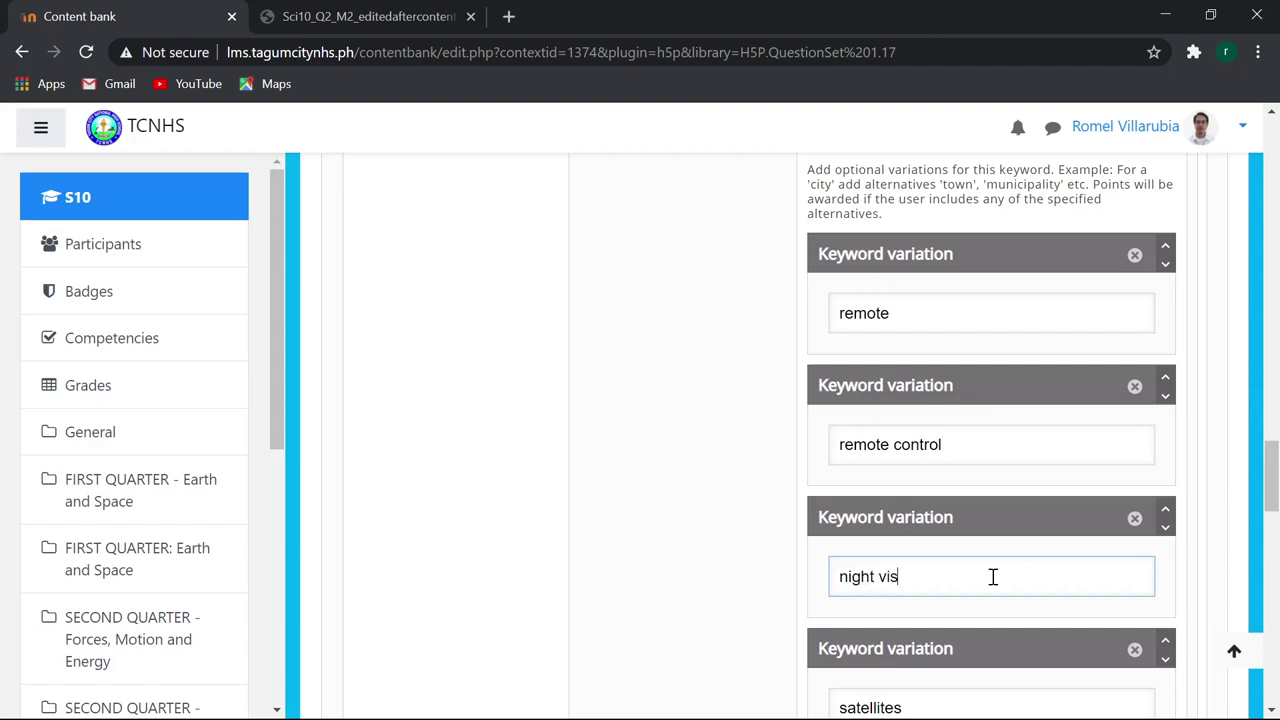
pyautogui.write('ion')
pyautogui.scroll(-2, 1085, 600)
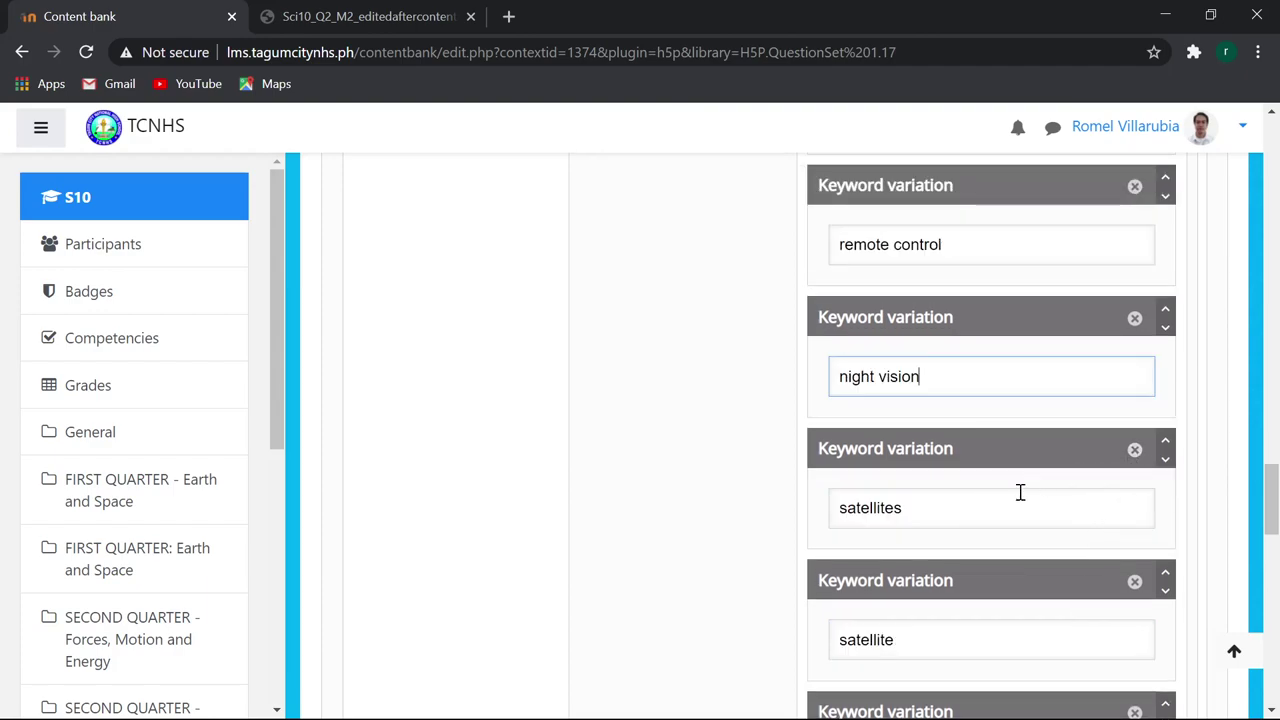
# Remove the satellites, satellite, communications and telecommunications variations from the imaging keyword.
pyautogui.click(1130, 452)
pyautogui.click(885, 592)
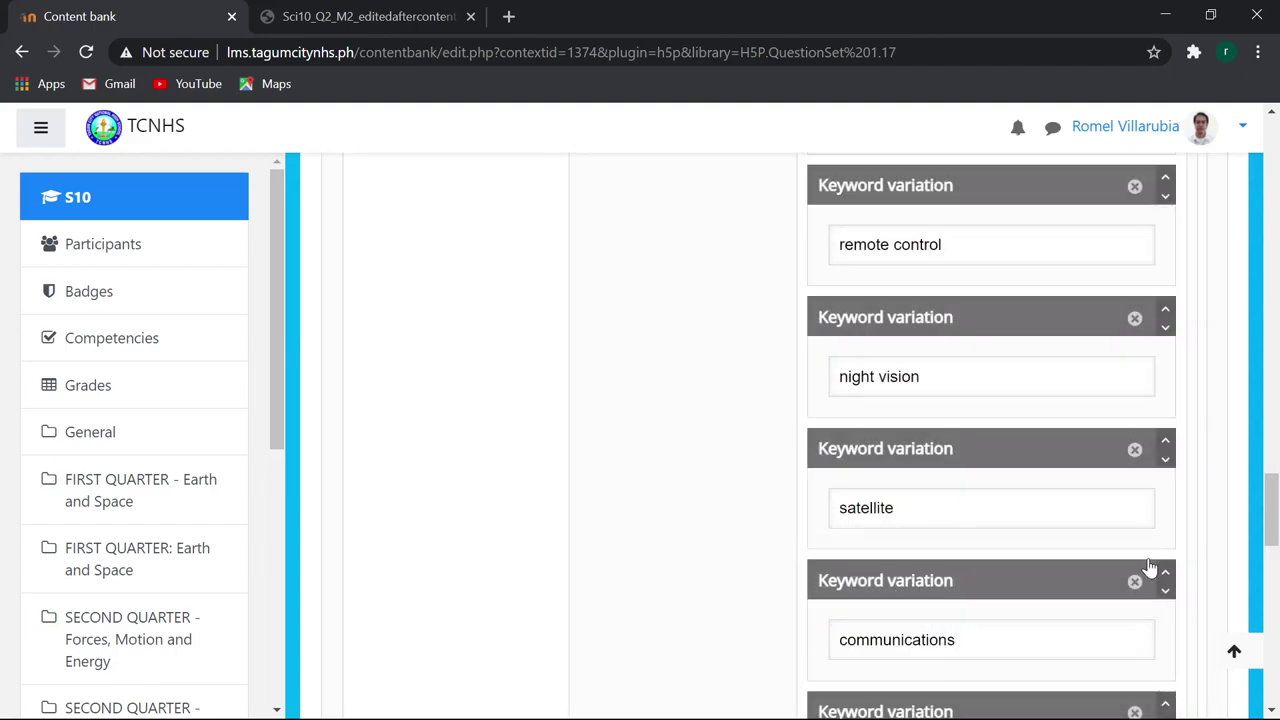
pyautogui.click(1132, 451)
pyautogui.click(908, 588)
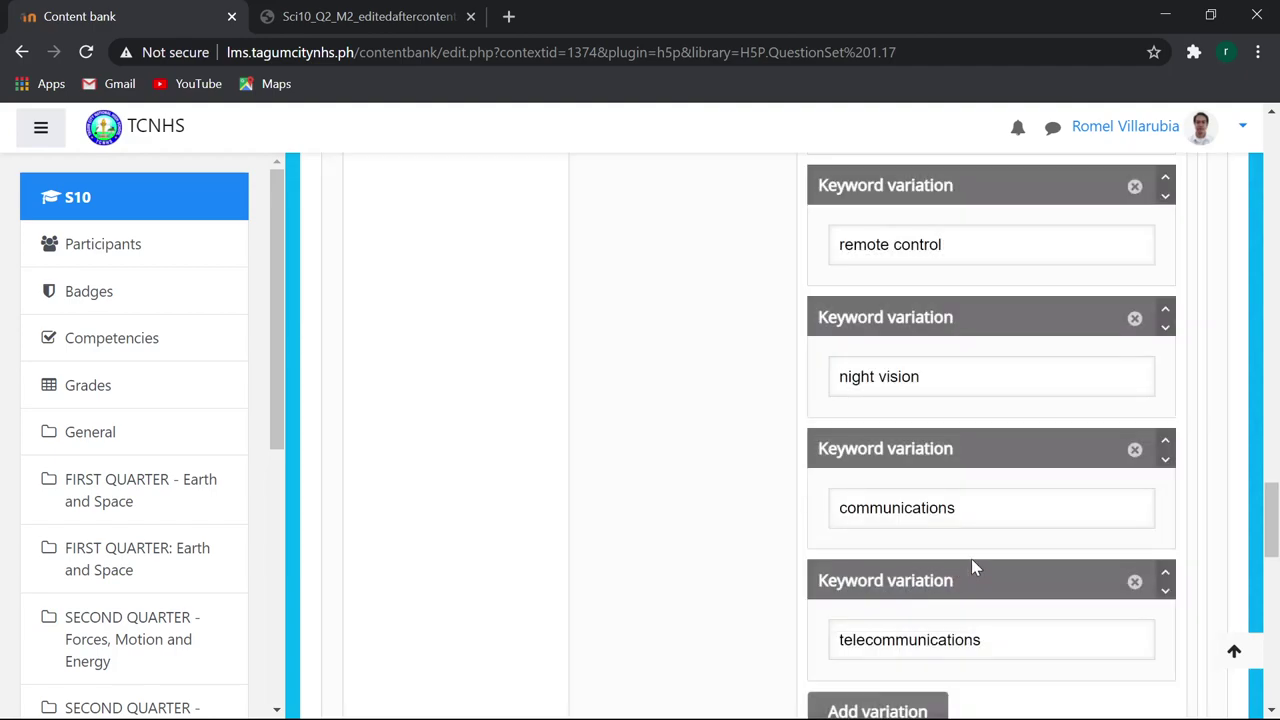
pyautogui.click(1136, 452)
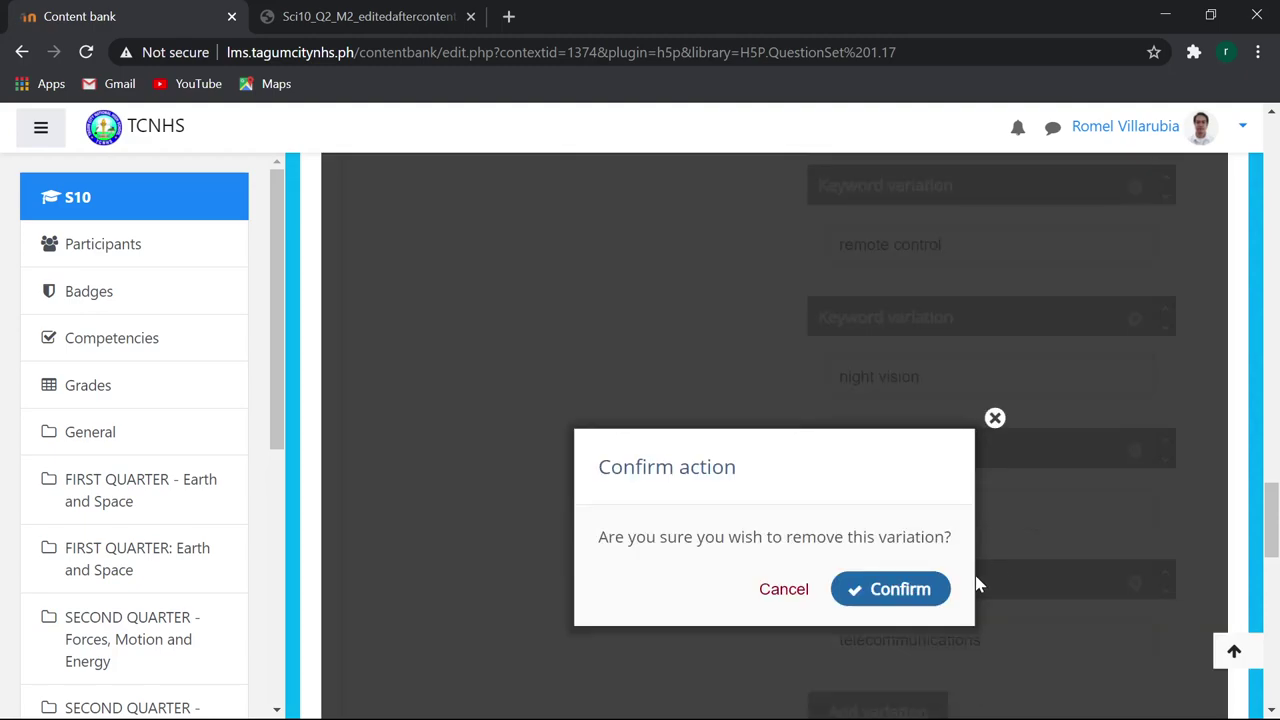
pyautogui.click(914, 597)
pyautogui.click(1136, 451)
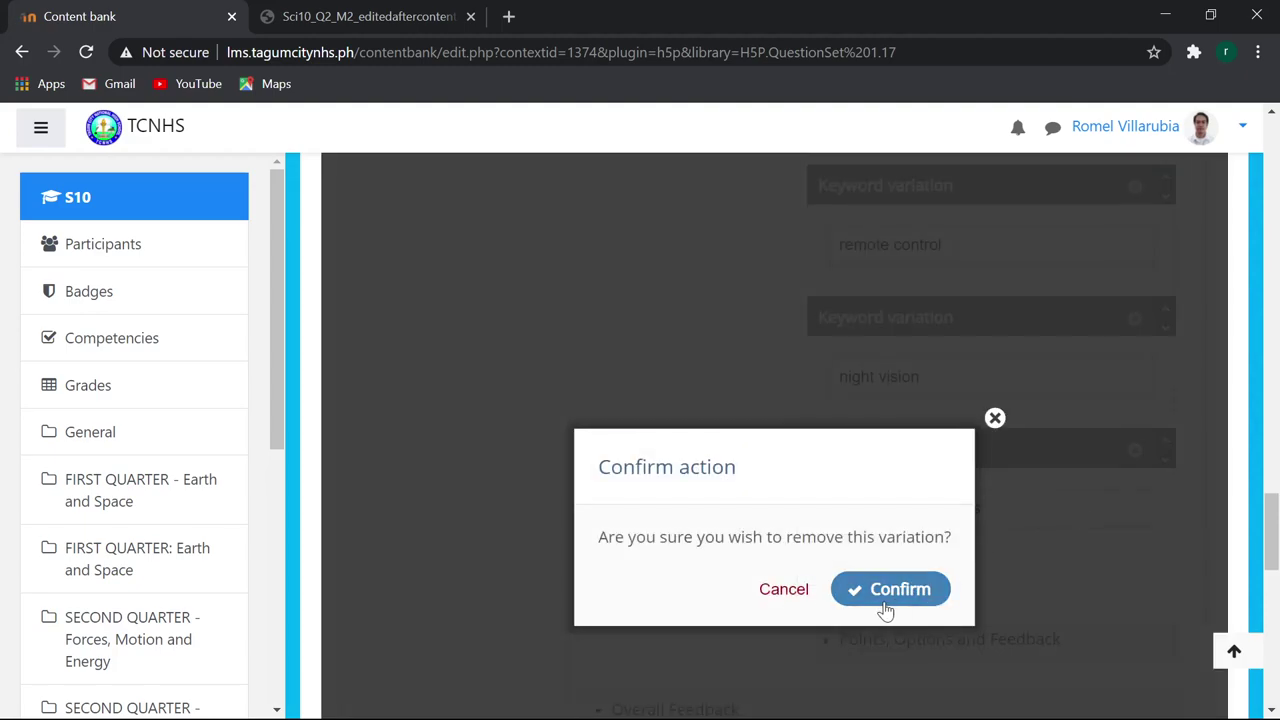
pyautogui.click(897, 595)
# Add a new 'bluetooth' variation to imaging and correct its spelling.
pyautogui.scroll(3, 1087, 520)
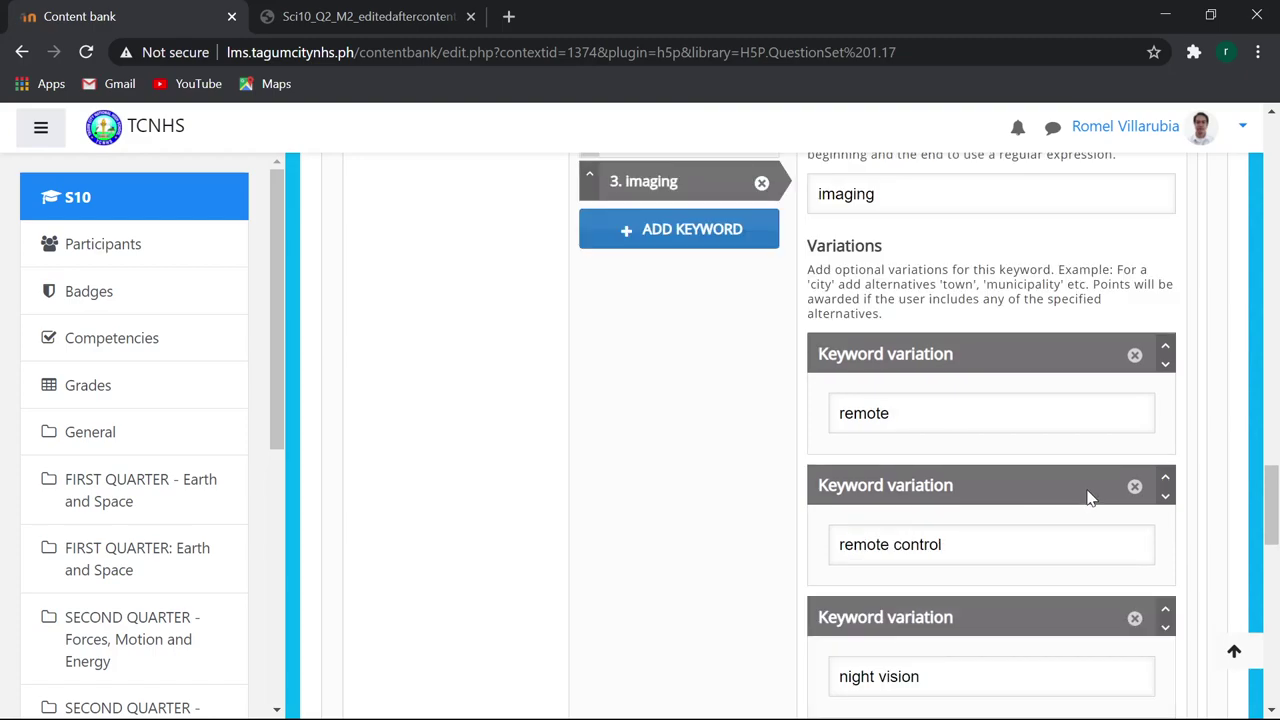
pyautogui.scroll(-1, 1088, 500)
pyautogui.scroll(2, 1092, 489)
pyautogui.scroll(-2, 1092, 486)
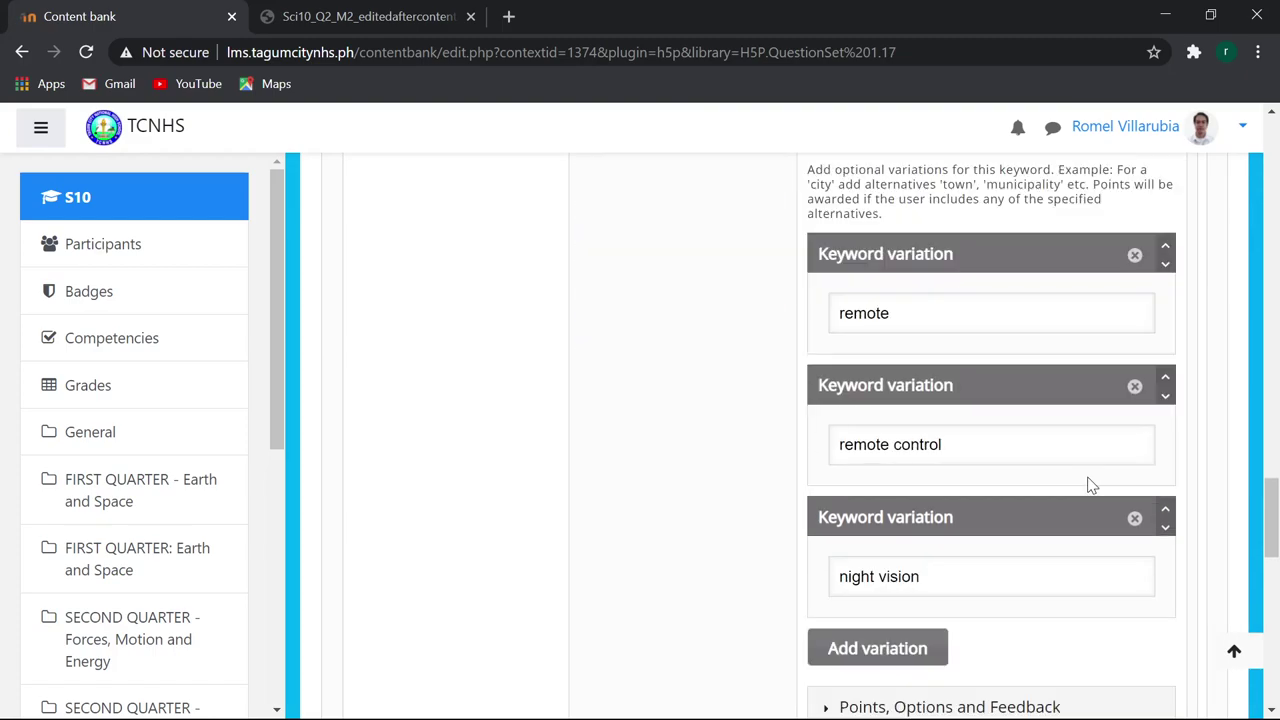
pyautogui.scroll(-2, 1089, 486)
pyautogui.click(872, 452)
pyautogui.click(861, 510)
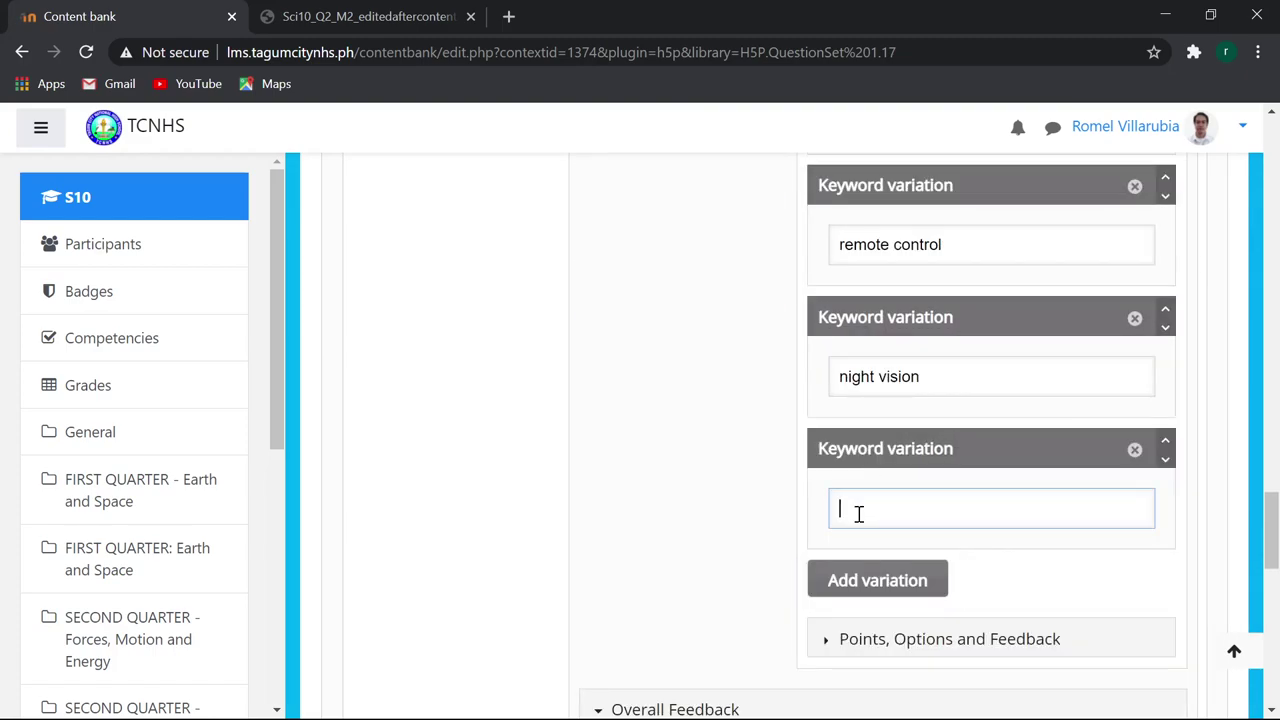
pyautogui.write('b')
pyautogui.press('Left')
pyautogui.press('Left')
pyautogui.press('BackSpace')
pyautogui.press('BackSpace')
pyautogui.write('r')
pyautogui.press('BackSpace')
pyautogui.write('e')
pyautogui.press('Right')
pyautogui.press('Right')
pyautogui.press('Right')
pyautogui.press('Delete')
pyautogui.press('Delete')
# Copy the third 'Let Us Remember' essay question into a newly added question 4.
pyautogui.scroll(3, 749, 463)
pyautogui.scroll(4, 731, 406)
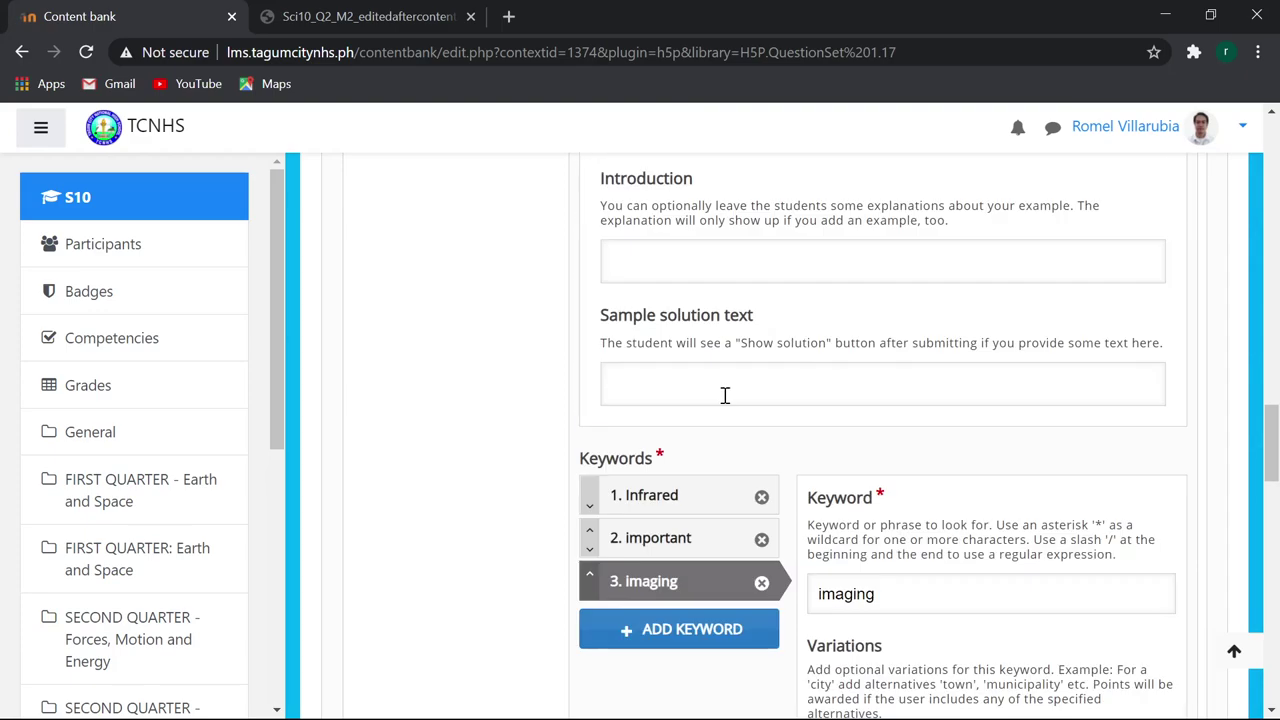
pyautogui.scroll(3, 703, 535)
pyautogui.scroll(4, 729, 466)
pyautogui.scroll(3, 809, 463)
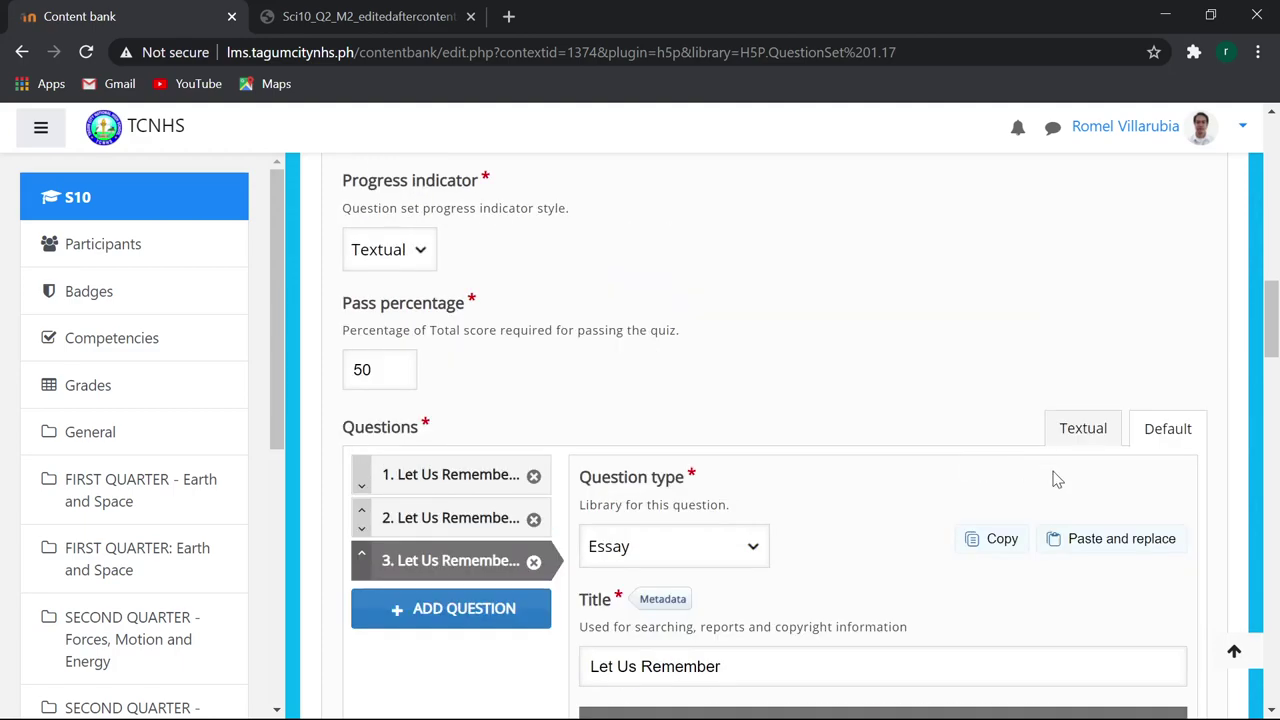
pyautogui.click(993, 550)
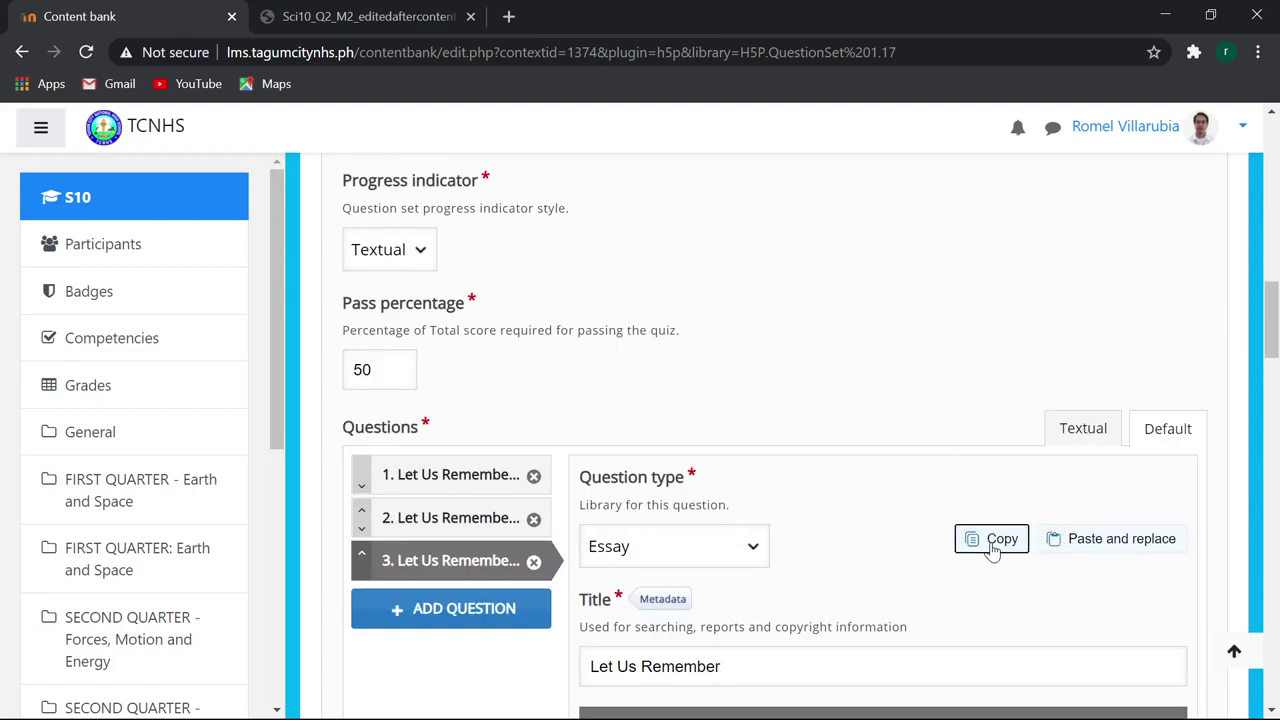
pyautogui.click(446, 611)
pyautogui.click(650, 545)
pyautogui.click(1160, 540)
pyautogui.scroll(-3, 945, 546)
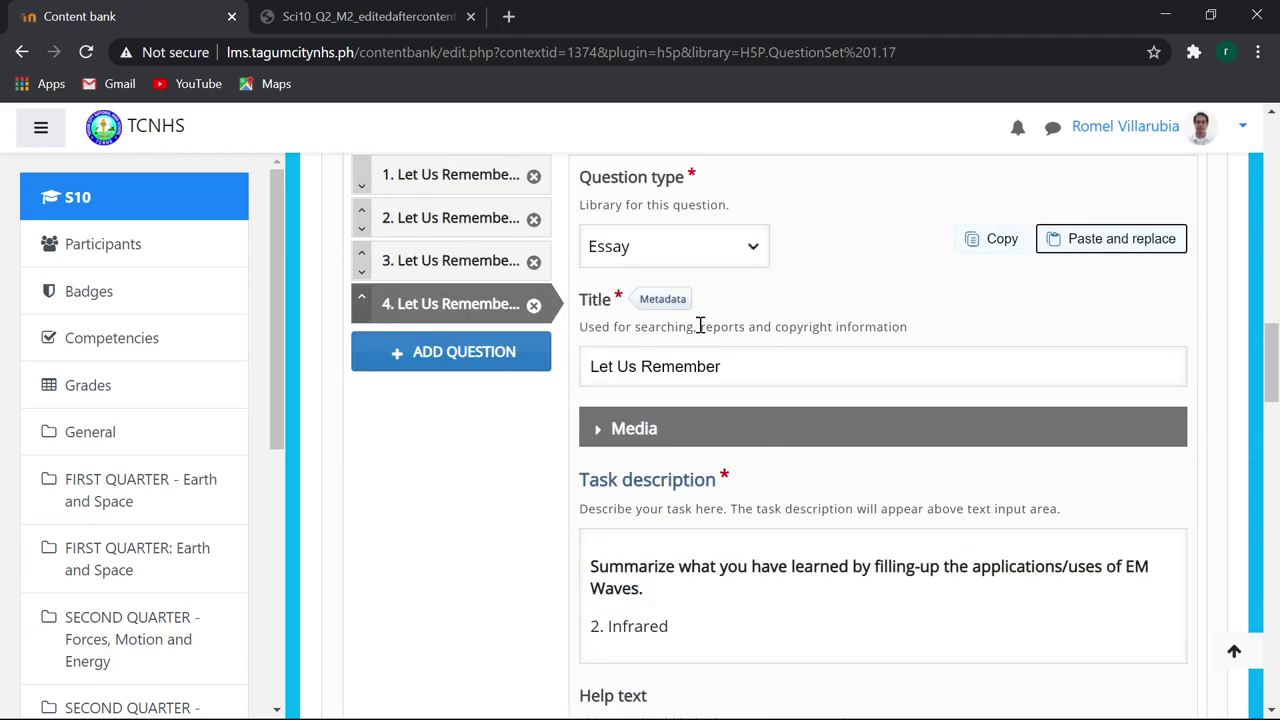
pyautogui.click(390, 20)
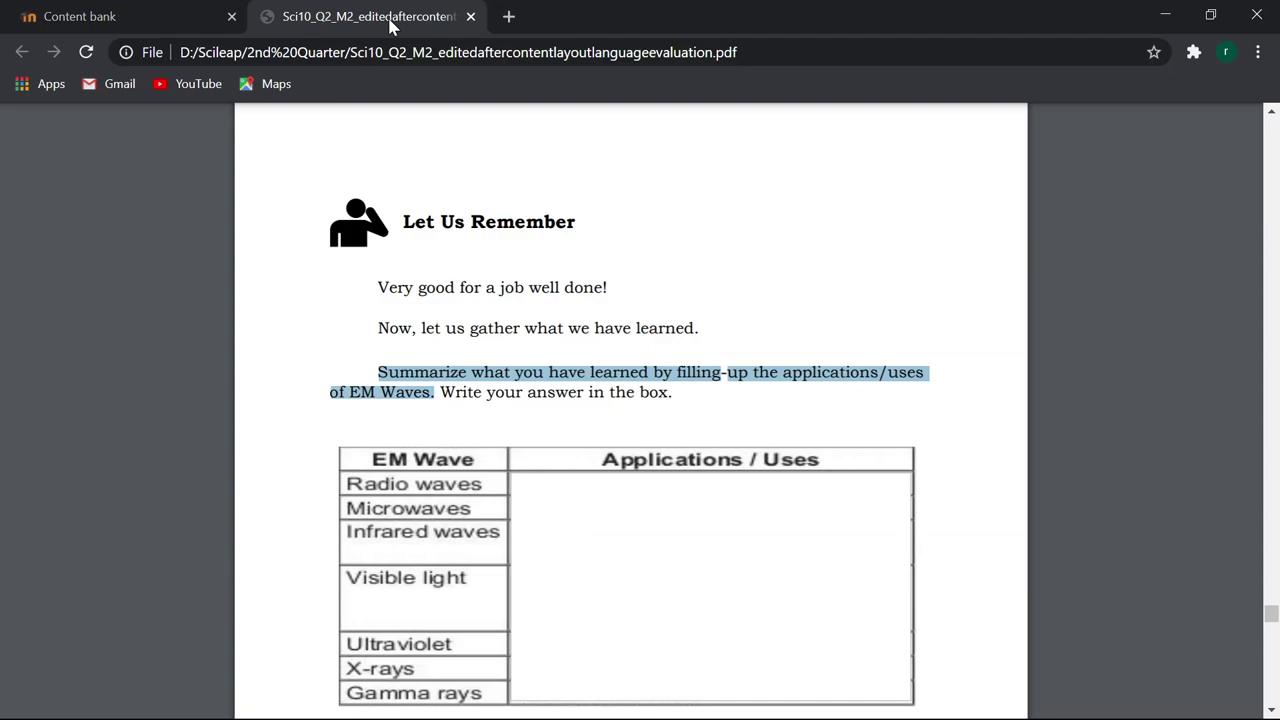
# Replace bold 'Infrared' with non-bold 'Visible Light' in question 4's task description.
pyautogui.click(166, 20)
pyautogui.scroll(-2, 804, 405)
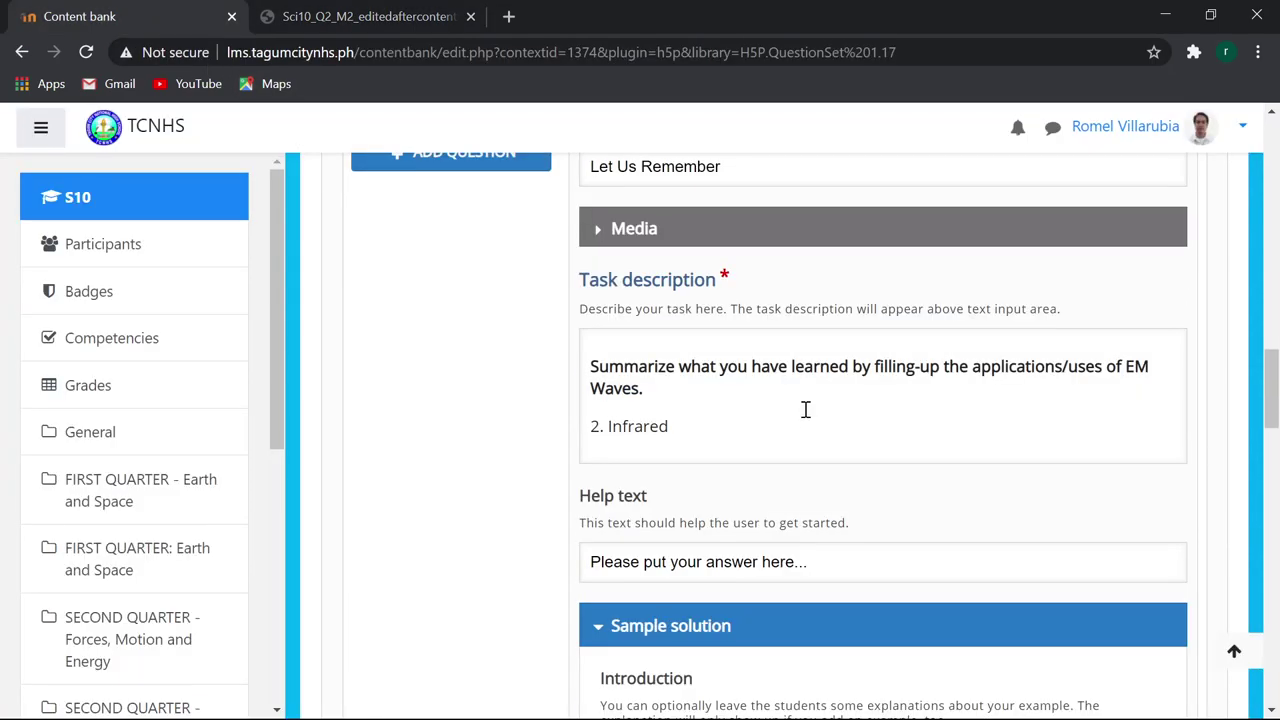
pyautogui.scroll(-2, 808, 390)
pyautogui.scroll(-2, 808, 390)
pyautogui.scroll(3, 810, 390)
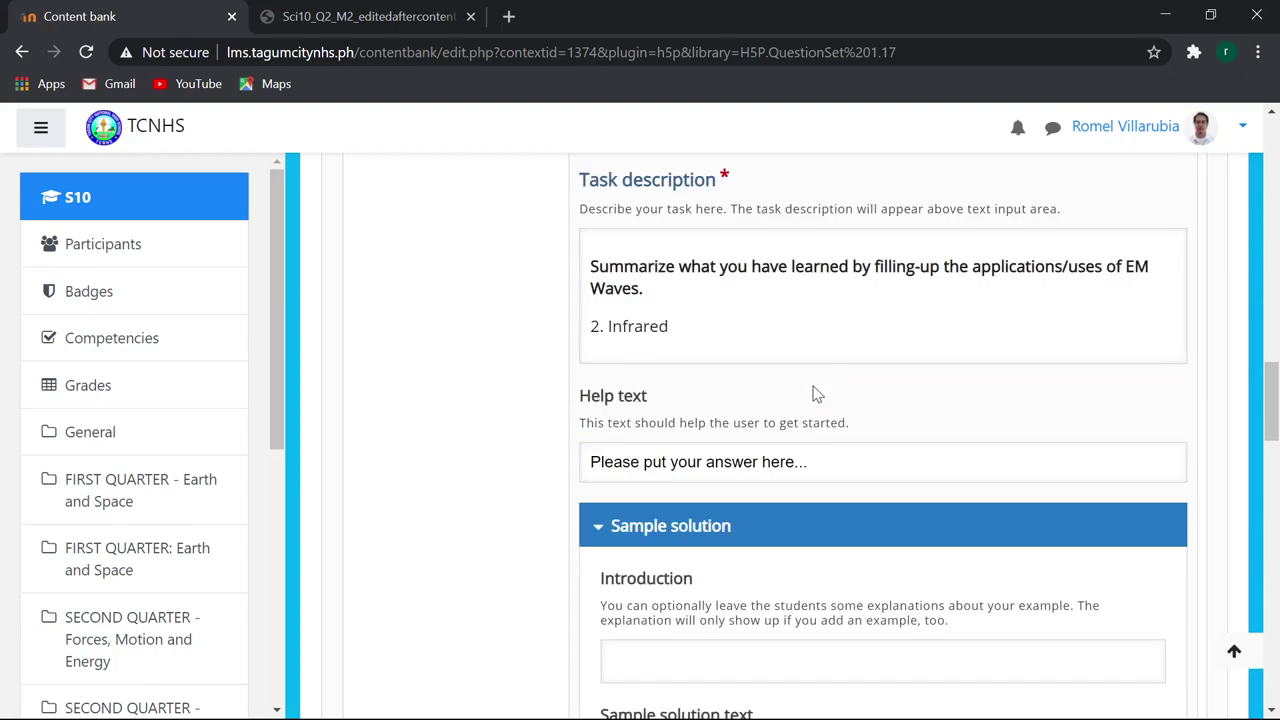
pyautogui.click(680, 332)
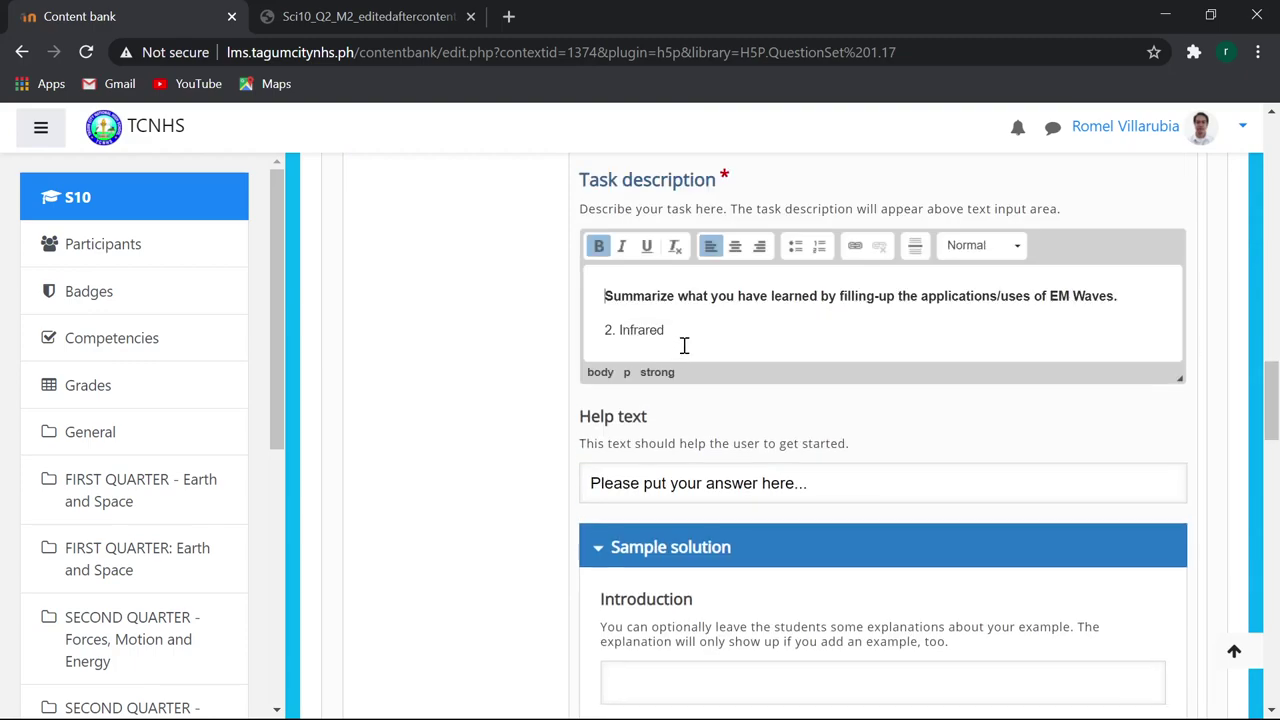
pyautogui.moveTo(683, 340); pyautogui.dragTo(619, 337)
pyautogui.hotkey('ctrl', 'b')
pyautogui.write('Vi')
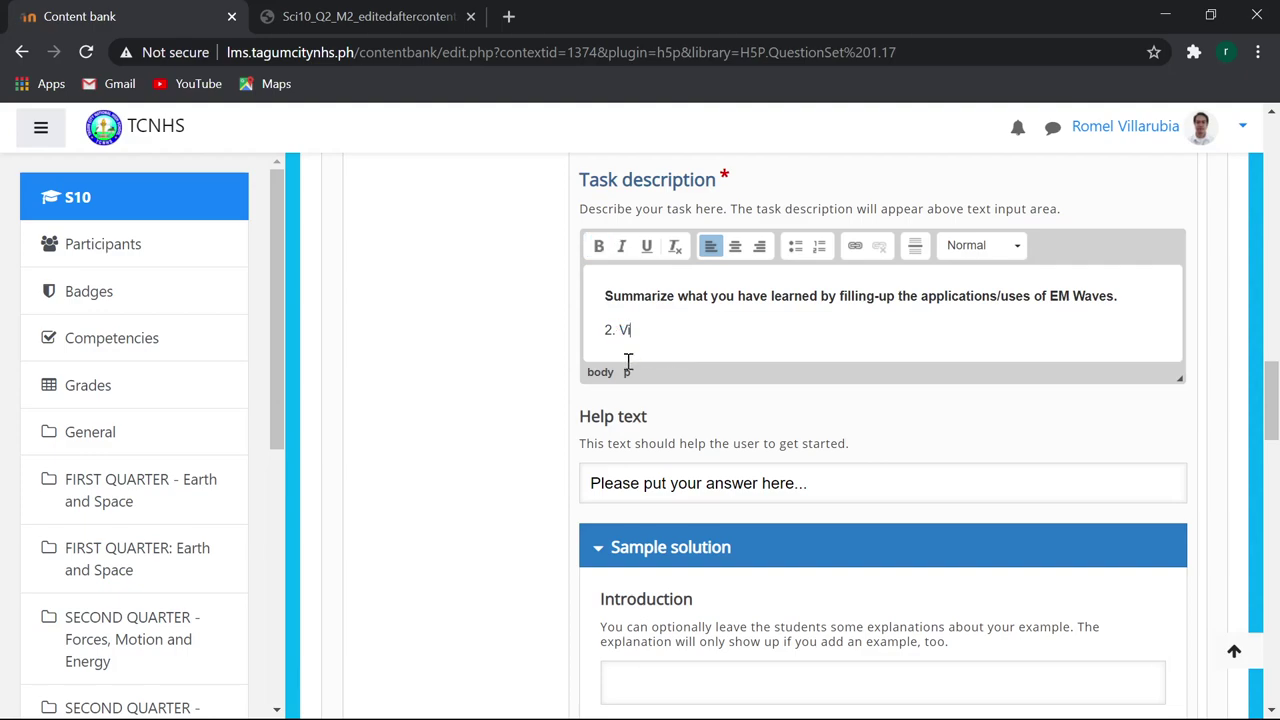
pyautogui.write('sib')
pyautogui.hotkey('shift', 'Left')
pyautogui.hotkey('shift', 'Left')
pyautogui.hotkey('shift', 'Left')
pyautogui.hotkey('shift', 'Left')
pyautogui.hotkey('shift', 'Left')
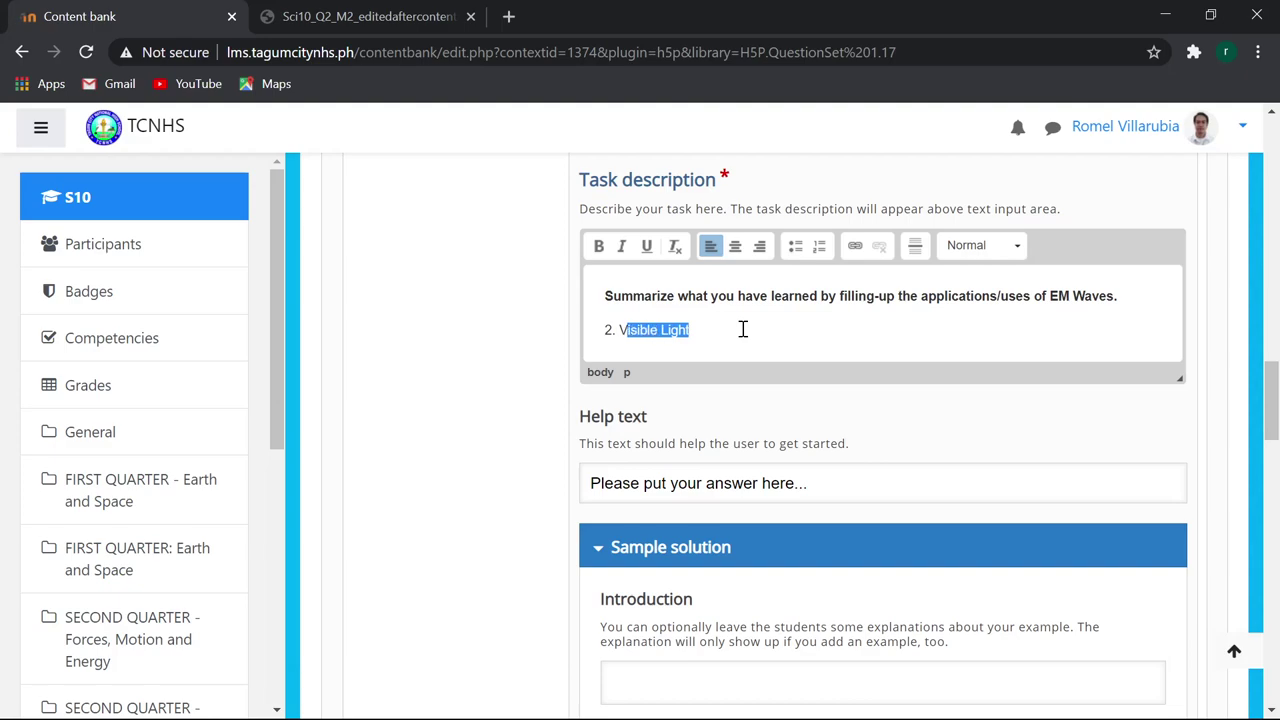
# Change keyword 1 from Infrared to 'Visible Light' and its Infrareds variation to 'Visible'.
pyautogui.scroll(-1, 743, 329)
pyautogui.scroll(-4, 750, 380)
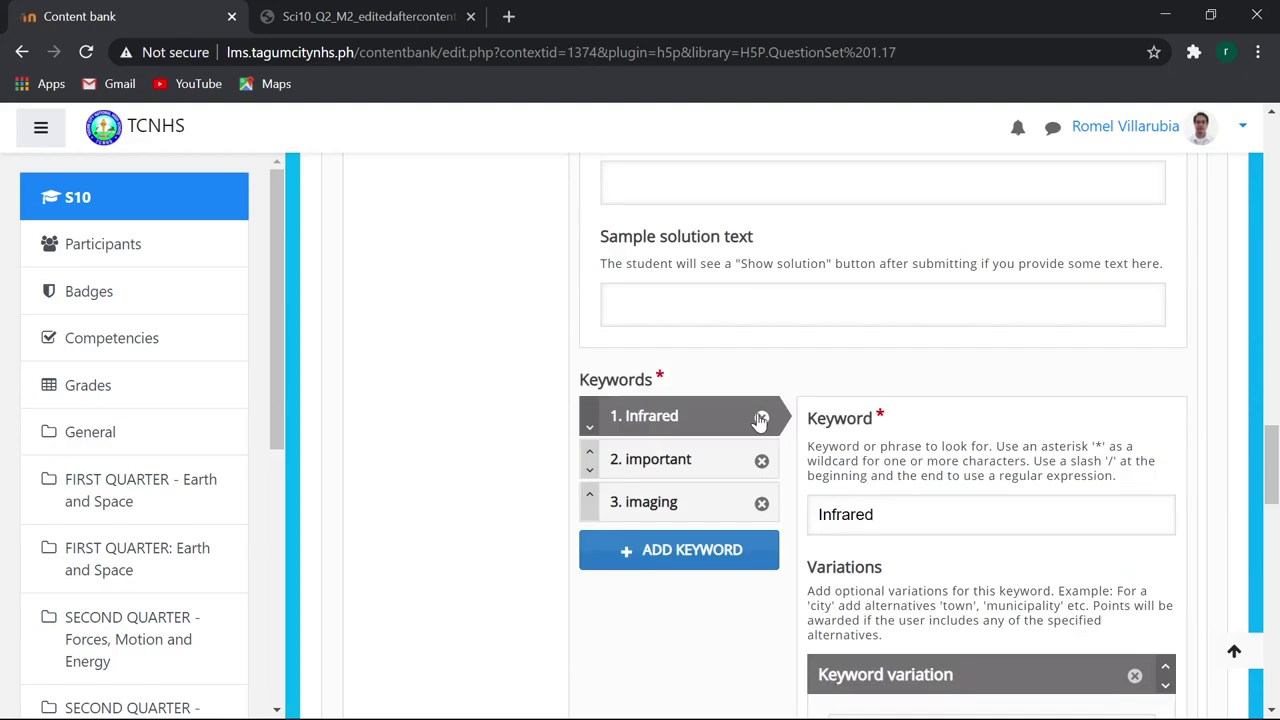
pyautogui.scroll(-1, 908, 428)
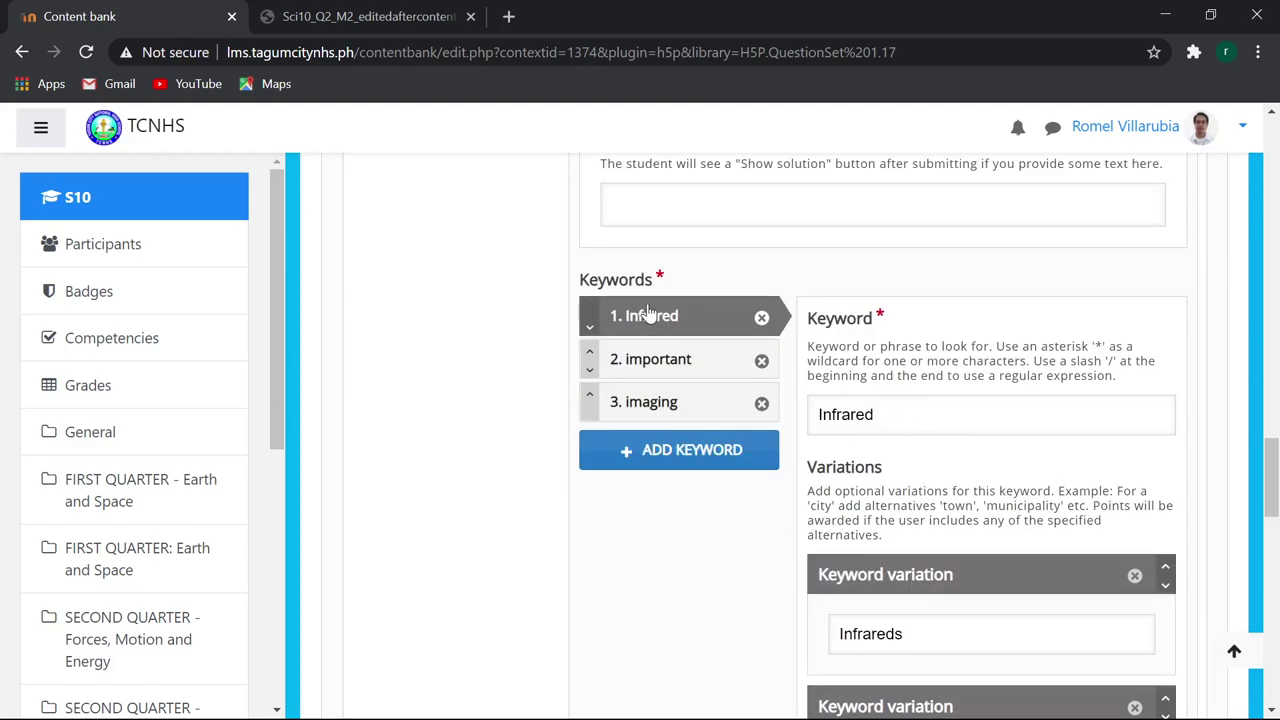
pyautogui.doubleClick(890, 400)
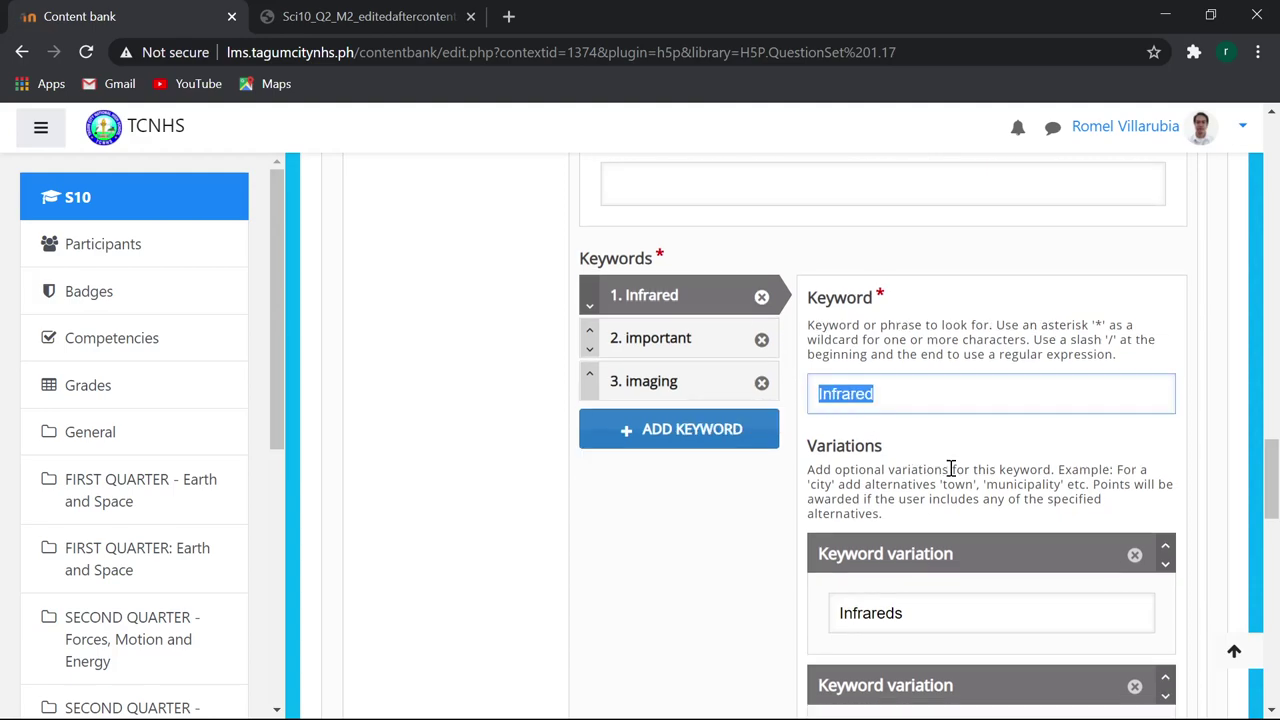
pyautogui.hotkey('ctrl', 'v')
pyautogui.scroll(-1, 966, 484)
pyautogui.moveTo(930, 512); pyautogui.dragTo(794, 520)
pyautogui.hotkey('ctrl', 'v')
pyautogui.moveTo(925, 514); pyautogui.dragTo(889, 513)
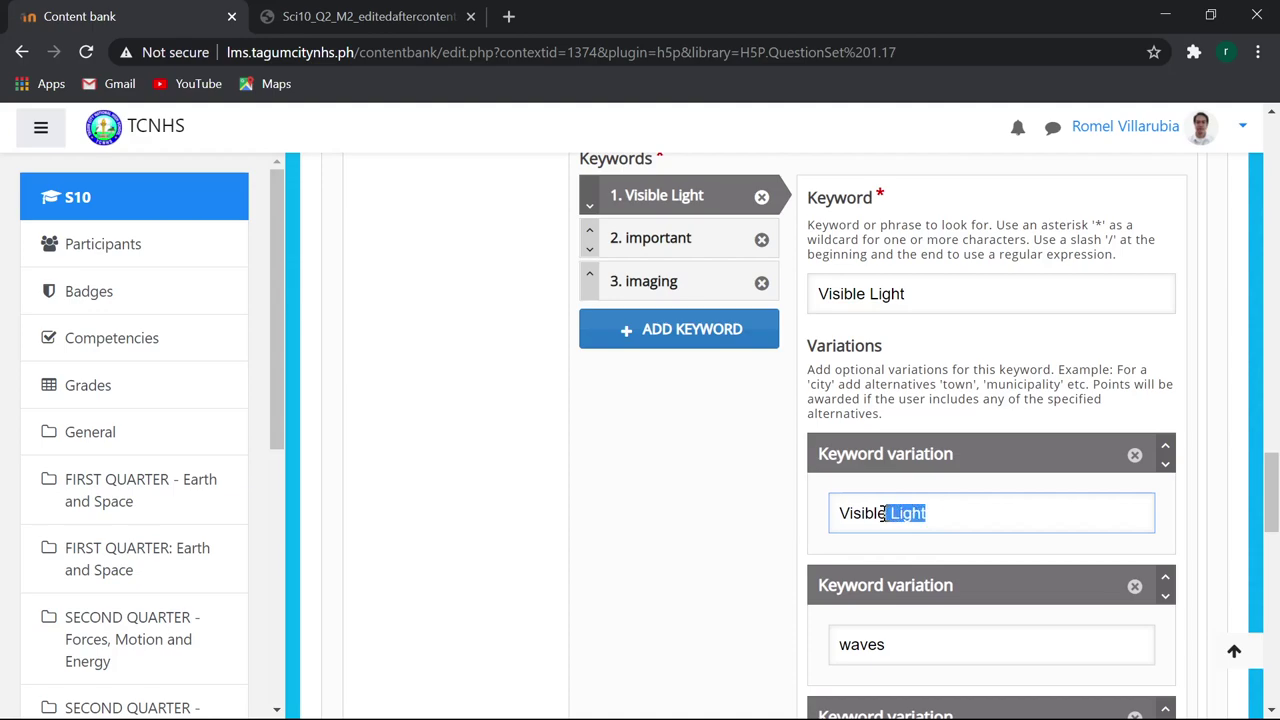
pyautogui.press('BackSpace')
pyautogui.scroll(-1, 911, 526)
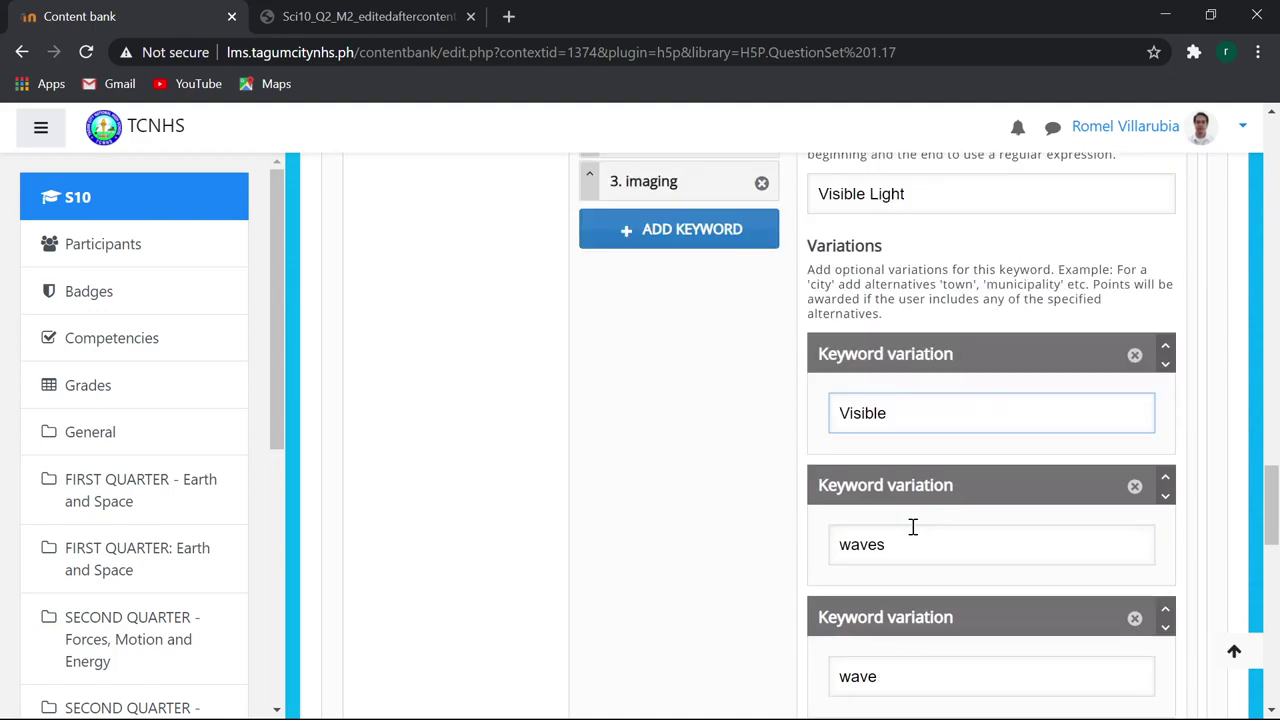
pyautogui.doubleClick(840, 544)
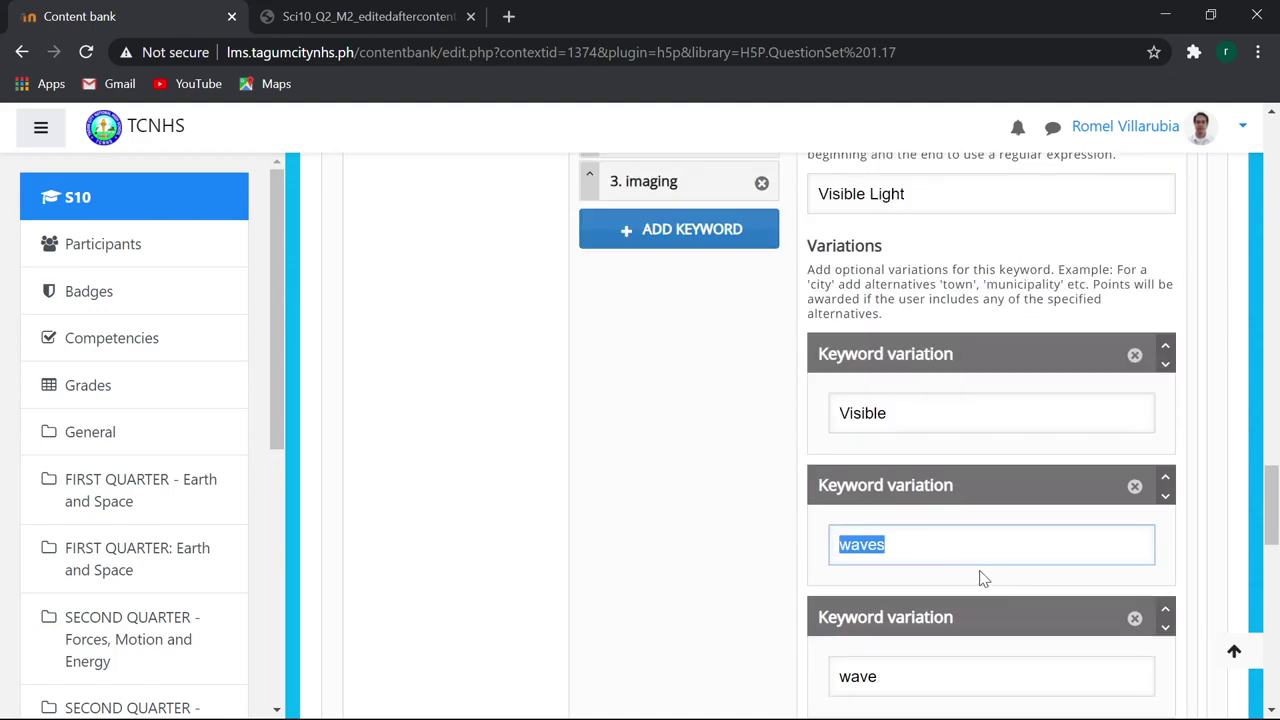
pyautogui.scroll(-3, 944, 573)
pyautogui.scroll(4, 972, 540)
pyautogui.scroll(1, 740, 440)
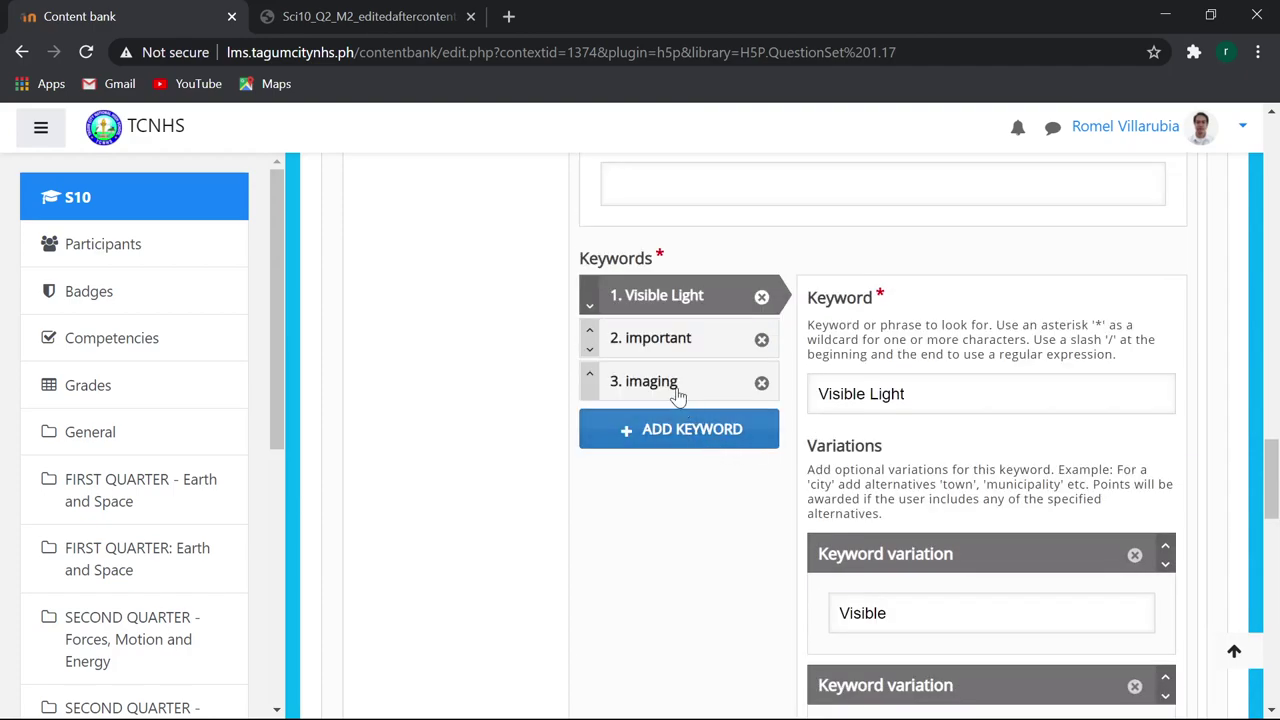
# Give the important keyword new variations applied, application and uses.
pyautogui.click(663, 343)
pyautogui.scroll(-3, 937, 423)
pyautogui.scroll(-1, 937, 430)
pyautogui.scroll(-1, 938, 429)
pyautogui.scroll(1, 938, 429)
pyautogui.scroll(2, 940, 437)
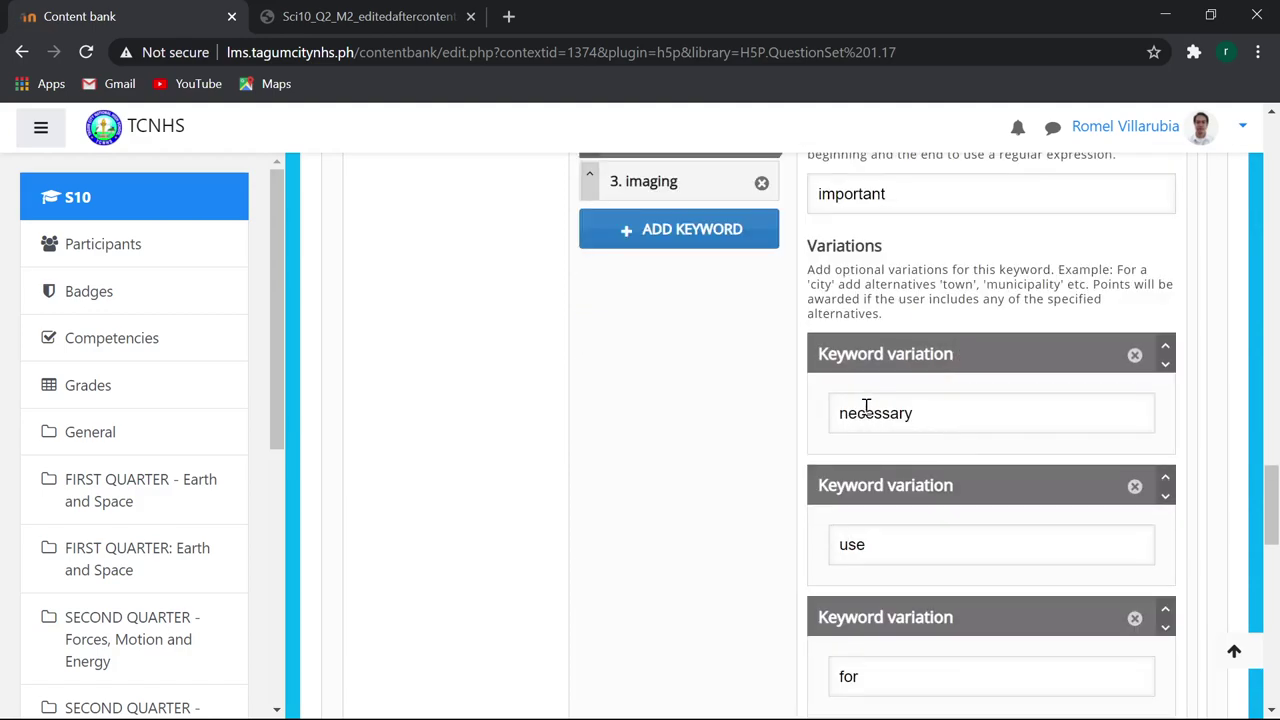
pyautogui.scroll(1, 866, 409)
pyautogui.scroll(-2, 909, 508)
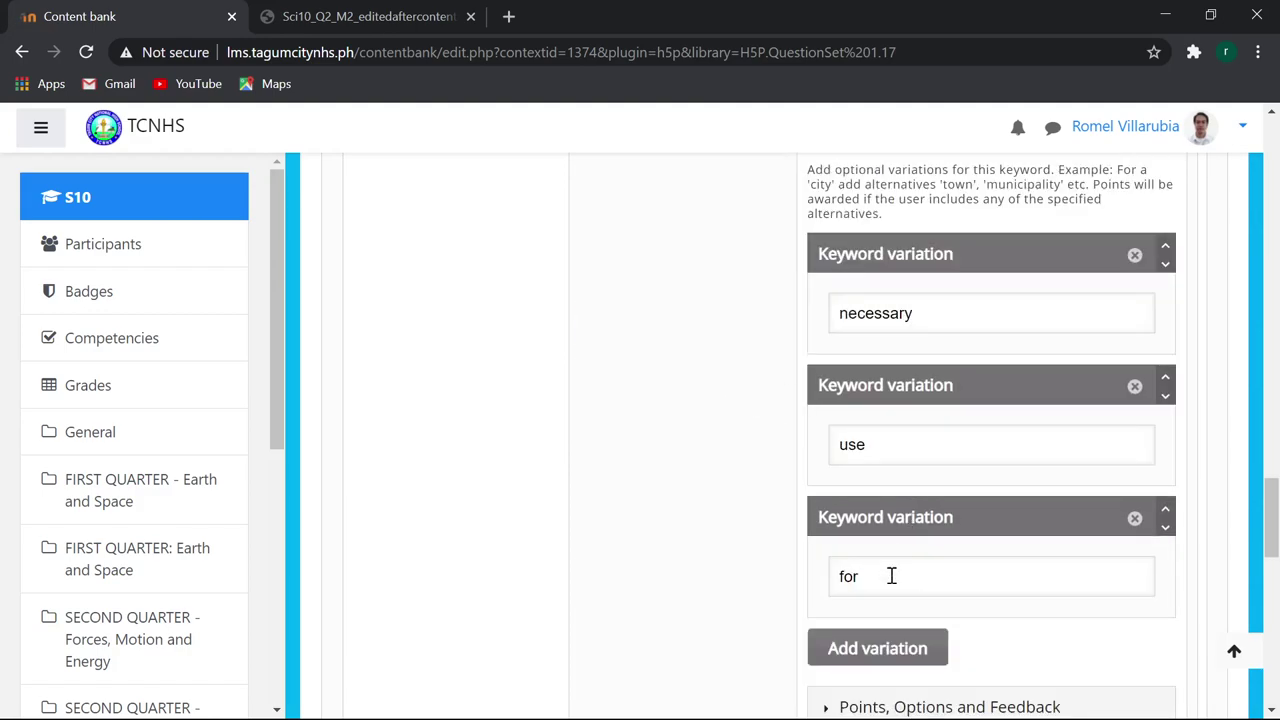
pyautogui.scroll(-1, 890, 585)
pyautogui.click(872, 549)
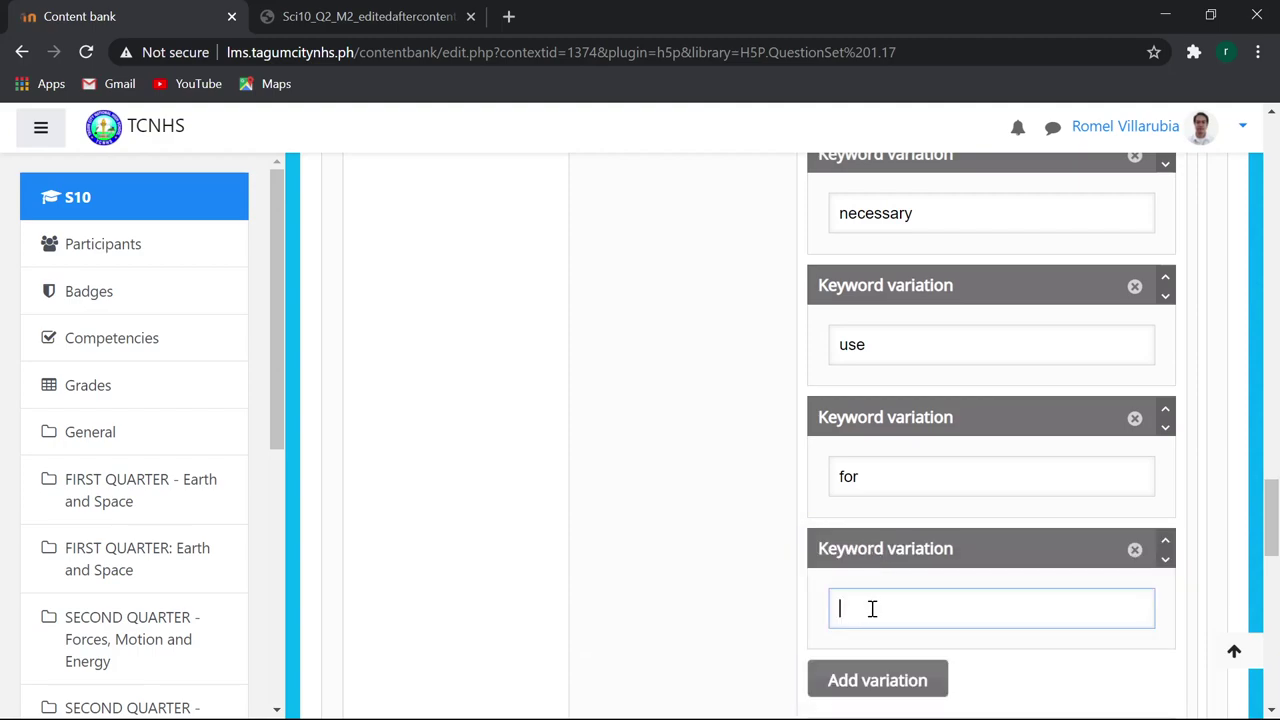
pyautogui.write('applied')
pyautogui.scroll(-2, 872, 608)
pyautogui.click(876, 479)
pyautogui.click(858, 540)
pyautogui.write('application')
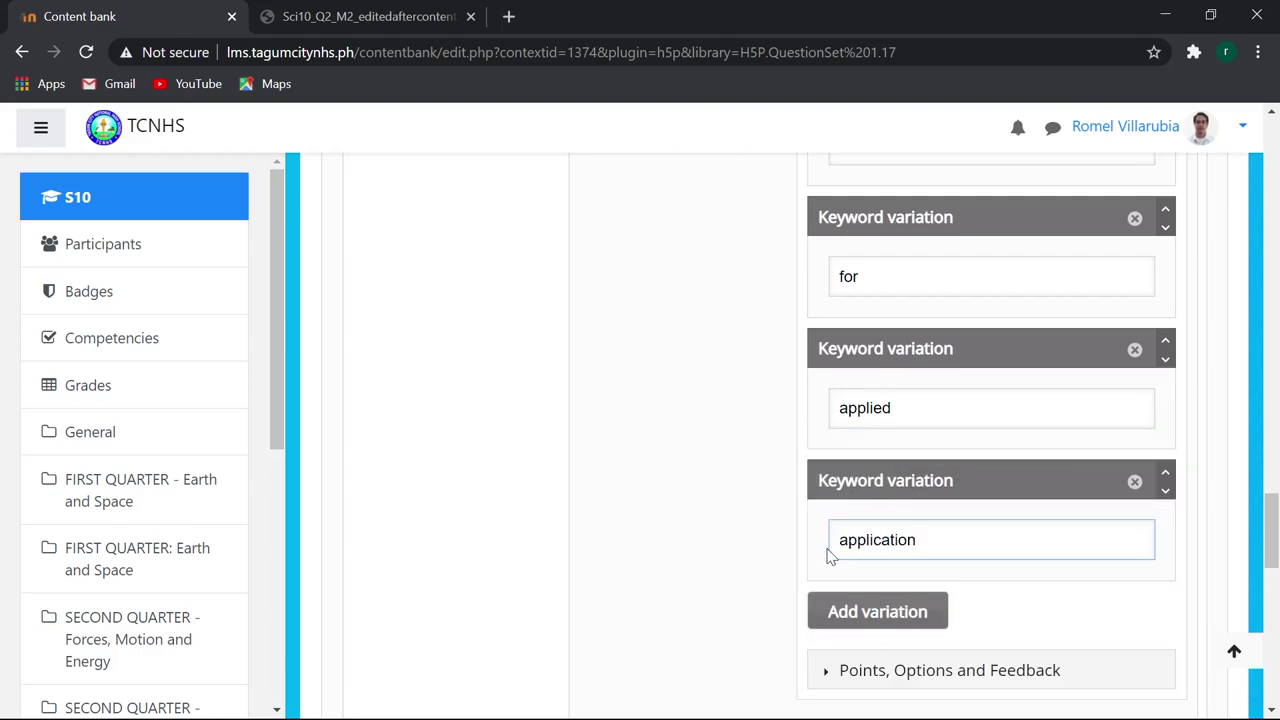
pyautogui.scroll(3, 742, 481)
pyautogui.scroll(-3, 837, 523)
pyautogui.scroll(-1, 845, 518)
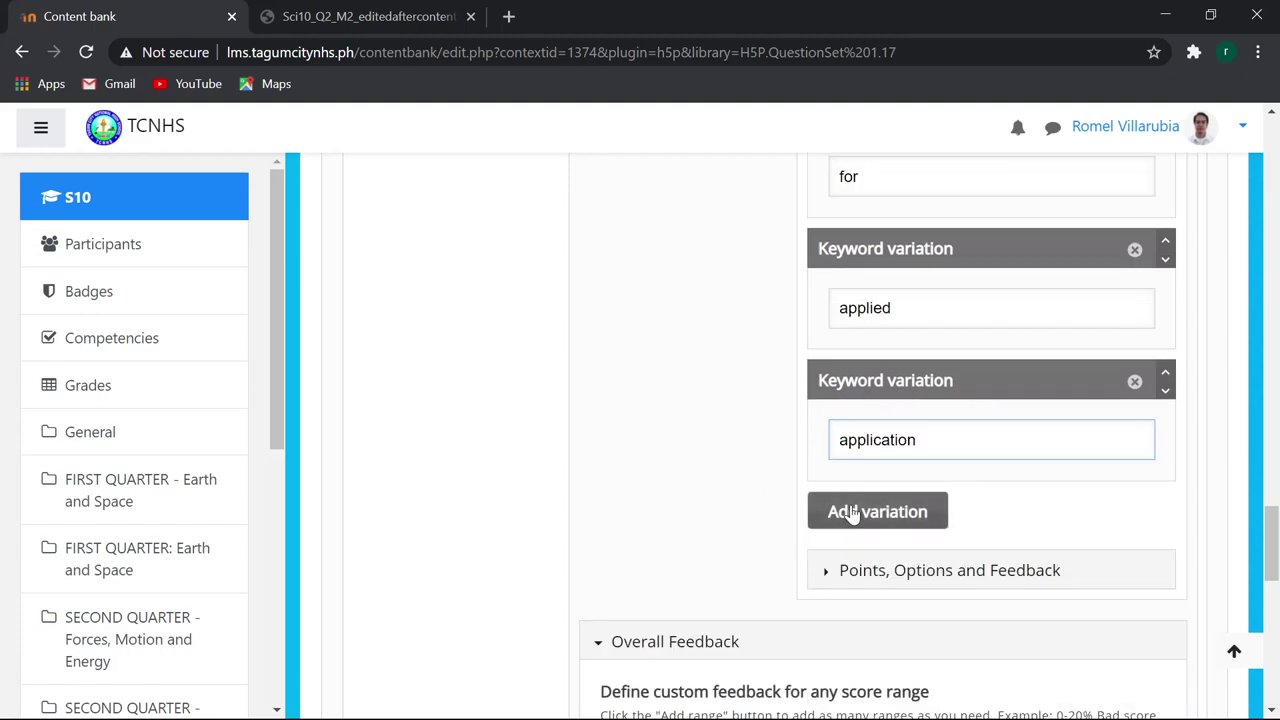
pyautogui.click(851, 514)
pyautogui.click(860, 572)
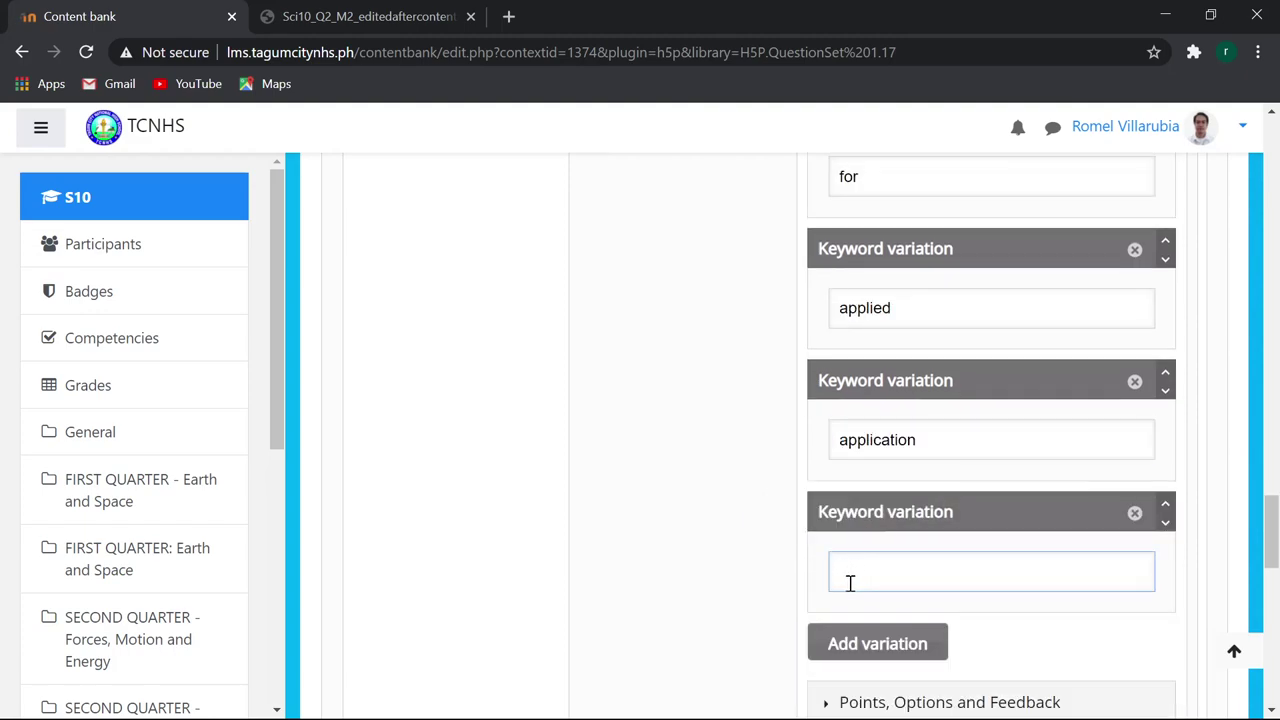
pyautogui.write('uses')
pyautogui.scroll(4, 720, 520)
pyautogui.scroll(3, 680, 446)
# Rename the third keyword to 'seeing' and change its first variation to 'color'.
pyautogui.click(675, 390)
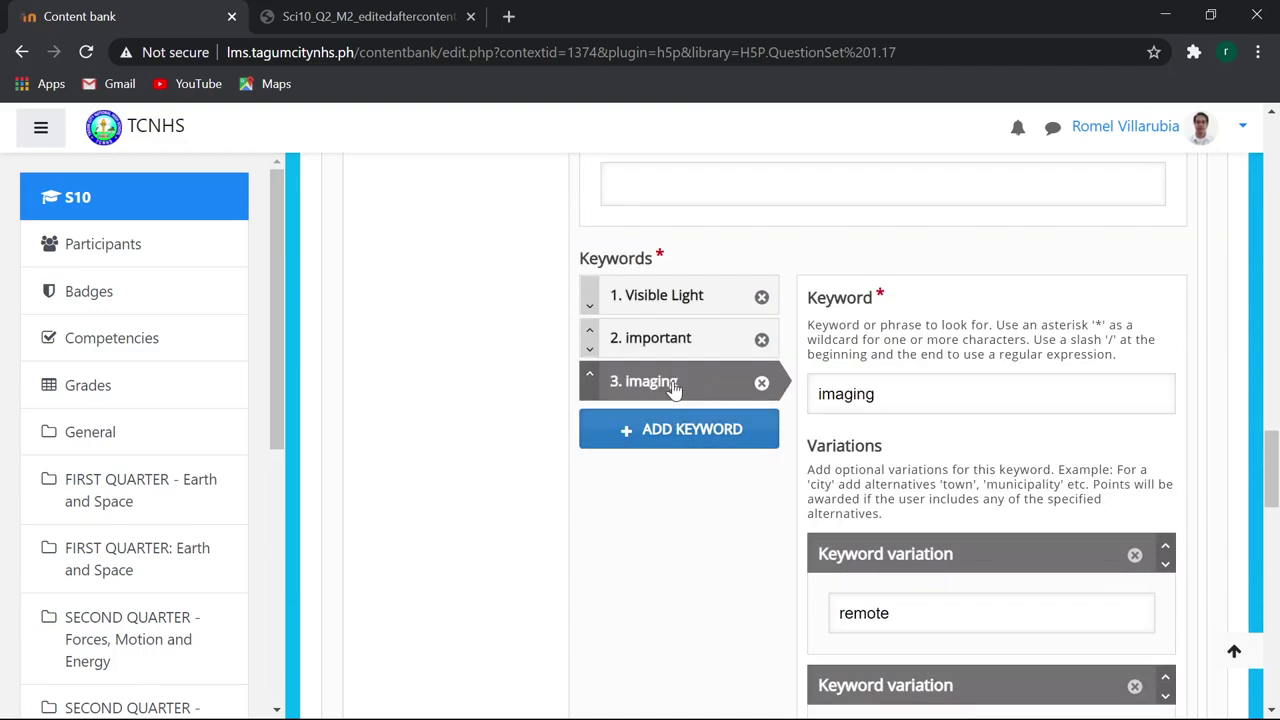
pyautogui.scroll(1, 780, 380)
pyautogui.scroll(1, 900, 400)
pyautogui.moveTo(900, 596); pyautogui.dragTo(782, 599)
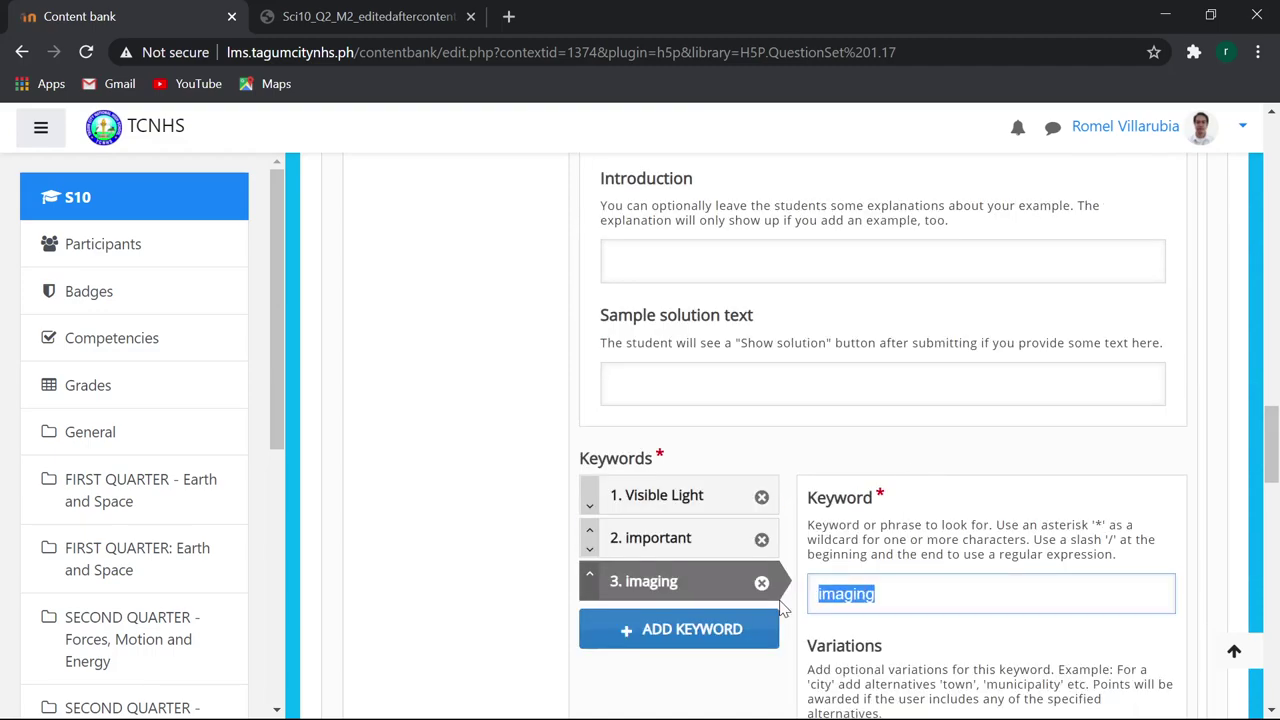
pyautogui.write('seei')
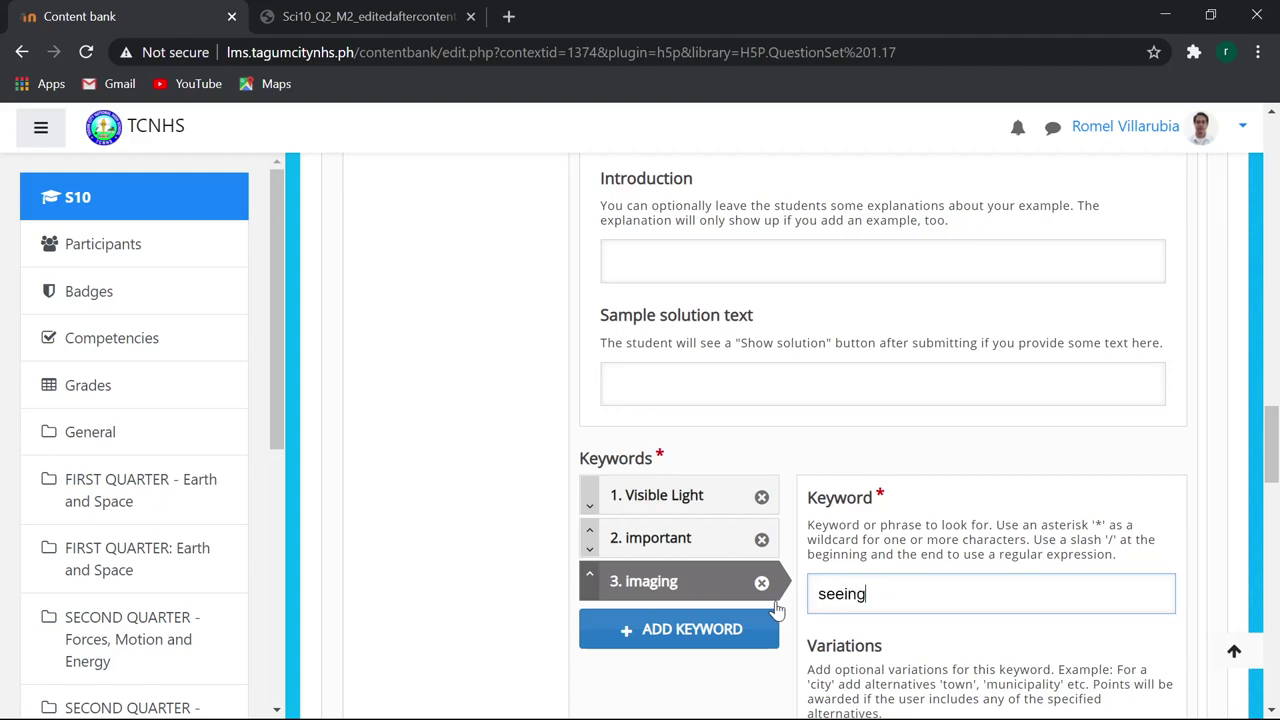
pyautogui.scroll(-2, 808, 603)
pyautogui.moveTo(906, 612); pyautogui.dragTo(818, 622)
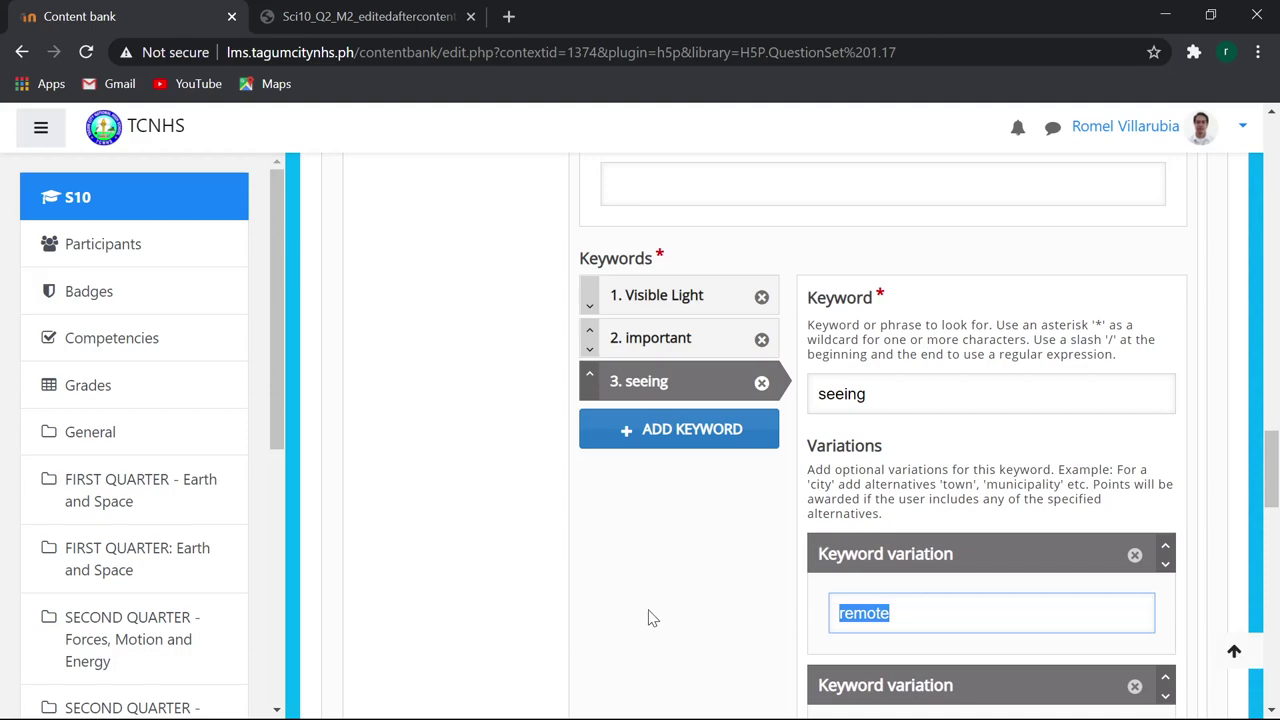
pyautogui.write('color')
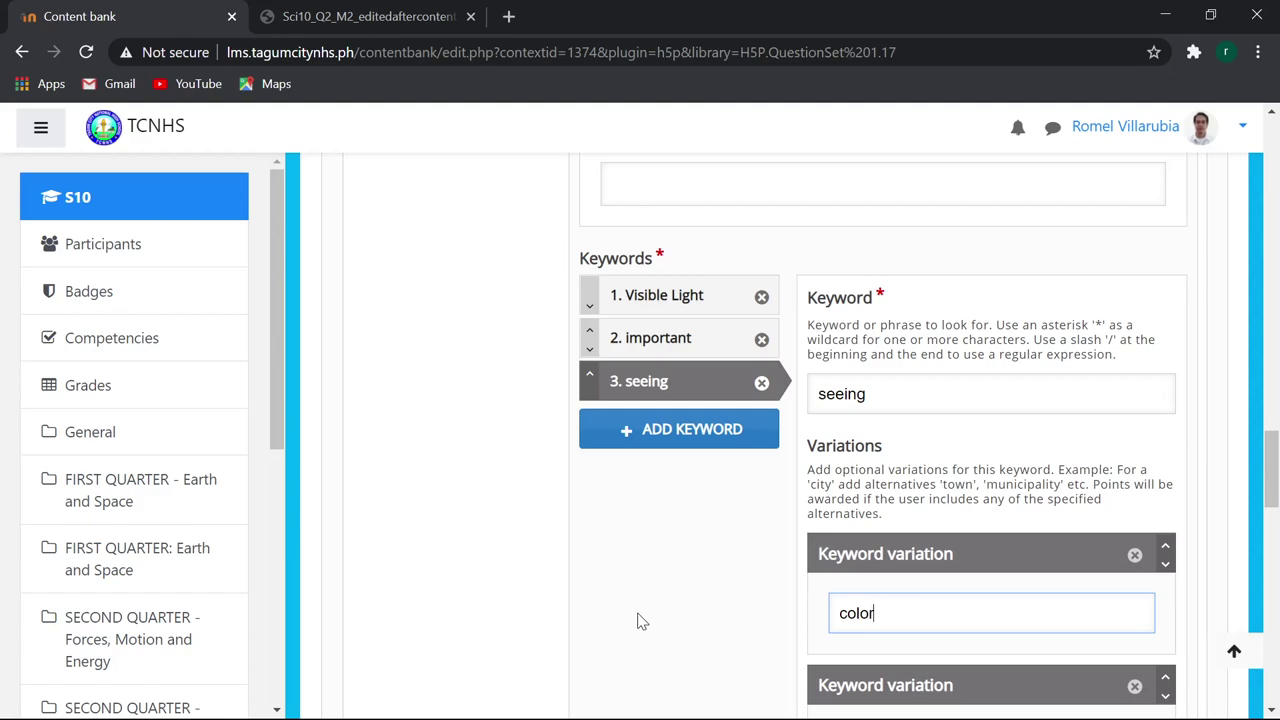
# Overwrite the next variation with 'photosynthesis' and clear the 'night vision' and 'bluetooth' variations.
pyautogui.scroll(-2, 640, 621)
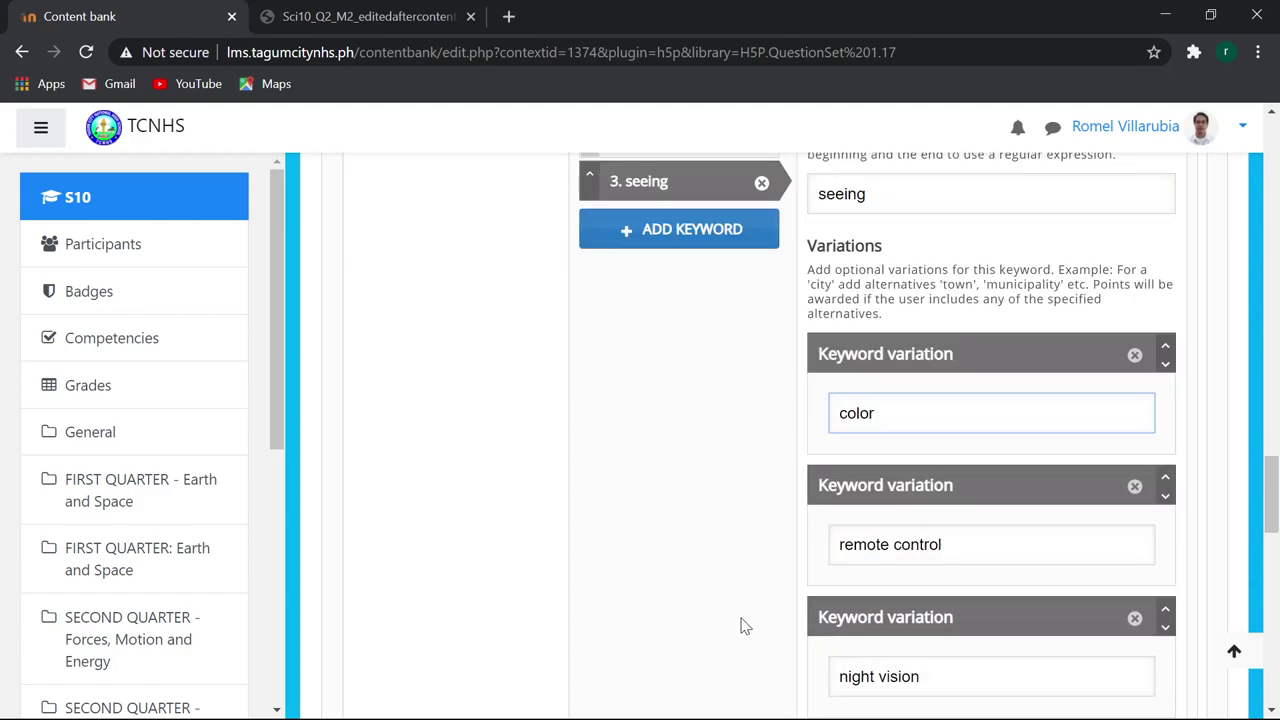
pyautogui.moveTo(963, 548)
pyautogui.mouseDown()
pyautogui.moveTo(834, 551)
pyautogui.moveTo(797, 578)
pyautogui.mouseUp()
pyautogui.write('p')
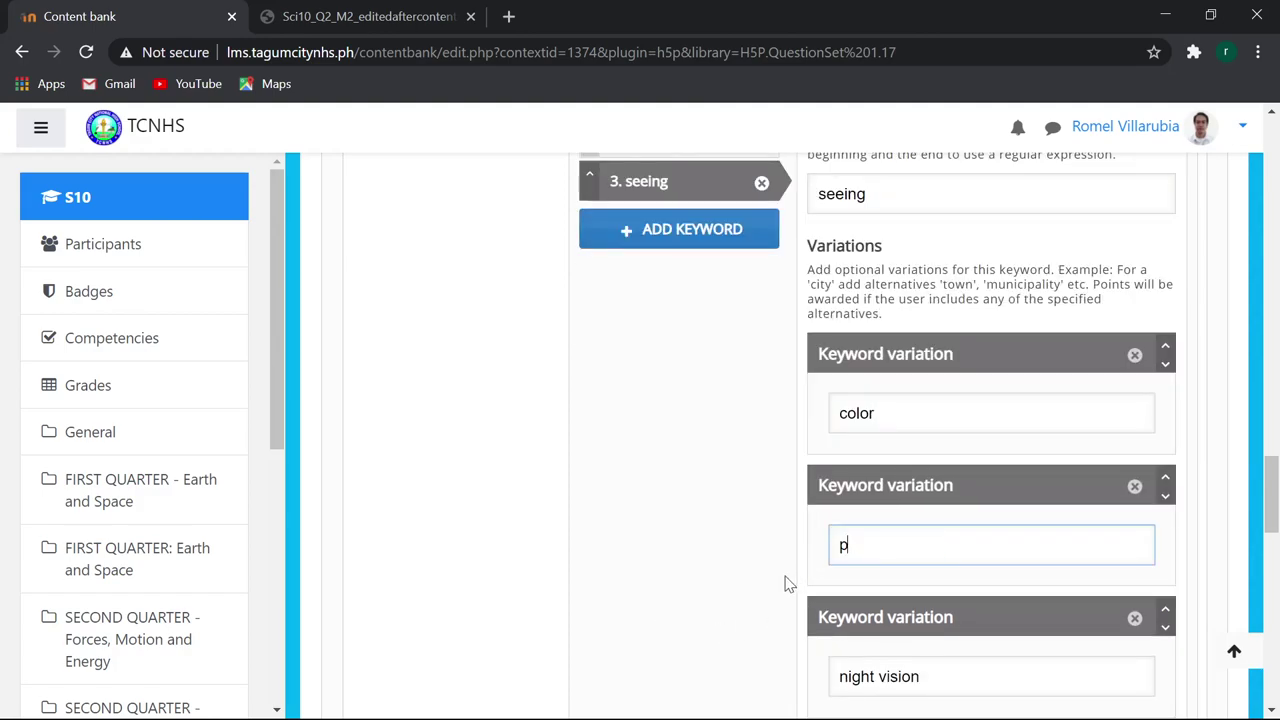
pyautogui.write('hotosynthesis')
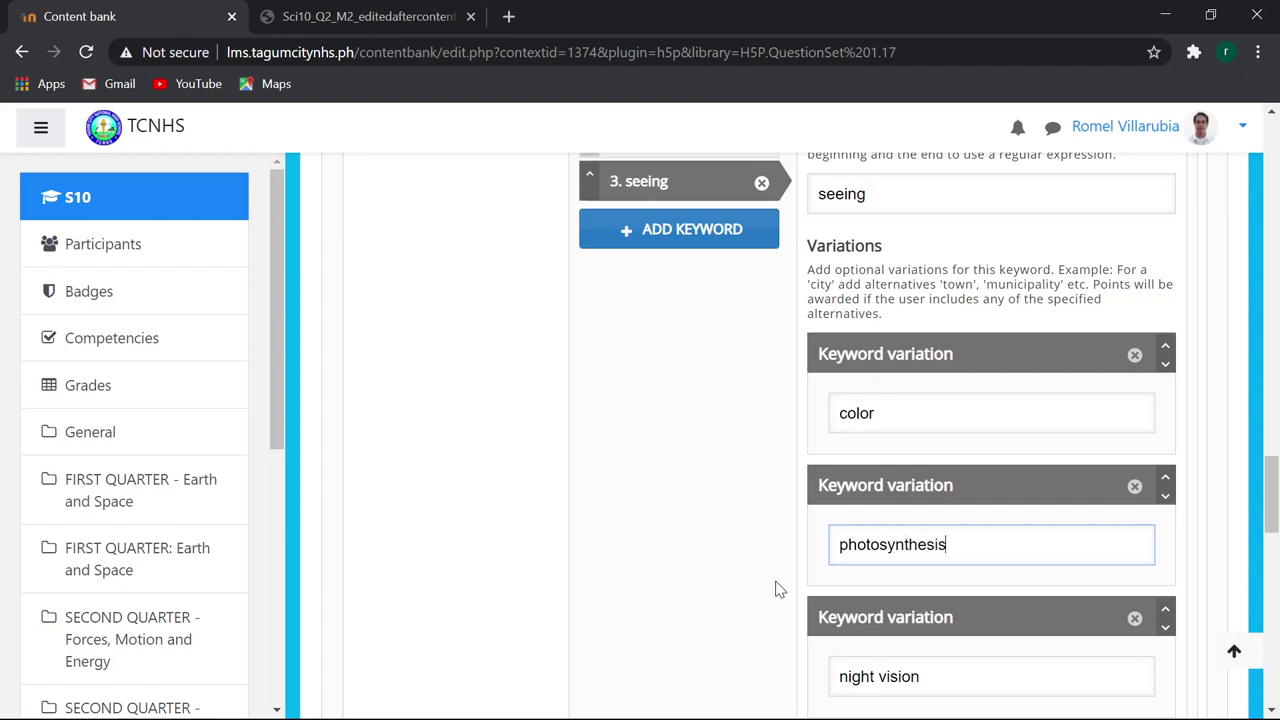
pyautogui.scroll(-1, 885, 578)
pyautogui.moveTo(946, 586); pyautogui.dragTo(814, 586)
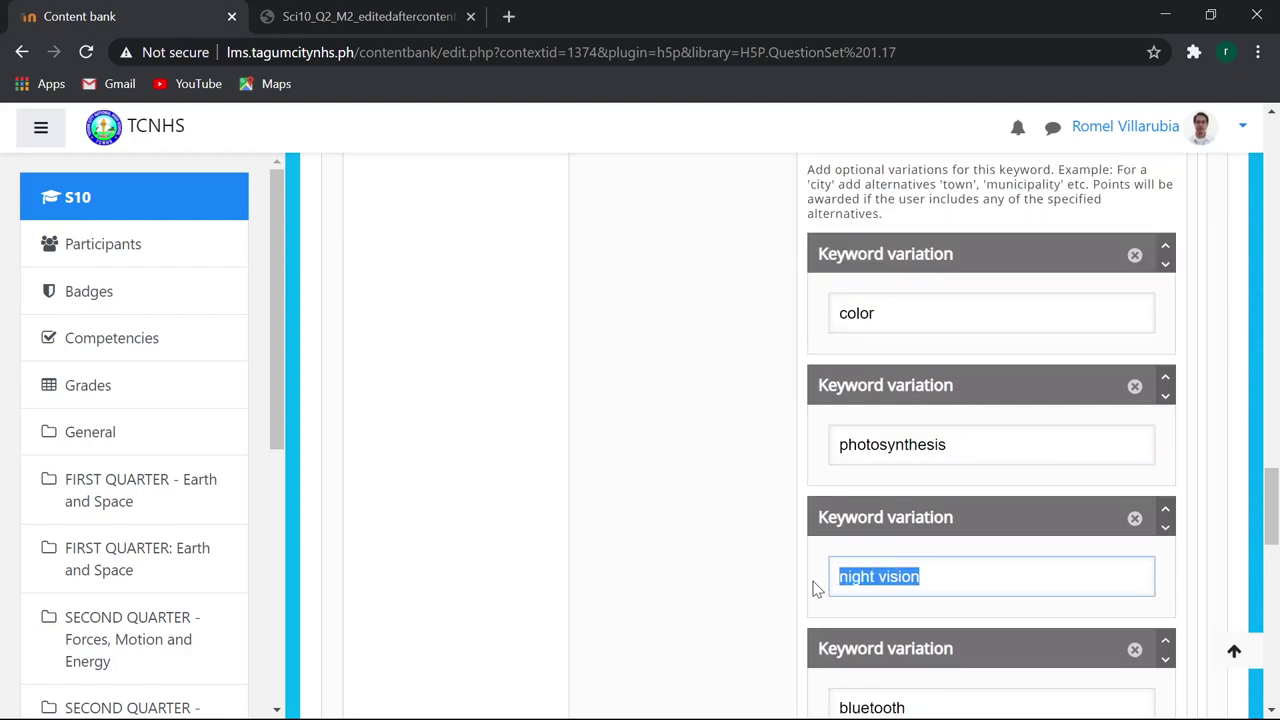
pyautogui.press('BackSpace')
pyautogui.scroll(-2, 950, 620)
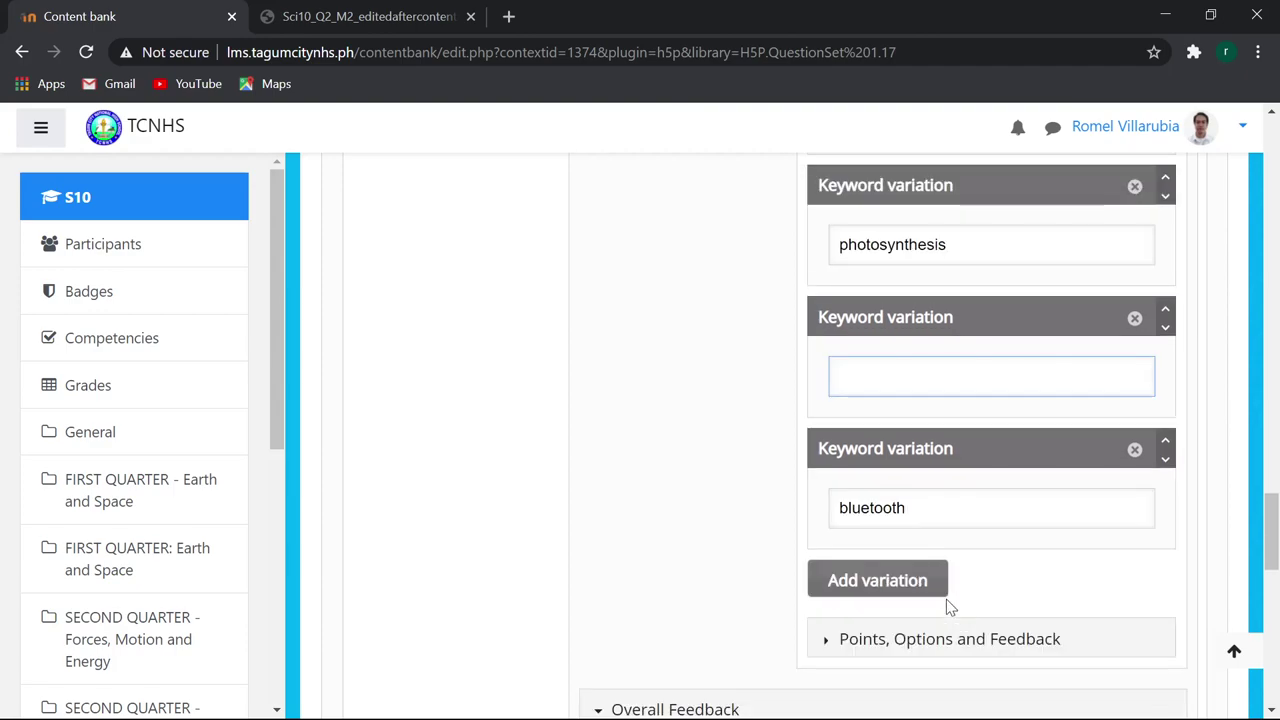
pyautogui.moveTo(928, 508); pyautogui.dragTo(797, 520)
pyautogui.press('BackSpace')
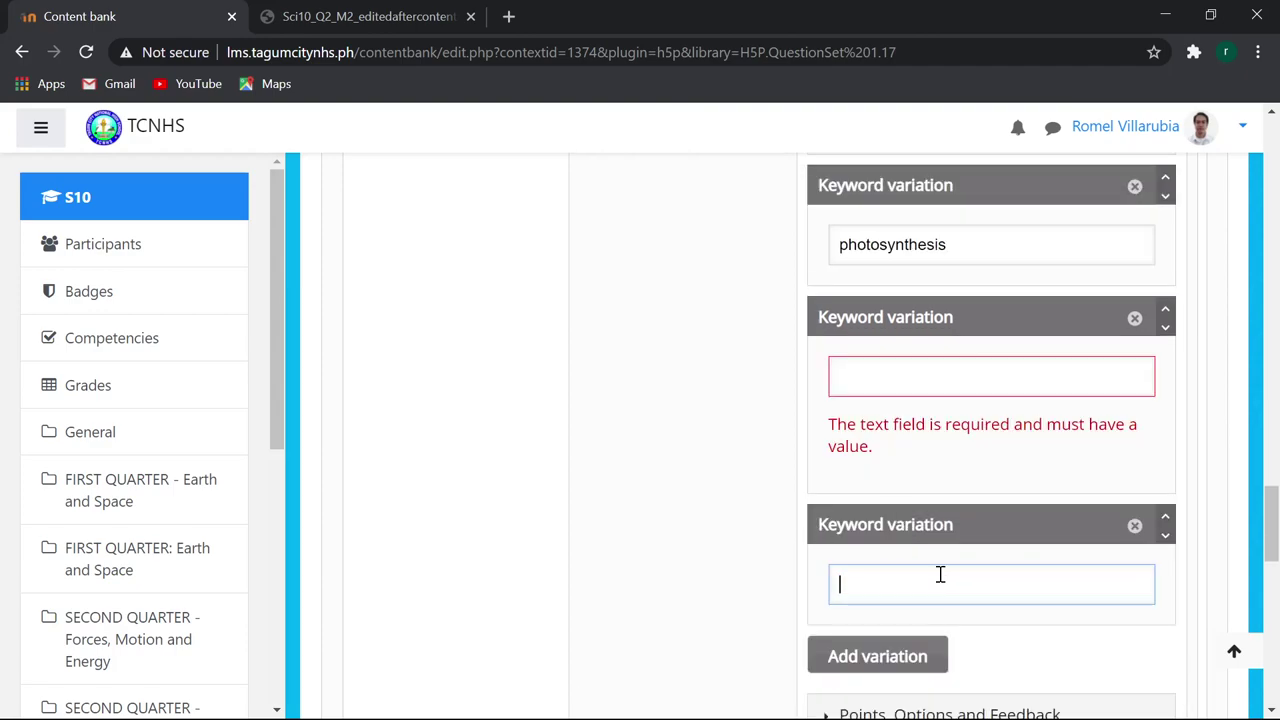
# Fill the emptied variation fields with 'vision' and 'see', then add another variation.
pyautogui.click(894, 375)
pyautogui.scroll(3, 972, 479)
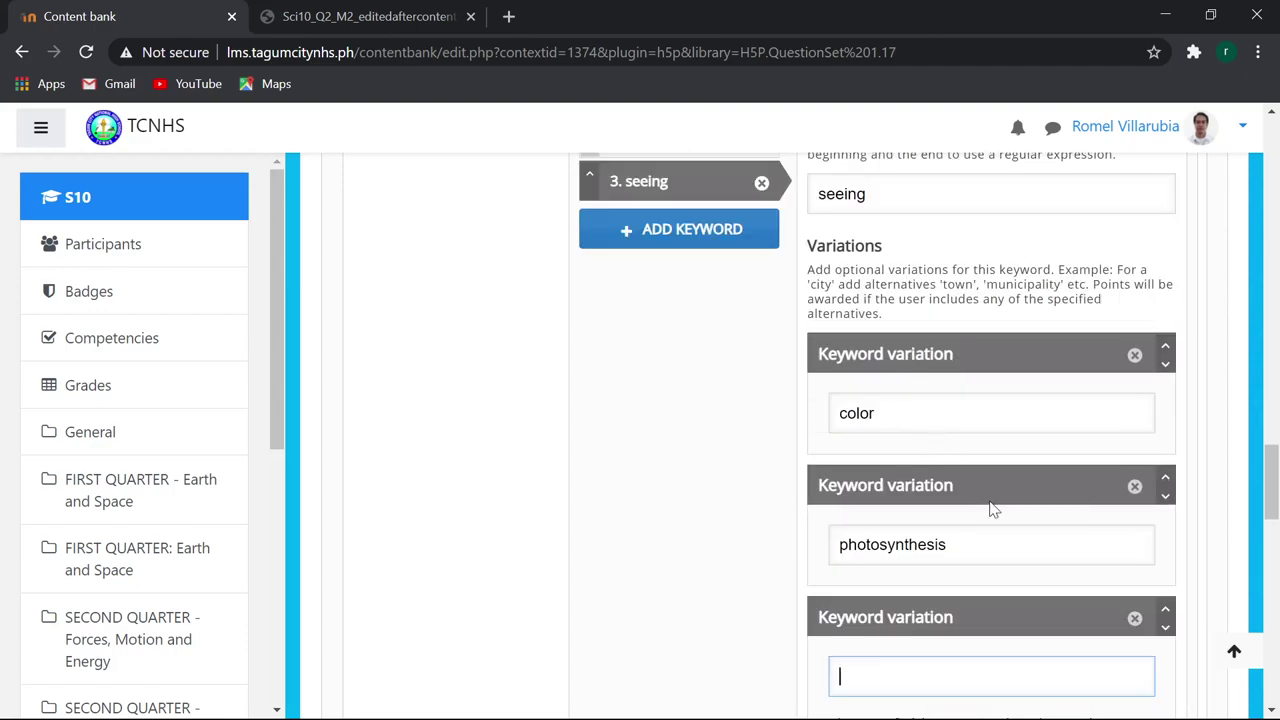
pyautogui.scroll(1, 994, 511)
pyautogui.scroll(1, 997, 515)
pyautogui.scroll(-2, 997, 515)
pyautogui.scroll(-2, 997, 515)
pyautogui.write('v')
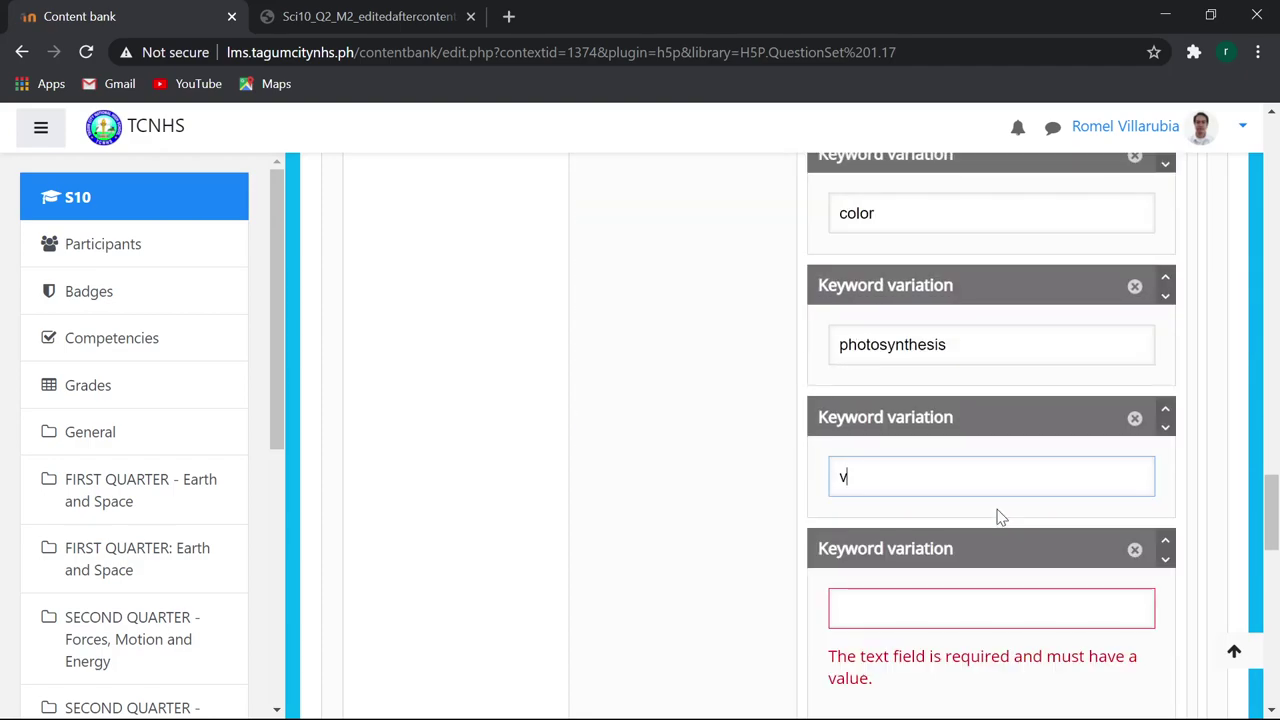
pyautogui.write('ision')
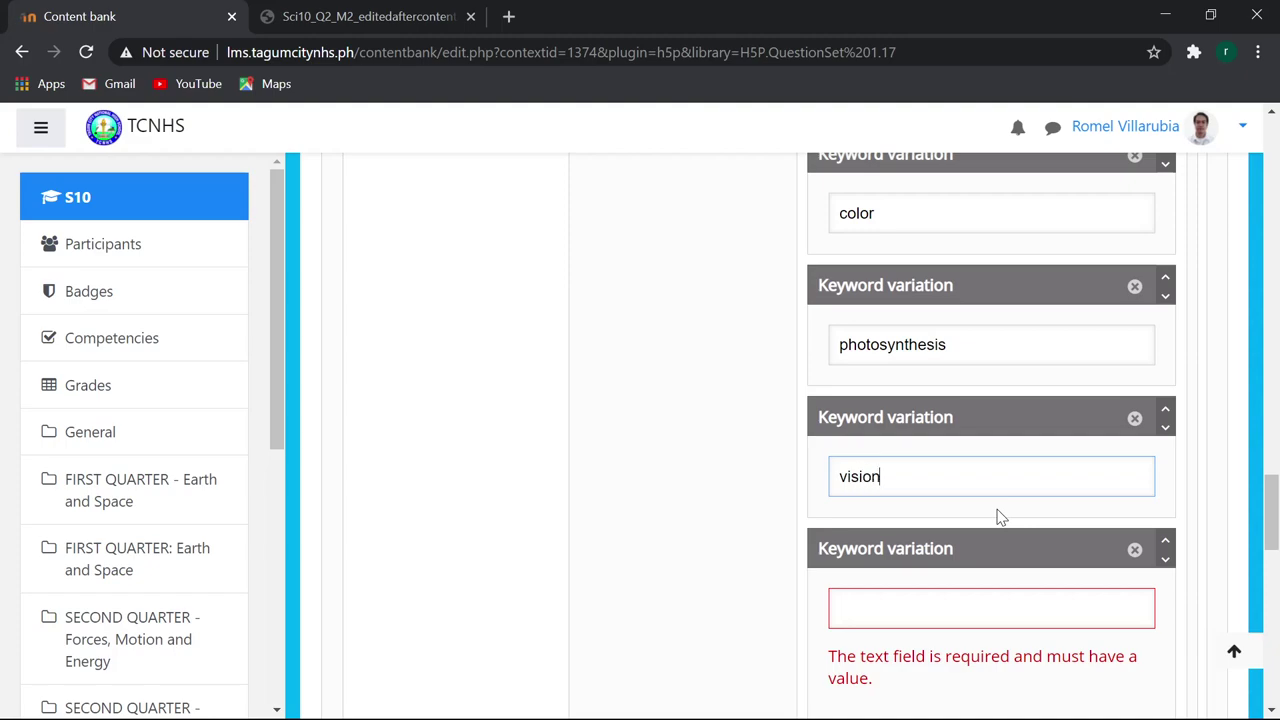
pyautogui.click(854, 608)
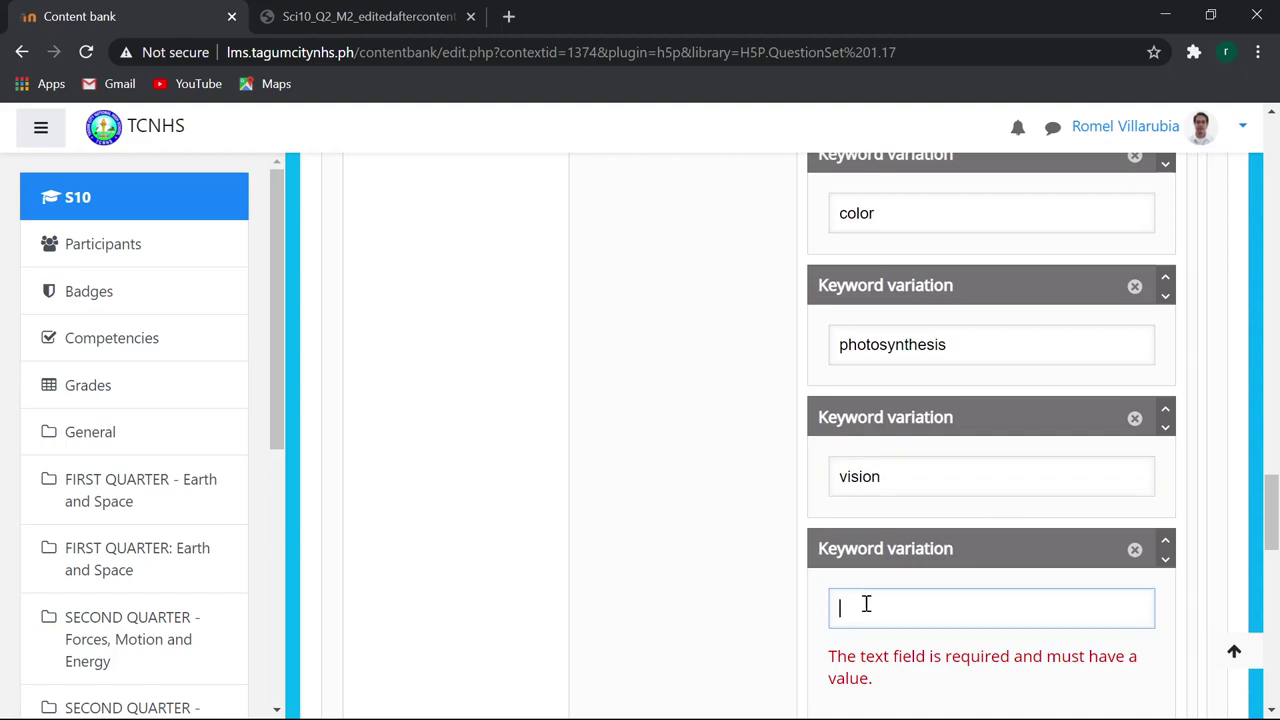
pyautogui.scroll(3, 883, 597)
pyautogui.scroll(2, 929, 577)
pyautogui.scroll(-2, 926, 568)
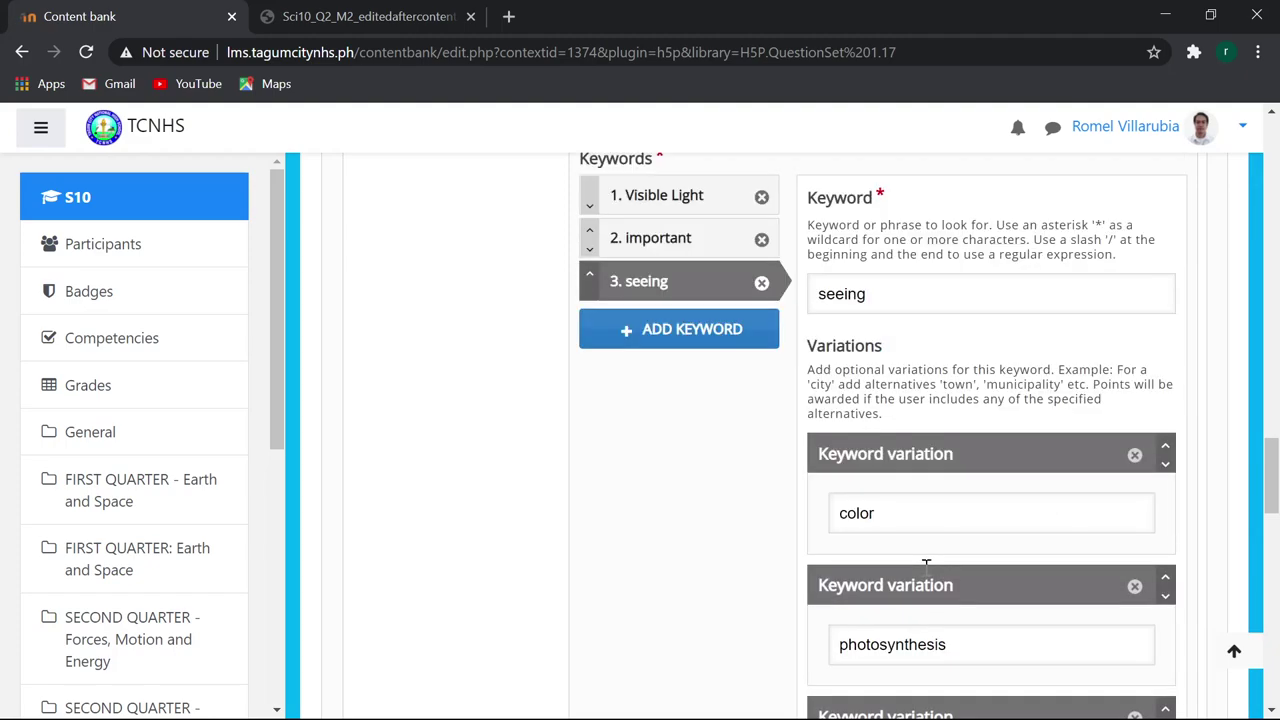
pyautogui.scroll(-2, 928, 563)
pyautogui.scroll(-2, 928, 563)
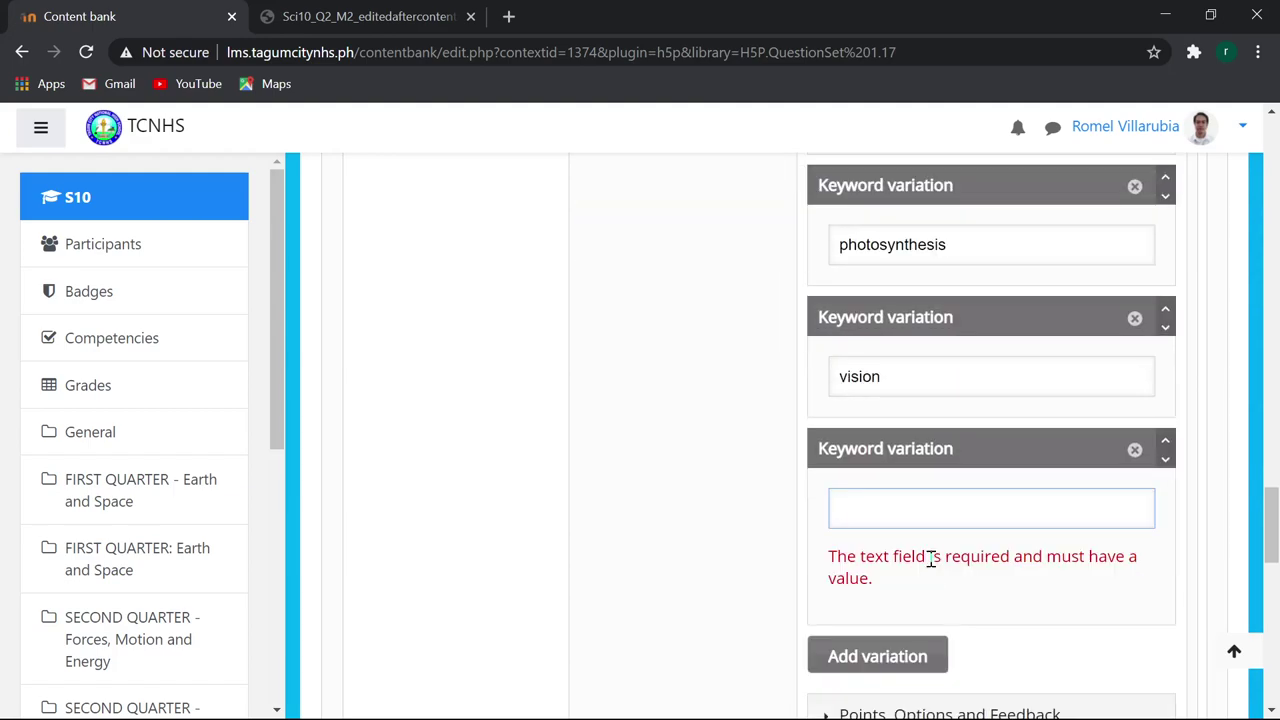
pyautogui.write('see')
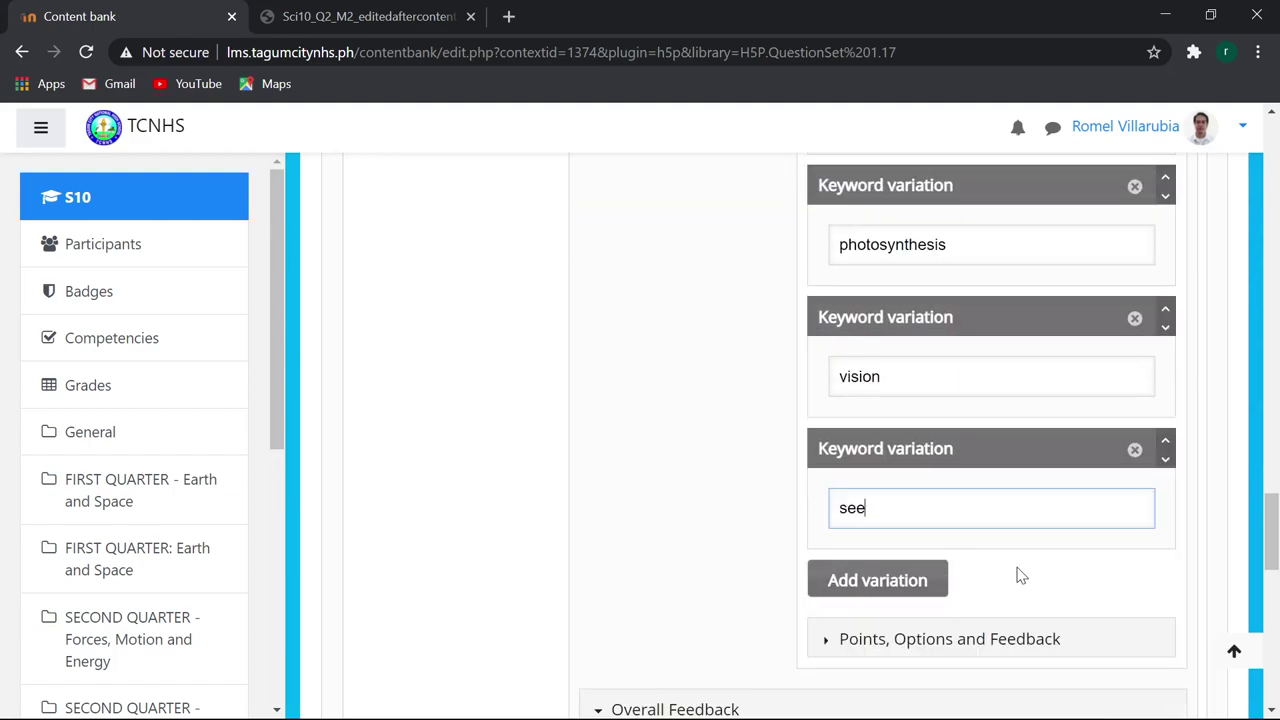
pyautogui.click(908, 582)
pyautogui.write('light')
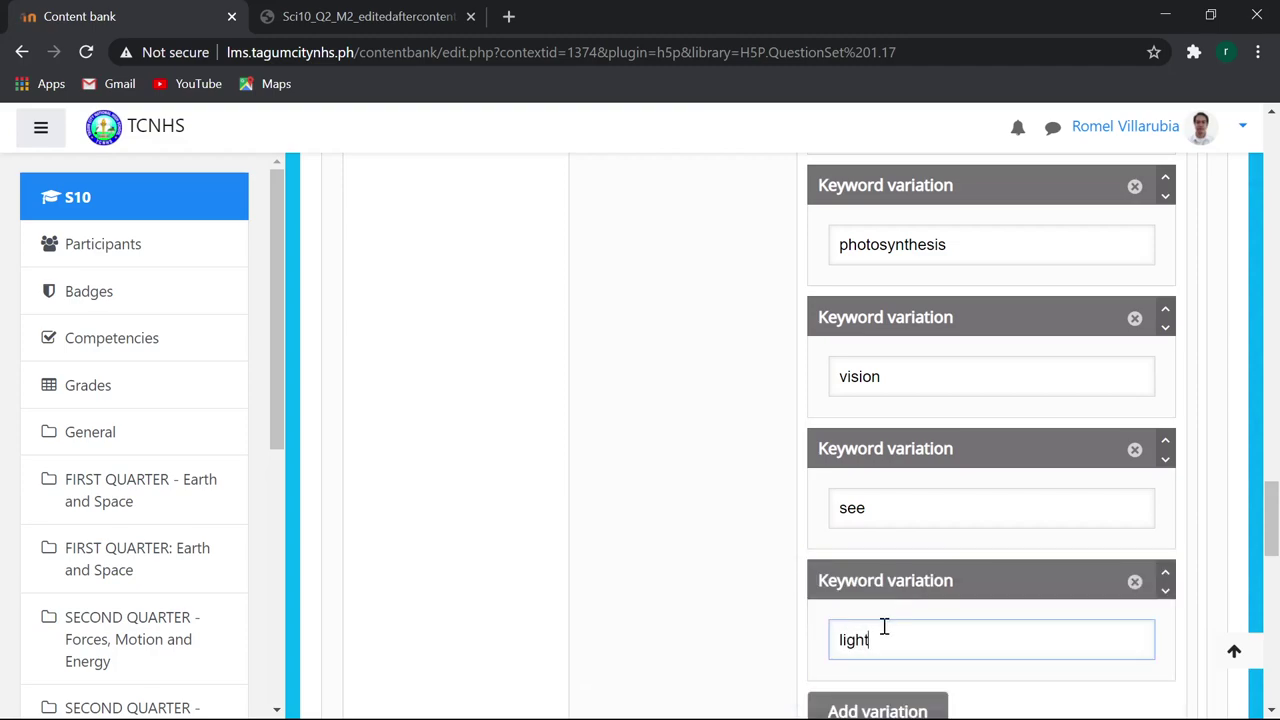
pyautogui.scroll(-2, 882, 630)
# Copy essay question 4 and paste it into a new fifth question.
pyautogui.scroll(-2, 888, 529)
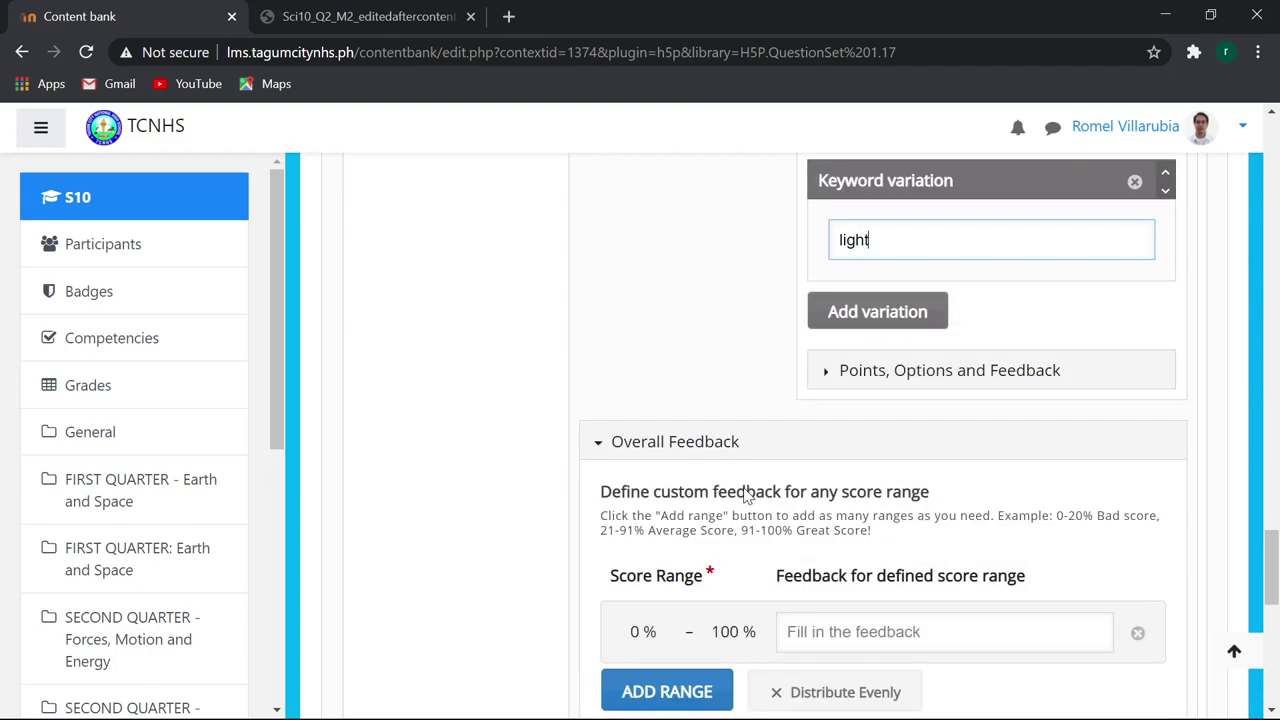
pyautogui.scroll(-2, 748, 492)
pyautogui.scroll(5, 743, 497)
pyautogui.scroll(6, 700, 500)
pyautogui.scroll(10, 676, 502)
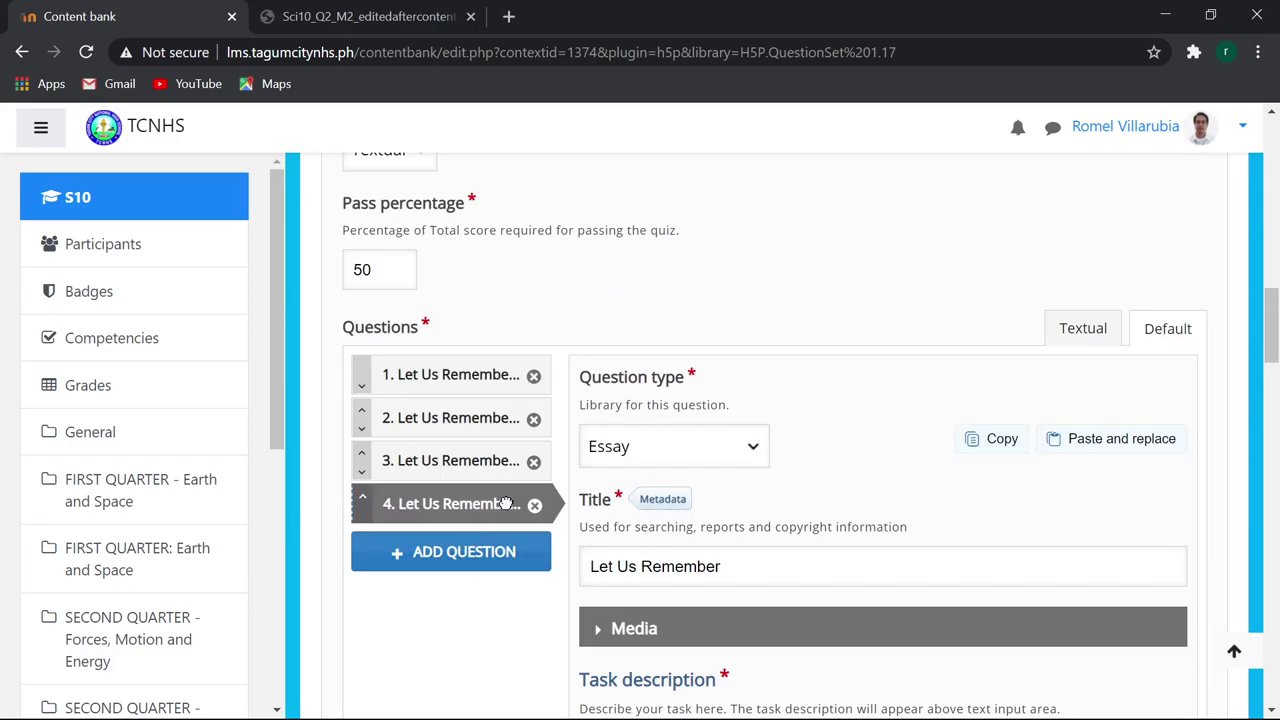
pyautogui.click(988, 442)
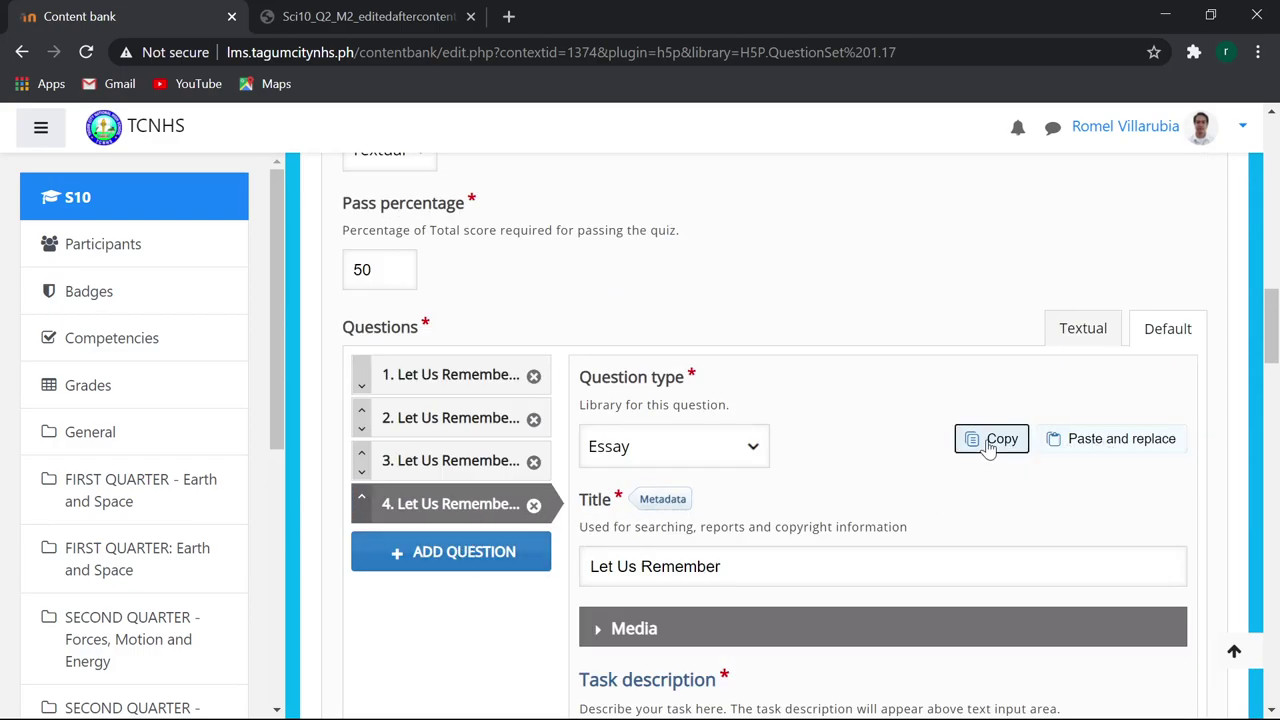
pyautogui.click(492, 560)
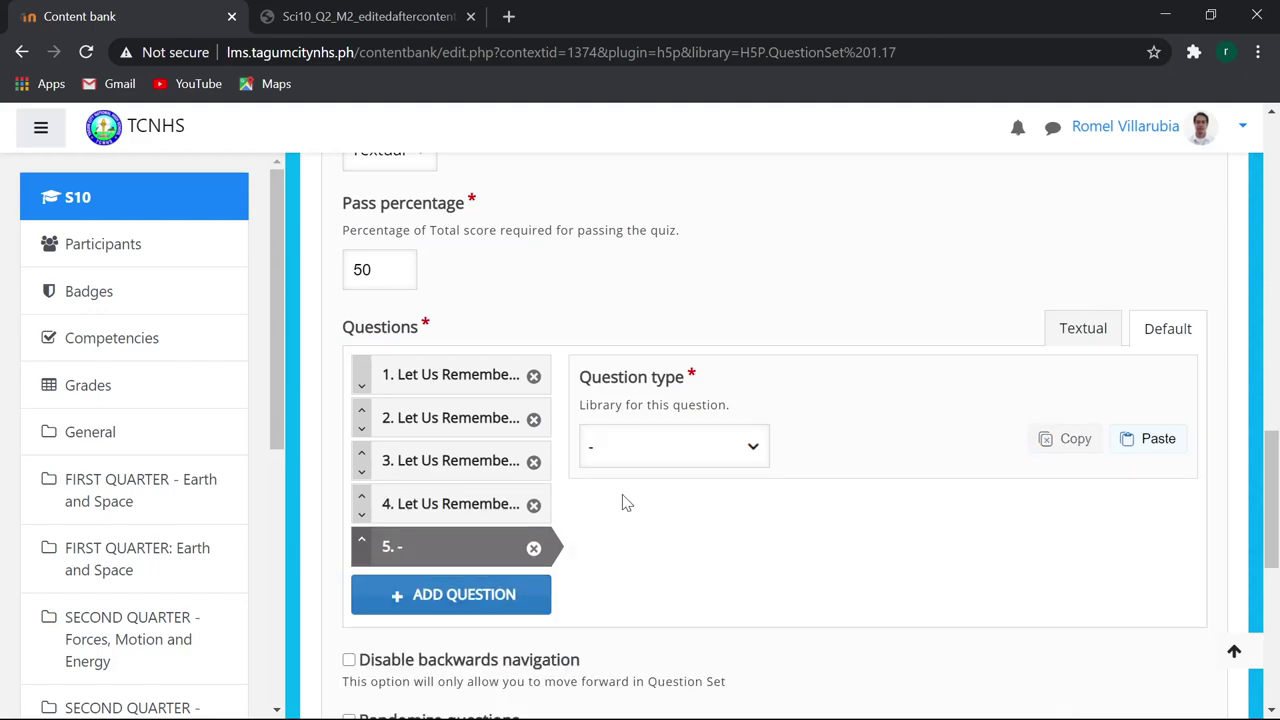
pyautogui.click(1158, 441)
# Select the '2. Visible Light' line in question 5's task description.
pyautogui.scroll(-2, 1111, 463)
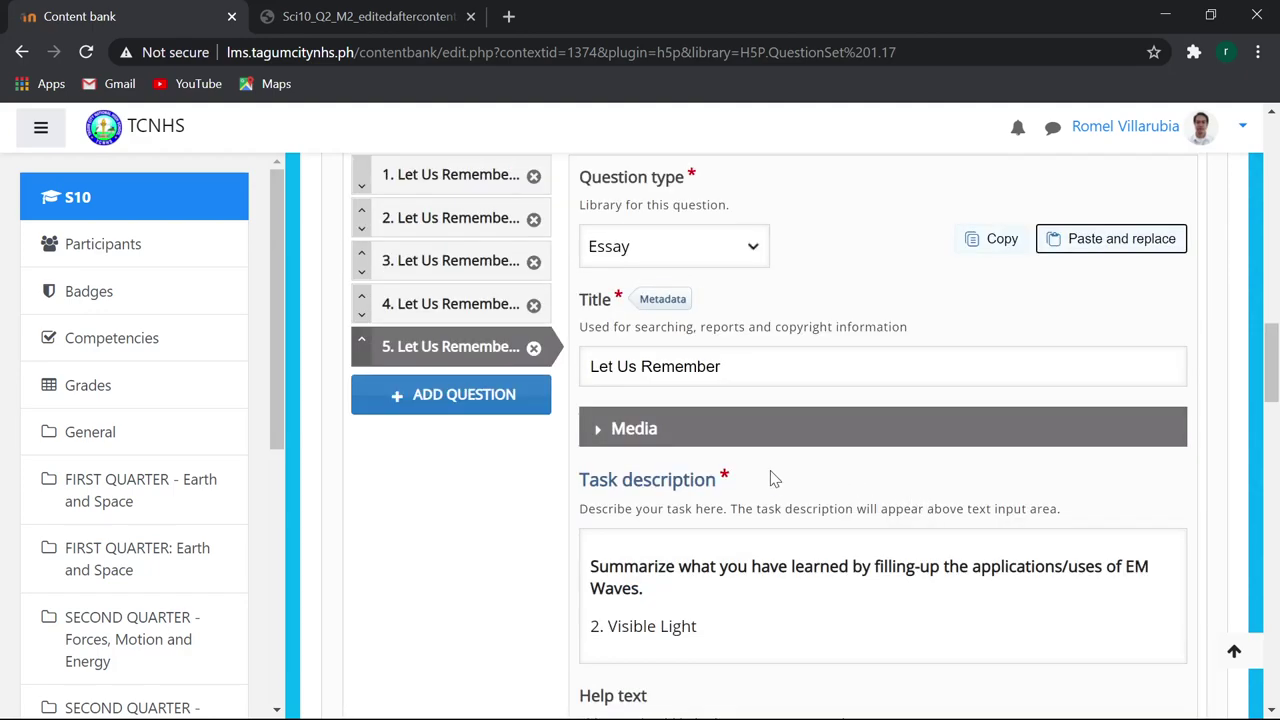
pyautogui.scroll(-2, 770, 478)
pyautogui.click(715, 440)
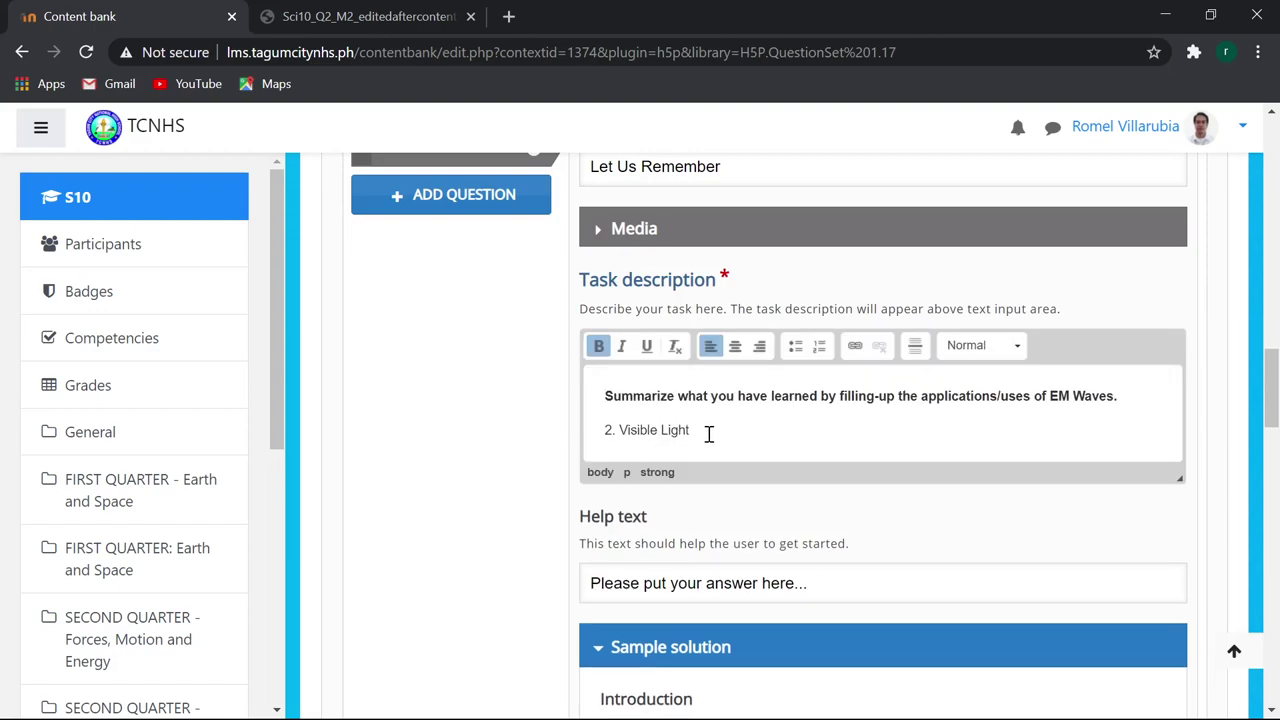
pyautogui.moveTo(708, 433); pyautogui.dragTo(603, 438)
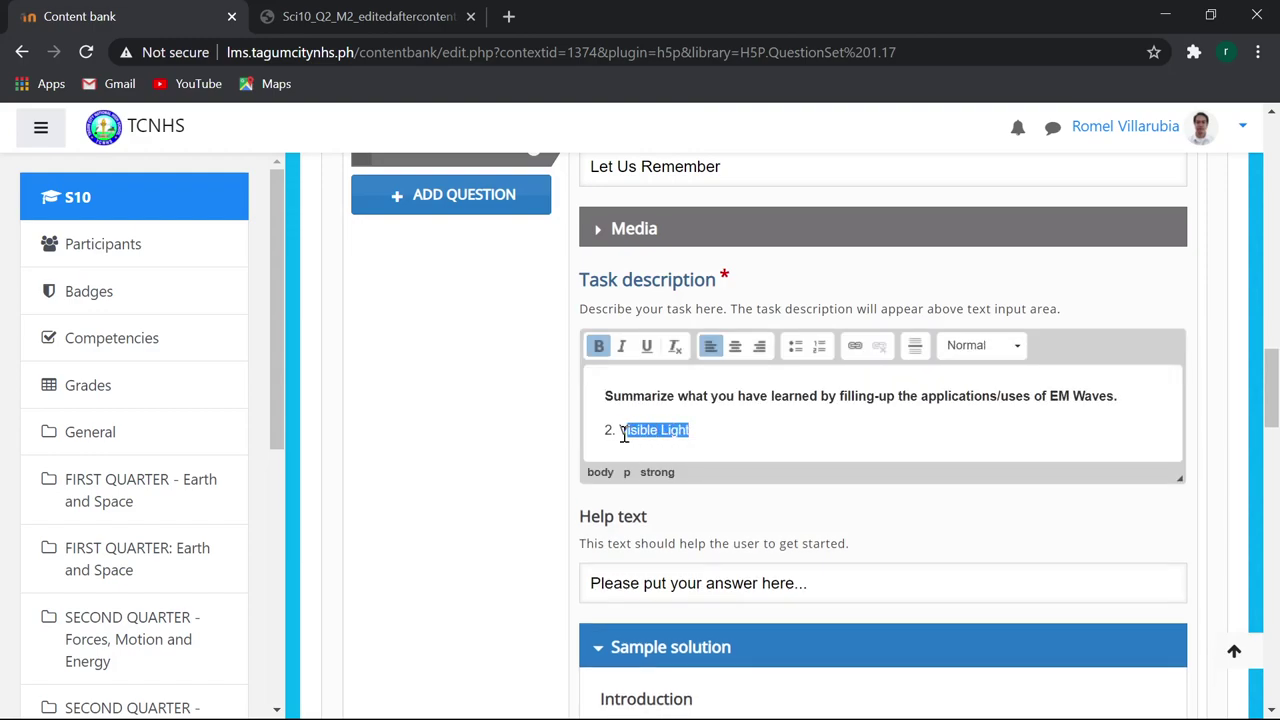
# Change question 5's task item to '5. Ultraviolet', following the module's EM Waves table.
pyautogui.click(313, 22)
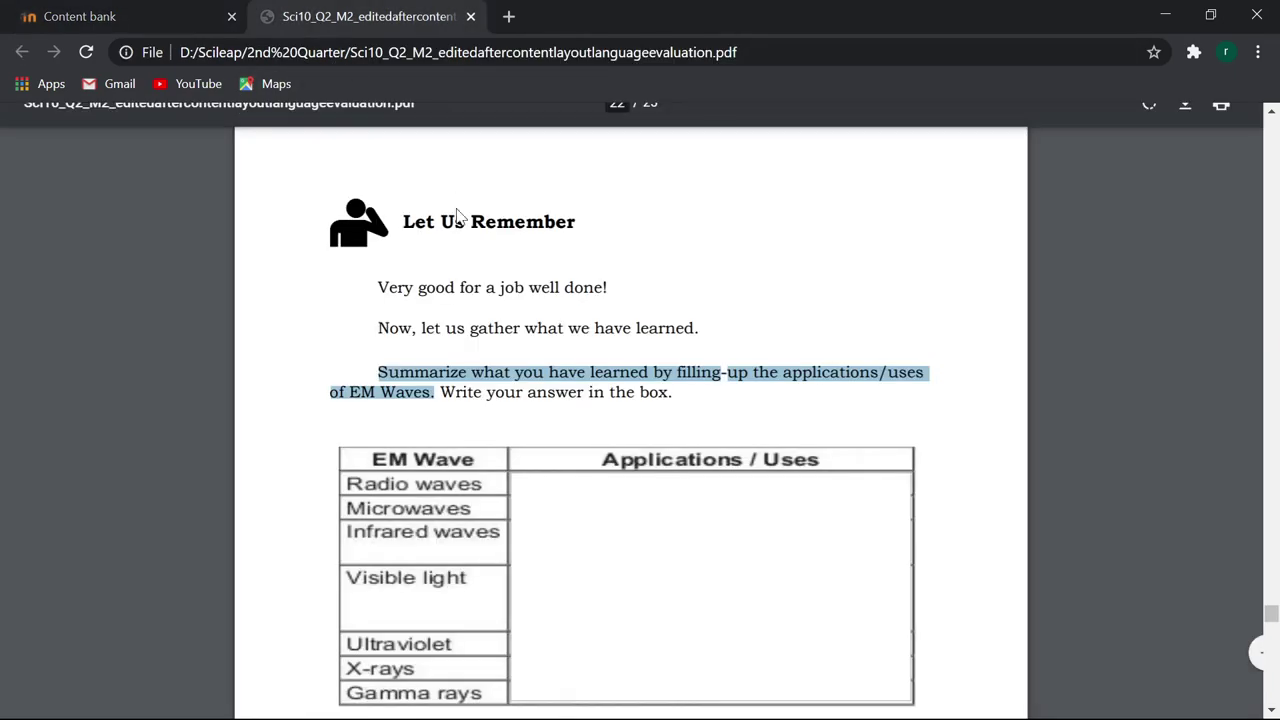
pyautogui.click(146, 17)
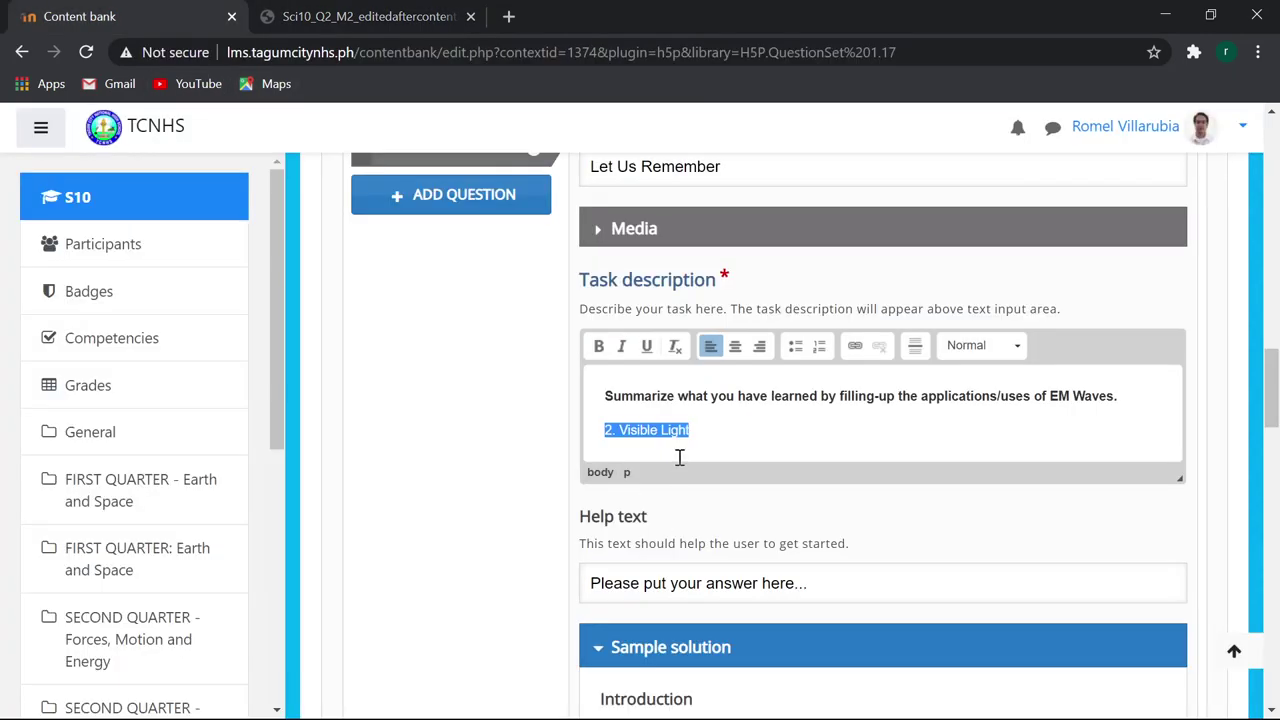
pyautogui.click(352, 27)
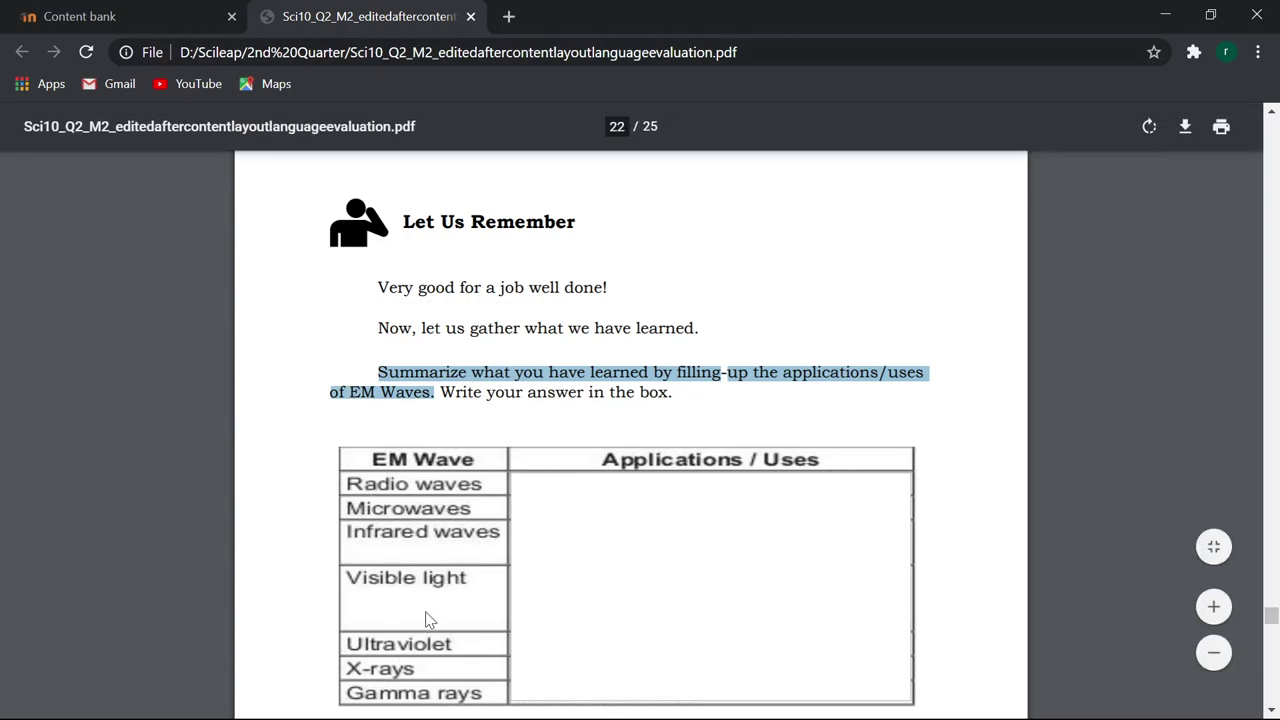
pyautogui.scroll(-2, 440, 594)
pyautogui.click(126, 17)
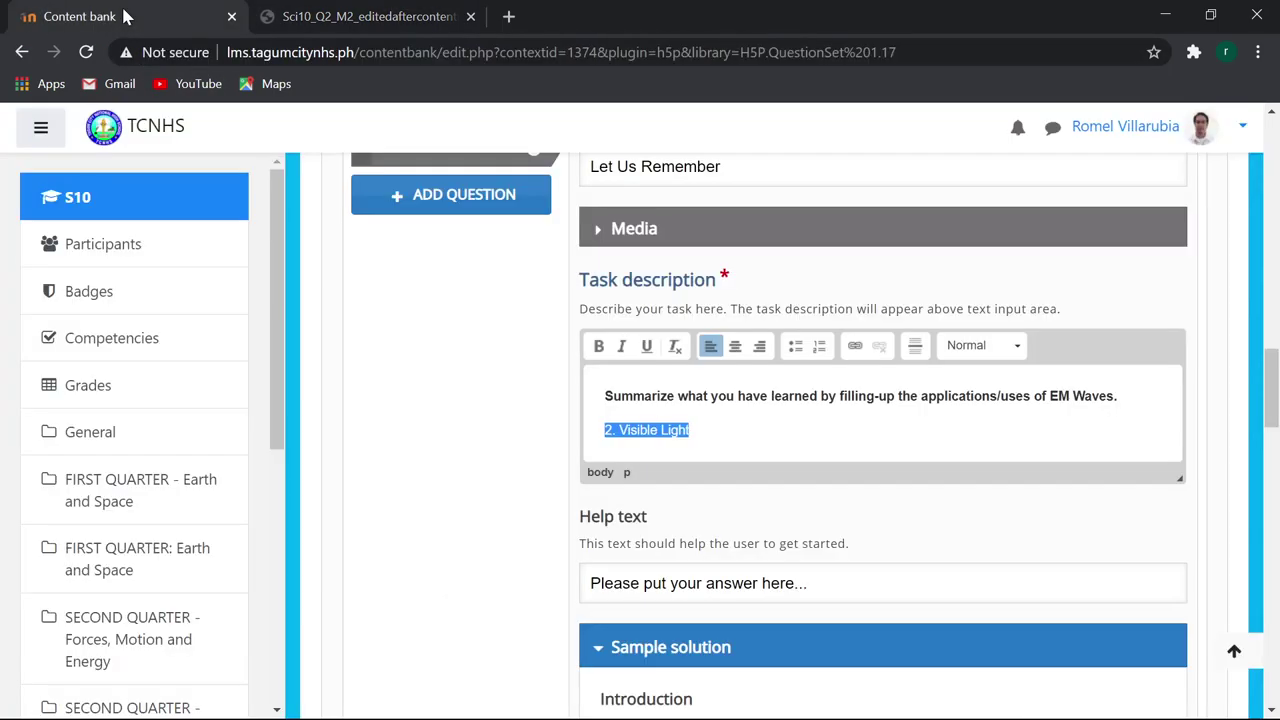
pyautogui.write('4. Ultraviolet')
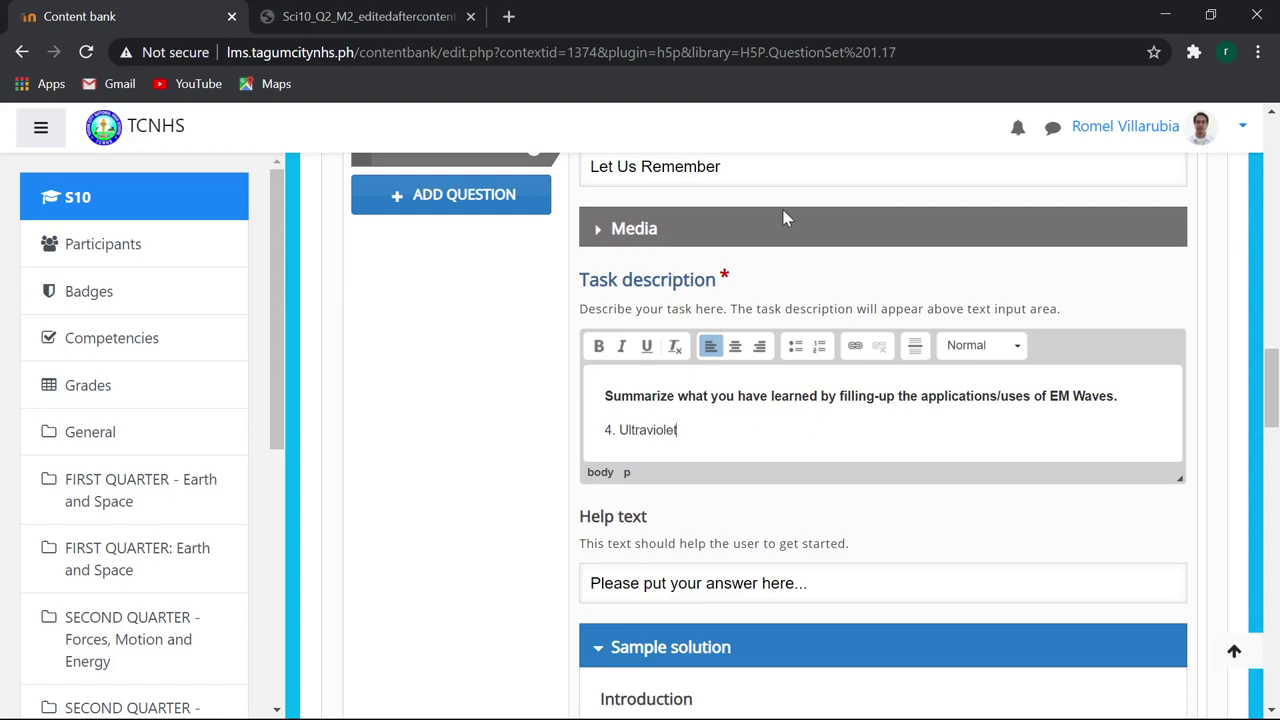
pyautogui.click(376, 20)
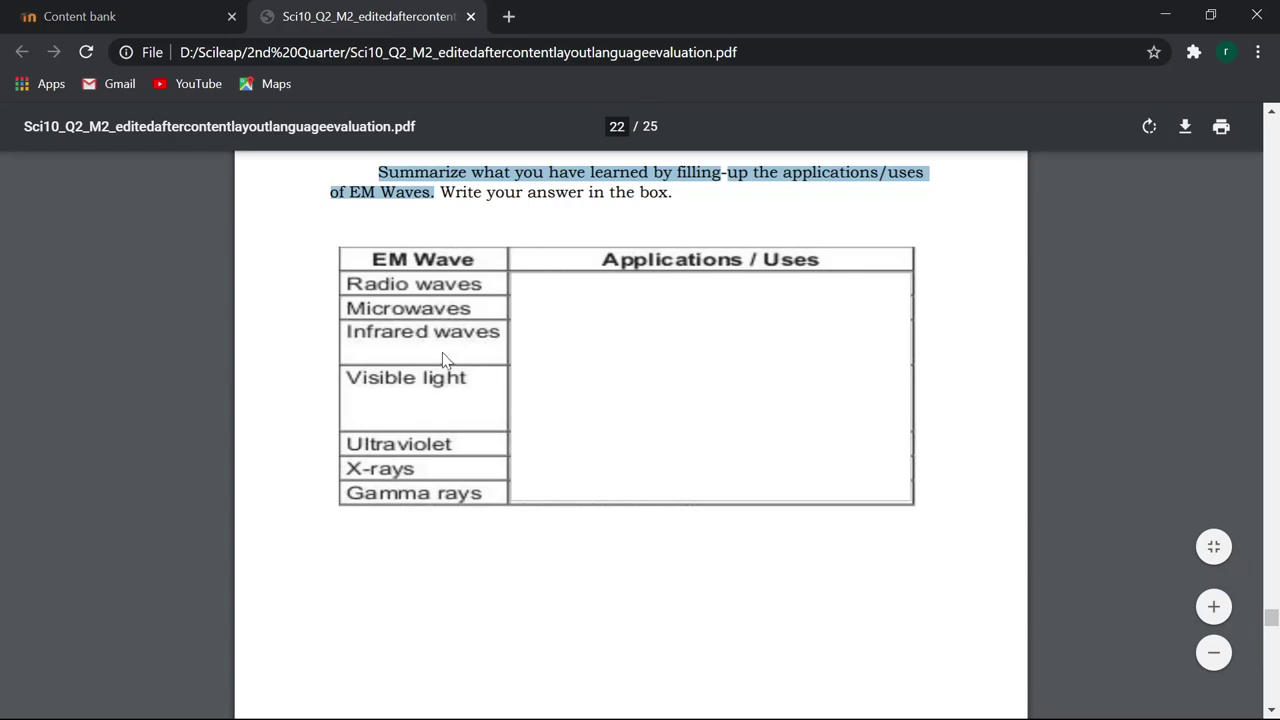
pyautogui.click(193, 24)
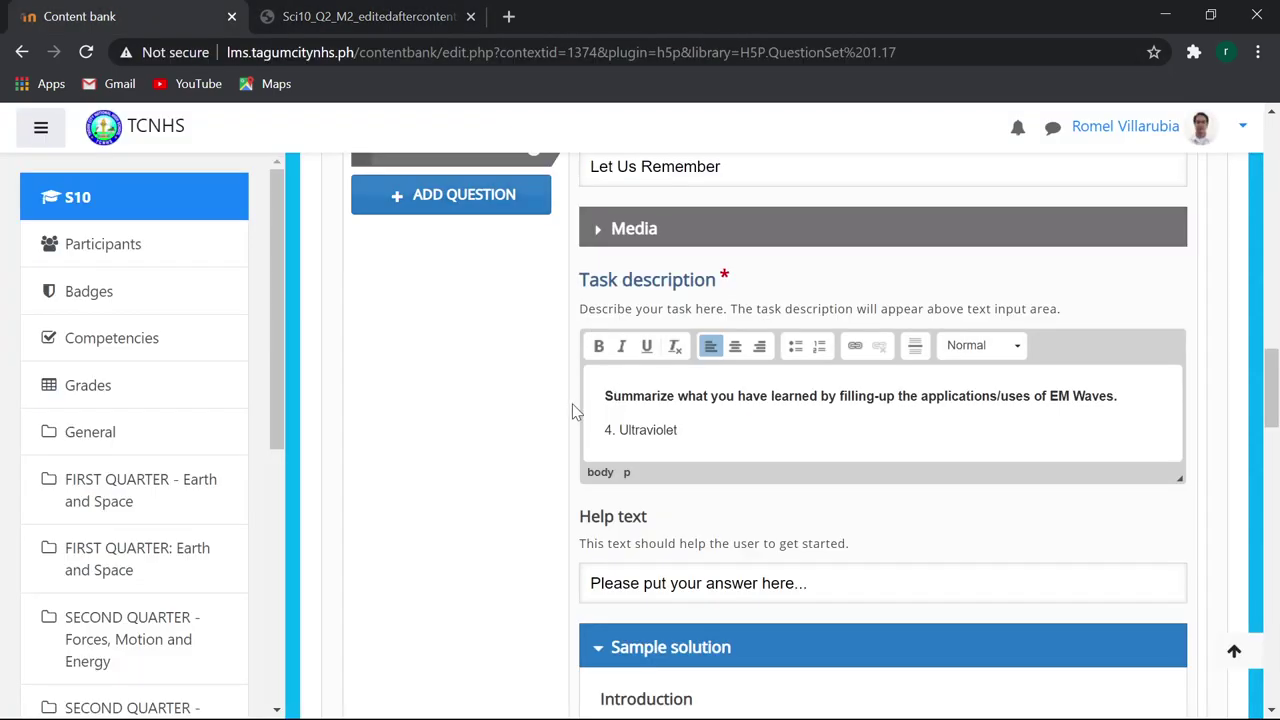
pyautogui.press('BackSpace')
pyautogui.write('5')
pyautogui.scroll(-2, 655, 448)
# Replace the first keyword 'Visible Light' with 'Ultraviolet' and its variation with 'UV'.
pyautogui.scroll(-2, 754, 433)
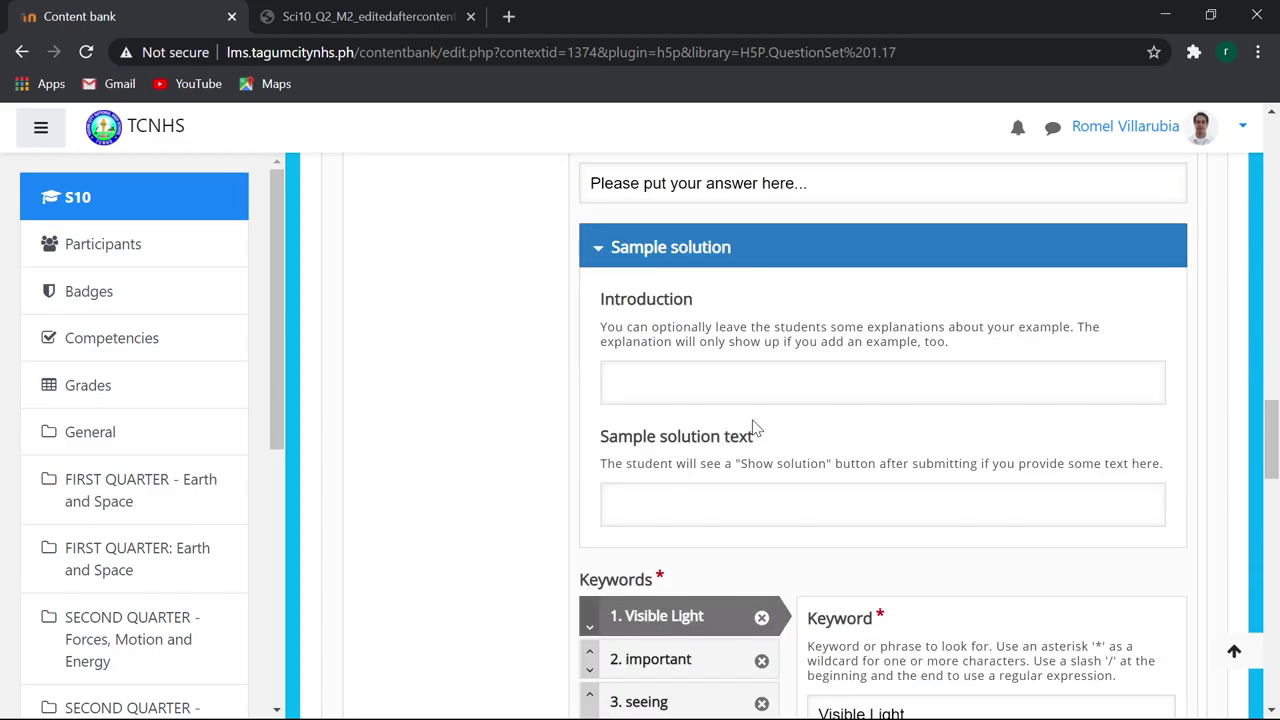
pyautogui.scroll(-2, 755, 430)
pyautogui.scroll(-2, 780, 420)
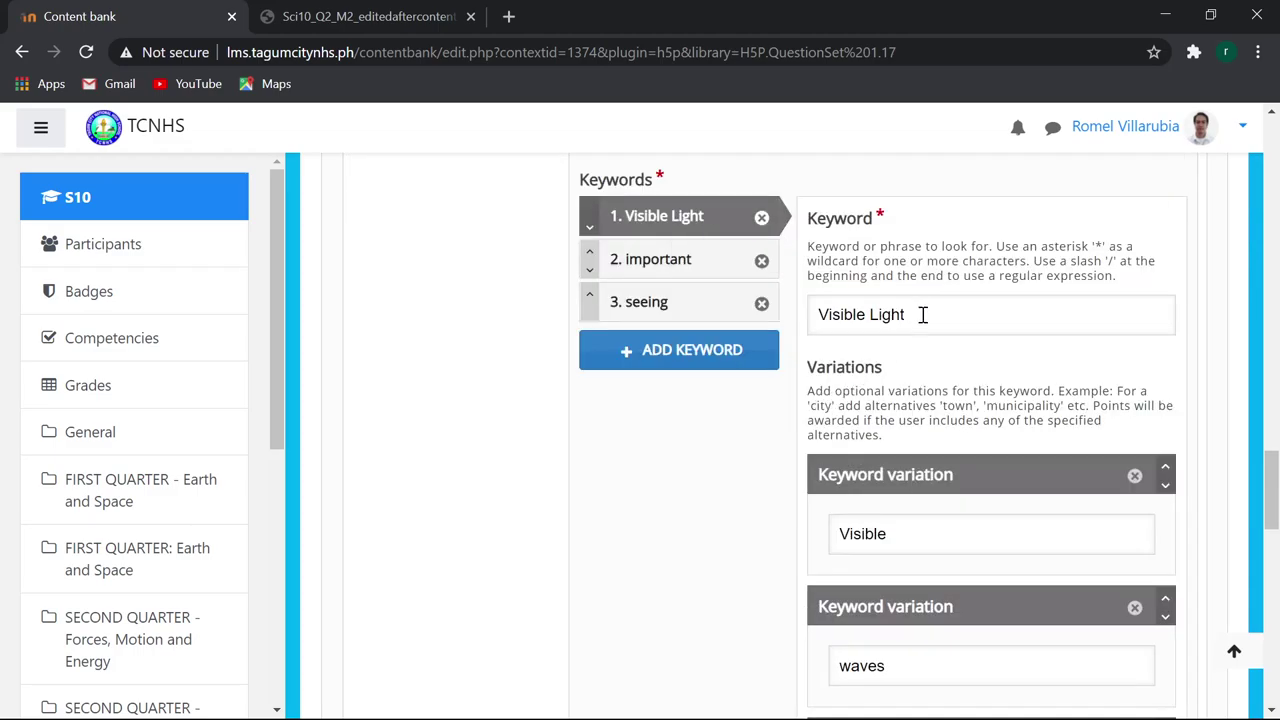
pyautogui.scroll(4, 814, 294)
pyautogui.scroll(2, 768, 306)
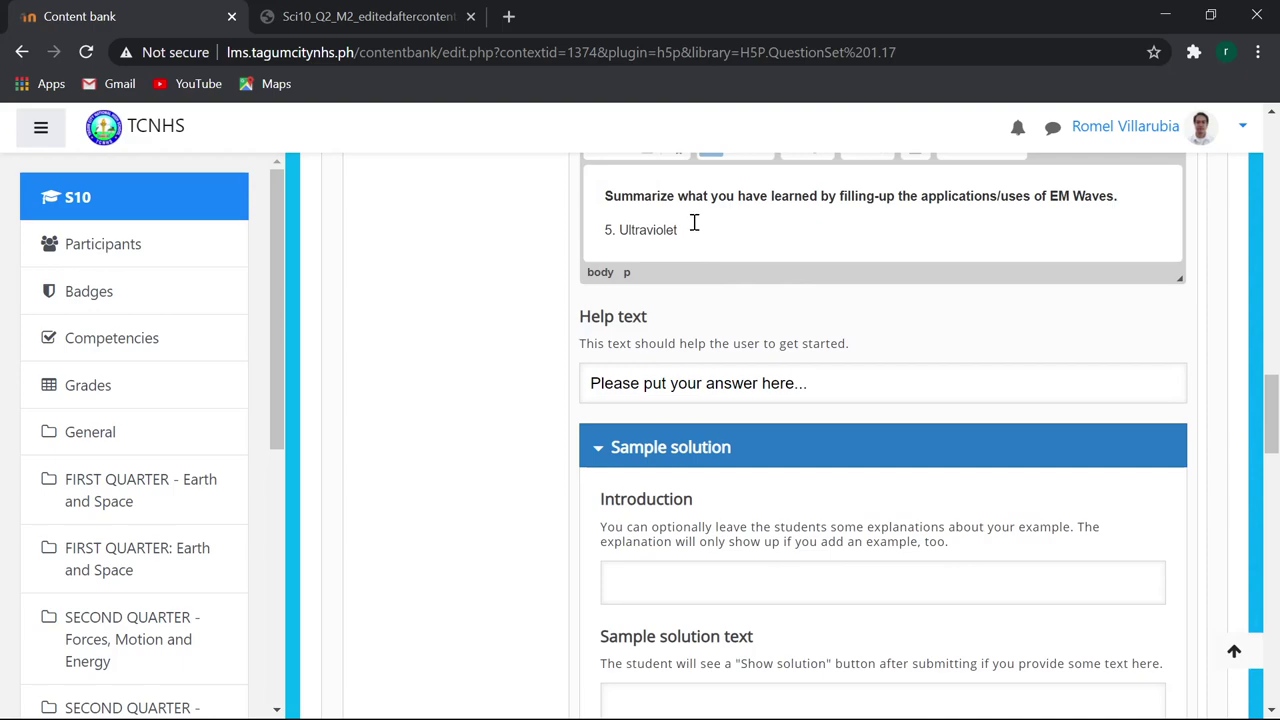
pyautogui.moveTo(694, 222); pyautogui.dragTo(628, 226)
pyautogui.scroll(-4, 839, 327)
pyautogui.moveTo(913, 514); pyautogui.dragTo(788, 512)
pyautogui.write('Ultraviolet')
pyautogui.scroll(-2, 940, 510)
pyautogui.moveTo(892, 535); pyautogui.dragTo(829, 537)
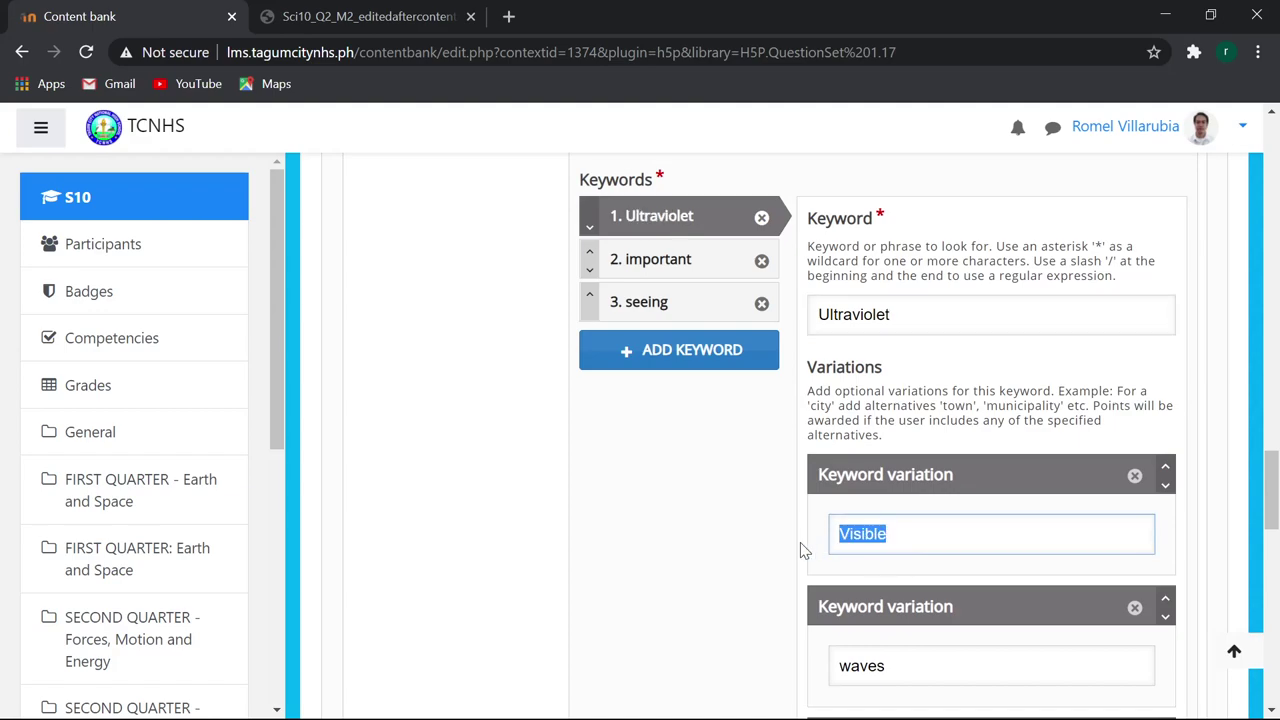
pyautogui.write('UV')
# Rename the third keyword from 'seeing' to 'tanning' and change its 'color' variation to 'tan'.
pyautogui.scroll(-2, 909, 580)
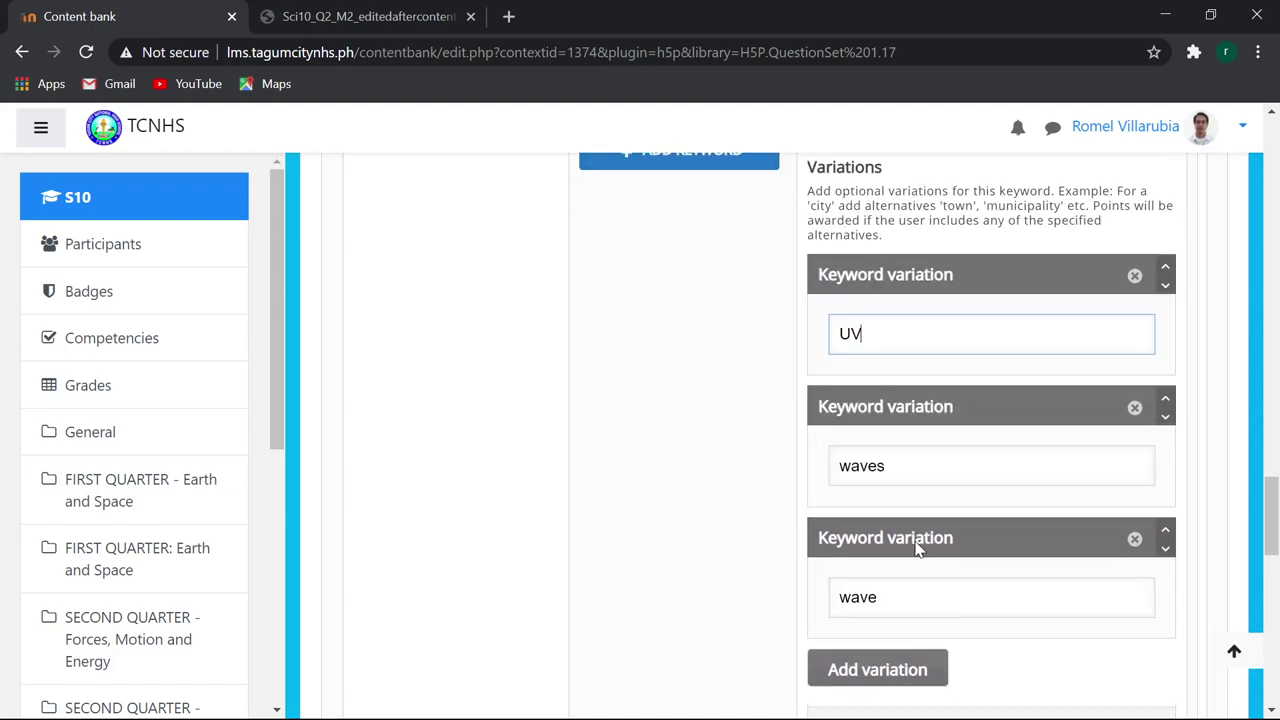
pyautogui.scroll(-2, 951, 496)
pyautogui.scroll(6, 934, 523)
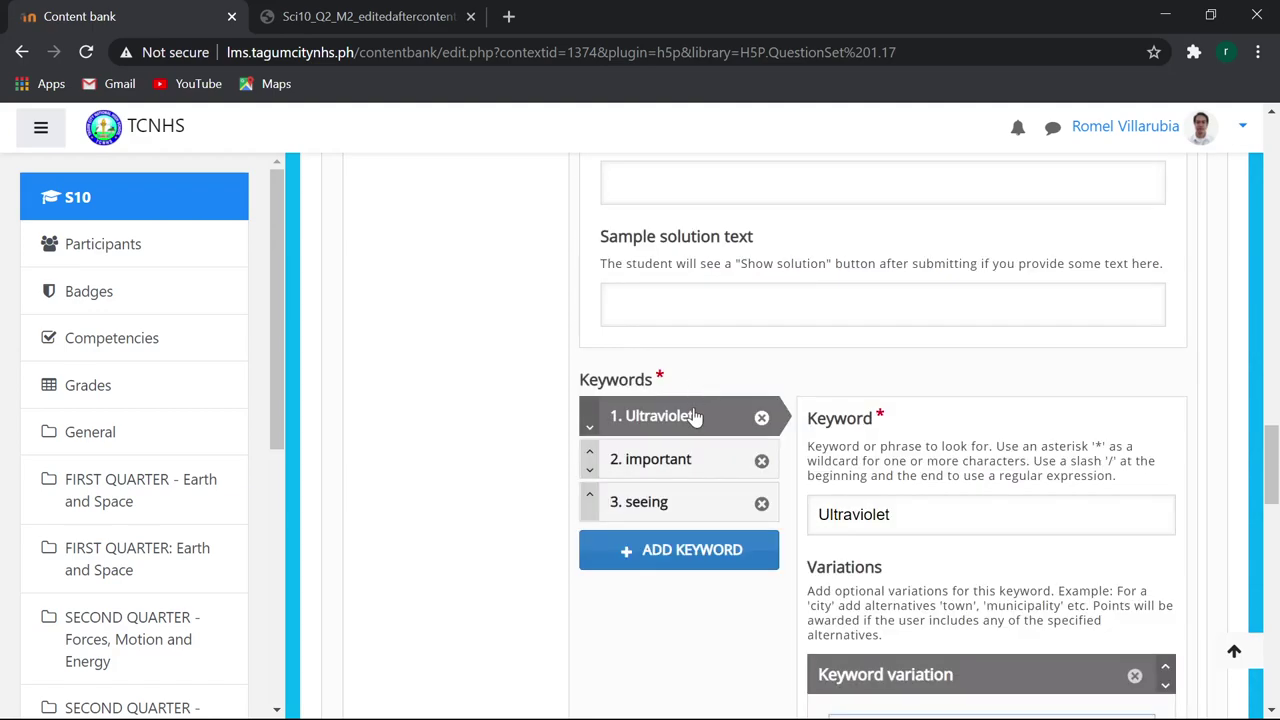
pyautogui.click(680, 460)
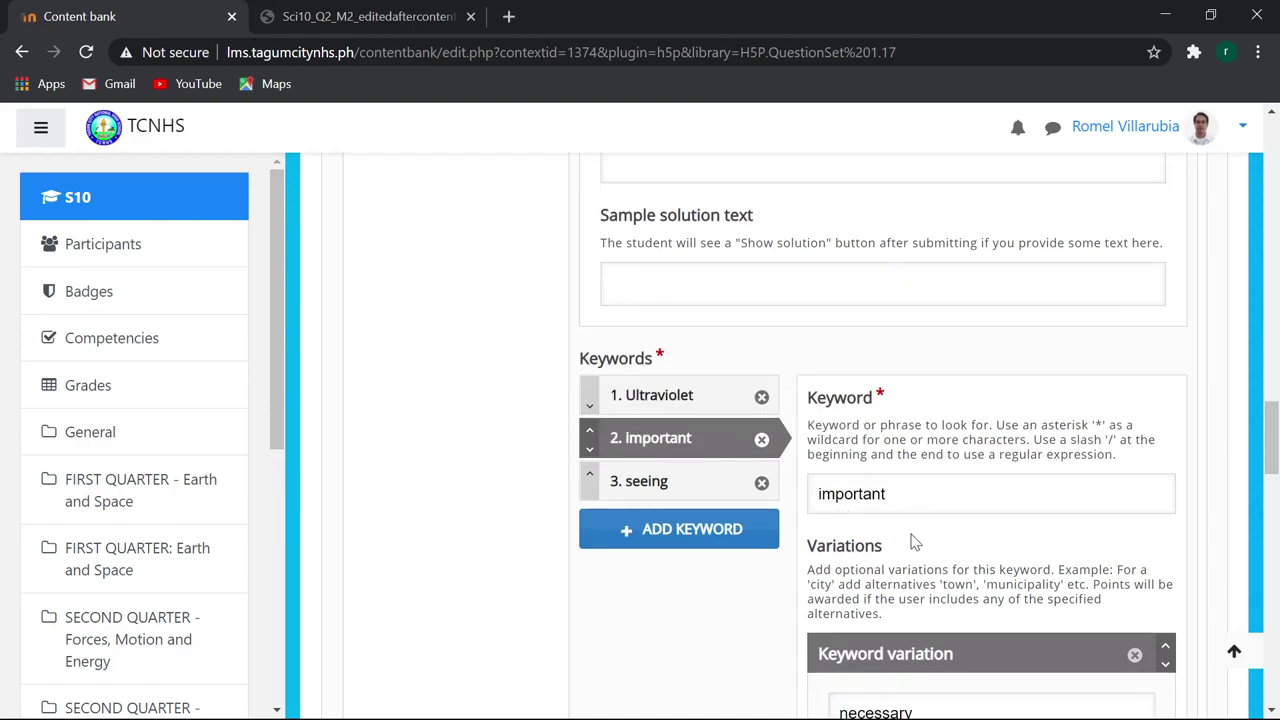
pyautogui.click(625, 478)
pyautogui.scroll(-2, 900, 495)
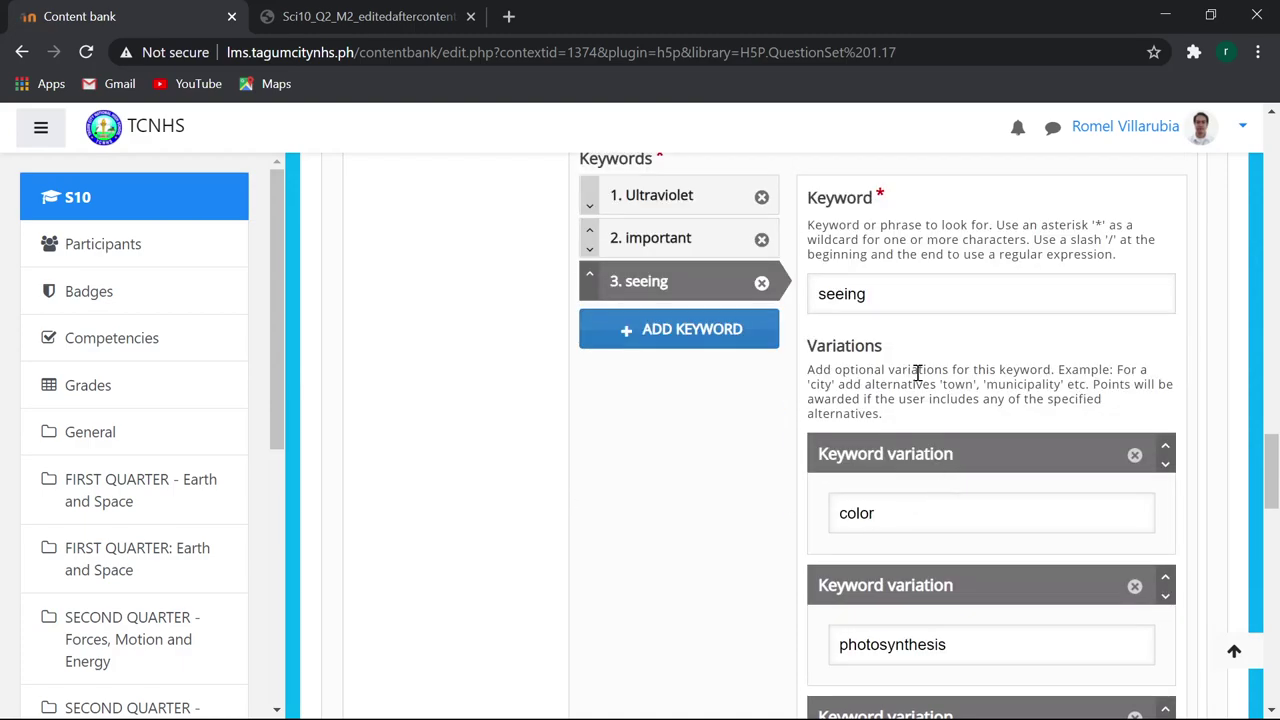
pyautogui.doubleClick(884, 289)
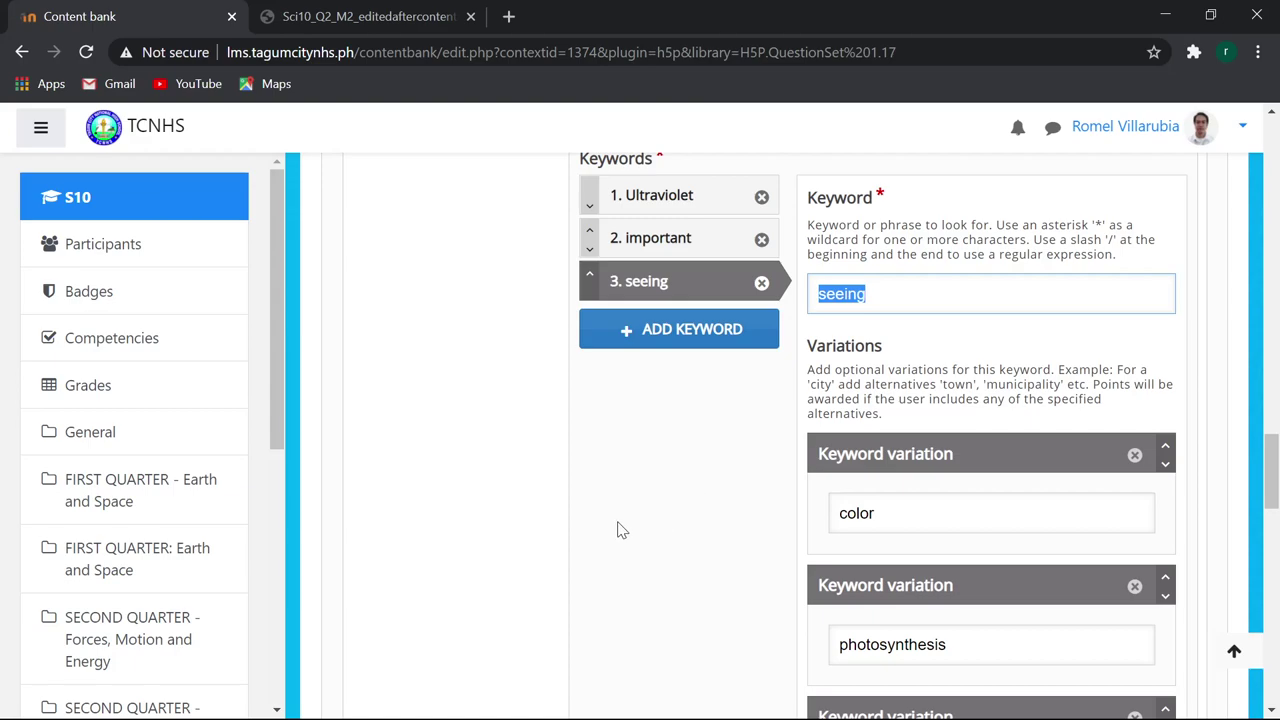
pyautogui.write('tanning')
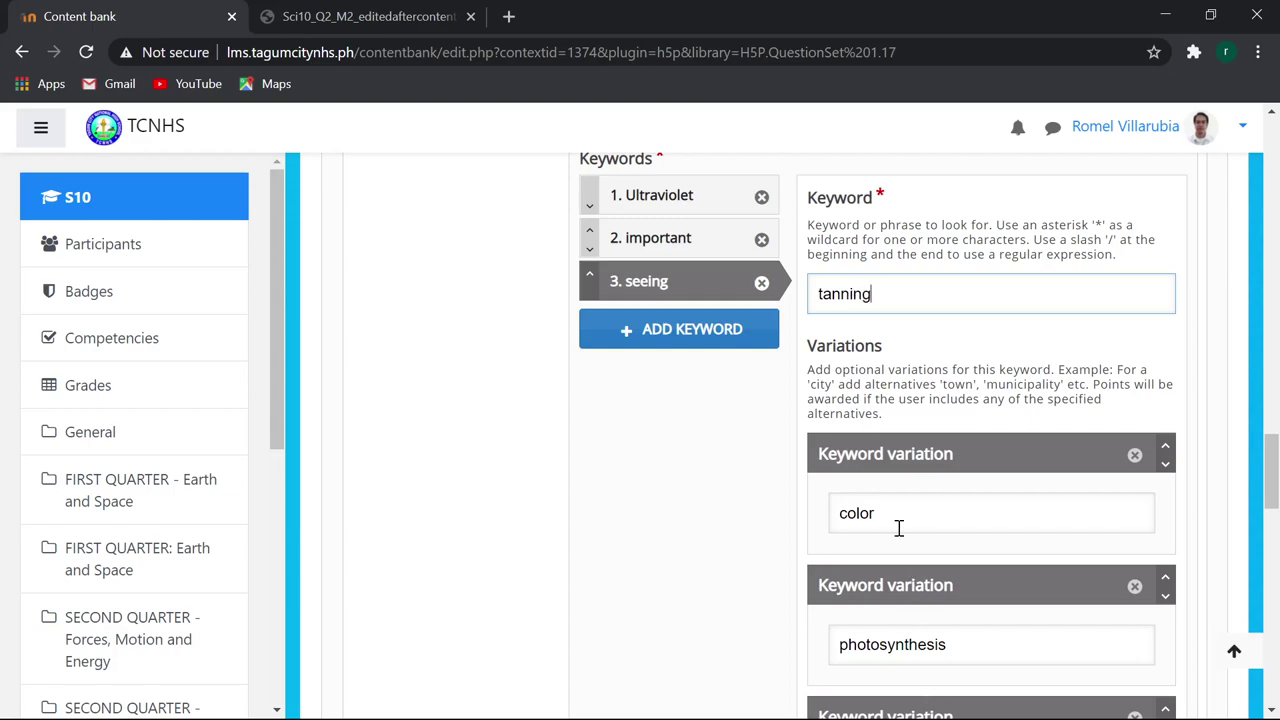
pyautogui.moveTo(893, 520); pyautogui.dragTo(791, 538)
pyautogui.write('attasn')
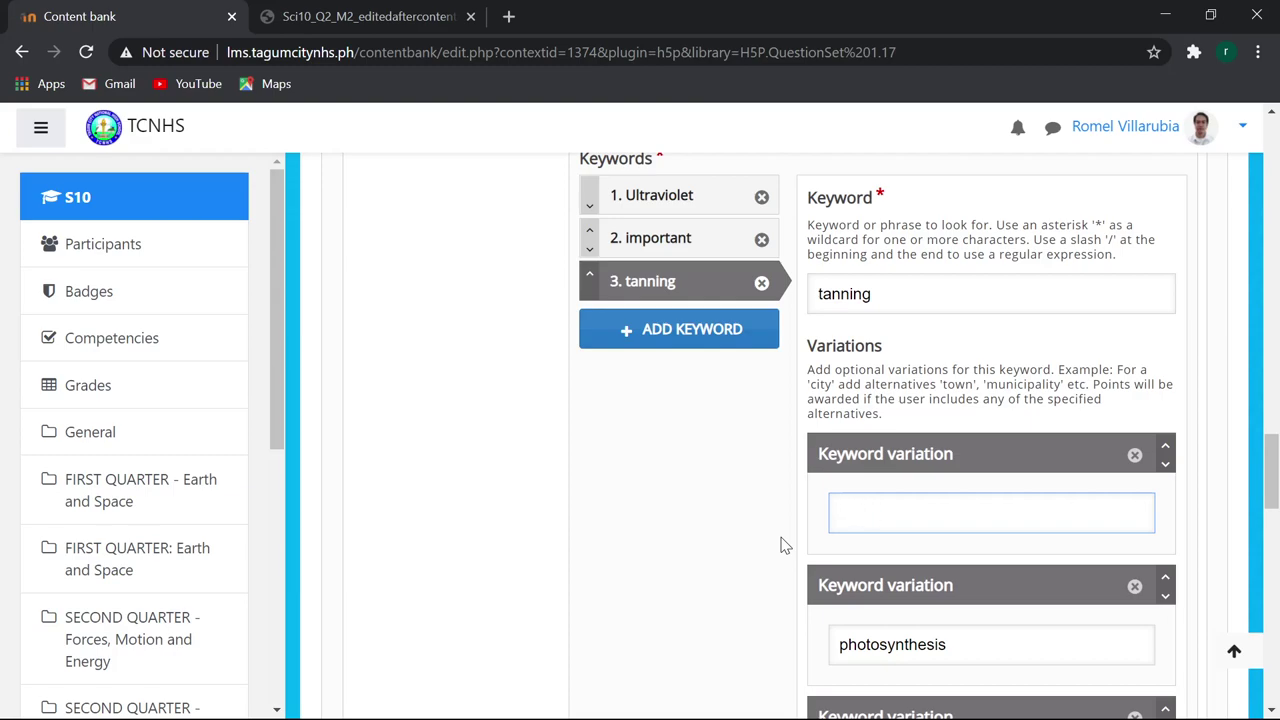
pyautogui.write('tan')
# Select the 'photosynthesis' variation, then open the science module PDF and scroll up.
pyautogui.scroll(-1, 931, 546)
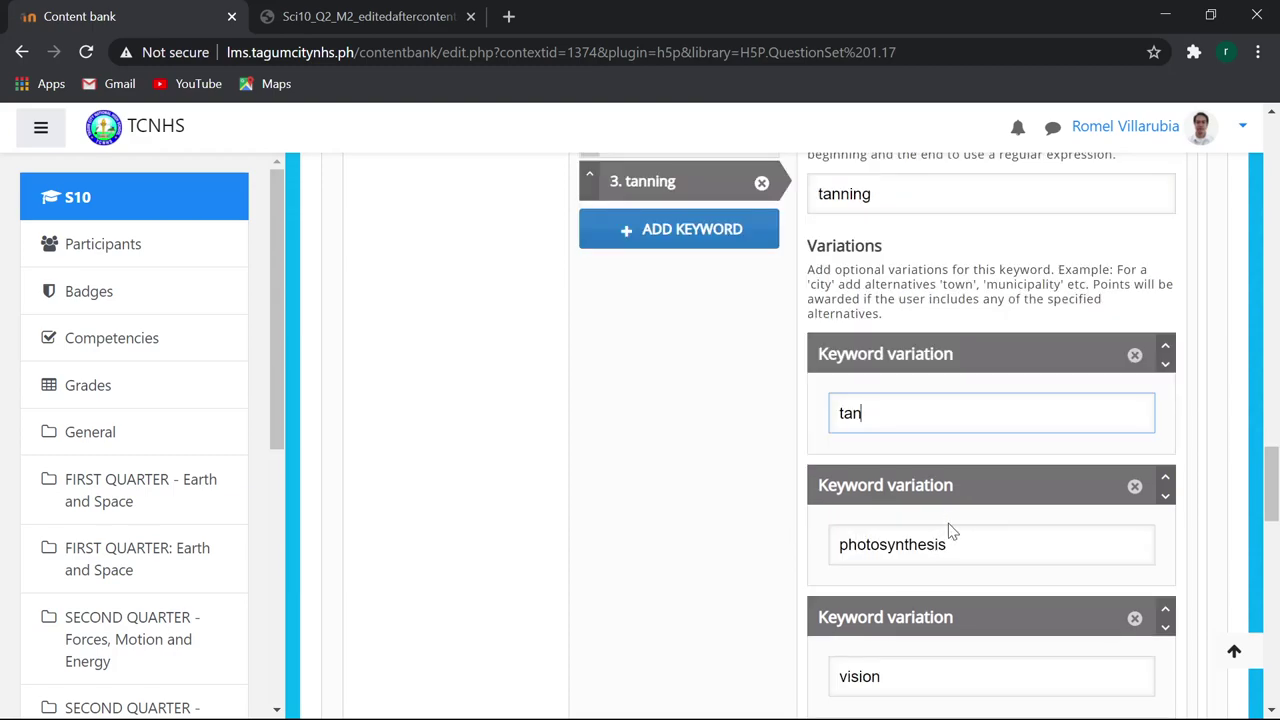
pyautogui.click(895, 545)
pyautogui.doubleClick(920, 554)
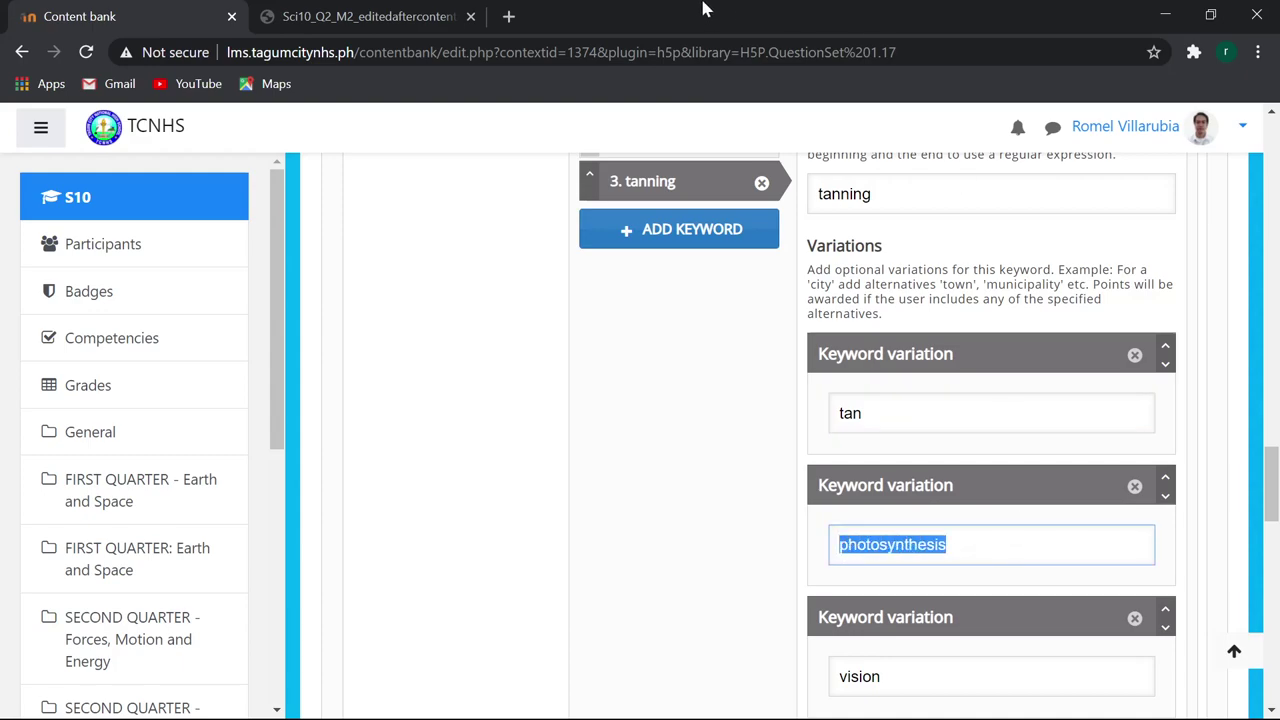
pyautogui.click(331, 24)
pyautogui.scroll(2, 486, 243)
pyautogui.scroll(5, 566, 349)
pyautogui.scroll(3, 580, 348)
pyautogui.scroll(6, 580, 348)
pyautogui.scroll(4, 583, 340)
pyautogui.scroll(5, 583, 340)
pyautogui.scroll(5, 589, 338)
pyautogui.scroll(5, 589, 340)
pyautogui.scroll(5, 589, 338)
# Find the UV Rays page in the module PDF, then enter 'disinfection' as a tanning variation.
pyautogui.scroll(5, 590, 330)
pyautogui.scroll(5, 591, 325)
pyautogui.scroll(5, 594, 331)
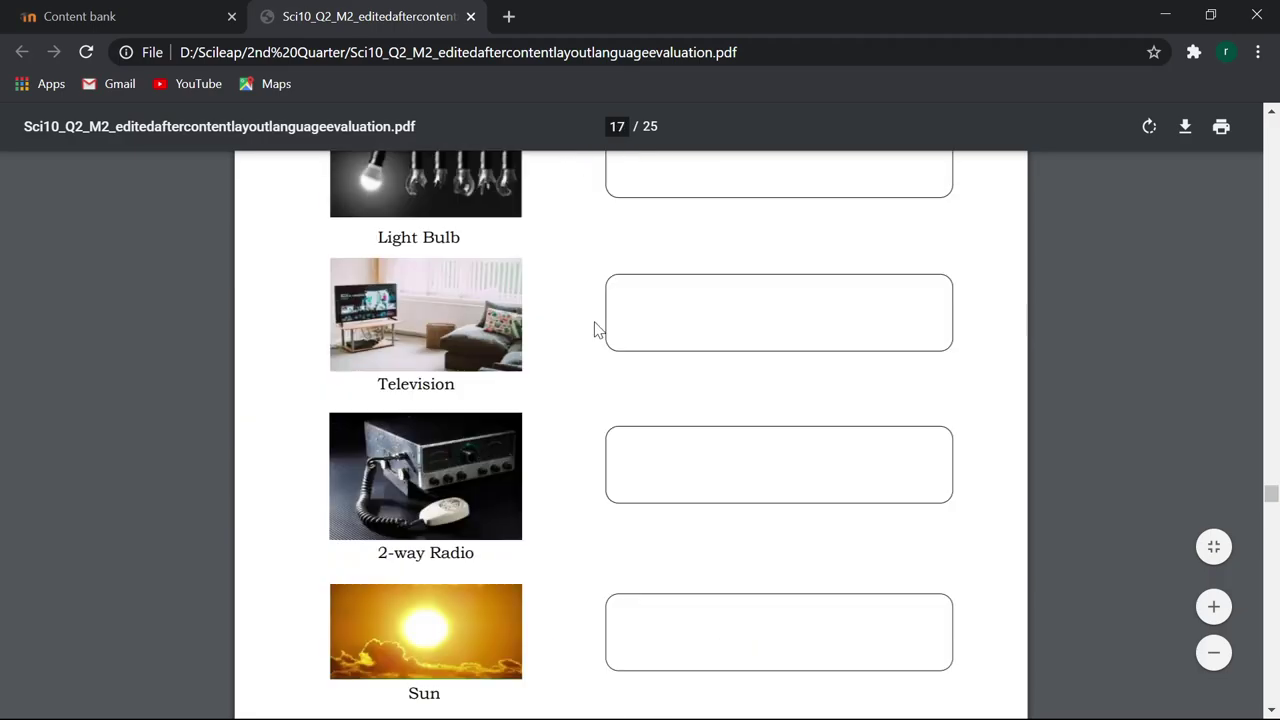
pyautogui.scroll(5, 594, 331)
pyautogui.scroll(5, 594, 330)
pyautogui.scroll(5, 597, 328)
pyautogui.scroll(2, 600, 320)
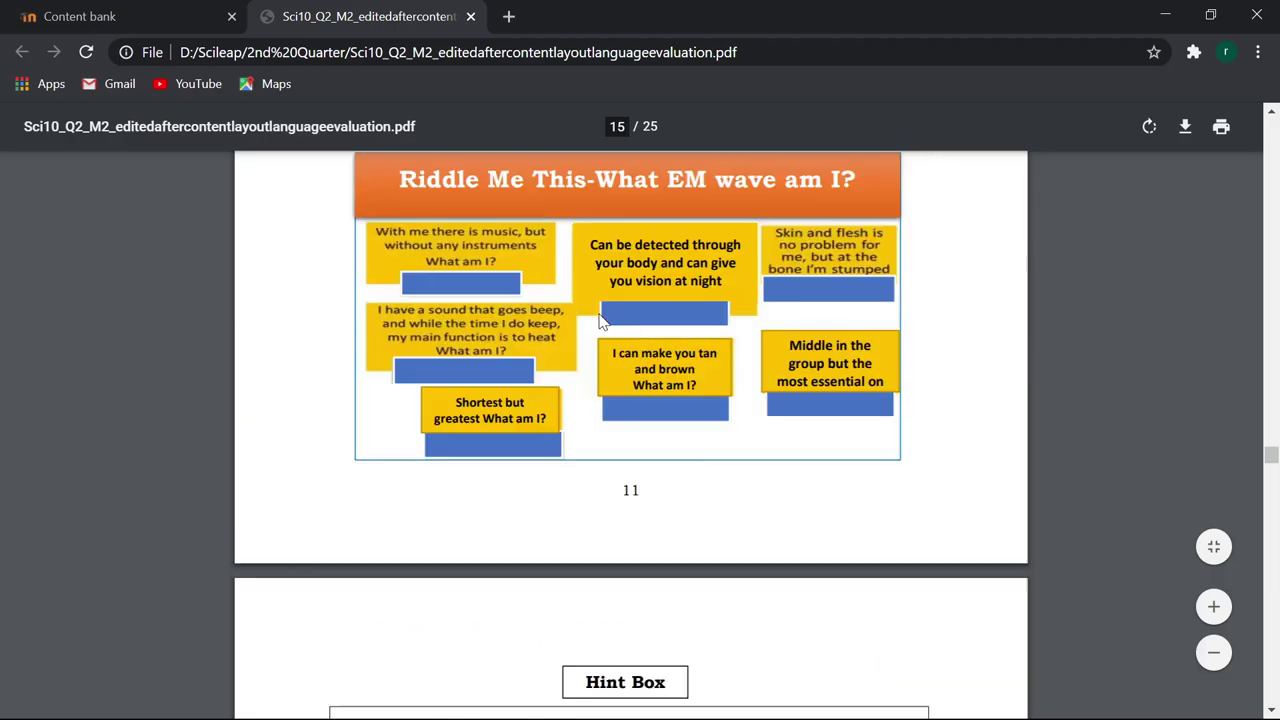
pyautogui.scroll(1, 603, 312)
pyautogui.scroll(3, 610, 318)
pyautogui.scroll(5, 617, 325)
pyautogui.scroll(5, 629, 337)
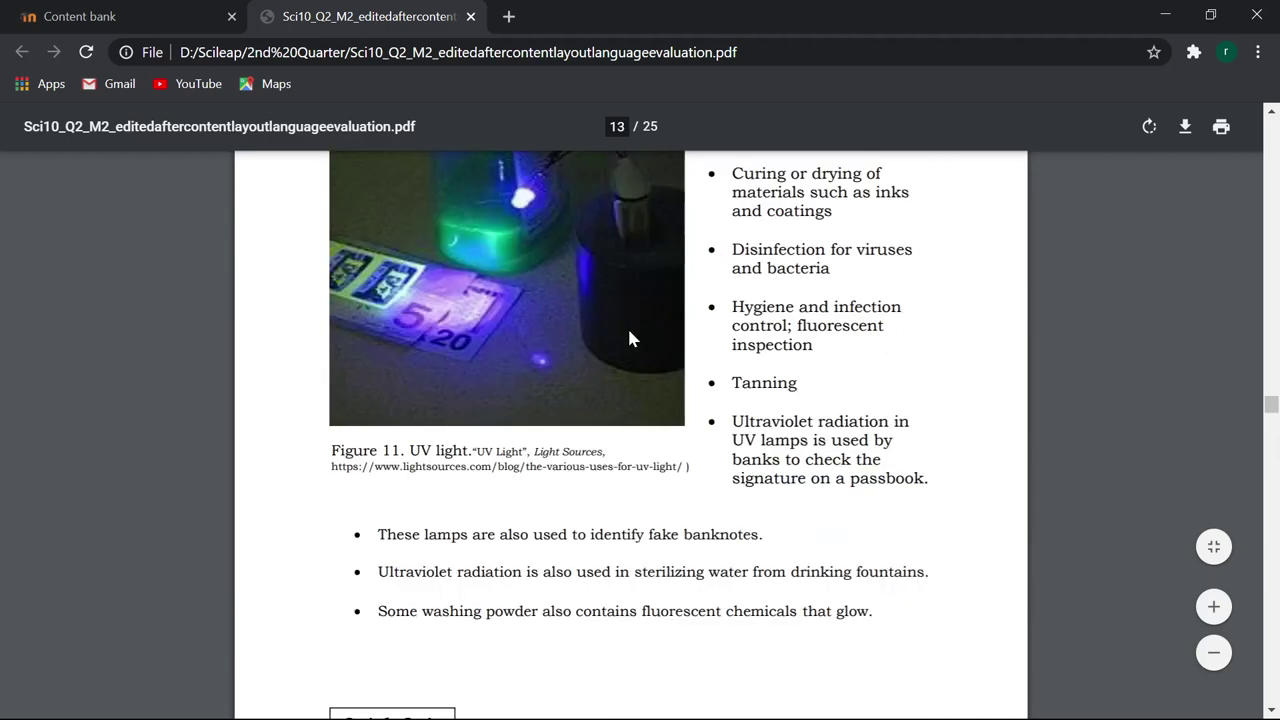
pyautogui.scroll(2, 629, 337)
pyautogui.scroll(-1, 630, 330)
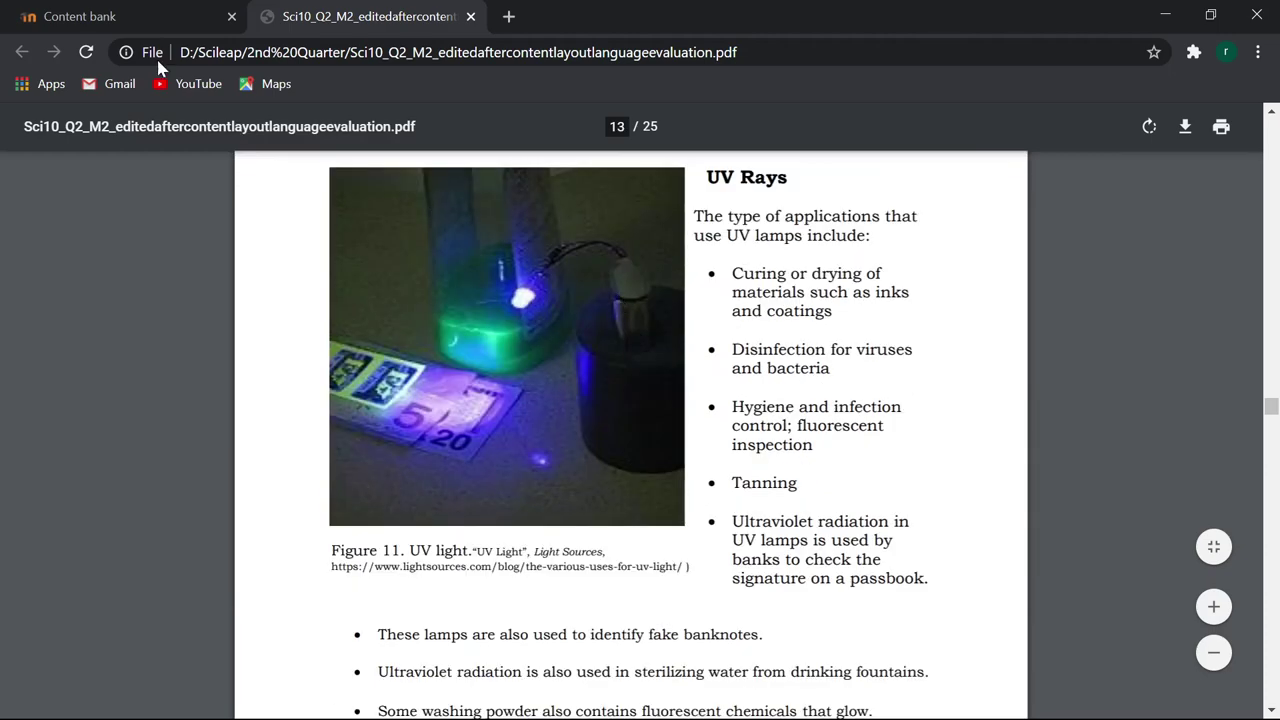
pyautogui.click(116, 14)
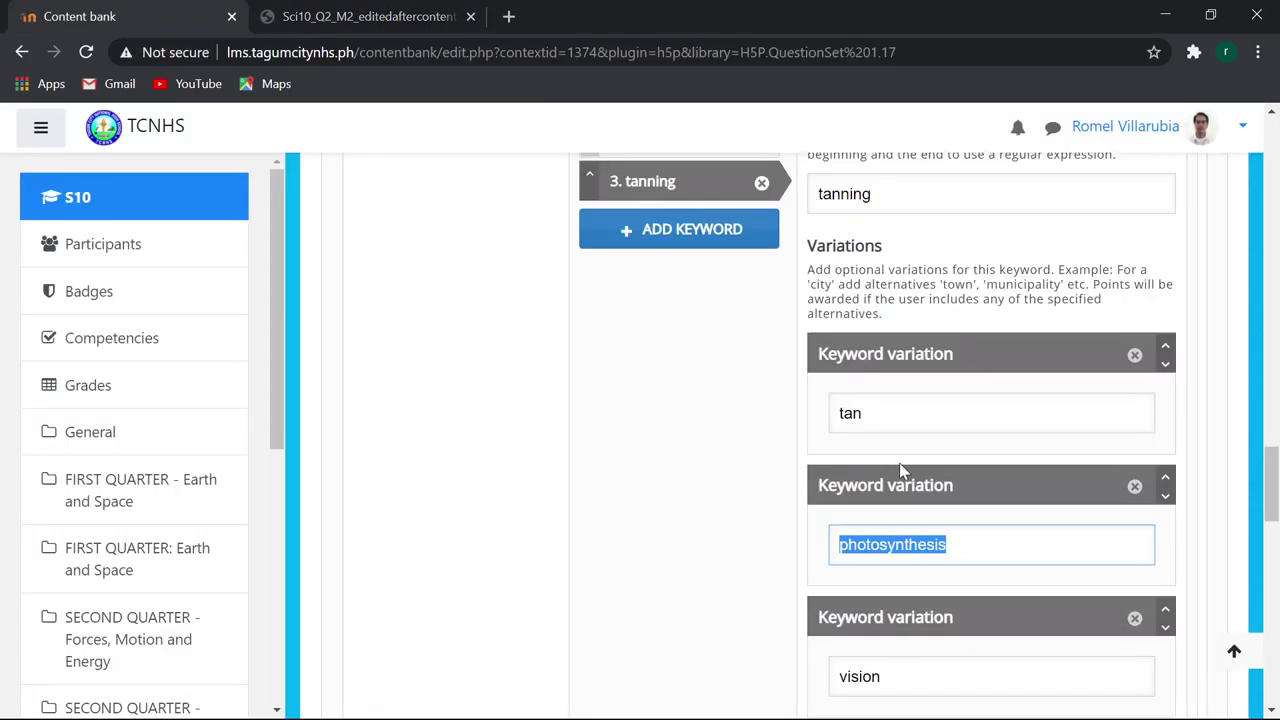
pyautogui.scroll(-1, 940, 520)
pyautogui.scroll(-1, 949, 571)
pyautogui.scroll(2, 923, 489)
pyautogui.write('disinfection')
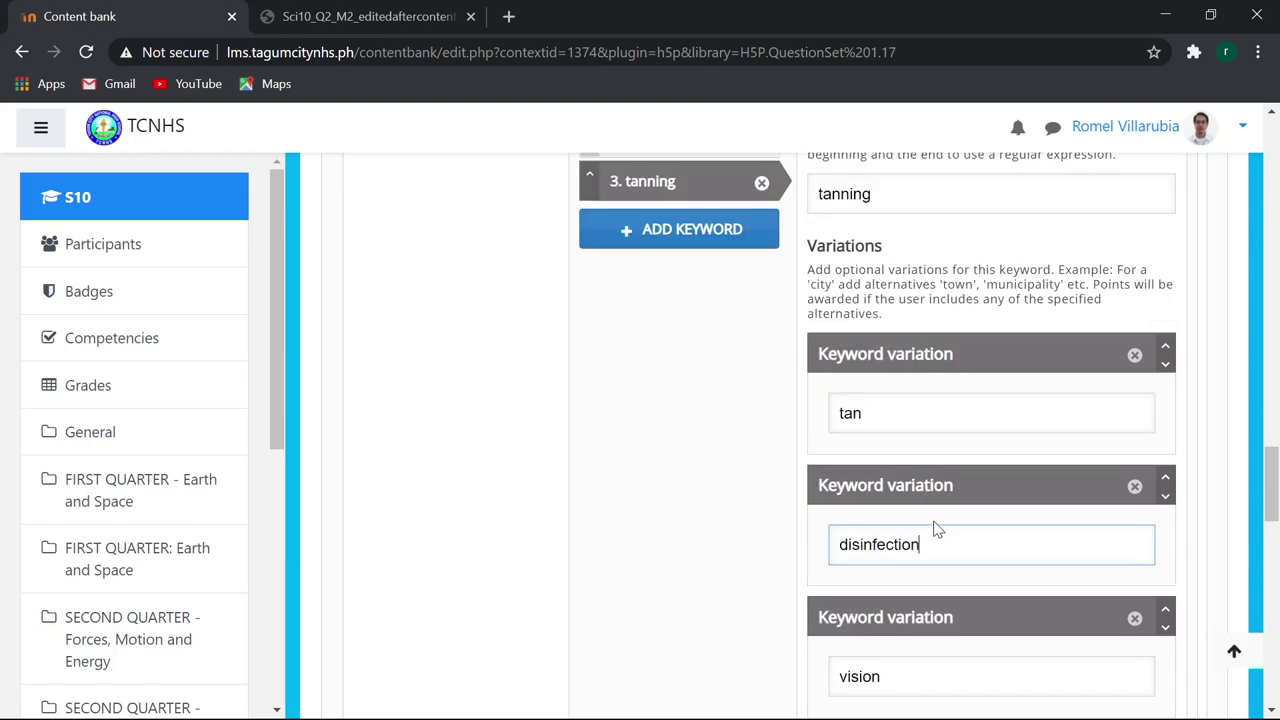
# Copy 'Curing' from the PDF's UV uses list and paste it over the 'vision' variation.
pyautogui.click(336, 18)
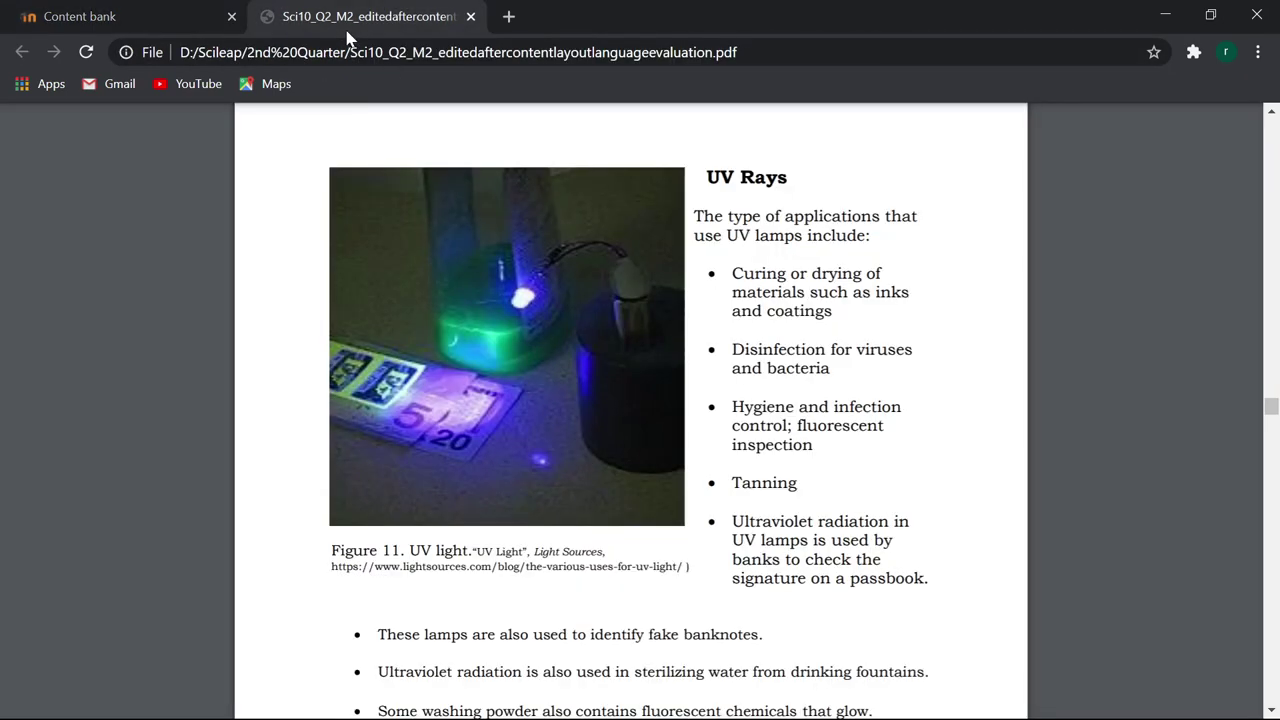
pyautogui.moveTo(733, 273); pyautogui.dragTo(788, 276)
pyautogui.hotkey('ctrl', 'c')
pyautogui.click(120, 18)
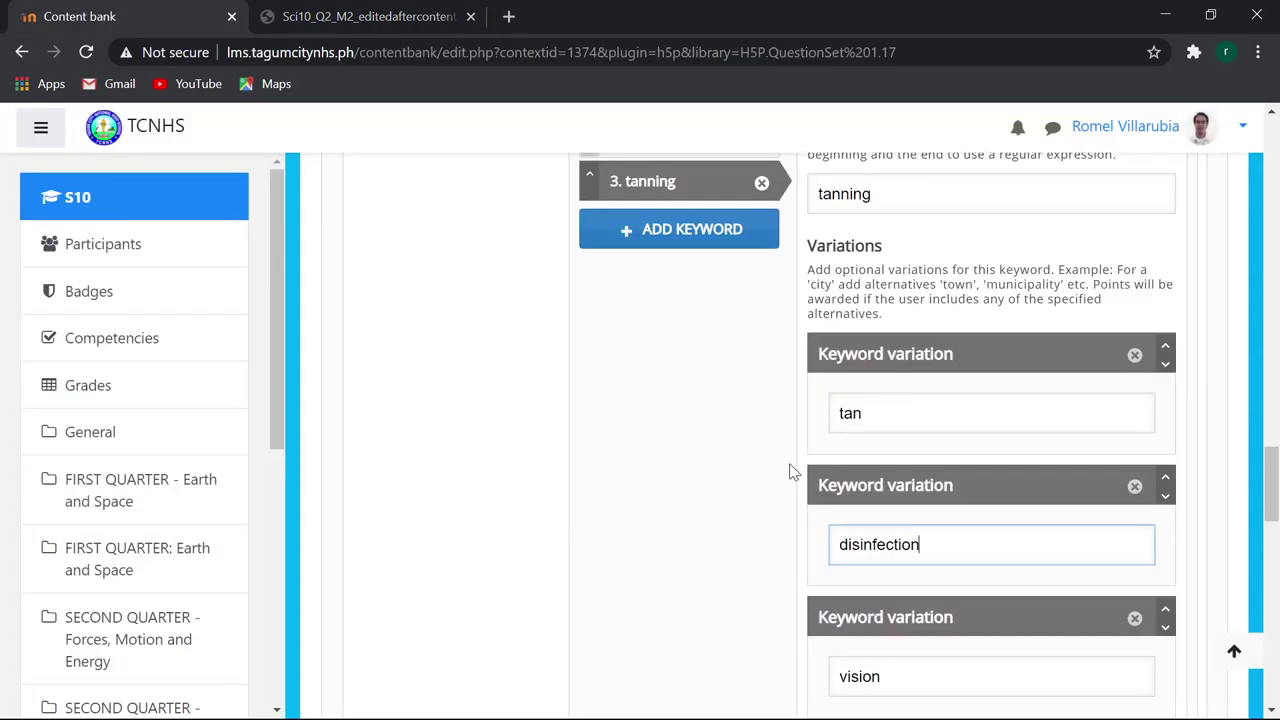
pyautogui.scroll(-2, 909, 530)
pyautogui.moveTo(897, 474); pyautogui.dragTo(806, 477)
pyautogui.hotkey('ctrl', 'v')
pyautogui.click(909, 607)
# Select 'Ultraviolet radiation' and 'UV lamps' in the module PDF's UV text.
pyautogui.click(370, 16)
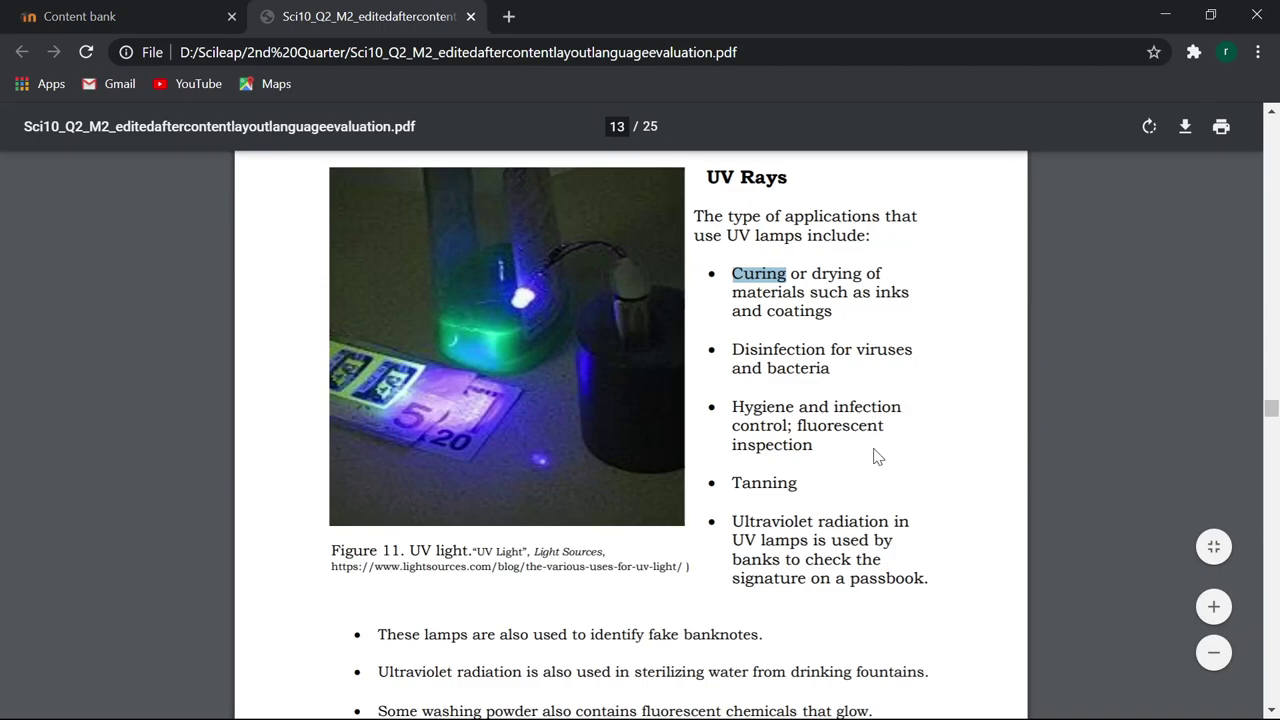
pyautogui.scroll(-1, 873, 456)
pyautogui.moveTo(735, 421); pyautogui.dragTo(885, 428)
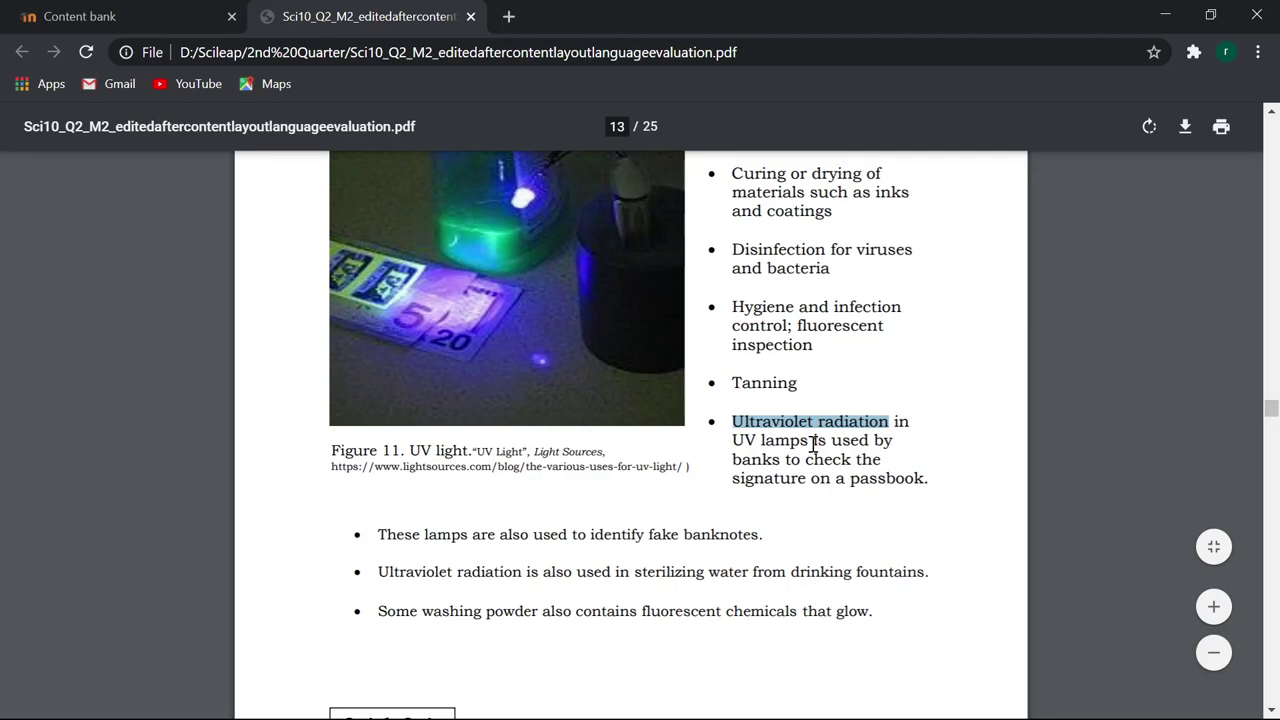
pyautogui.moveTo(809, 442); pyautogui.dragTo(735, 442)
pyautogui.hotkey('ctrl', 'c')
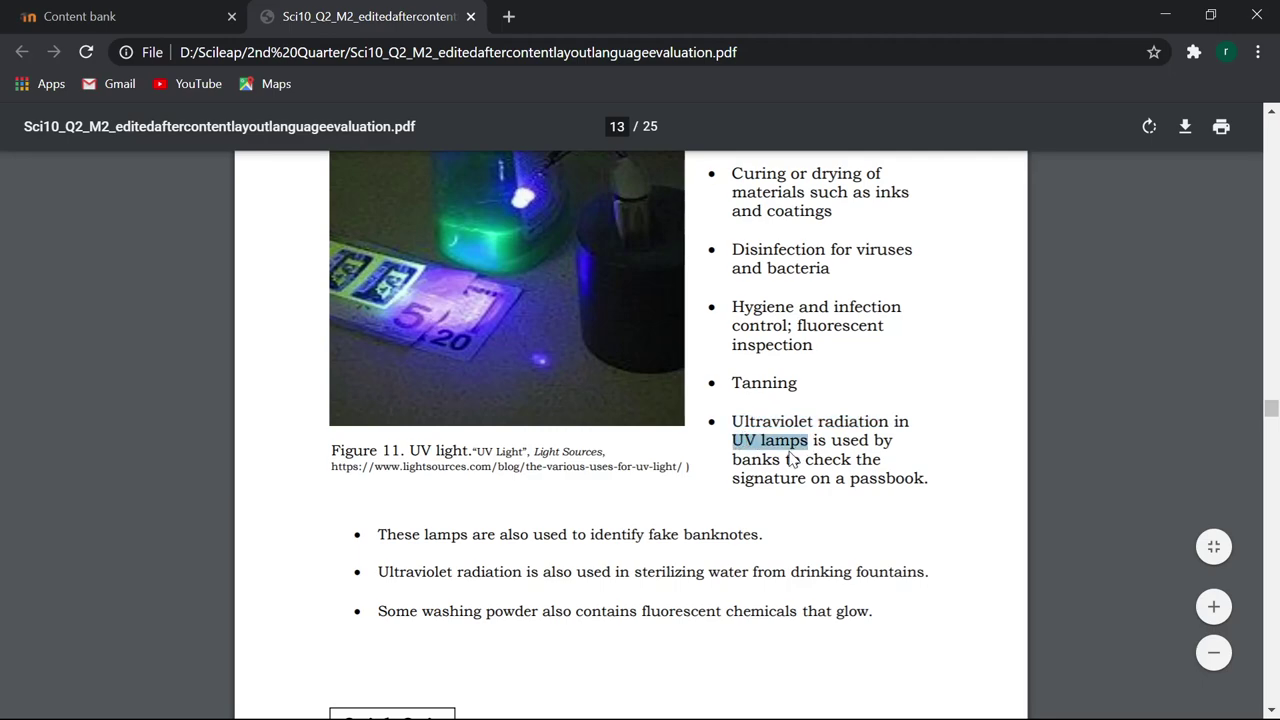
# Replace the tanning keyword's 'see' variation with 'UV lamps'.
pyautogui.click(145, 20)
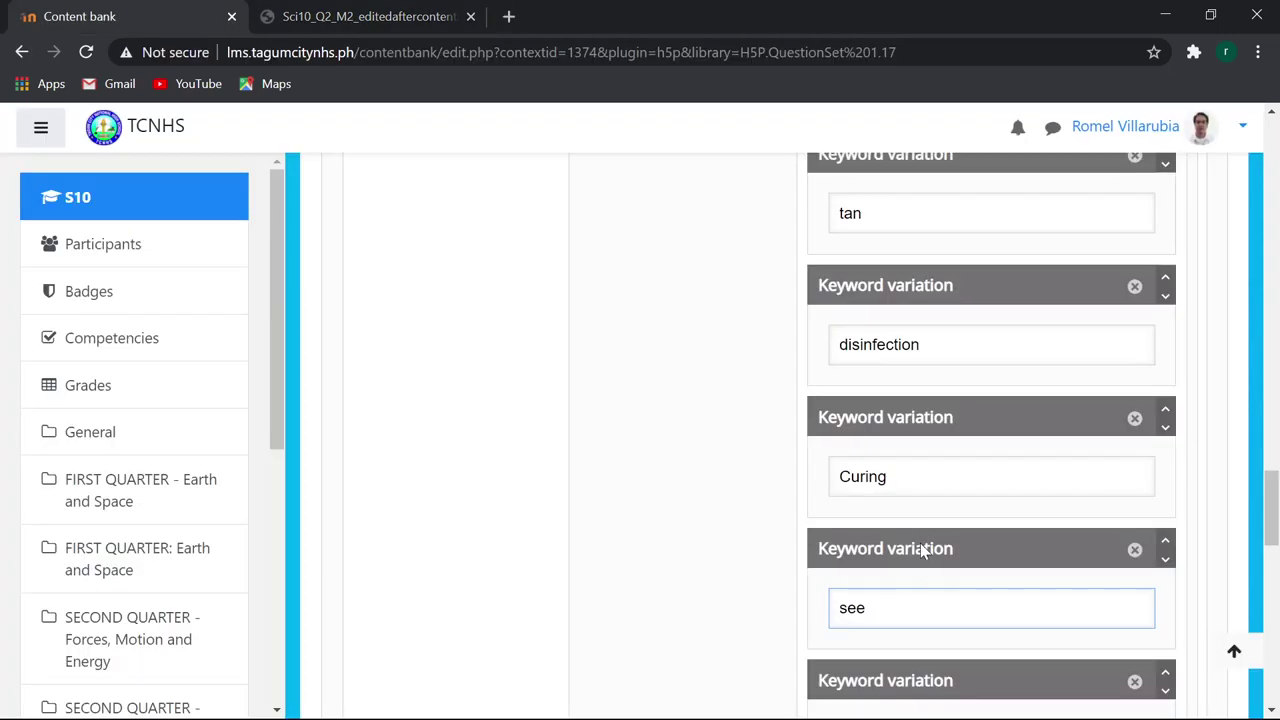
pyautogui.scroll(-3, 922, 550)
pyautogui.moveTo(866, 408); pyautogui.dragTo(812, 415)
pyautogui.hotkey('ctrl', 'v')
# Overwrite the 'light' variation with 'Ultraviolet radiation' taken from the module PDF.
pyautogui.moveTo(886, 544); pyautogui.dragTo(786, 489)
pyautogui.click(355, 18)
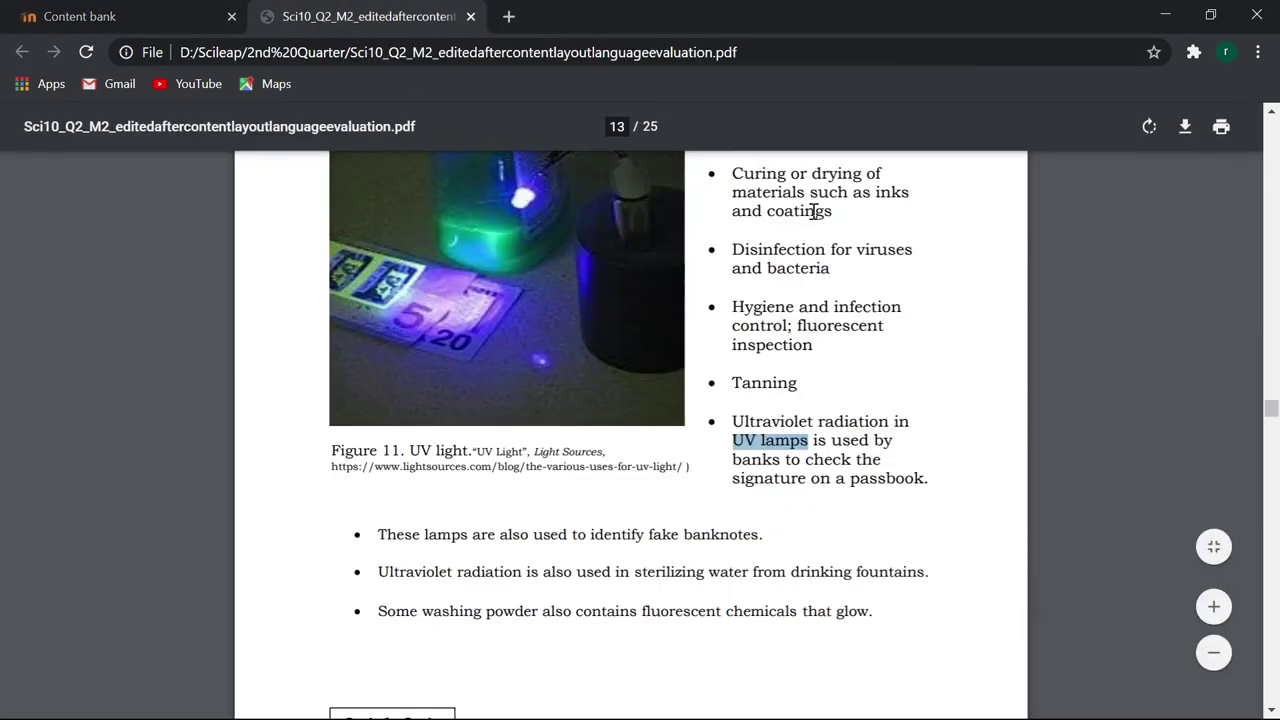
pyautogui.moveTo(818, 182)
pyautogui.moveTo(525, 580); pyautogui.dragTo(378, 578)
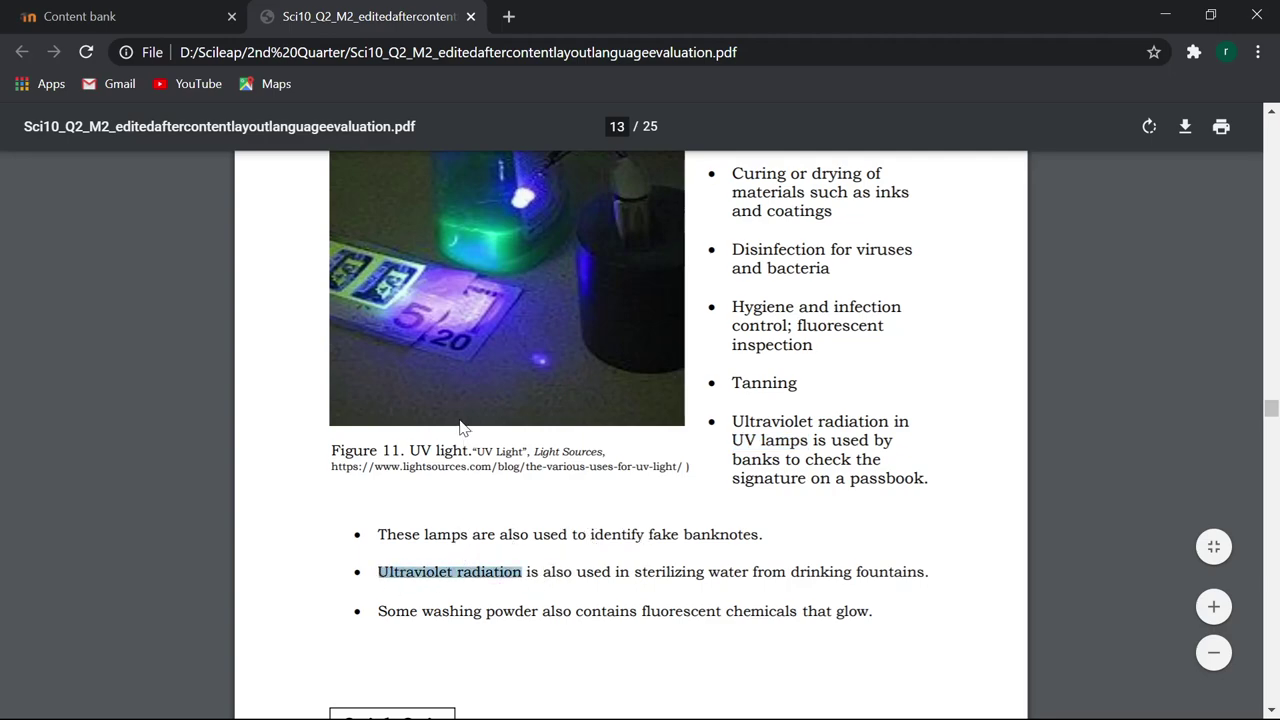
pyautogui.click(145, 16)
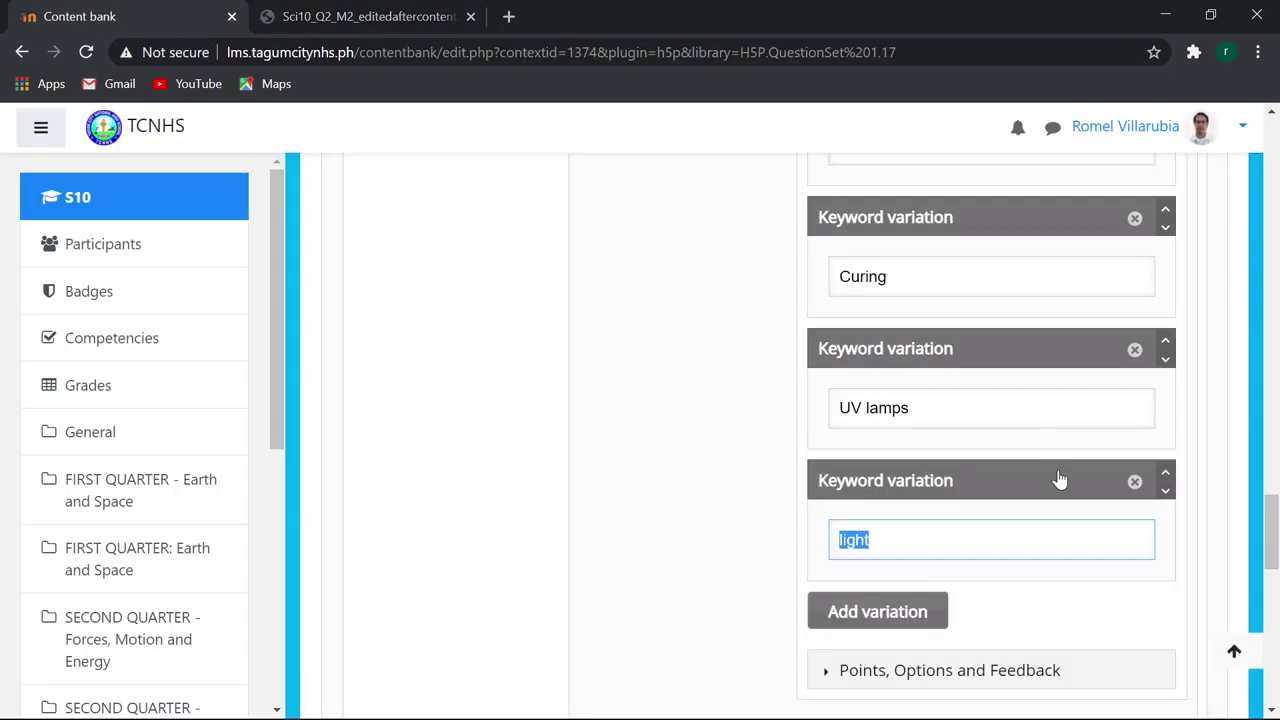
pyautogui.write('Ultraviolet radiation')
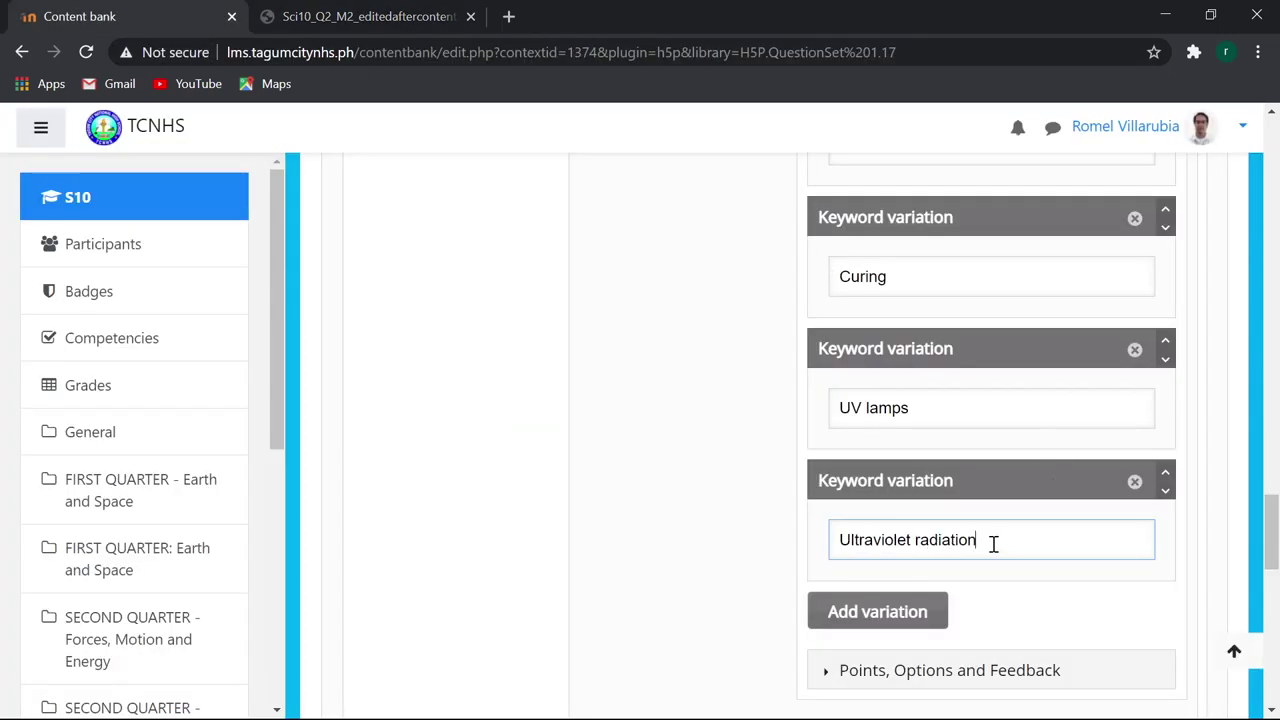
pyautogui.moveTo(990, 541); pyautogui.dragTo(920, 541)
pyautogui.hotkey('shift', 'Left')
pyautogui.press('BackSpace')
pyautogui.hotkey('ctrl', 'z')
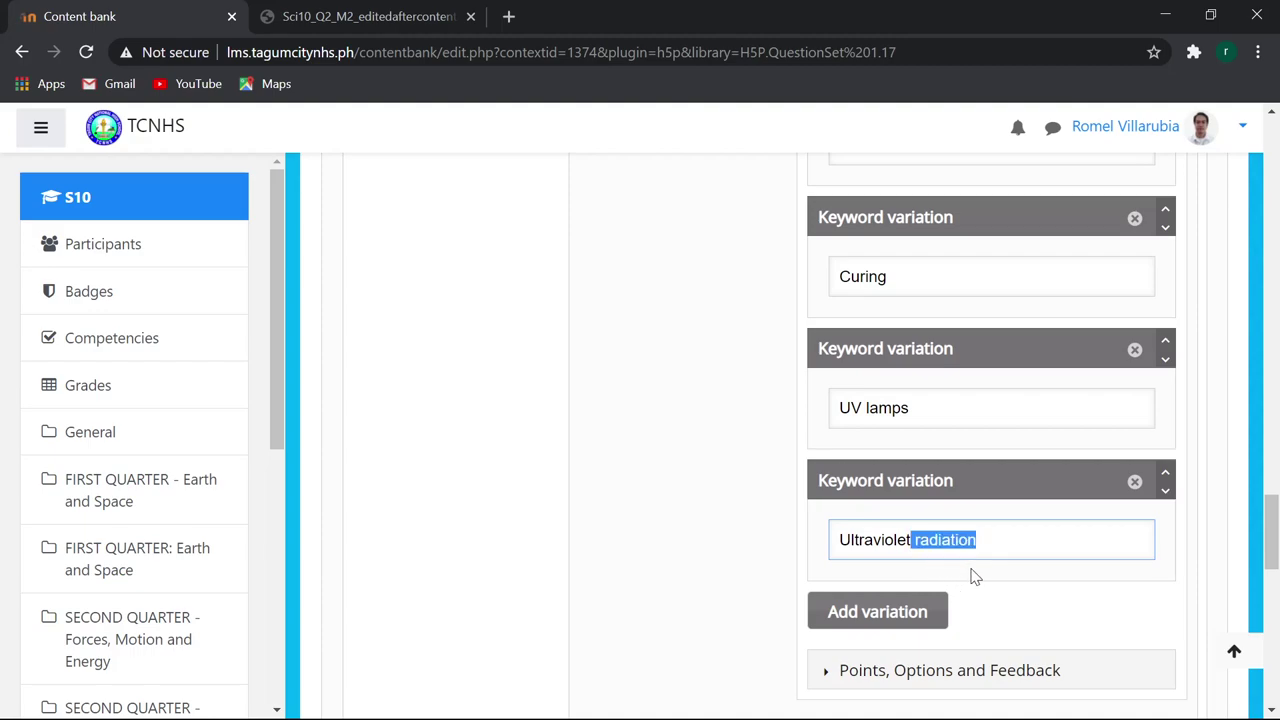
# Add a new 'radiation' variation to the tanning keyword.
pyautogui.click(903, 614)
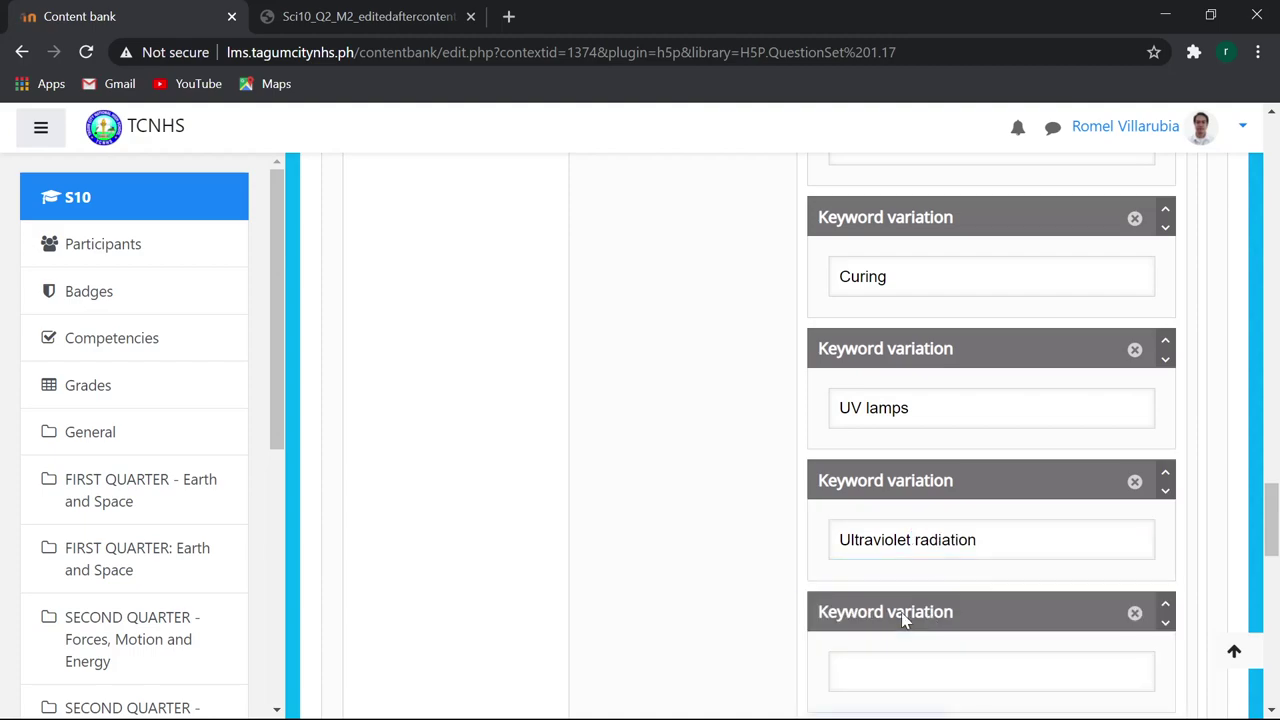
pyautogui.click(900, 666)
pyautogui.write('radiation')
pyautogui.scroll(-2, 980, 600)
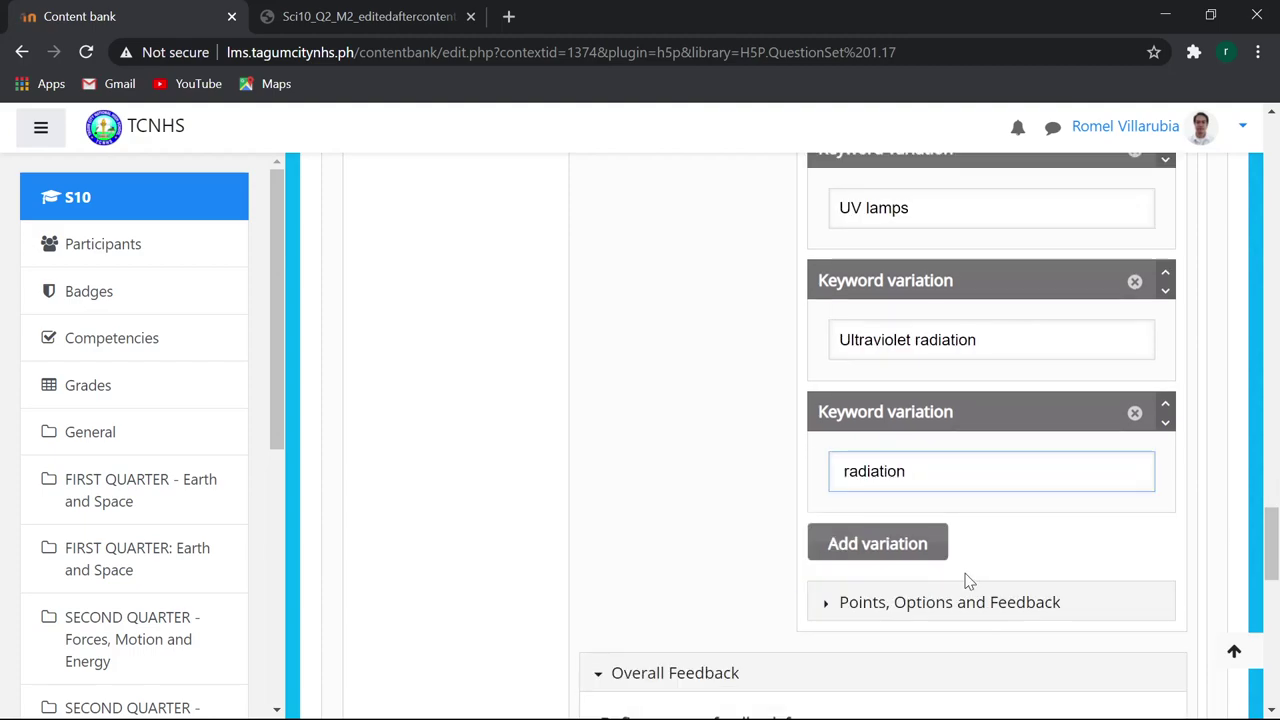
# Add another variation, 'fake', copied from the science module PDF.
pyautogui.click(893, 549)
pyautogui.click(865, 594)
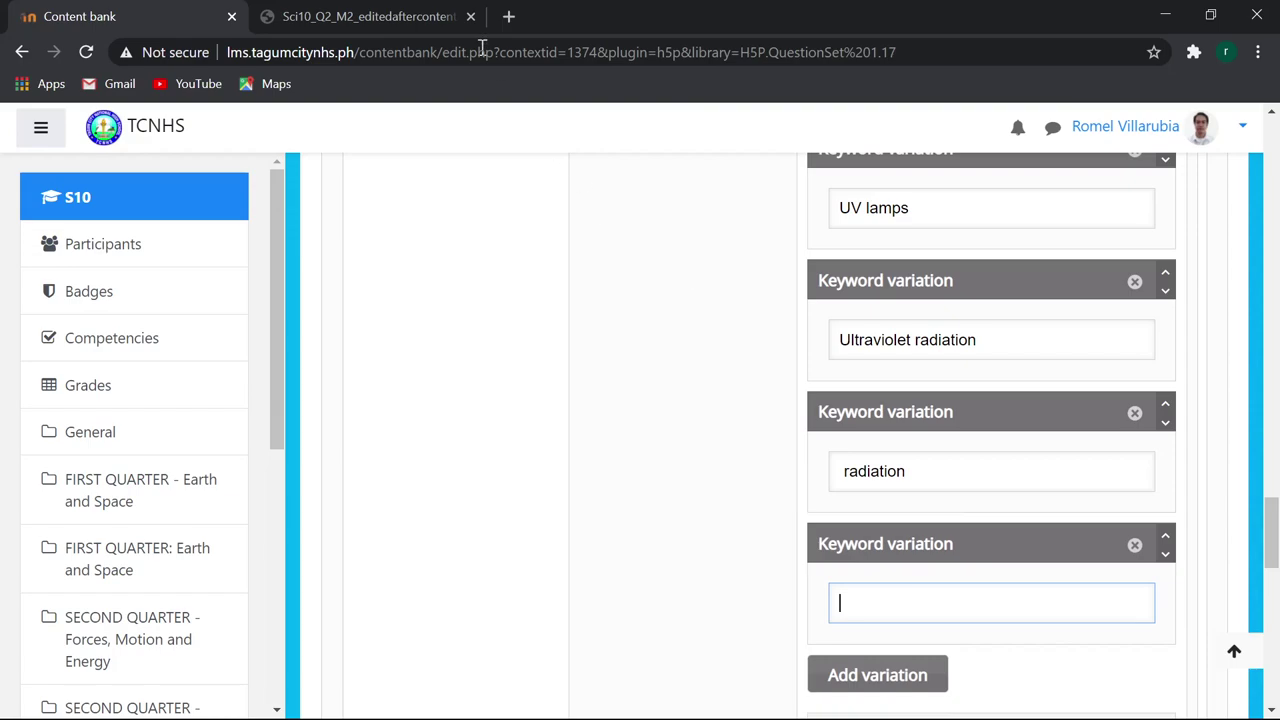
pyautogui.click(360, 17)
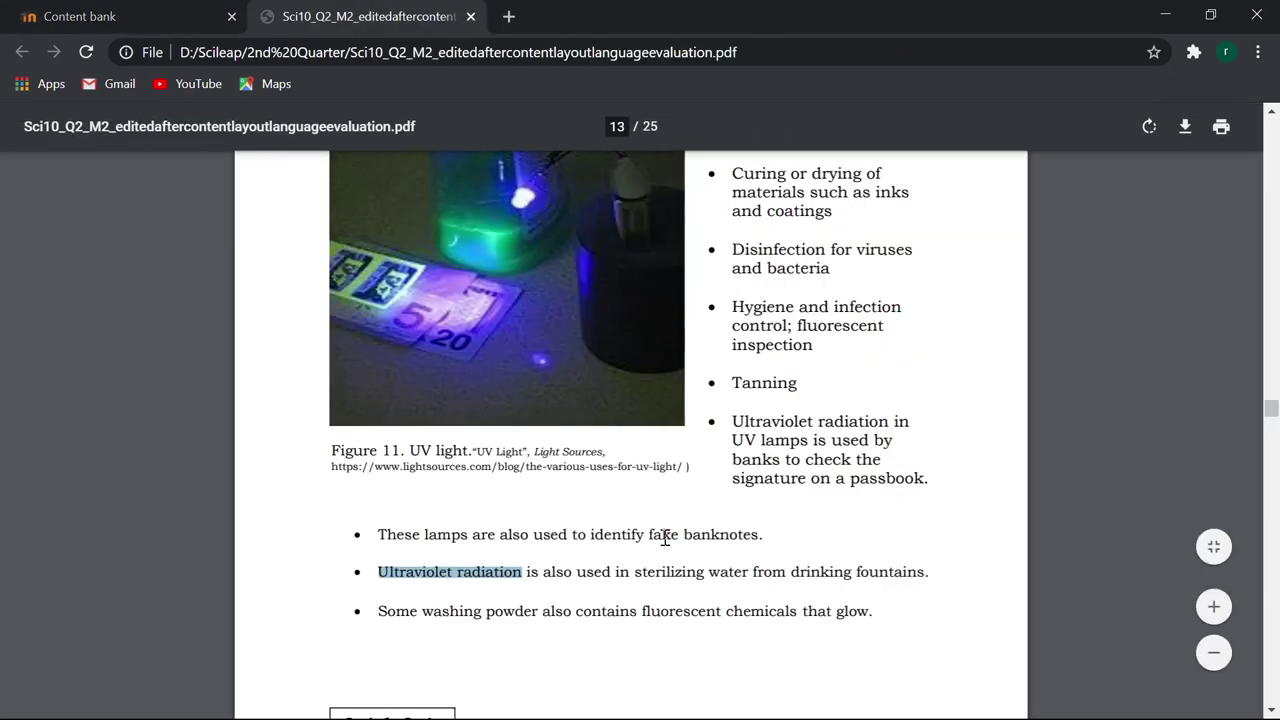
pyautogui.moveTo(650, 537); pyautogui.dragTo(680, 537)
pyautogui.hotkey('ctrl', 'c')
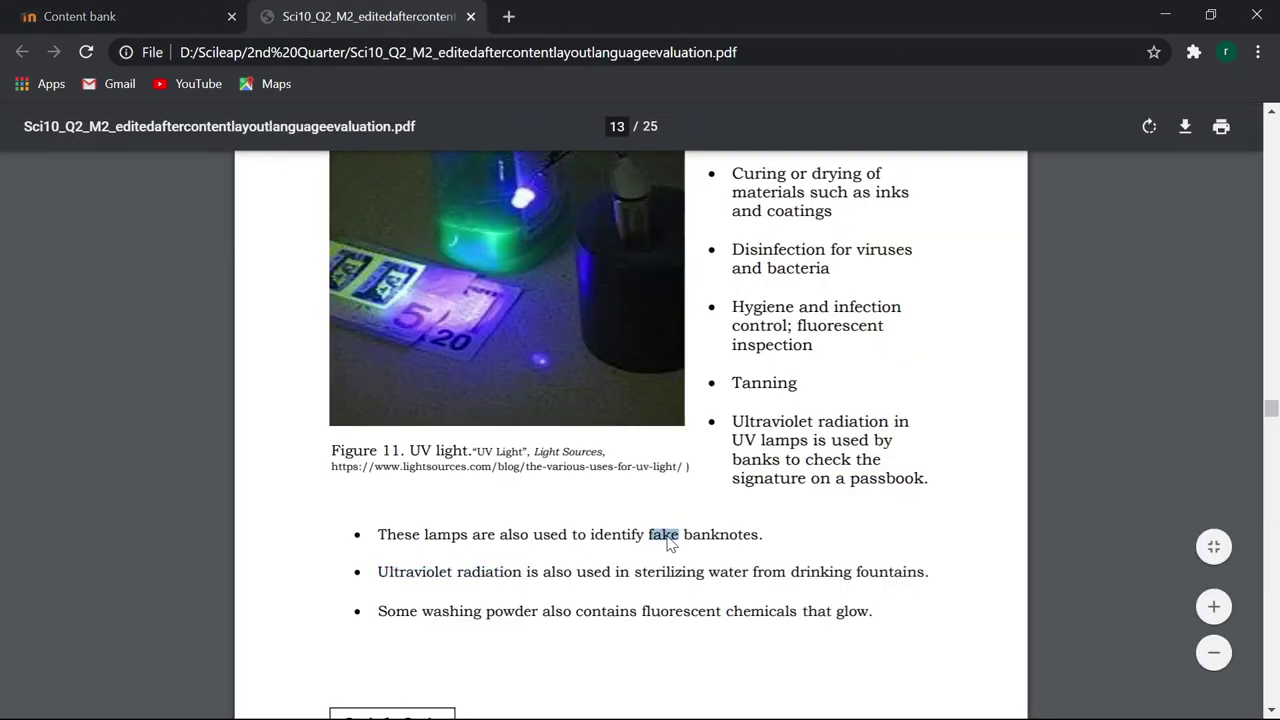
pyautogui.click(117, 17)
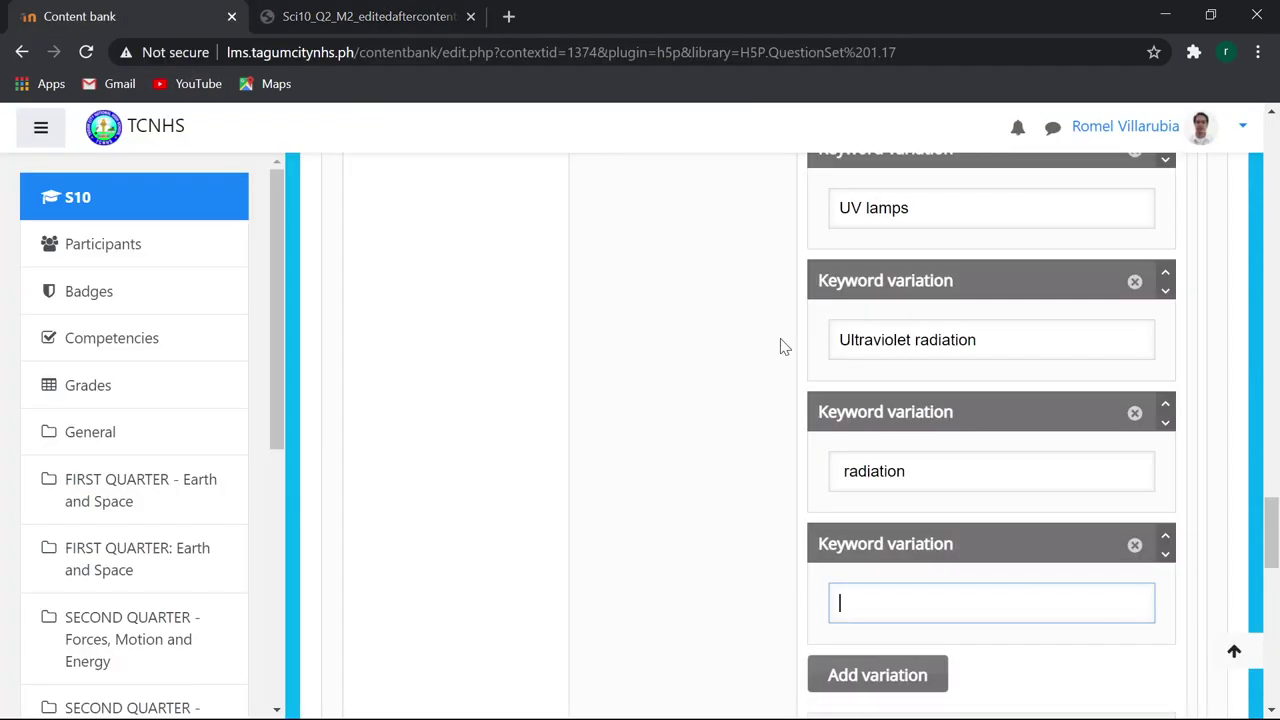
pyautogui.hotkey('ctrl', 'v')
# Scroll the question list and open questions 1–4 to check their item numbering.
pyautogui.scroll(4, 740, 486)
pyautogui.scroll(5, 740, 486)
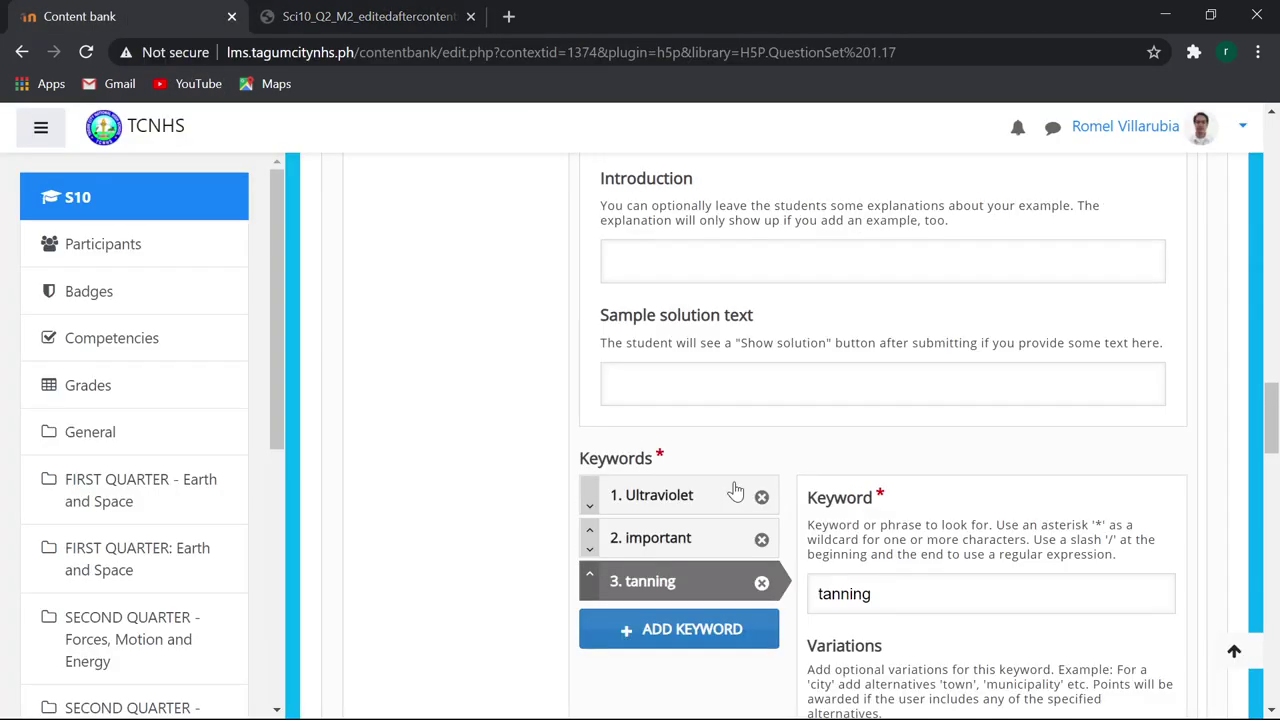
pyautogui.scroll(3, 743, 484)
pyautogui.scroll(3, 743, 484)
pyautogui.scroll(2, 750, 480)
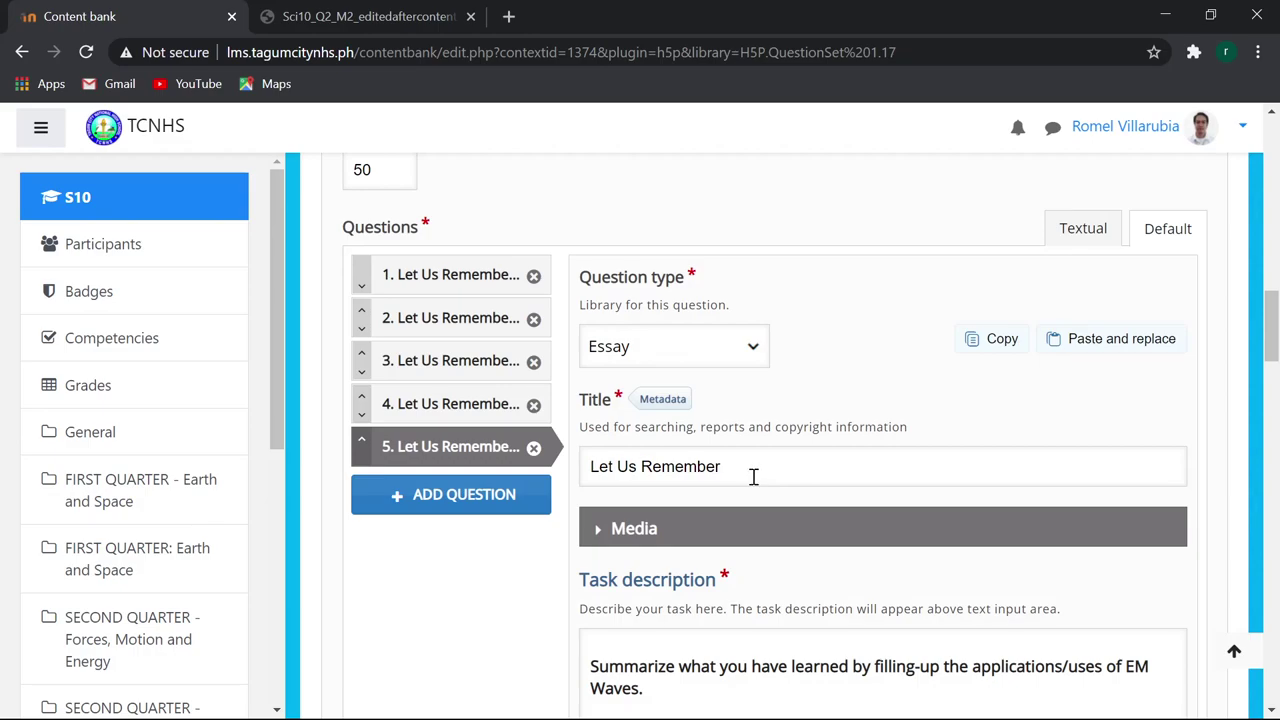
pyautogui.scroll(-4, 750, 478)
pyautogui.scroll(-10, 786, 474)
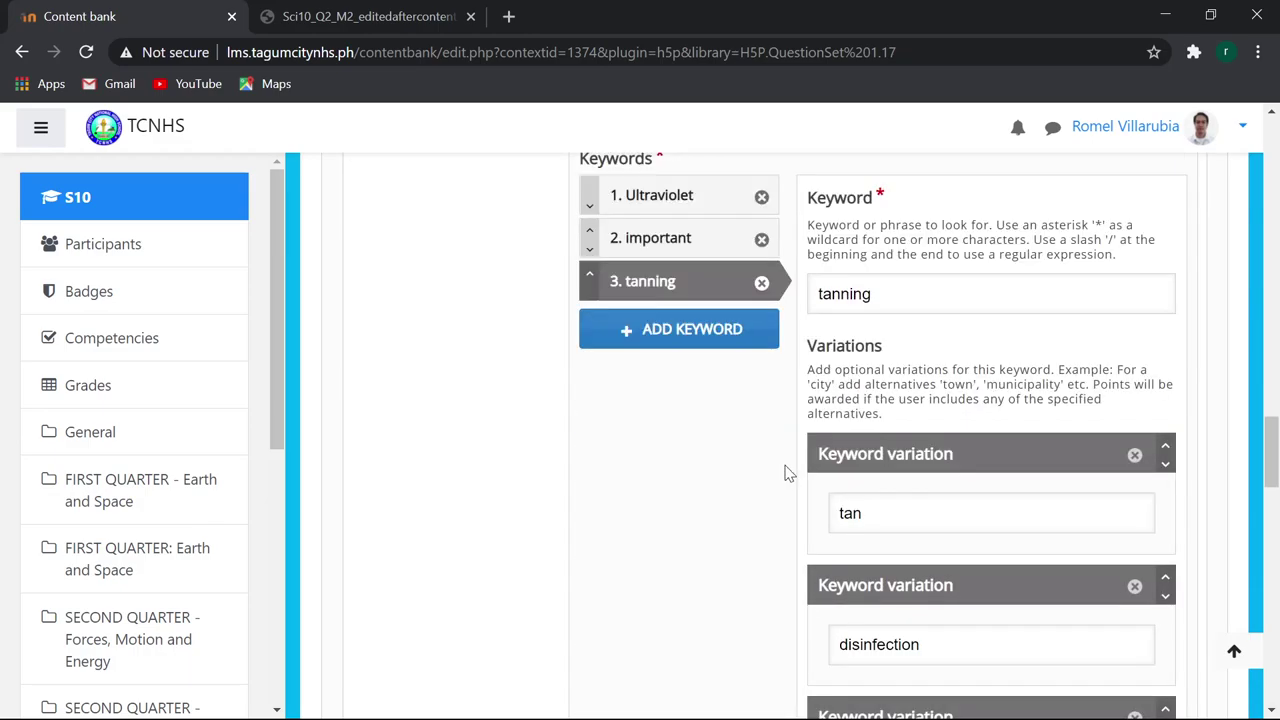
pyautogui.scroll(3, 788, 473)
pyautogui.scroll(3, 789, 471)
pyautogui.scroll(2, 417, 391)
pyautogui.scroll(2, 440, 410)
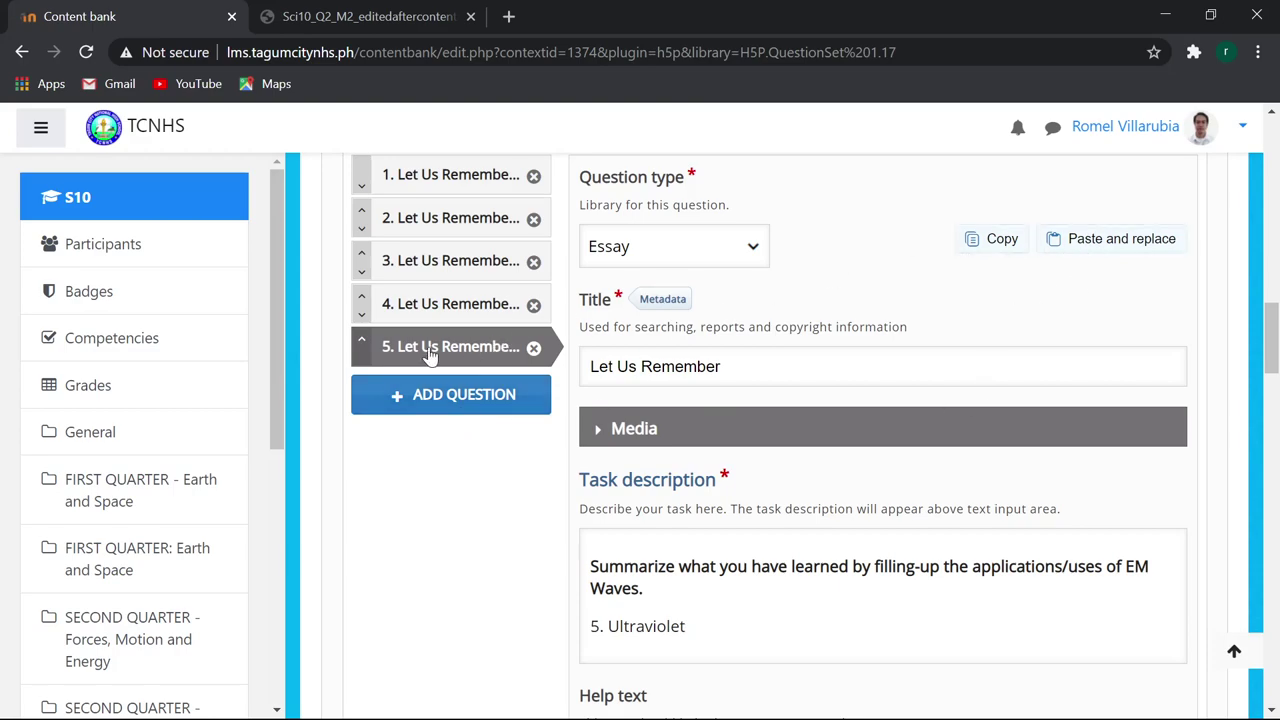
pyautogui.click(422, 313)
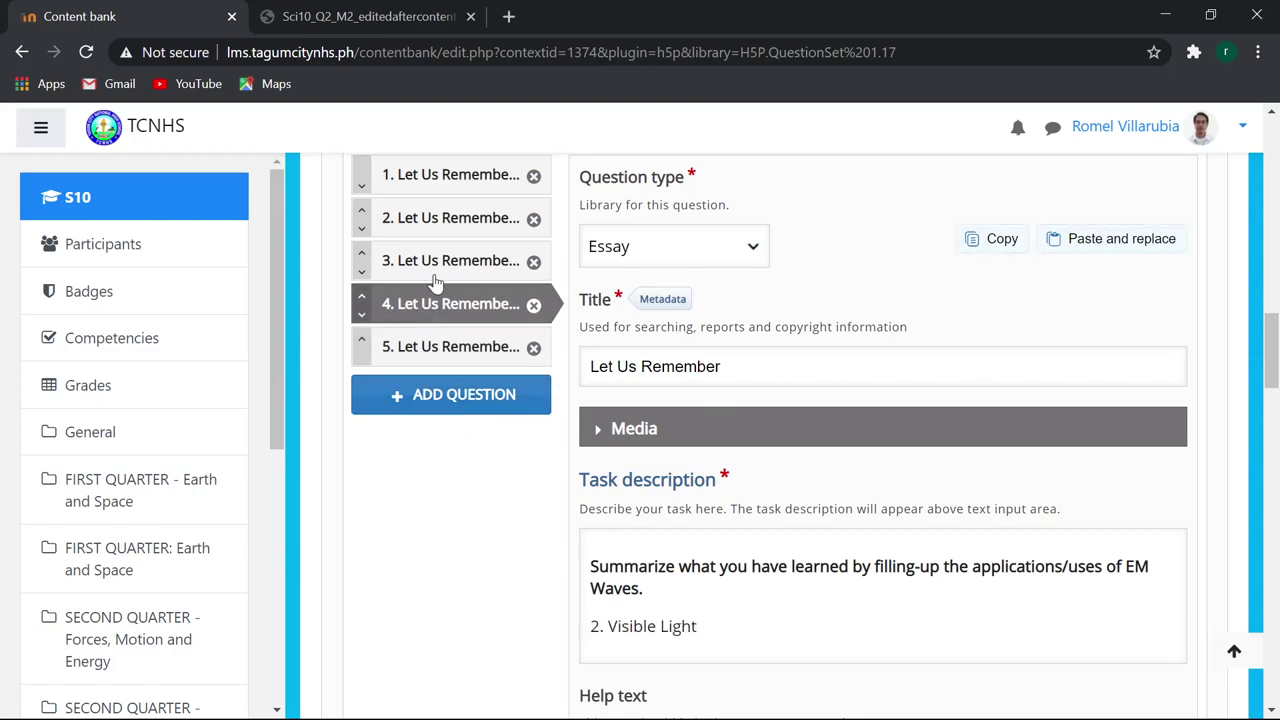
pyautogui.click(438, 185)
pyautogui.click(440, 220)
pyautogui.scroll(-1, 822, 420)
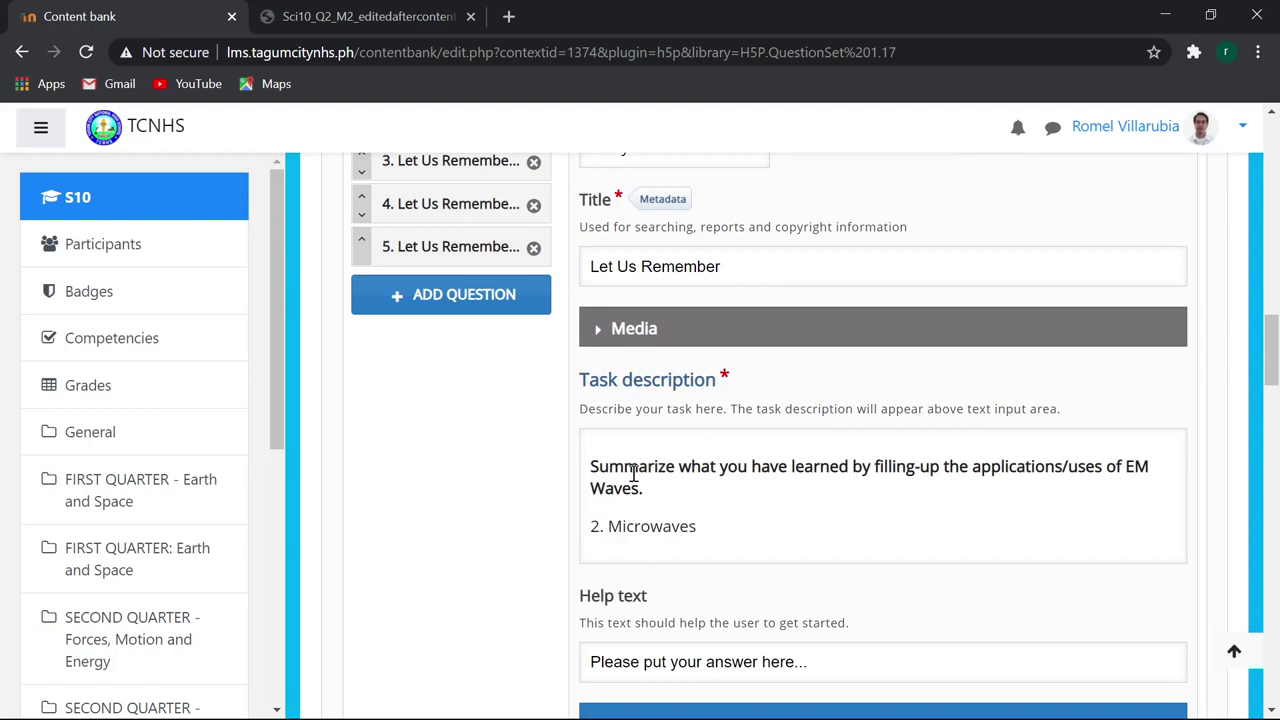
pyautogui.scroll(1, 518, 268)
pyautogui.click(470, 266)
pyautogui.scroll(-1, 628, 466)
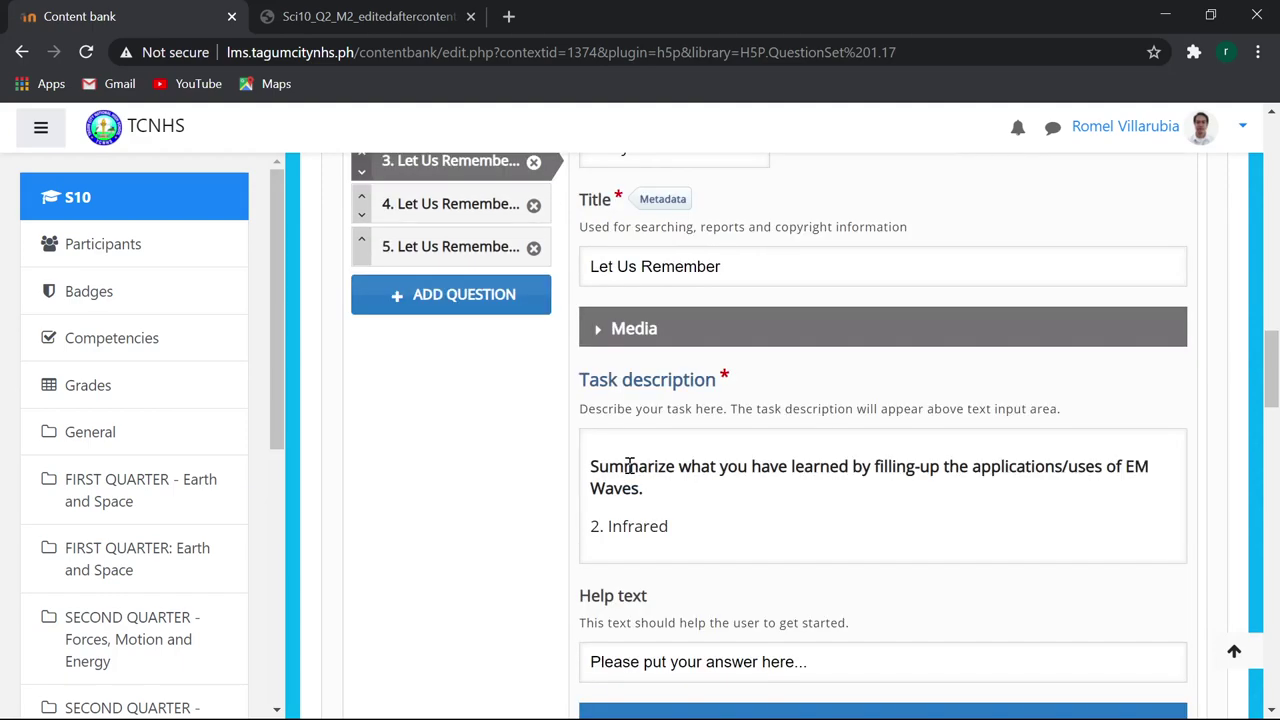
# Change question 3's task description number from 2 to 3, giving '3. Infrared'.
pyautogui.click(607, 520)
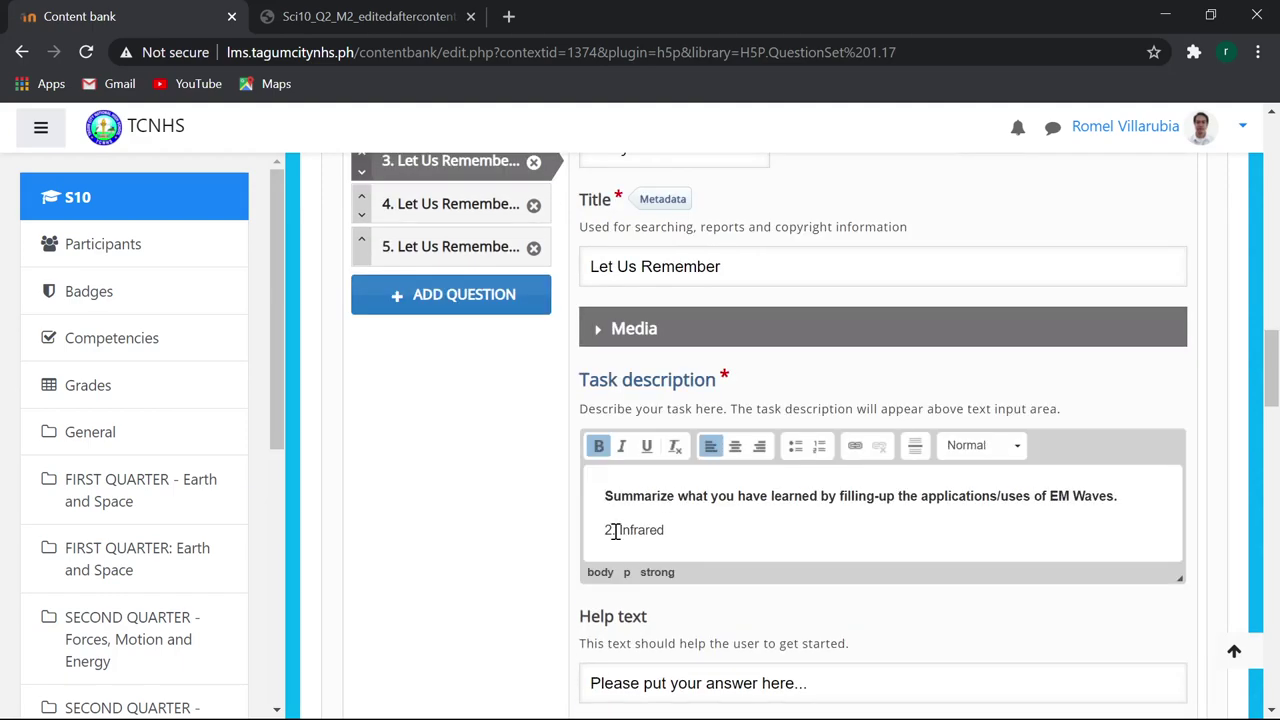
pyautogui.click(612, 530)
pyautogui.press('BackSpace')
pyautogui.write('3')
# Change question 4's task number from 2 to 4, giving '4. Visible Light'.
pyautogui.click(460, 210)
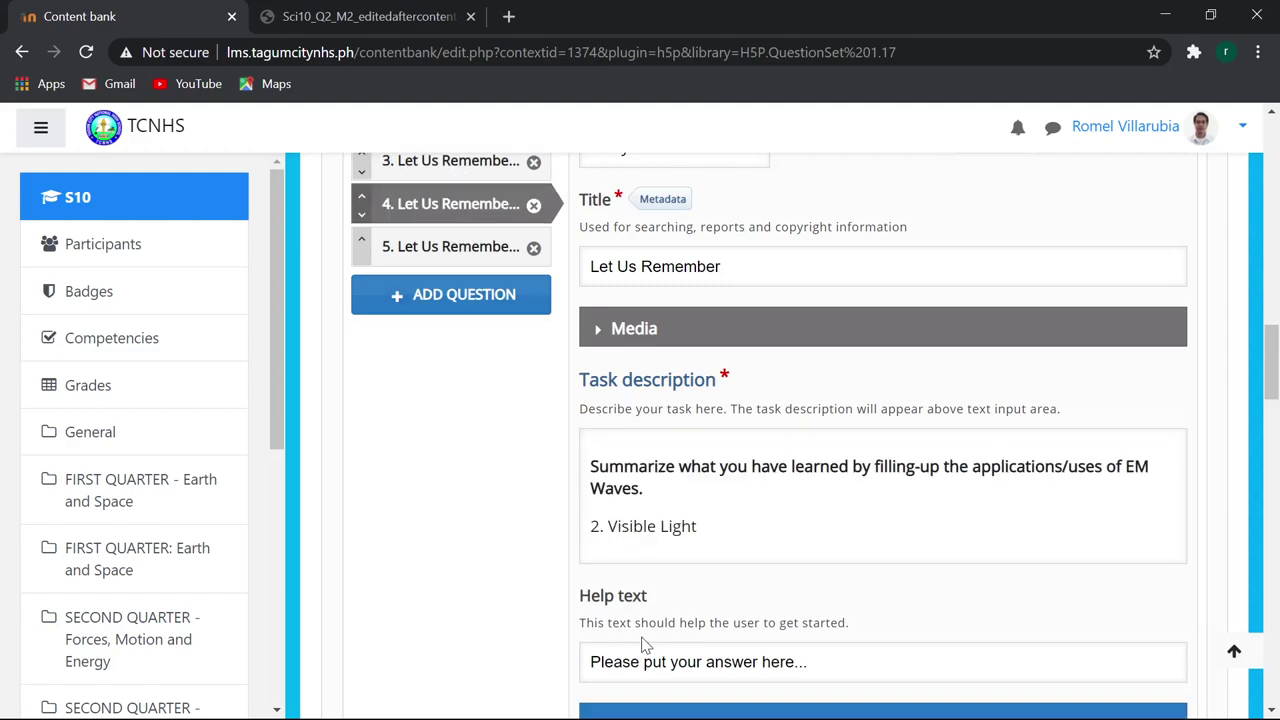
pyautogui.click(603, 530)
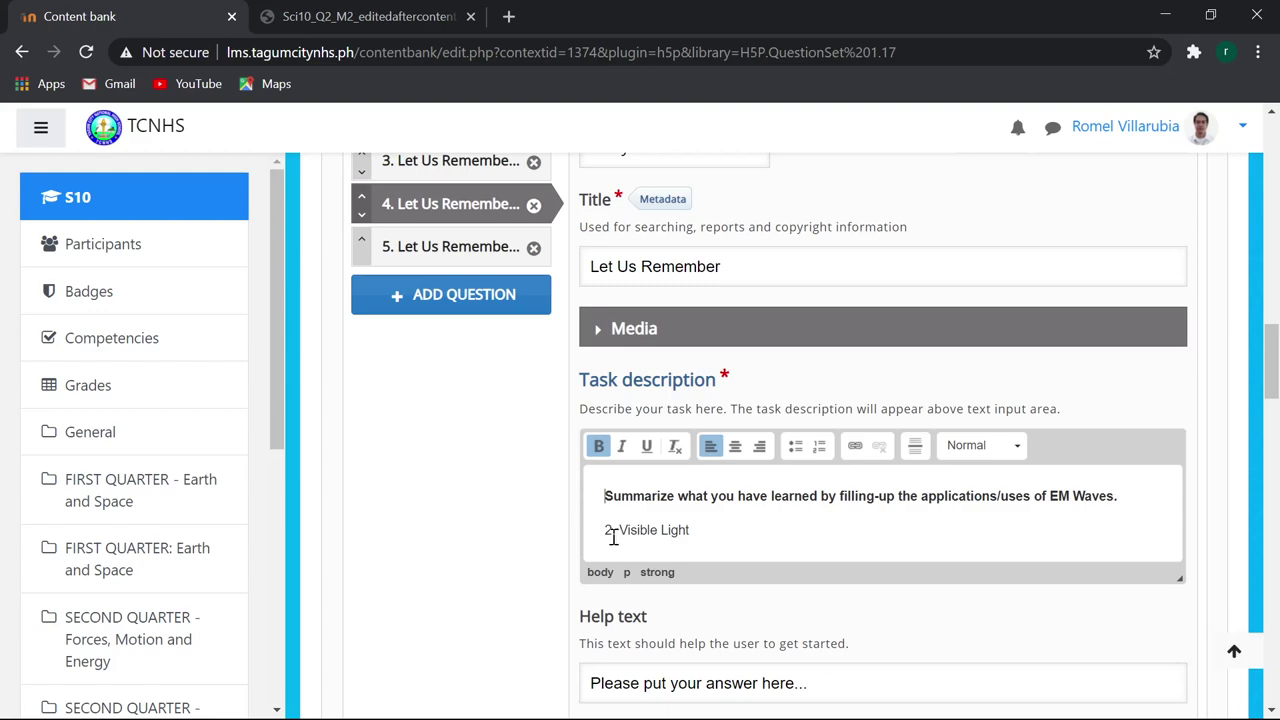
pyautogui.press('BackSpace')
pyautogui.write('4')
pyautogui.click(460, 252)
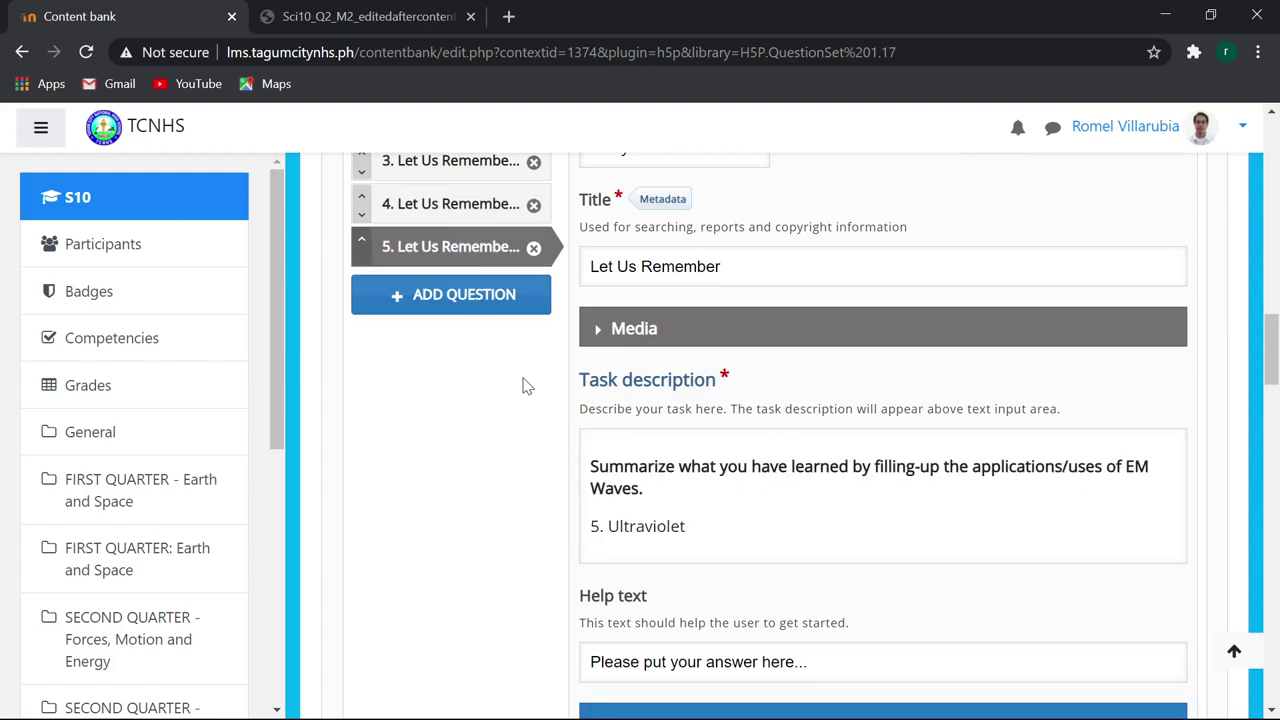
# Add question 6, copy question 5's essay content, and paste it into question 6.
pyautogui.click(480, 297)
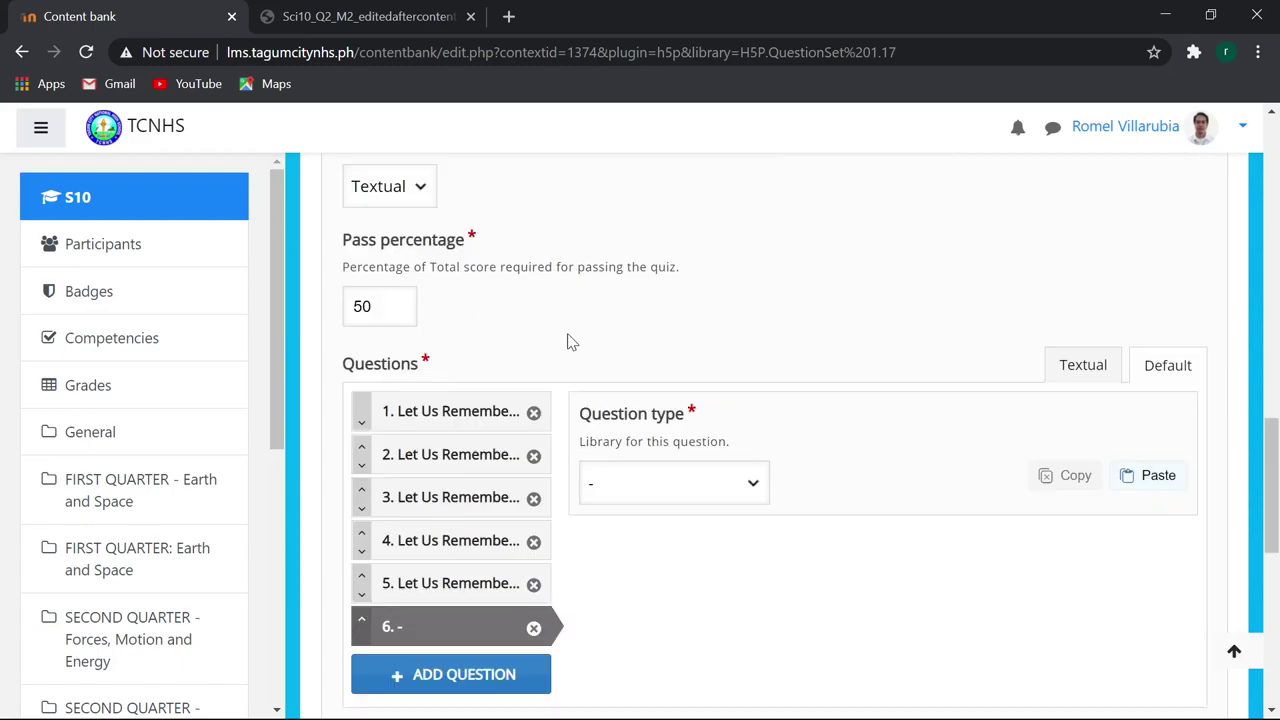
pyautogui.click(451, 583)
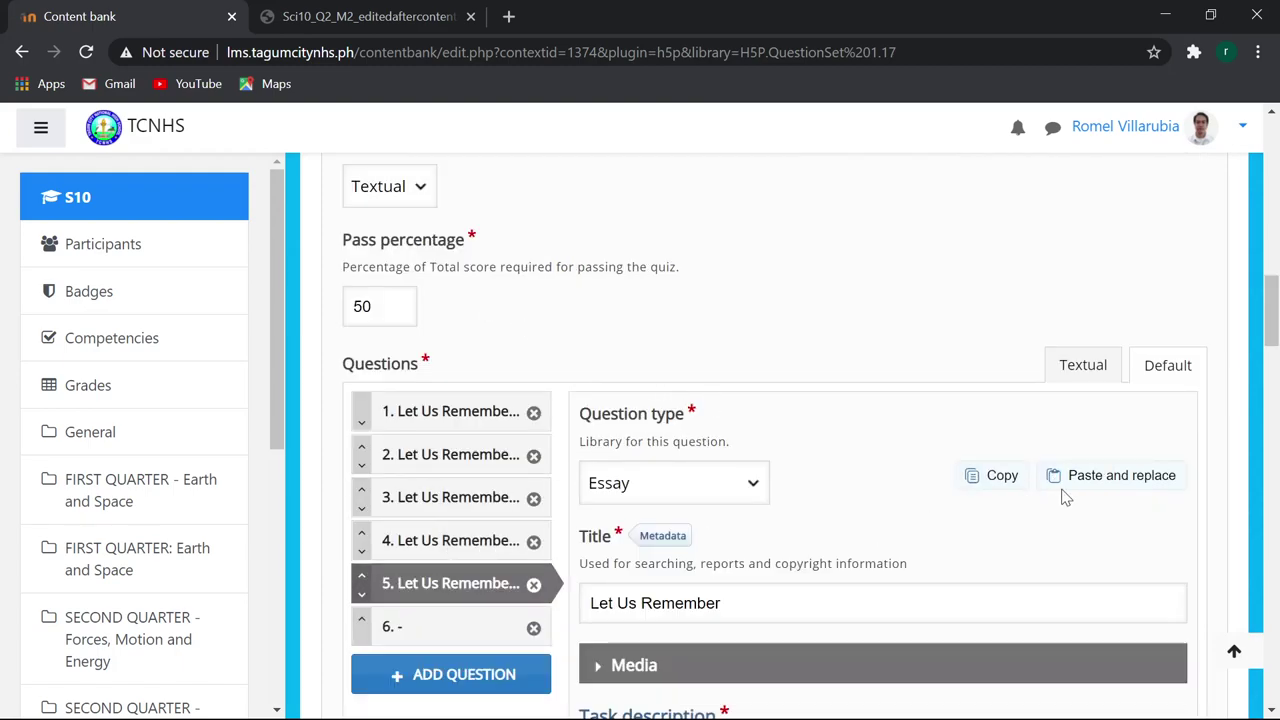
pyautogui.click(984, 485)
pyautogui.scroll(-1, 811, 489)
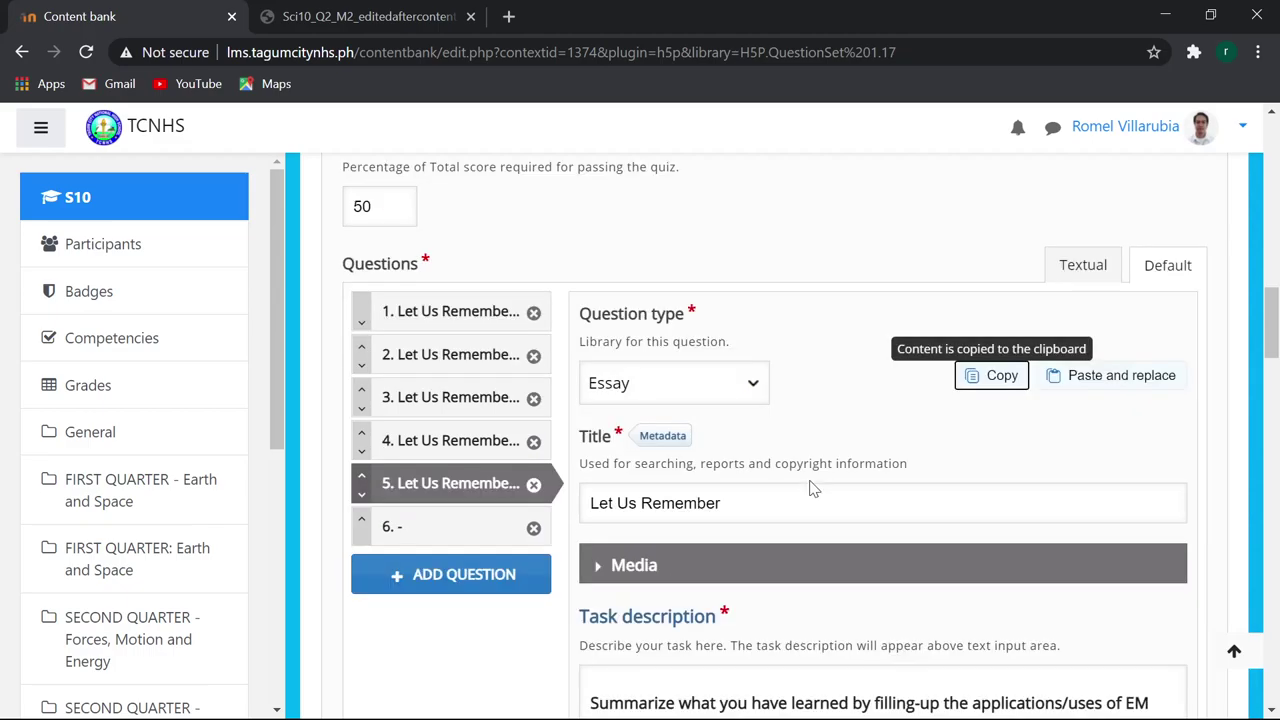
pyautogui.scroll(-1, 700, 400)
pyautogui.click(456, 432)
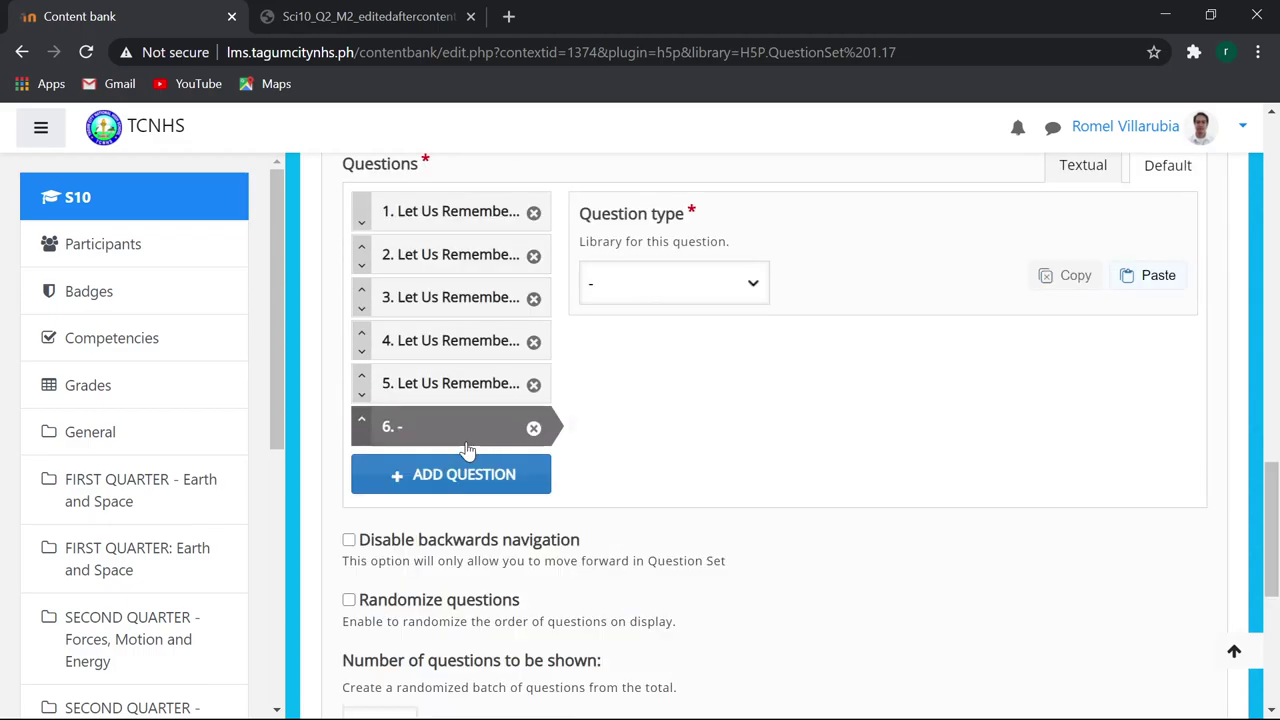
pyautogui.click(1150, 280)
pyautogui.scroll(-2, 750, 438)
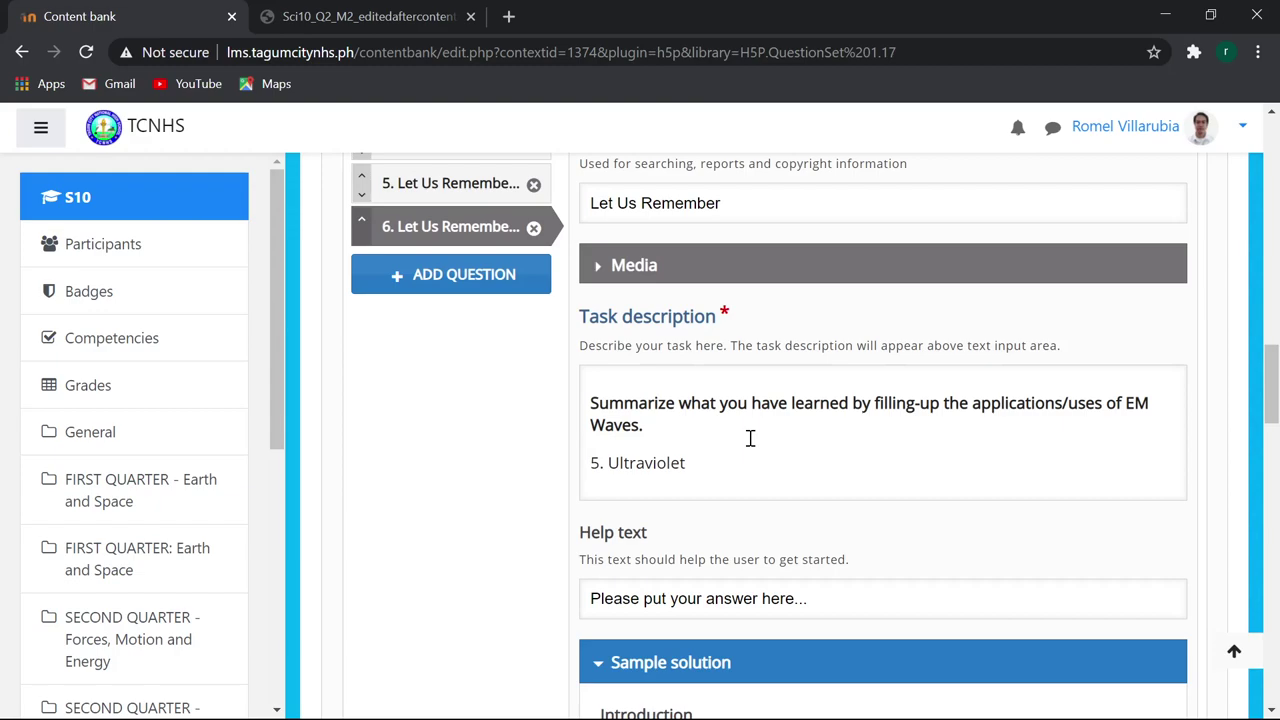
# Replace question 6's task line '5. Ultraviolet' with '6. X-Ray' from the module PDF.
pyautogui.click(688, 466)
pyautogui.moveTo(689, 468); pyautogui.dragTo(607, 467)
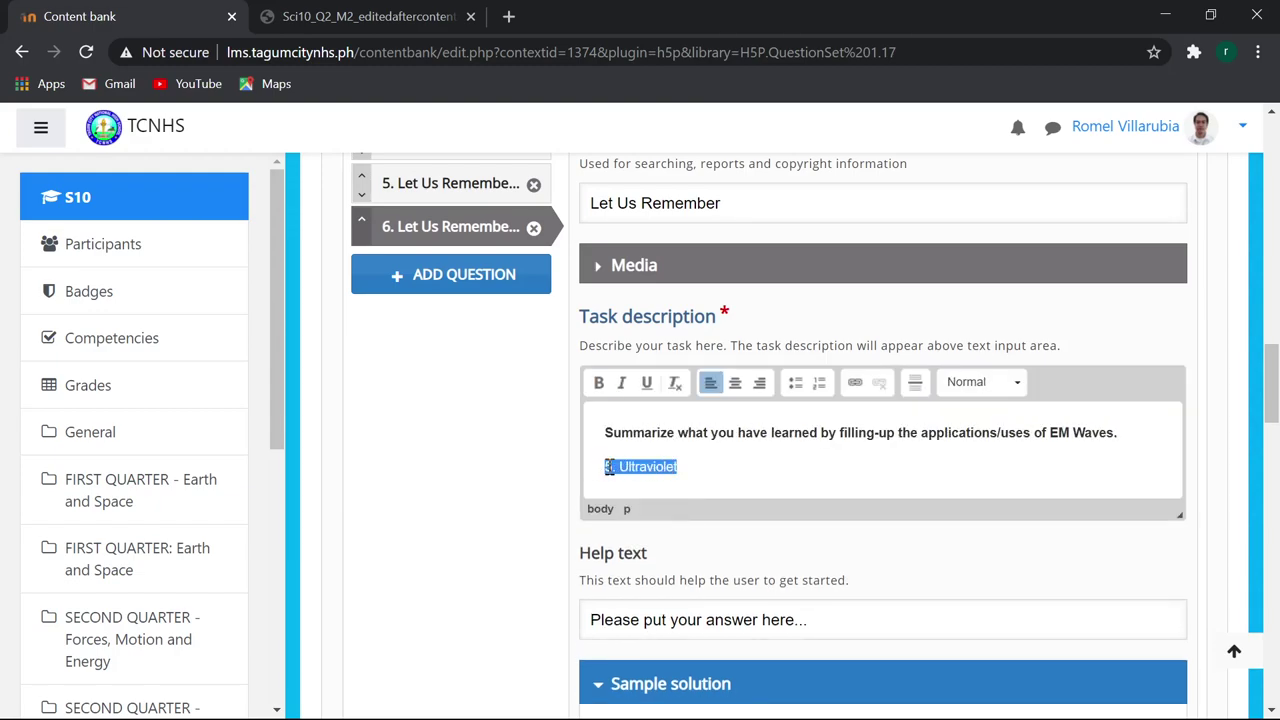
pyautogui.press('BackSpace')
pyautogui.click(355, 18)
pyautogui.scroll(-5, 617, 330)
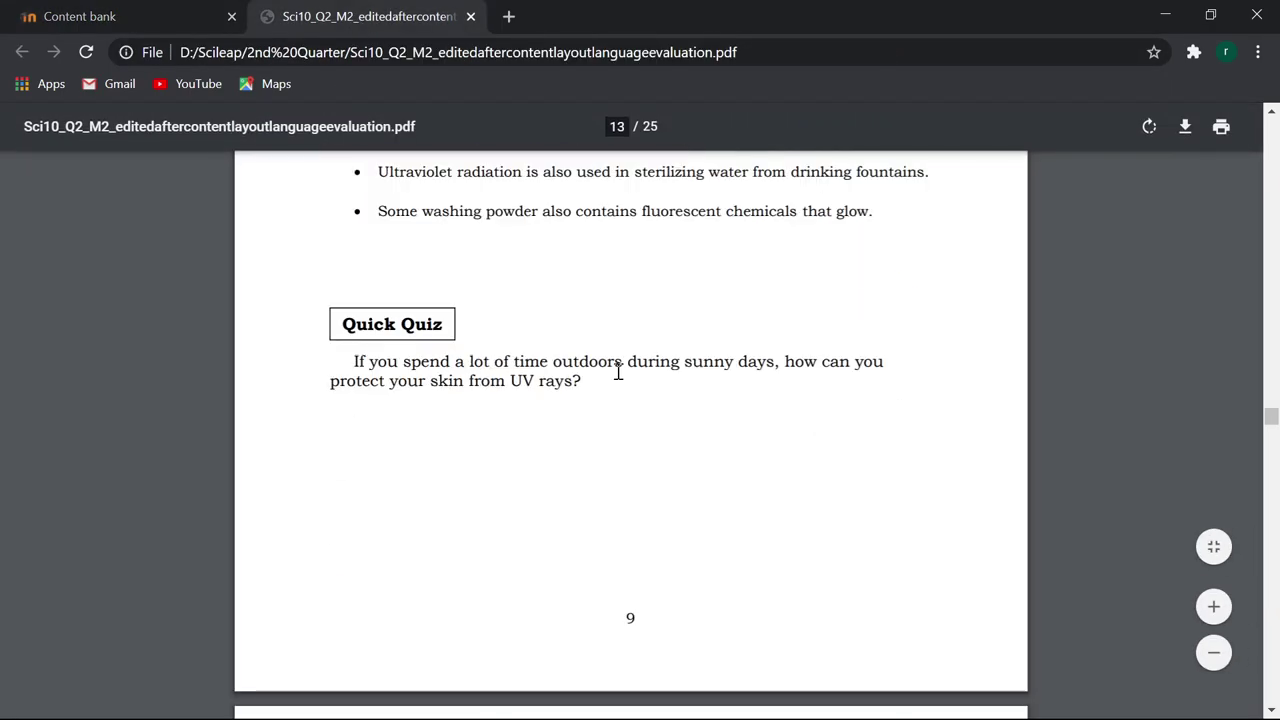
pyautogui.scroll(-4, 617, 370)
pyautogui.scroll(-3, 620, 377)
pyautogui.scroll(1, 631, 374)
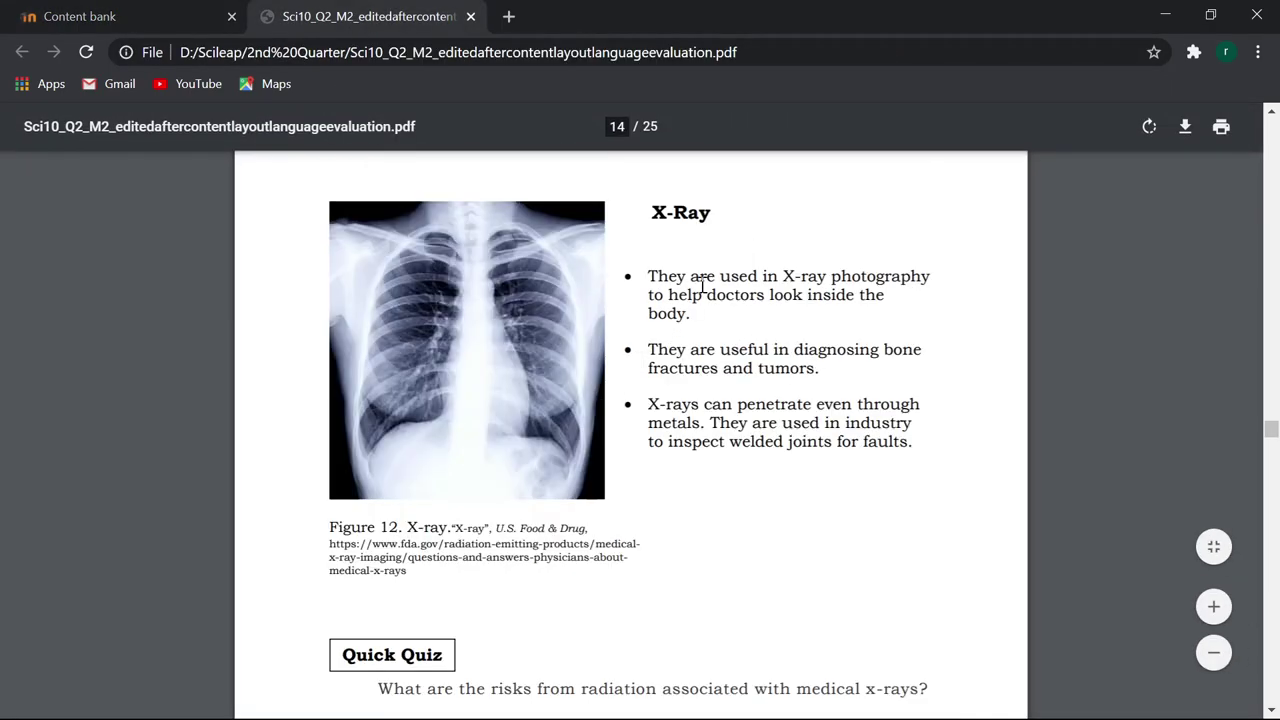
pyautogui.moveTo(713, 229); pyautogui.dragTo(642, 216)
pyautogui.click(167, 18)
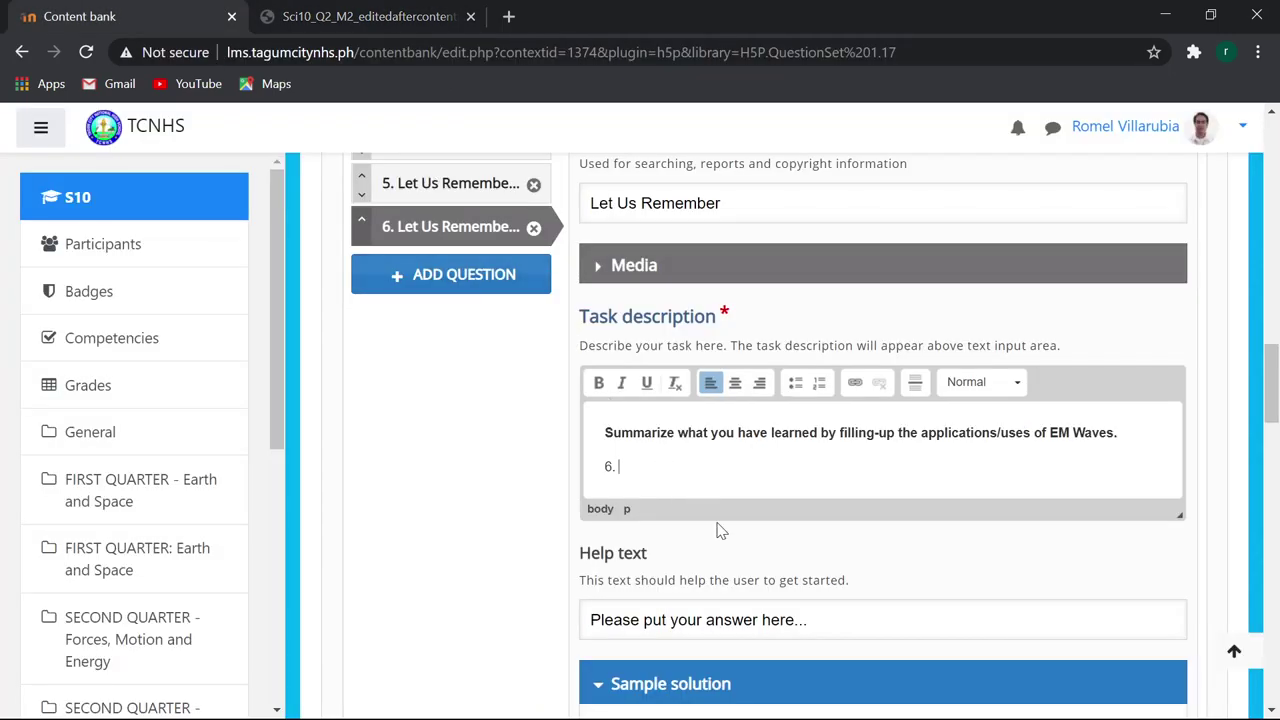
pyautogui.hotkey('ctrl', 'v')
# Replace the first keyword 'Ultraviolet' and its 'UV' variation with 'X-Ray'.
pyautogui.moveTo(660, 470); pyautogui.dragTo(622, 470)
pyautogui.scroll(-2, 700, 535)
pyautogui.scroll(-1, 730, 530)
pyautogui.scroll(-2, 740, 520)
pyautogui.scroll(-1, 780, 512)
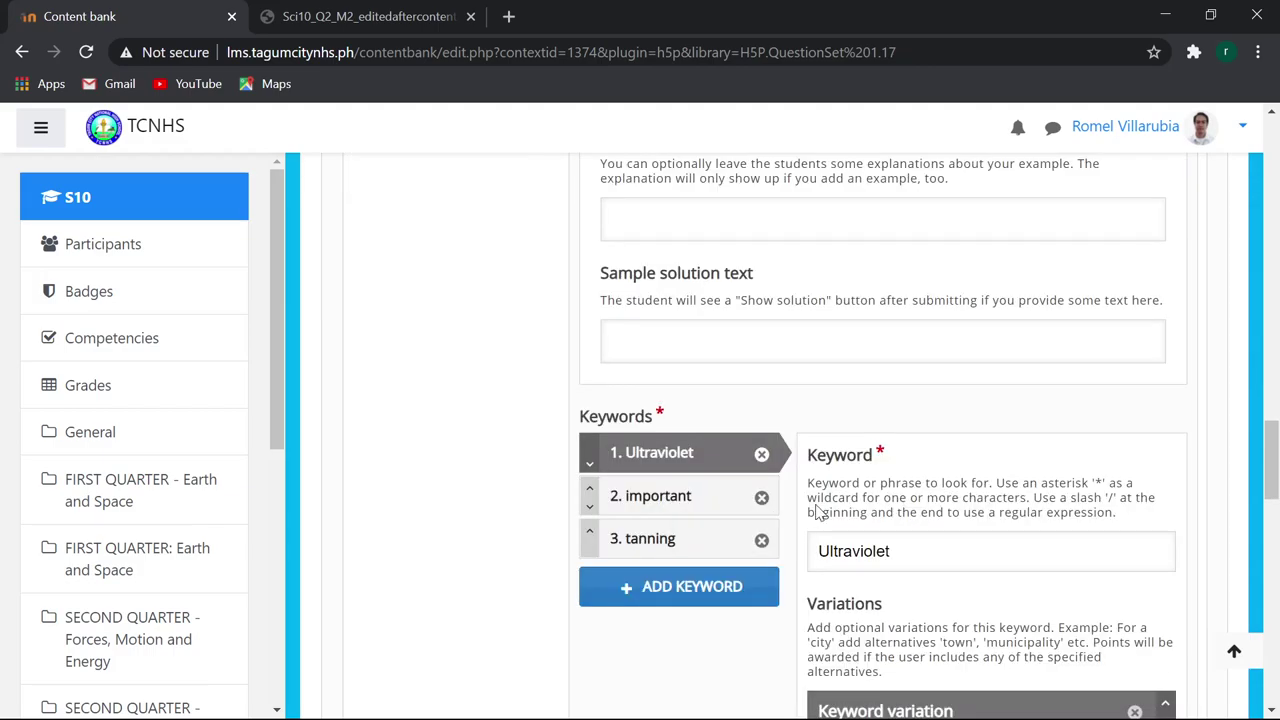
pyautogui.doubleClick(927, 555)
pyautogui.hotkey('ctrl', 'v')
pyautogui.scroll(-1, 927, 560)
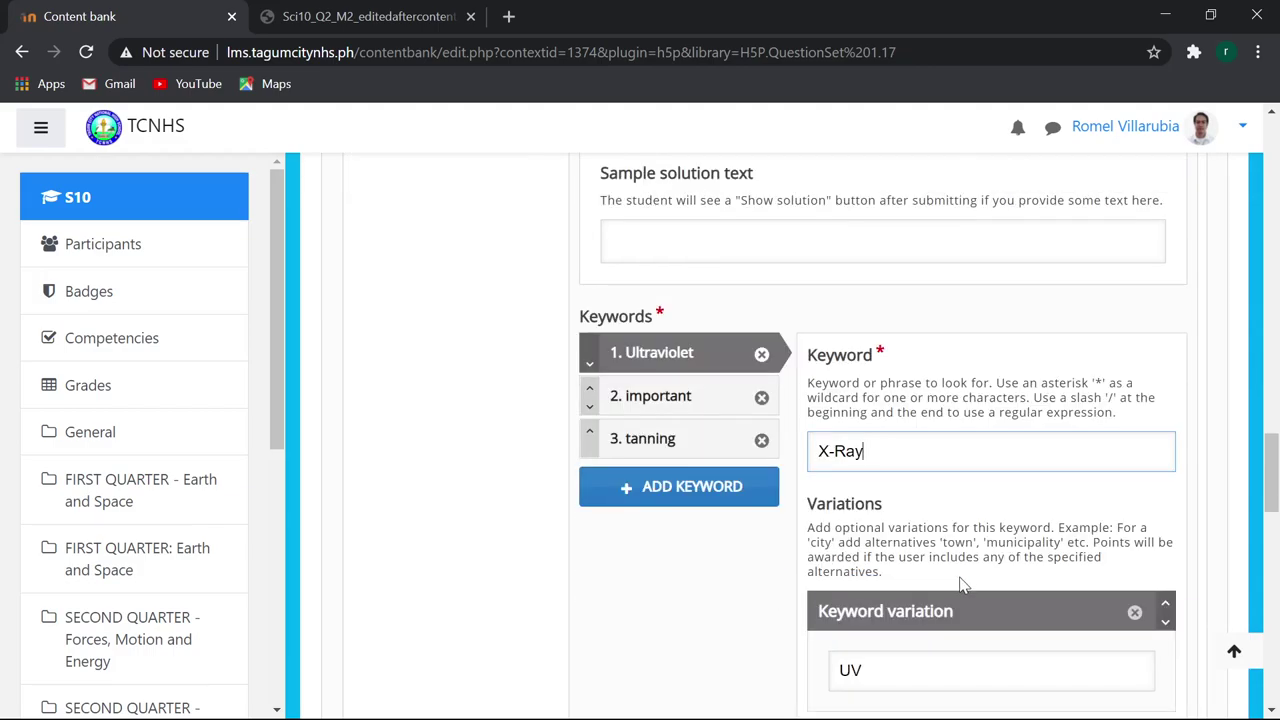
pyautogui.scroll(-1, 927, 567)
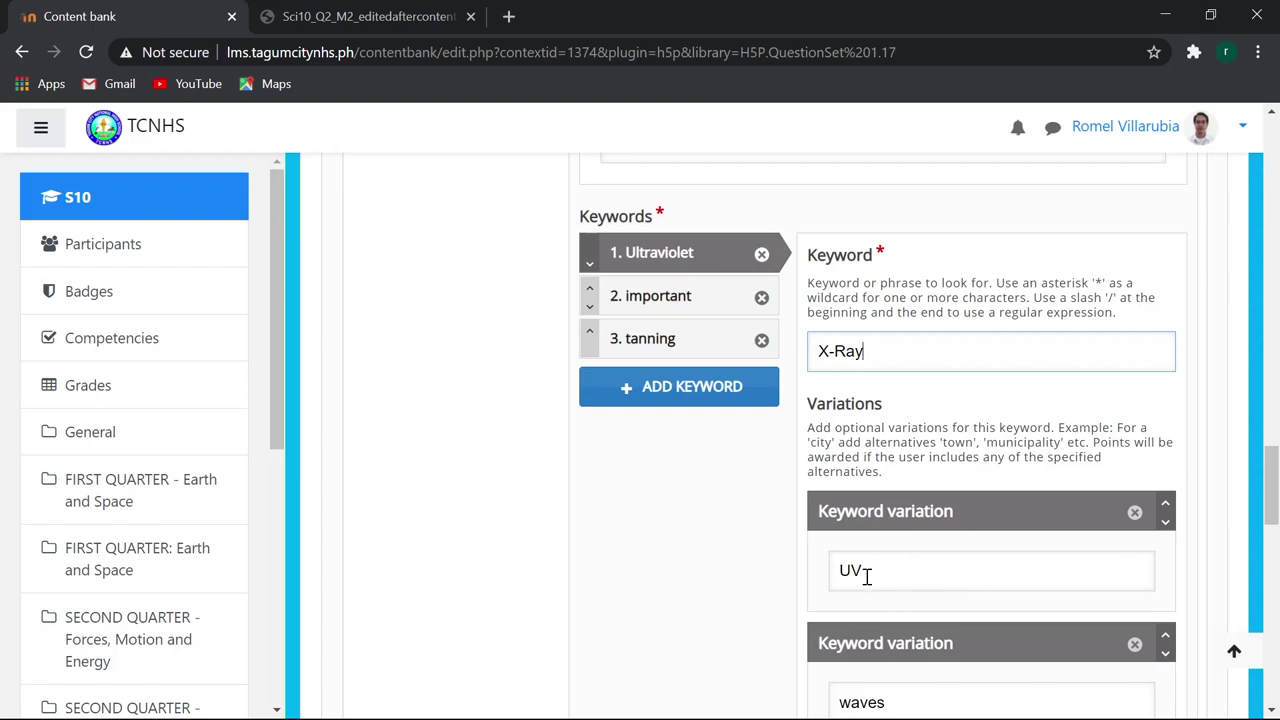
pyautogui.doubleClick(897, 573)
pyautogui.hotkey('ctrl', 'v')
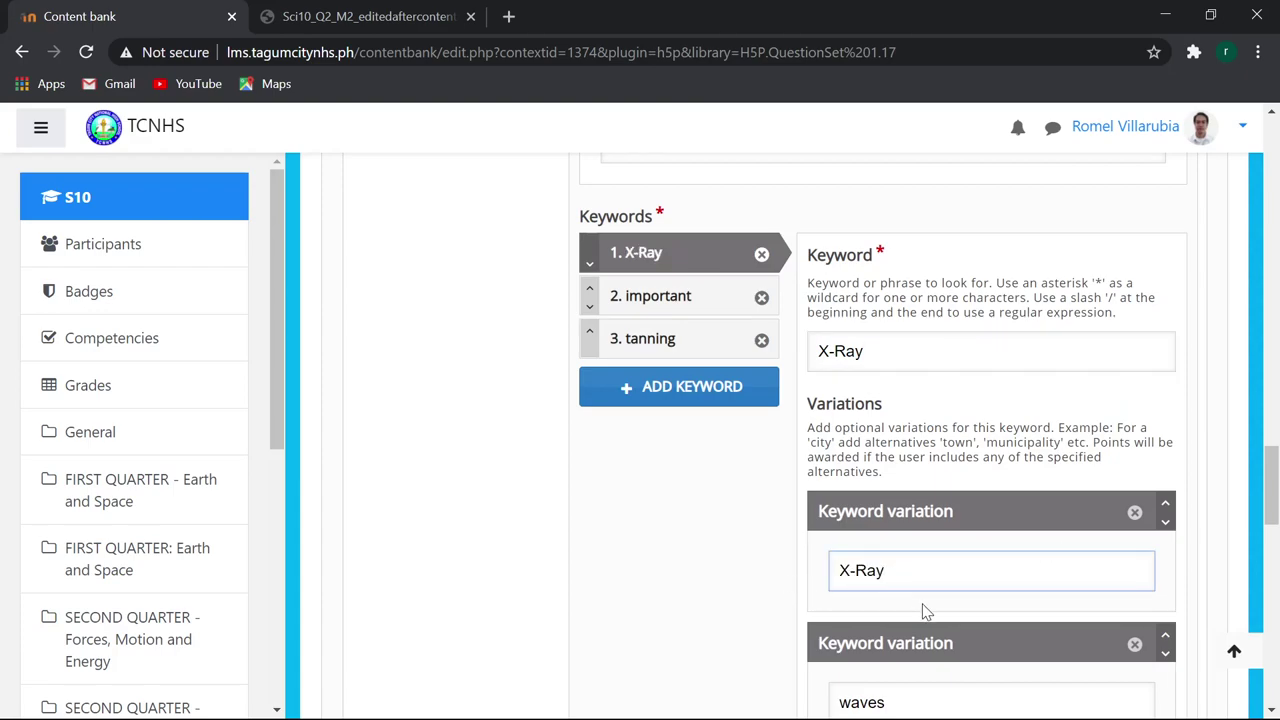
# Expand the tanning keyword and select 'X-ray photography' in the module PDF.
pyautogui.scroll(-1, 976, 602)
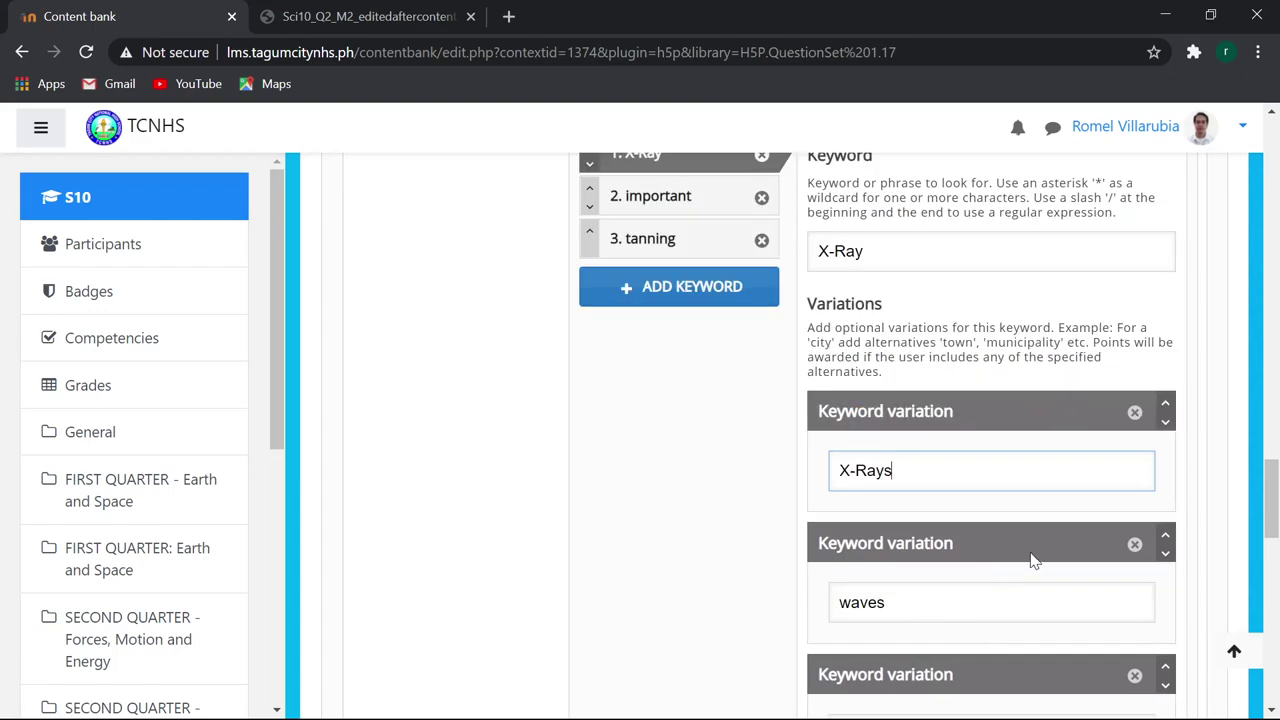
pyautogui.scroll(-2, 1034, 561)
pyautogui.scroll(2, 953, 470)
pyautogui.scroll(1, 951, 463)
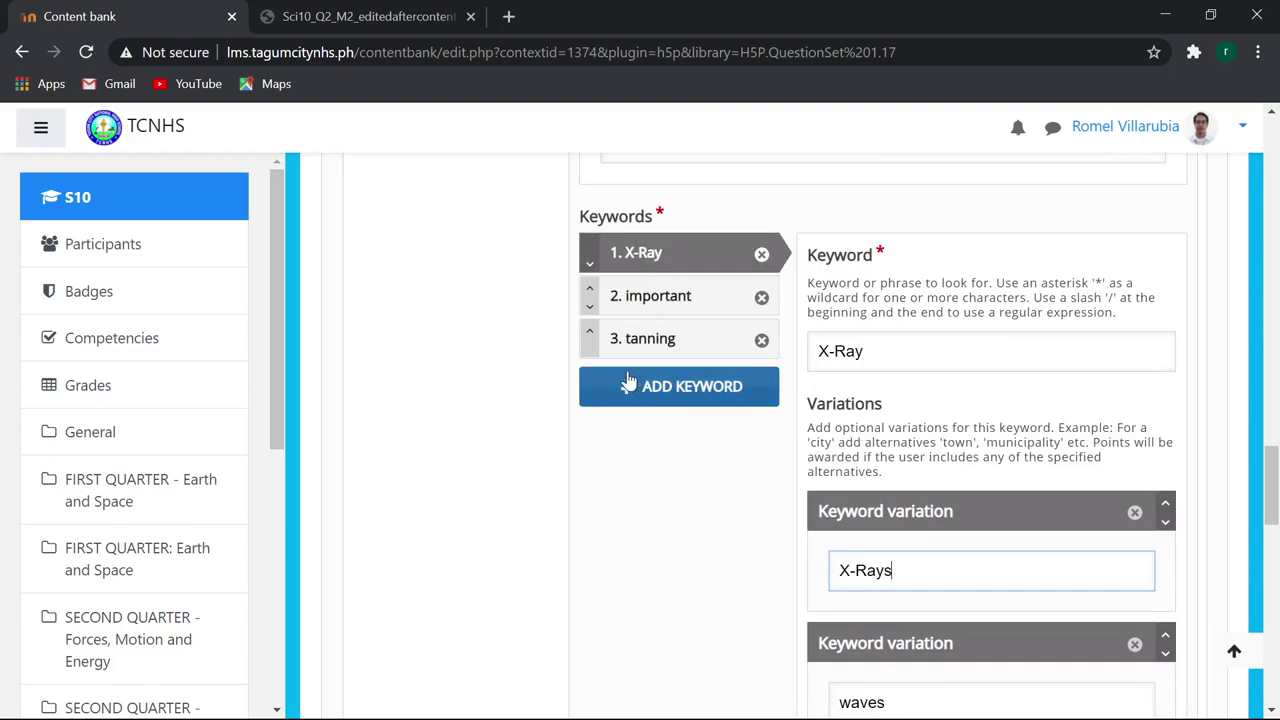
pyautogui.click(648, 300)
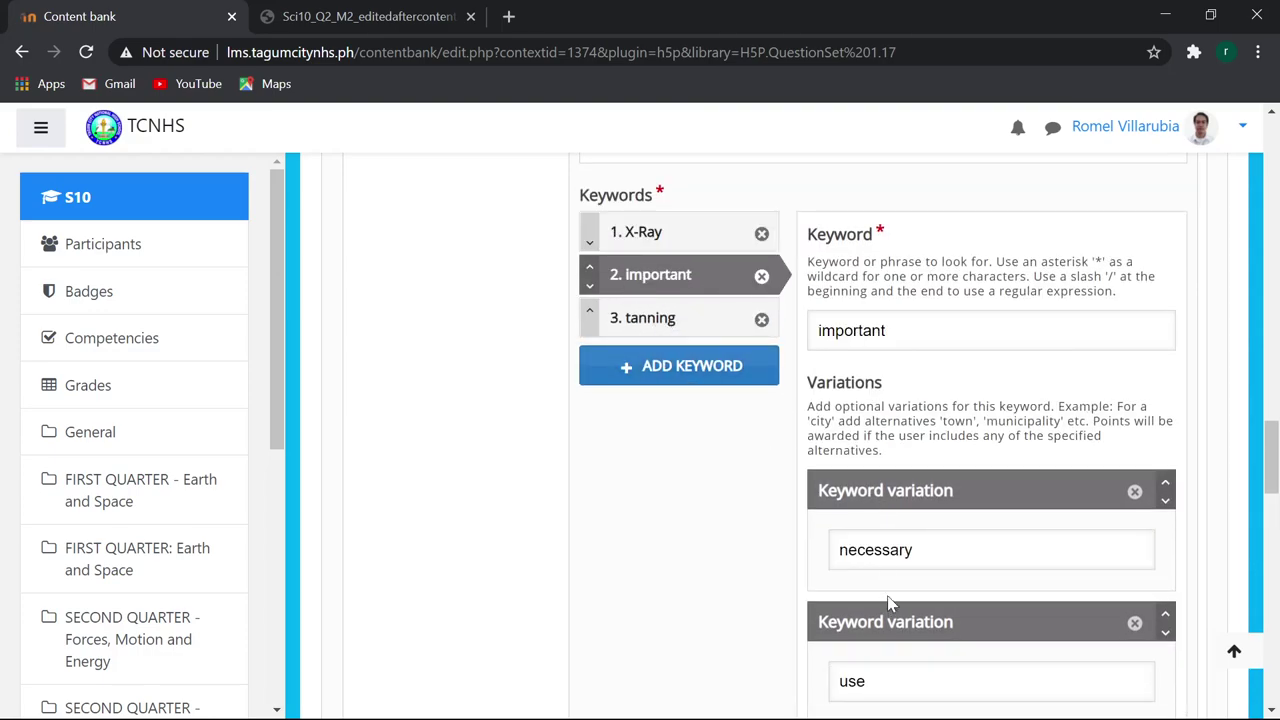
pyautogui.scroll(-3, 891, 600)
pyautogui.scroll(2, 903, 586)
pyautogui.scroll(3, 877, 532)
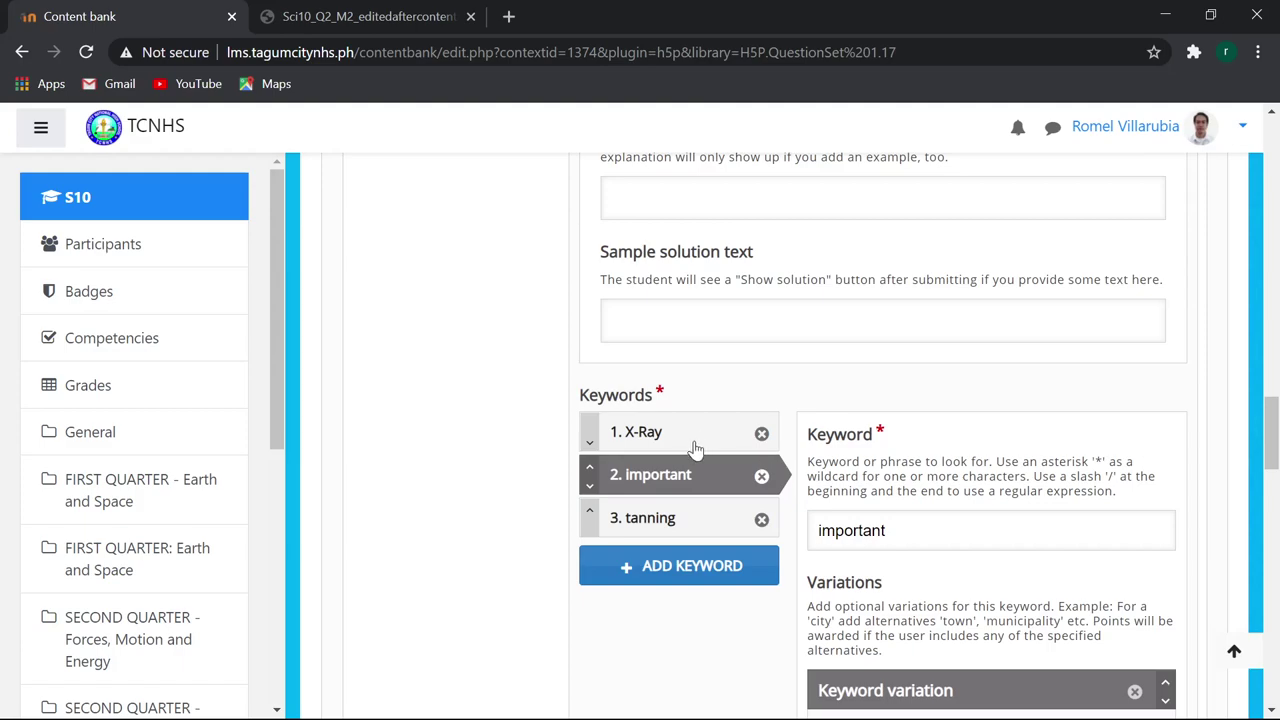
pyautogui.click(656, 518)
pyautogui.click(343, 16)
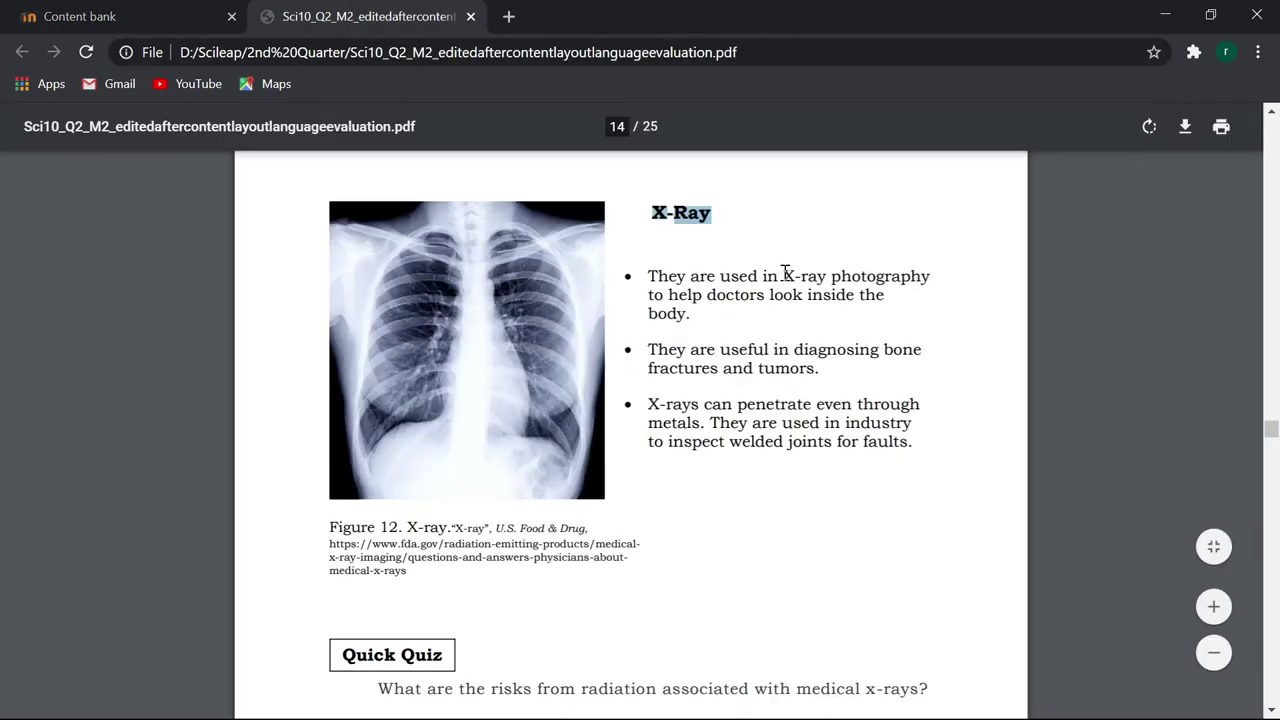
pyautogui.moveTo(785, 276); pyautogui.dragTo(904, 289)
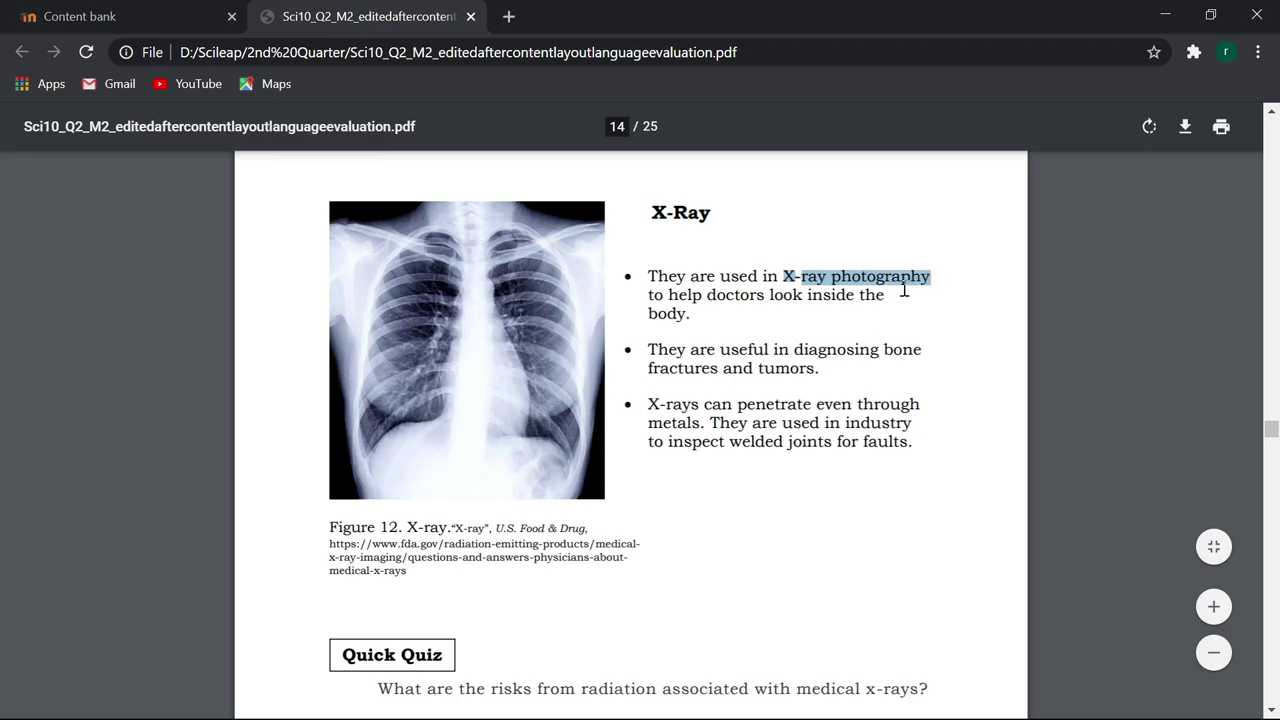
# Rename the tanning keyword to 'X-ray photography' and change its 'tan' variation to 'photography'.
pyautogui.click(137, 17)
pyautogui.scroll(-2, 866, 393)
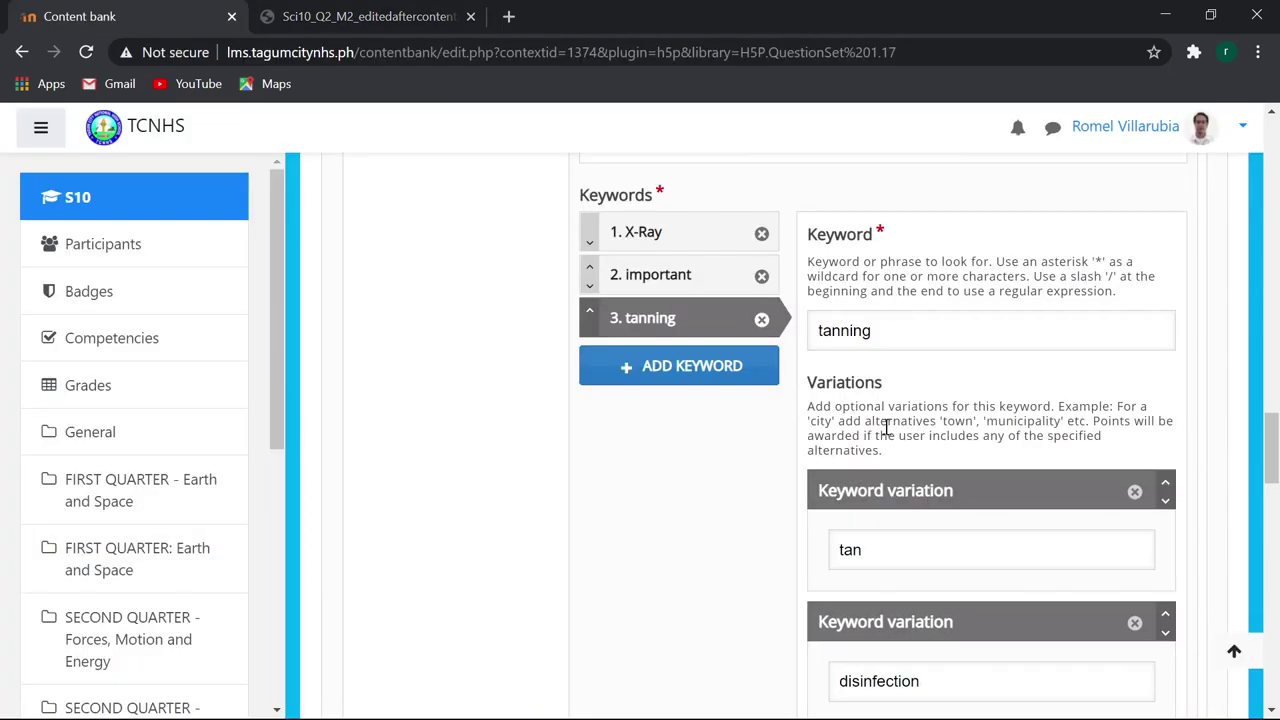
pyautogui.doubleClick(881, 330)
pyautogui.write('X-ray photography')
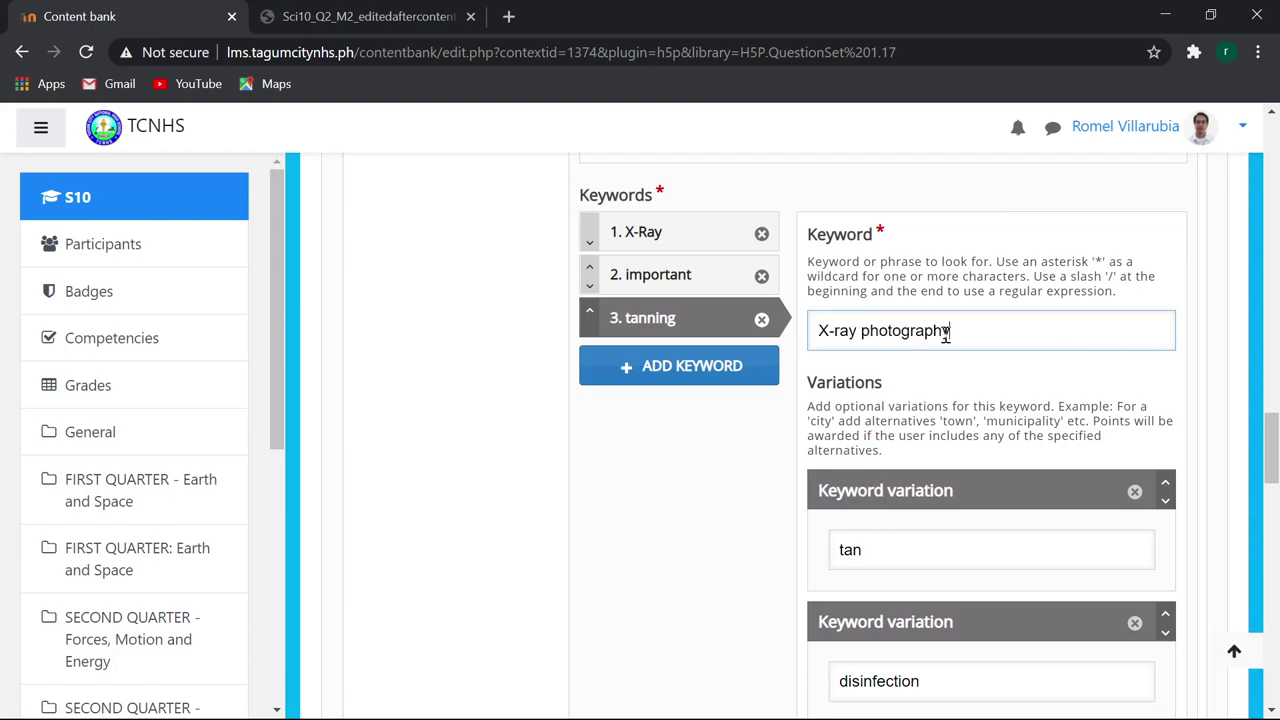
pyautogui.moveTo(950, 331); pyautogui.dragTo(853, 336)
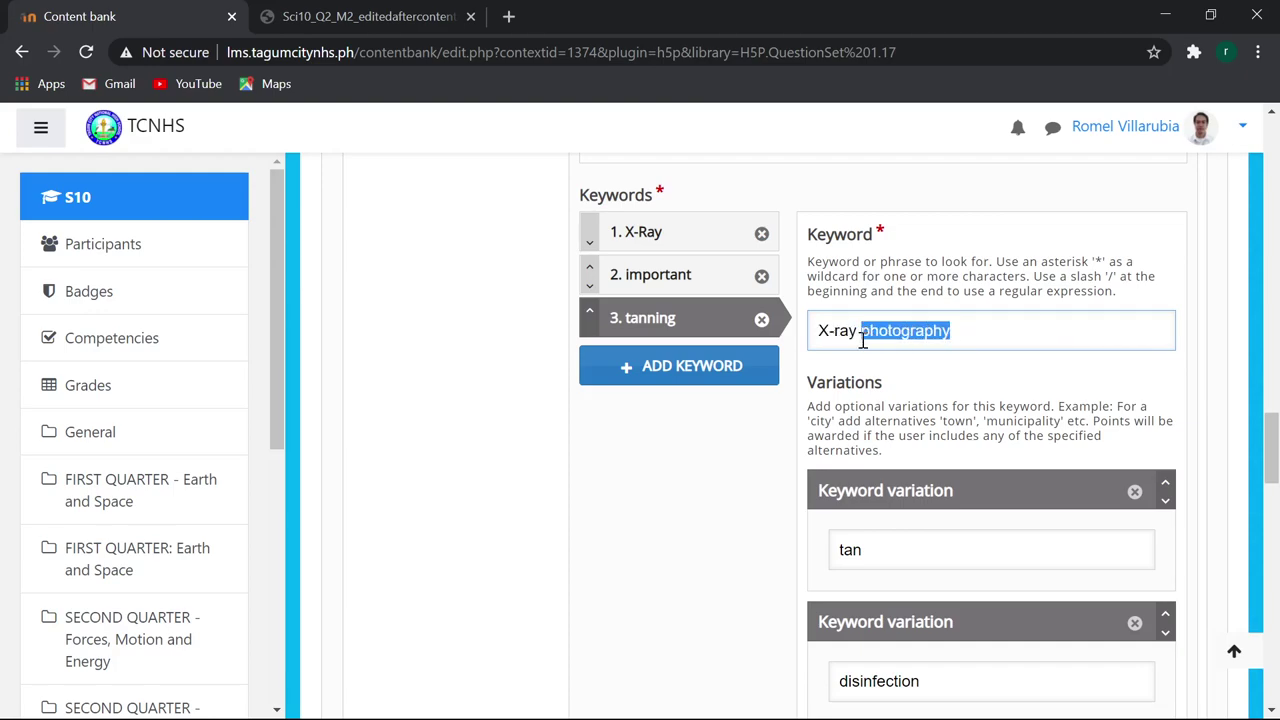
pyautogui.hotkey('ctrl', 'c')
pyautogui.doubleClick(859, 546)
pyautogui.hotkey('ctrl', 'v')
pyautogui.scroll(-2, 897, 577)
# Copy 'diagnosing bone fractures and tumors' from the module PDF.
pyautogui.click(307, 12)
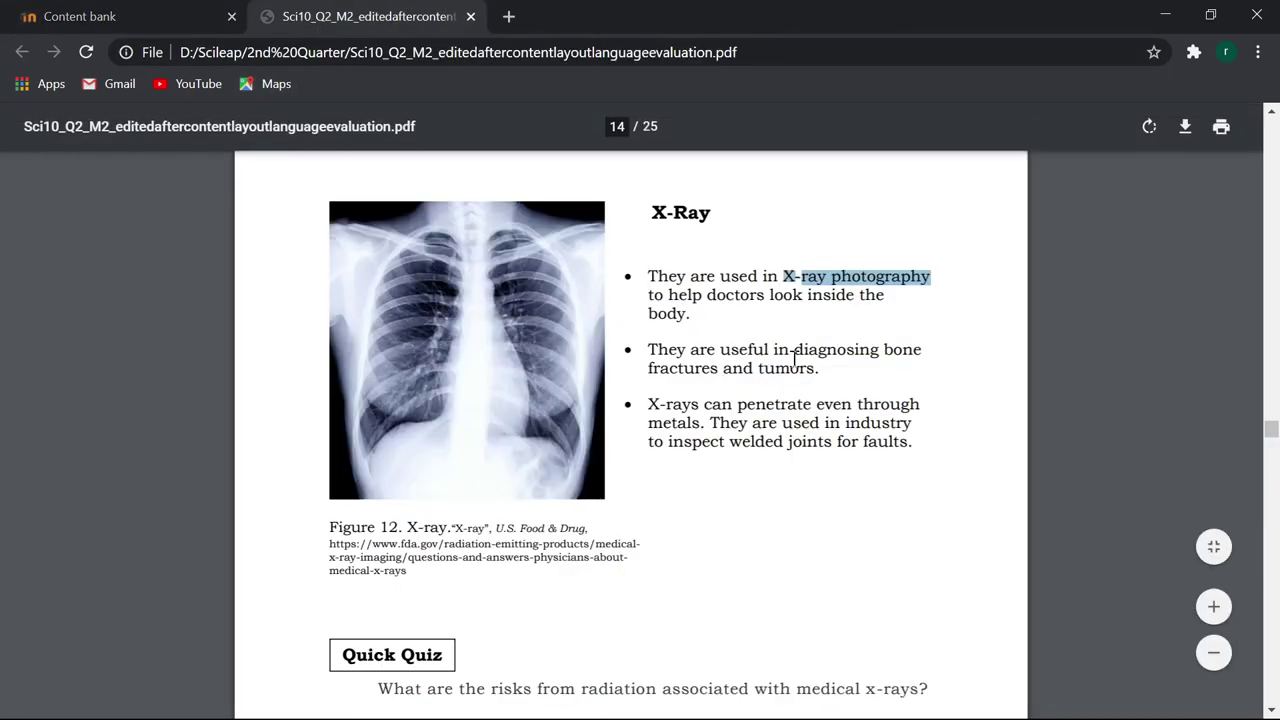
pyautogui.moveTo(795, 349); pyautogui.dragTo(717, 366)
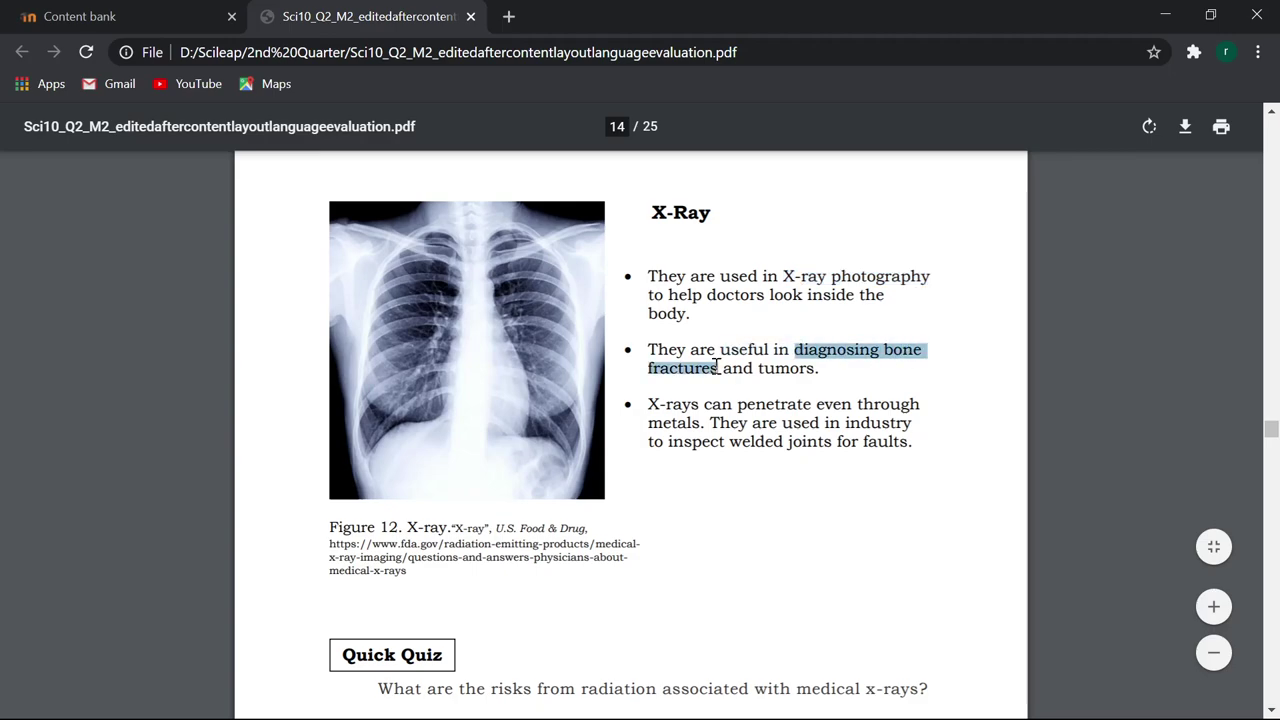
pyautogui.moveTo(717, 366); pyautogui.dragTo(812, 369)
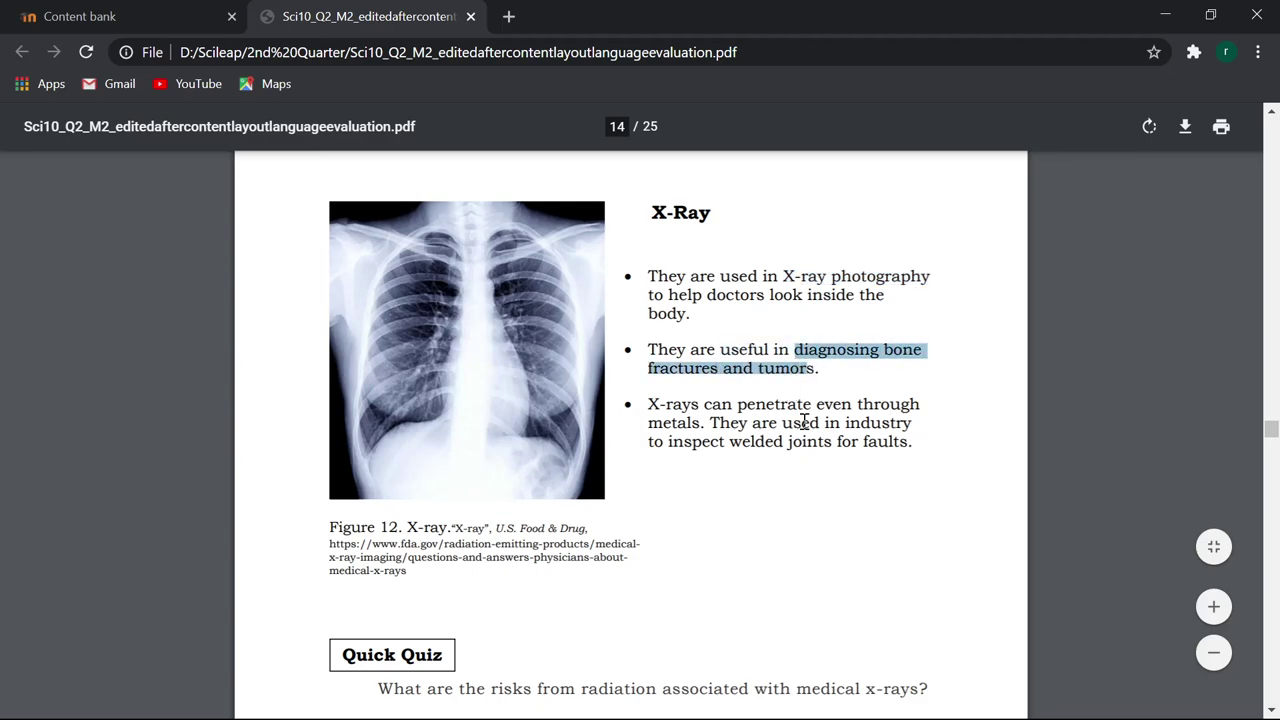
pyautogui.click(158, 22)
pyautogui.scroll(-2, 797, 441)
pyautogui.scroll(2, 820, 435)
pyautogui.scroll(-1, 880, 436)
pyautogui.scroll(-1, 908, 465)
pyautogui.scroll(2, 915, 473)
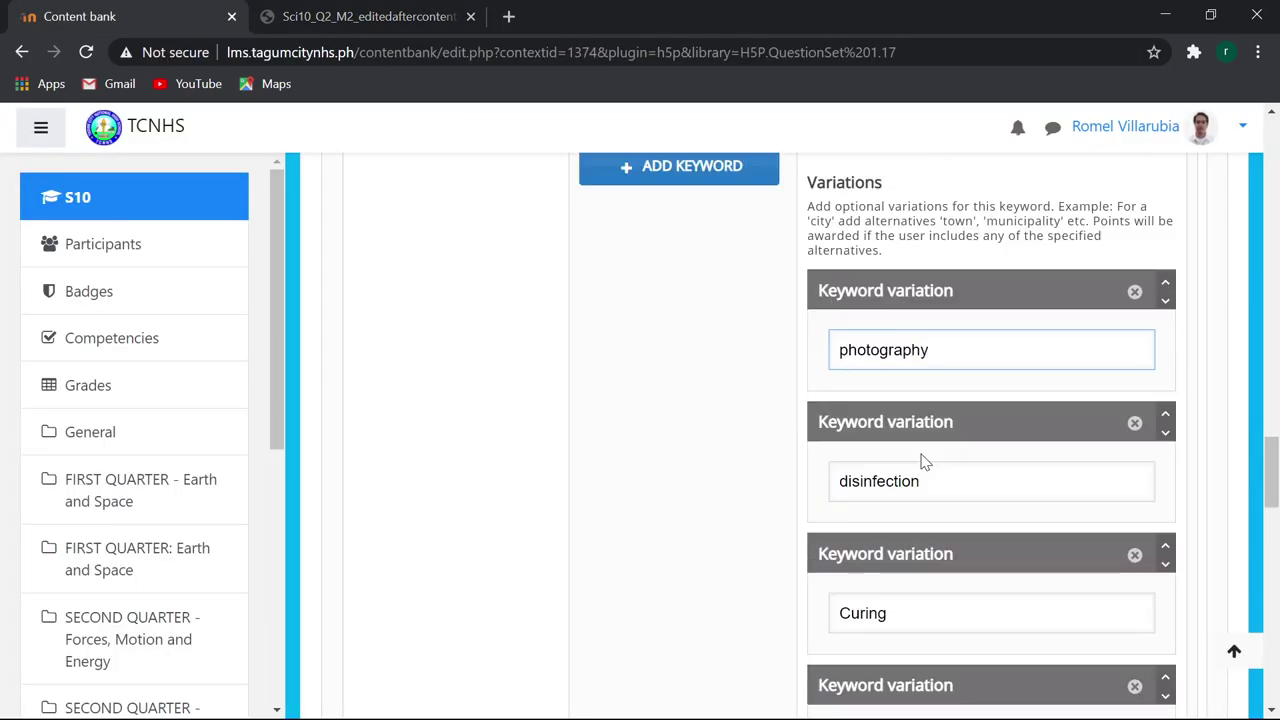
# Overwrite the 'disinfection' and 'Curing' variations with the copied phrase, trimming one to 'diagnosing'.
pyautogui.click(928, 482)
pyautogui.moveTo(926, 482); pyautogui.dragTo(834, 490)
pyautogui.hotkey('ctrl', 'v')
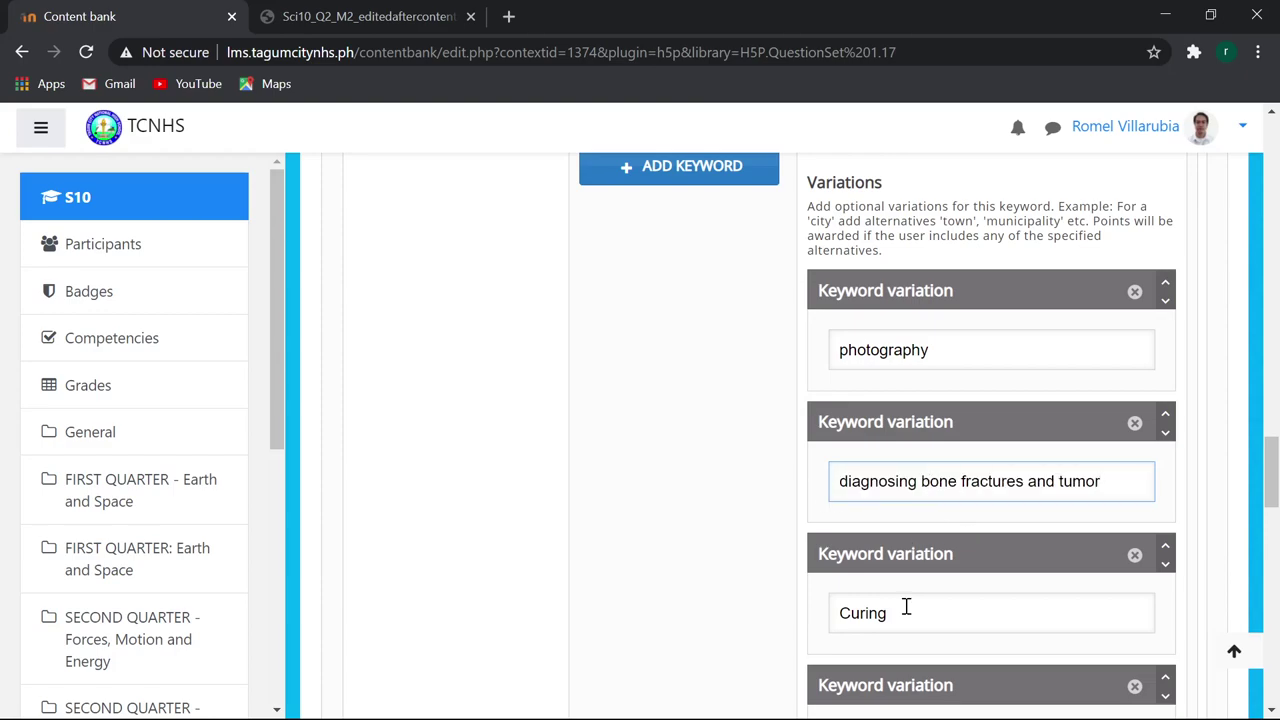
pyautogui.click(906, 607)
pyautogui.moveTo(890, 613); pyautogui.dragTo(803, 620)
pyautogui.hotkey('ctrl', 'v')
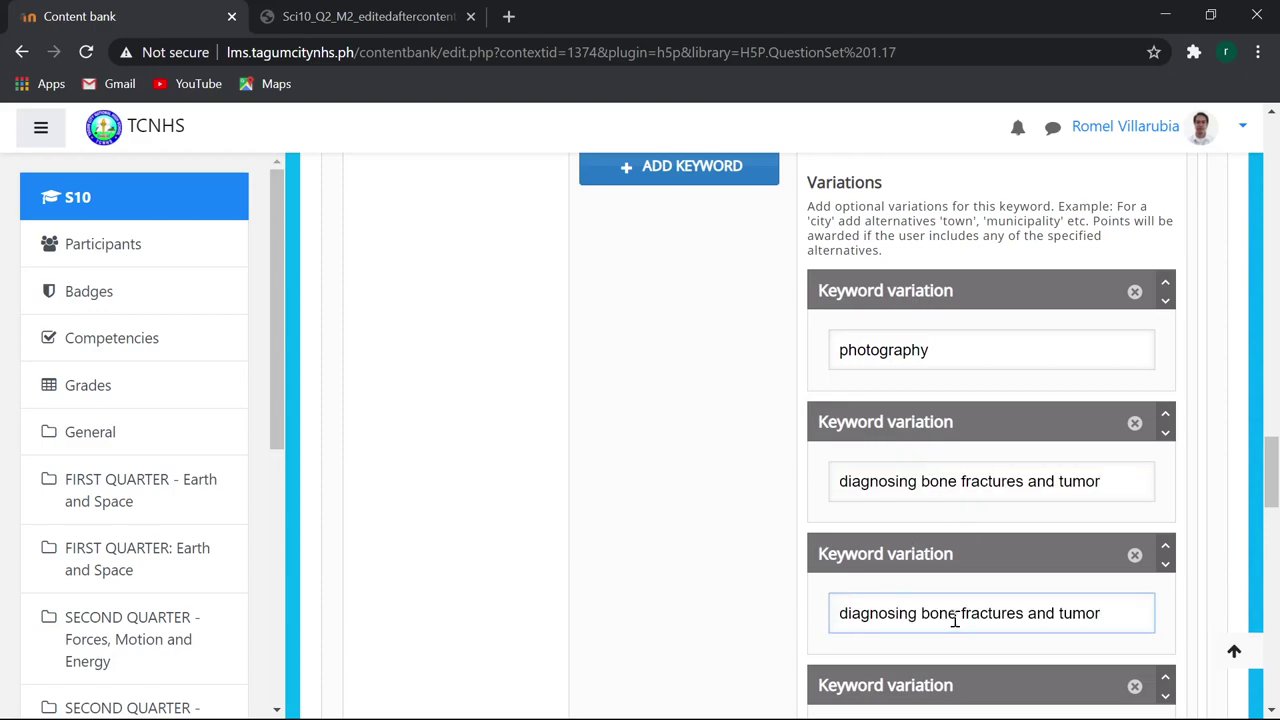
pyautogui.moveTo(922, 613); pyautogui.dragTo(1131, 613)
pyautogui.press('BackSpace')
# Turn the 'UV lamps' variation into 'bone fractures' and 'Ultraviolet radiation' into 'tumor'.
pyautogui.scroll(-2, 955, 600)
pyautogui.moveTo(935, 541); pyautogui.dragTo(789, 547)
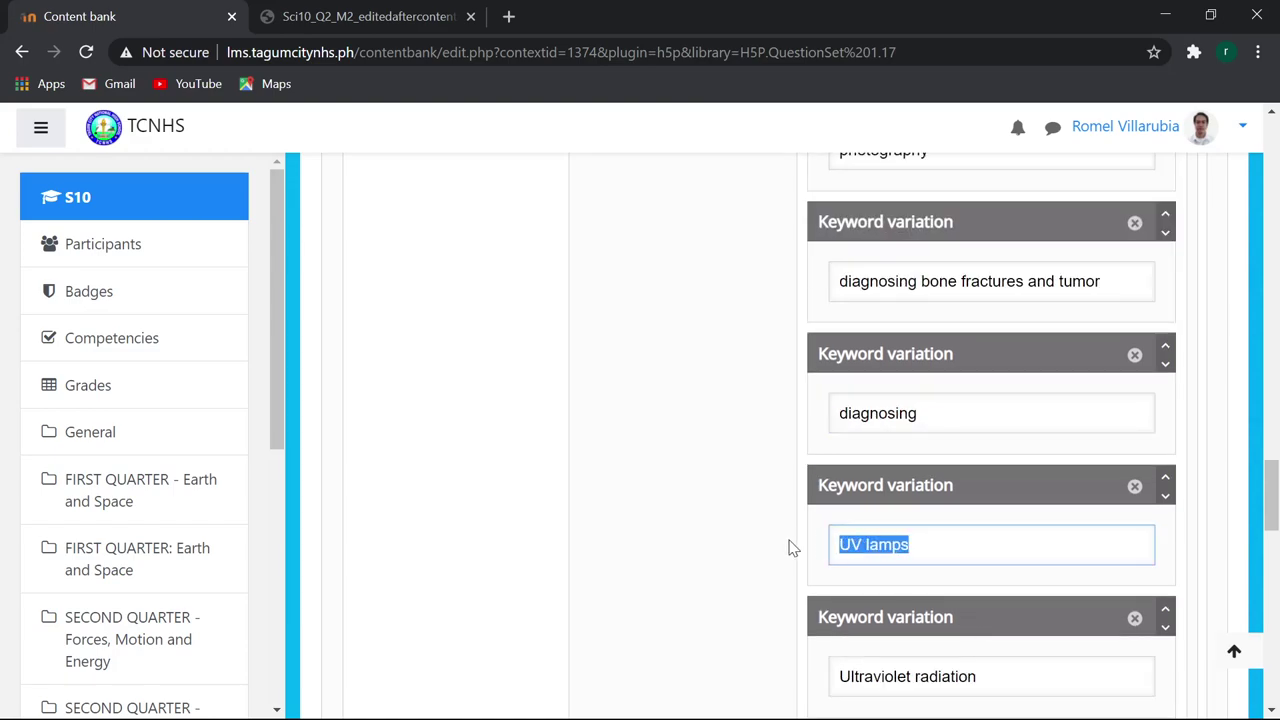
pyautogui.hotkey('ctrl', 'v')
pyautogui.moveTo(945, 550); pyautogui.dragTo(1039, 549)
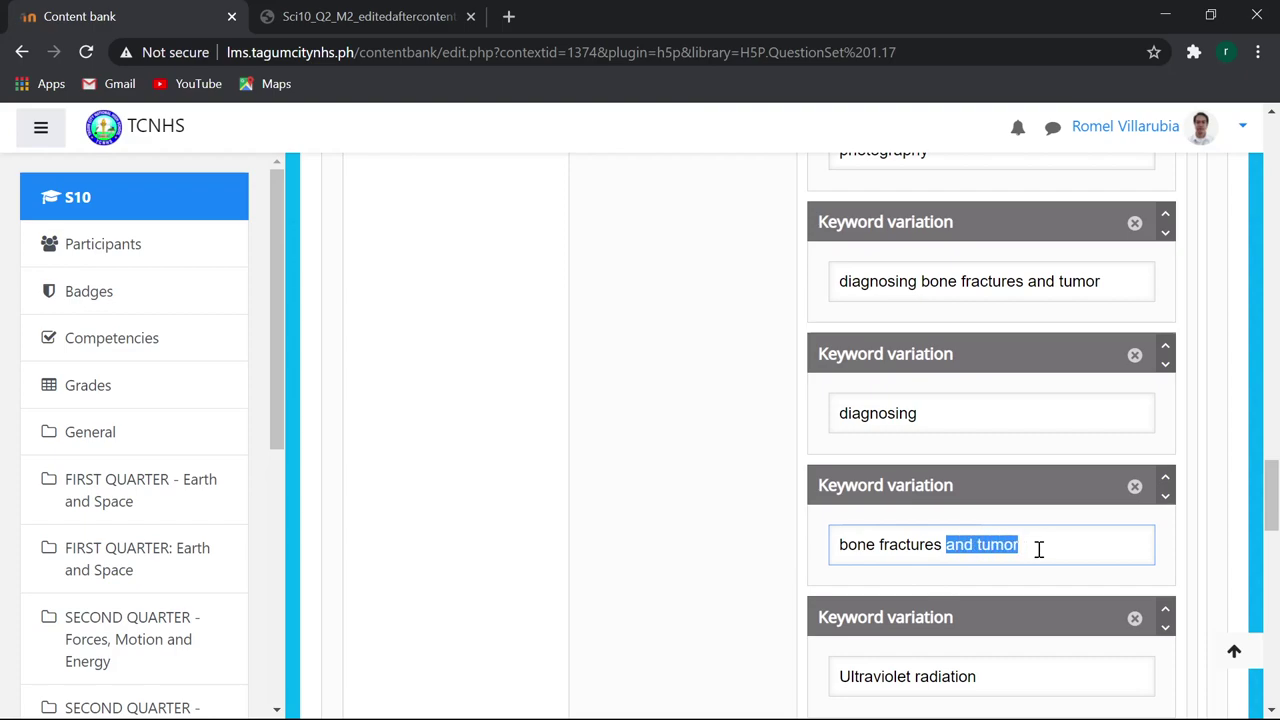
pyautogui.press('BackSpace')
pyautogui.scroll(-2, 985, 550)
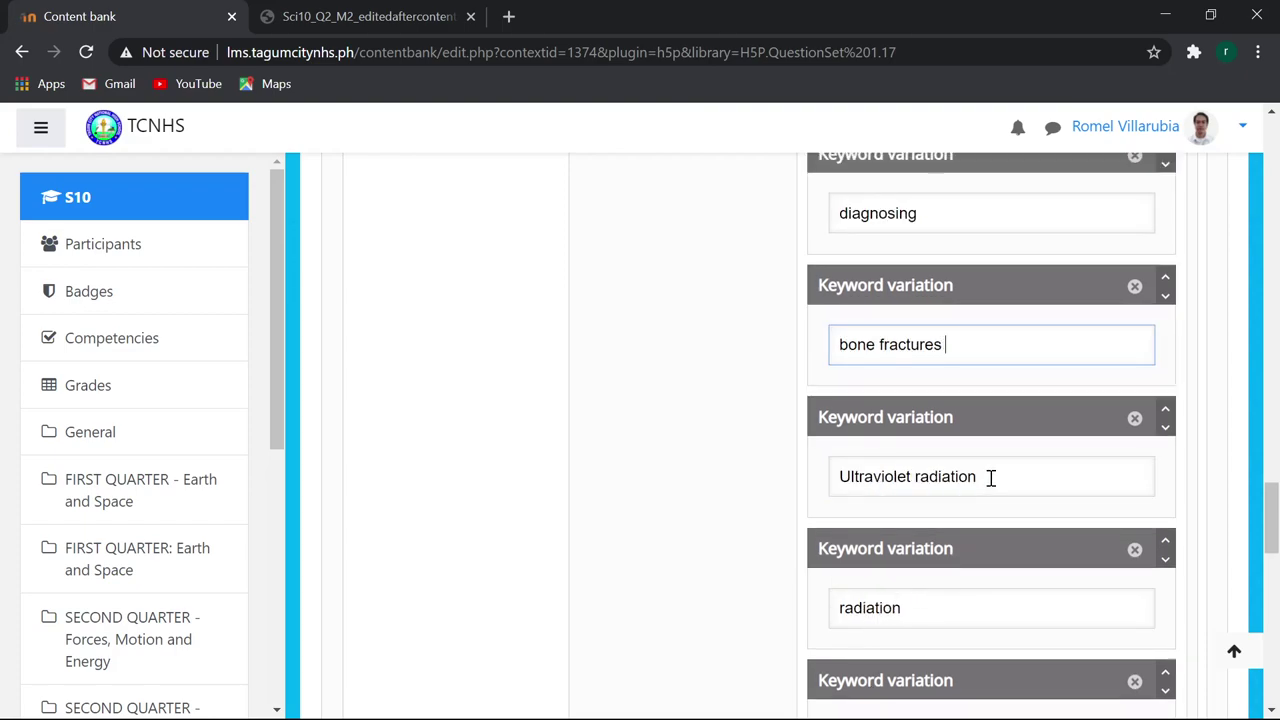
pyautogui.moveTo(990, 478); pyautogui.dragTo(813, 482)
pyautogui.hotkey('ctrl', 'v')
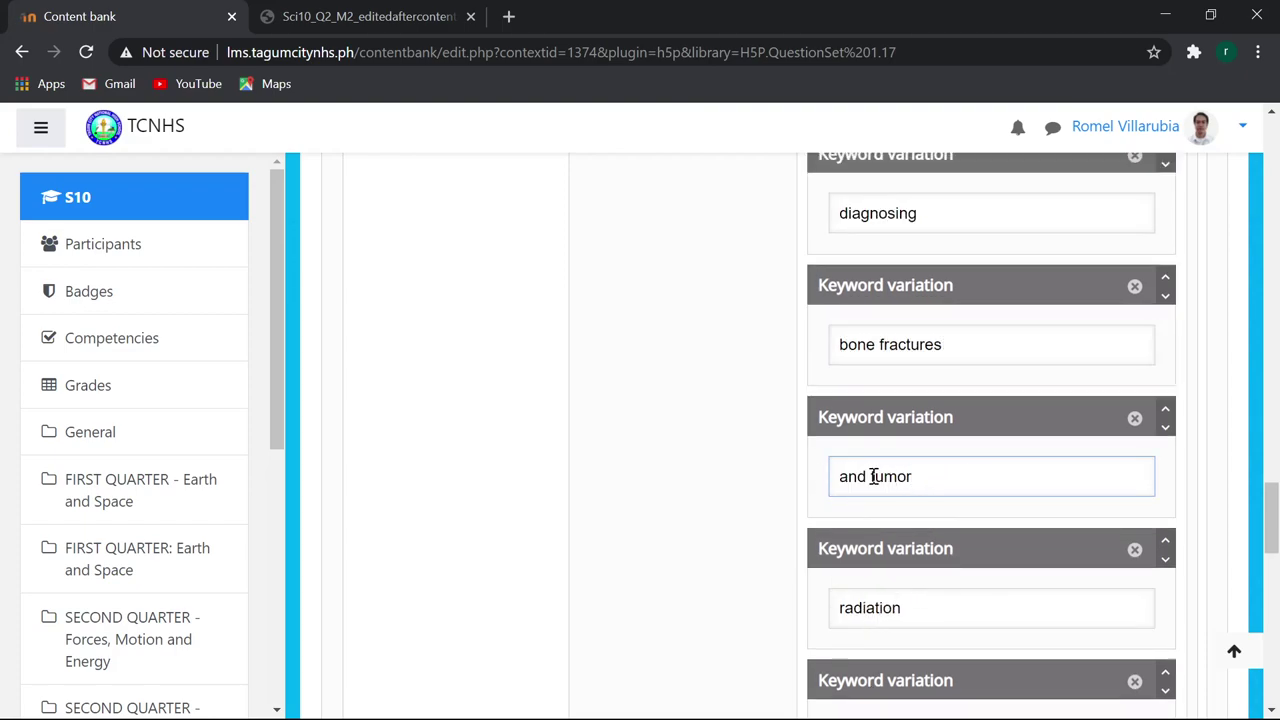
pyautogui.press('BackSpace')
pyautogui.press('BackSpace')
pyautogui.press('BackSpace')
pyautogui.press('BackSpace')
# Replace the 'radiation' variation with 'bone fractures' and delete the 'fake' variation.
pyautogui.moveTo(957, 344); pyautogui.dragTo(815, 352)
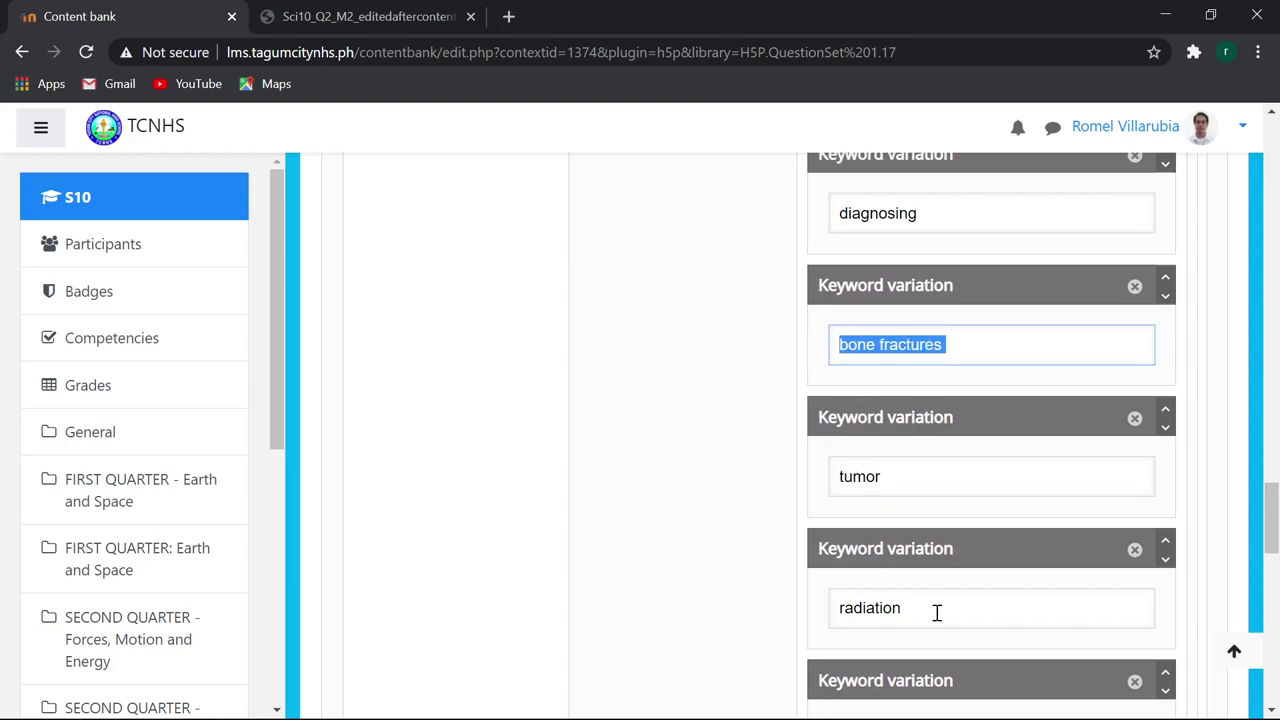
pyautogui.moveTo(937, 613); pyautogui.dragTo(823, 623)
pyautogui.hotkey('ctrl', 'v')
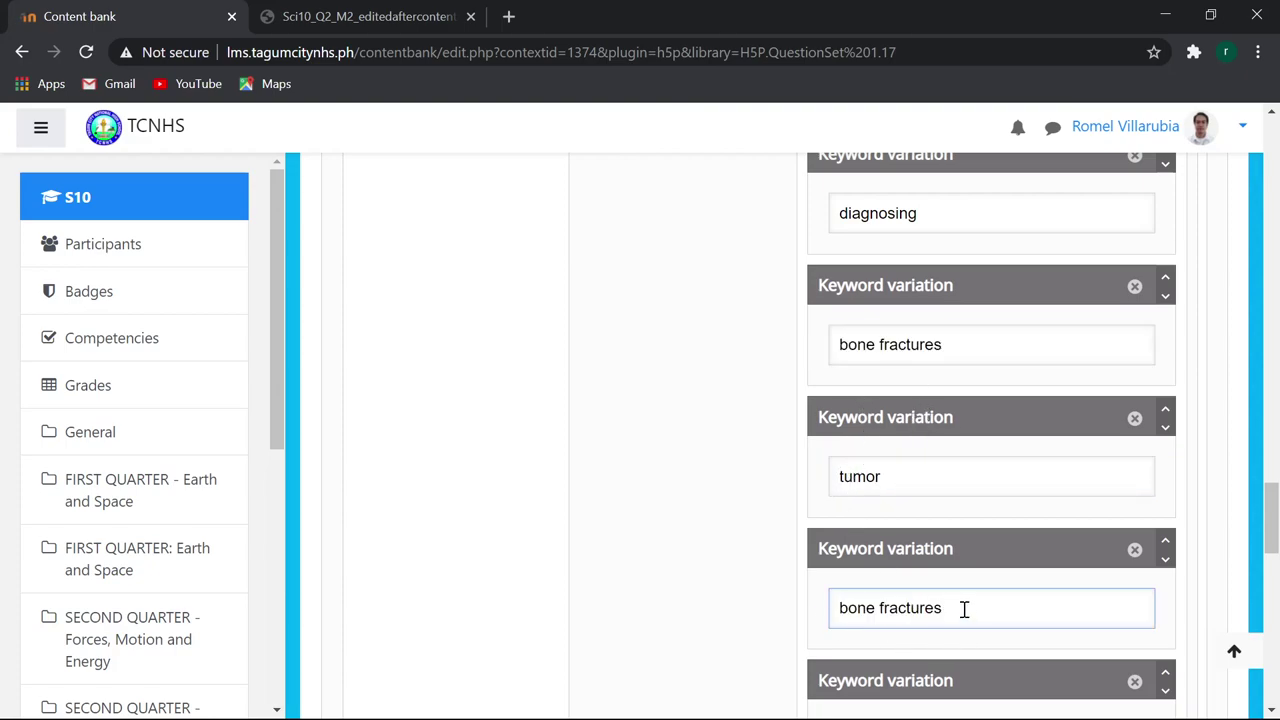
pyautogui.scroll(-1, 990, 600)
pyautogui.scroll(-1, 1040, 589)
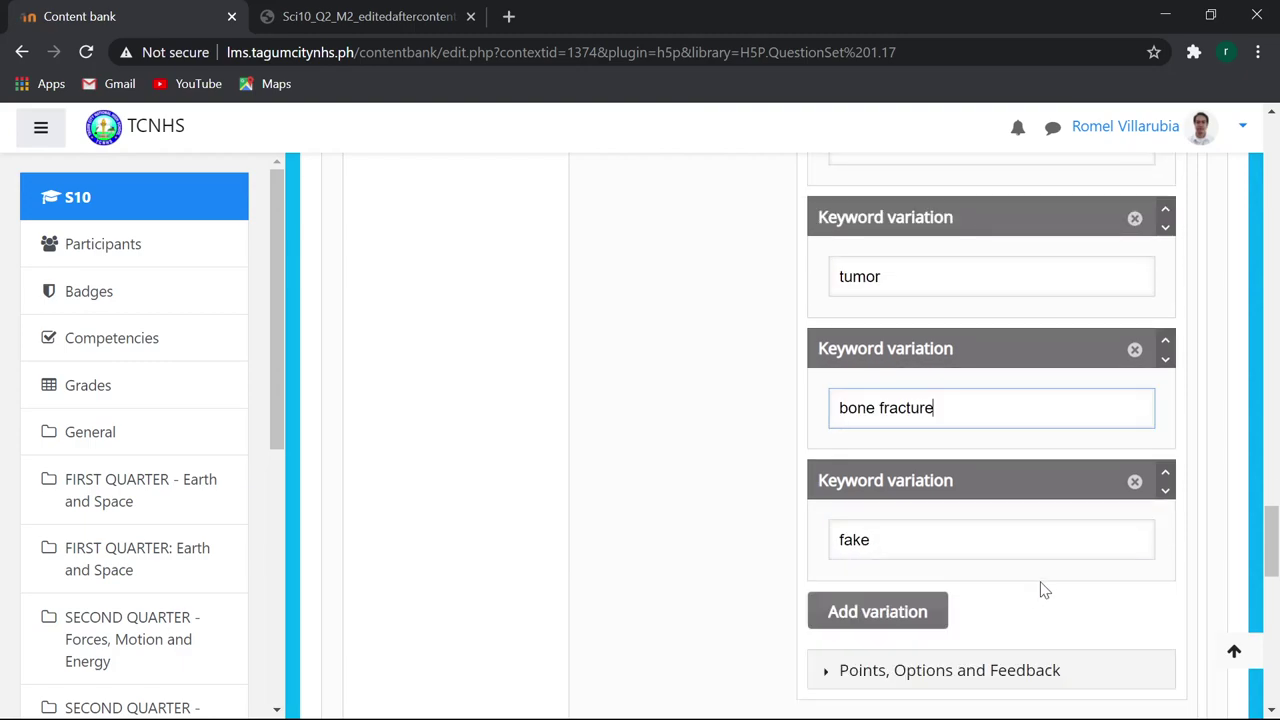
pyautogui.click(1135, 483)
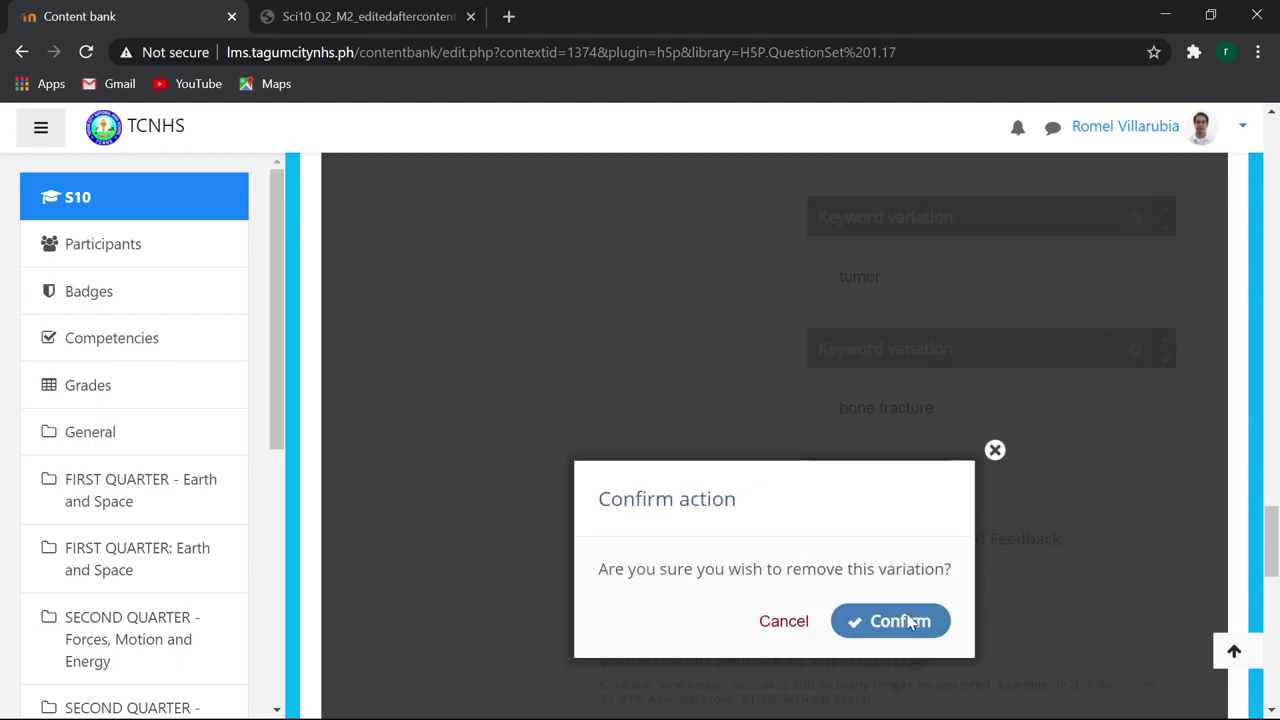
pyautogui.click(903, 617)
pyautogui.scroll(5, 635, 500)
# Select the word 'metals' in the science module PDF.
pyautogui.scroll(2, 650, 483)
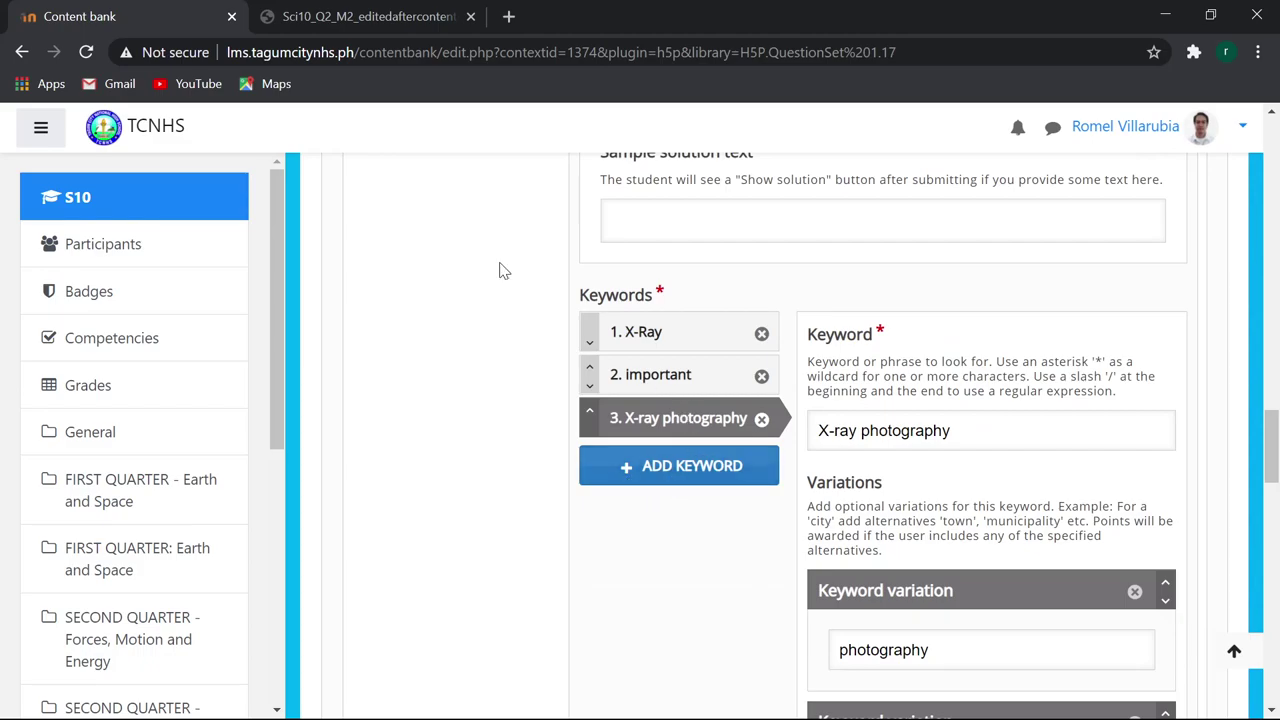
pyautogui.click(372, 16)
pyautogui.scroll(-1, 709, 466)
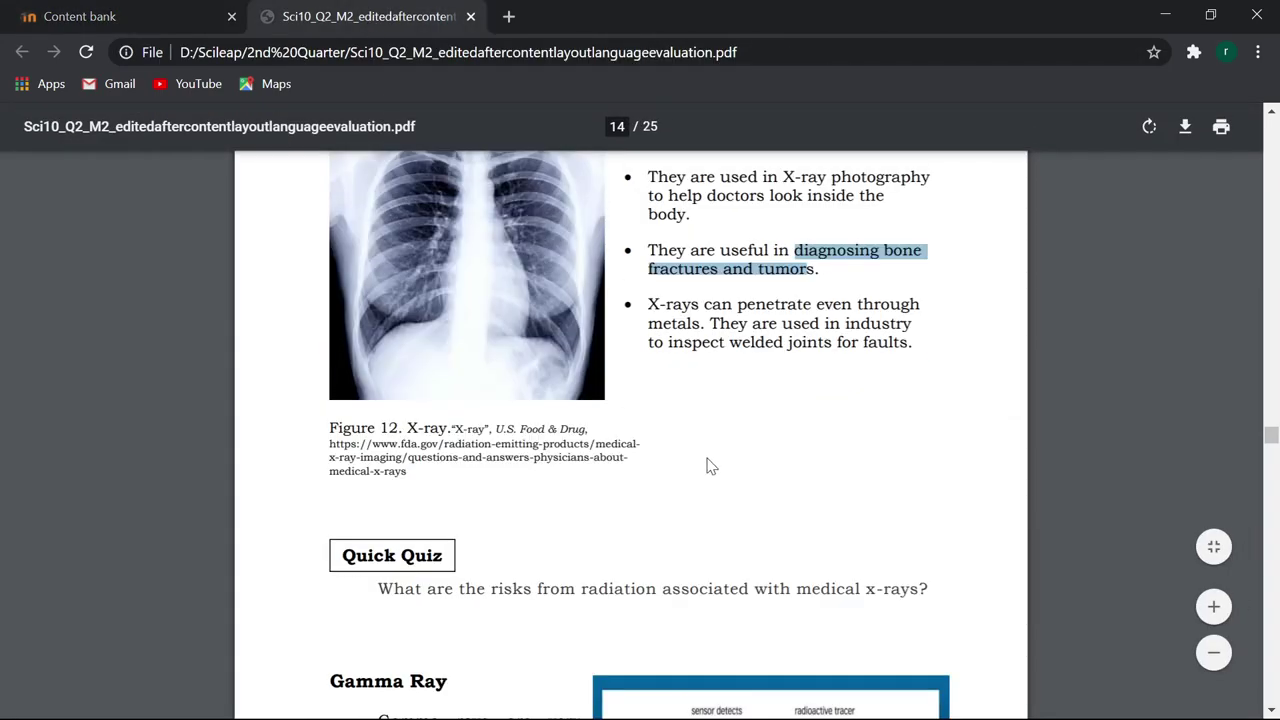
pyautogui.scroll(-3, 713, 462)
pyautogui.scroll(-1, 713, 462)
pyautogui.scroll(1, 715, 458)
pyautogui.scroll(4, 718, 450)
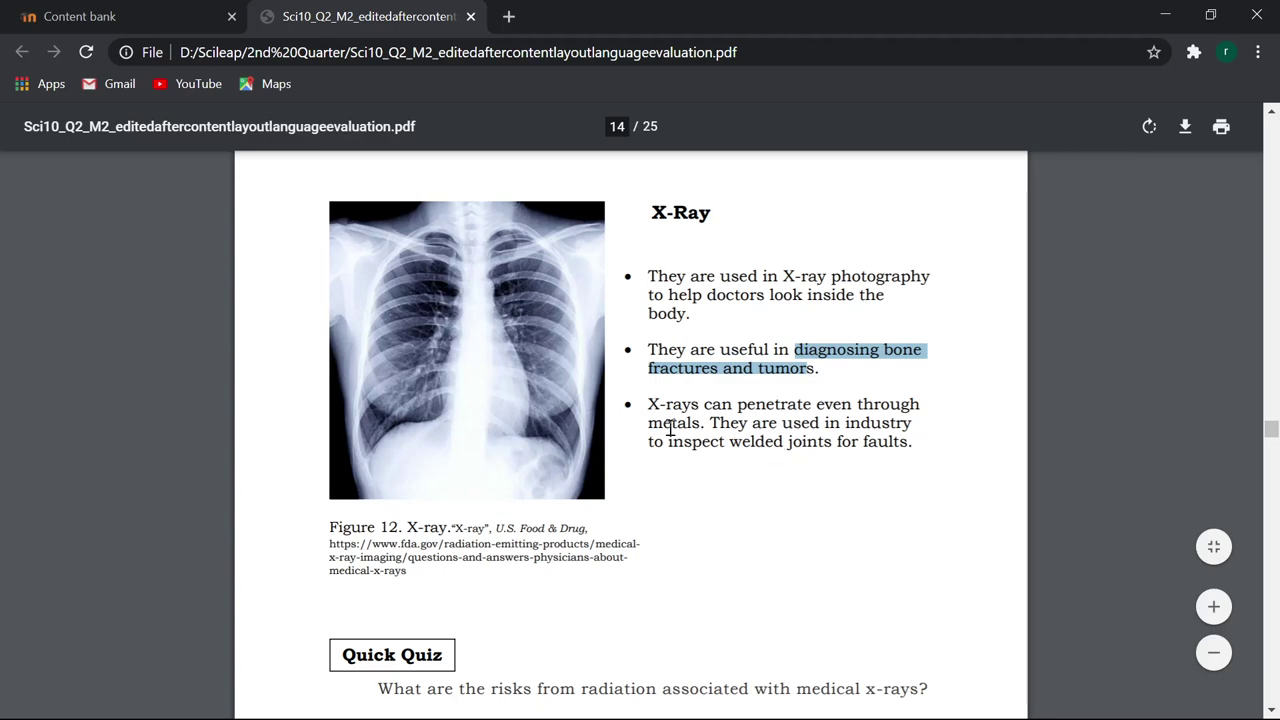
pyautogui.moveTo(650, 423); pyautogui.dragTo(702, 424)
pyautogui.hotkey('ctrl', 'c')
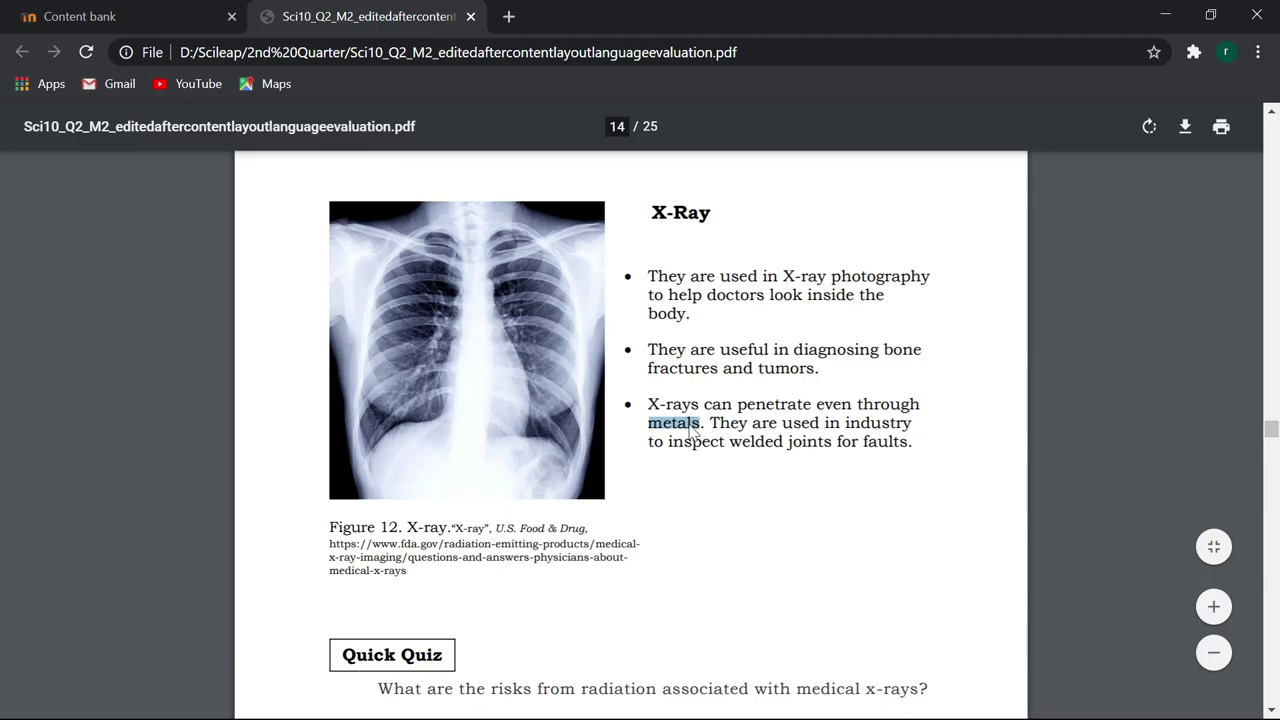
# Add a new variation to the X-ray photography keyword and paste 'metals' into it.
pyautogui.click(150, 14)
pyautogui.scroll(-3, 1078, 520)
pyautogui.scroll(-3, 1050, 508)
pyautogui.scroll(-3, 1050, 508)
pyautogui.click(895, 482)
pyautogui.click(889, 555)
pyautogui.hotkey('ctrl', 'v')
pyautogui.scroll(1, 740, 560)
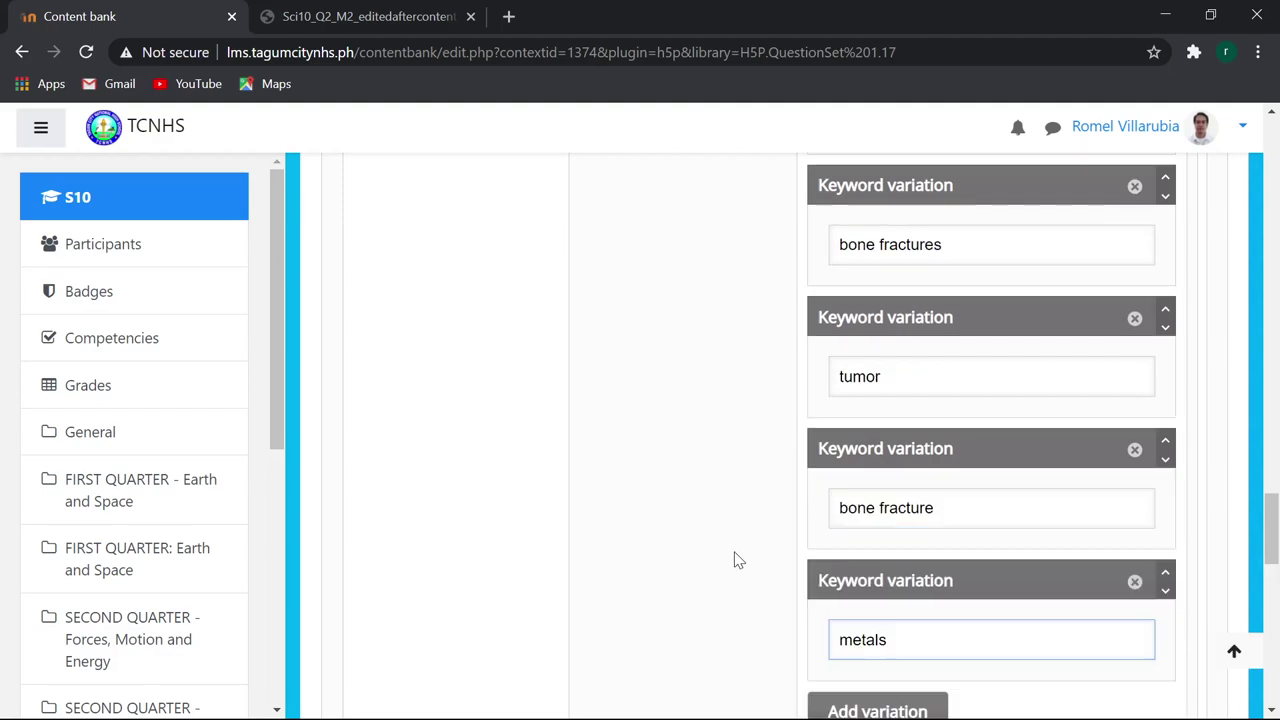
pyautogui.scroll(-3, 881, 563)
# Add one more keyword variation and fill it with 'metals' as well.
pyautogui.doubleClick(878, 339)
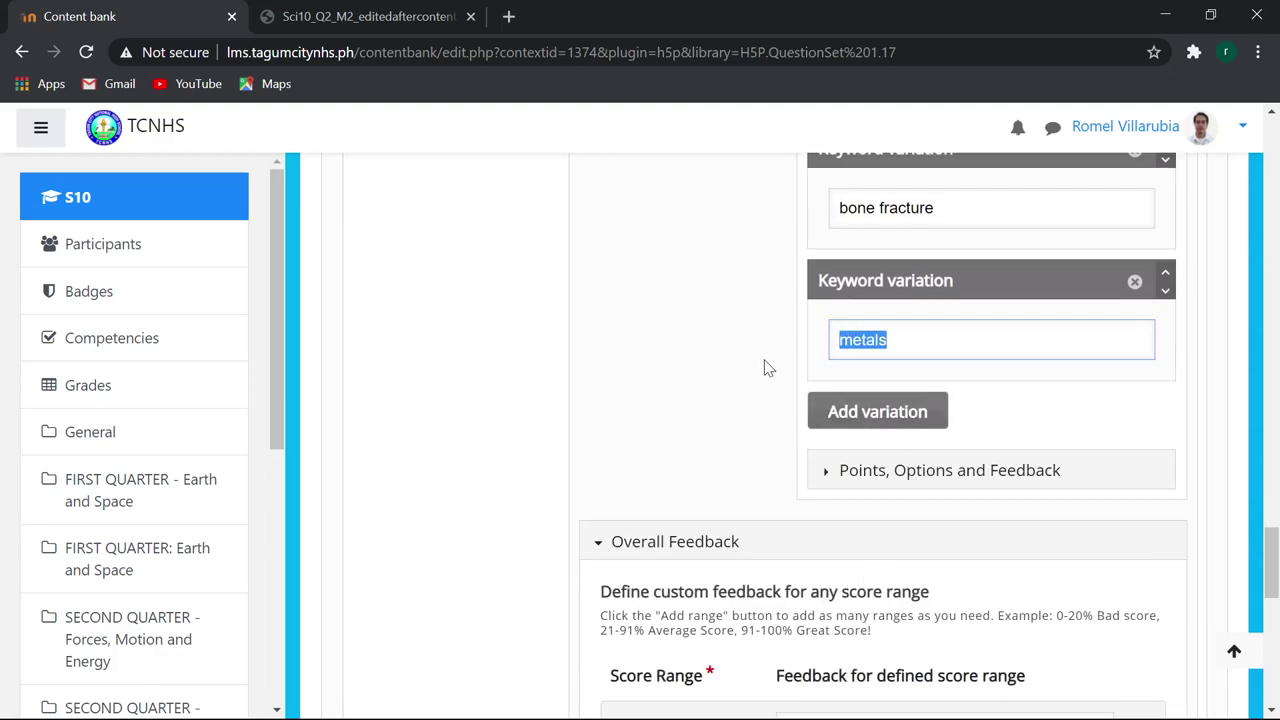
pyautogui.click(857, 420)
pyautogui.click(878, 478)
pyautogui.hotkey('ctrl', 'v')
pyautogui.scroll(4, 663, 451)
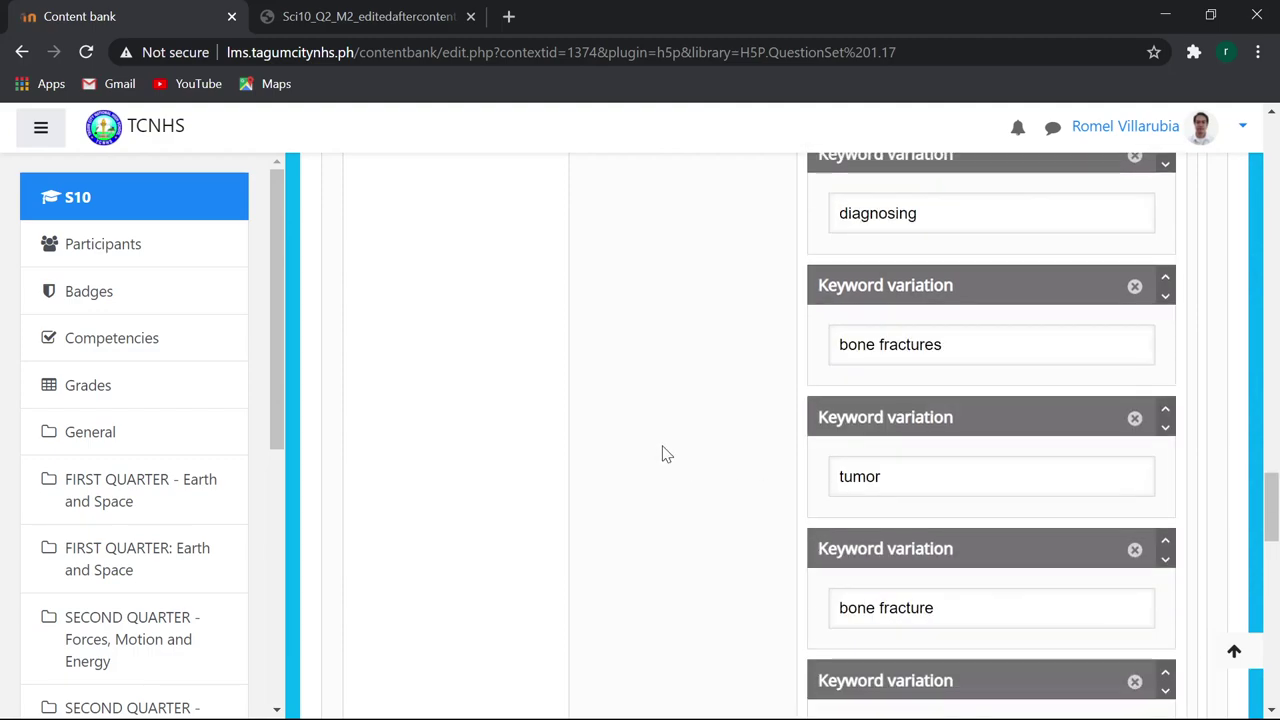
pyautogui.scroll(2, 672, 460)
pyautogui.scroll(5, 684, 474)
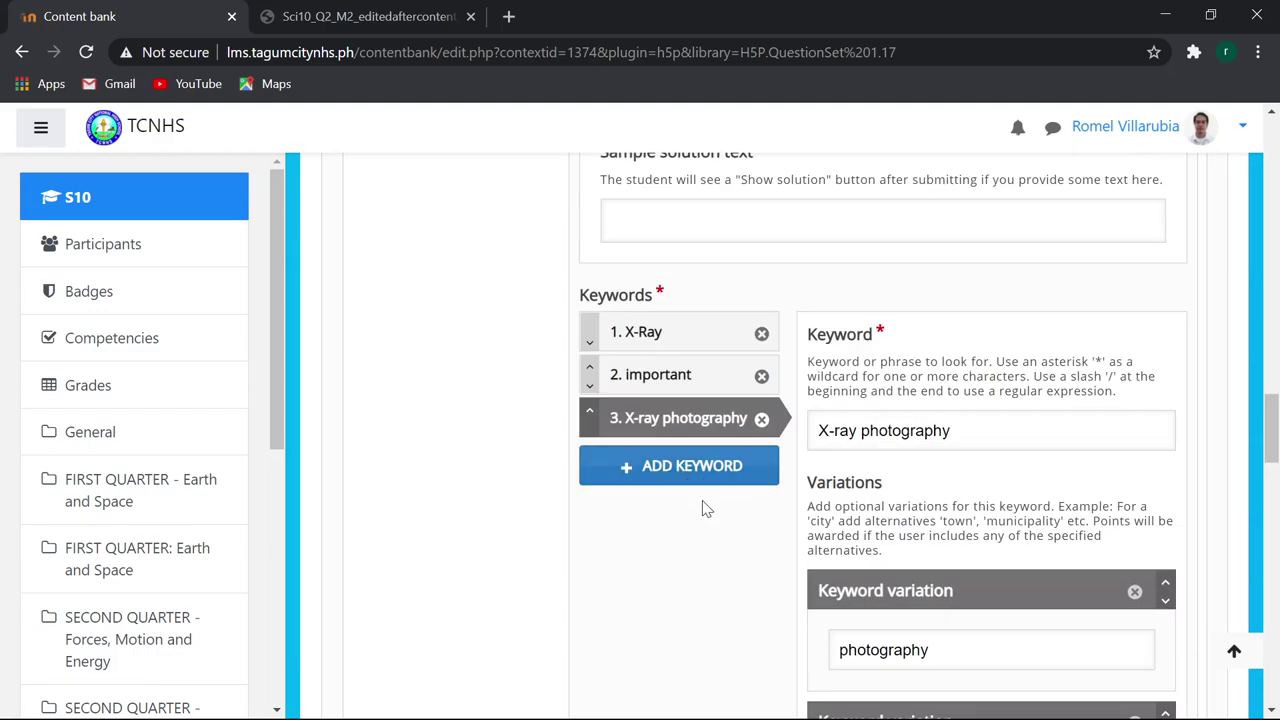
pyautogui.scroll(4, 700, 509)
pyautogui.scroll(4, 702, 495)
# Add a seventh question to the set and paste question 6's essay content into it.
pyautogui.scroll(2, 702, 492)
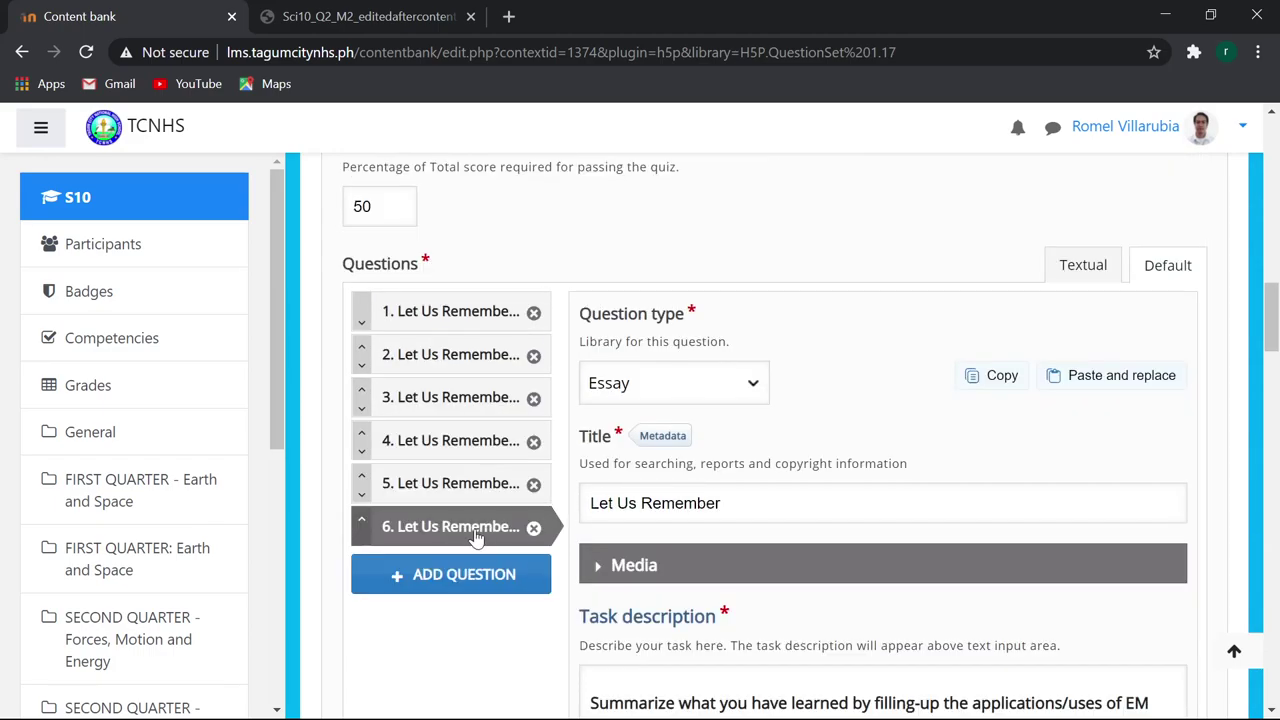
pyautogui.click(464, 574)
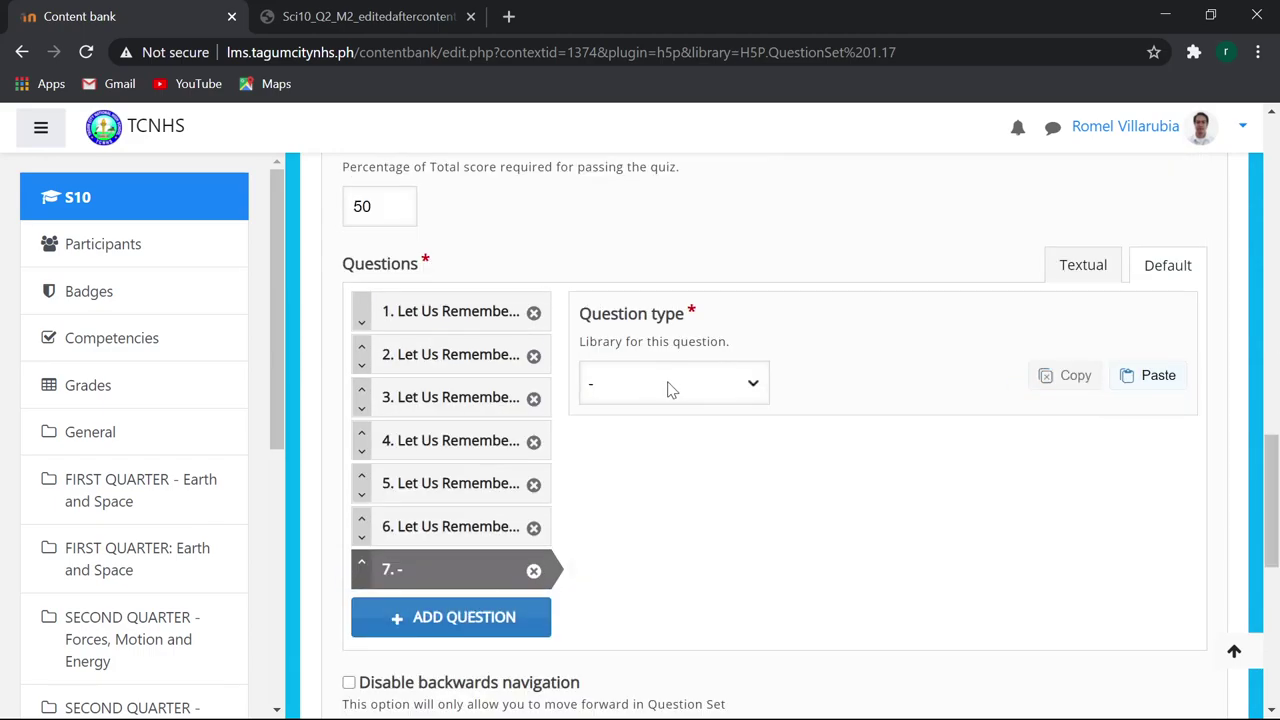
pyautogui.click(455, 520)
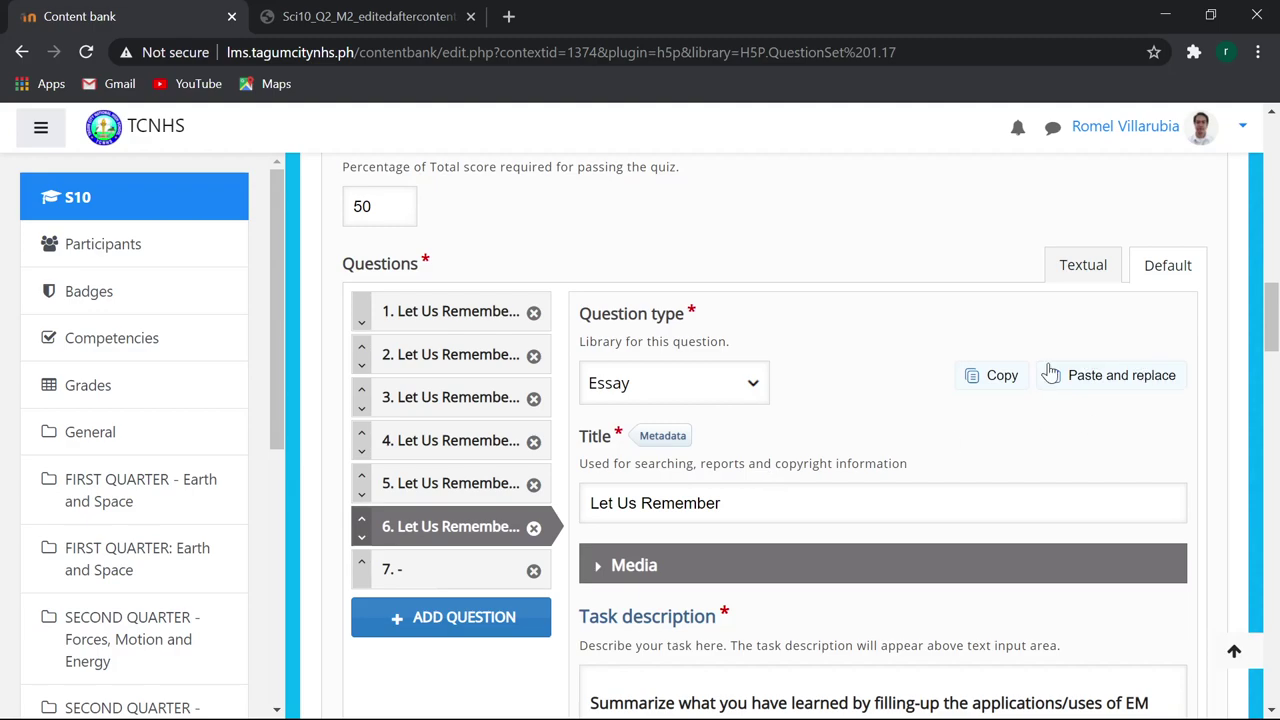
pyautogui.click(995, 375)
pyautogui.click(437, 578)
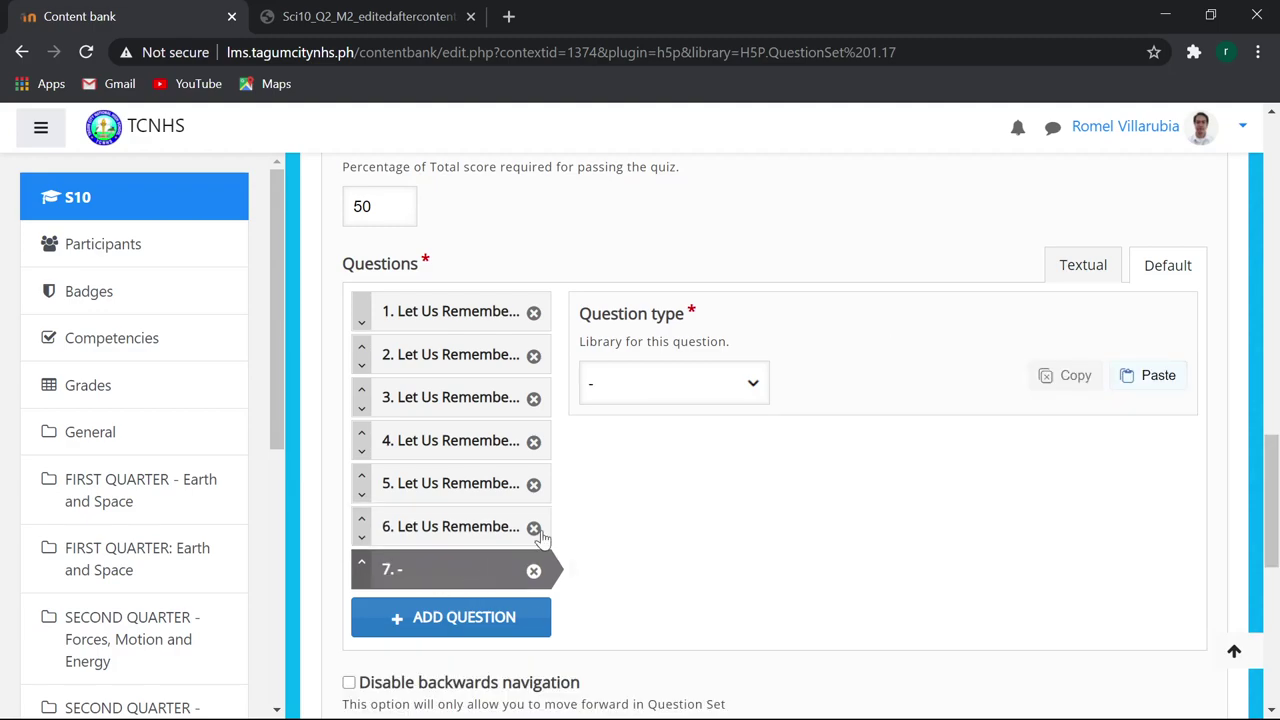
pyautogui.click(1152, 388)
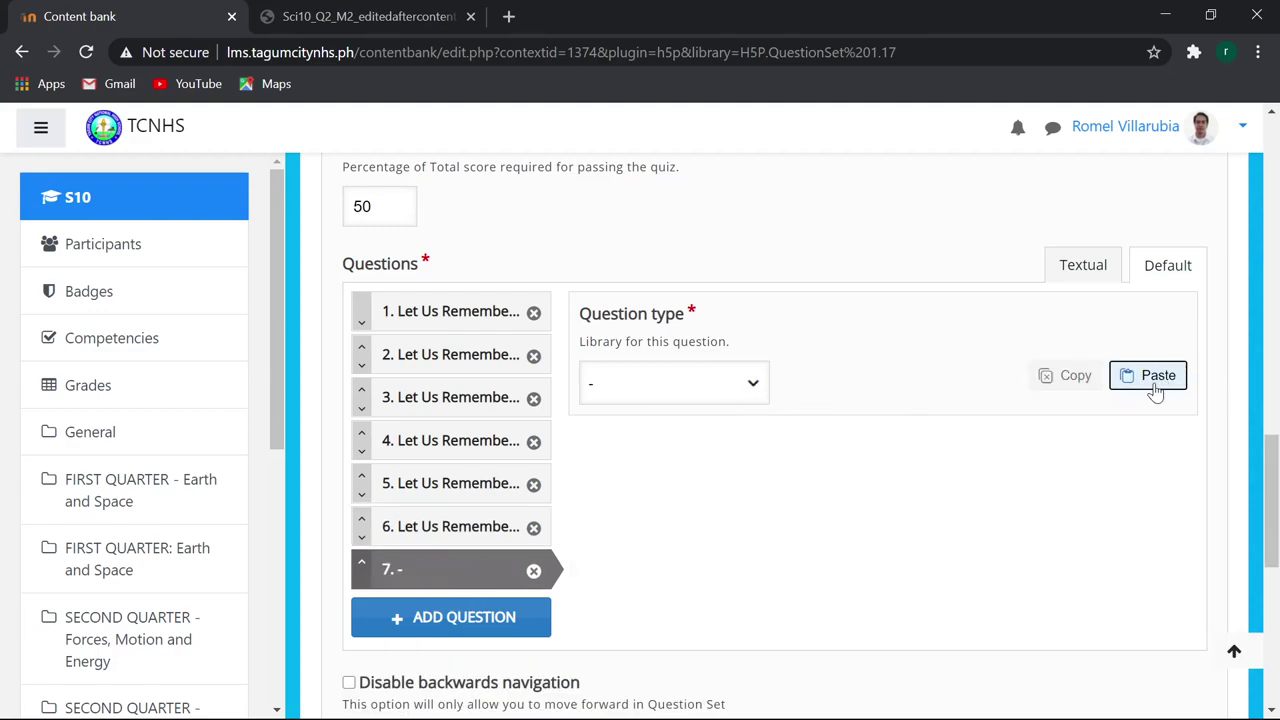
# Select the 'Gamma Ray' heading in the science module PDF.
pyautogui.click(325, 27)
pyautogui.scroll(-3, 686, 451)
pyautogui.scroll(-3, 697, 457)
pyautogui.scroll(-1, 697, 457)
pyautogui.scroll(1, 682, 442)
pyautogui.scroll(1, 450, 390)
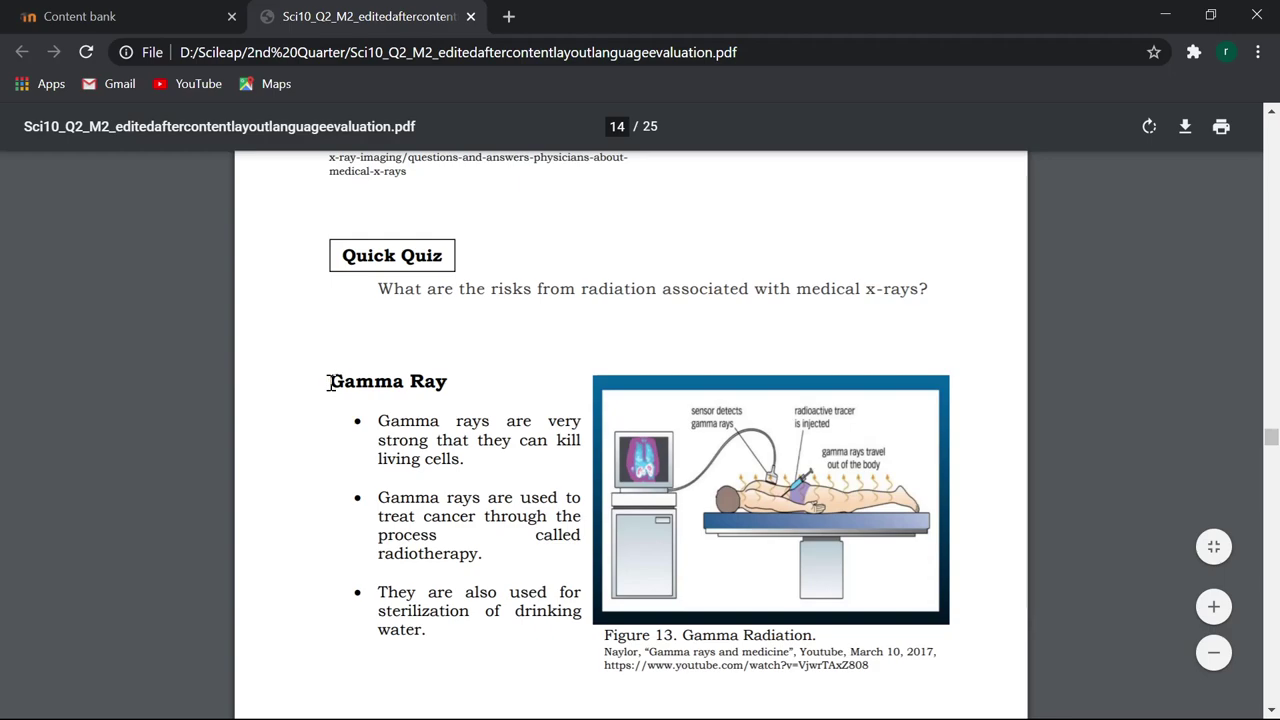
pyautogui.moveTo(329, 383); pyautogui.dragTo(453, 383)
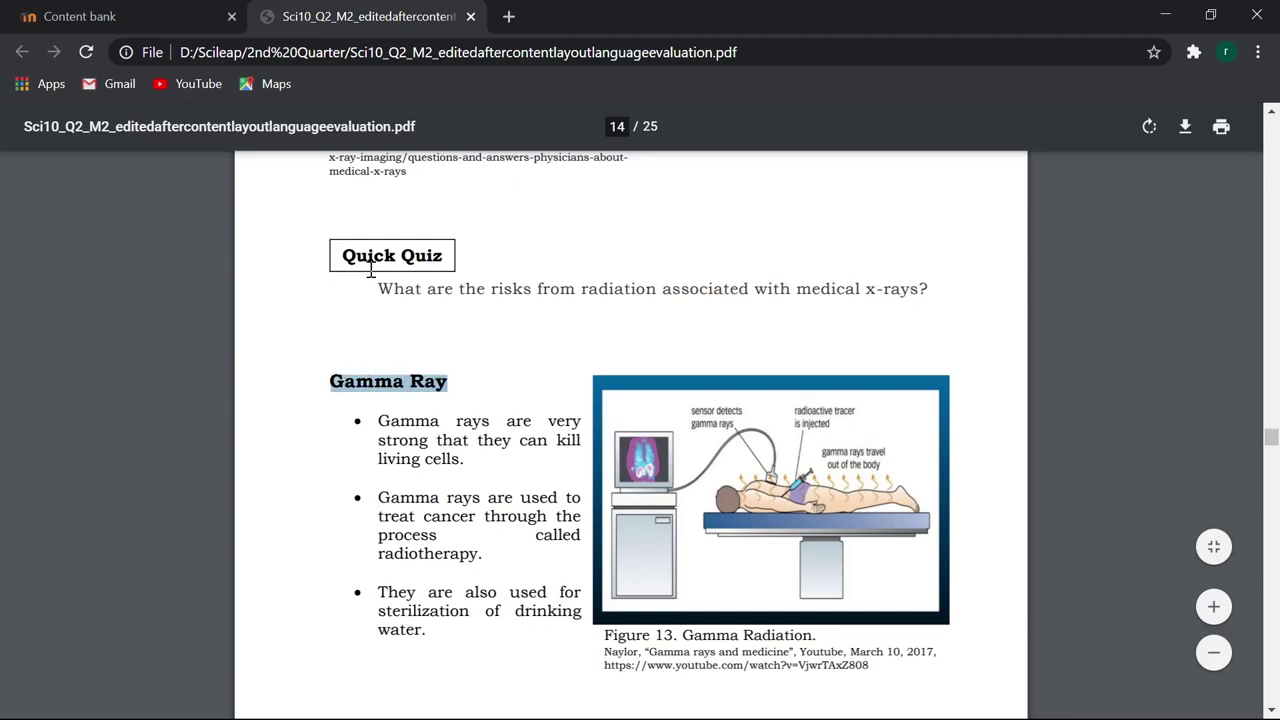
# Replace '6. X-Ray' with '7. Gamma Ray' in question 7's task description, then copy 'Gamma Ray'.
pyautogui.click(145, 17)
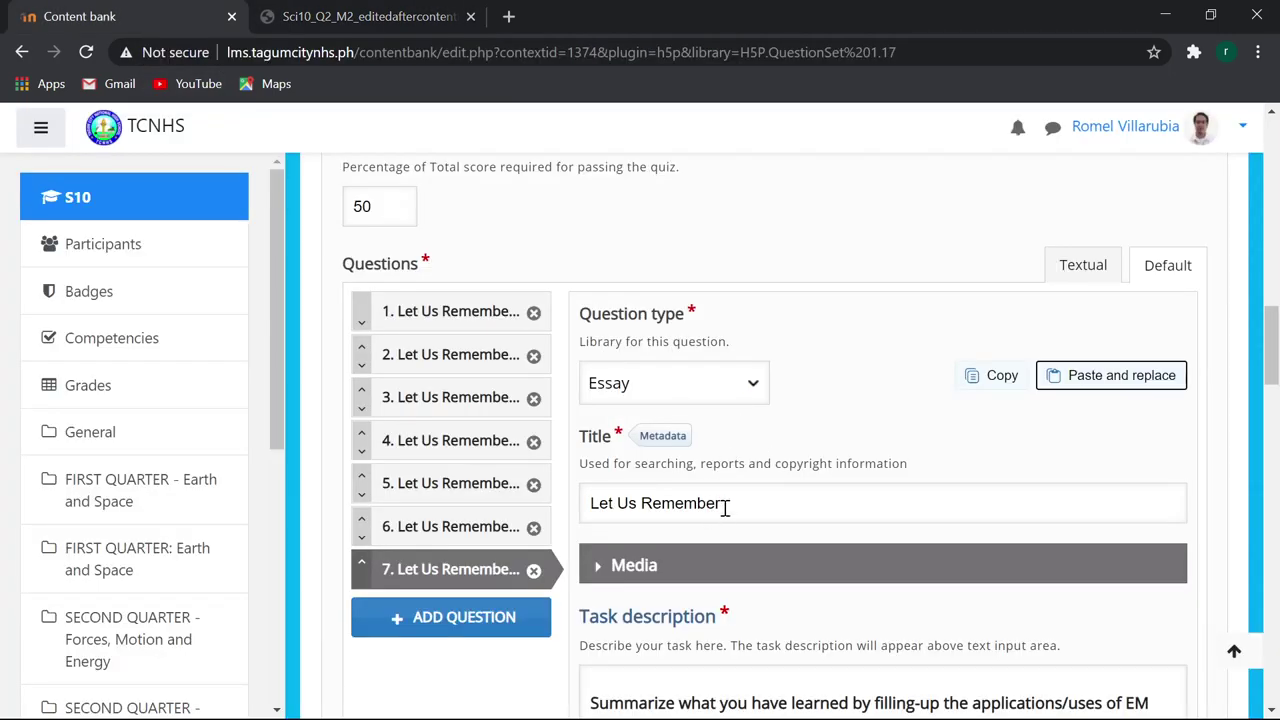
pyautogui.scroll(-2, 727, 506)
pyautogui.click(655, 570)
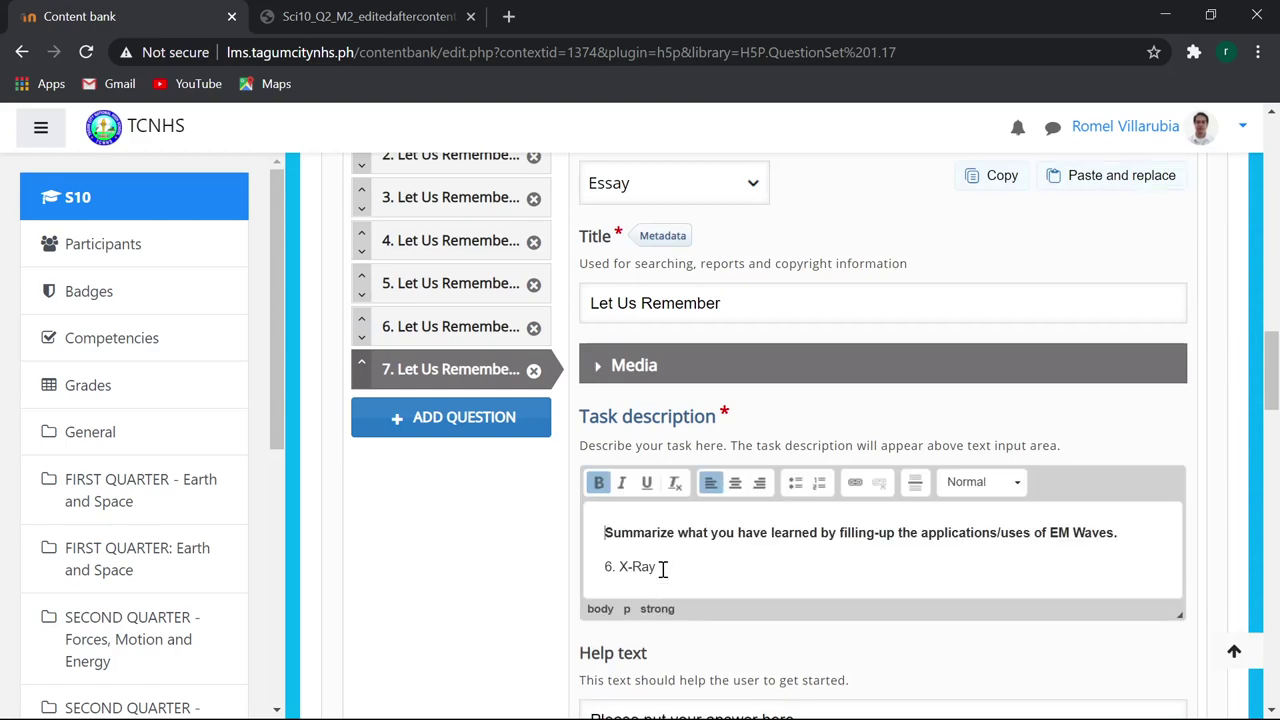
pyautogui.moveTo(660, 567); pyautogui.dragTo(625, 570)
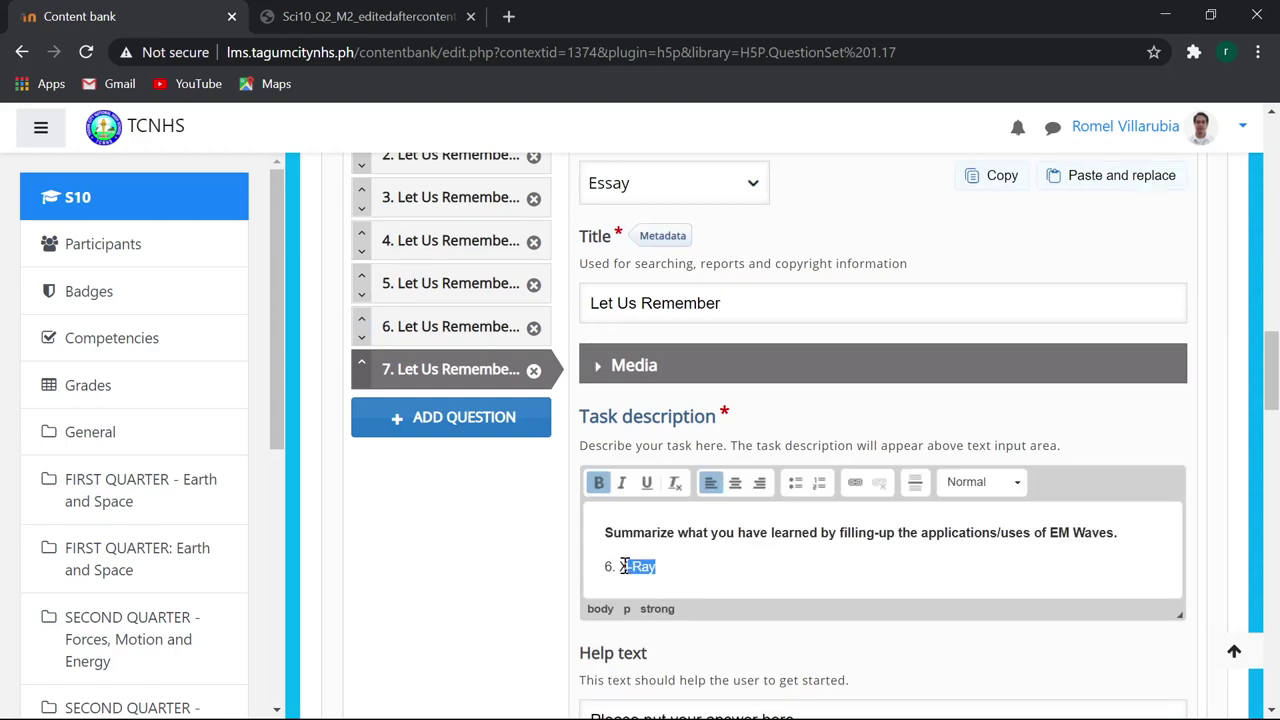
pyautogui.write('Gamma Ray')
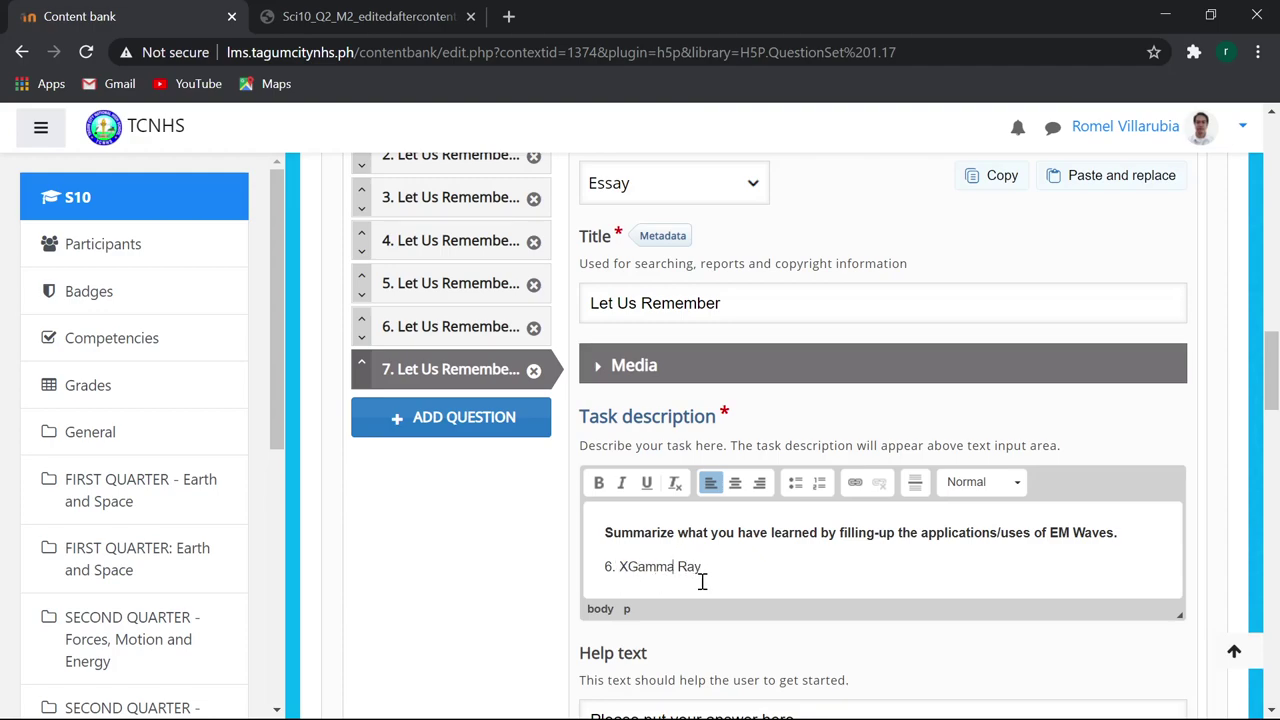
pyautogui.press('Left')
pyautogui.press('Left')
pyautogui.press('Left')
pyautogui.press('BackSpace')
pyautogui.press('BackSpace')
pyautogui.write('7')
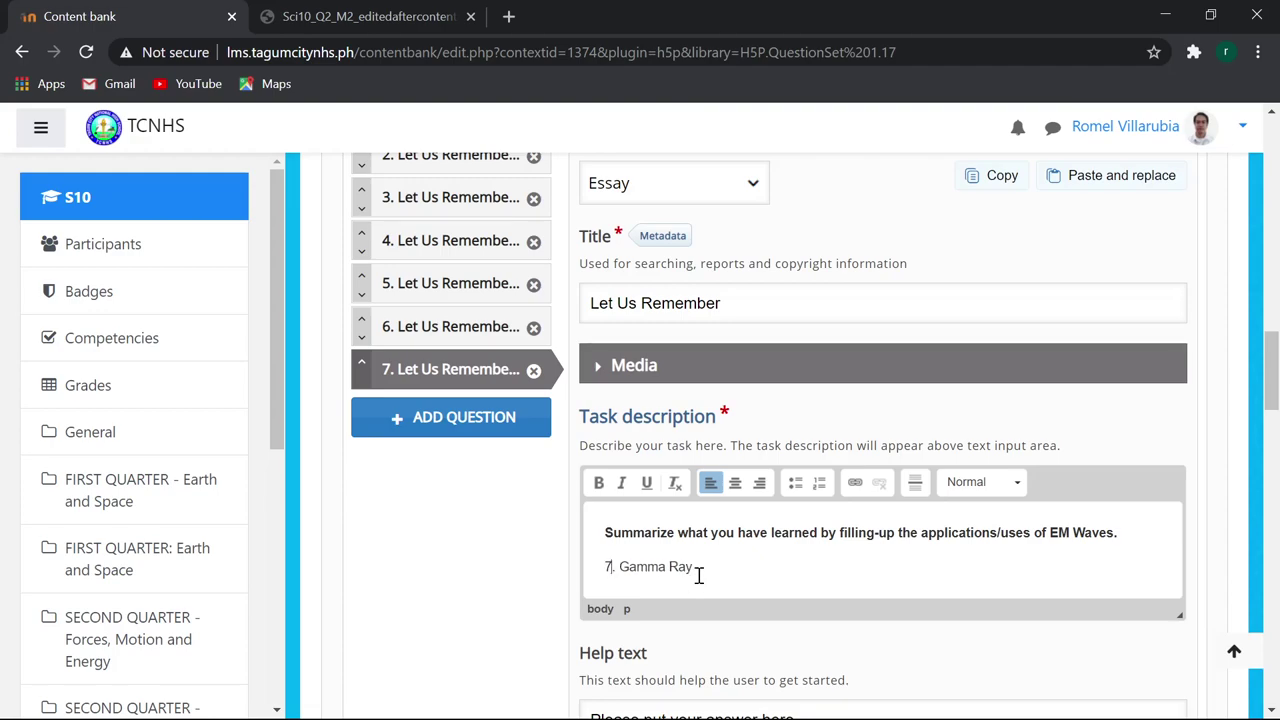
pyautogui.moveTo(699, 572); pyautogui.dragTo(601, 568)
pyautogui.moveTo(716, 570); pyautogui.dragTo(619, 570)
pyautogui.hotkey('ctrl', 'c')
# Set the first keyword to 'Gamma Ray' with variations 'Gamma' and 'Ray'.
pyautogui.scroll(-3, 780, 580)
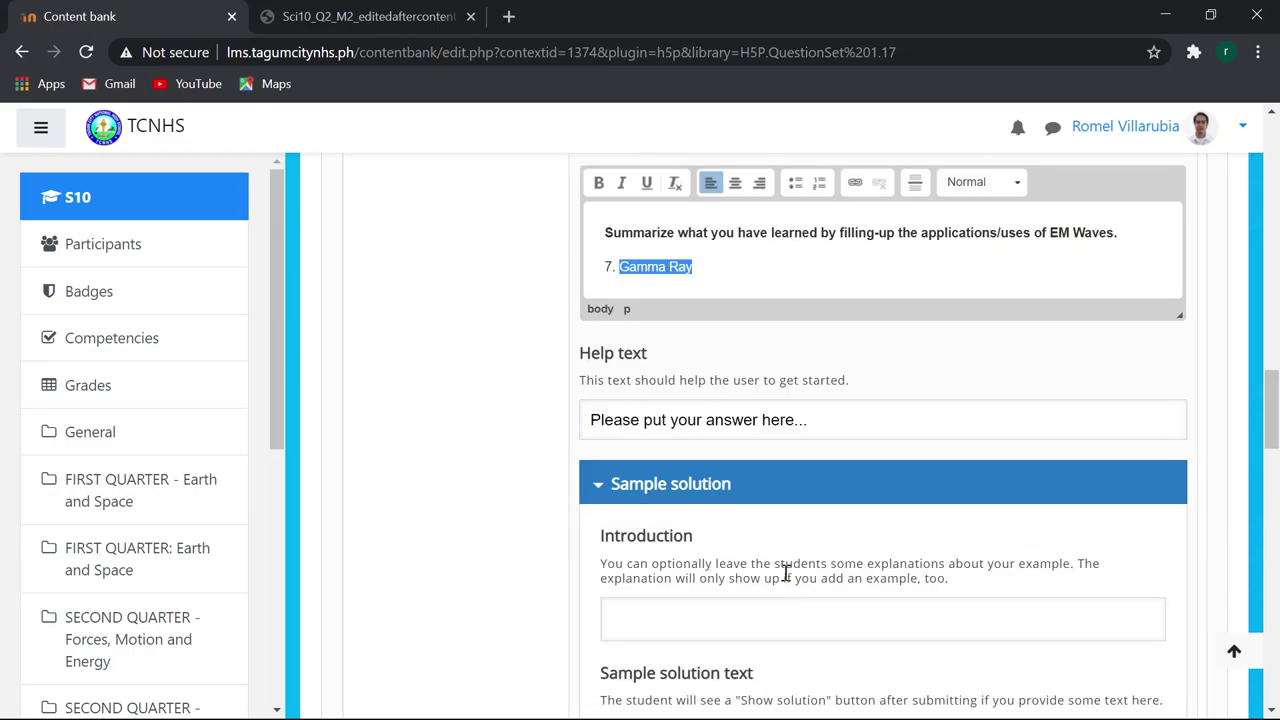
pyautogui.scroll(-3, 750, 545)
pyautogui.scroll(-3, 860, 525)
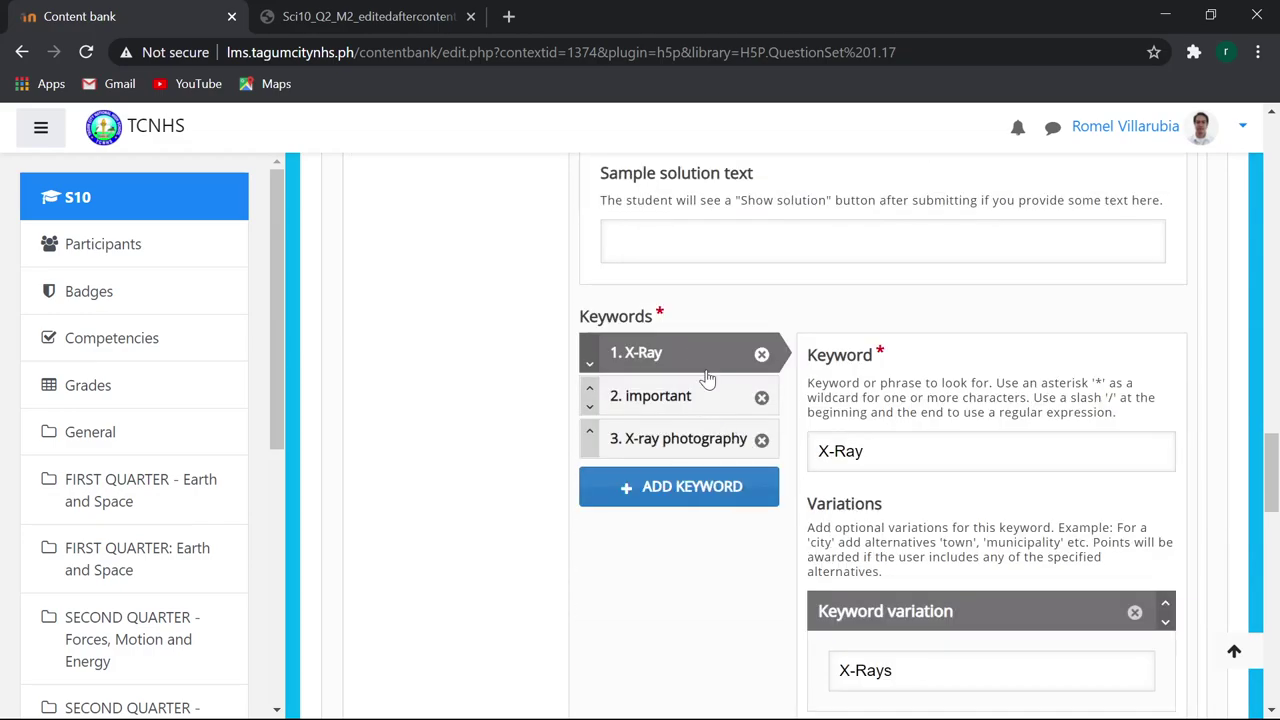
pyautogui.scroll(-1, 820, 415)
pyautogui.moveTo(880, 431); pyautogui.dragTo(815, 432)
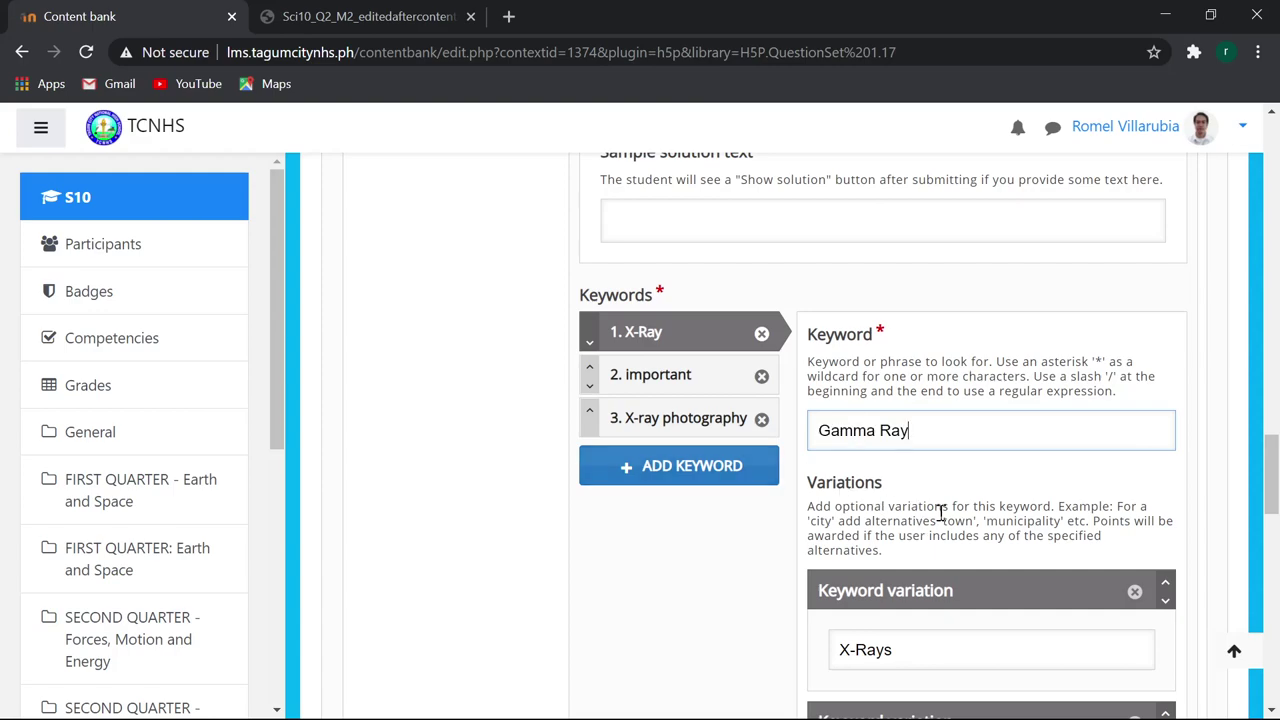
pyautogui.hotkey('ctrl', 'v')
pyautogui.scroll(-1, 918, 522)
pyautogui.moveTo(917, 552); pyautogui.dragTo(786, 568)
pyautogui.hotkey('ctrl', 'v')
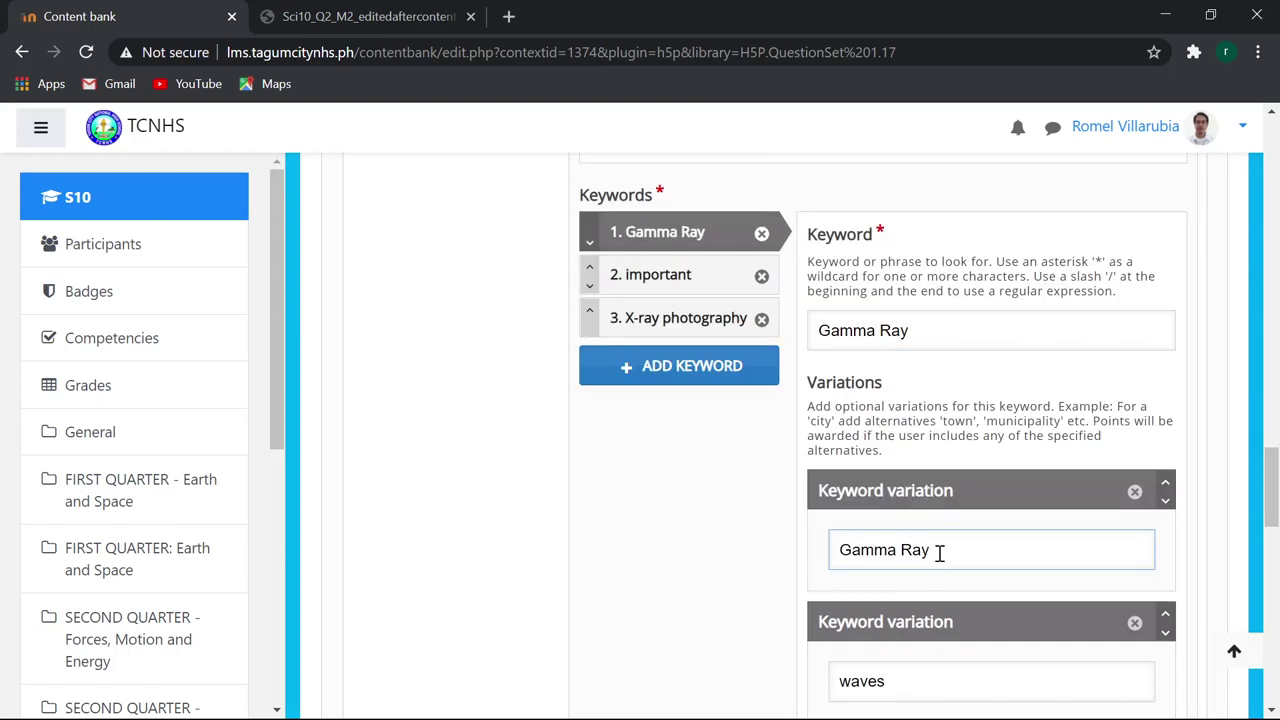
pyautogui.moveTo(940, 553); pyautogui.dragTo(807, 587)
pyautogui.hotkey('ctrl', 'c')
pyautogui.press('BackSpace')
pyautogui.scroll(-1, 951, 610)
pyautogui.hotkey('ctrl', 'v')
# Add a 'wave' variation to the Gamma Ray keyword.
pyautogui.scroll(-1, 950, 590)
pyautogui.scroll(-1, 920, 512)
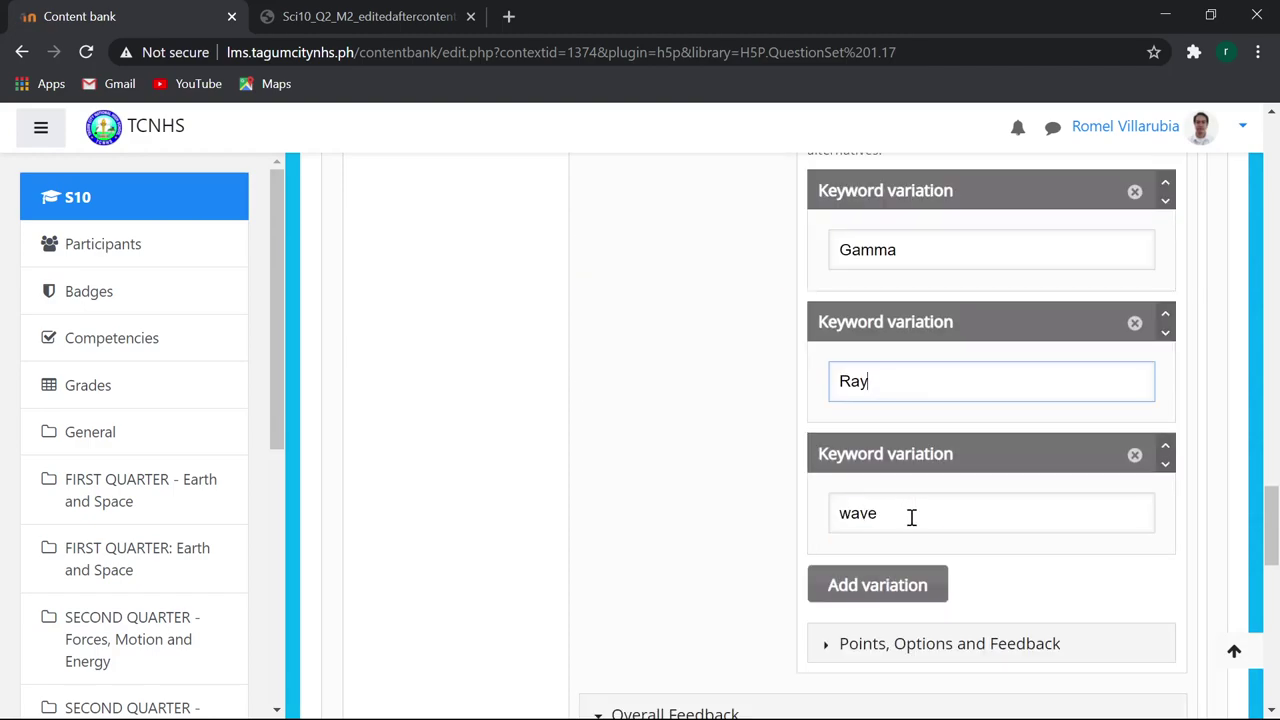
pyautogui.scroll(2, 914, 515)
pyautogui.scroll(1, 916, 520)
pyautogui.scroll(-2, 918, 527)
pyautogui.scroll(1, 918, 527)
pyautogui.scroll(1, 918, 527)
pyautogui.scroll(1, 920, 525)
pyautogui.scroll(-1, 876, 512)
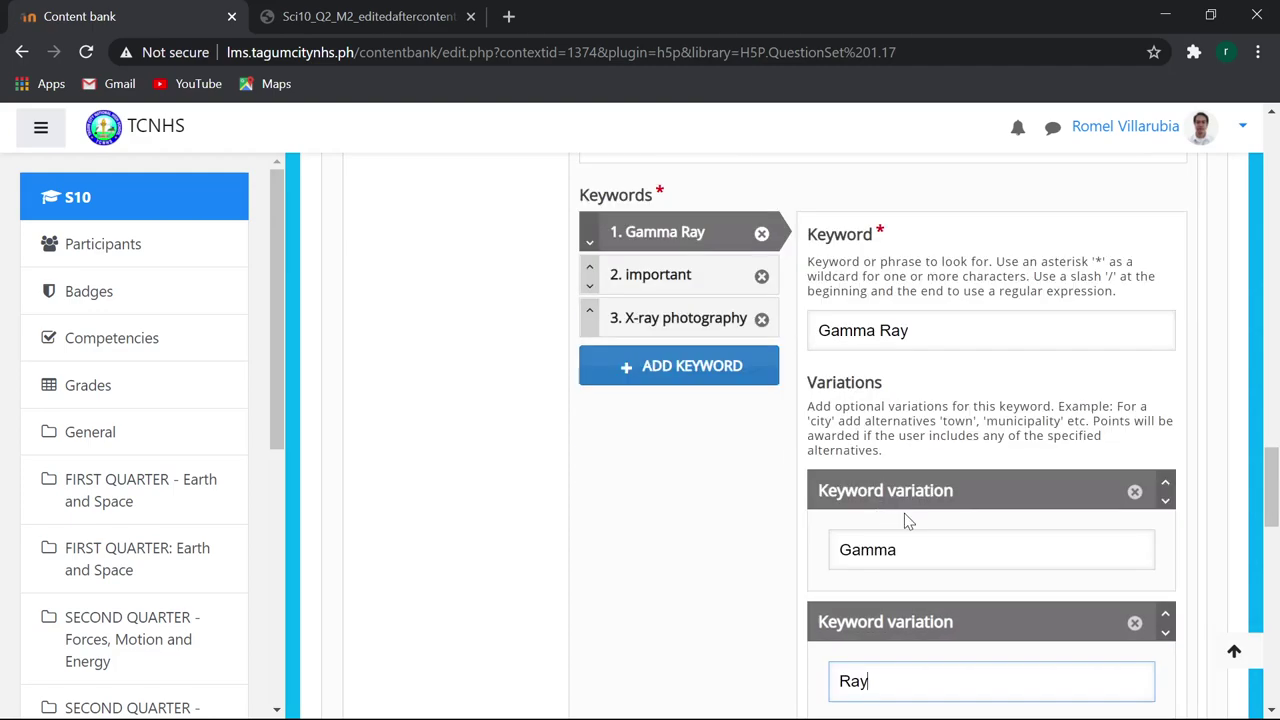
pyautogui.scroll(-1, 906, 518)
pyautogui.scroll(-2, 906, 518)
pyautogui.click(886, 583)
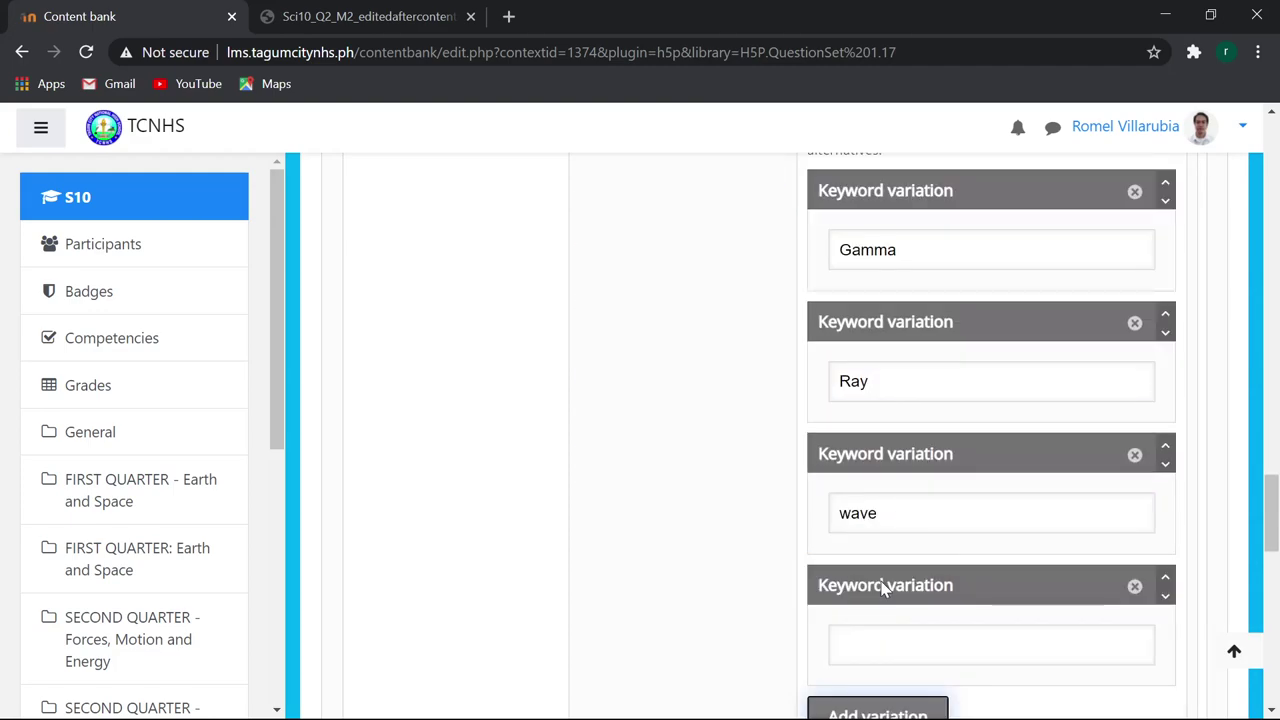
pyautogui.moveTo(896, 516); pyautogui.dragTo(782, 513)
pyautogui.hotkey('ctrl', 'c')
pyautogui.scroll(-1, 862, 590)
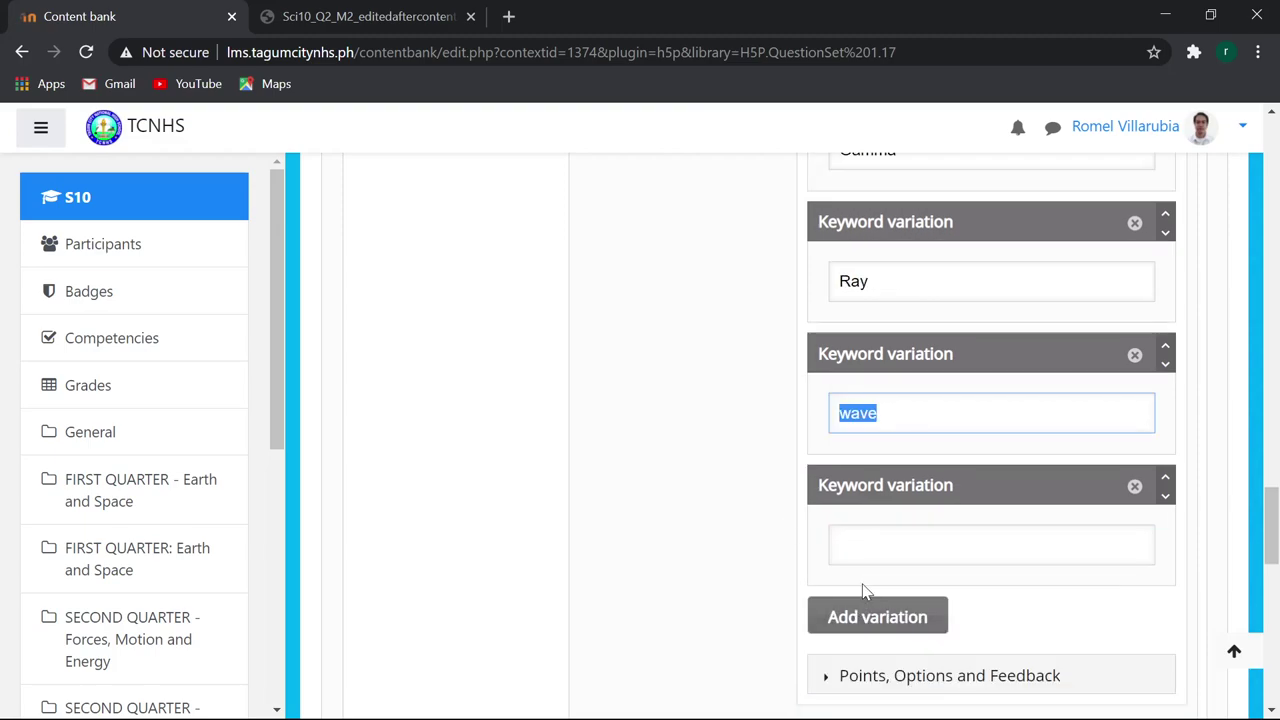
pyautogui.click(864, 543)
pyautogui.hotkey('ctrl', 'v')
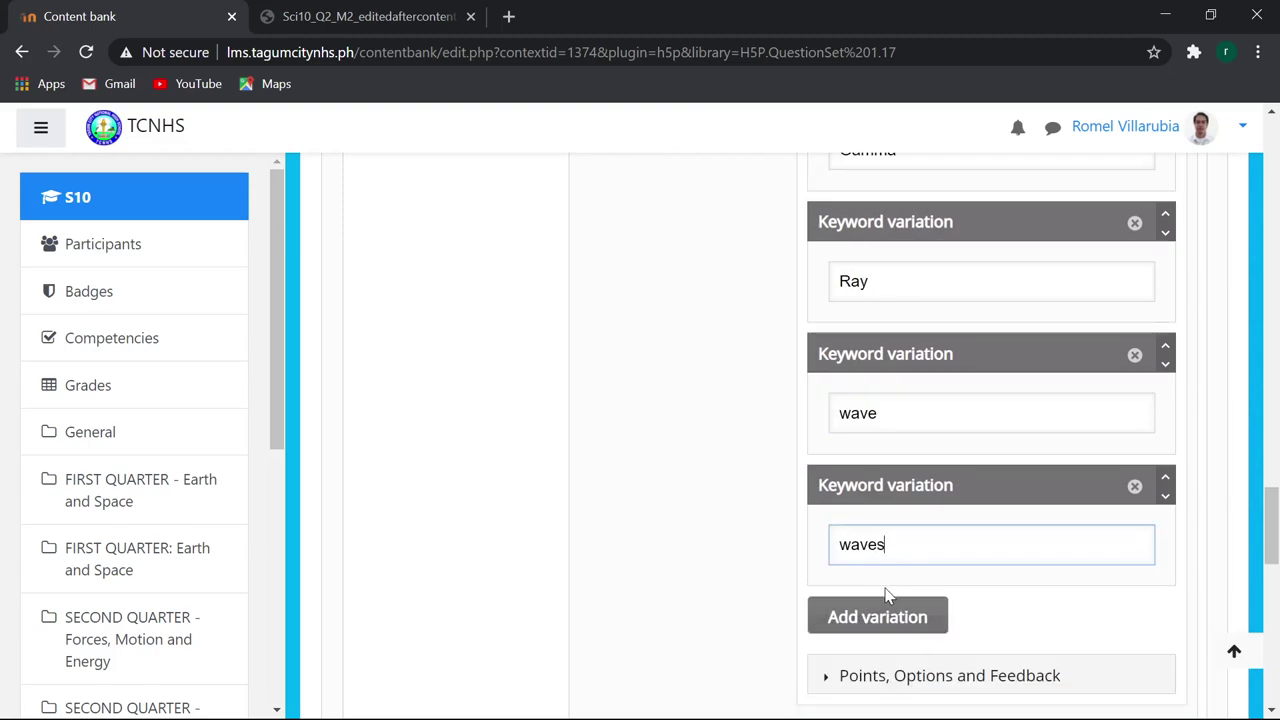
# Add a 'Gamma Rays' variation by pasting 'Gamma Ray' and appending 's'.
pyautogui.click(886, 605)
pyautogui.scroll(4, 886, 580)
pyautogui.click(913, 330)
pyautogui.moveTo(913, 330); pyautogui.dragTo(739, 345)
pyautogui.scroll(-3, 884, 475)
pyautogui.scroll(-3, 886, 485)
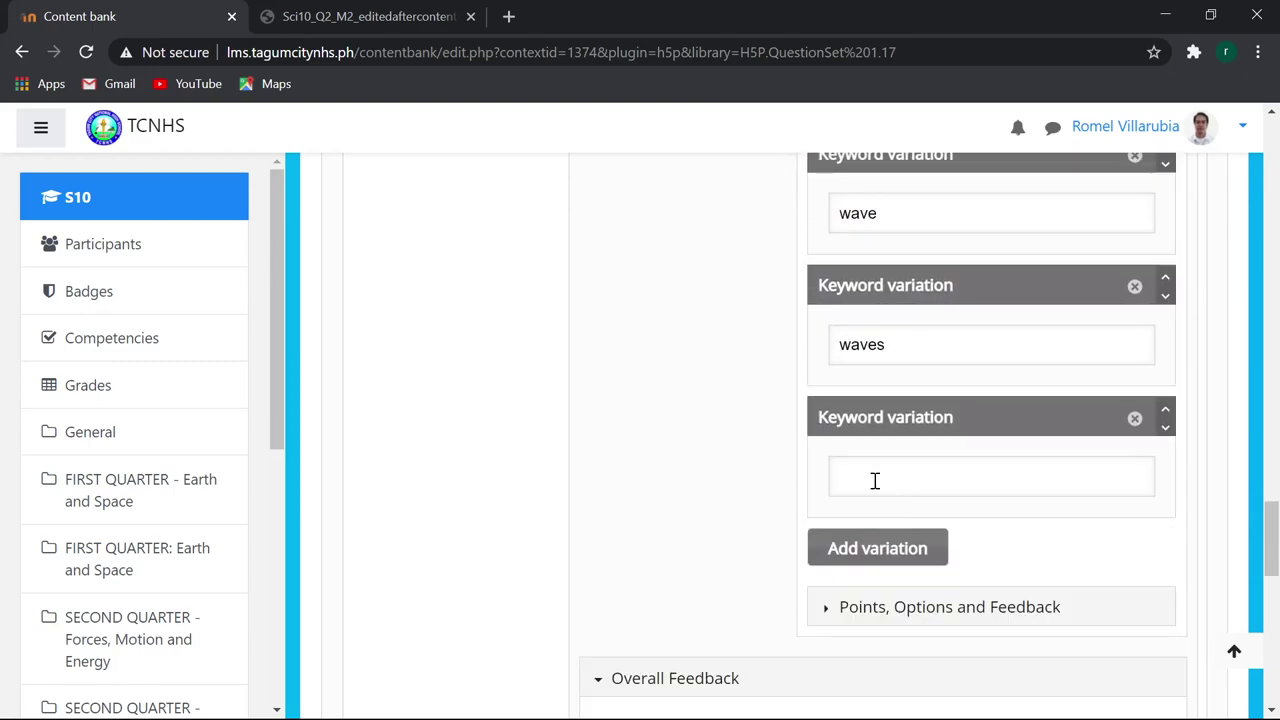
pyautogui.click(874, 480)
pyautogui.write('Gamma Ray')
pyautogui.write('s')
pyautogui.scroll(5, 686, 530)
pyautogui.click(662, 285)
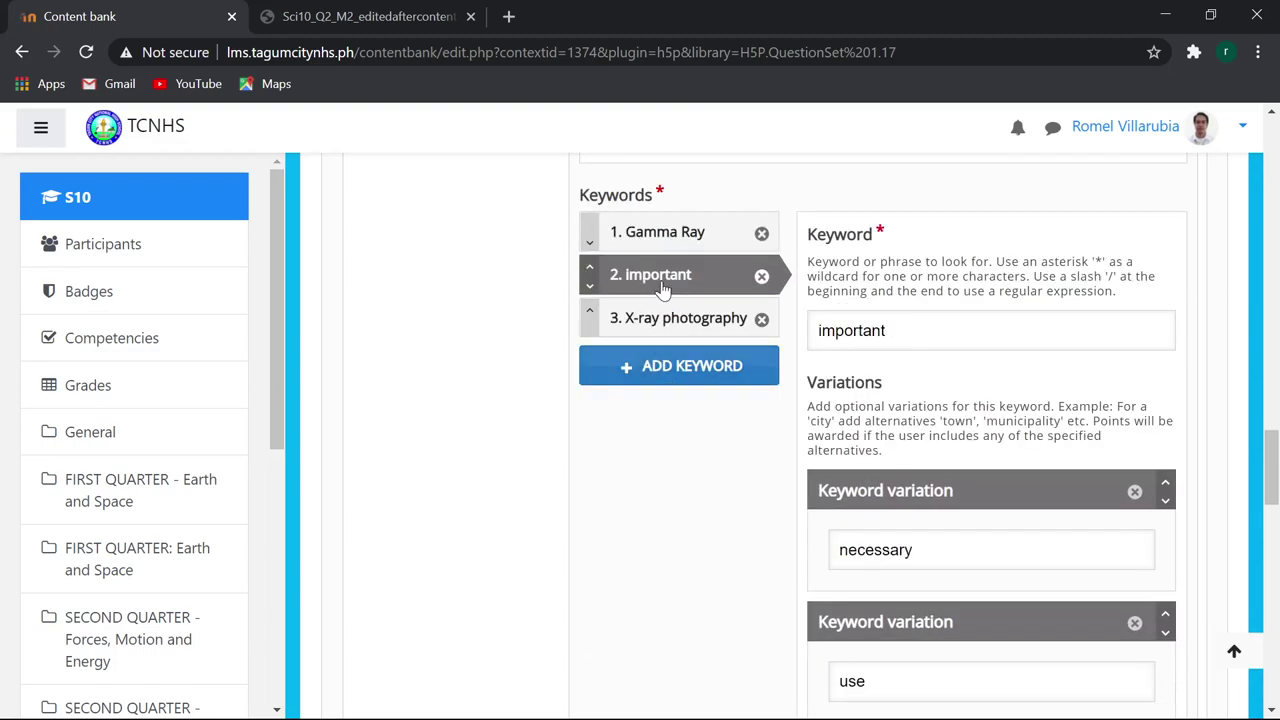
# Copy 'kill living cells' from the PDF and paste it over the X-ray photography keyword.
pyautogui.click(352, 20)
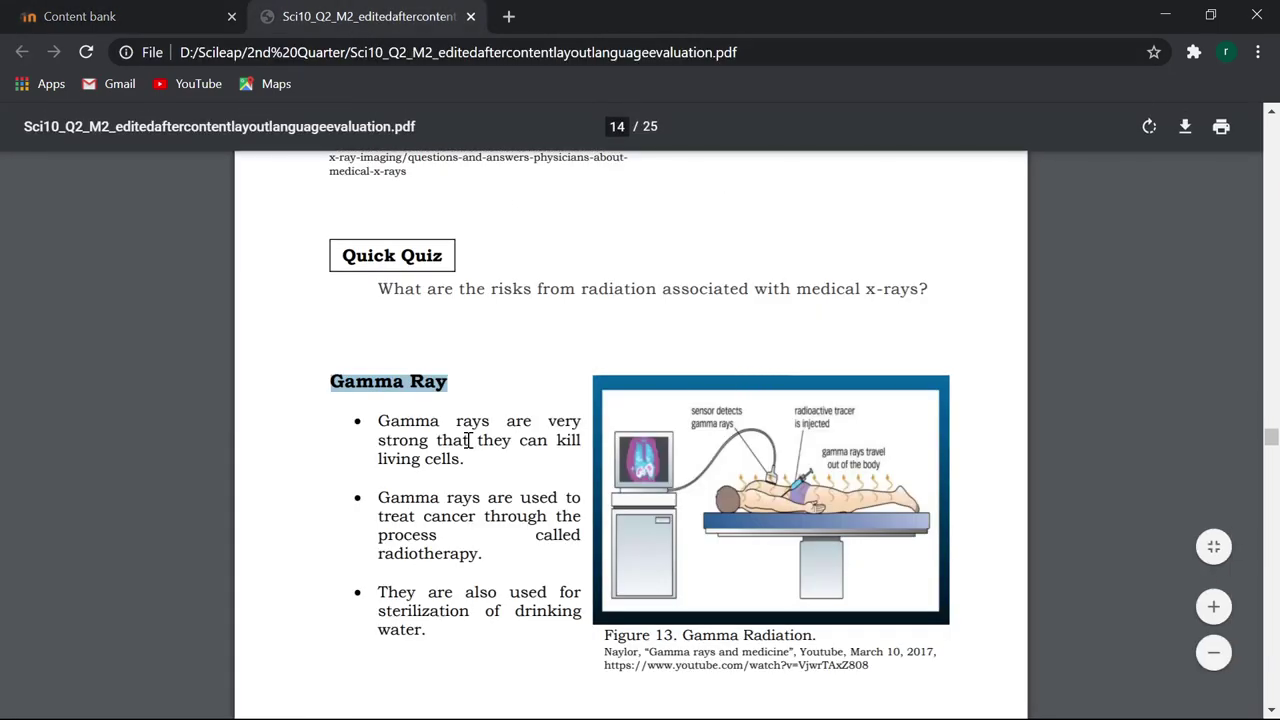
pyautogui.click(199, 28)
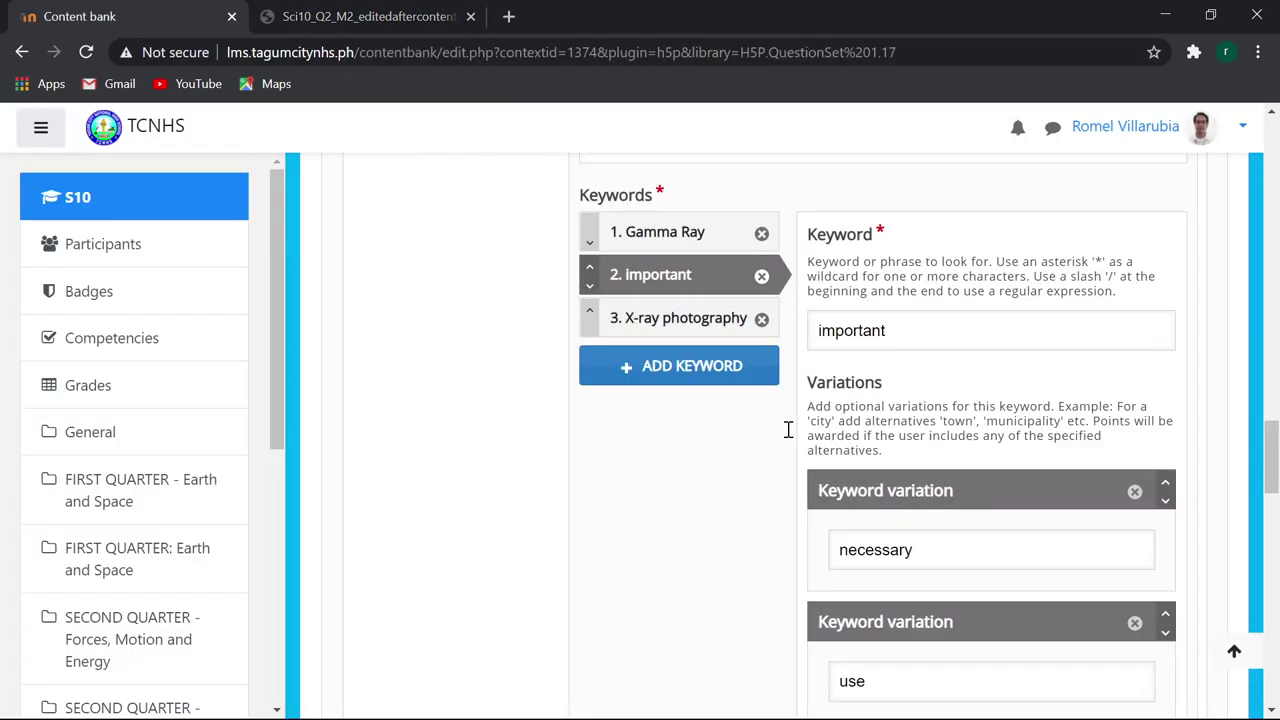
pyautogui.click(676, 319)
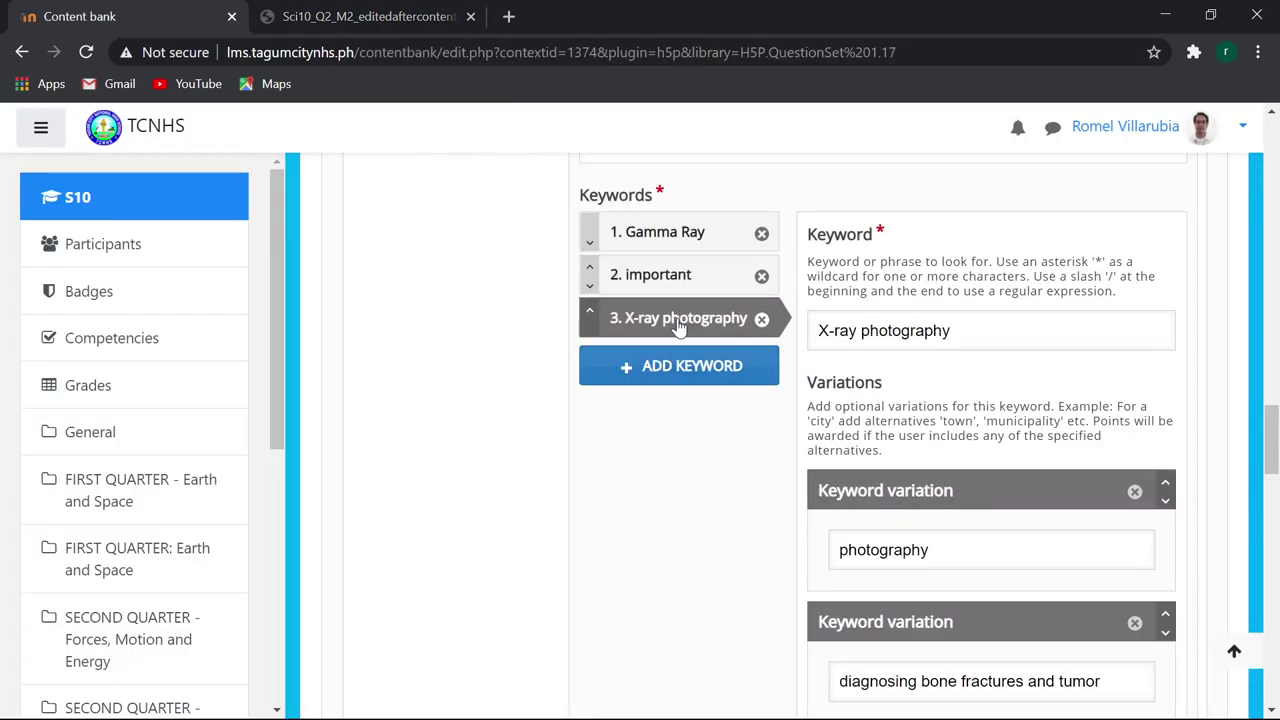
pyautogui.click(351, 15)
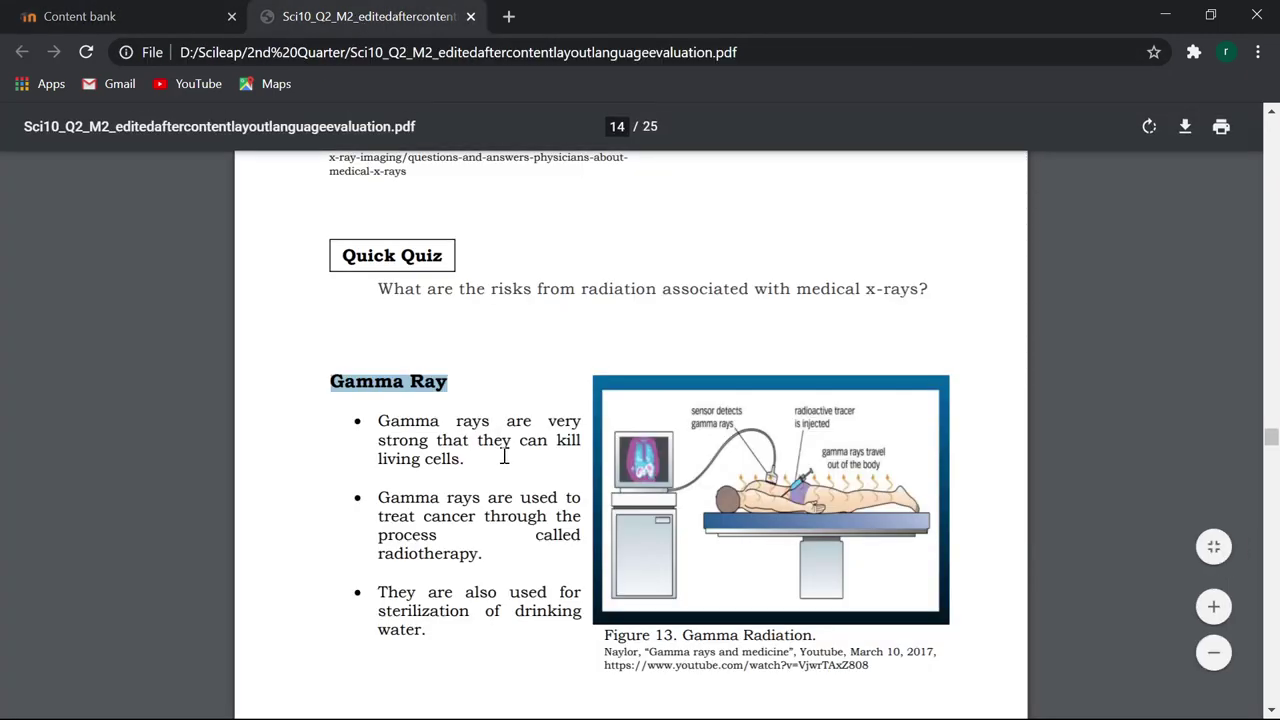
pyautogui.moveTo(555, 441); pyautogui.dragTo(451, 463)
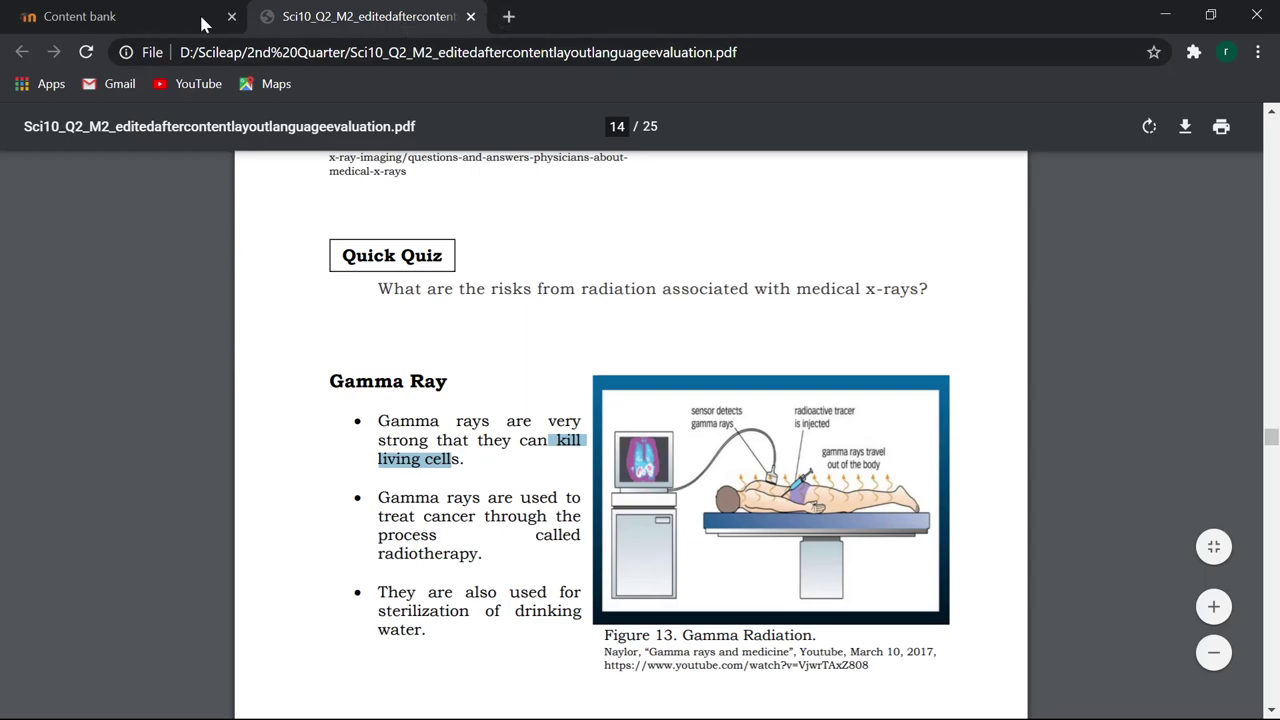
pyautogui.hotkey('ctrl', 'Tab')
pyautogui.moveTo(955, 333); pyautogui.dragTo(810, 340)
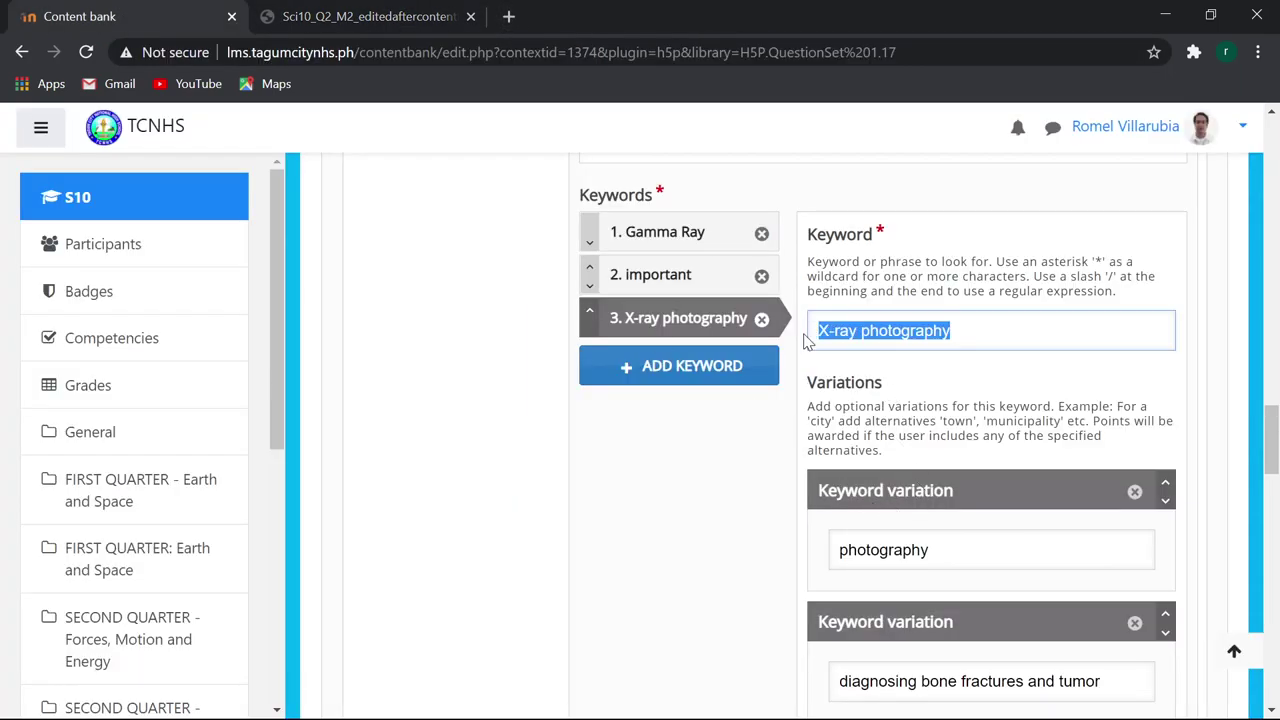
pyautogui.write('kill living cell')
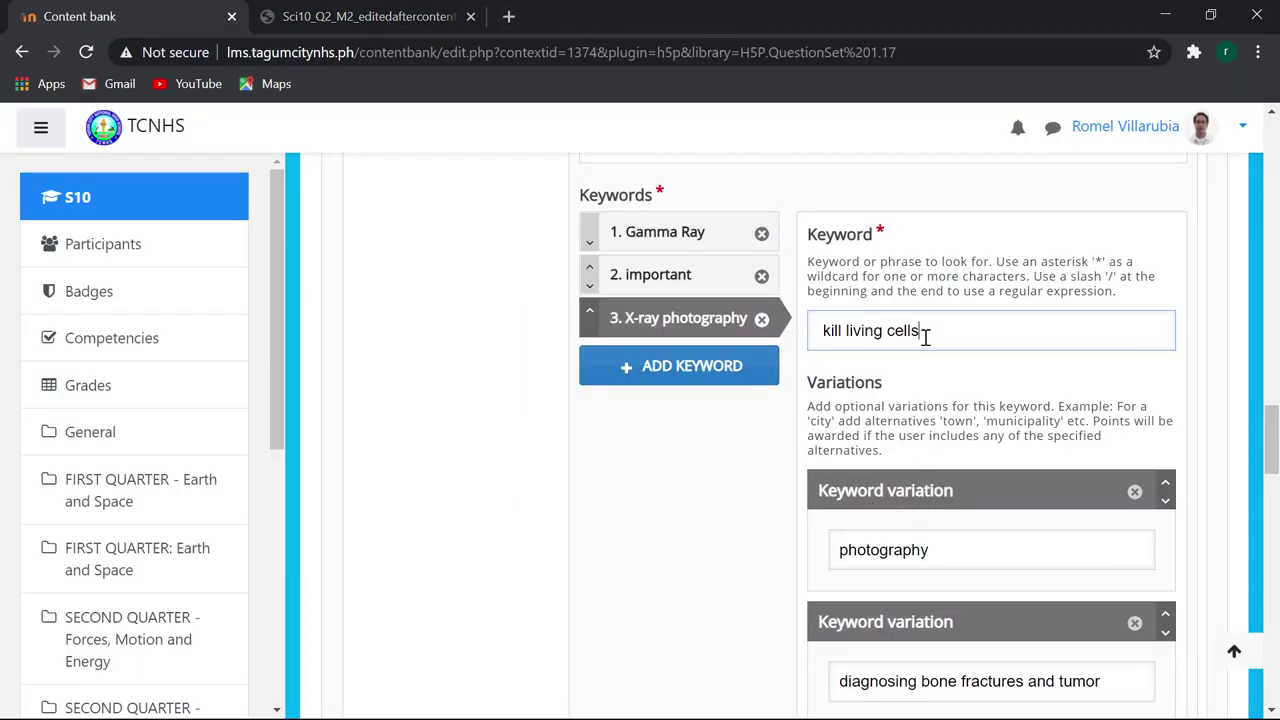
# Set the keyword's variations to 'kill', 'living cells' and 'living cell'.
pyautogui.moveTo(928, 333); pyautogui.dragTo(846, 337)
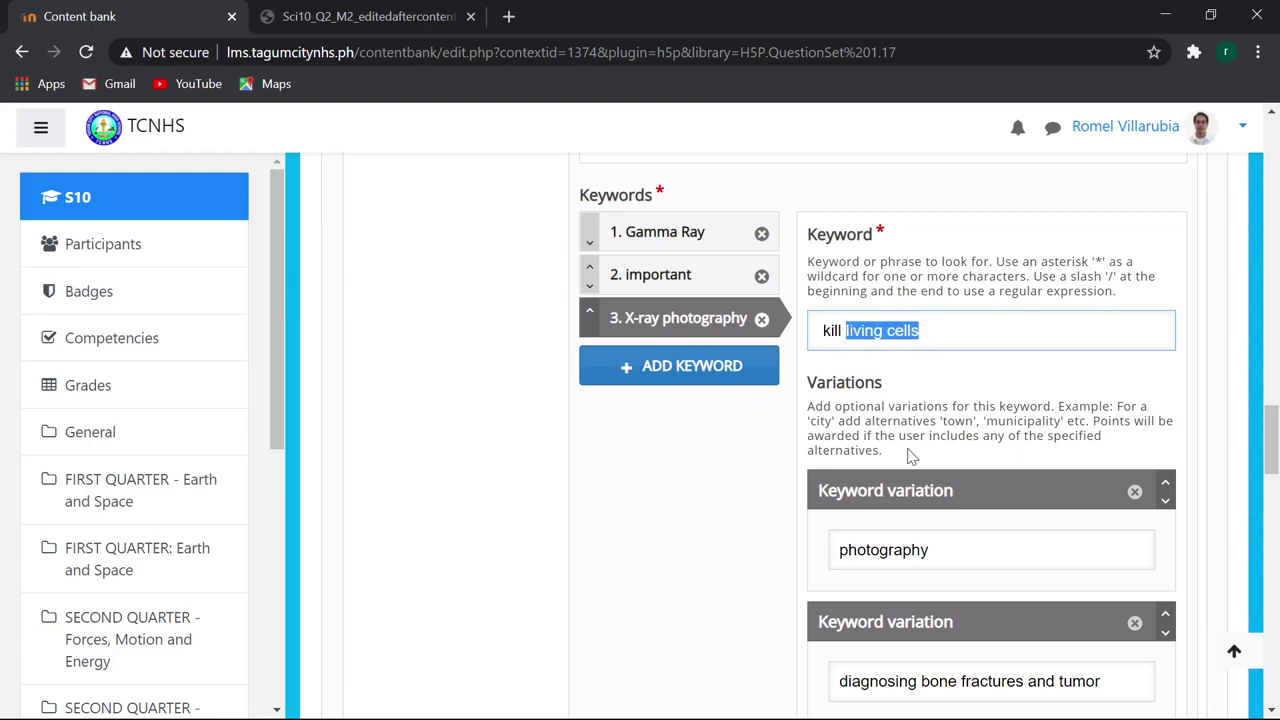
pyautogui.moveTo(931, 330); pyautogui.dragTo(808, 340)
pyautogui.hotkey('ctrl', 'c')
pyautogui.moveTo(957, 544); pyautogui.dragTo(790, 549)
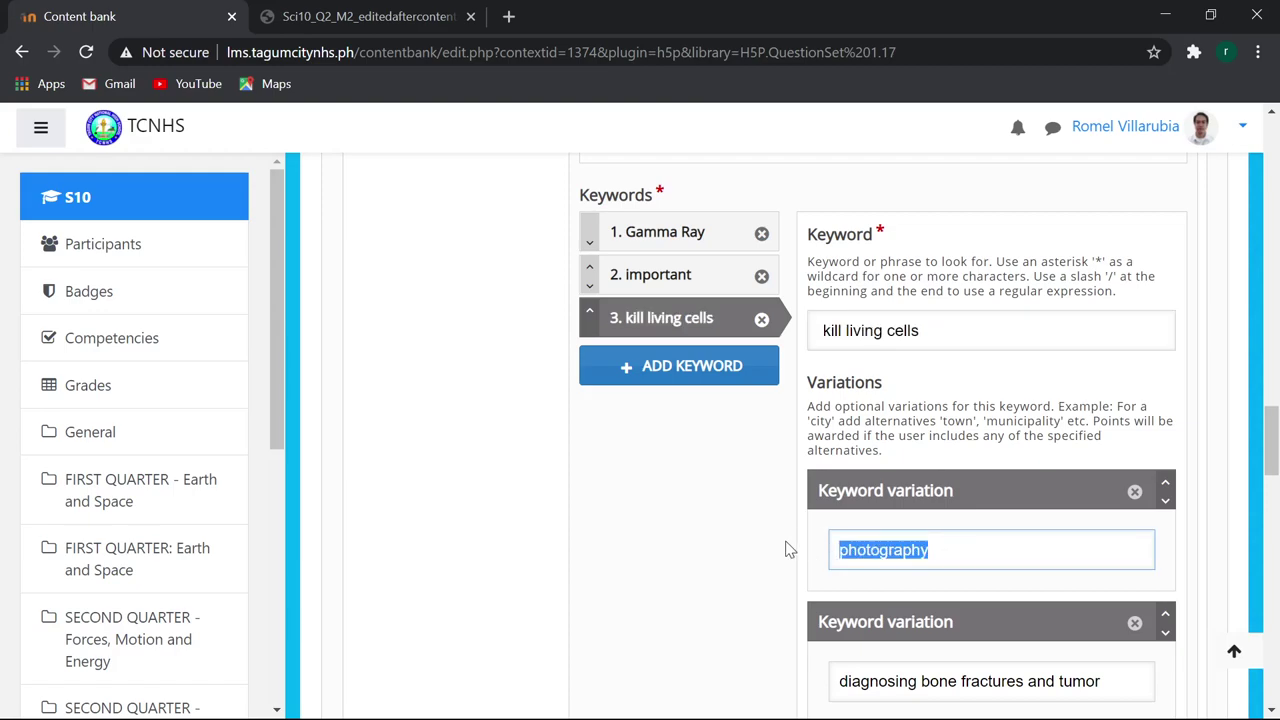
pyautogui.hotkey('ctrl', 'v')
pyautogui.moveTo(957, 551); pyautogui.dragTo(864, 550)
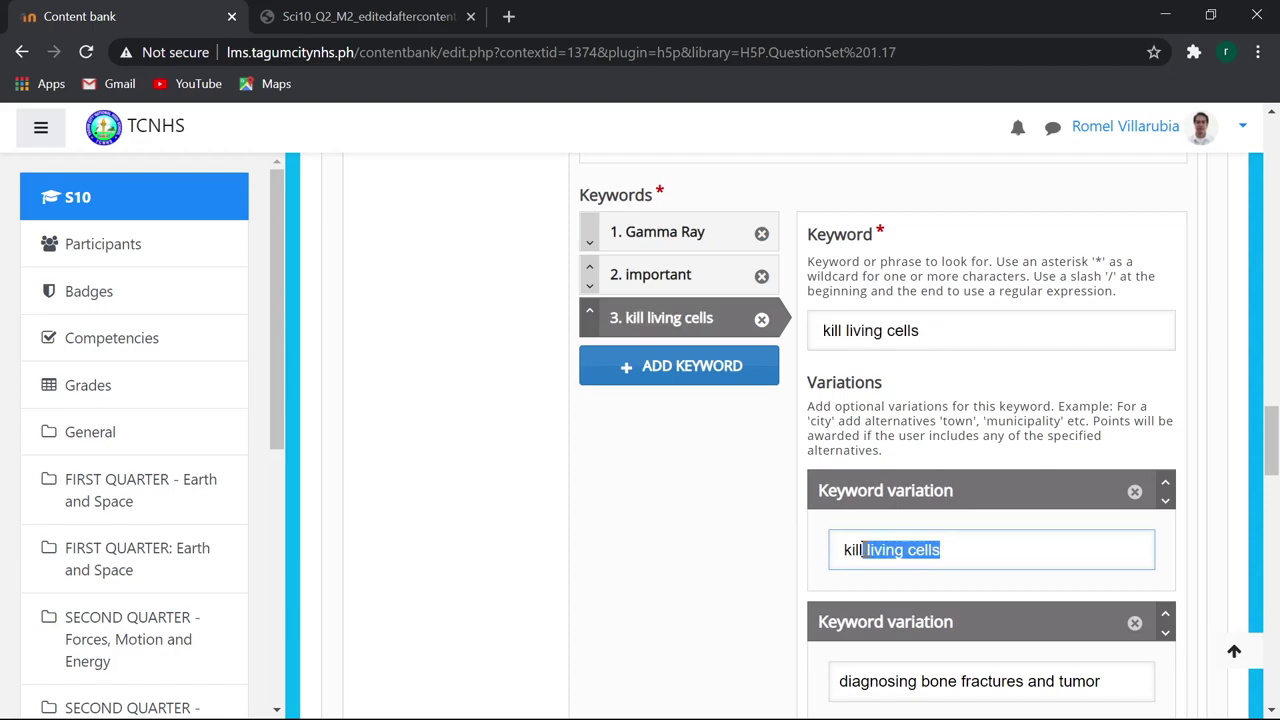
pyautogui.press('BackSpace')
pyautogui.scroll(-2, 977, 615)
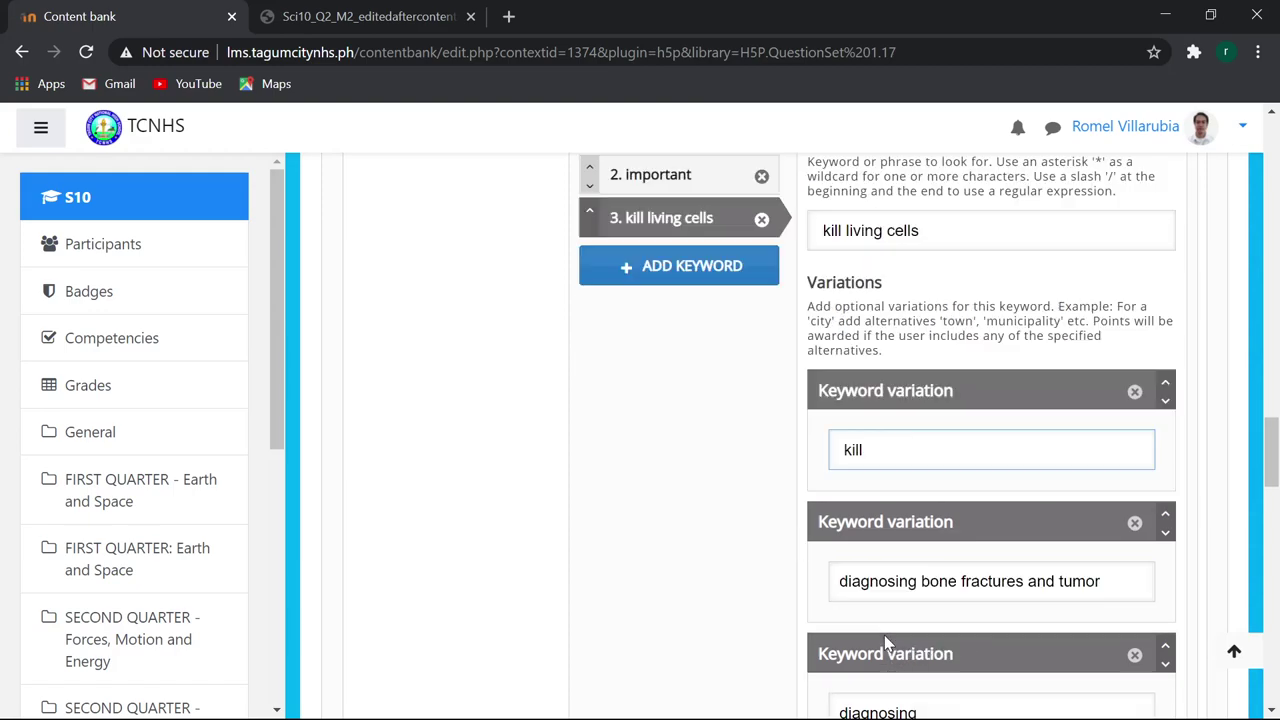
pyautogui.moveTo(1100, 481); pyautogui.dragTo(809, 494)
pyautogui.write('living cells')
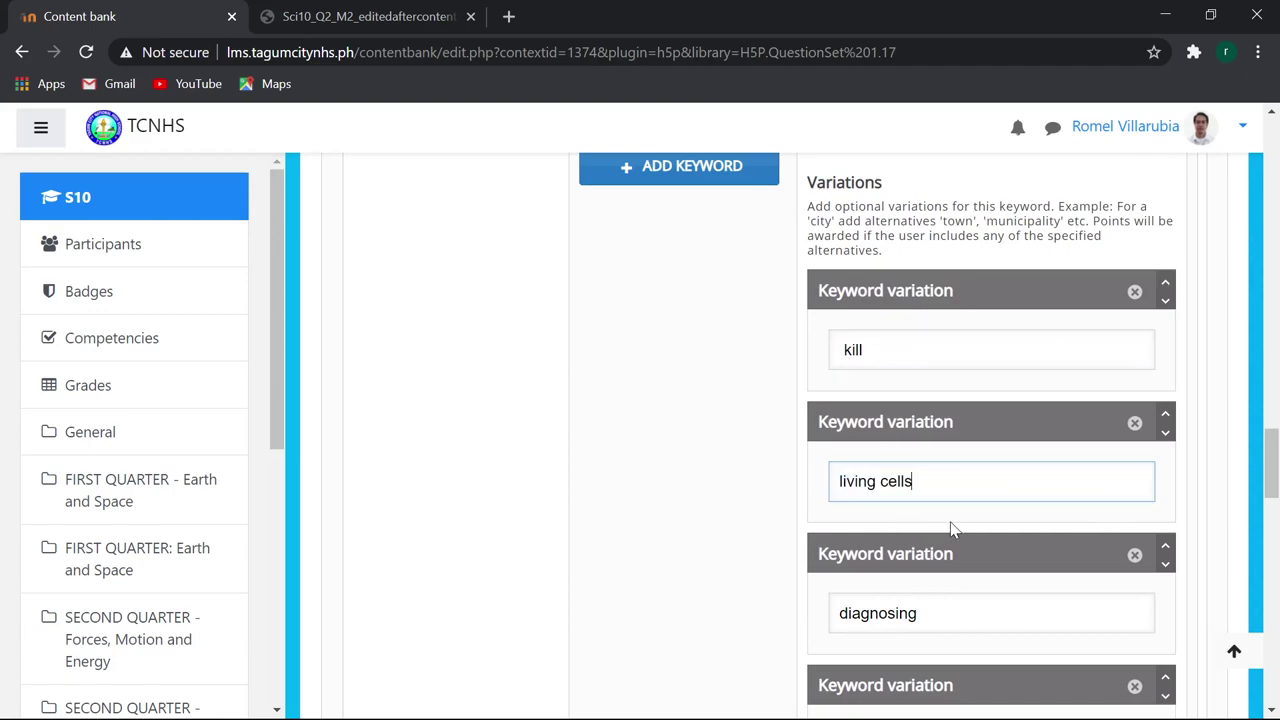
pyautogui.moveTo(923, 483); pyautogui.dragTo(816, 492)
pyautogui.moveTo(934, 611); pyautogui.dragTo(794, 617)
pyautogui.write('living cells')
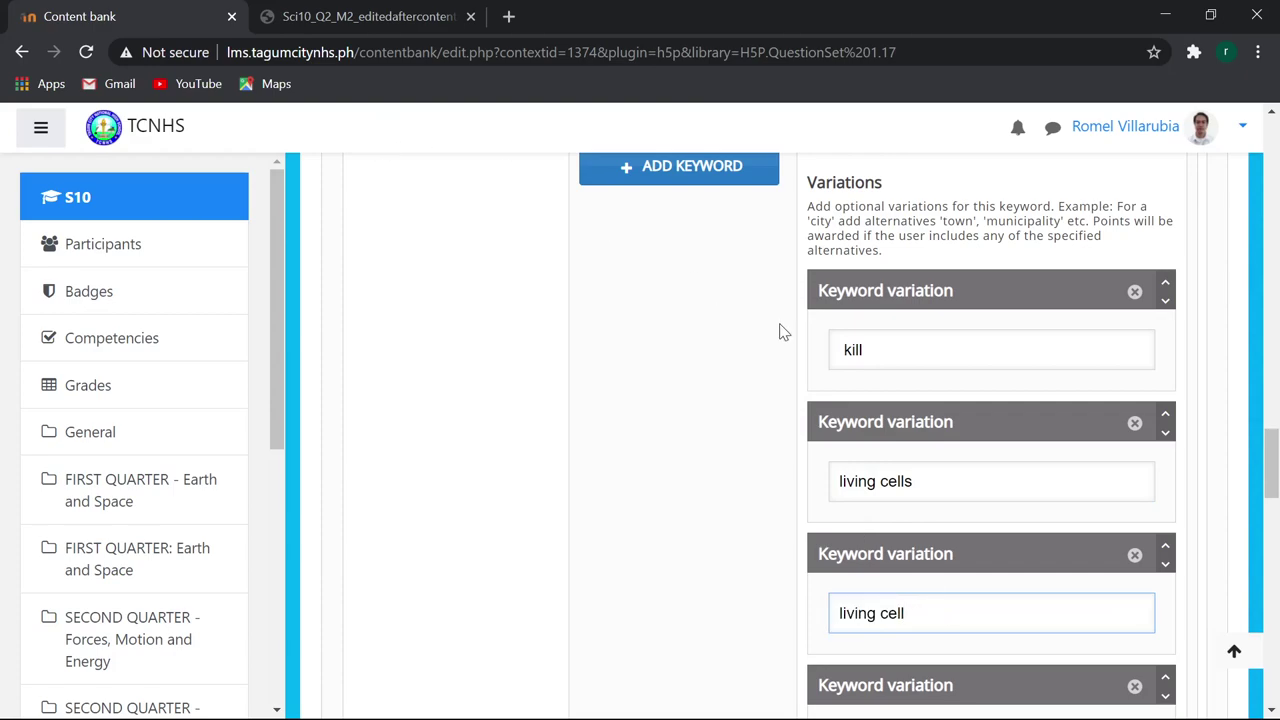
pyautogui.click(330, 17)
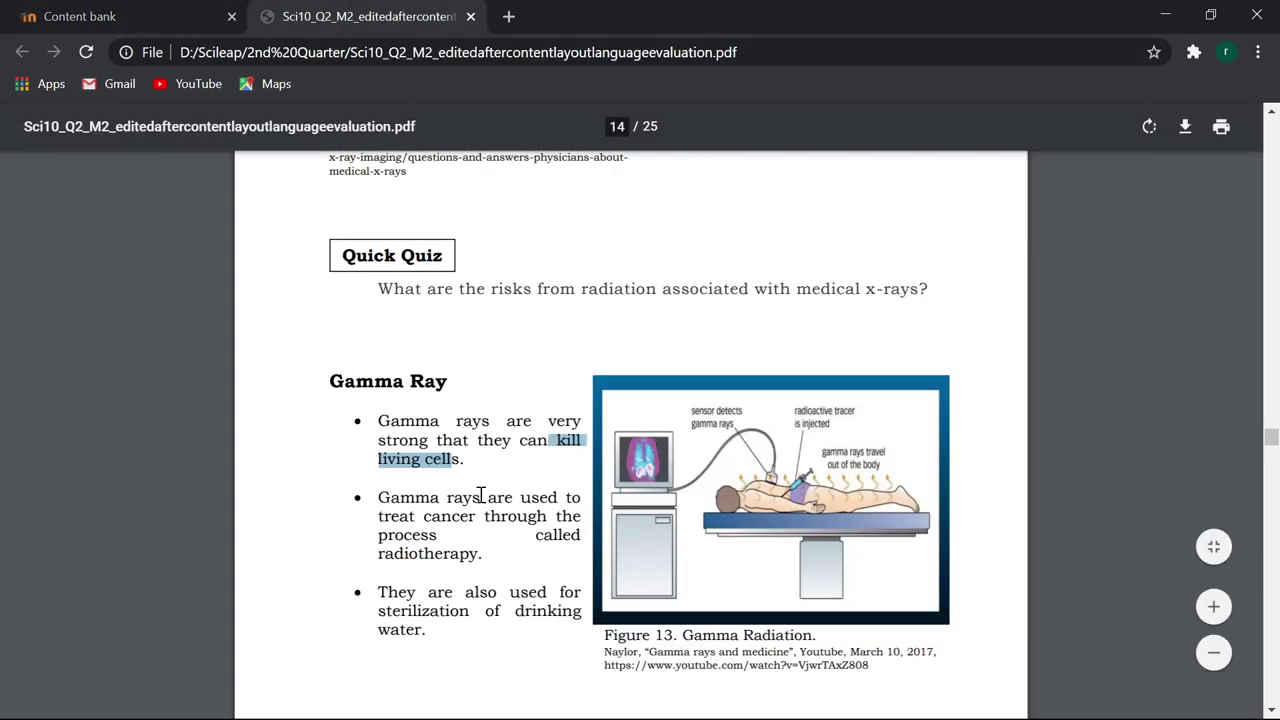
# Replace bone fractures, tumor and bone fracture with treat cancer, cancer and treat.
pyautogui.scroll(-1, 481, 496)
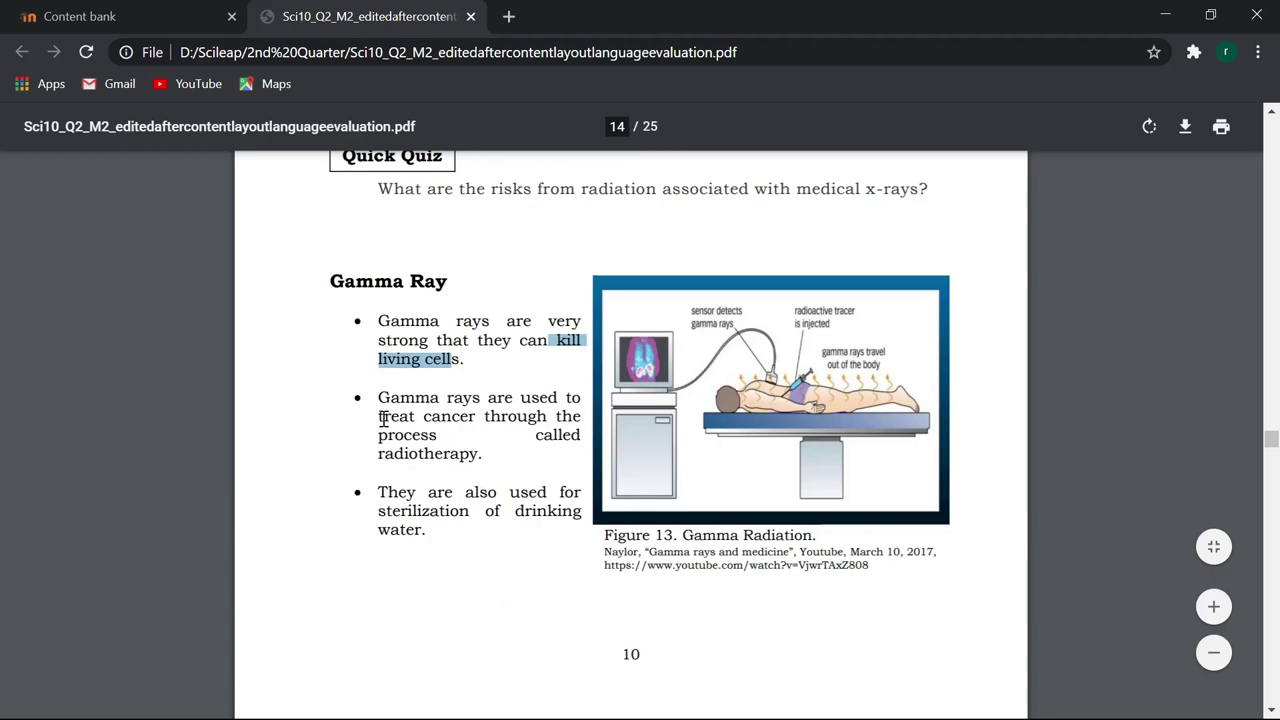
pyautogui.moveTo(379, 416); pyautogui.dragTo(477, 424)
pyautogui.hotkey('ctrl', 'c')
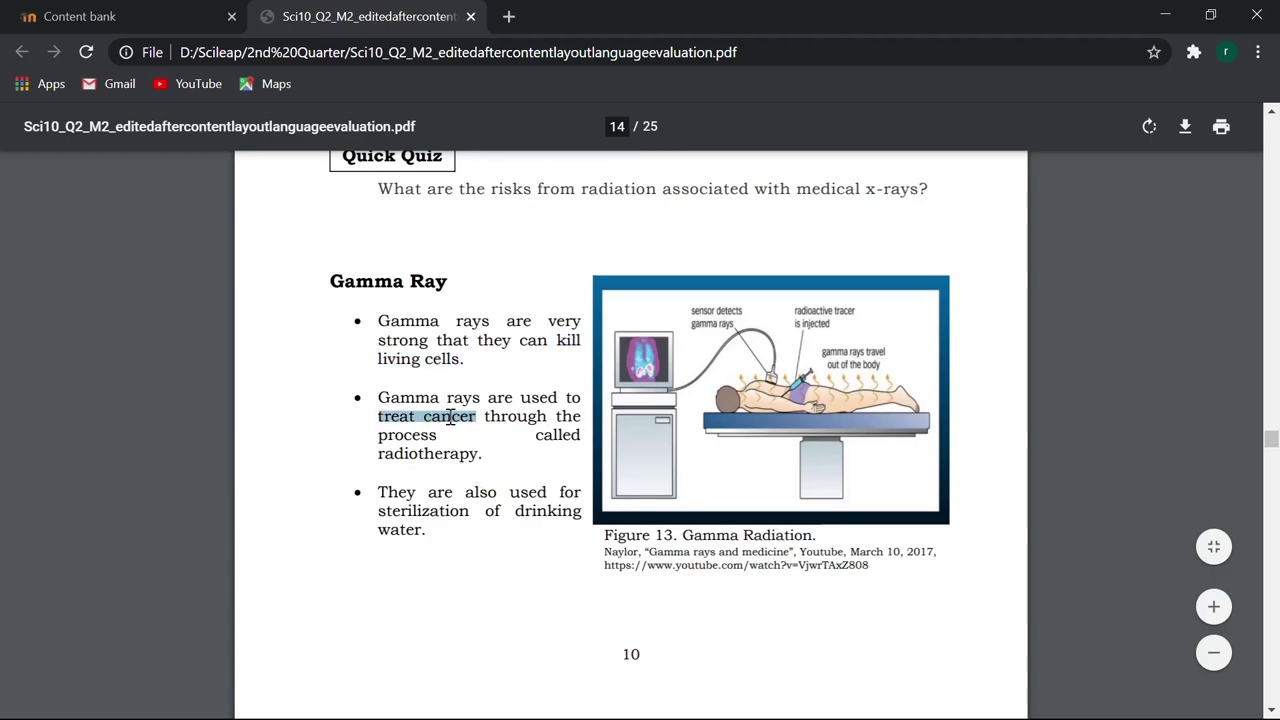
pyautogui.click(130, 20)
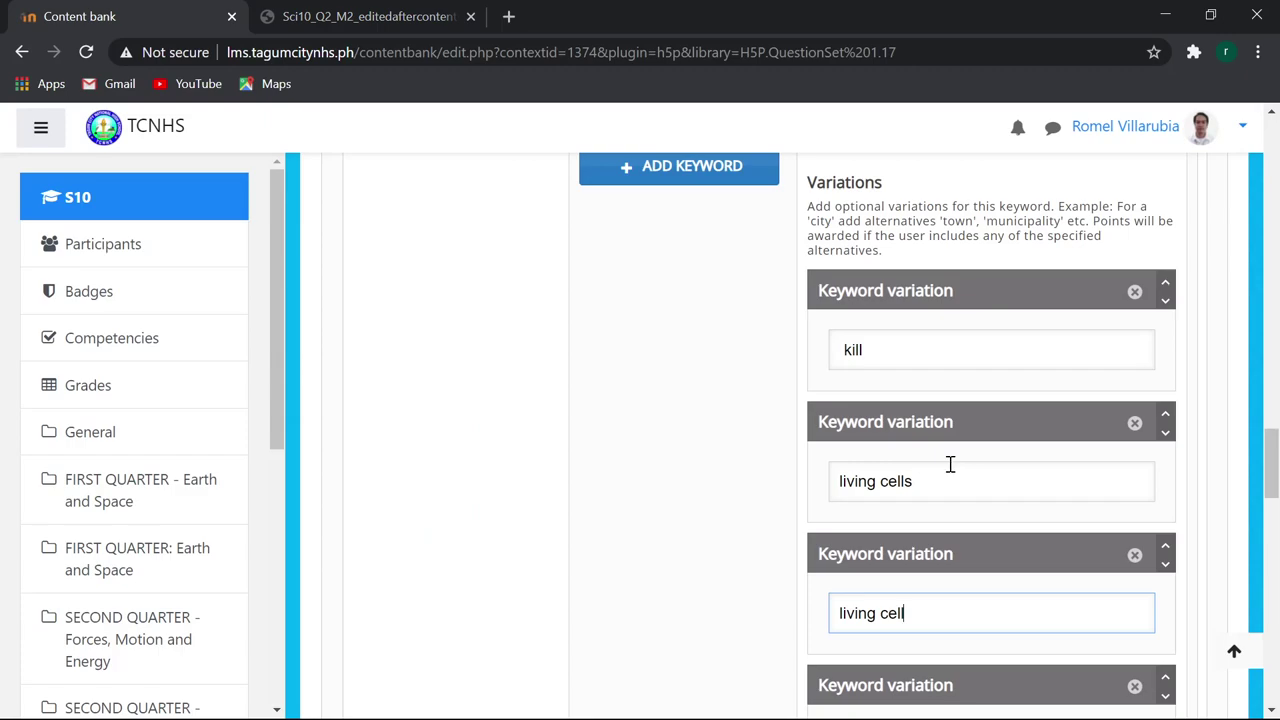
pyautogui.scroll(-1, 950, 465)
pyautogui.scroll(-2, 954, 469)
pyautogui.moveTo(968, 444); pyautogui.dragTo(808, 449)
pyautogui.hotkey('ctrl', 'v')
pyautogui.moveTo(925, 449); pyautogui.dragTo(877, 452)
pyautogui.hotkey('ctrl', 'c')
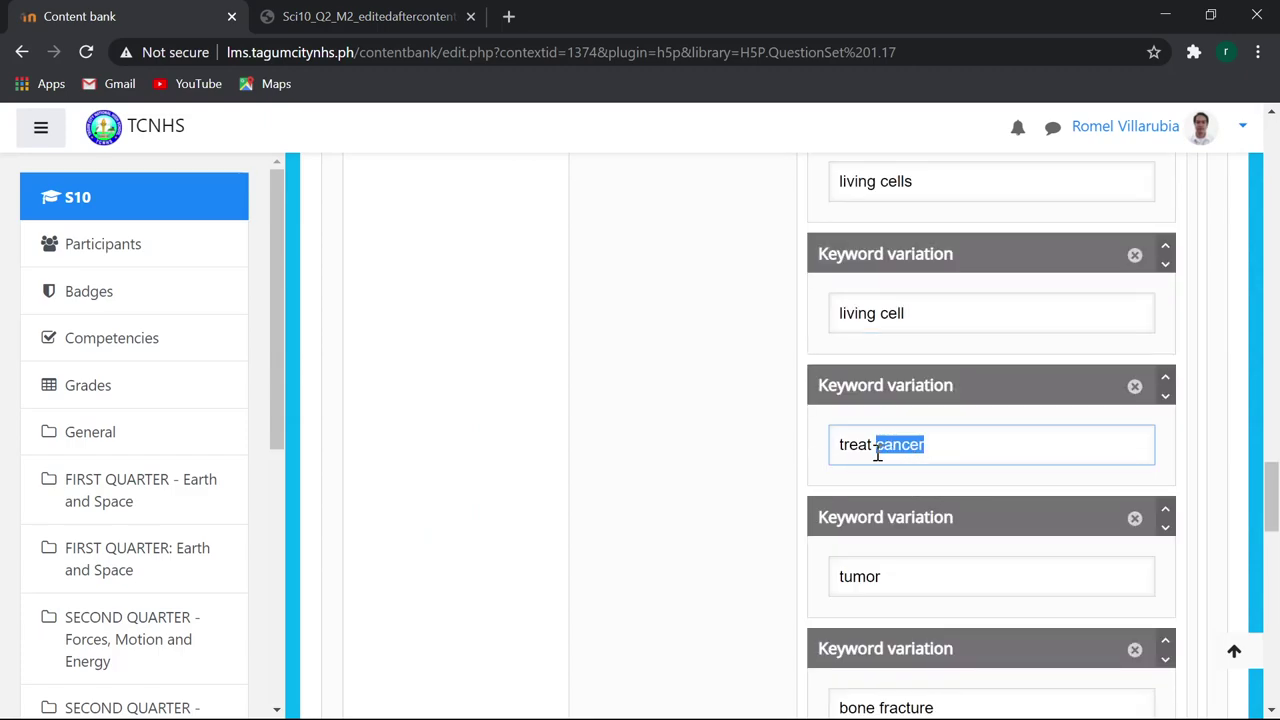
pyautogui.moveTo(897, 576); pyautogui.dragTo(823, 580)
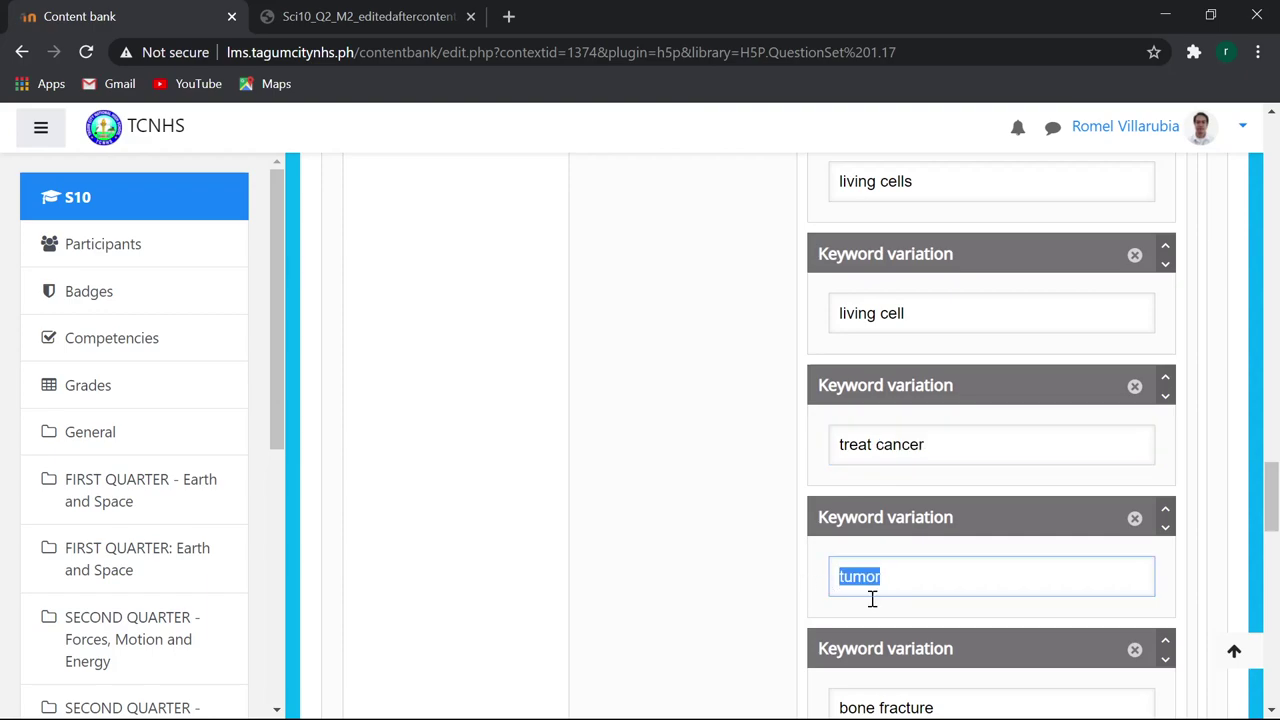
pyautogui.hotkey('ctrl', 'v')
pyautogui.scroll(-2, 930, 605)
pyautogui.moveTo(957, 502); pyautogui.dragTo(798, 525)
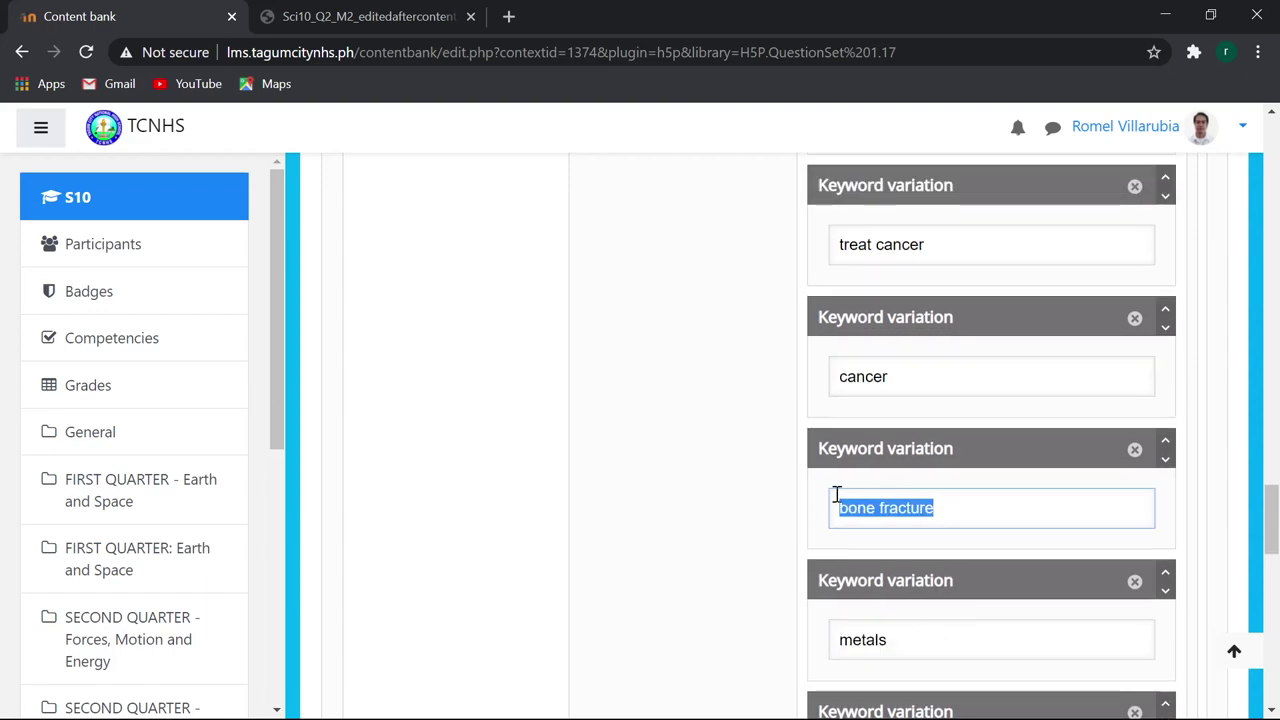
pyautogui.hotkey('ctrl', 'v')
pyautogui.moveTo(900, 510); pyautogui.dragTo(826, 509)
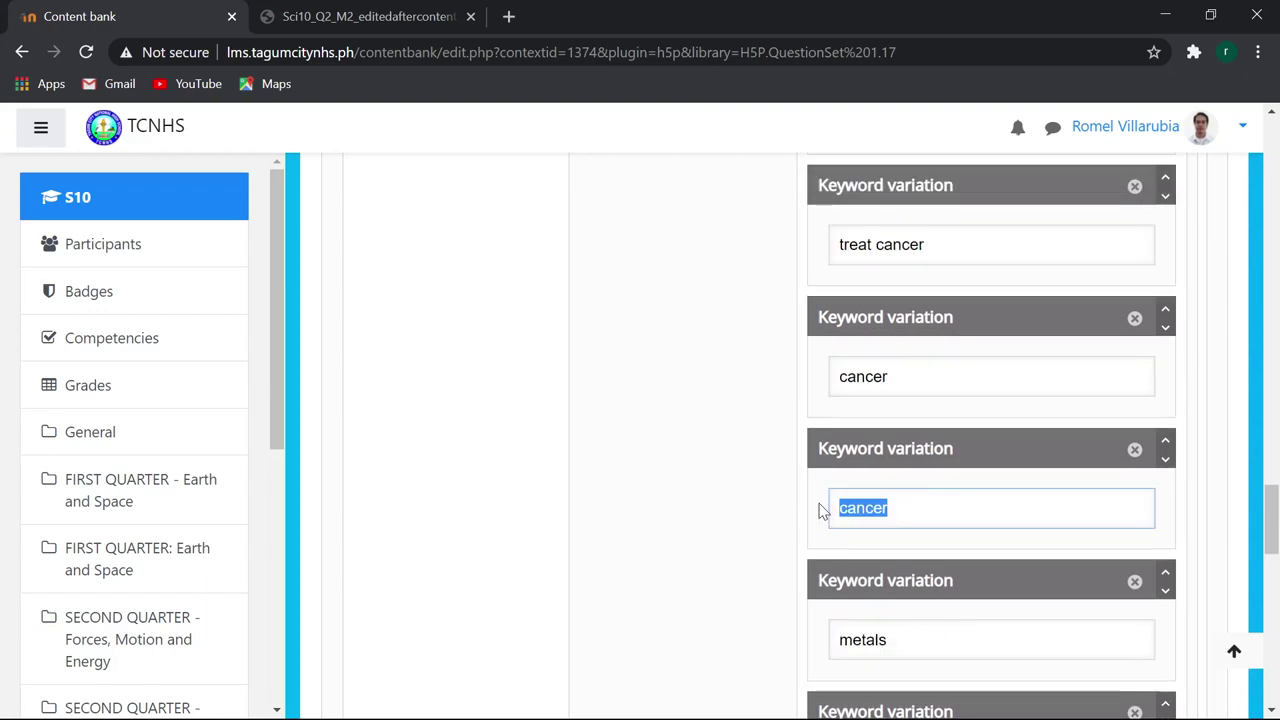
pyautogui.write('treat')
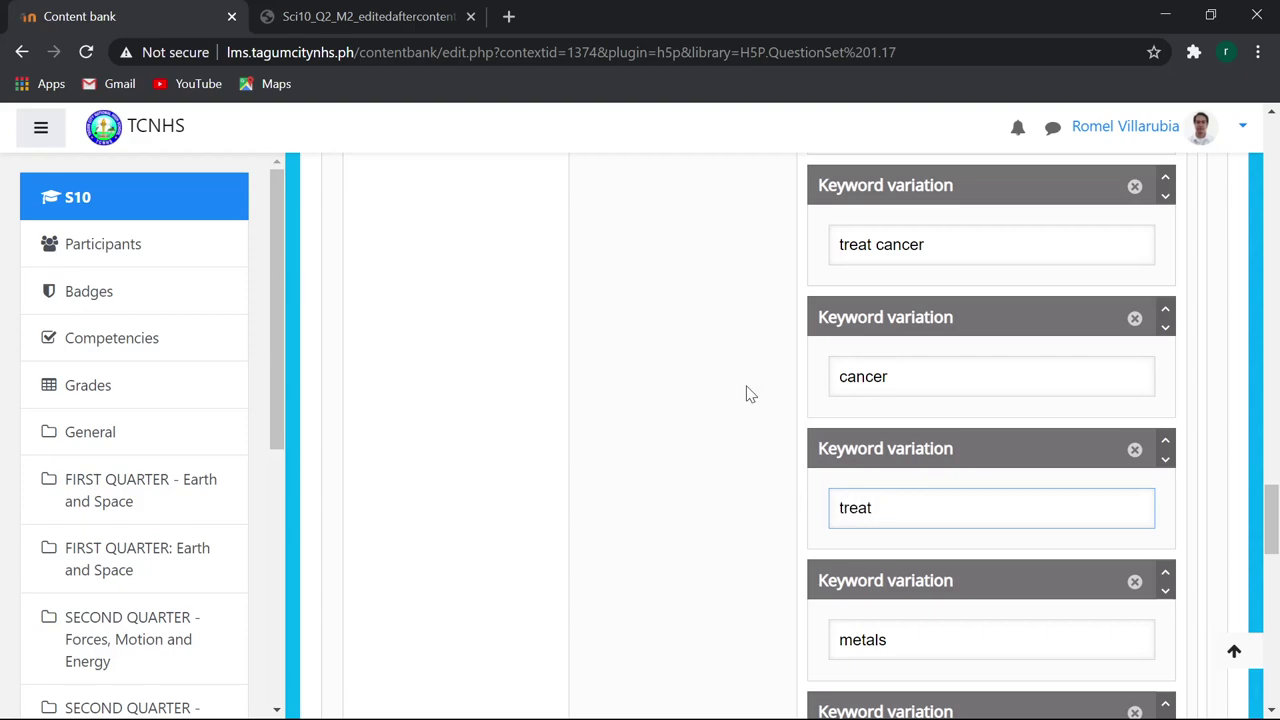
# Copy radiotherapy from the module PDF and paste it over the metals variation.
pyautogui.click(367, 18)
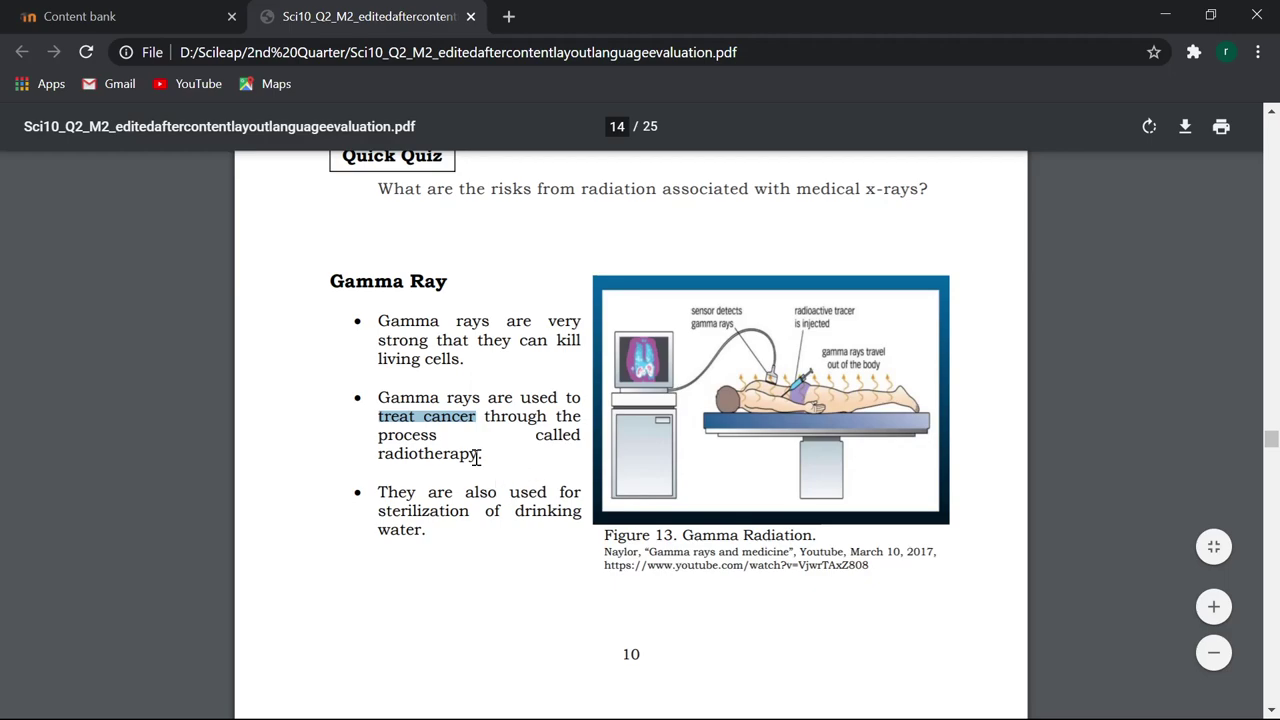
pyautogui.moveTo(481, 455); pyautogui.dragTo(377, 456)
pyautogui.hotkey('ctrl', 'c')
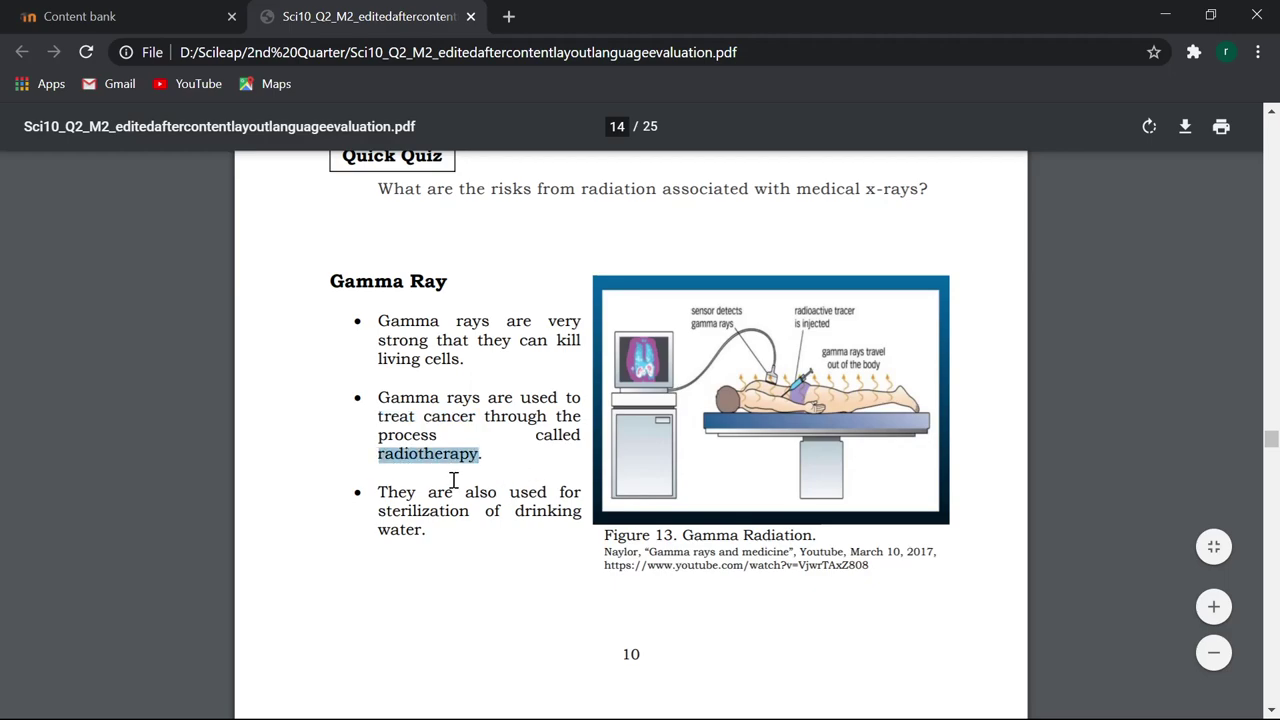
pyautogui.click(107, 18)
pyautogui.scroll(-1, 637, 323)
pyautogui.scroll(-2, 990, 470)
pyautogui.doubleClick(923, 341)
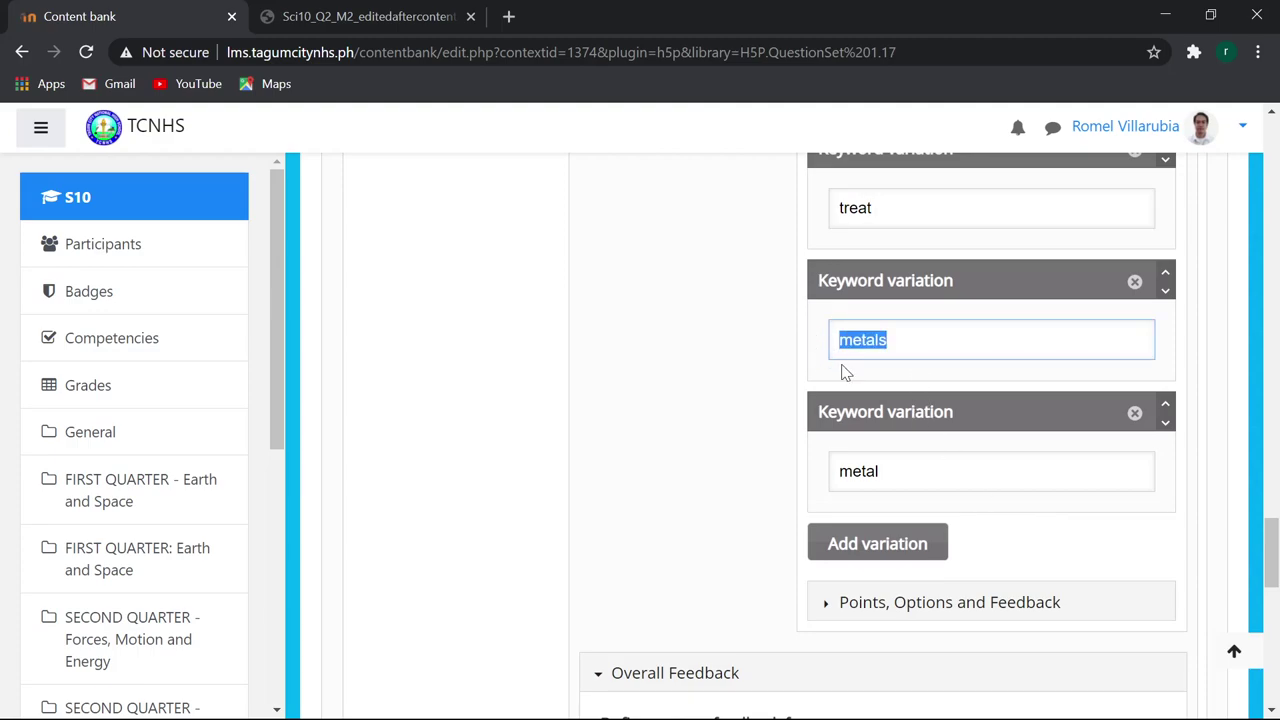
pyautogui.hotkey('ctrl', 'v')
# Copy sterilization from the module PDF and paste it over the metal variation.
pyautogui.click(368, 16)
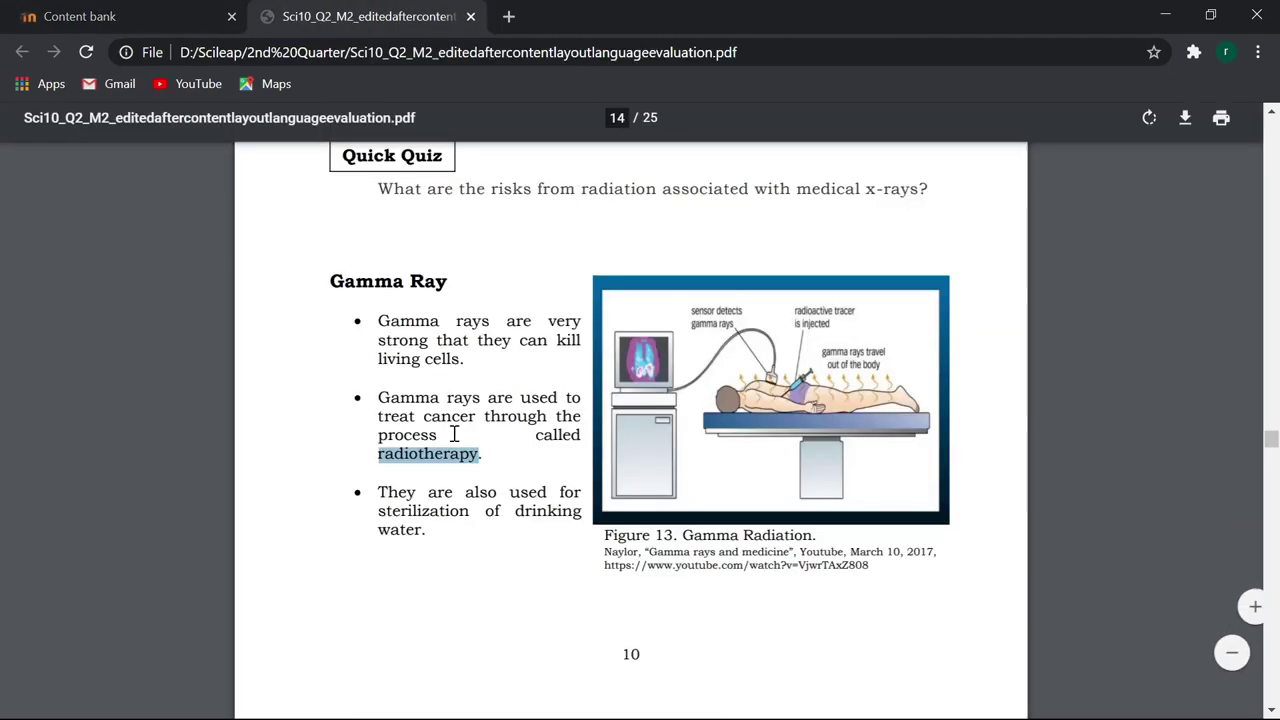
pyautogui.moveTo(472, 513); pyautogui.dragTo(376, 511)
pyautogui.hotkey('ctrl', 'c')
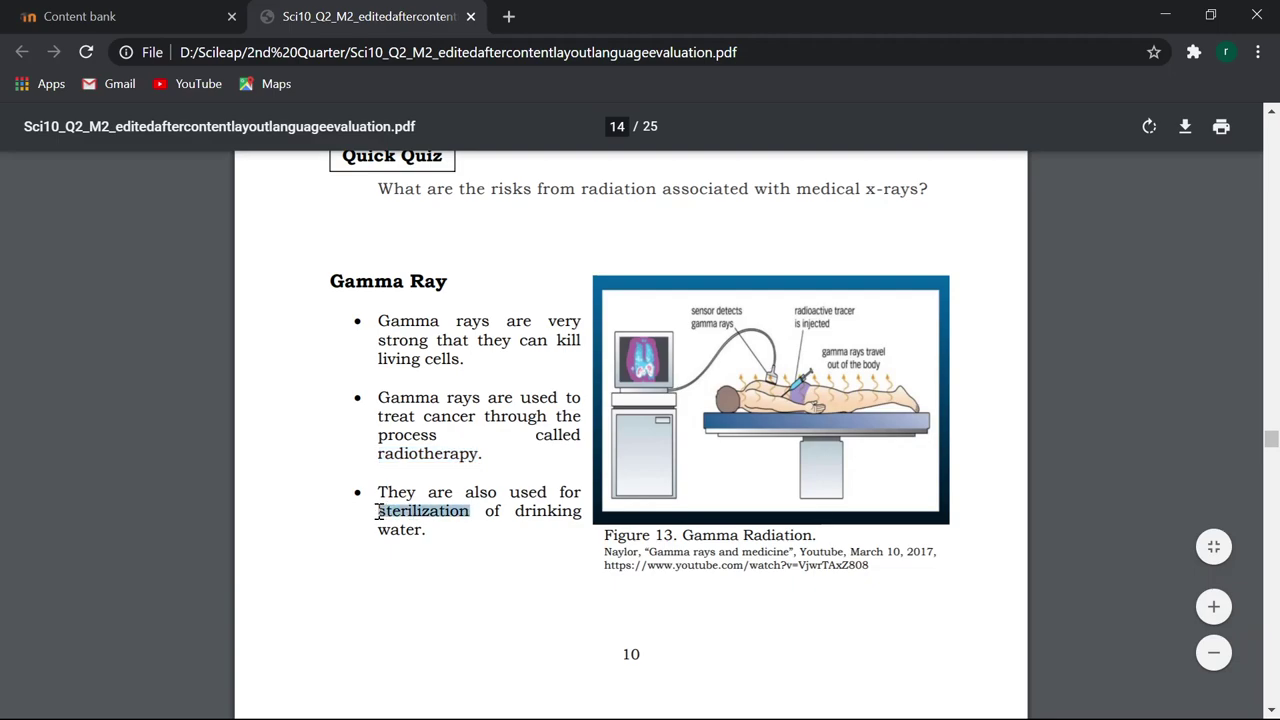
pyautogui.click(115, 10)
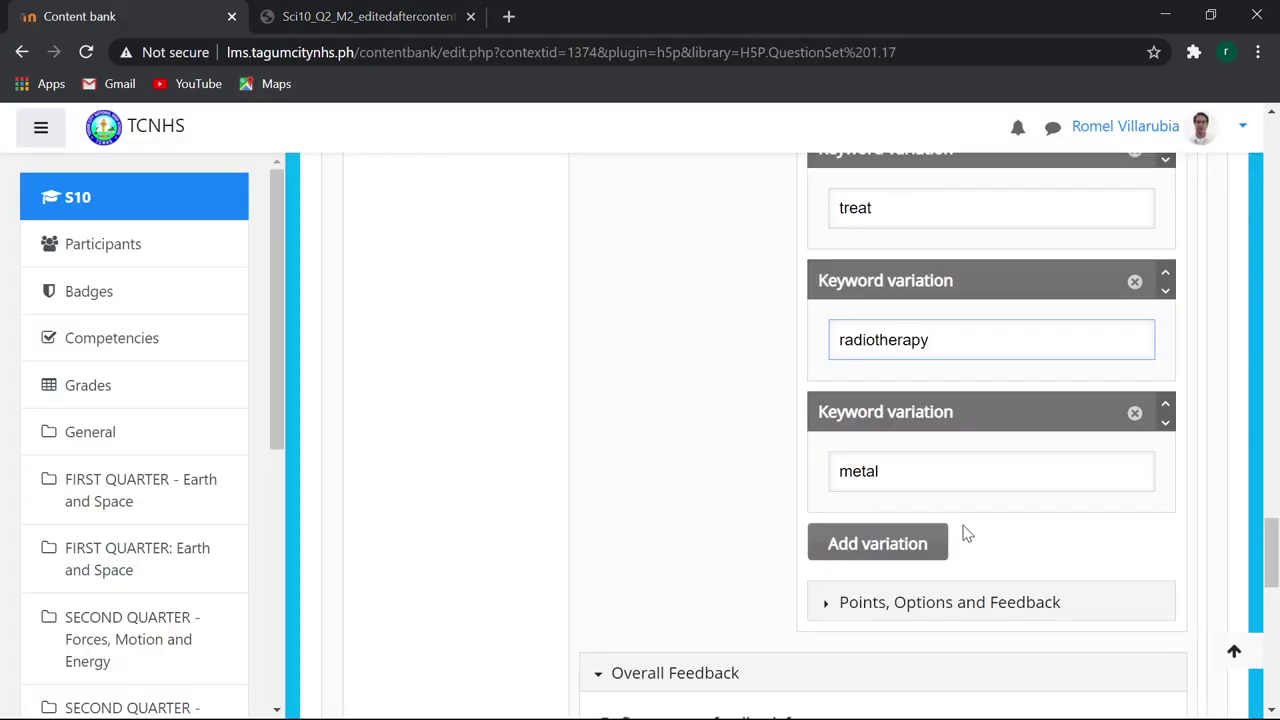
pyautogui.doubleClick(929, 478)
pyautogui.hotkey('ctrl', 'v')
pyautogui.scroll(-1, 725, 482)
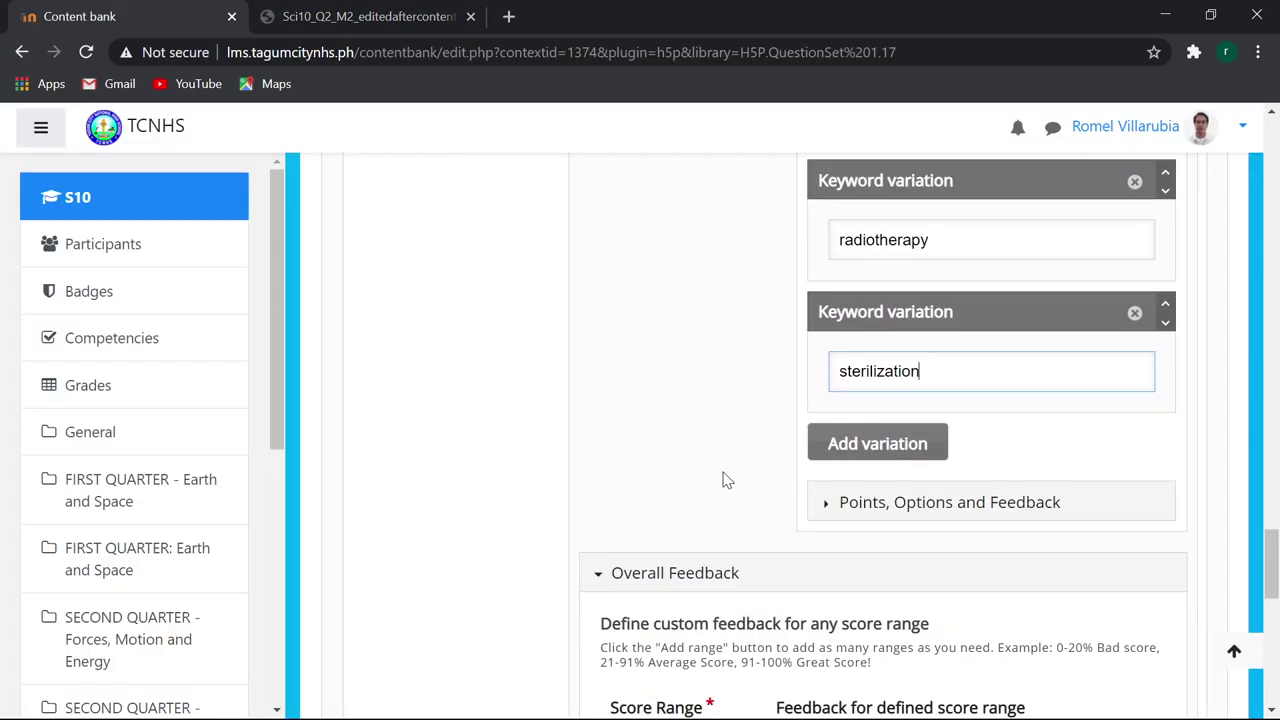
pyautogui.scroll(-2, 725, 482)
pyautogui.scroll(-5, 735, 500)
pyautogui.scroll(1, 745, 505)
pyautogui.scroll(2, 545, 465)
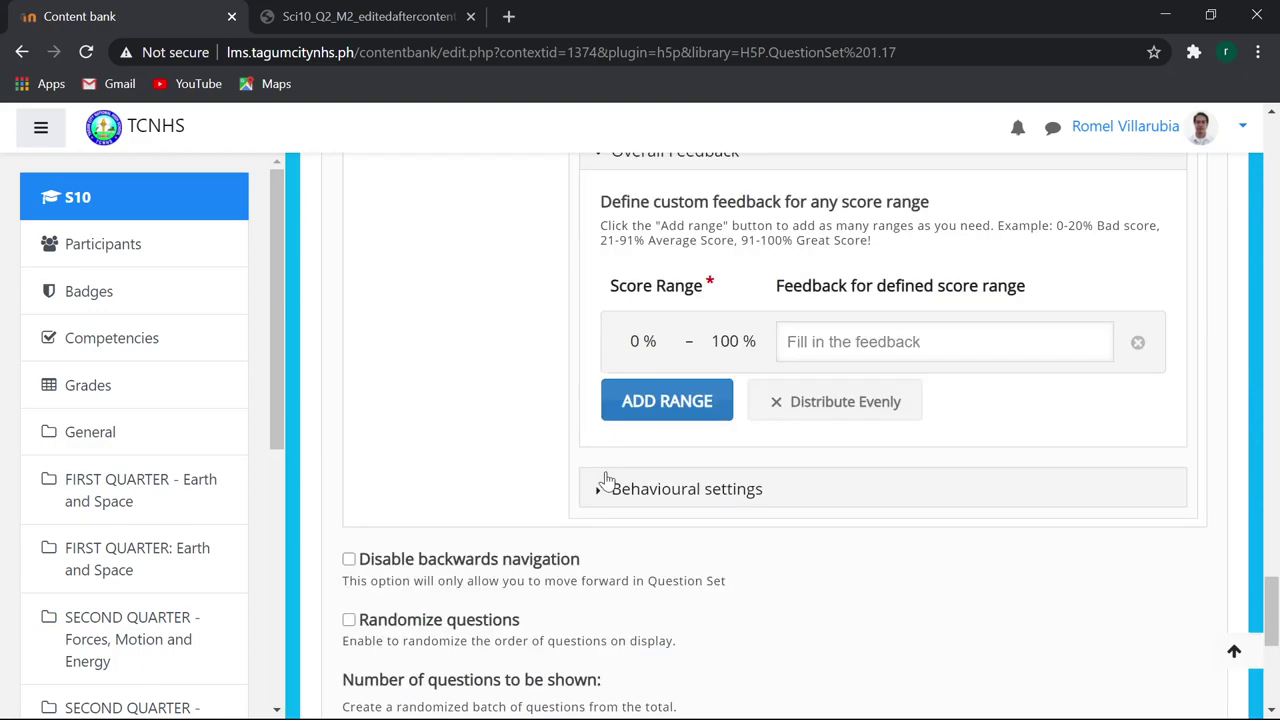
# Expand the essay's Behavioural settings, review the form, and save the Let Us Remember set.
pyautogui.click(598, 489)
pyautogui.scroll(-2, 786, 586)
pyautogui.scroll(-3, 786, 586)
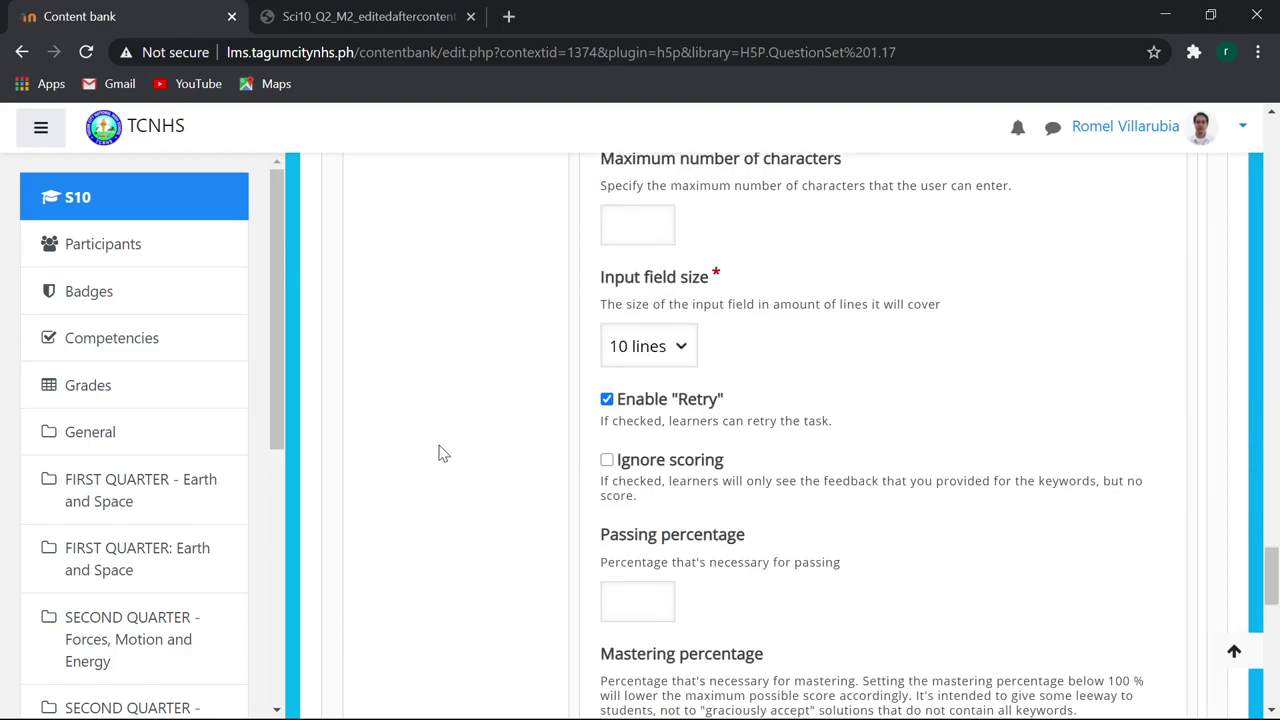
pyautogui.scroll(-5, 440, 455)
pyautogui.scroll(-4, 472, 458)
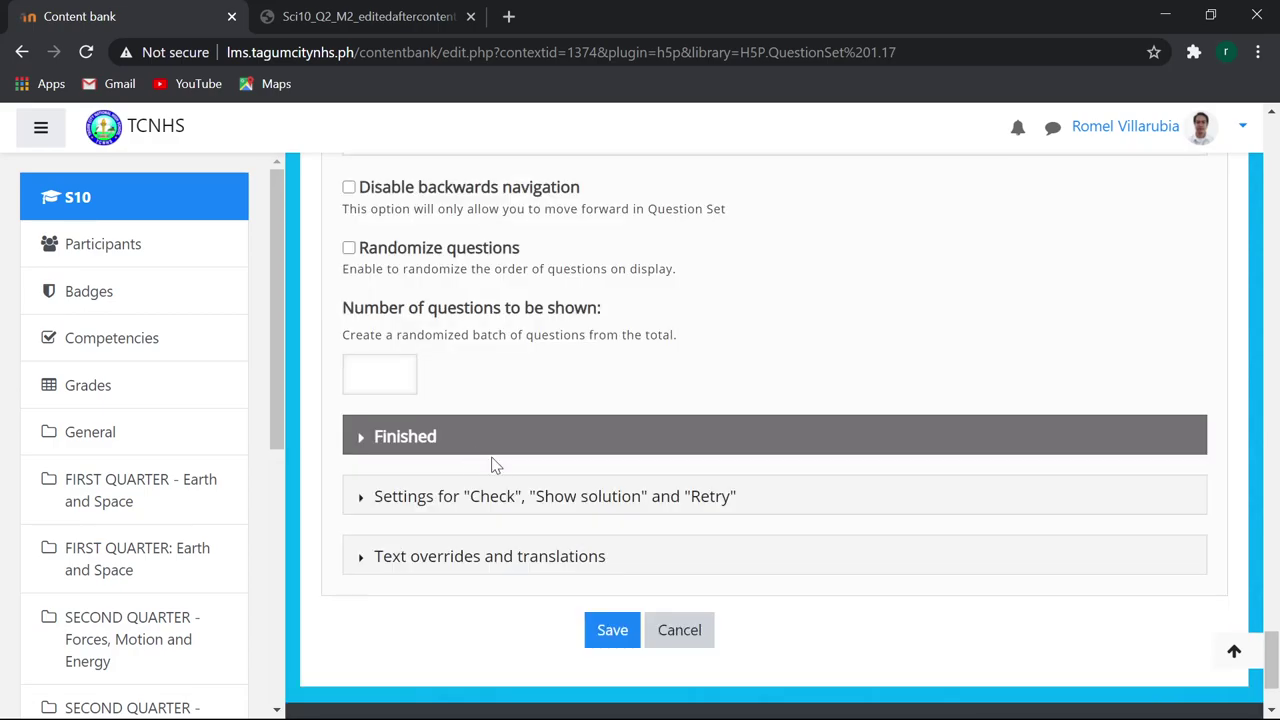
pyautogui.scroll(10, 503, 446)
pyautogui.scroll(10, 507, 451)
pyautogui.scroll(5, 505, 450)
pyautogui.scroll(5, 503, 449)
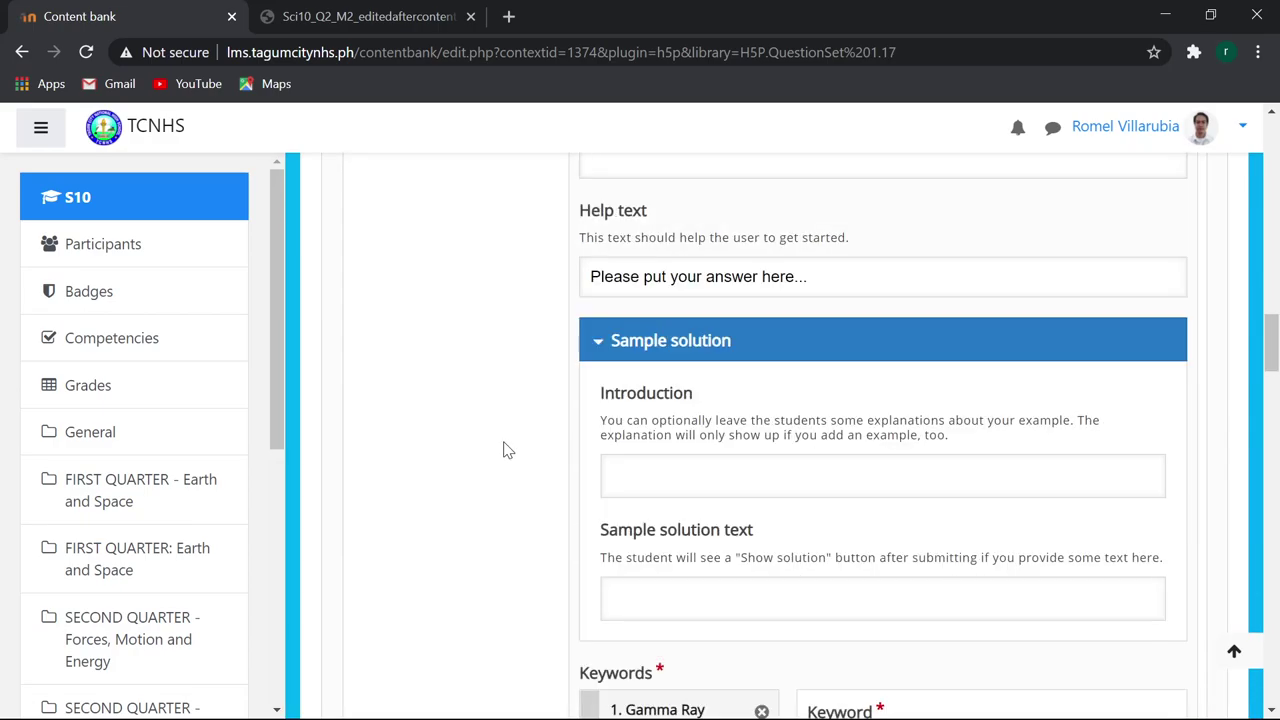
pyautogui.scroll(7, 506, 446)
pyautogui.scroll(1, 745, 465)
pyautogui.scroll(2, 745, 465)
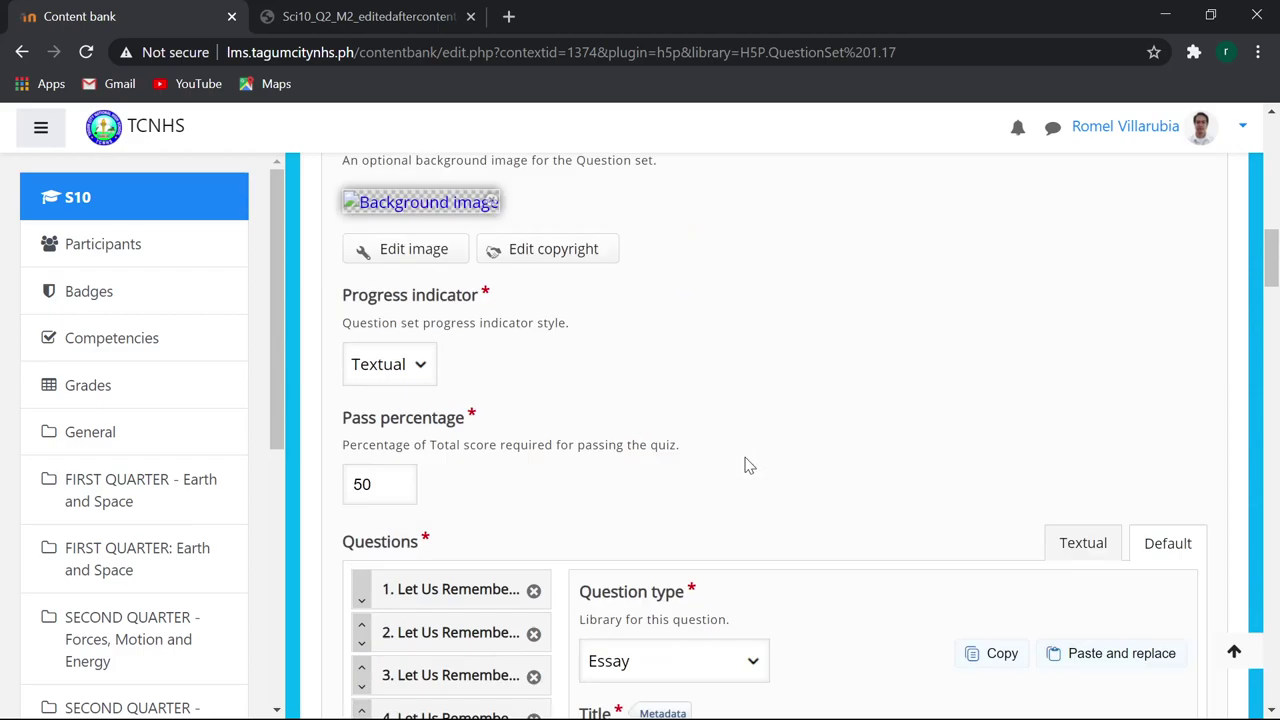
pyautogui.scroll(2, 745, 465)
pyautogui.scroll(3, 794, 471)
pyautogui.scroll(2, 794, 471)
pyautogui.scroll(-12, 794, 471)
pyautogui.scroll(-5, 798, 475)
pyautogui.scroll(-5, 800, 476)
pyautogui.scroll(-5, 800, 476)
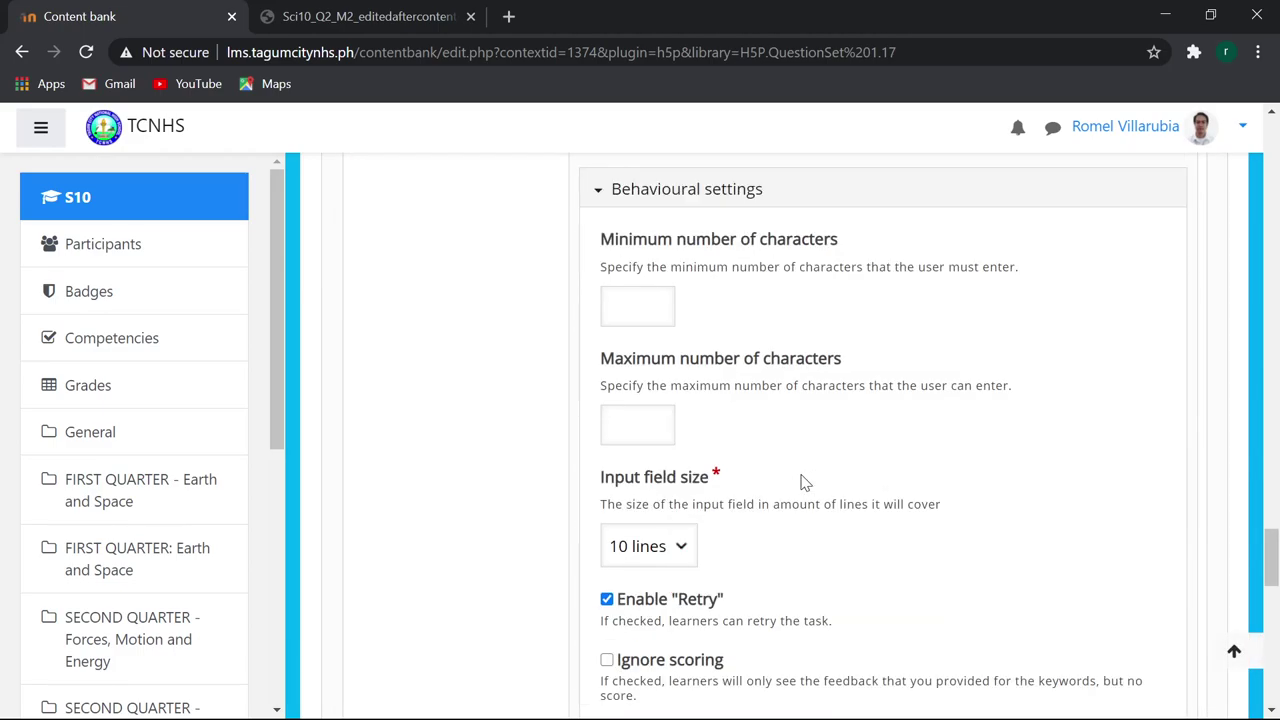
pyautogui.scroll(-5, 802, 473)
pyautogui.scroll(-10, 802, 473)
pyautogui.click(607, 535)
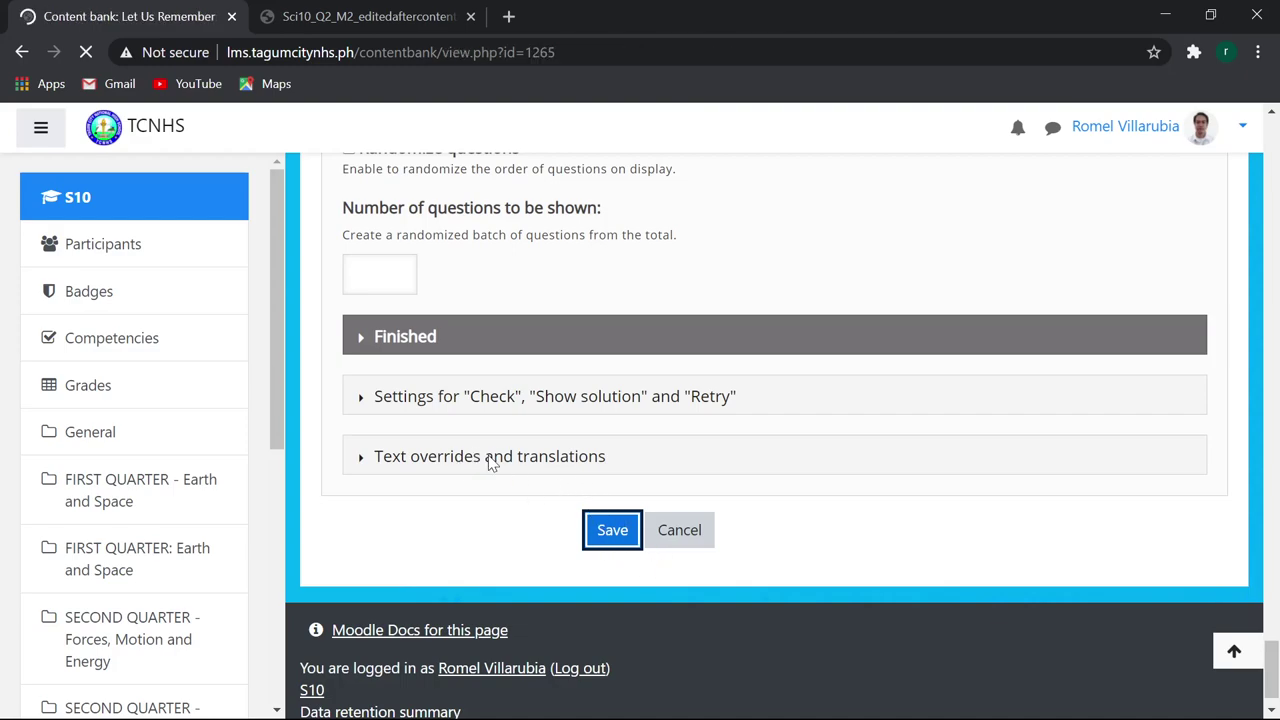
# Scroll down the loaded Let Us Remember content page.
pyautogui.scroll(-2, 751, 486)
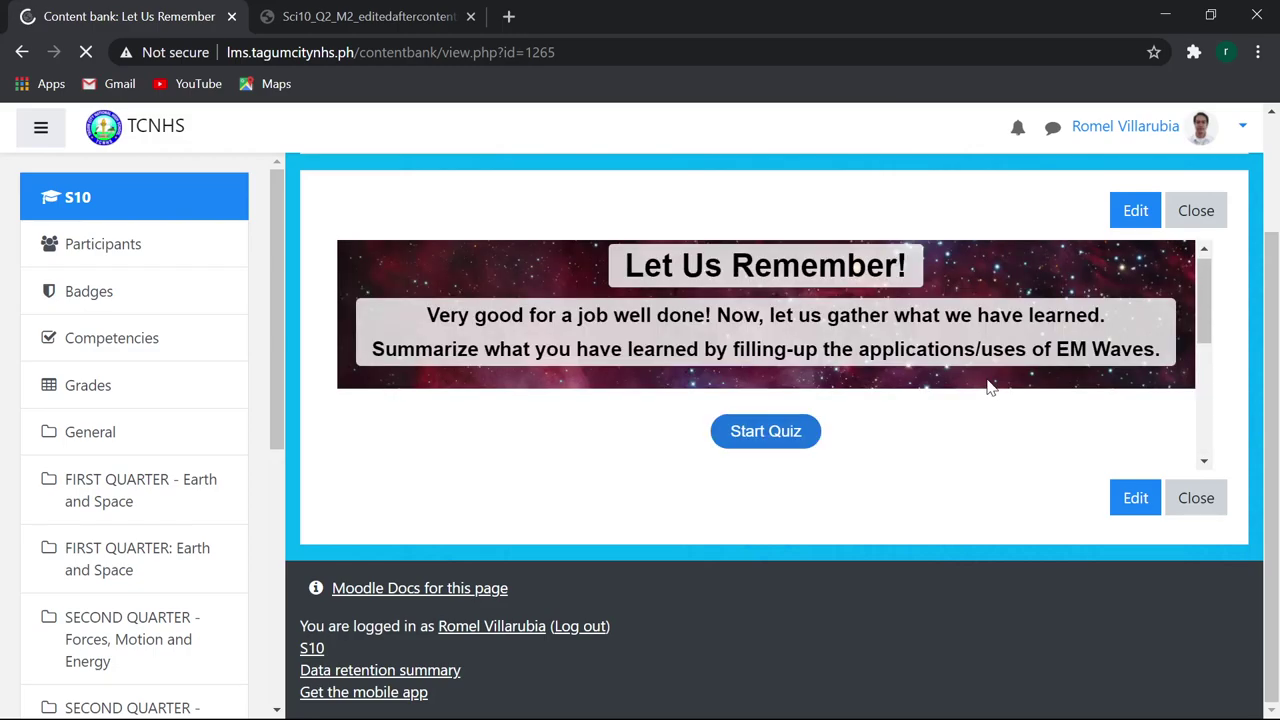
# Start the quiz, answer Radio Waves with a sentence about radio's uses, and check it.
pyautogui.click(766, 433)
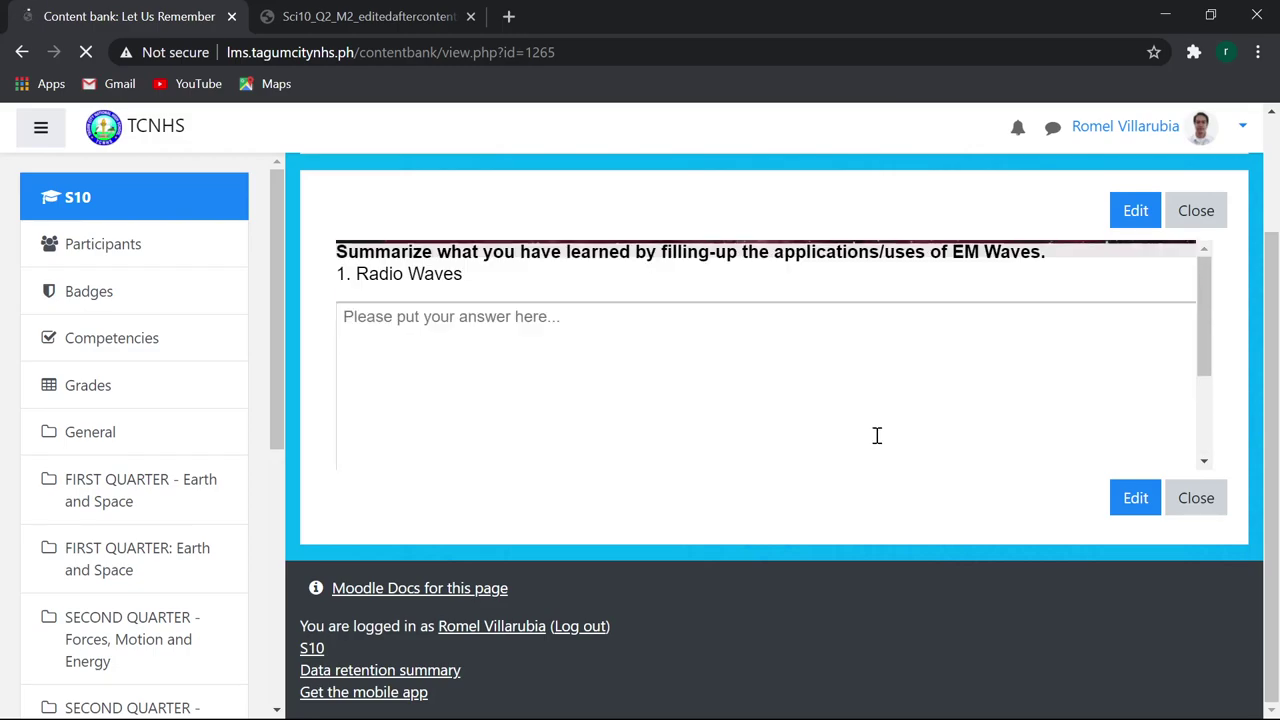
pyautogui.scroll(1, 475, 320)
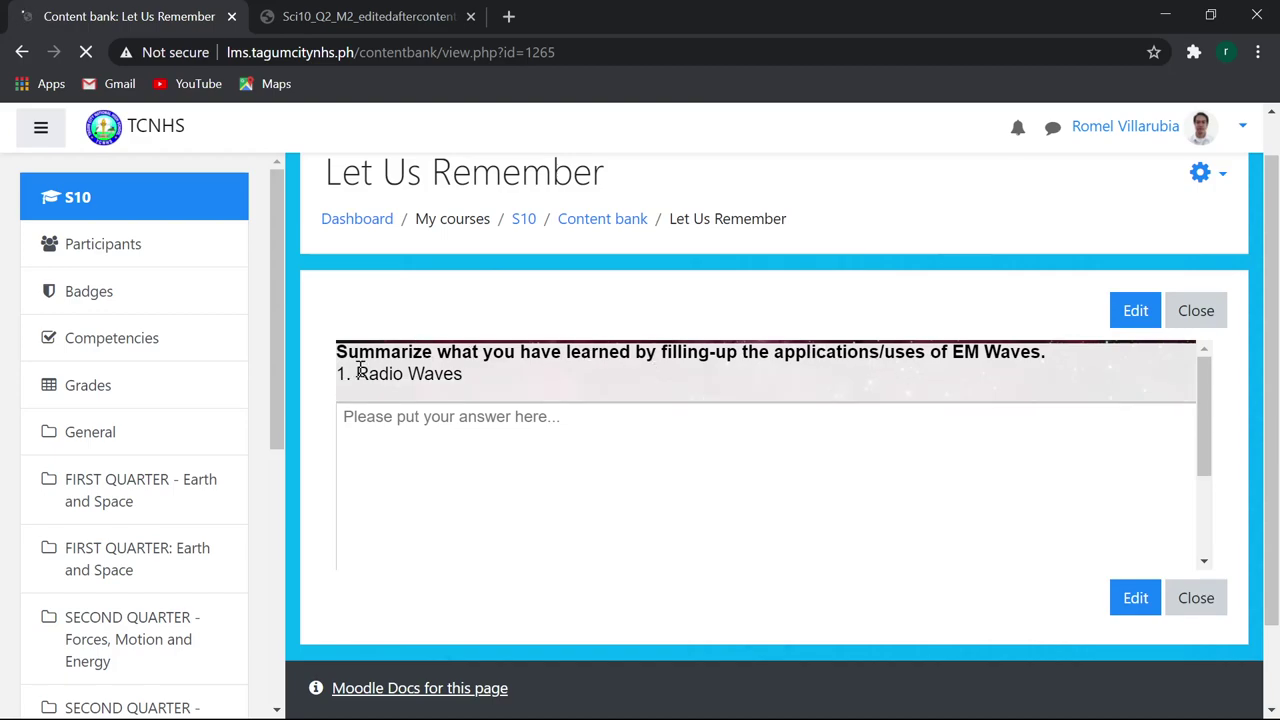
pyautogui.scroll(-2, 375, 372)
pyautogui.scroll(2, 379, 375)
pyautogui.click(387, 447)
pyautogui.write('radio is ')
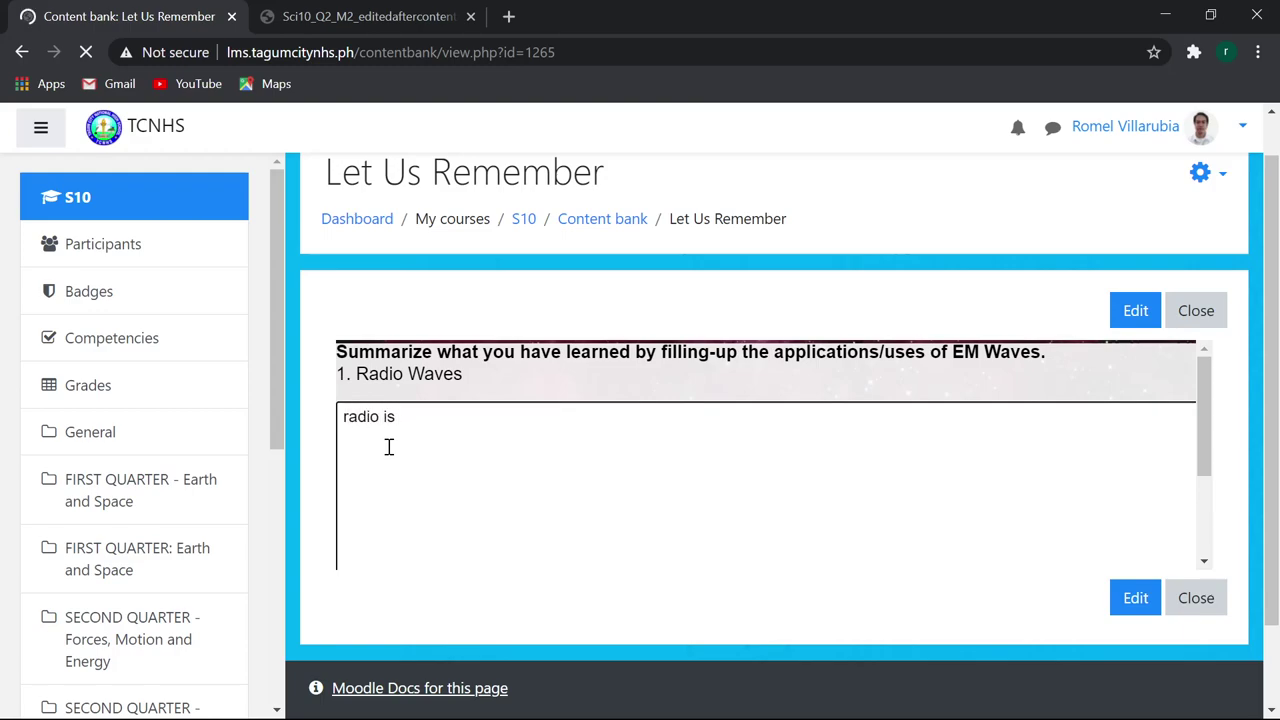
pyautogui.write('use ')
pyautogui.write('in commn')
pyautogui.press('BackSpace')
pyautogui.press('BackSpace')
pyautogui.write('tion')
pyautogui.scroll(-1, 594, 477)
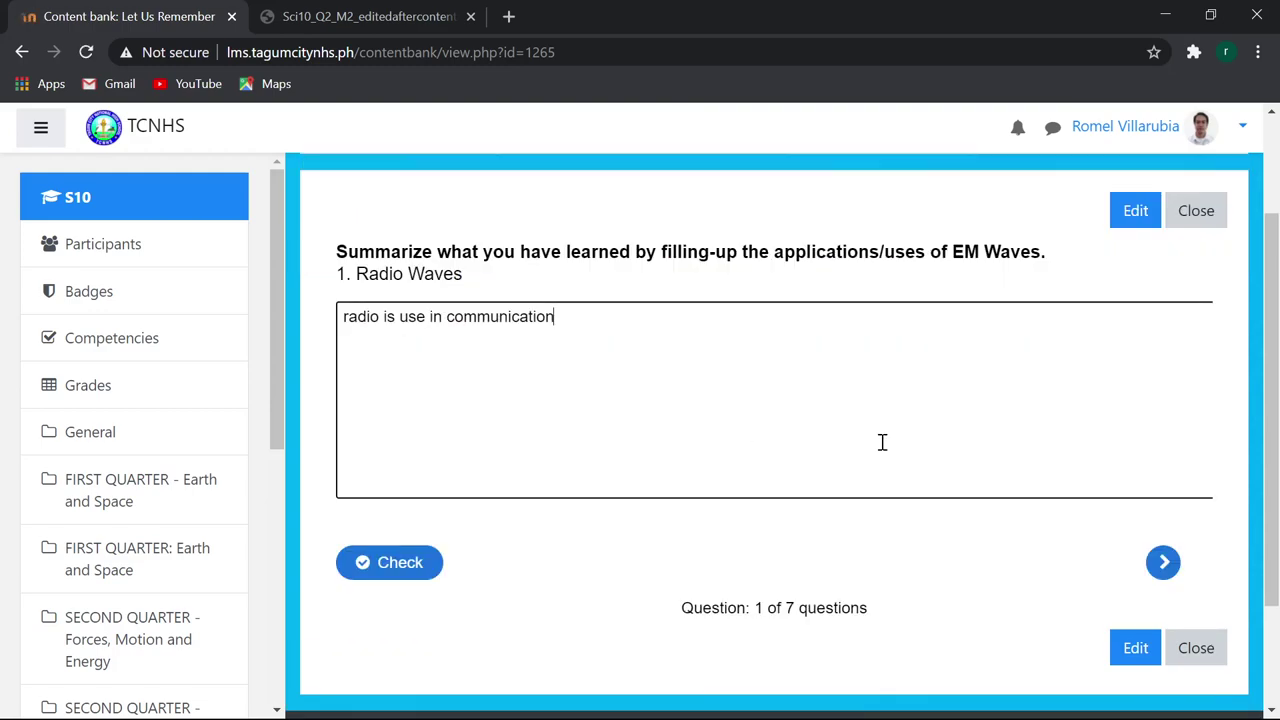
pyautogui.click(368, 573)
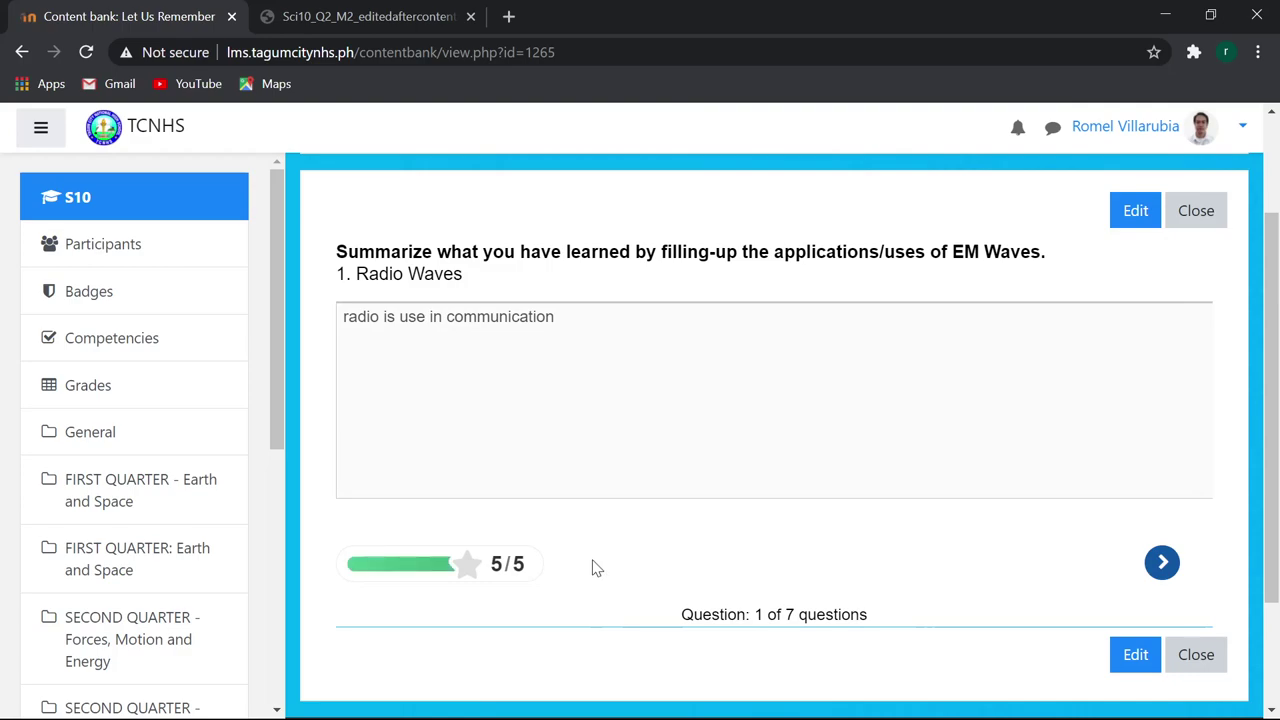
pyautogui.scroll(-1, 1160, 563)
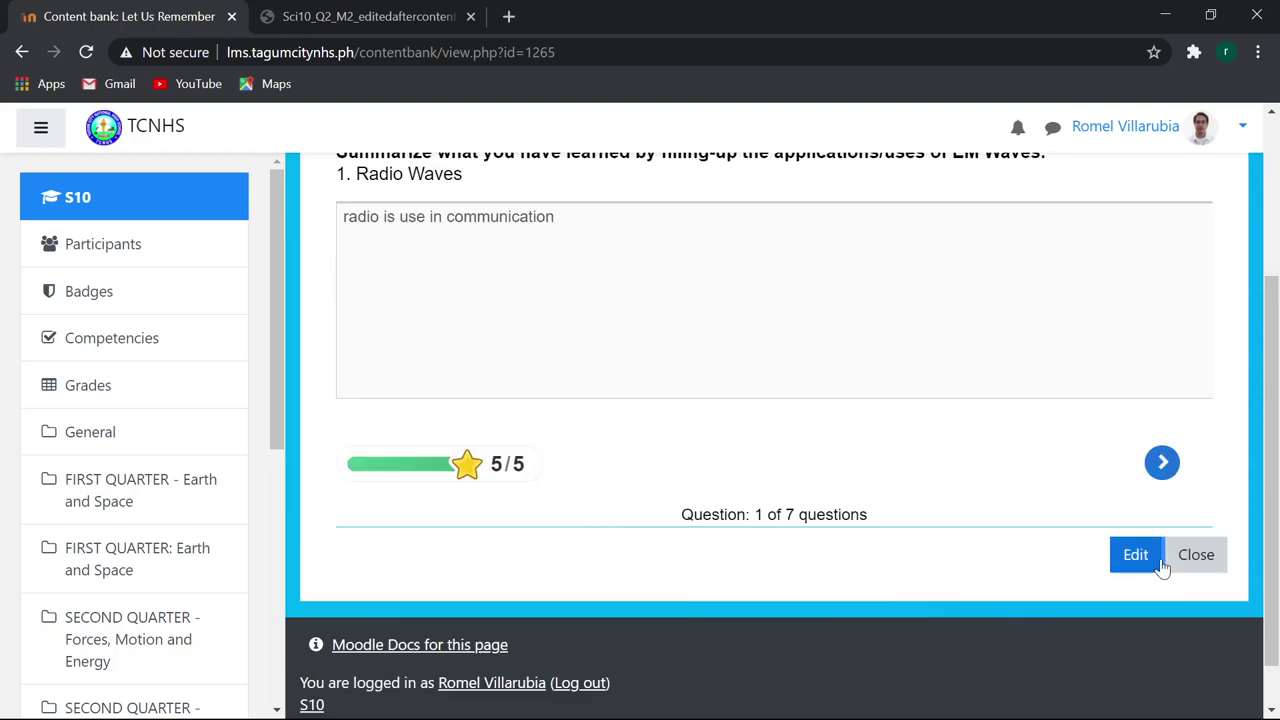
# Enter filler answers for Microwaves and the third question, checking the Microwaves score.
pyautogui.click(1163, 462)
pyautogui.scroll(1, 846, 452)
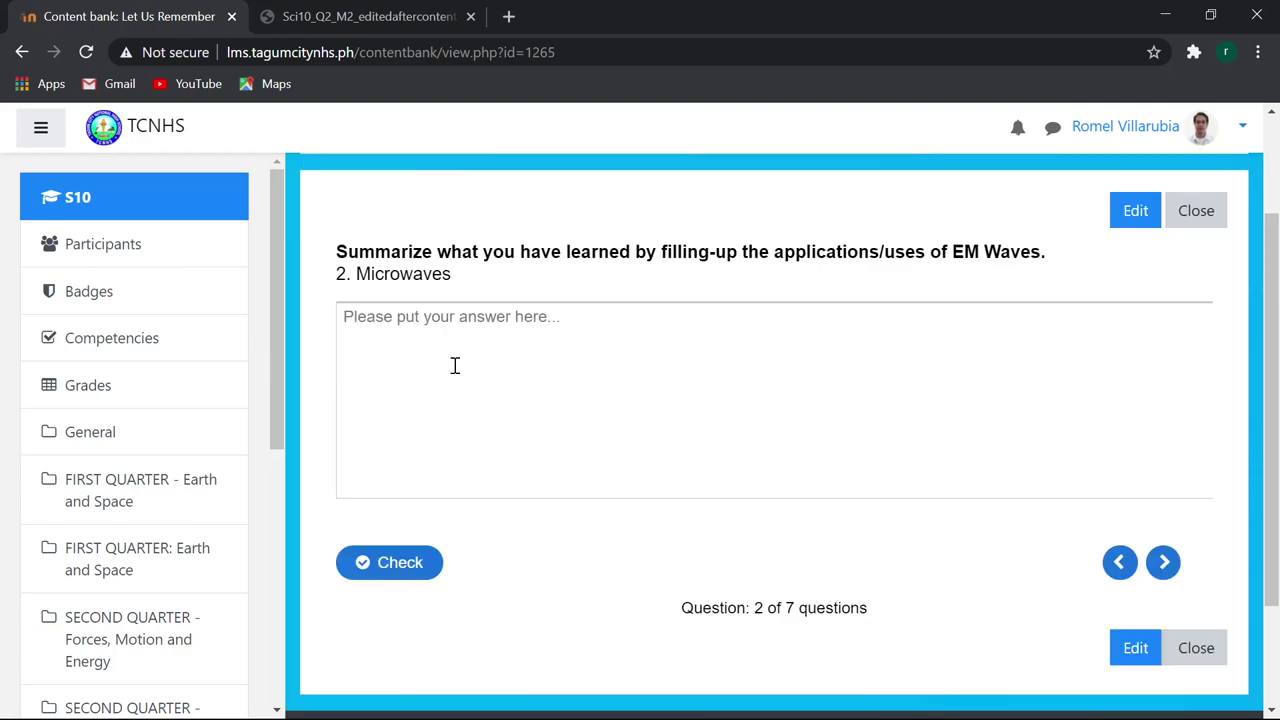
pyautogui.click(434, 354)
pyautogui.write('adcafsfsgfsgf')
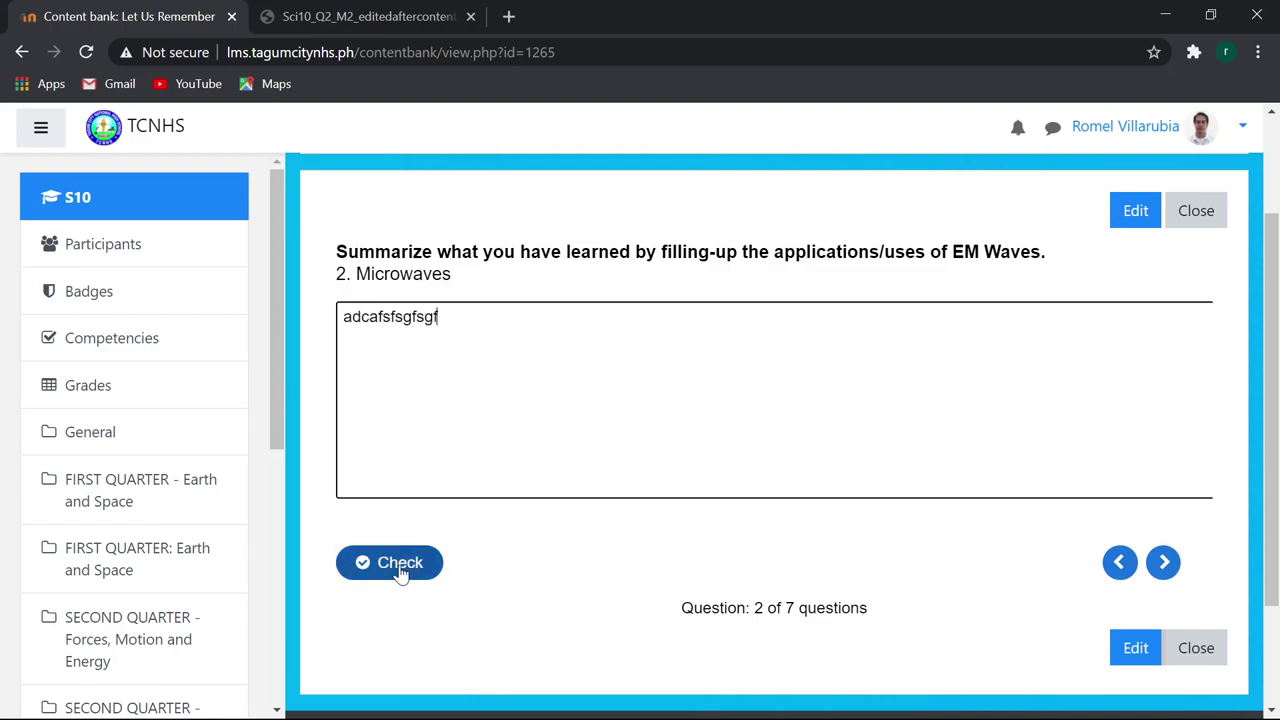
pyautogui.click(400, 565)
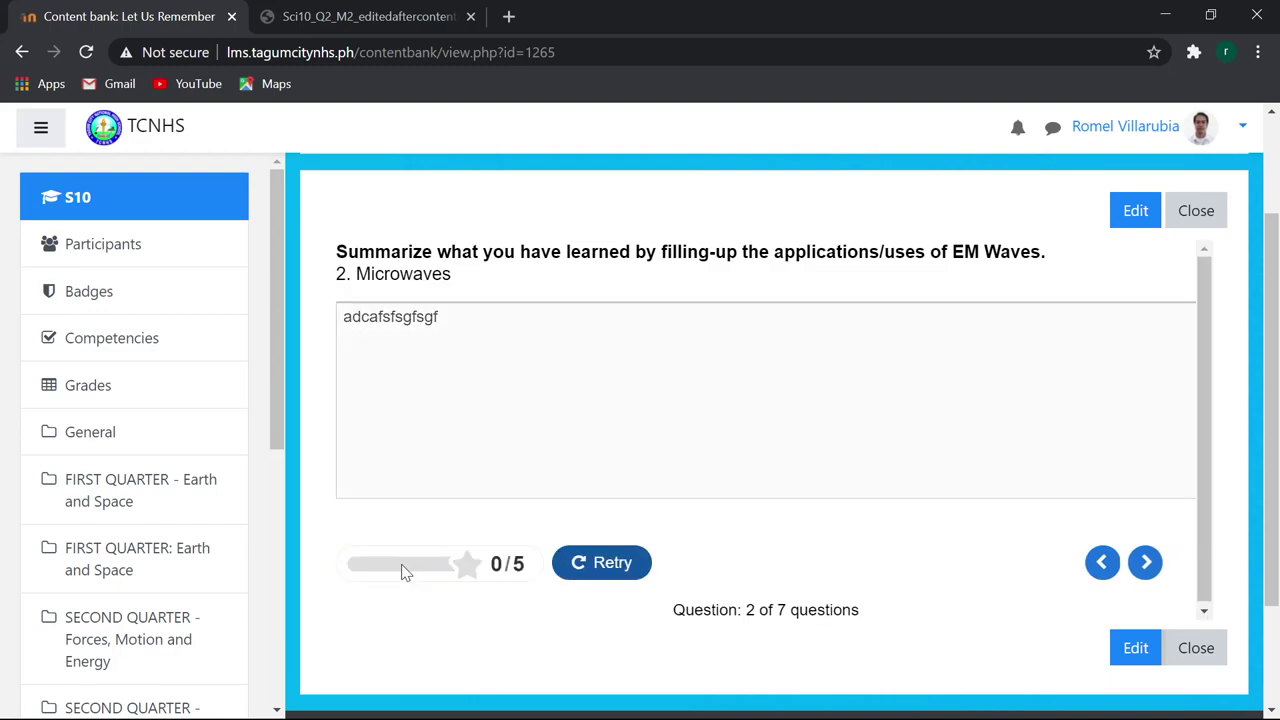
pyautogui.click(1164, 562)
pyautogui.click(439, 358)
pyautogui.write('ewfwefwgw')
# Answer Visible Light with 'see', check it for 2/5, then advance to X-Ray.
pyautogui.click(1164, 563)
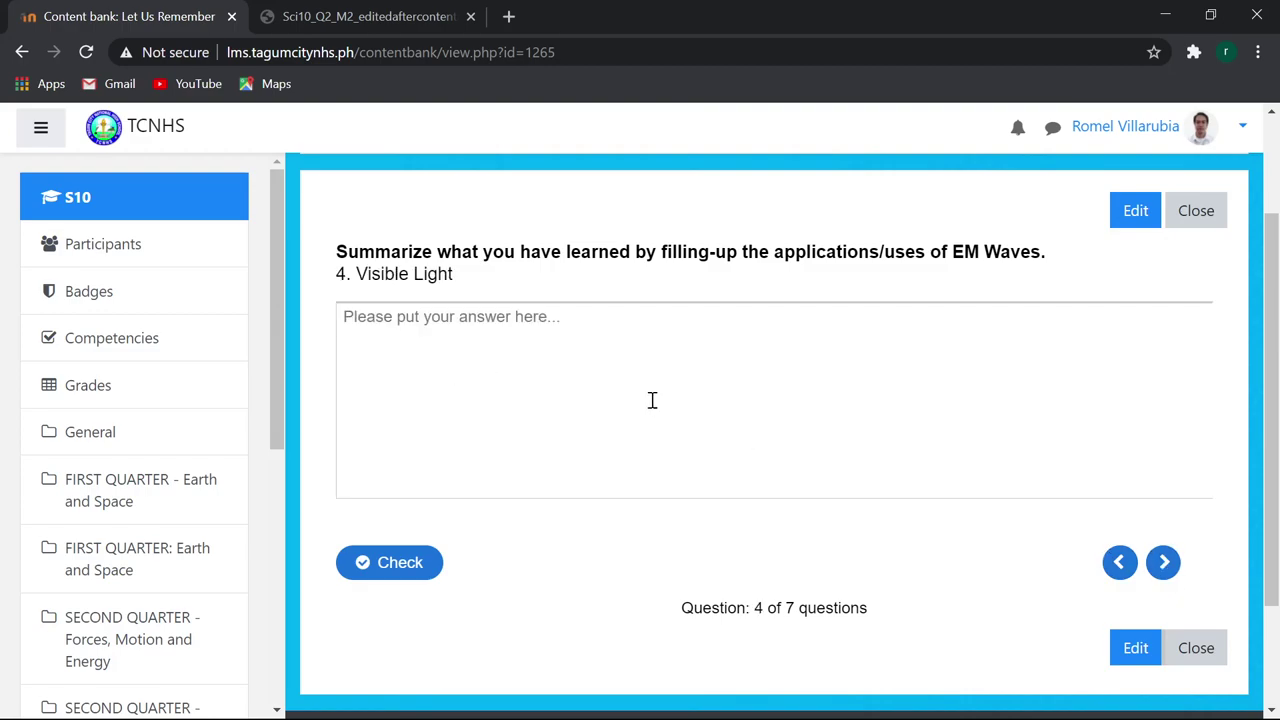
pyautogui.click(558, 372)
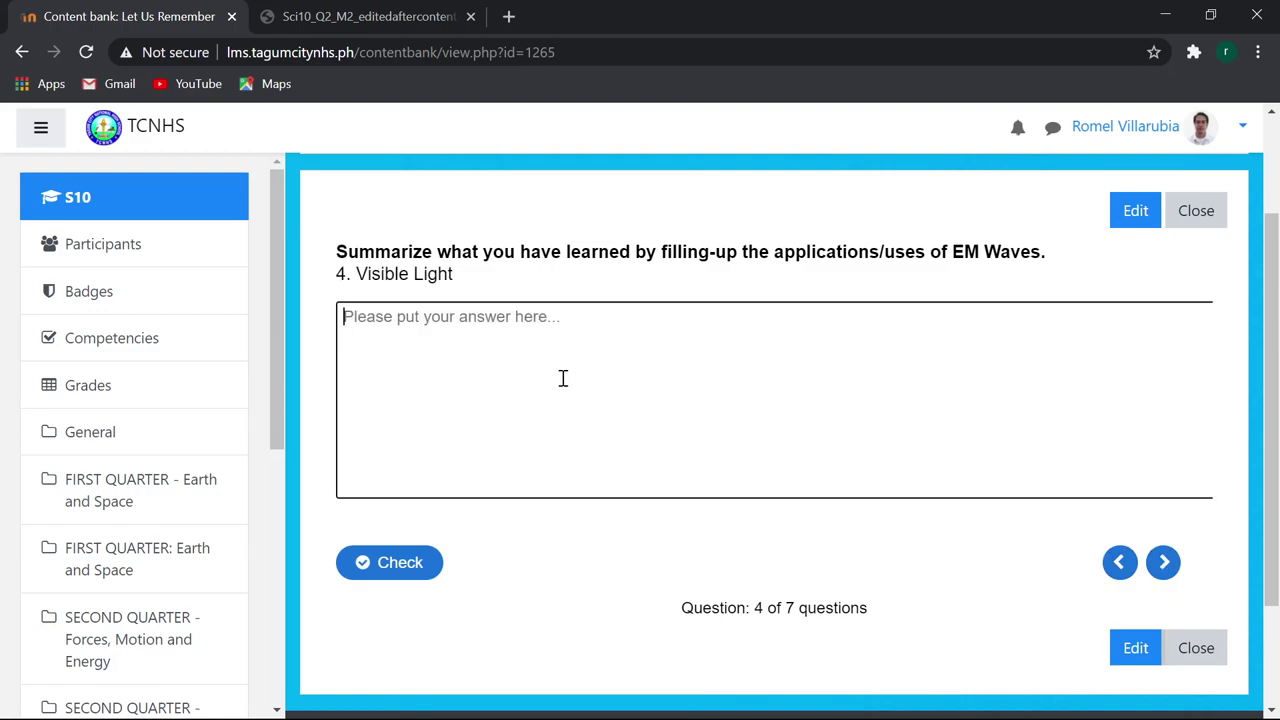
pyautogui.write('see')
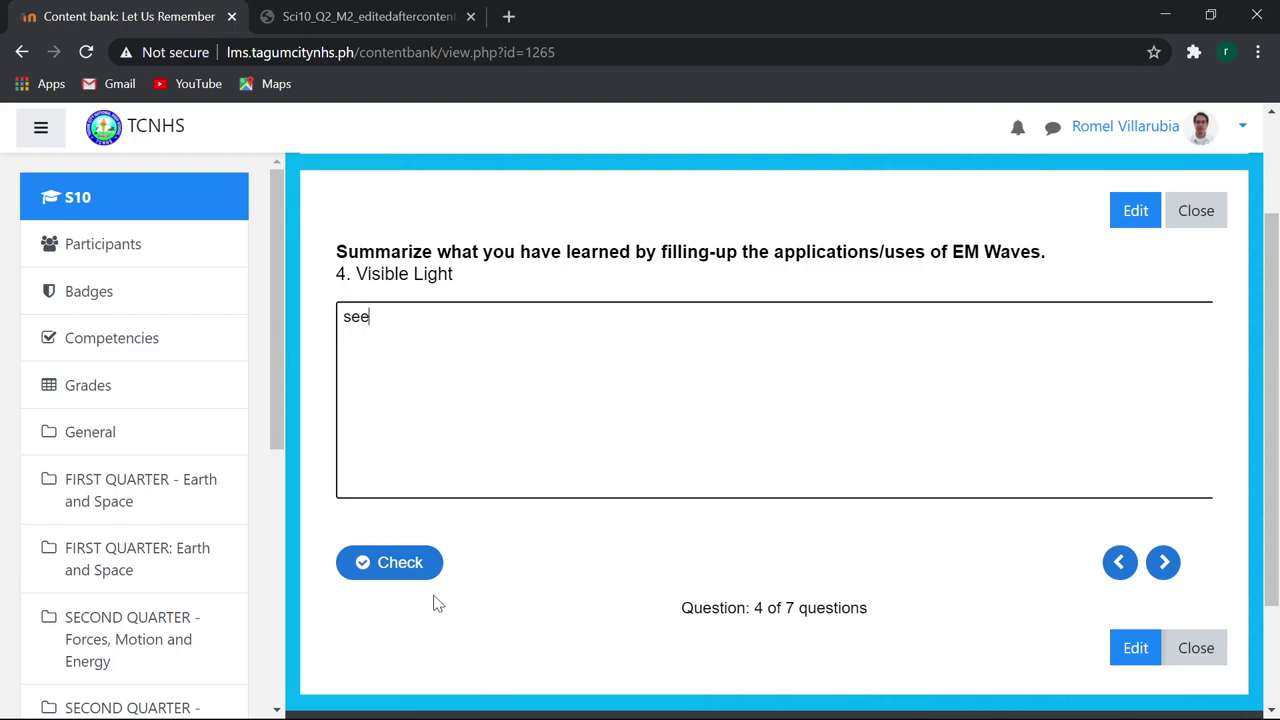
pyautogui.click(417, 565)
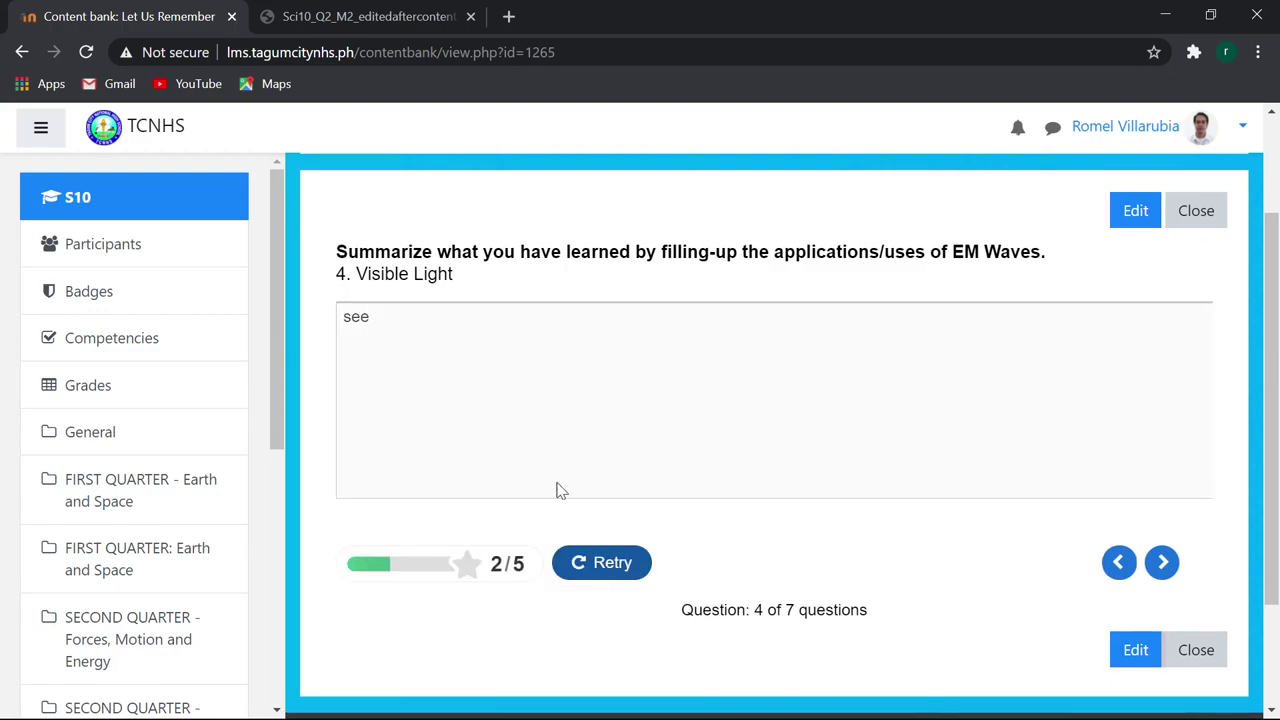
pyautogui.click(1164, 566)
pyautogui.click(1164, 566)
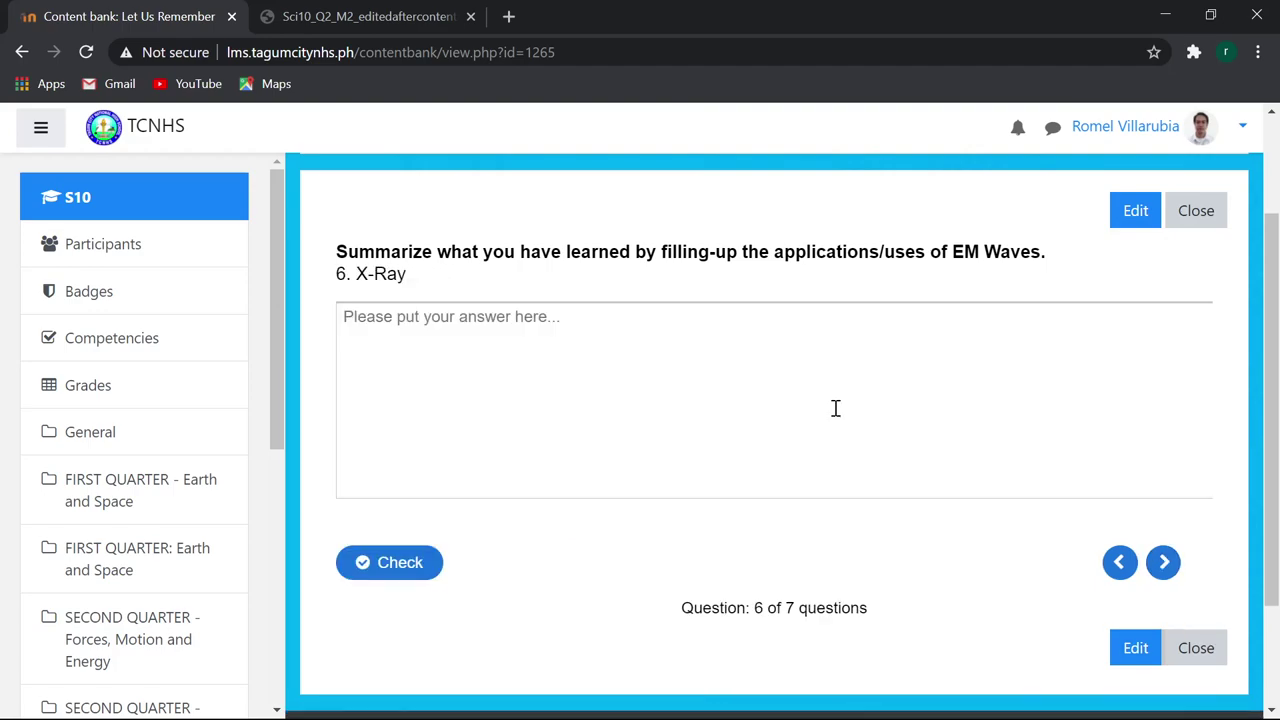
pyautogui.scroll(2, 850, 430)
pyautogui.scroll(1, 850, 425)
pyautogui.scroll(-1, 850, 425)
pyautogui.scroll(1, 850, 421)
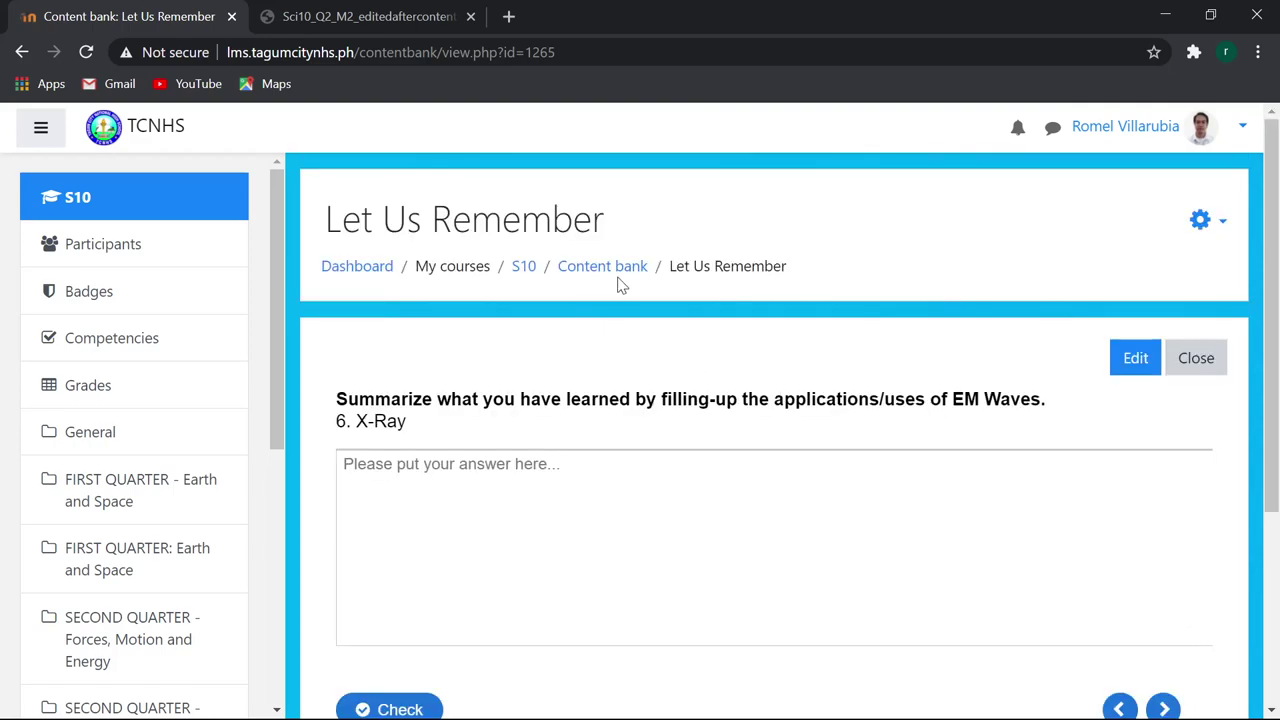
pyautogui.scroll(-2, 780, 350)
pyautogui.scroll(1, 922, 345)
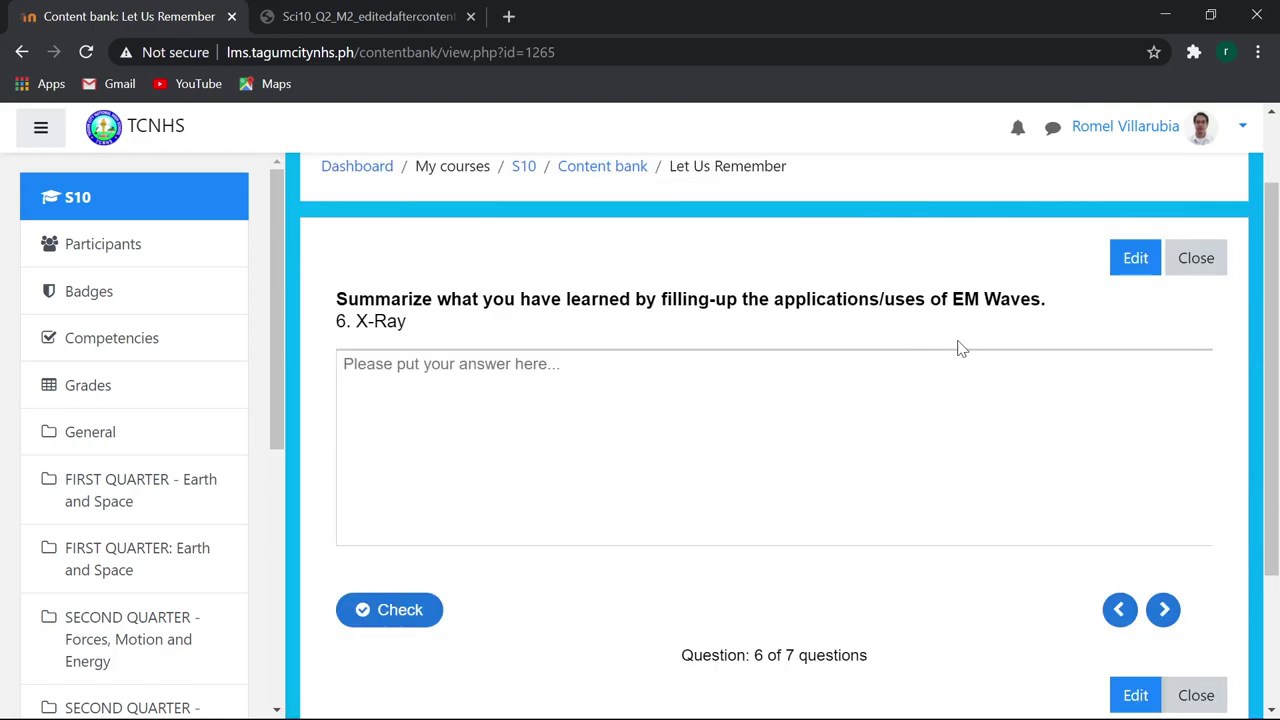
# Close the H5P preview and go to SECOND QUARTER - Forces, Motion and Energy.
pyautogui.click(1198, 262)
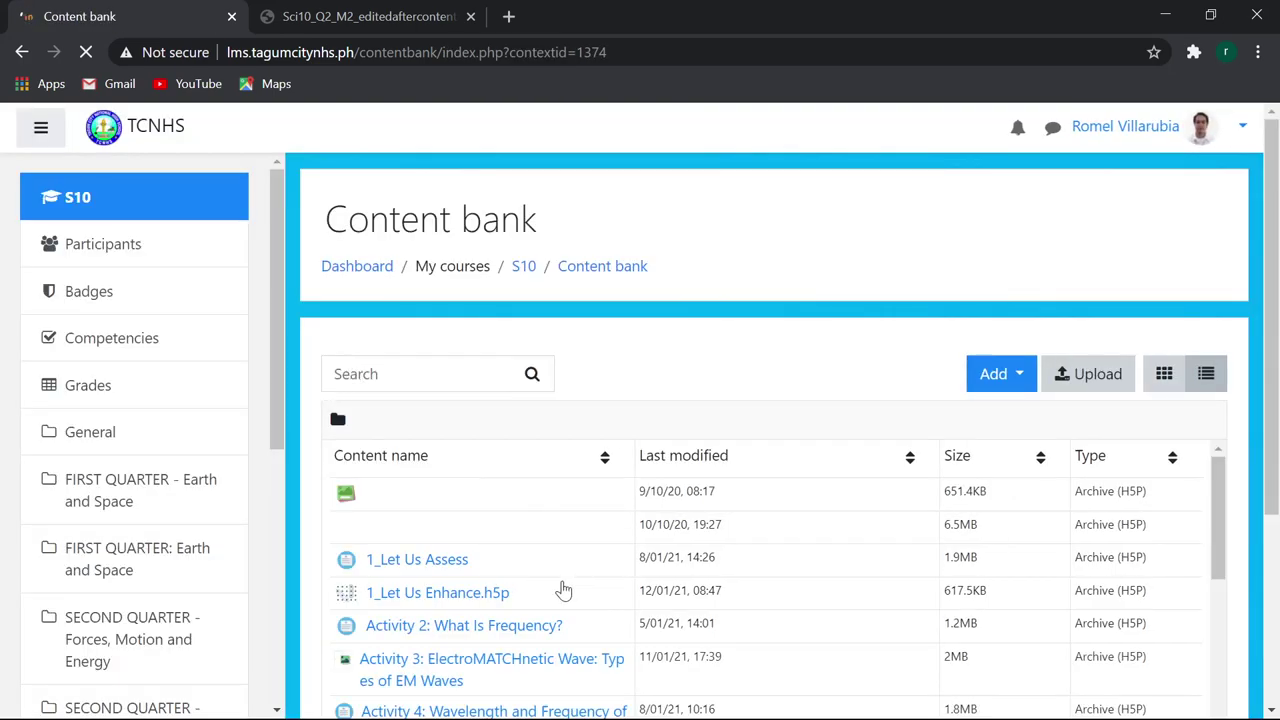
pyautogui.scroll(-1, 525, 550)
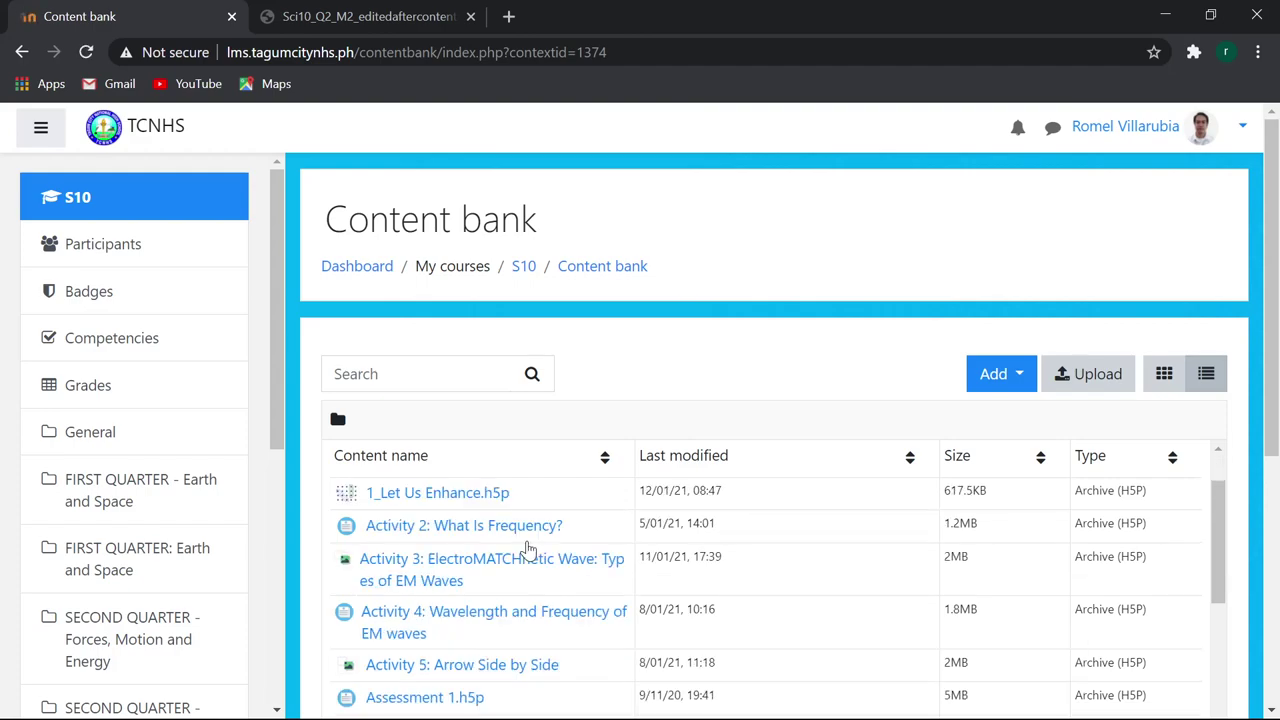
pyautogui.scroll(1, 528, 548)
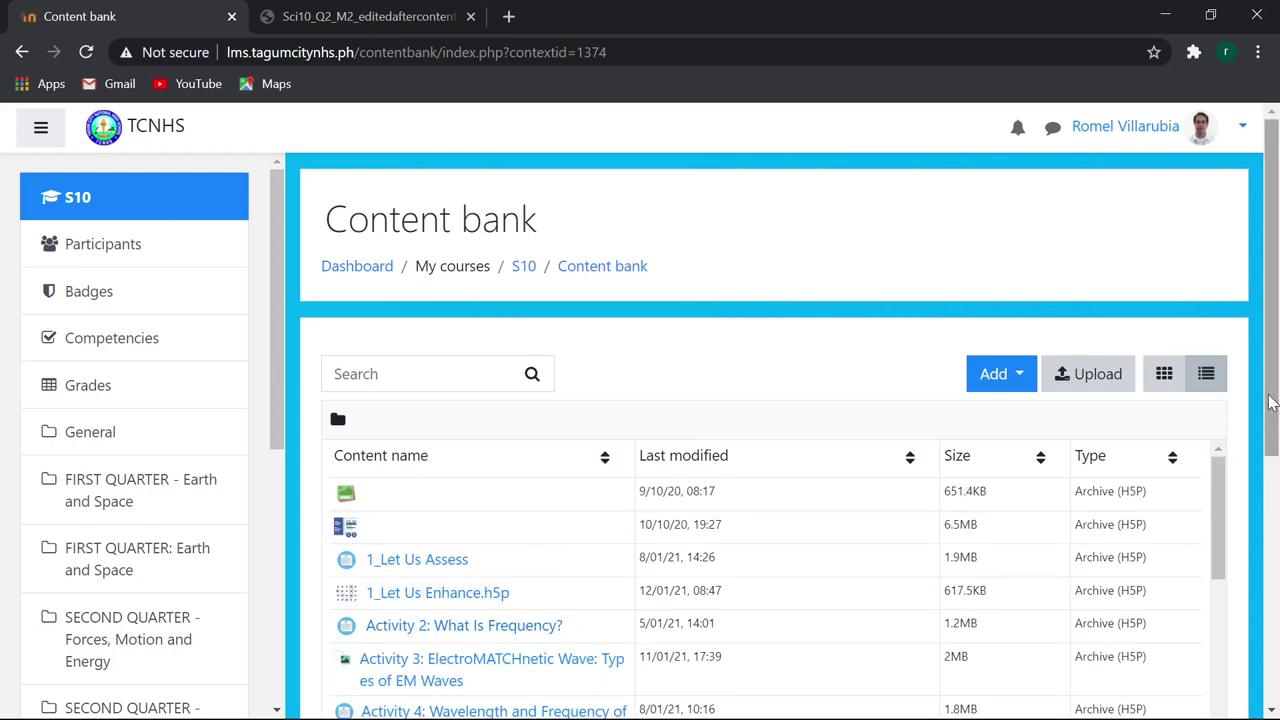
pyautogui.moveTo(1270, 400); pyautogui.dragTo(1268, 474)
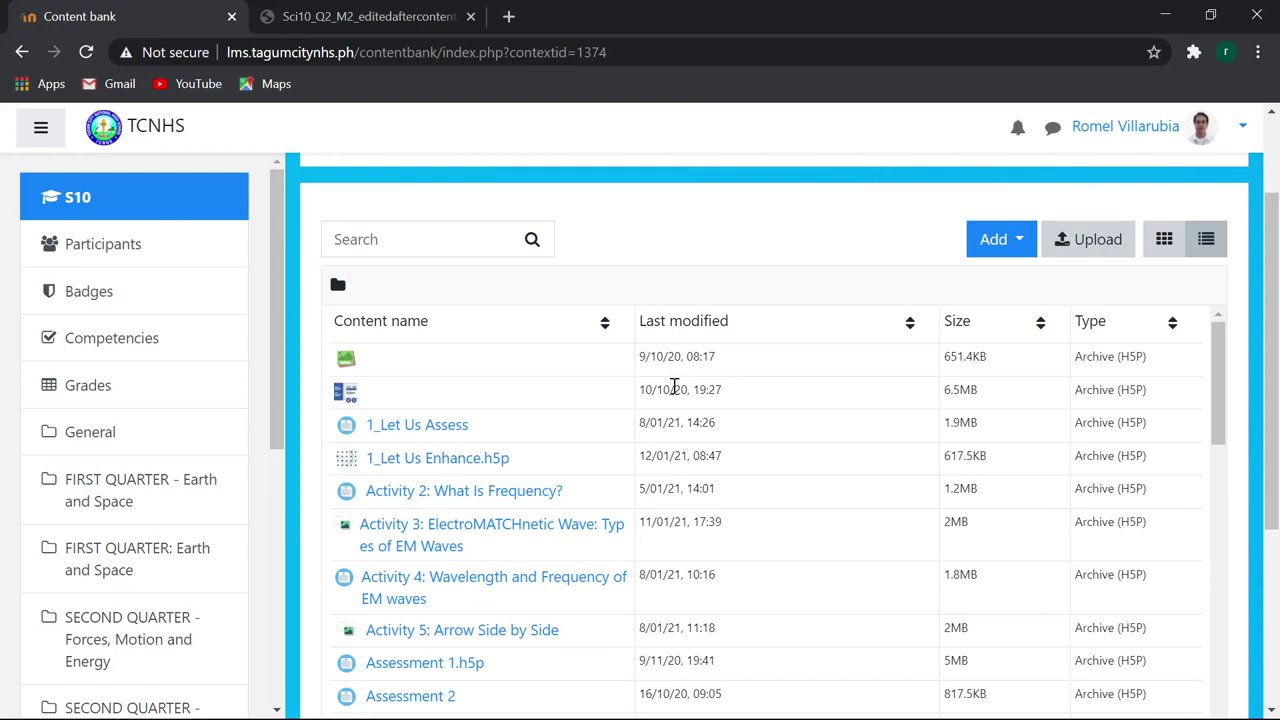
pyautogui.scroll(-2, 125, 490)
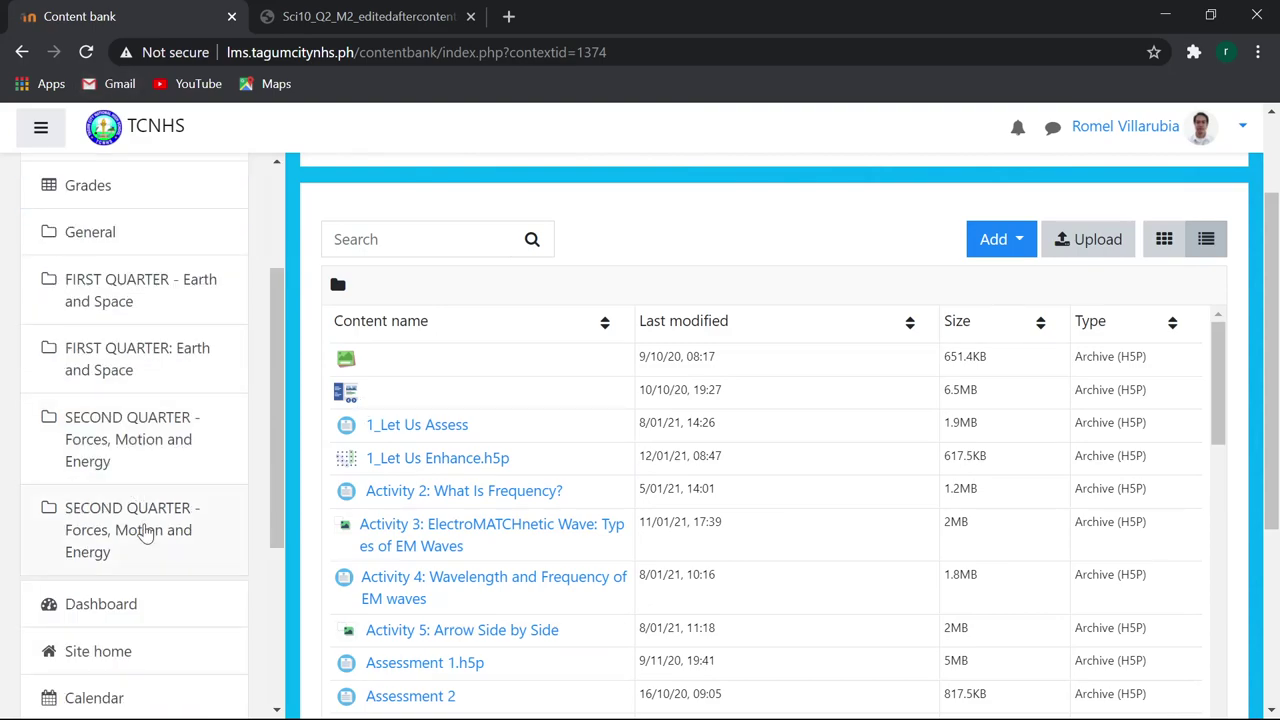
pyautogui.scroll(-2, 145, 530)
pyautogui.scroll(1, 142, 545)
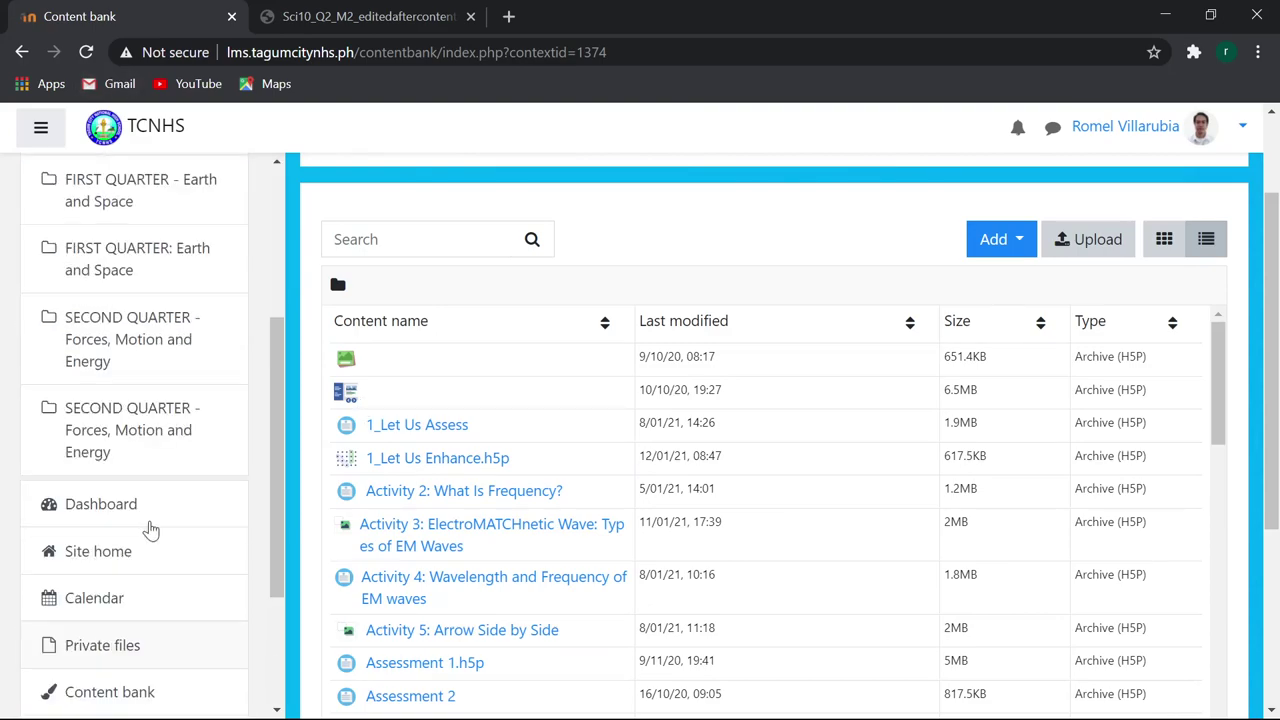
pyautogui.scroll(-1, 156, 405)
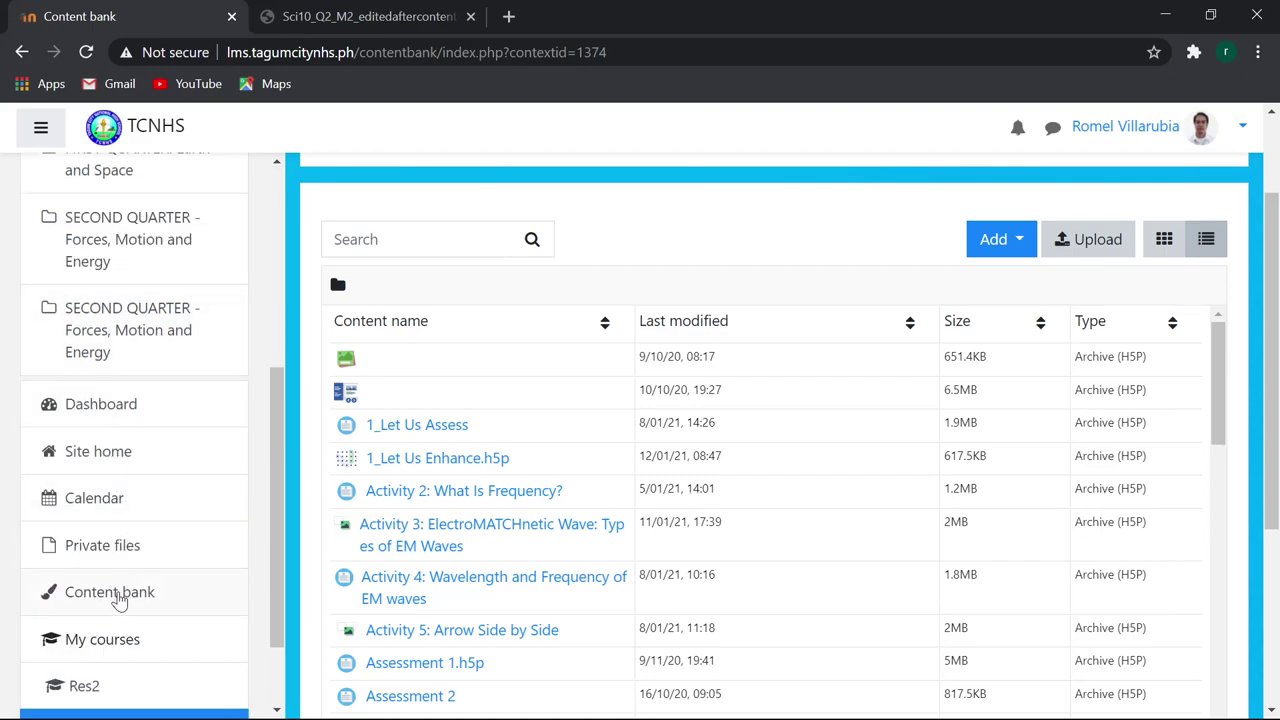
pyautogui.scroll(2, 145, 490)
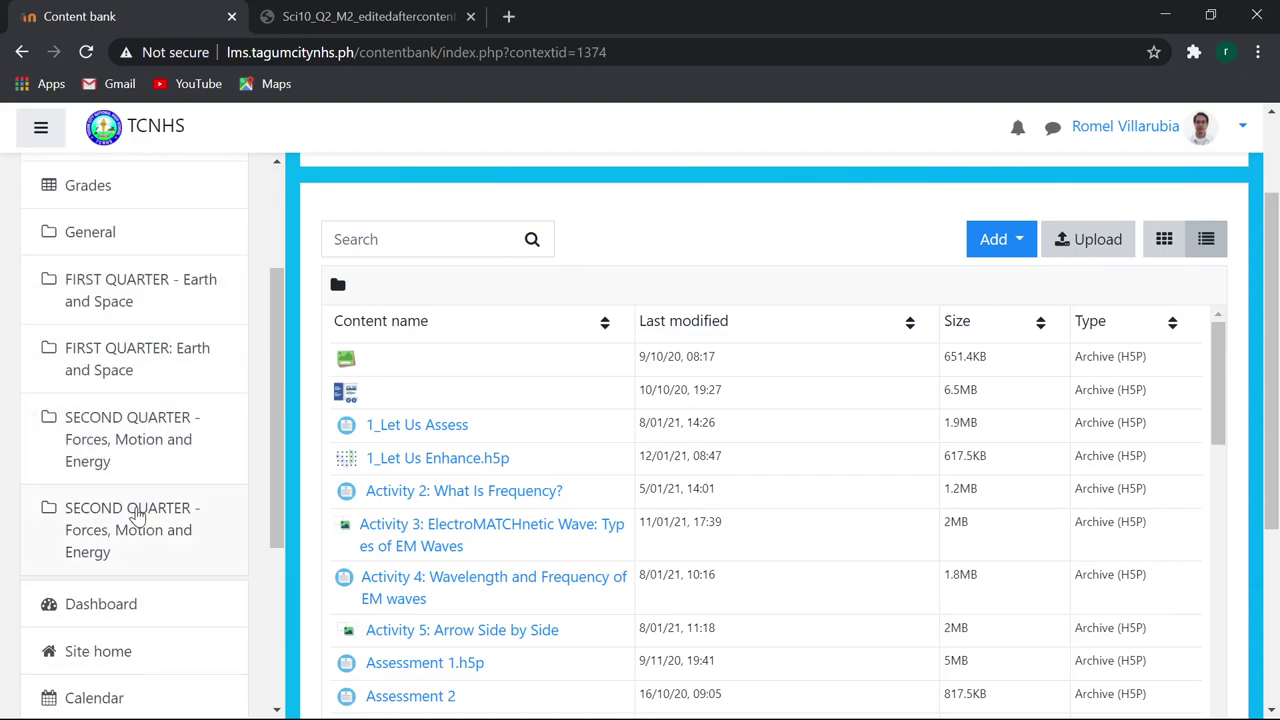
pyautogui.click(139, 514)
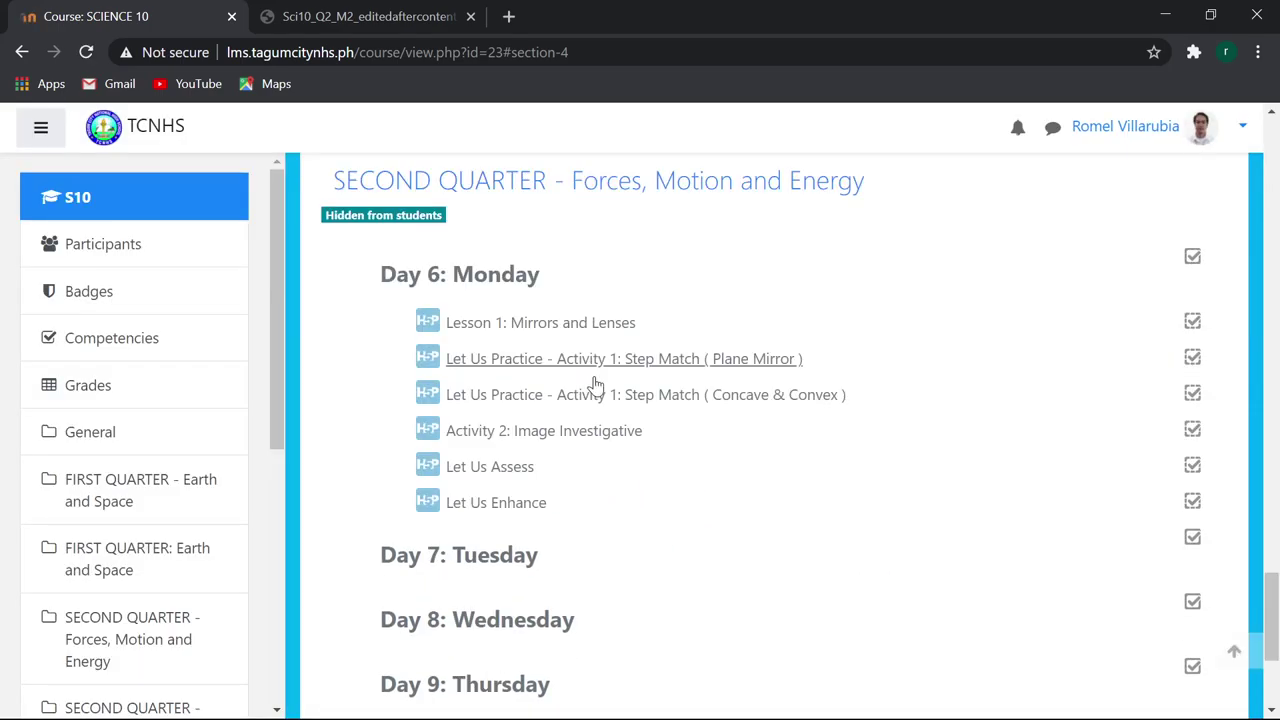
# Turn editing on for SCIENCE 10 and start adding an activity under Day 6.
pyautogui.scroll(-2, 600, 340)
pyautogui.scroll(5, 608, 380)
pyautogui.scroll(3, 640, 377)
pyautogui.scroll(2, 663, 386)
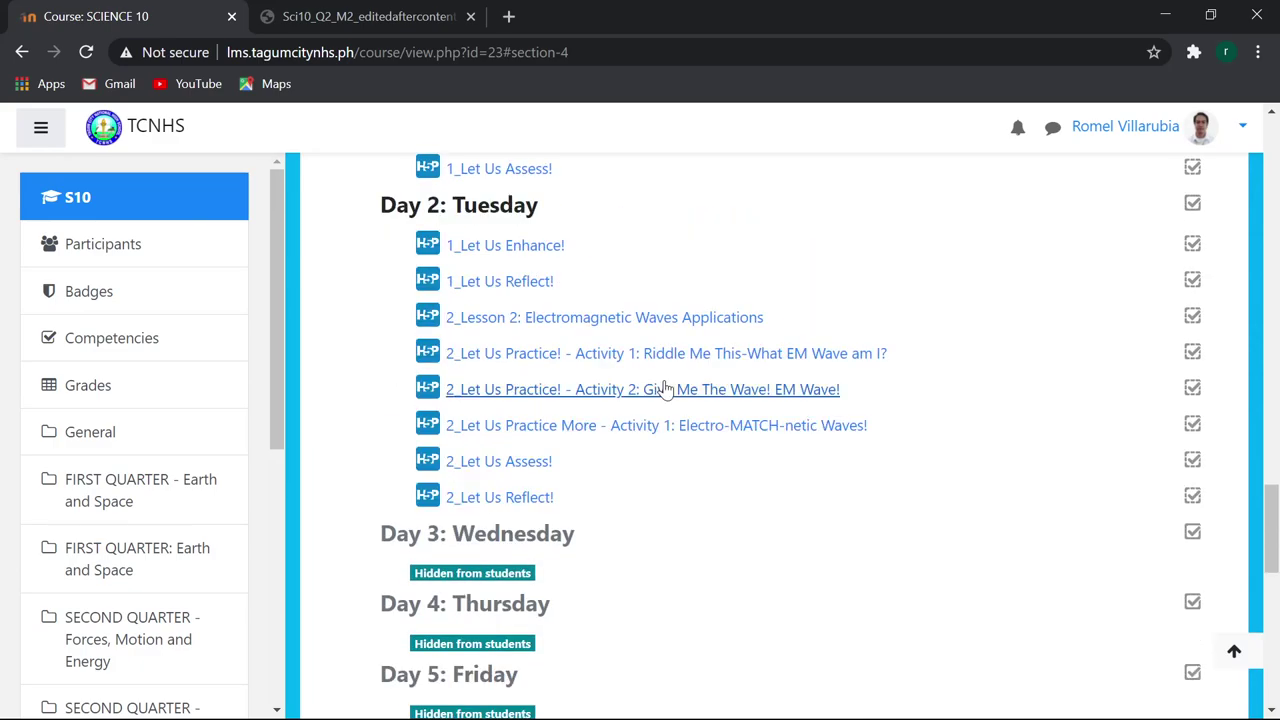
pyautogui.scroll(1, 1020, 320)
pyautogui.scroll(4, 1110, 257)
pyautogui.scroll(10, 1135, 260)
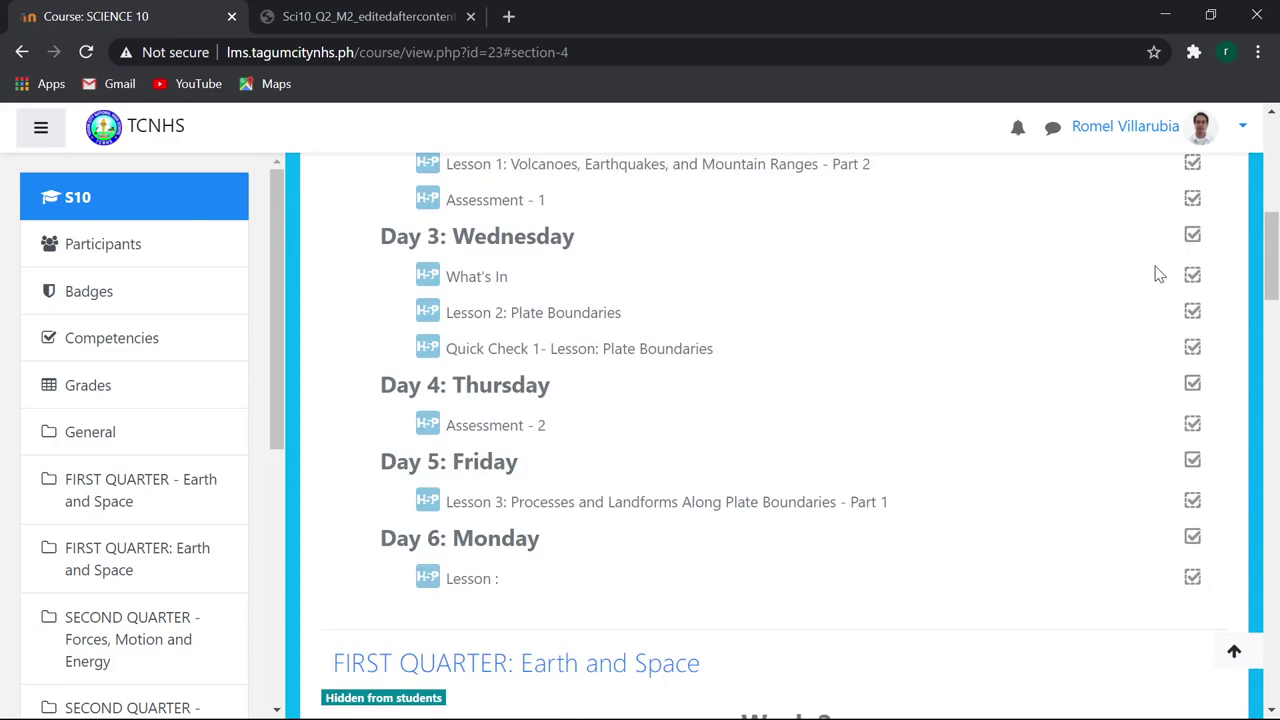
pyautogui.scroll(7, 1157, 271)
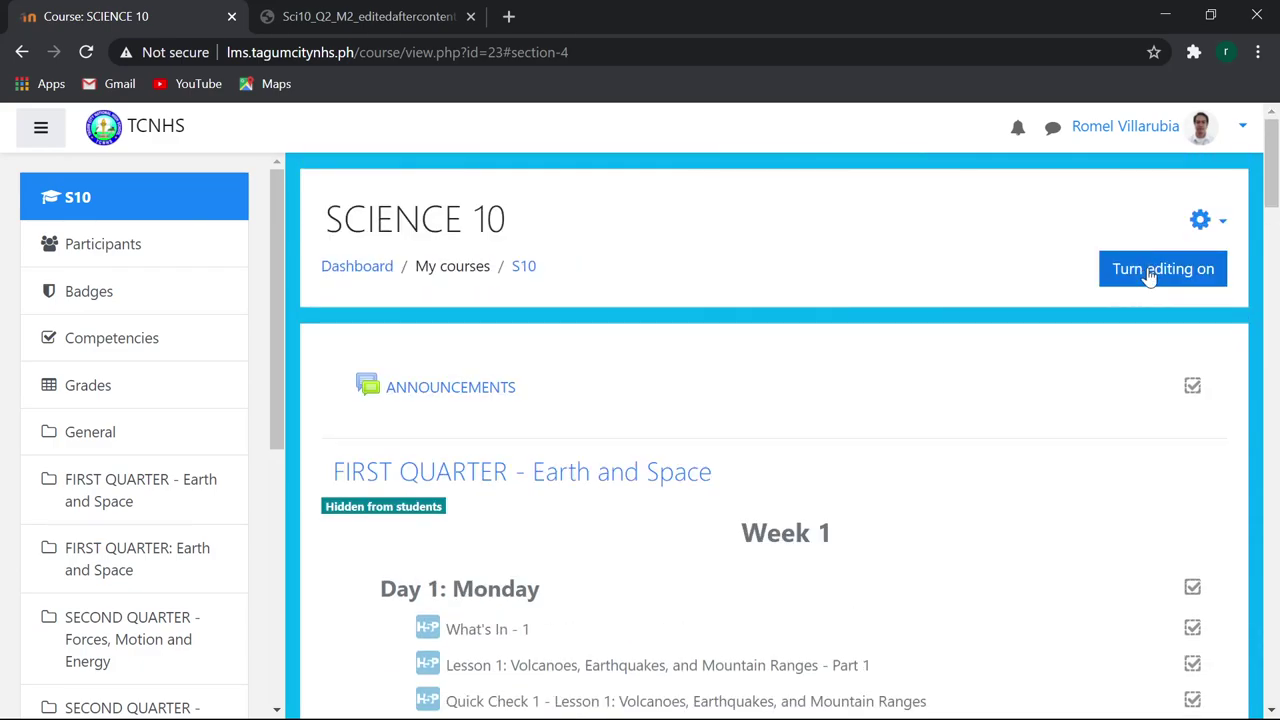
pyautogui.click(1150, 276)
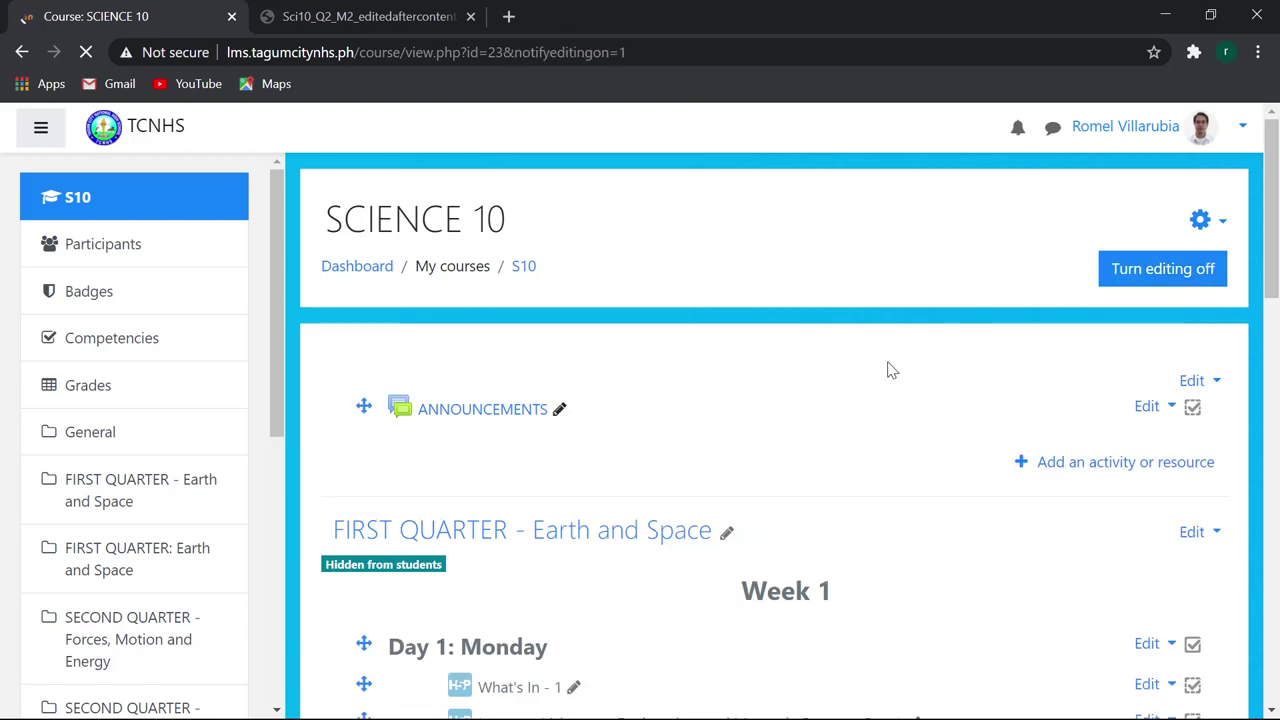
pyautogui.scroll(-4, 890, 370)
pyautogui.scroll(-4, 890, 370)
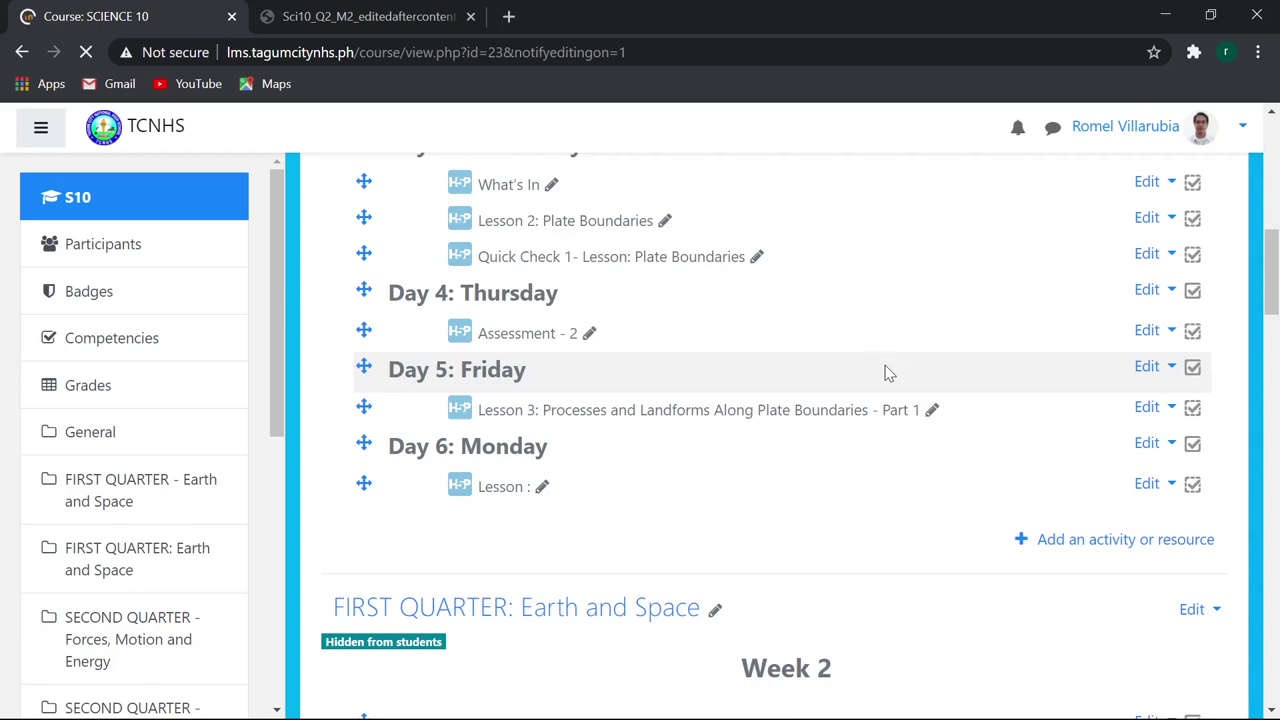
pyautogui.click(1110, 550)
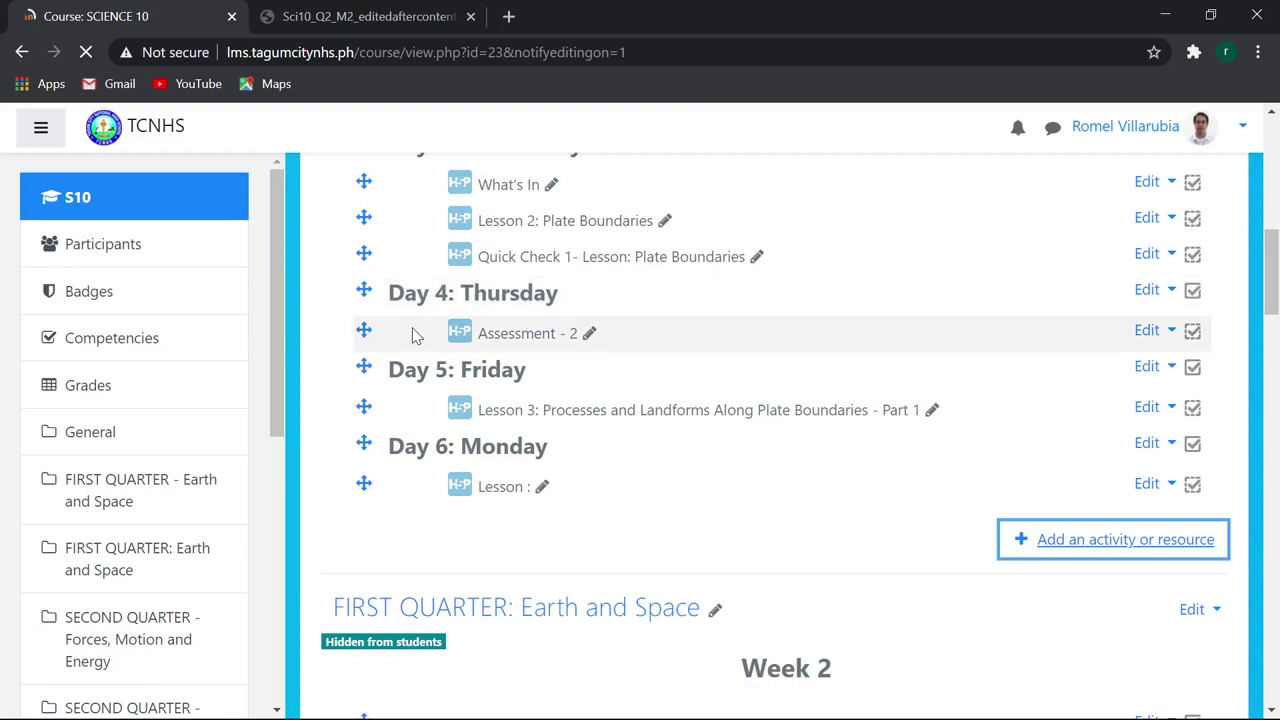
# Close the Sci10 module PDF tab, leaving the SCIENCE 10 course page open.
pyautogui.click(380, 17)
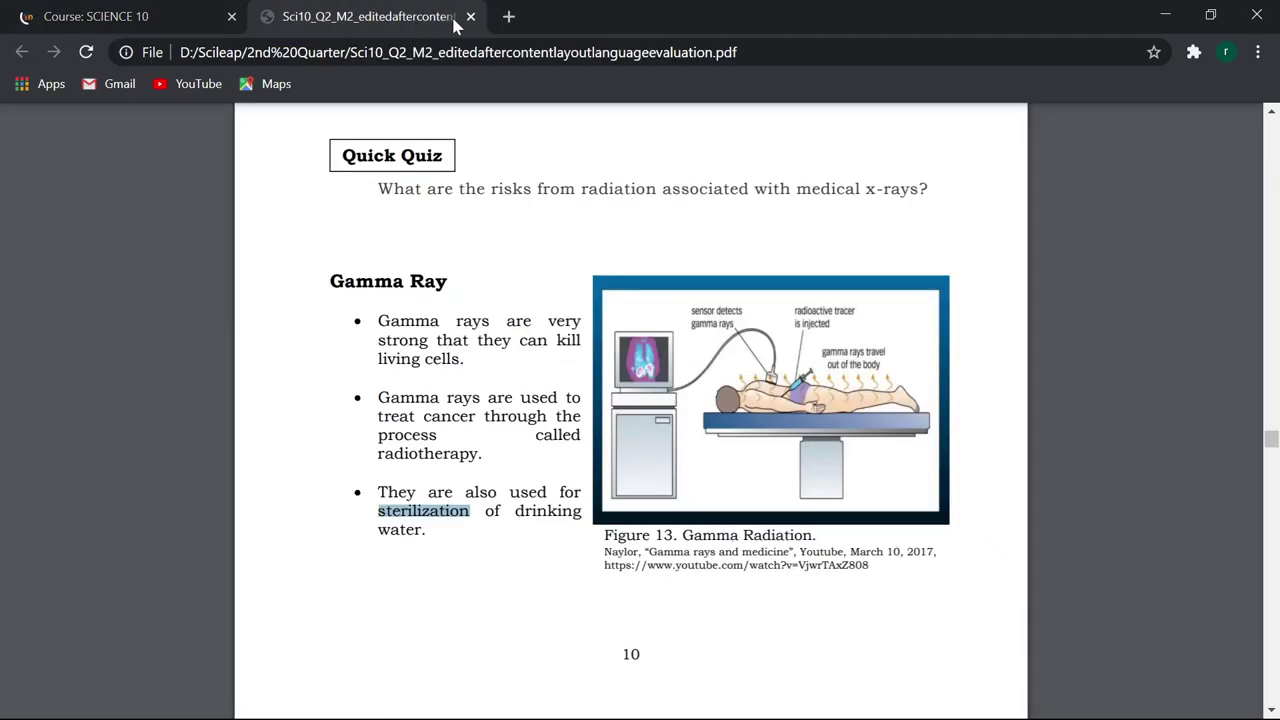
pyautogui.click(470, 17)
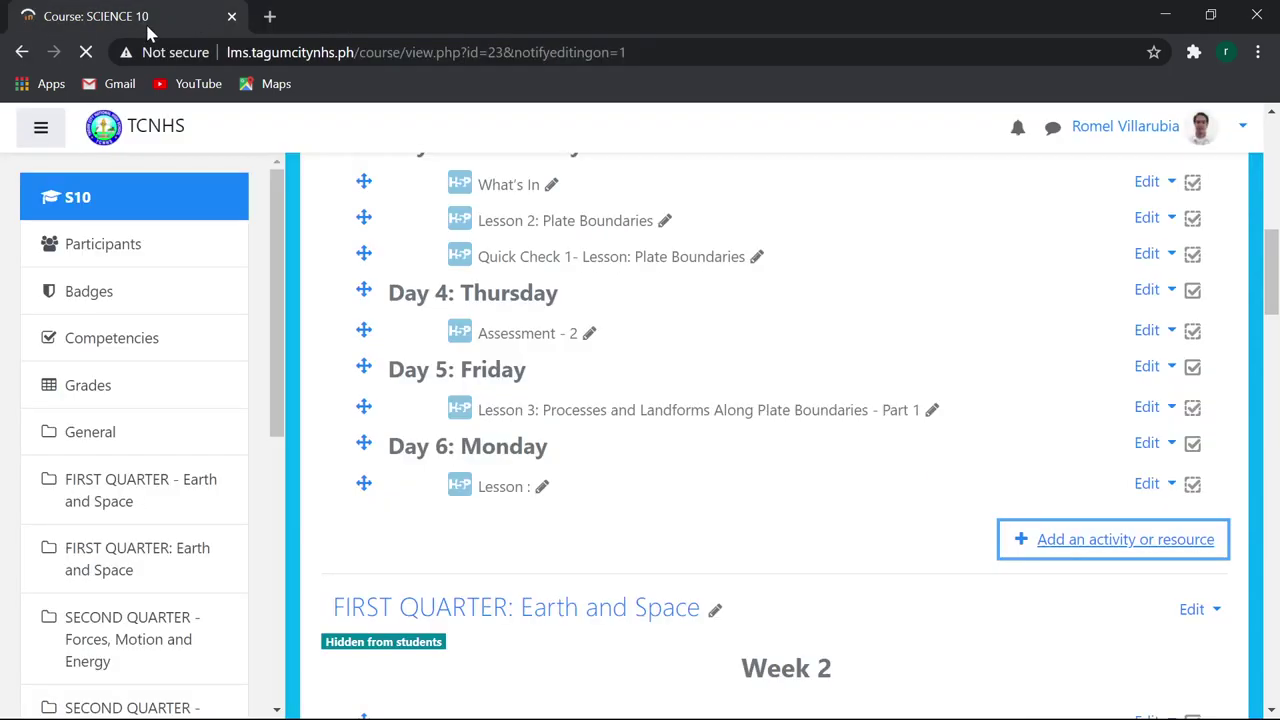